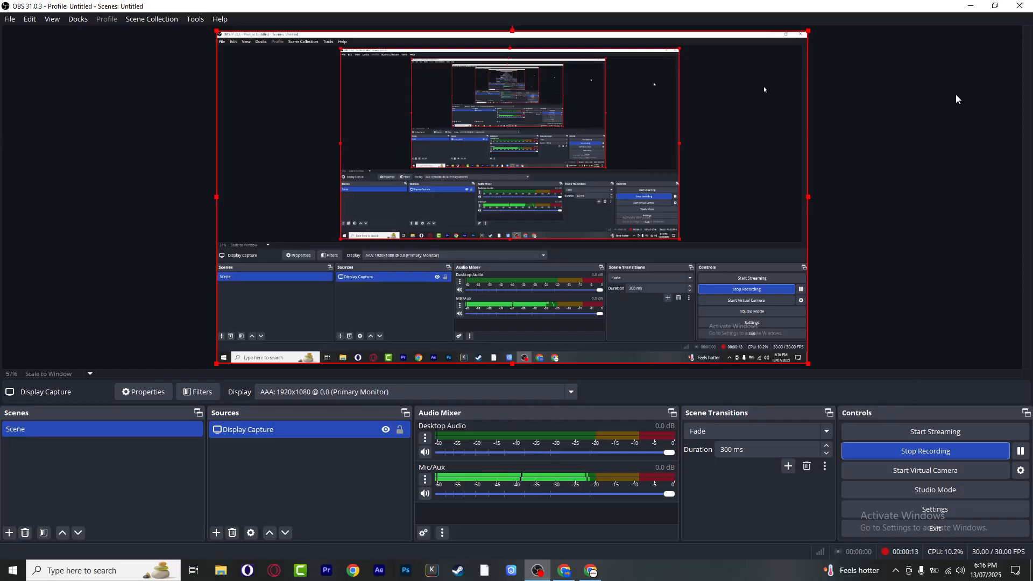
Minimize the recording program and the Google Meet window to show the desktop
left_click(971, 7)
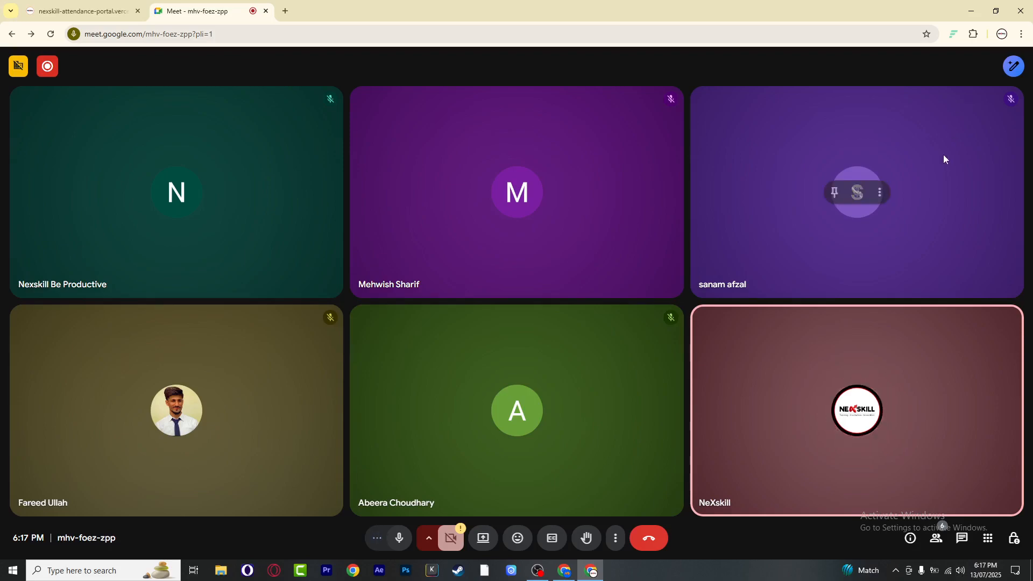
left_click(972, 10)
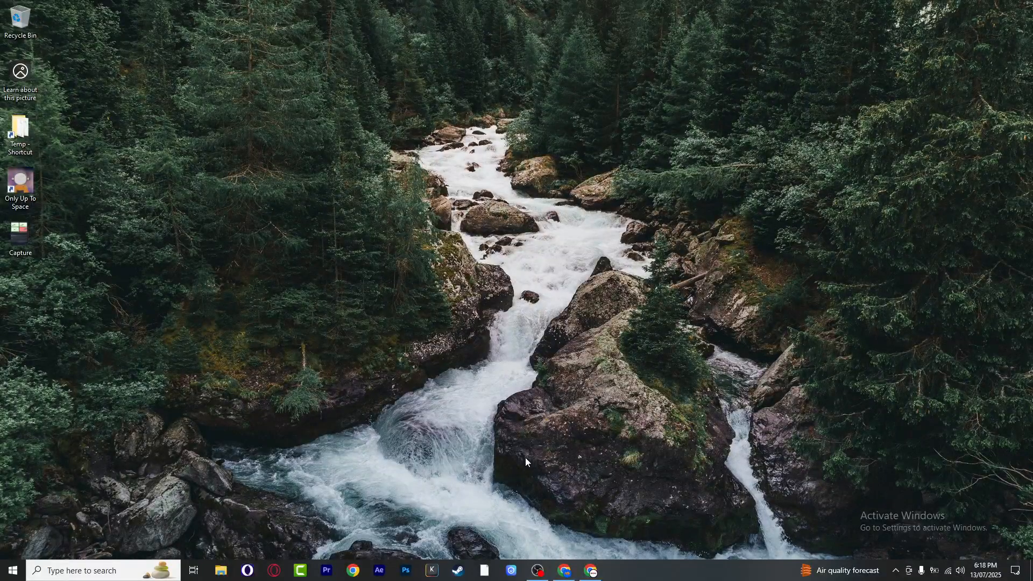
left_click(592, 572)
left_click(591, 572)
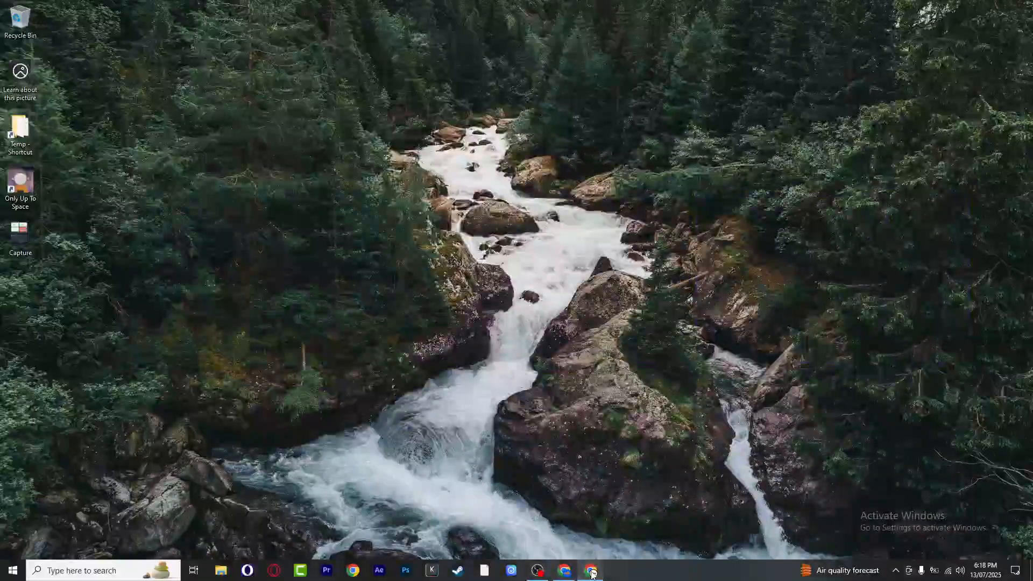
left_click(592, 572)
left_click(591, 571)
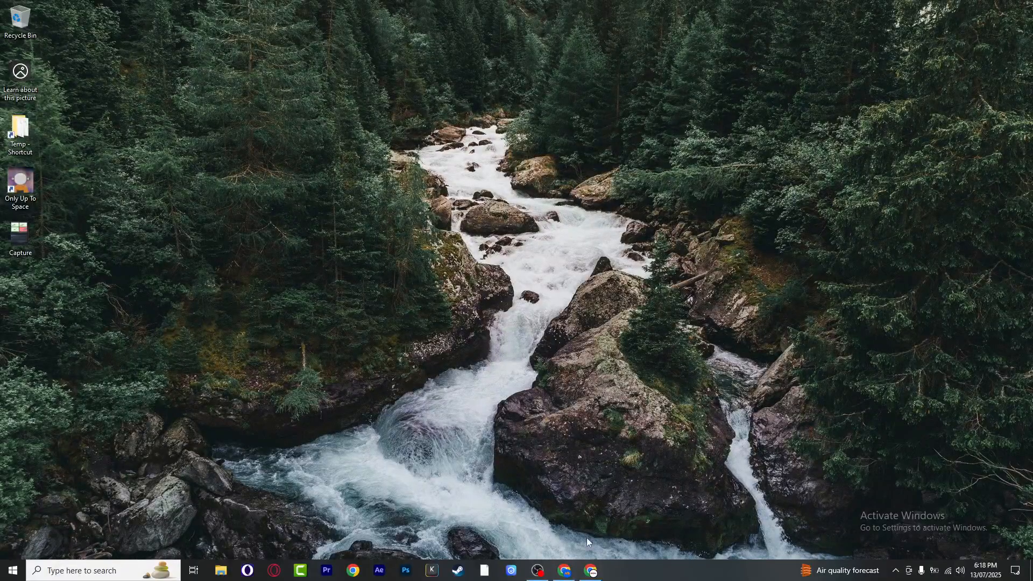
left_click(591, 572)
left_click(591, 571)
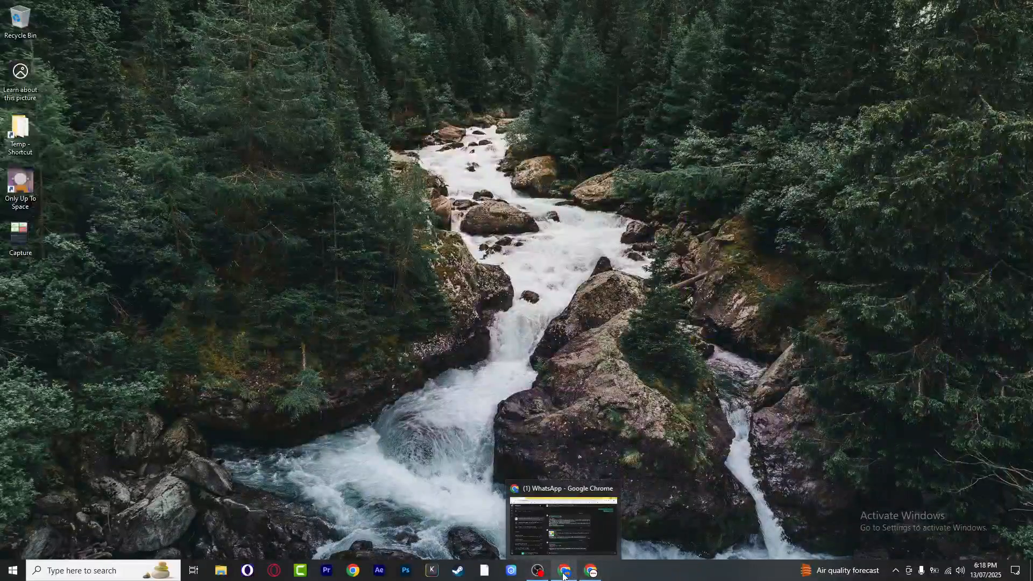
left_click(565, 575)
left_click(564, 573)
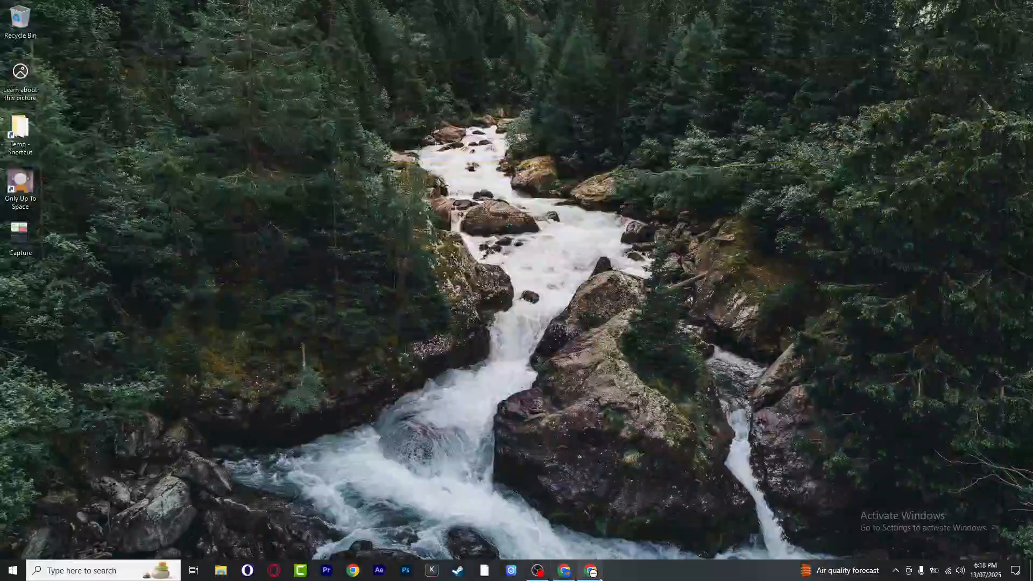
left_click(598, 576)
left_click(599, 576)
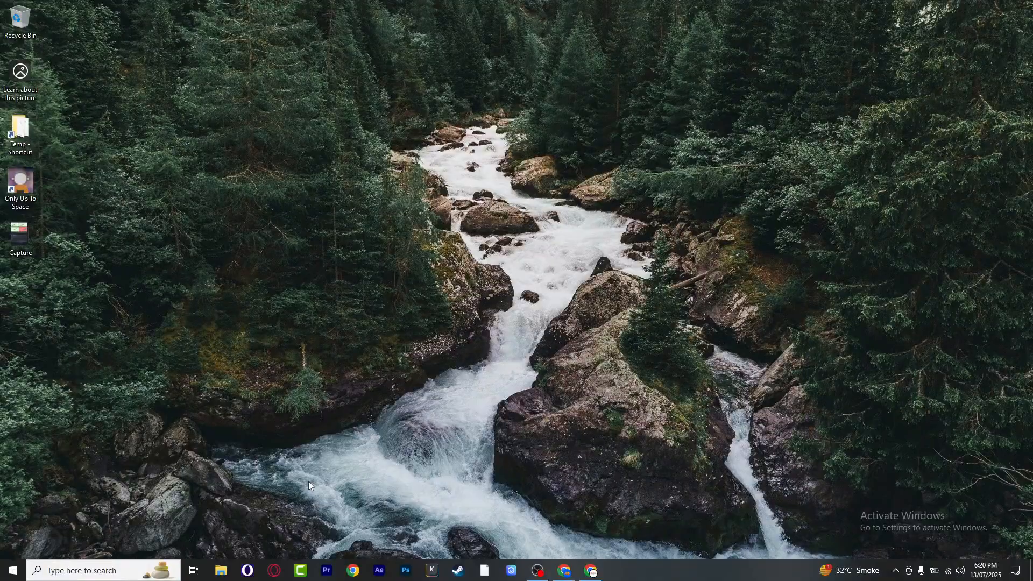
Search the computer for "cinema" and launch Cinema 4D
left_click(22, 571)
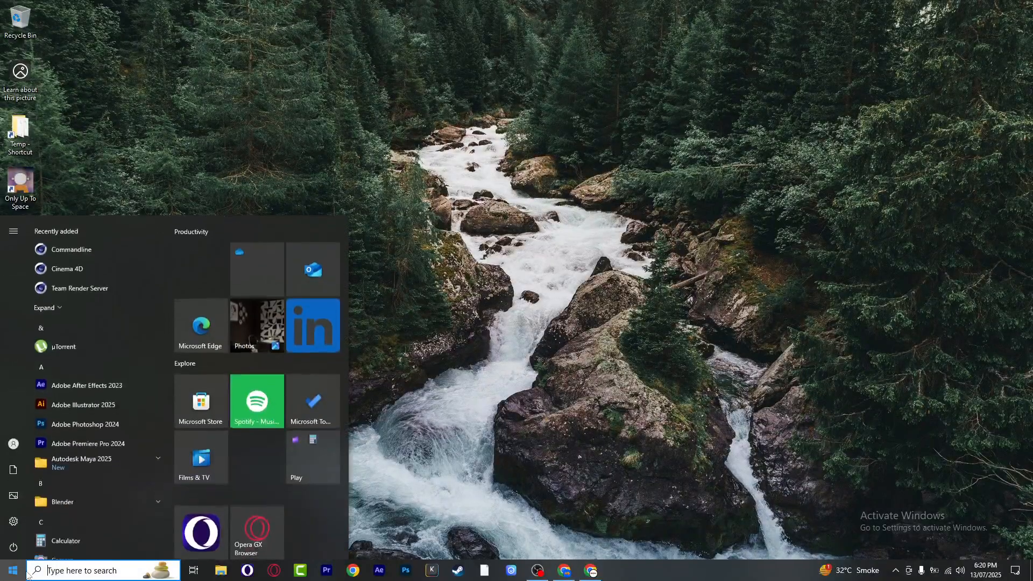
type("cinema")
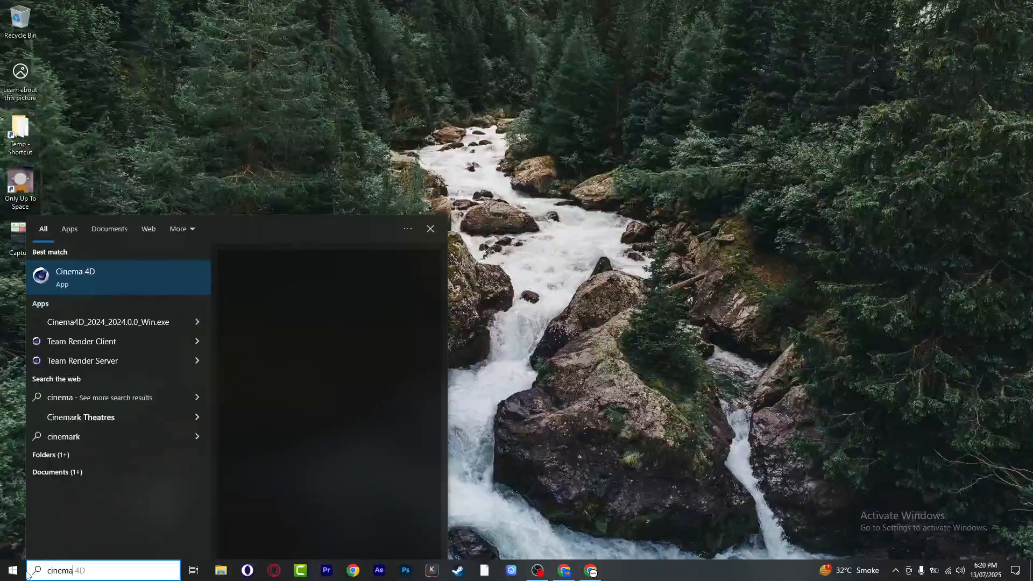
left_click(145, 277)
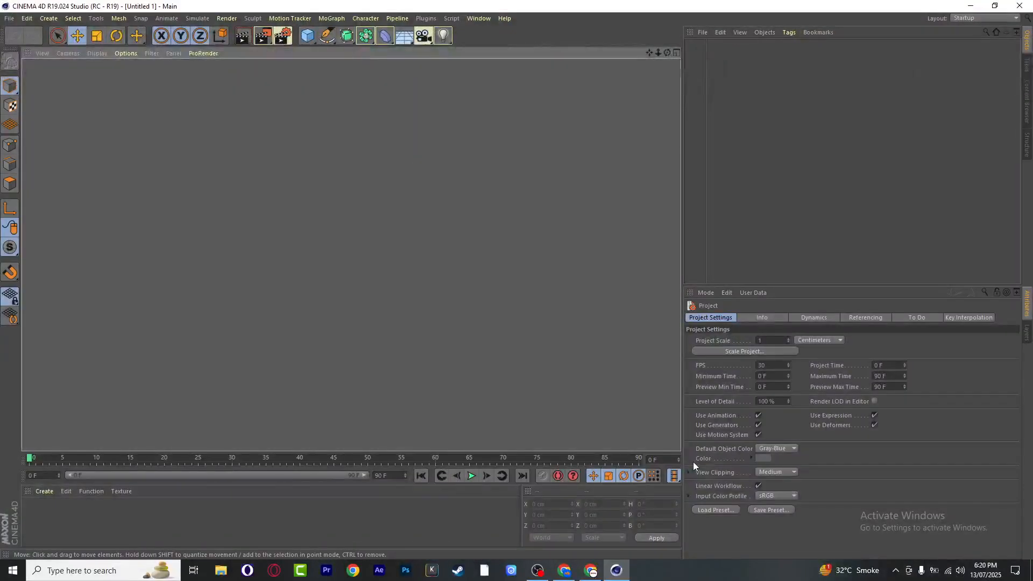
right_click(693, 462)
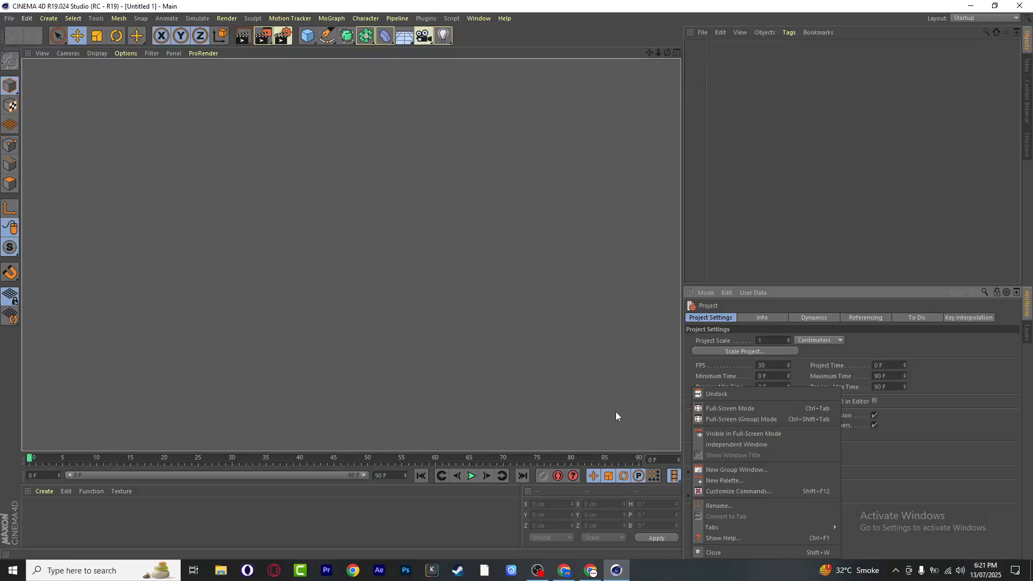
Switch to the Google Meet call, open its chat, present the entire screen, dismiss the raised-hand notice and minimize the meeting
left_click(592, 569)
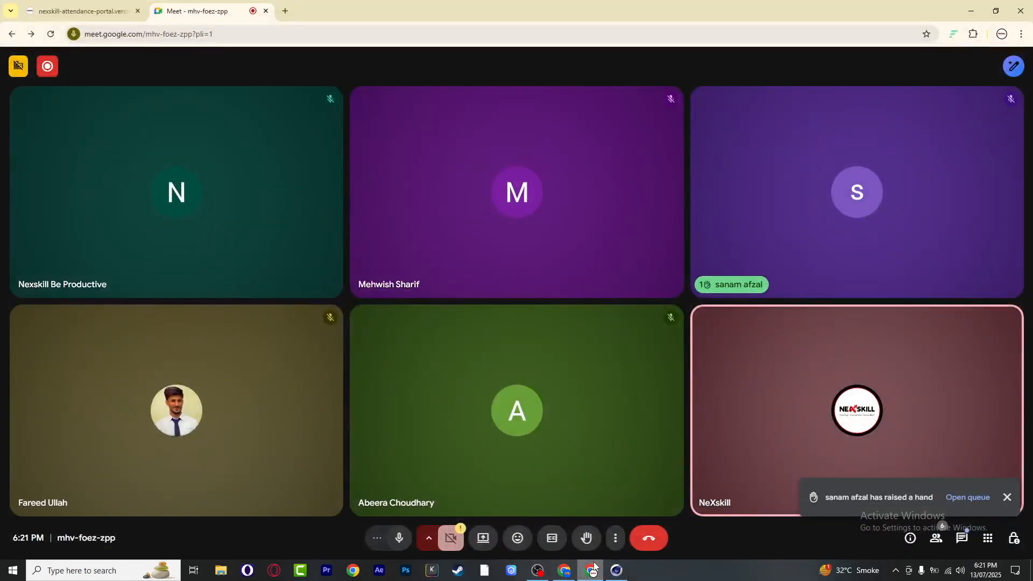
left_click(962, 538)
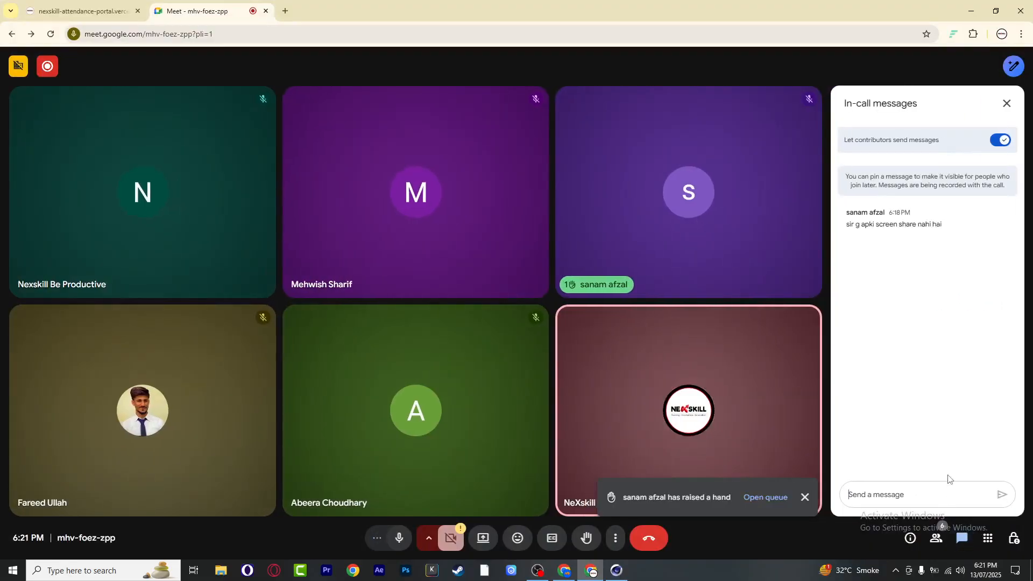
left_click(483, 539)
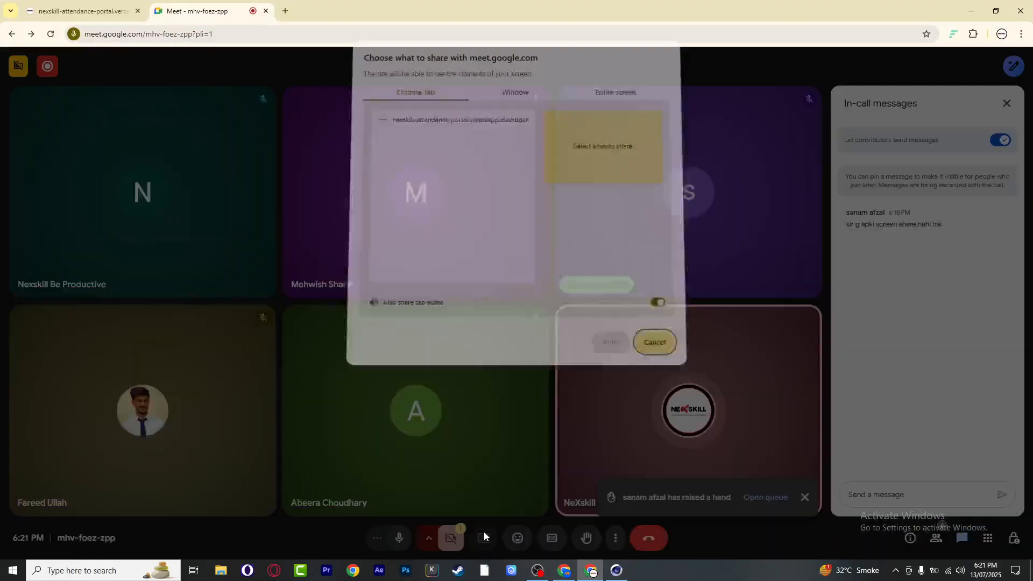
left_click(617, 99)
left_click(469, 204)
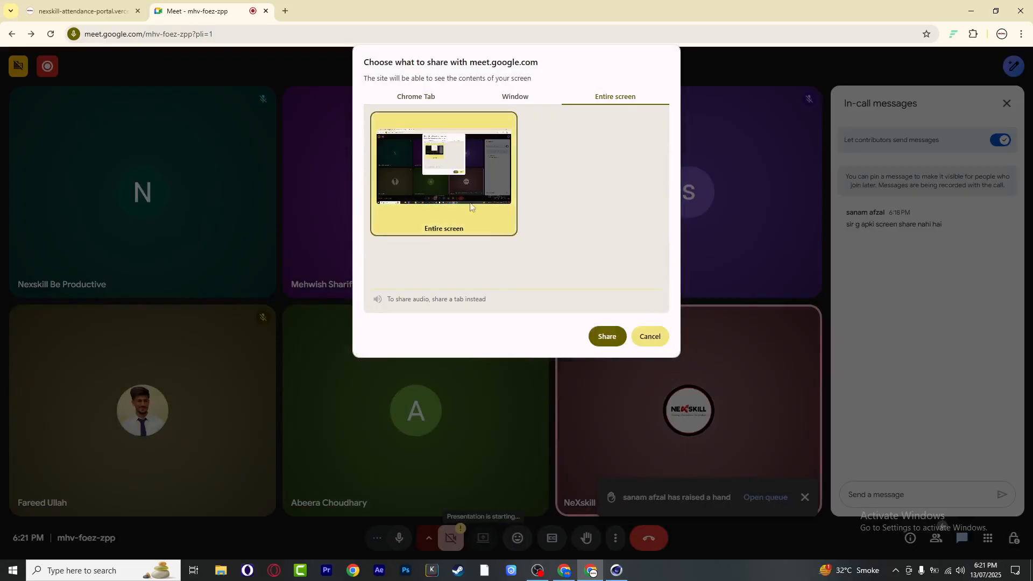
left_click(602, 337)
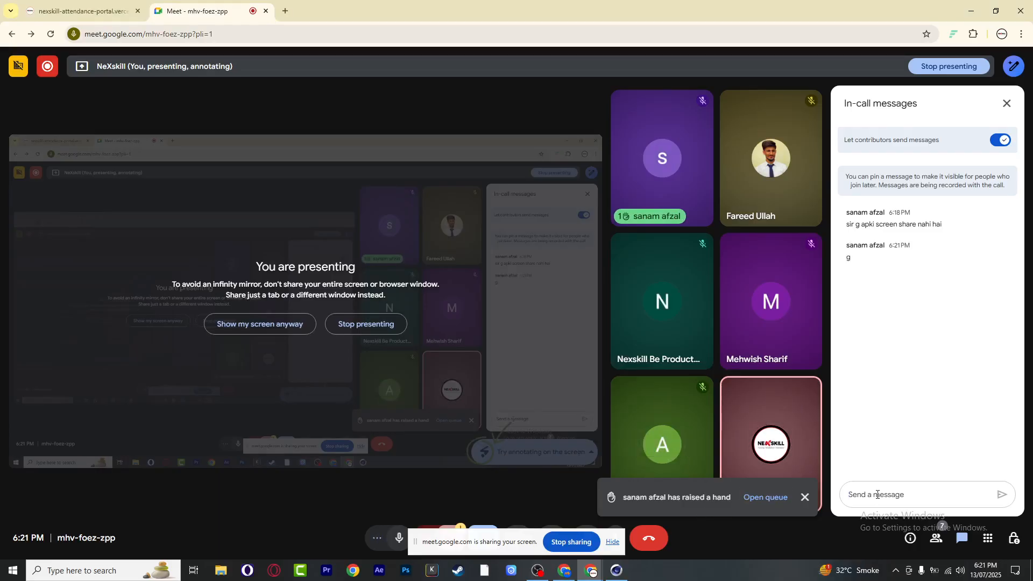
left_click(806, 497)
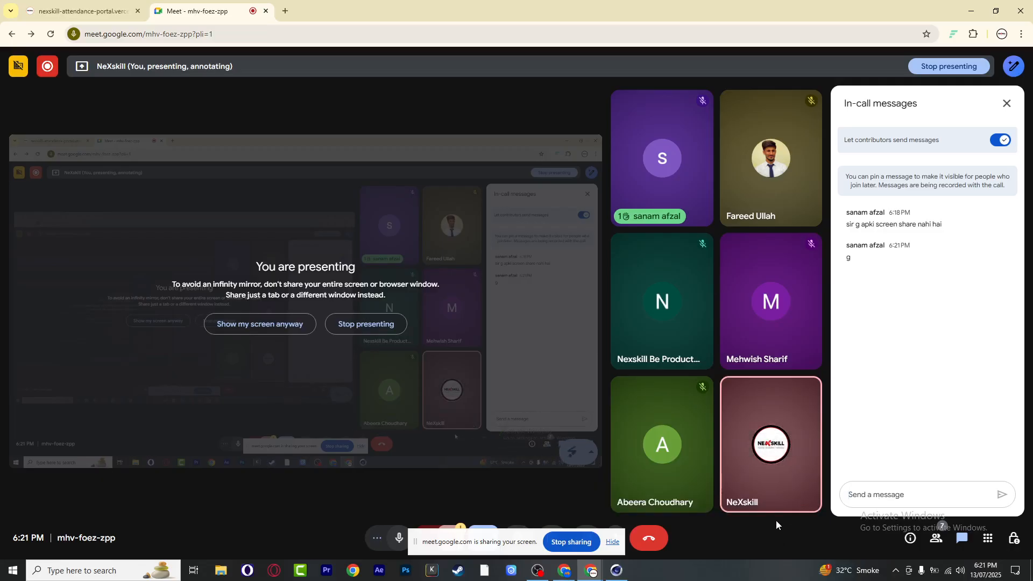
left_click(972, 7)
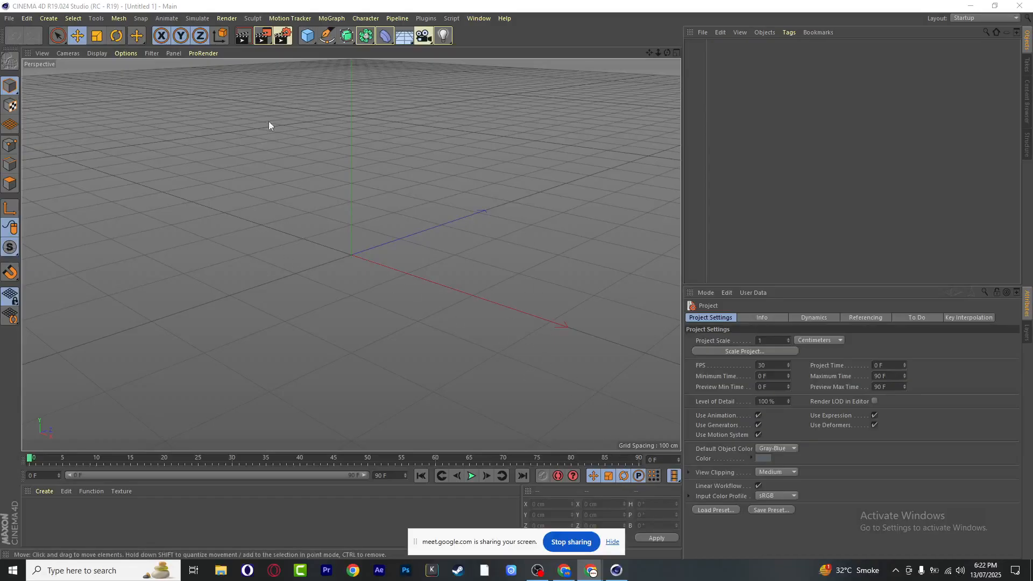
Switch to File Explorer and open the Logo Illustrator file from the Batch 11 Cinema 4d folder on the Work (D:) drive
left_click(622, 571)
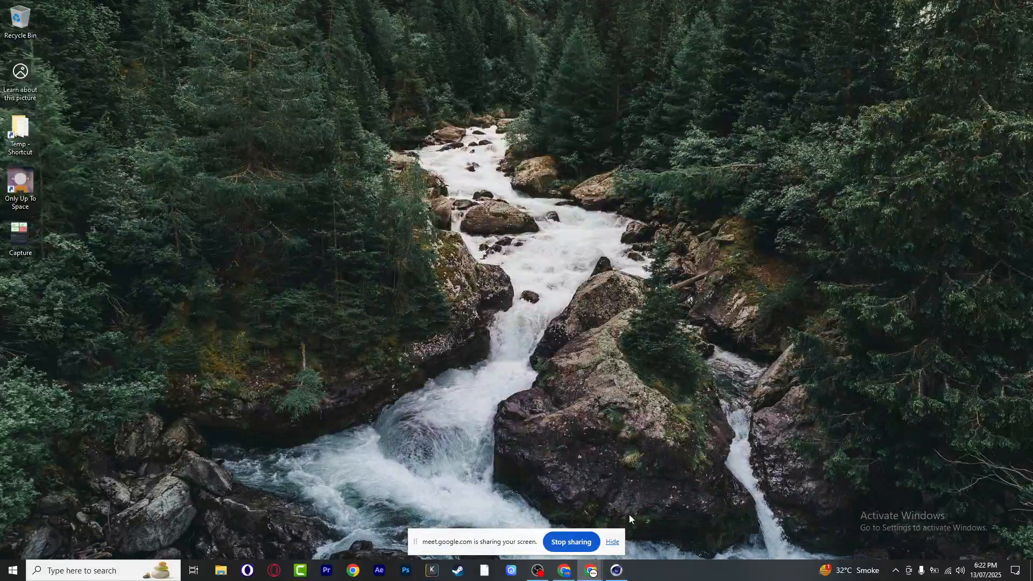
left_click(221, 570)
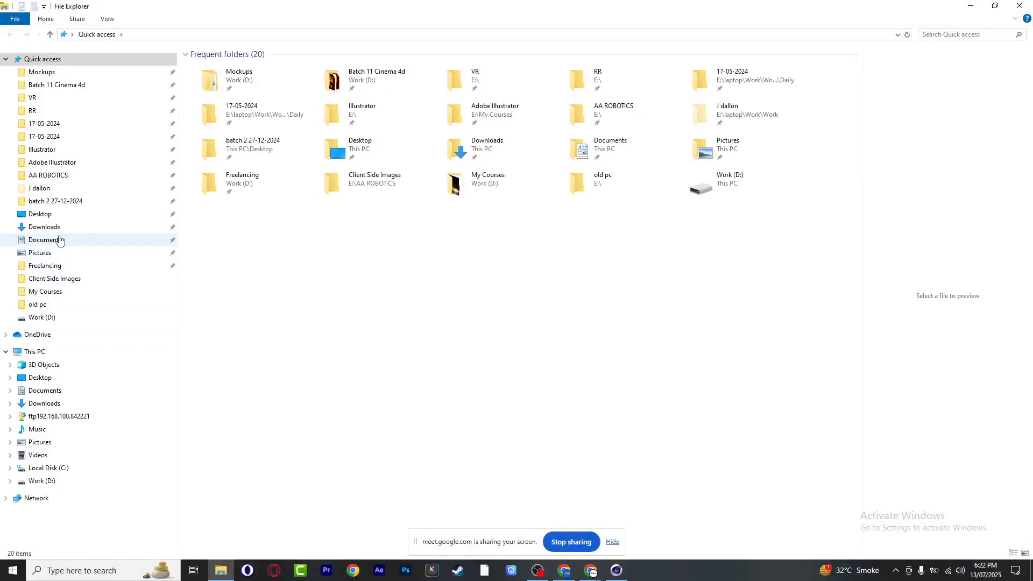
left_click(38, 352)
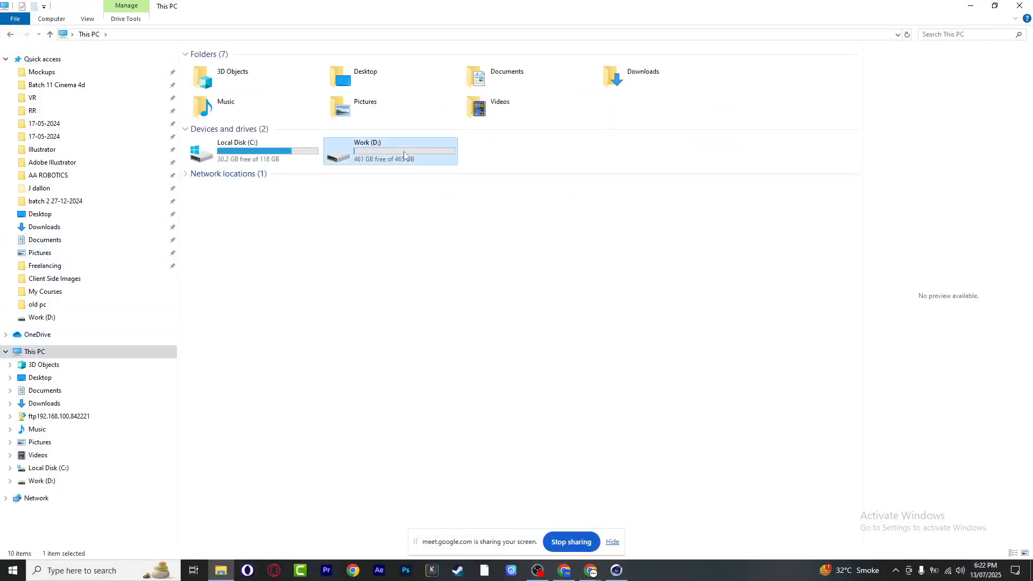
double_click(404, 151)
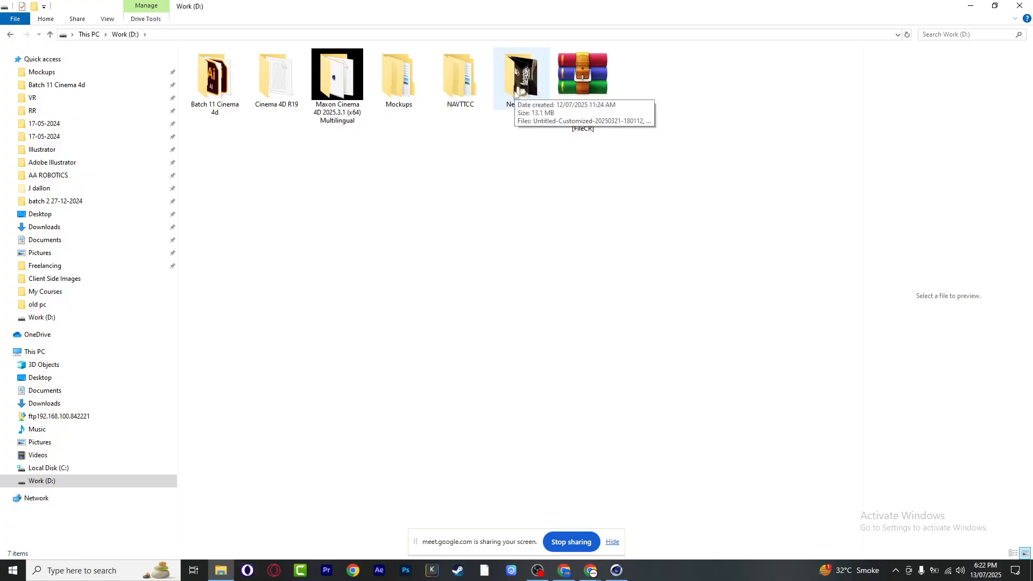
double_click(208, 94)
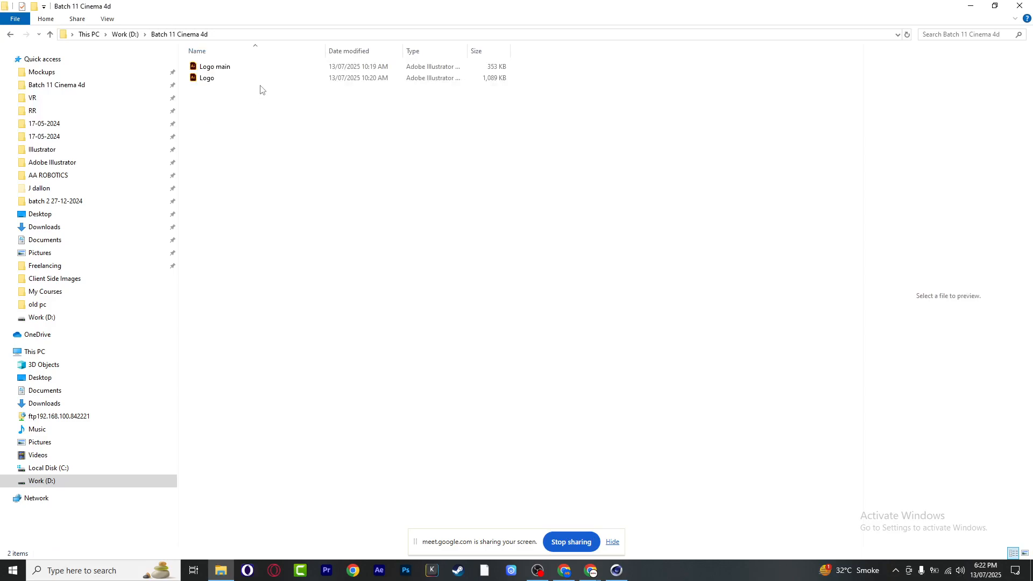
left_click(215, 82)
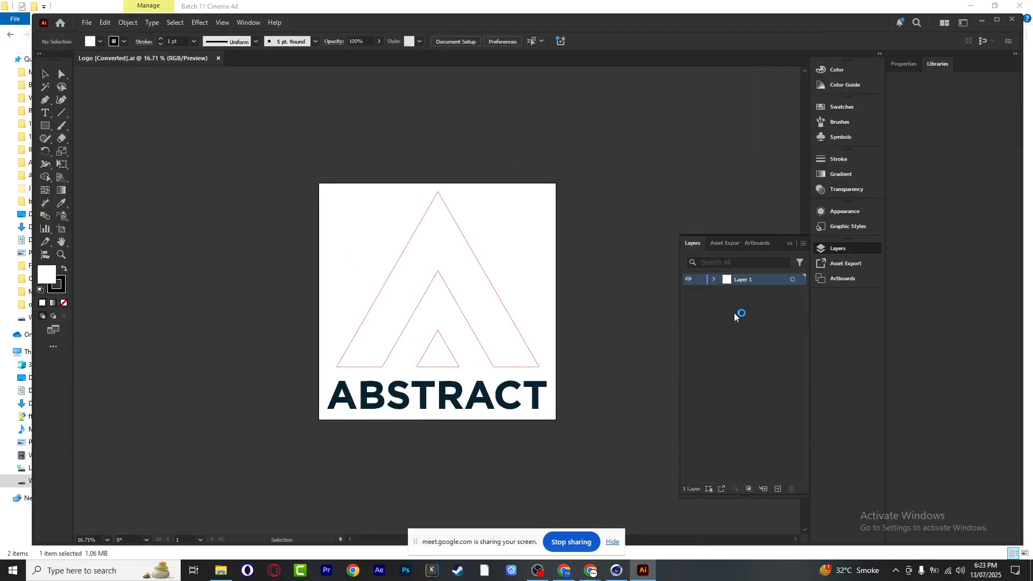
Open the Logo main file from the same folder and maximize the Illustrator window
left_click(91, 23)
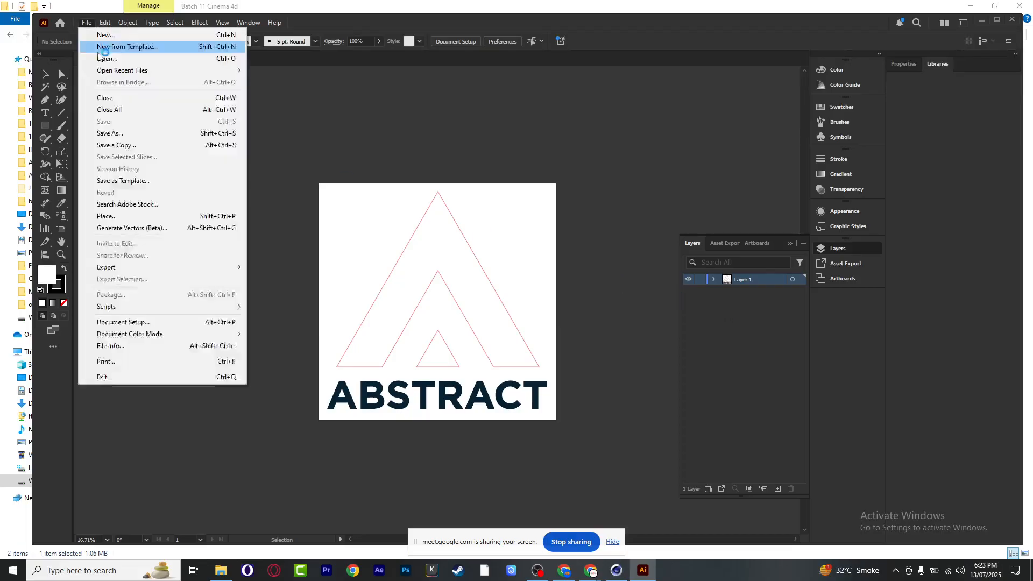
left_click(106, 59)
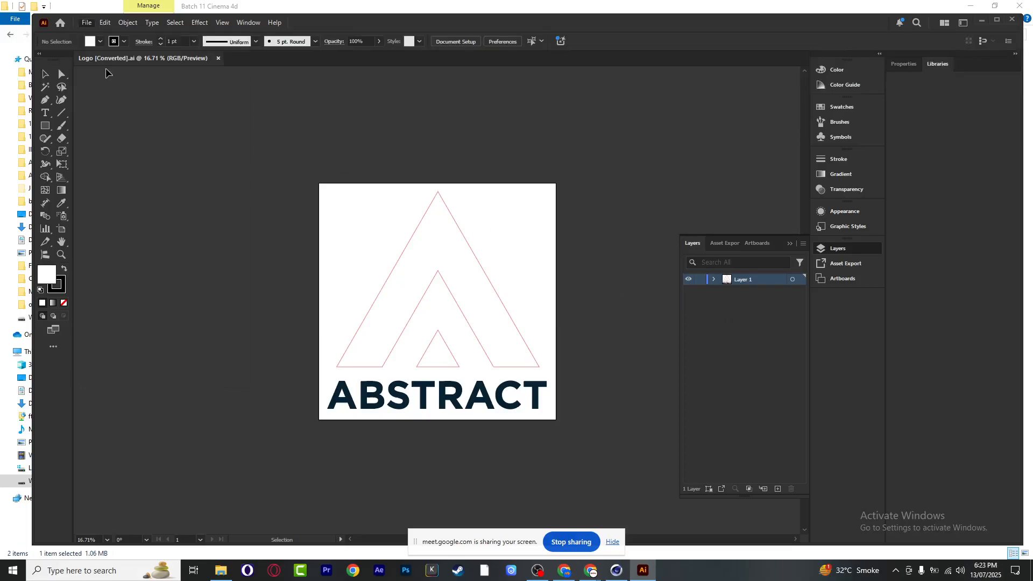
left_click(87, 23)
left_click(100, 61)
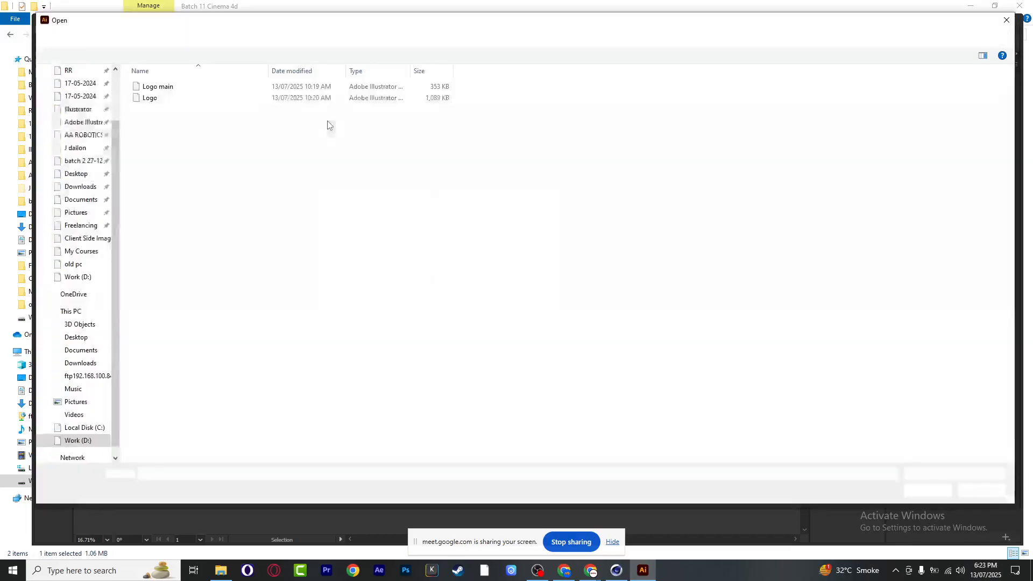
left_click(176, 91)
double_click(176, 90)
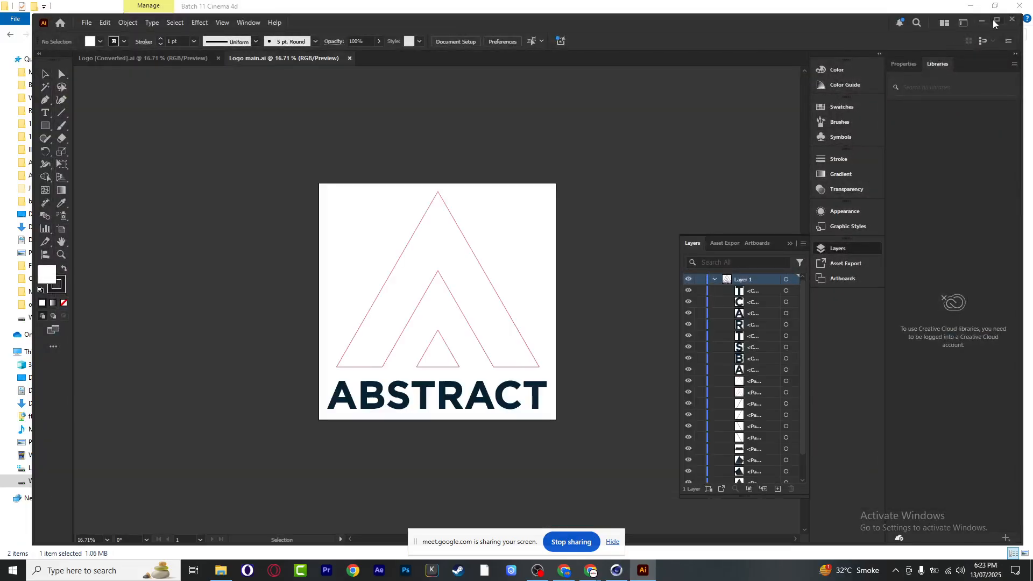
left_click(995, 20)
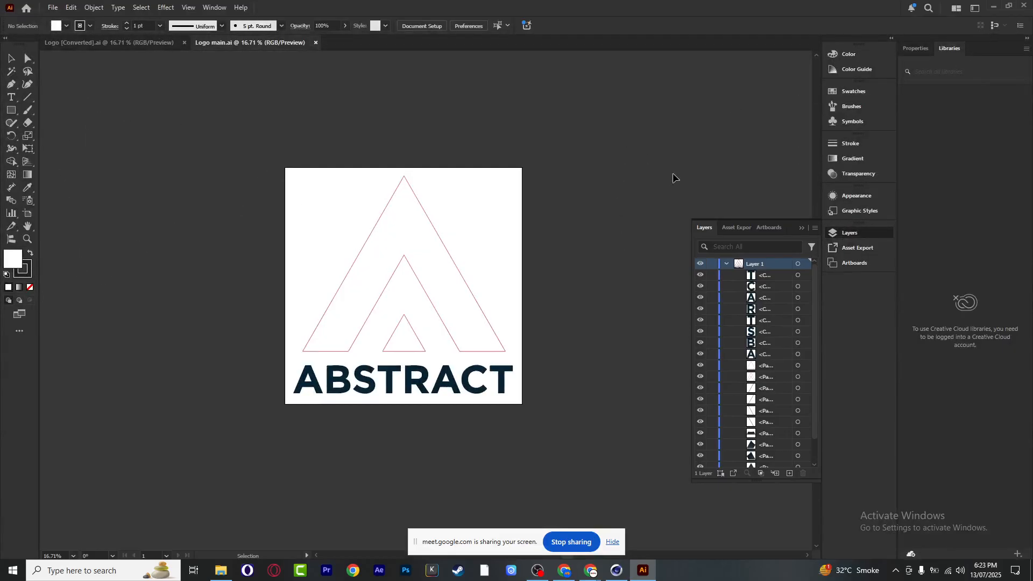
Check the paths inside Layer 1 and move the large white A shape with the red outline off the artboard, beside the logo
left_click(727, 265)
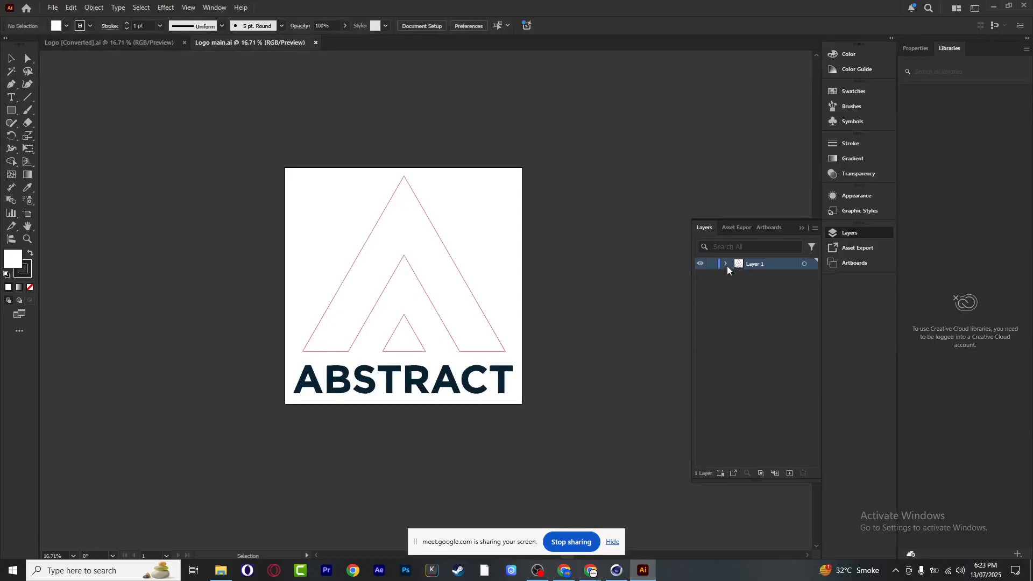
left_click(726, 264)
scroll(741, 389, "down", 1)
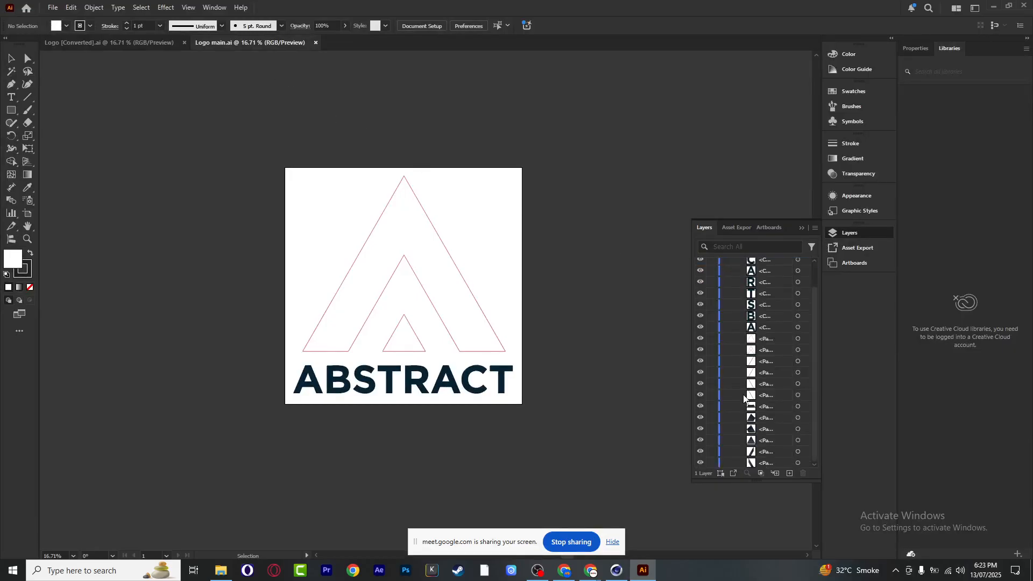
scroll(745, 430, "up", 1)
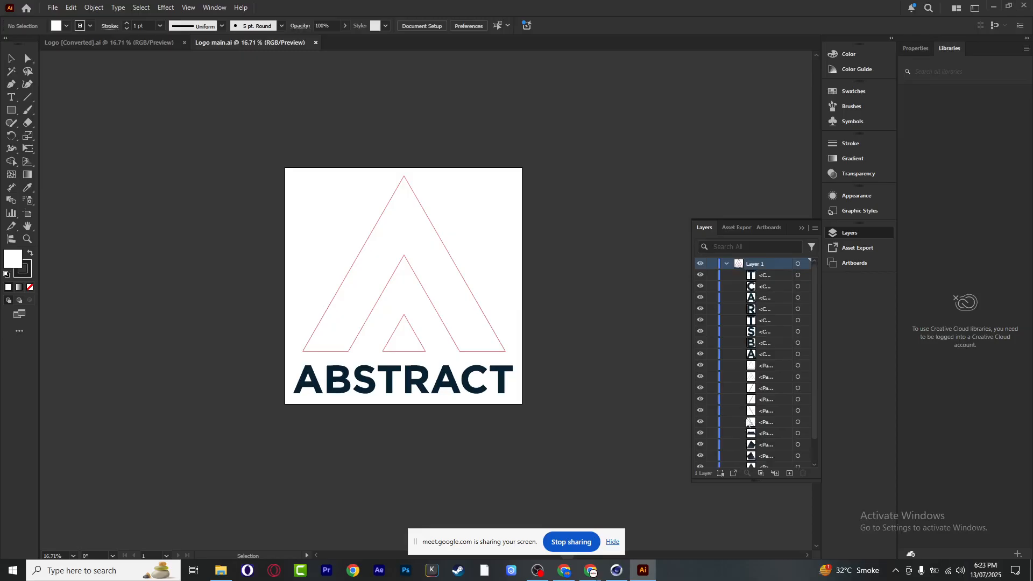
left_click(432, 247)
left_click(514, 212)
left_click_drag(458, 276, 676, 260)
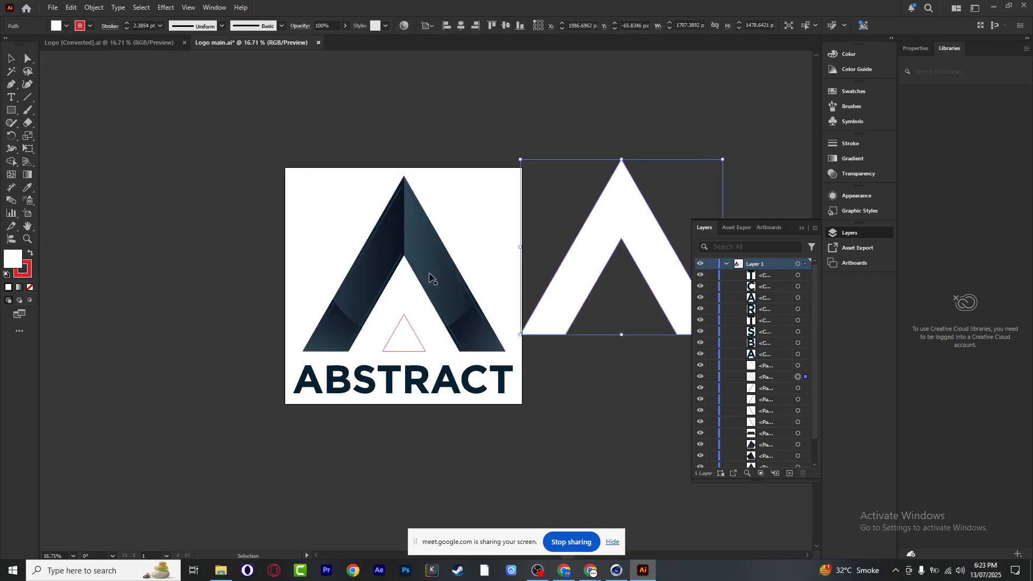
Shift the dark gradient piece forming the A's right leg slightly outward, away from the left leg
left_click(442, 298)
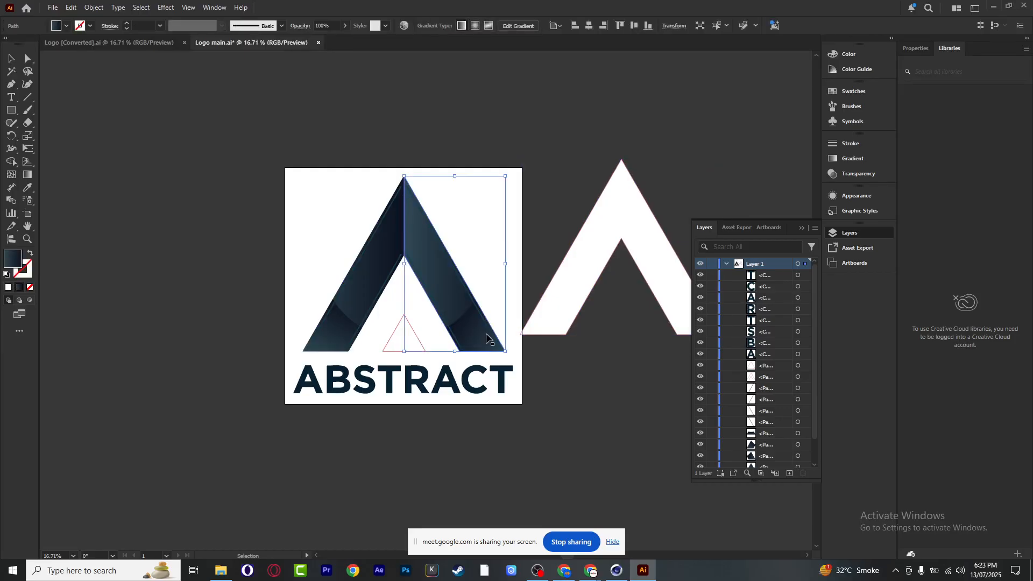
mouse_move(443, 261)
left_mouse_down()
mouse_move(441, 279)
mouse_move(453, 260)
left_mouse_up()
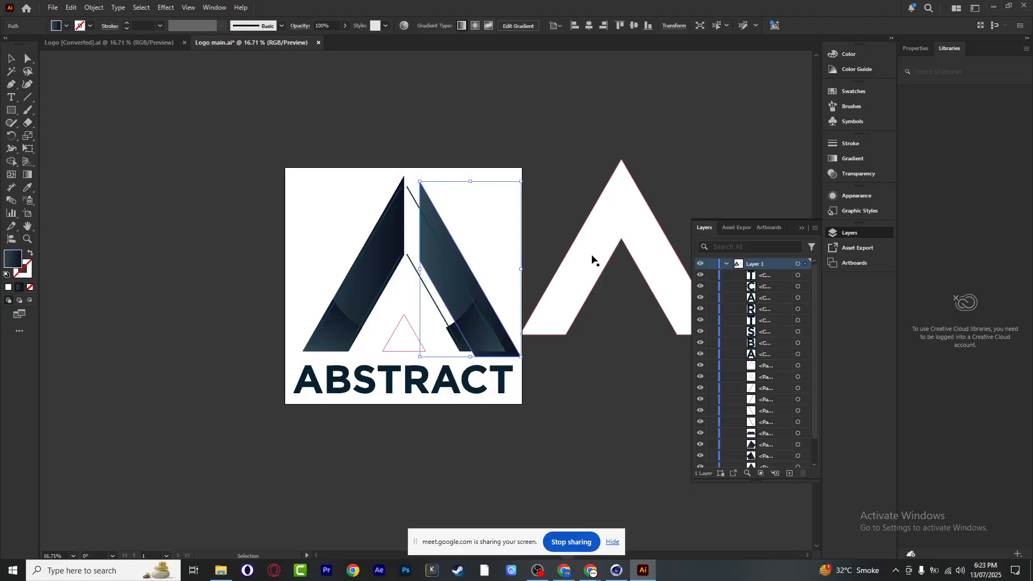
Undo the test moves of the A's right-leg piece and of the large white A shape with the red outline
key("ctrl+z")
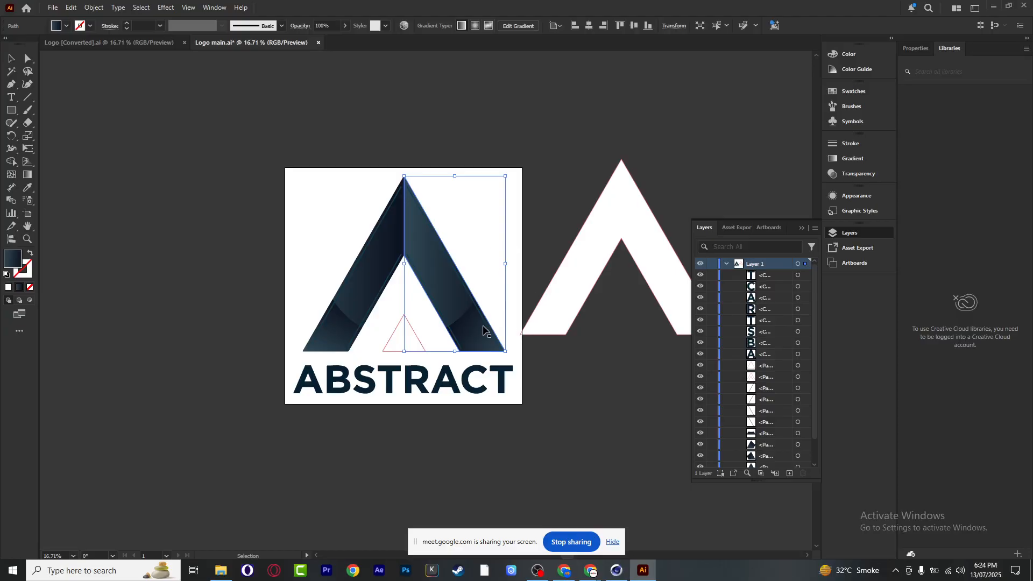
mouse_move(447, 291)
left_mouse_down()
mouse_move(463, 294)
mouse_move(453, 295)
left_mouse_up()
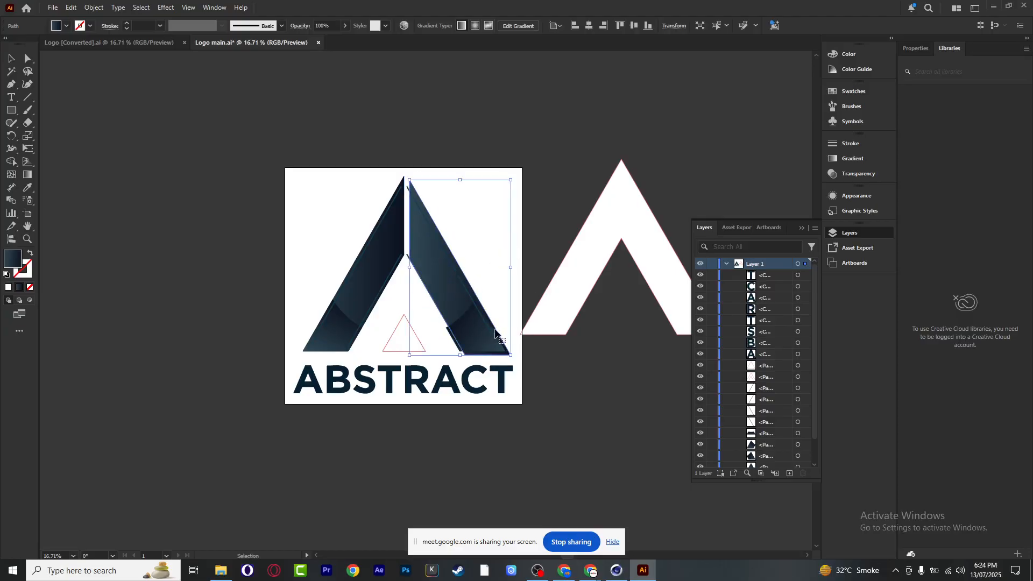
key("ctrl+z")
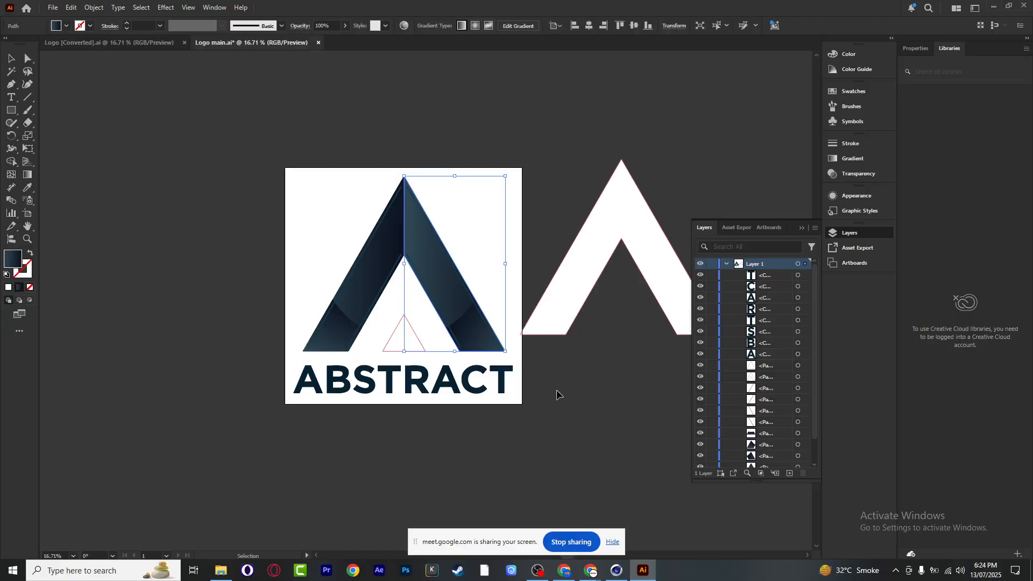
mouse_move(481, 348)
left_mouse_down()
mouse_move(493, 451)
mouse_move(476, 341)
left_mouse_up()
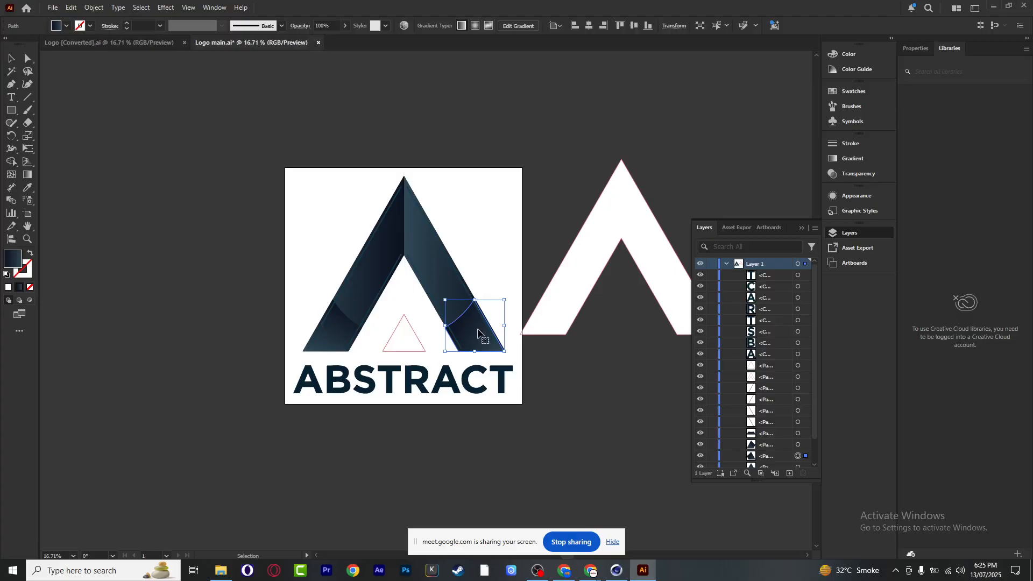
key("a")
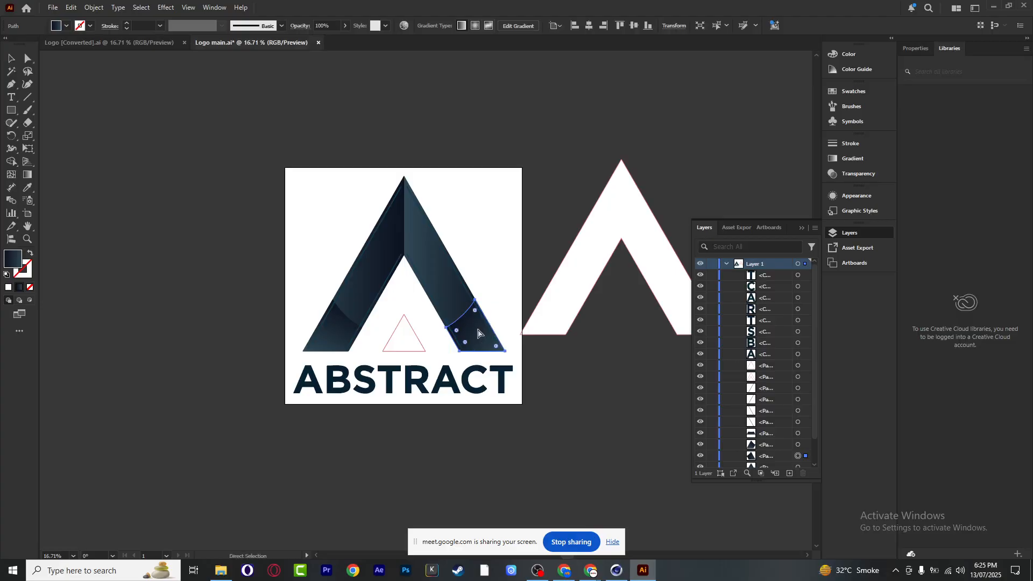
key("ctrl+z")
key("v")
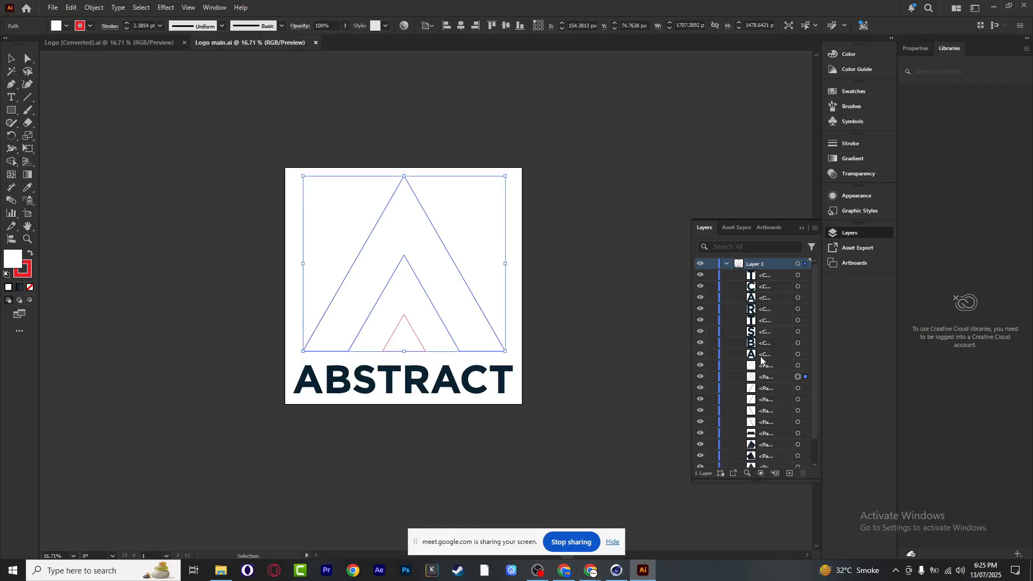
scroll(746, 380, "down", 2)
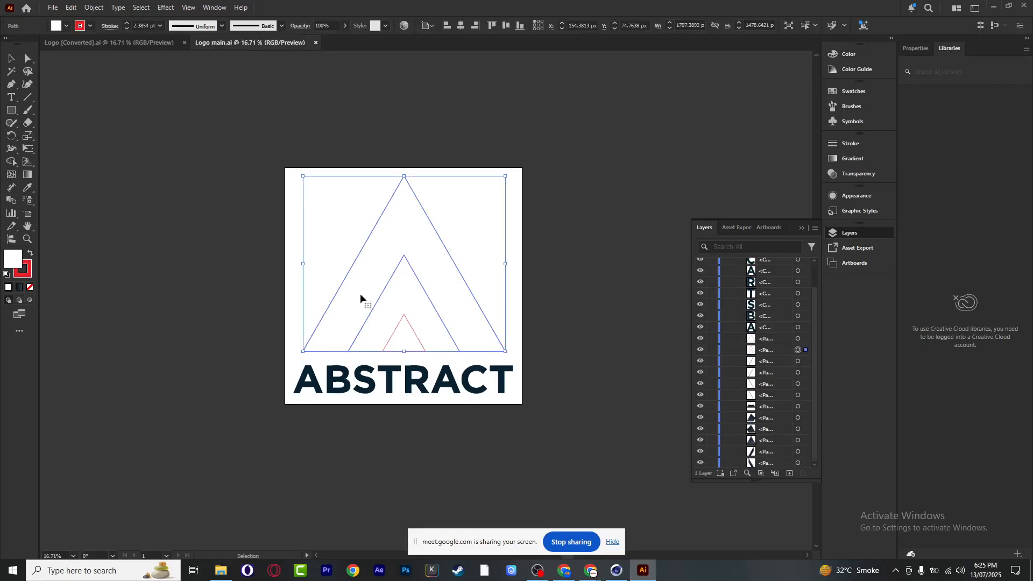
key("p")
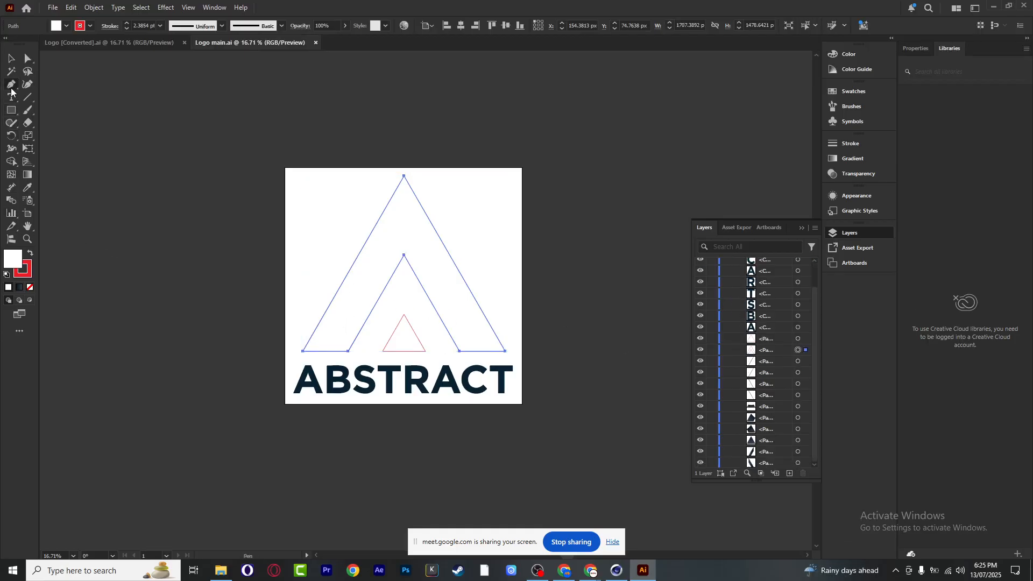
left_click(303, 352)
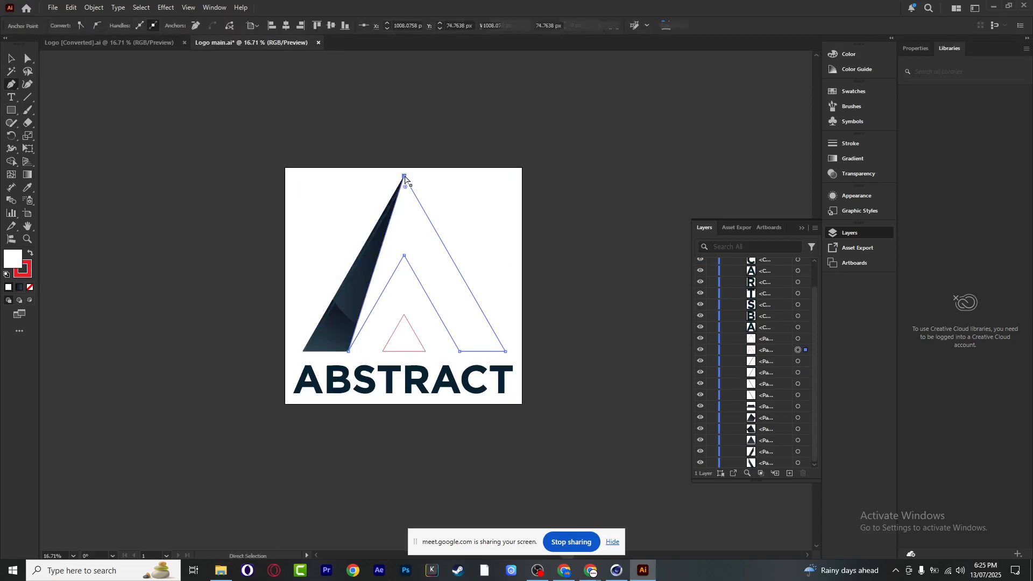
key("ctrl+z")
scroll(797, 397, "up", 1)
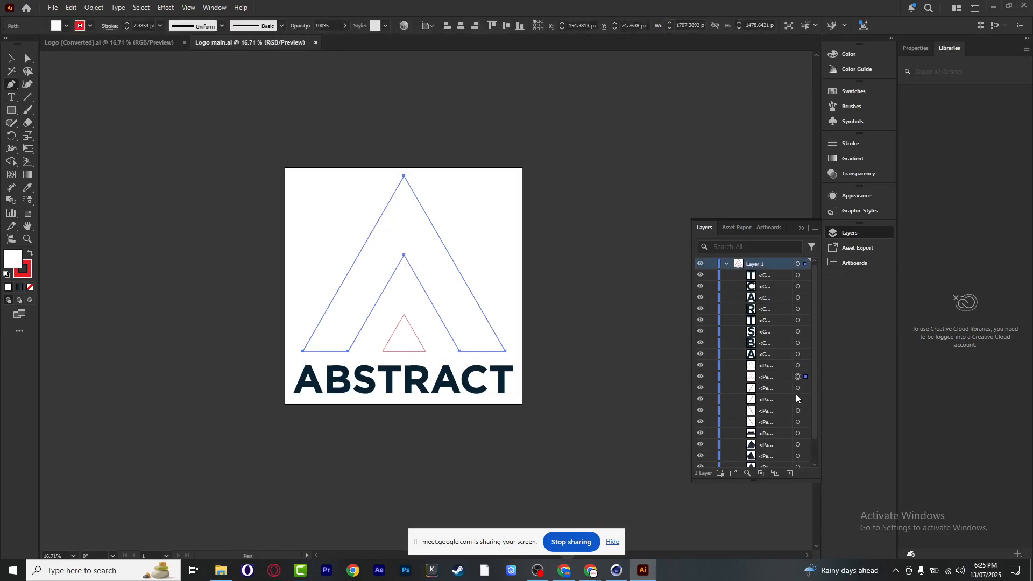
Add a new layer above Layer 1 and try to start tracing the large A outline with the Pen tool
left_click(790, 473)
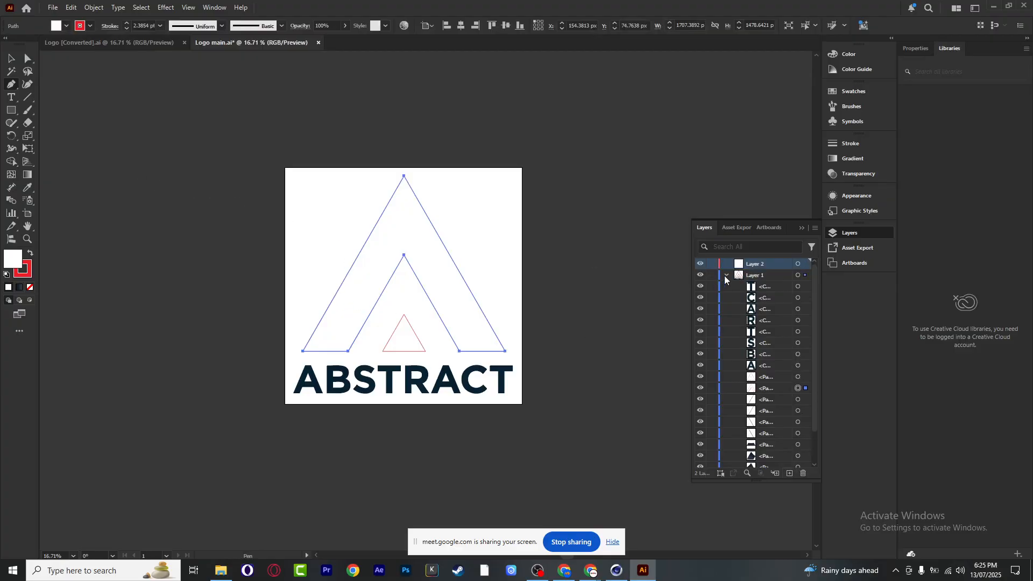
left_click(302, 351)
left_click(348, 351)
left_click(404, 176)
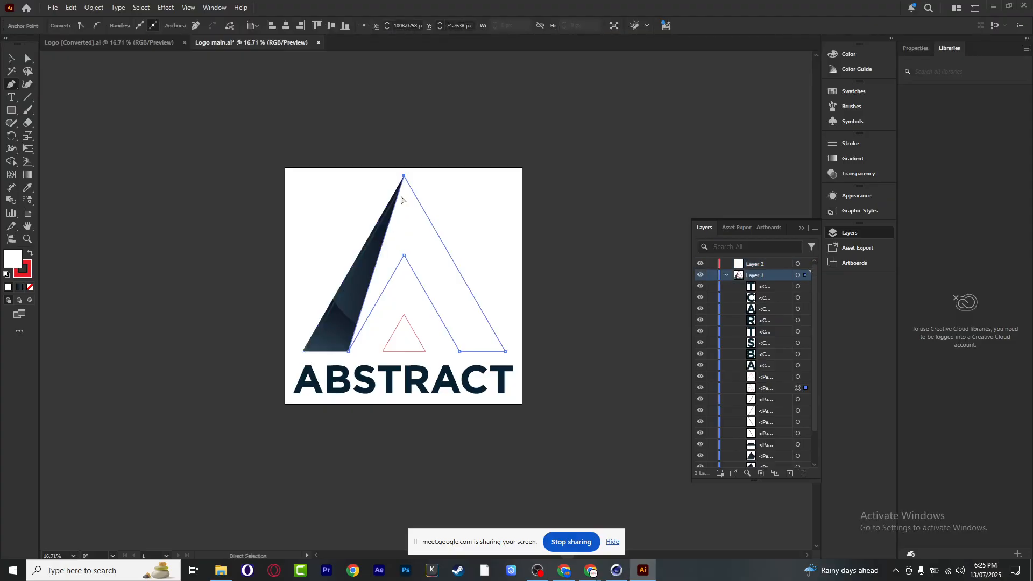
key("ctrl+z")
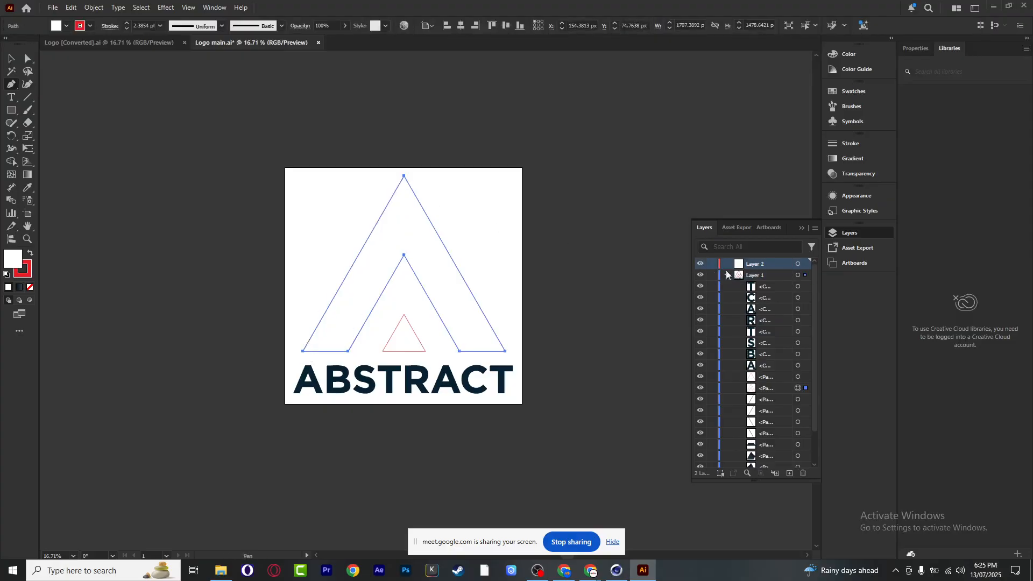
Trace the large A's outline on Layer 2 as a closed Pen path, cutting across below the inner peak
left_click(303, 351)
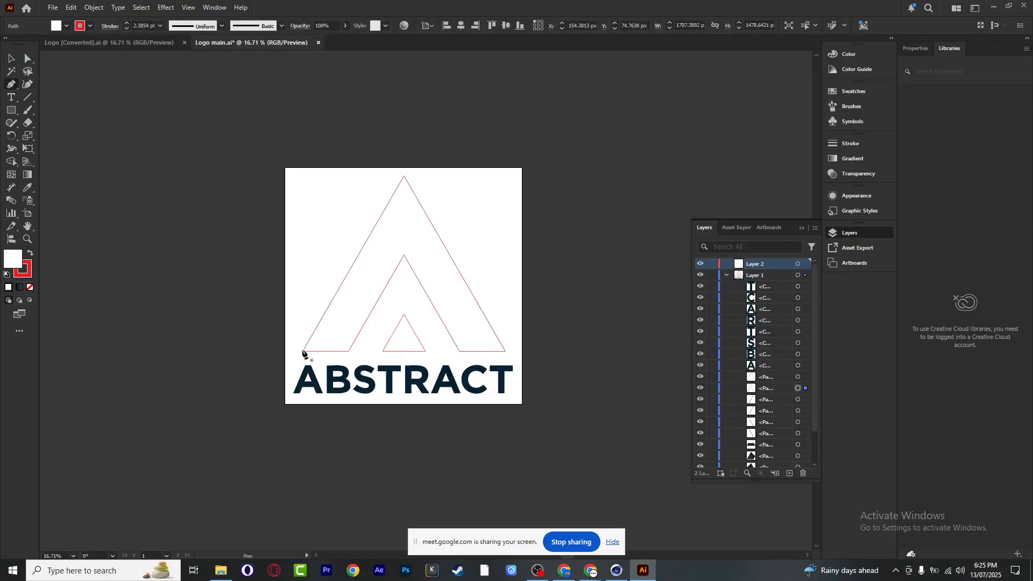
left_click(405, 176)
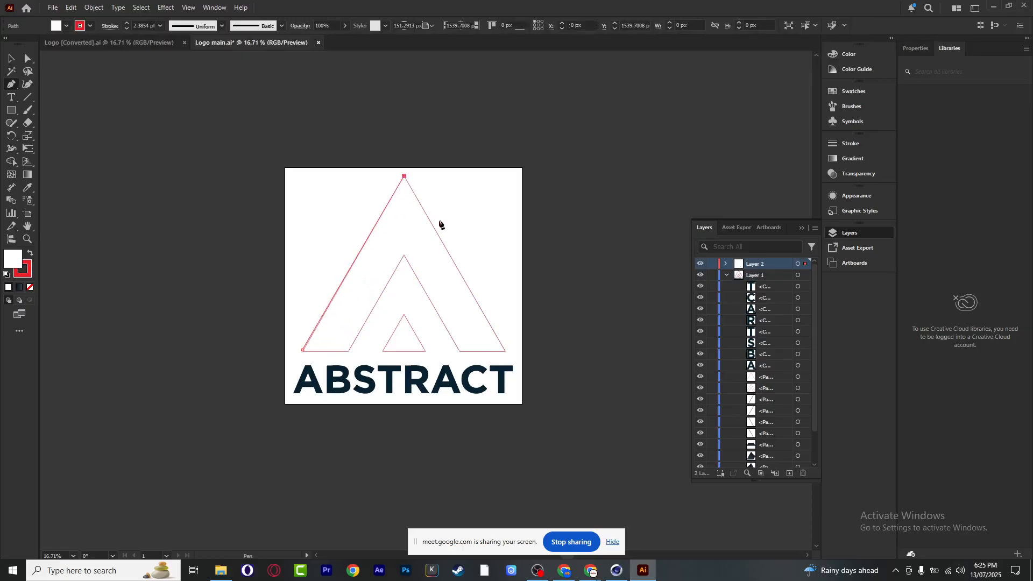
left_click(505, 351)
left_click(457, 351)
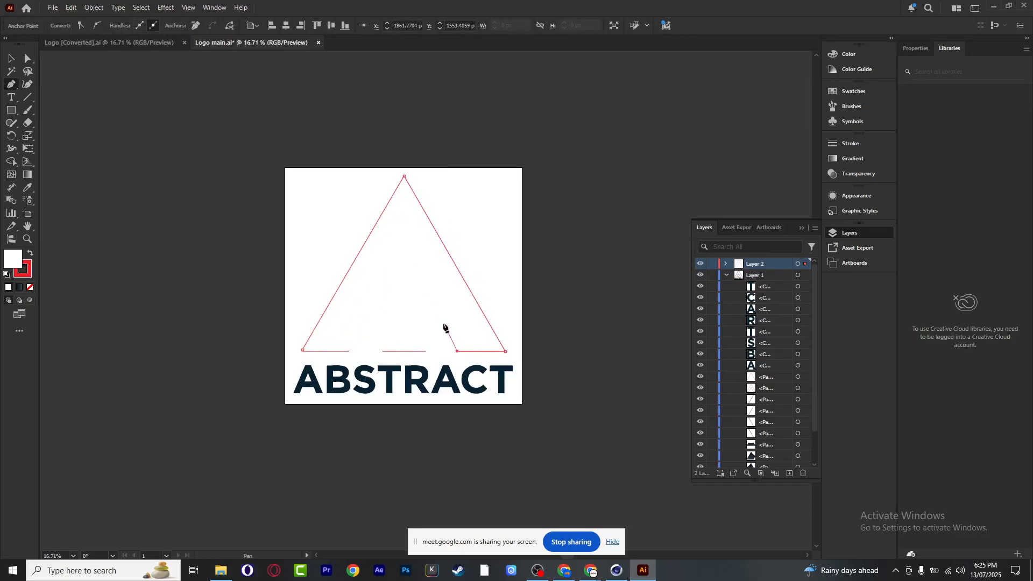
left_click(430, 303)
left_click(384, 296)
left_click(348, 352)
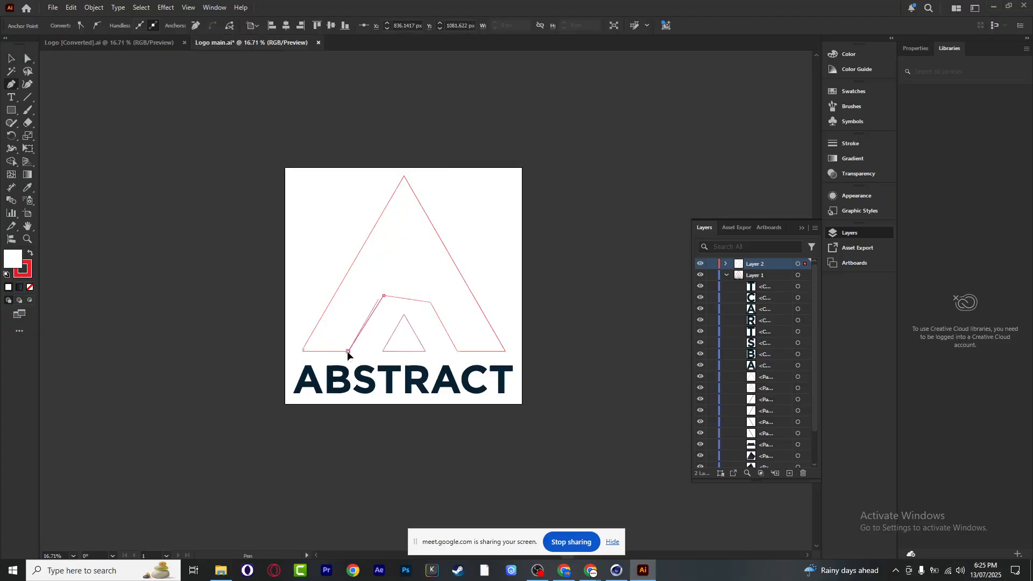
left_click(303, 349)
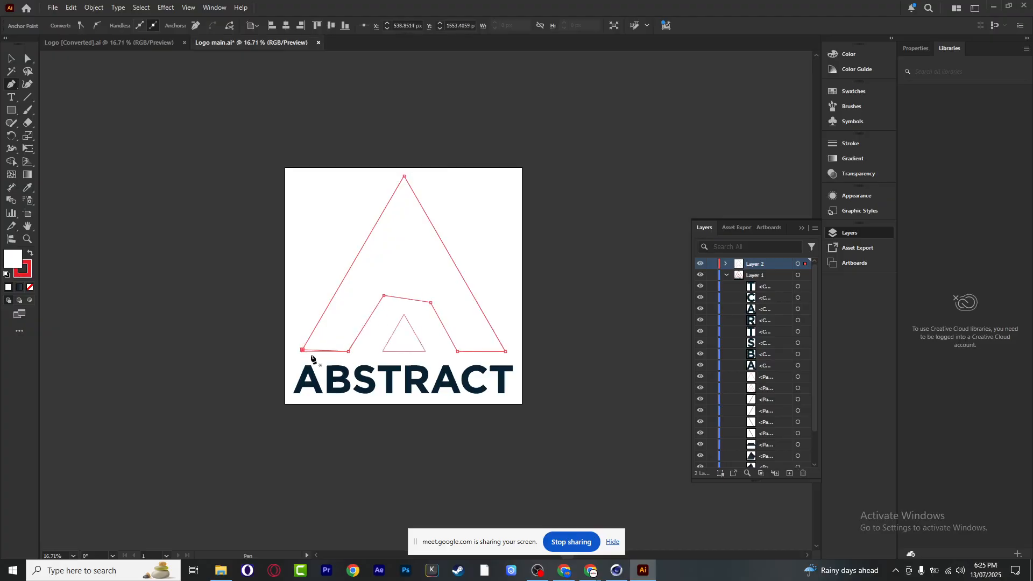
Set the fill of the traced A path to None, undoing any accidental anchor point edits
left_click(431, 303)
key("ctrl+z")
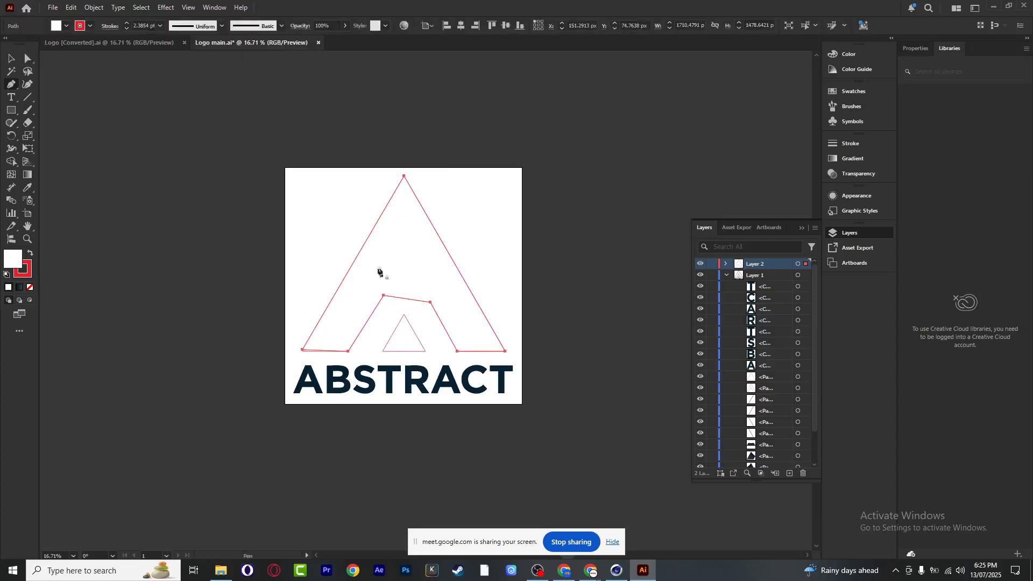
left_click(66, 26)
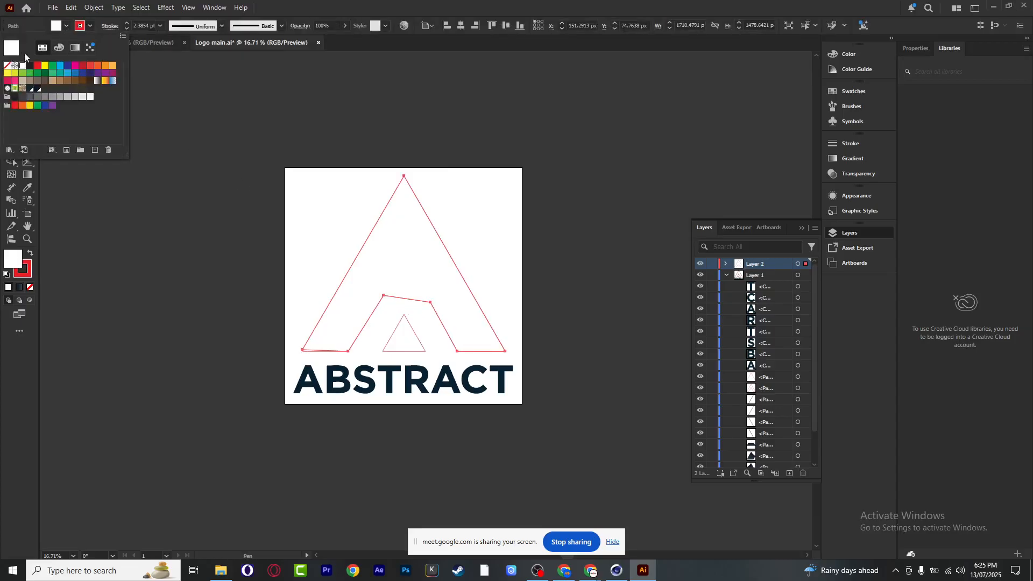
left_click(7, 65)
left_click(430, 302)
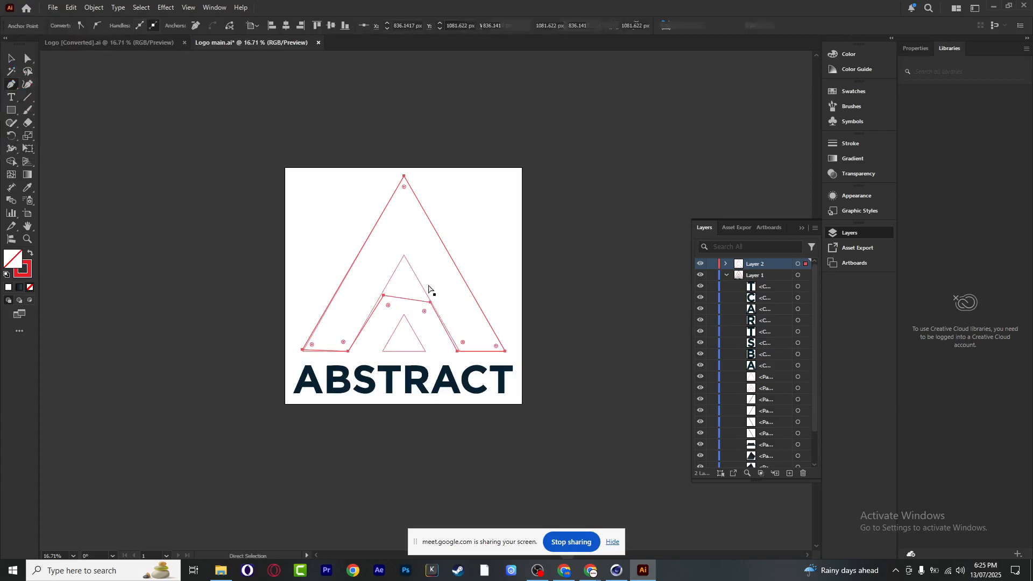
key("ctrl+z")
left_click(66, 25)
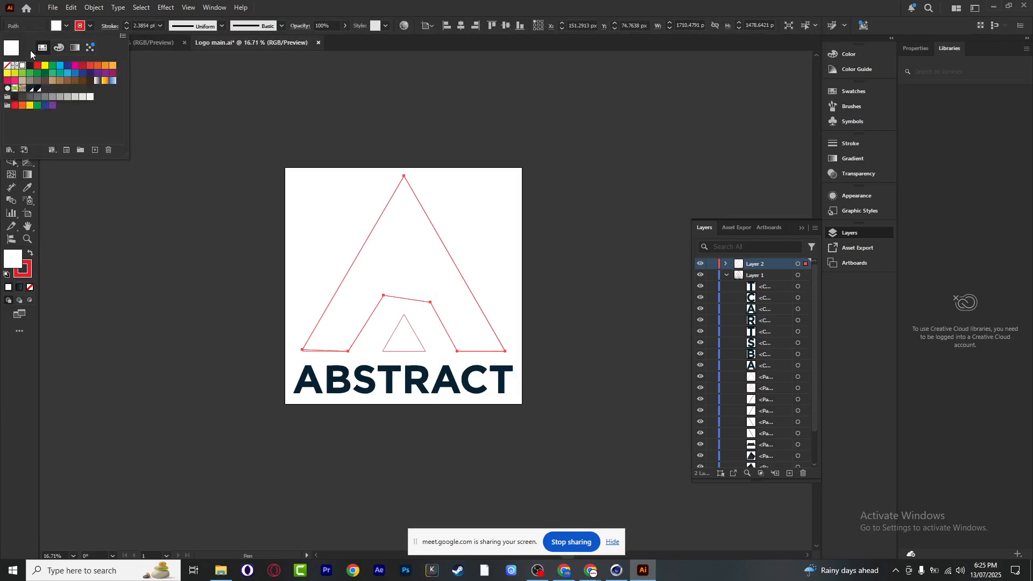
left_click(7, 67)
Switch to the Logo [Converted] document and check that the large A outline, small triangle and ABSTRACT letters are separate paths
left_click(156, 46)
left_click(158, 44)
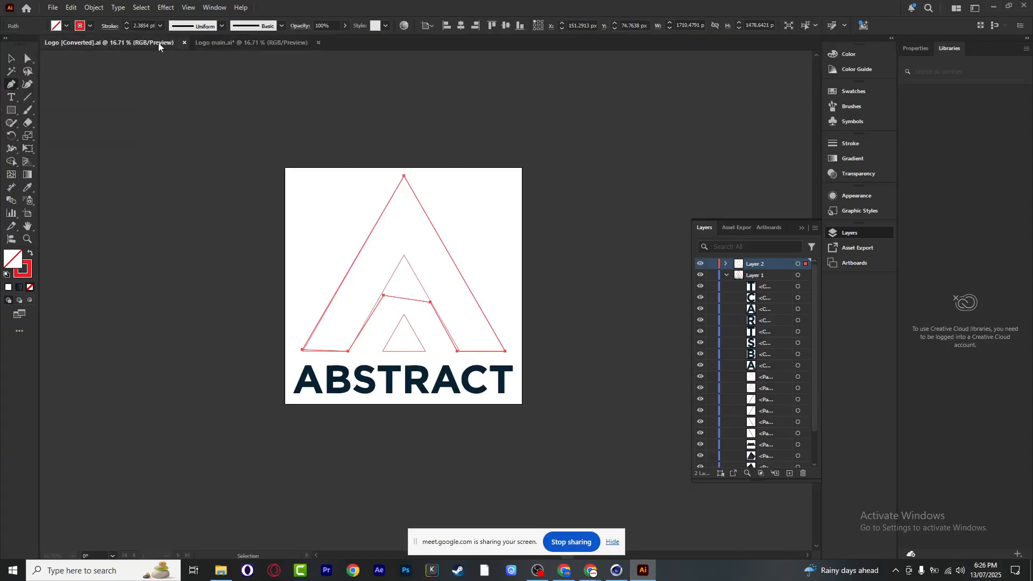
left_click(11, 58)
mouse_move(386, 207)
left_mouse_down()
mouse_move(373, 229)
mouse_move(380, 209)
left_mouse_up()
key("ctrl+z")
left_click_drag(406, 318, 416, 328)
key("ctrl+z")
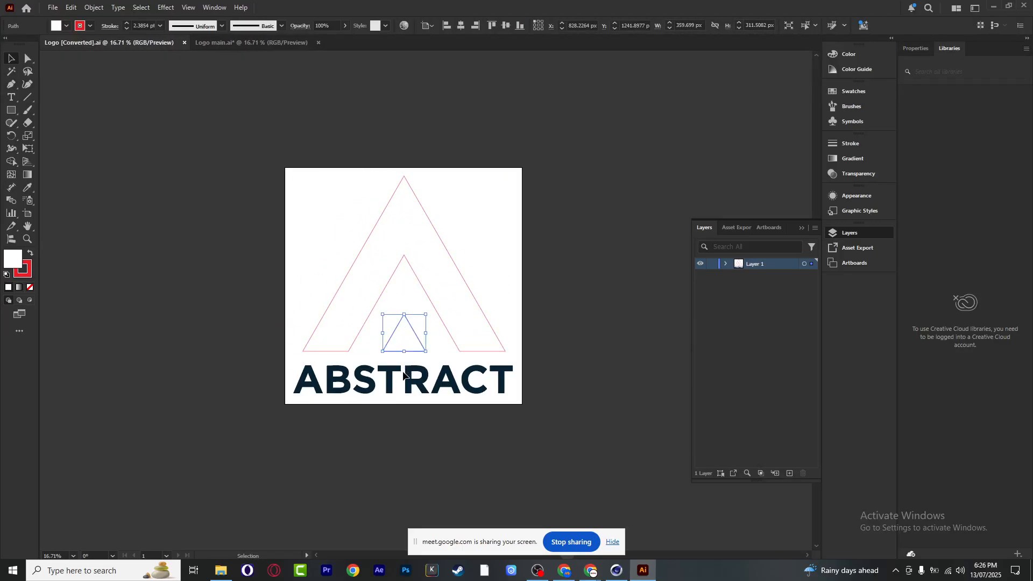
left_click(423, 383)
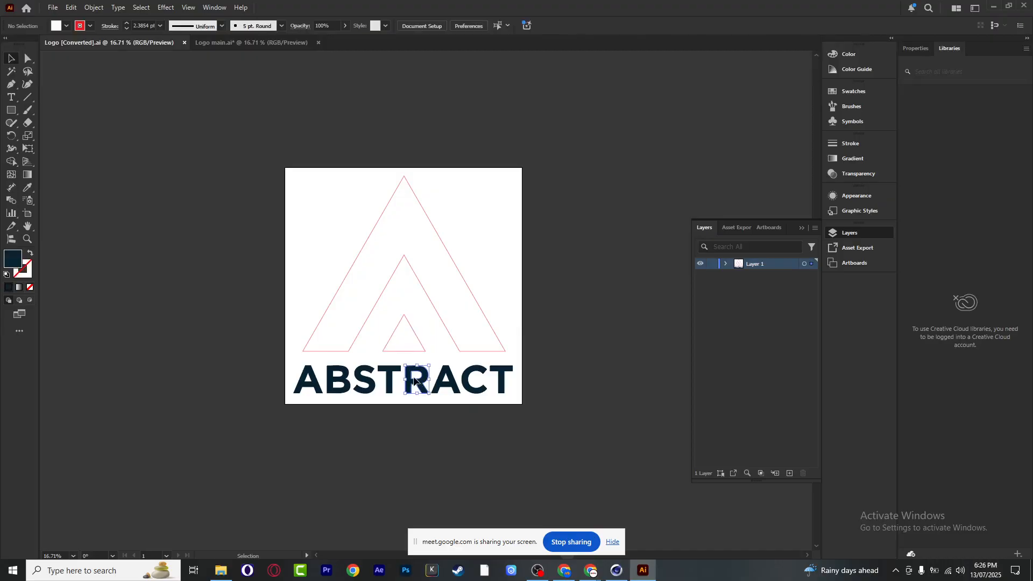
left_click(455, 387)
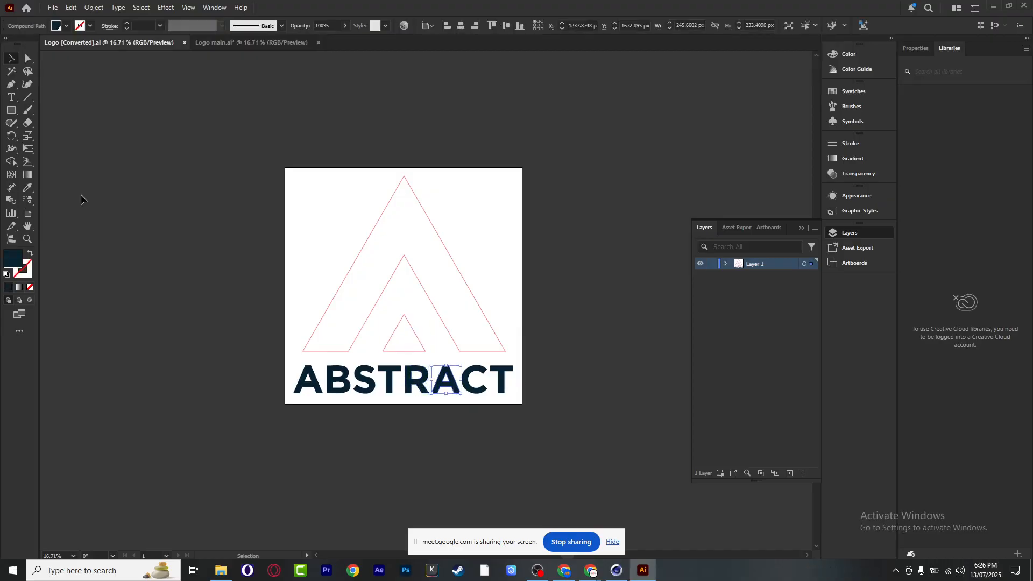
Place a point text object inside the large A and scale it up to about 150 pt
left_click(11, 98)
left_click(407, 293)
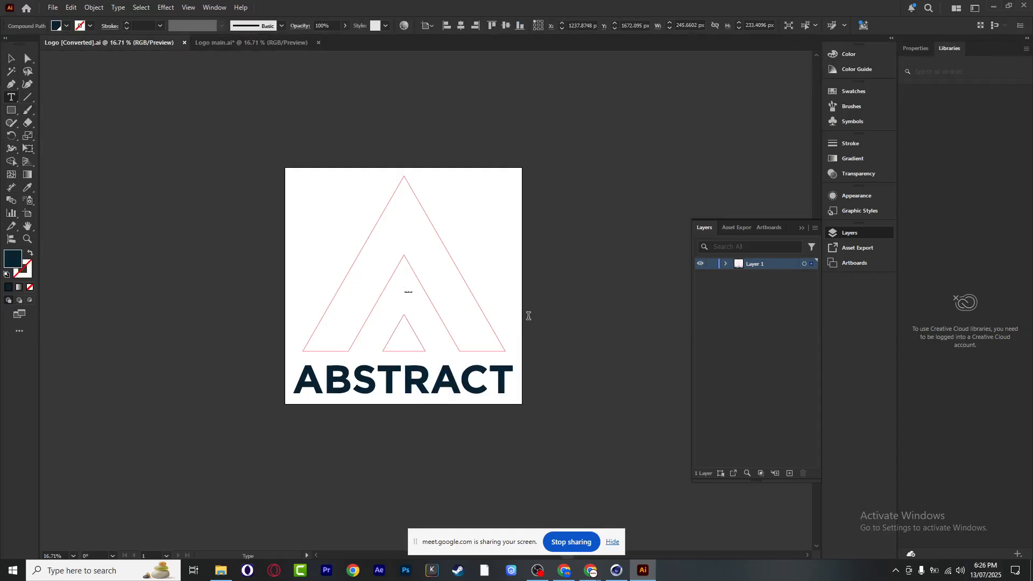
key("Escape")
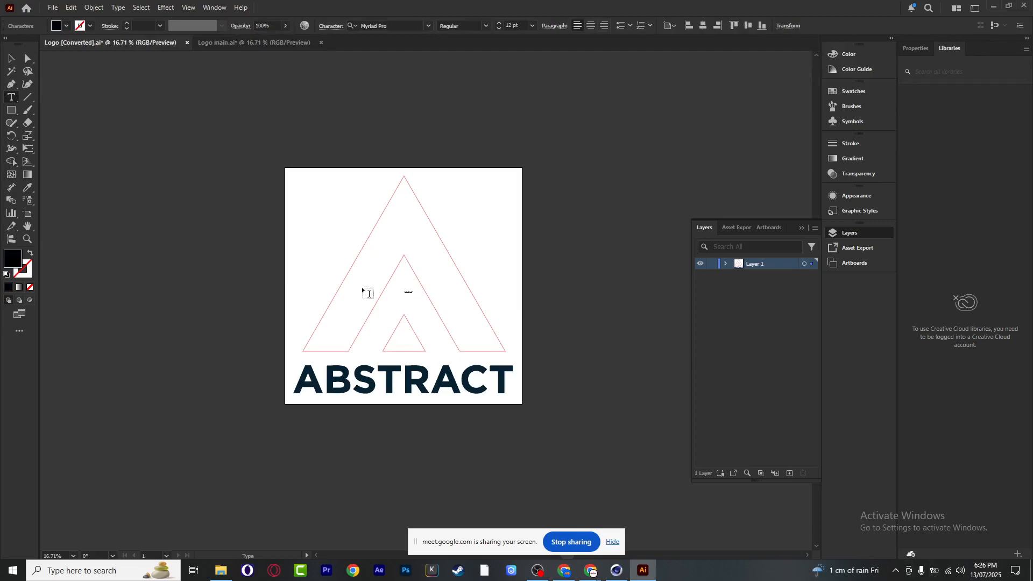
key("Escape")
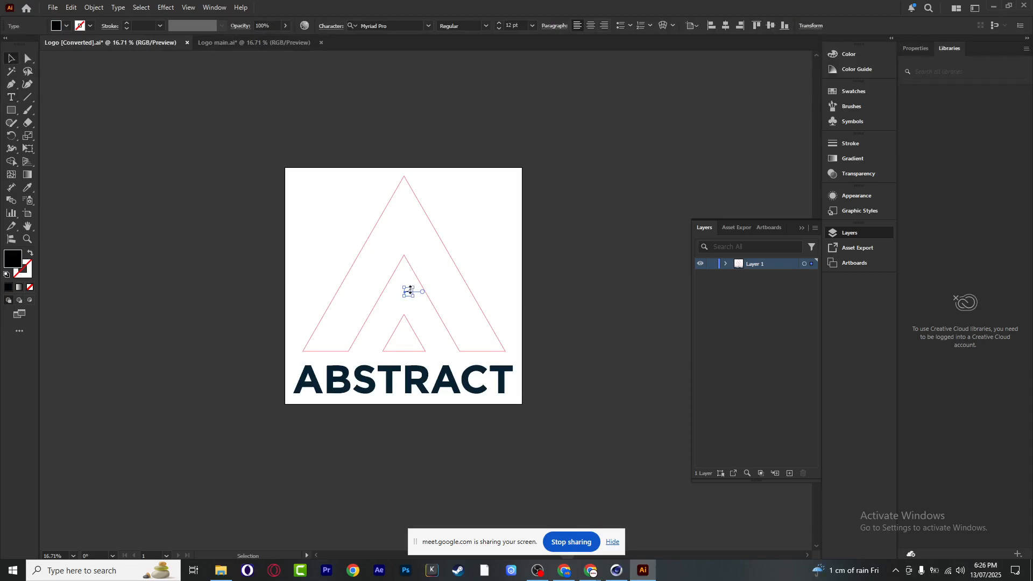
left_click_drag(414, 287, 501, 243, "alt+shift")
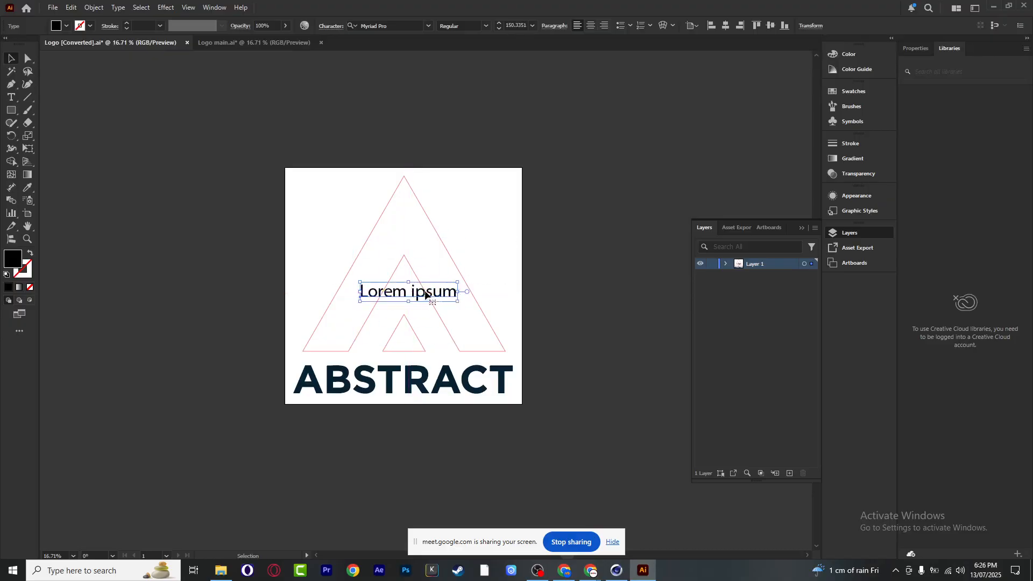
Replace the placeholder text inside the large A with NEXSKILL
key("t")
triple_click(423, 293)
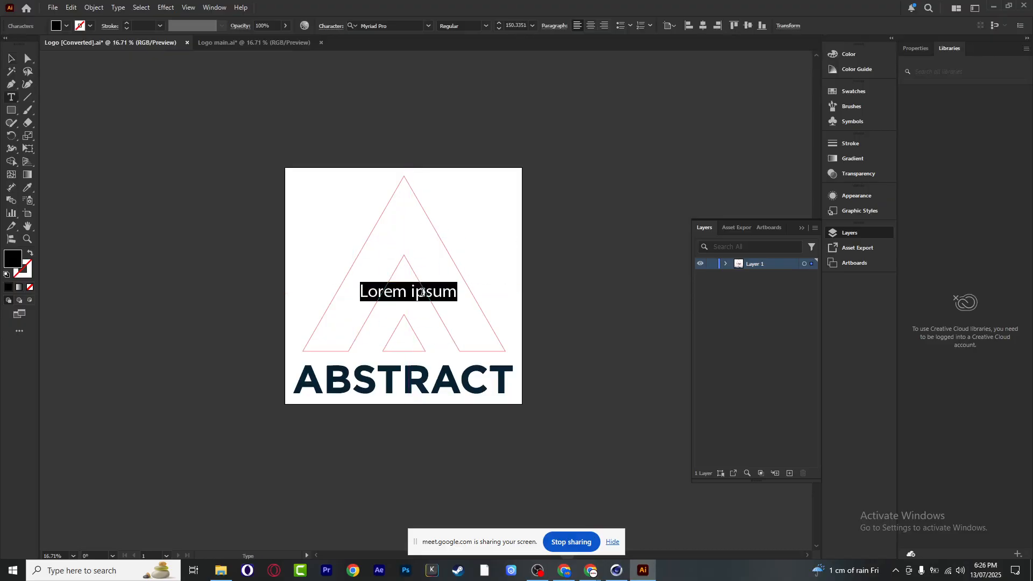
type("NEX")
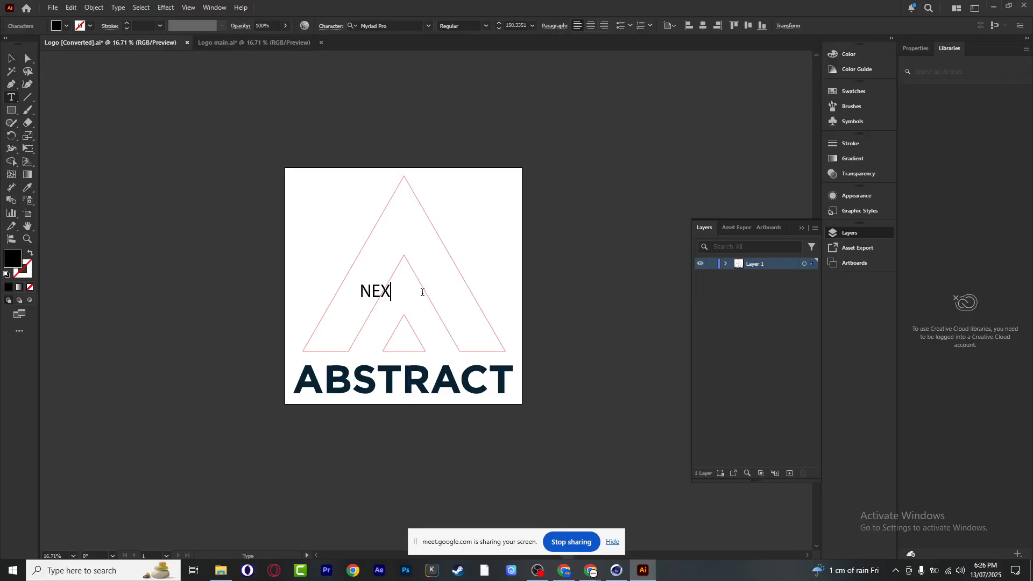
type("SKILL")
Change the font of the NEXSKILL text to Impact
double_click(422, 293)
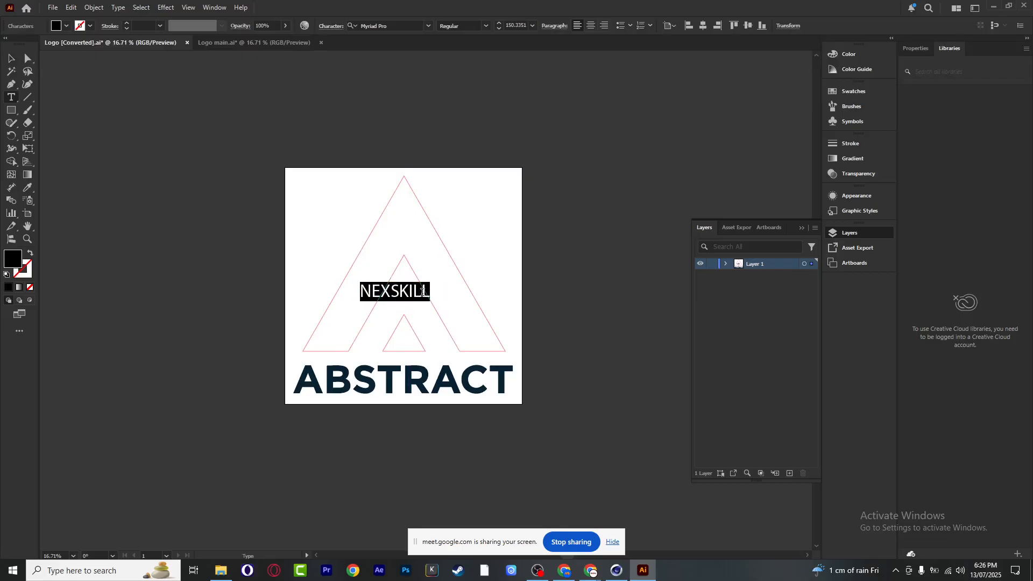
left_click(429, 26)
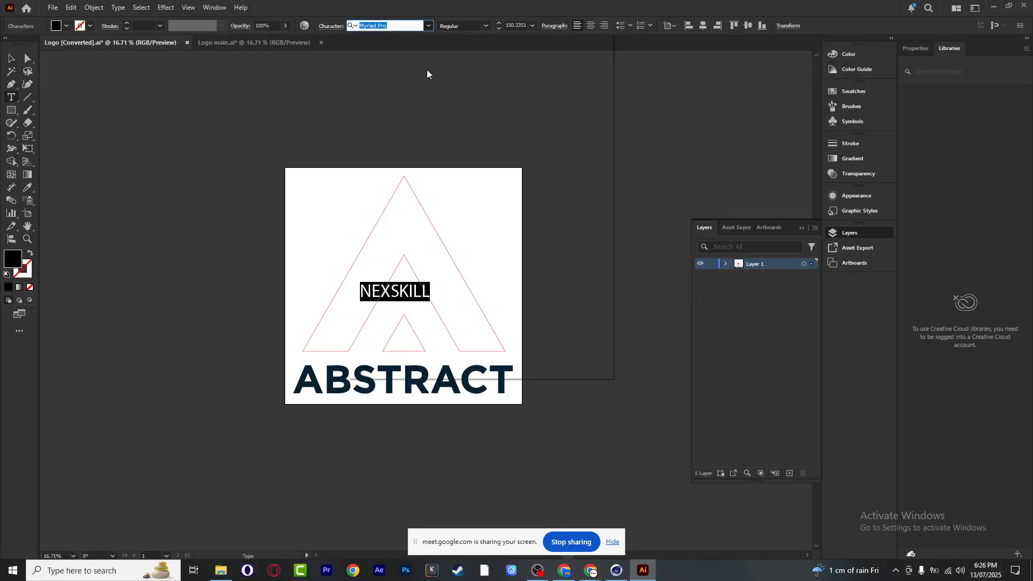
left_click(409, 95)
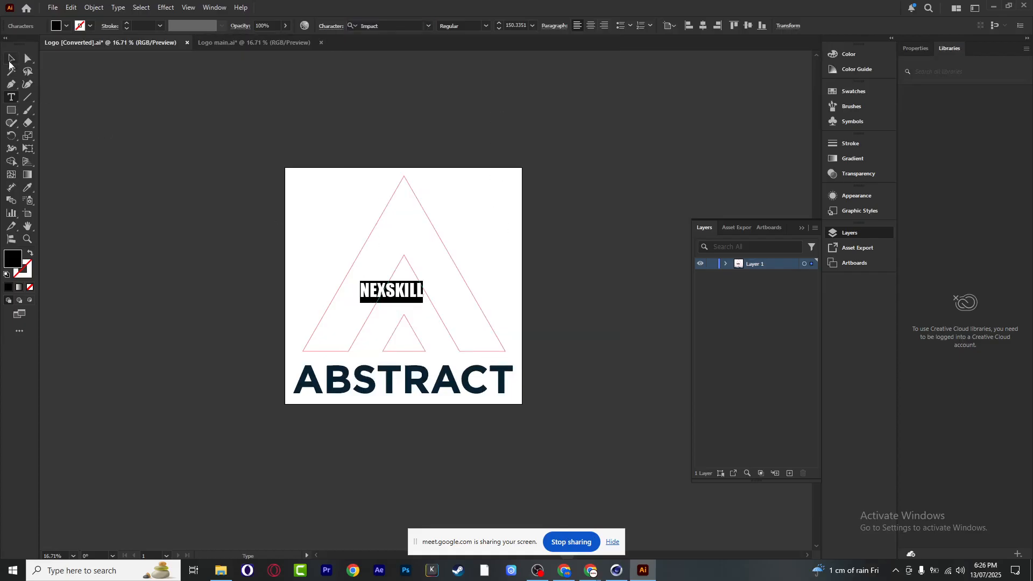
Scale the NEXSKILL text up to about 457 pt across the large A and convert it to outlines
left_click(9, 60)
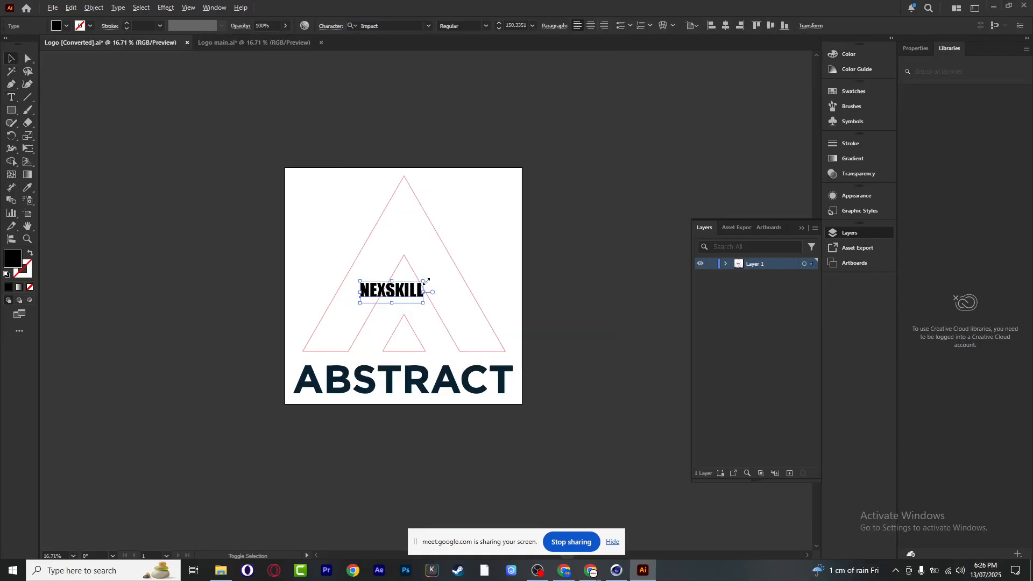
left_click_drag(428, 281, 458, 262)
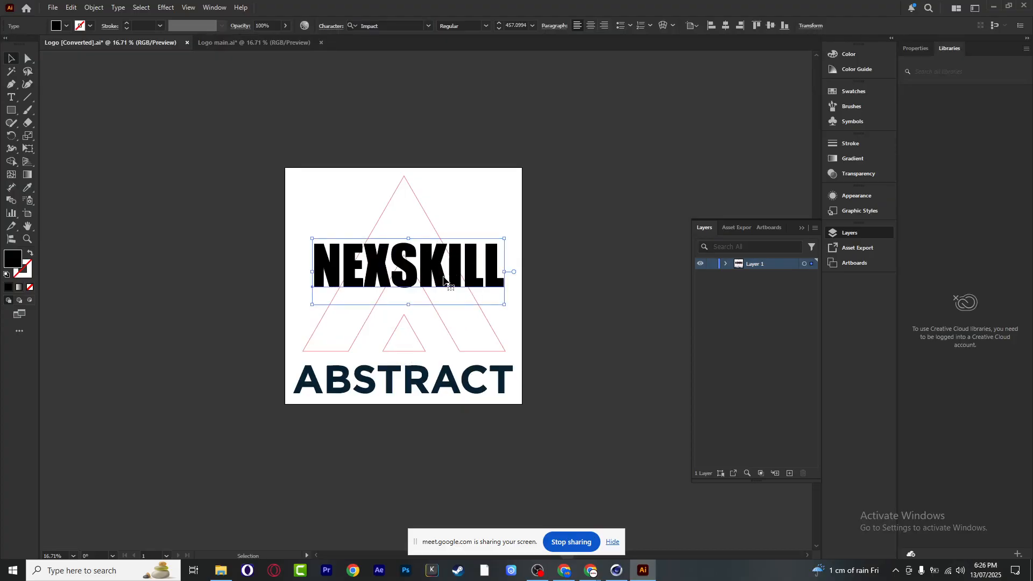
right_click(425, 269)
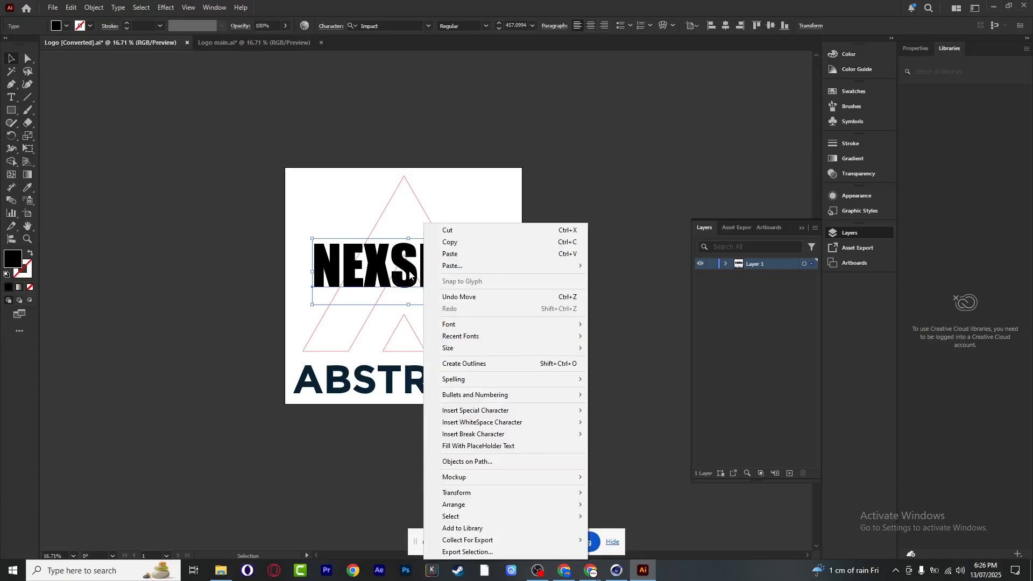
left_click(469, 364)
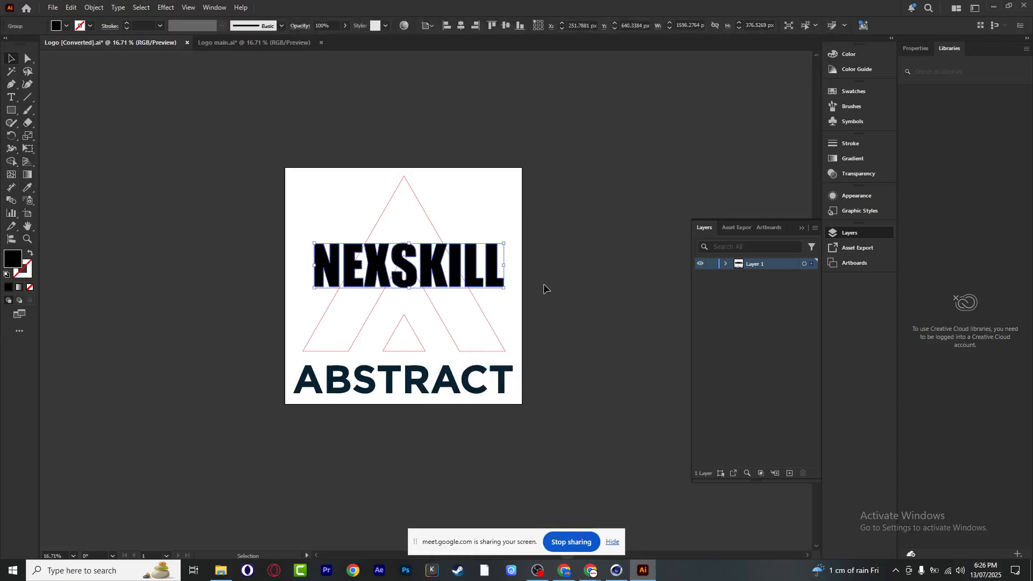
Reposition the outlined NEXSKILL lettering over the large A and ungroup it into individually selectable letters
left_click_drag(494, 279, 497, 273)
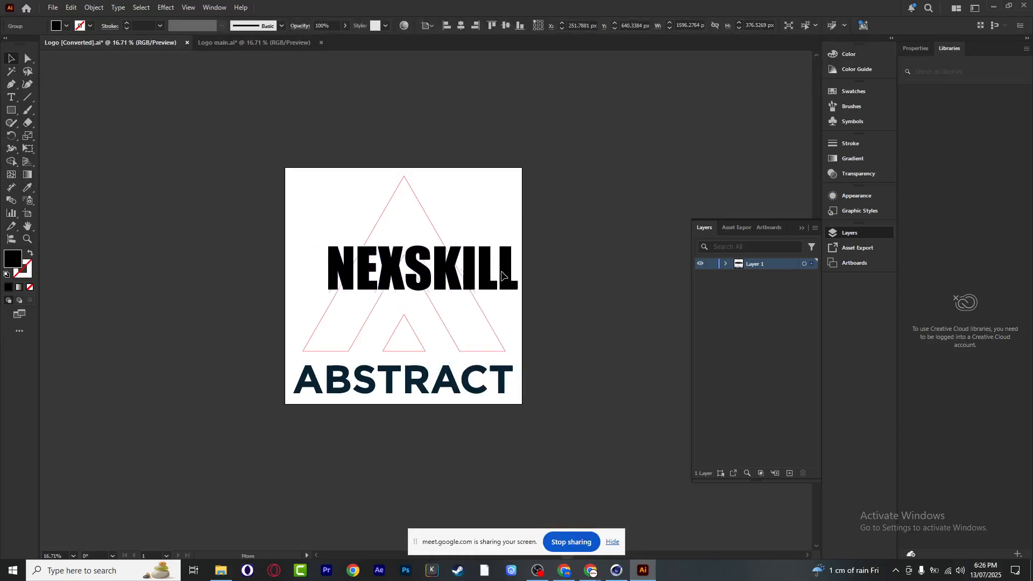
right_click(497, 273)
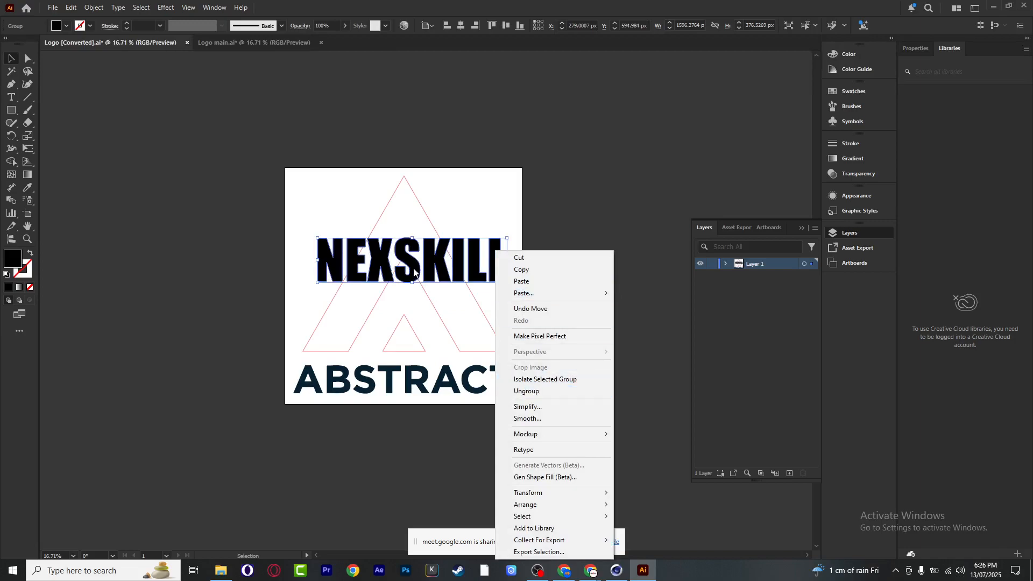
left_click(526, 391)
left_click(576, 341)
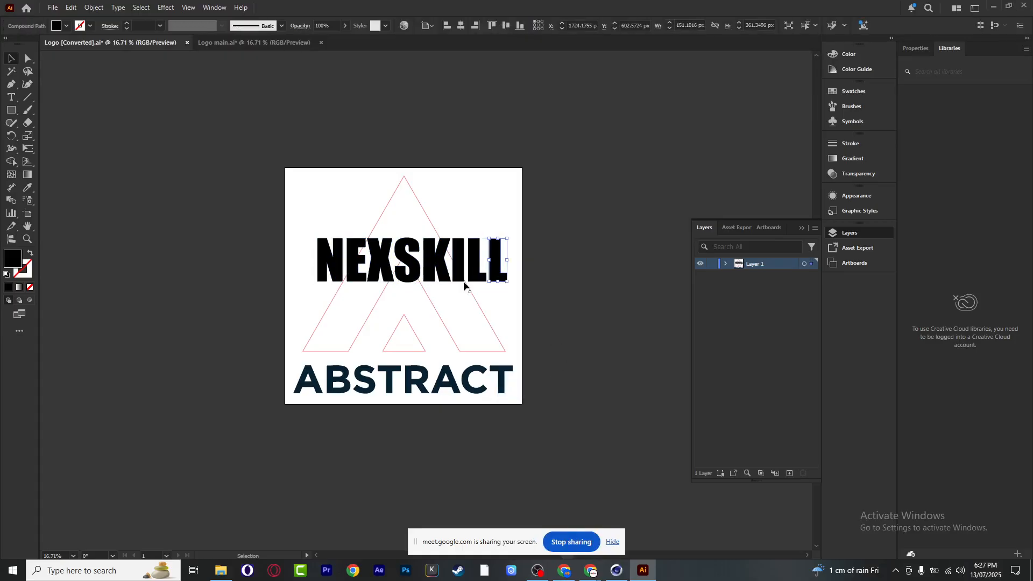
left_click(390, 272)
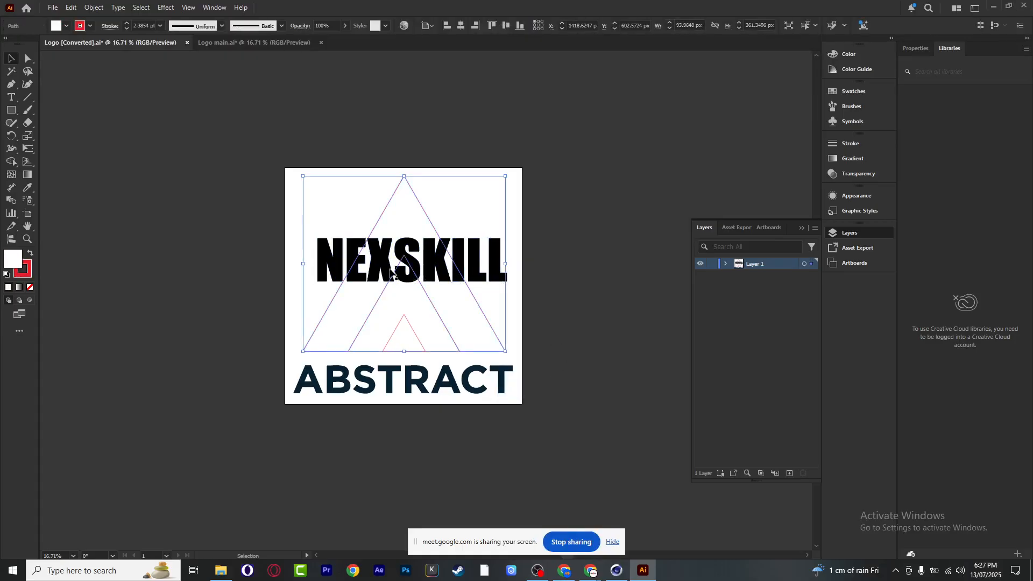
left_click(514, 275)
Undo all the NEXSKILL text edits, back to before the text was placed inside the large A
key("ctrl+z")
key("ctrl+z")
key("ctrl+z")
key("ctrl+z")
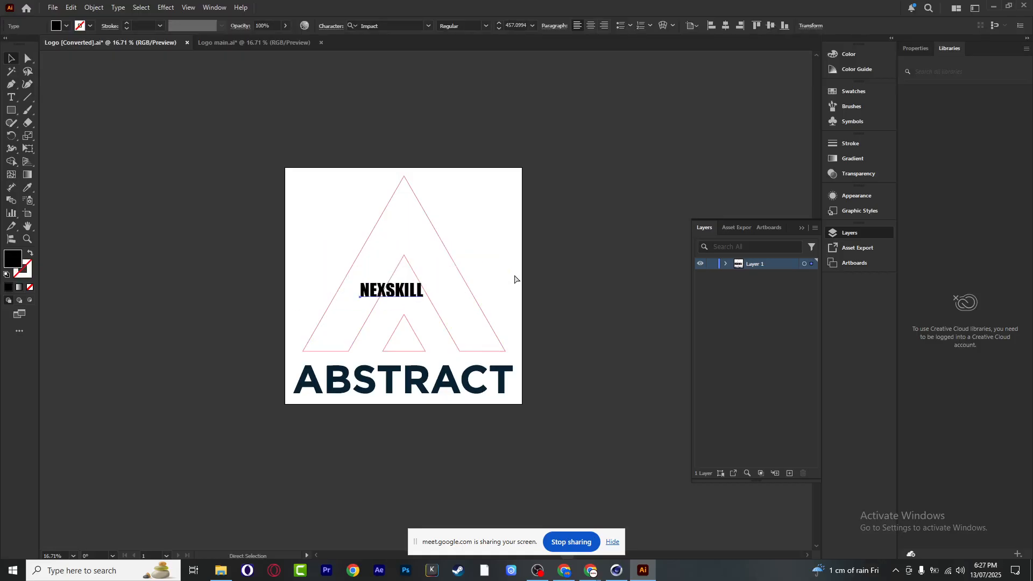
key("ctrl+z")
key("ctrl+z")
key("ctrl+z")
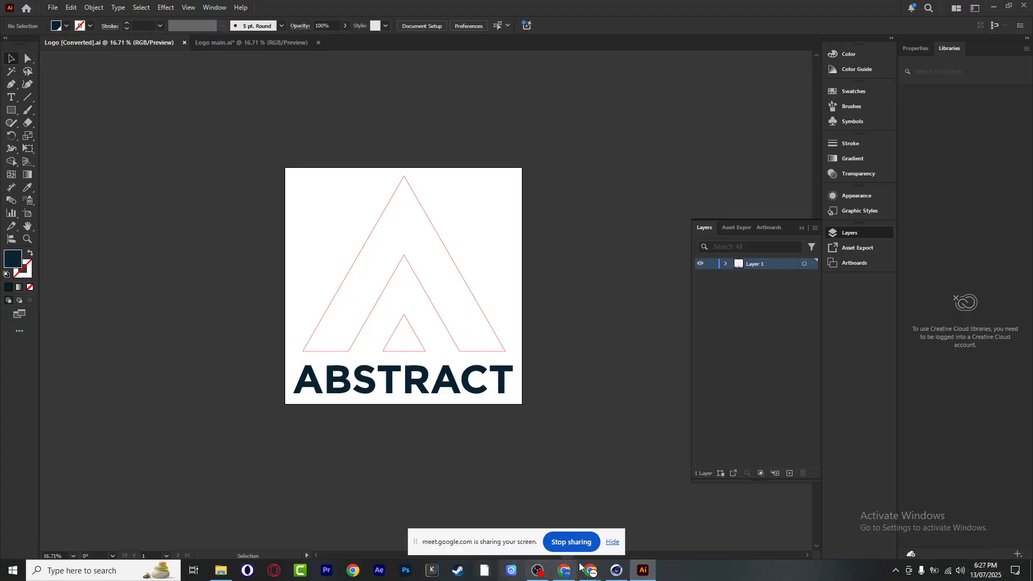
Check the participants and in-call messages in the Google Meet call, and return to Illustrator
left_click(591, 571)
left_click(595, 575)
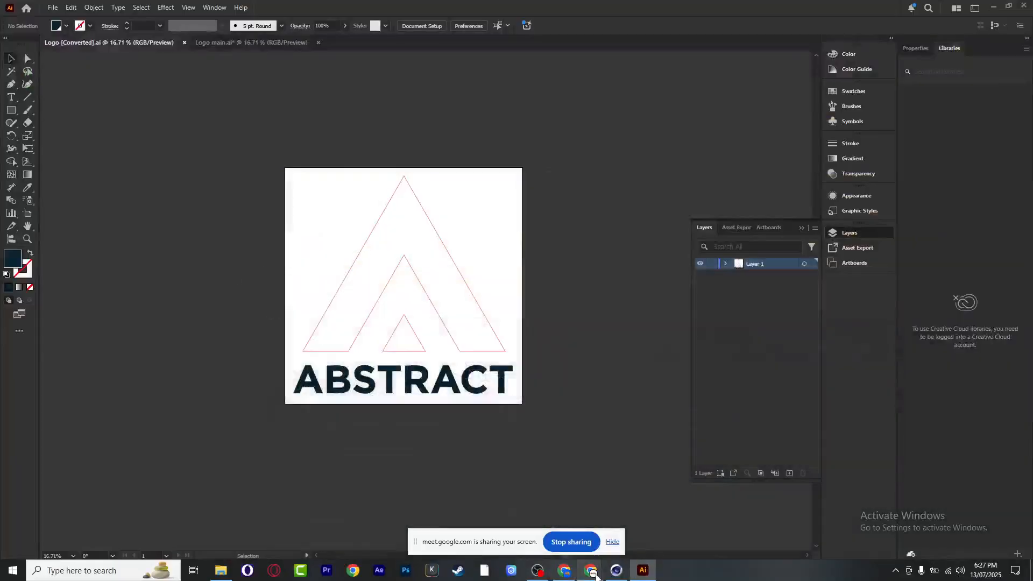
left_click(595, 575)
left_click(555, 530)
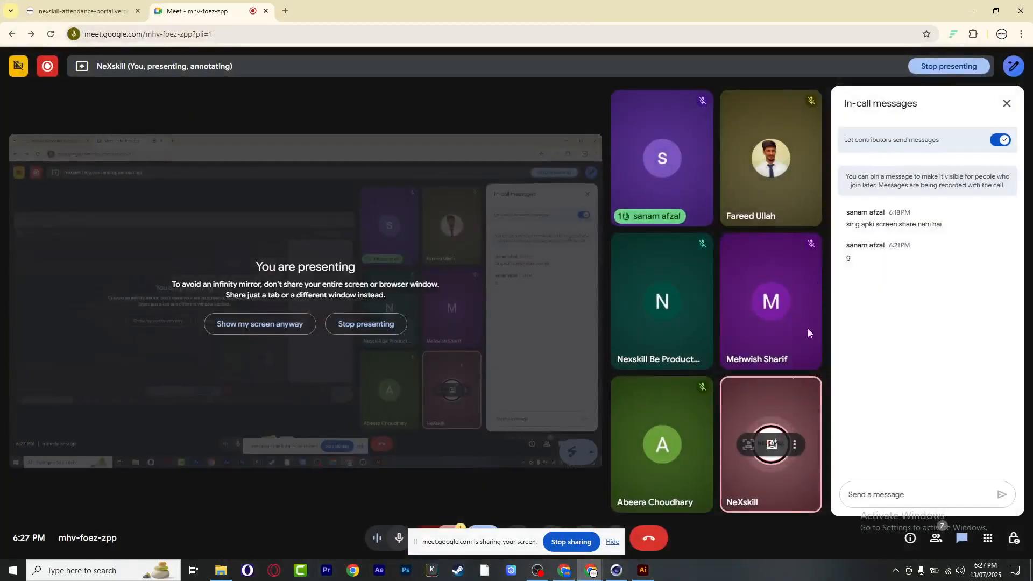
left_click(971, 11)
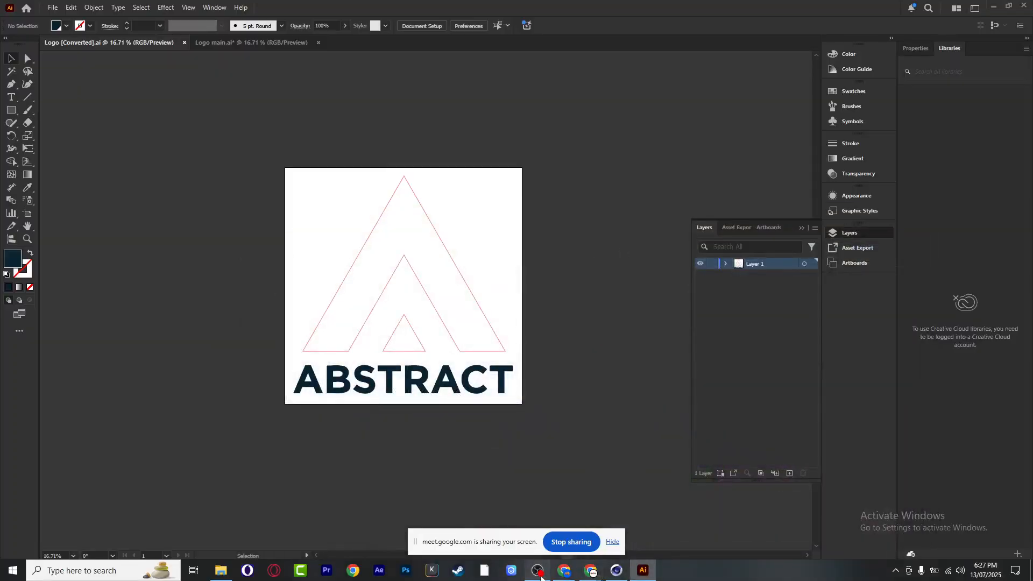
left_click(539, 571)
left_click(539, 572)
Save the converted logo document as an Adobe Illustrator file named Logo 2 in the Batch 11 Cinema 4d folder
left_click(52, 8)
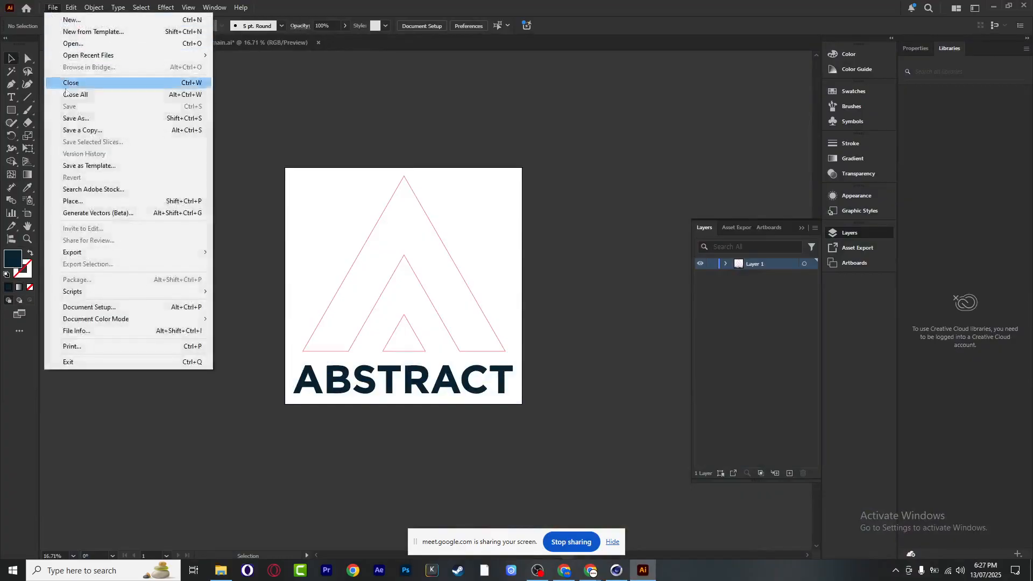
left_click(75, 119)
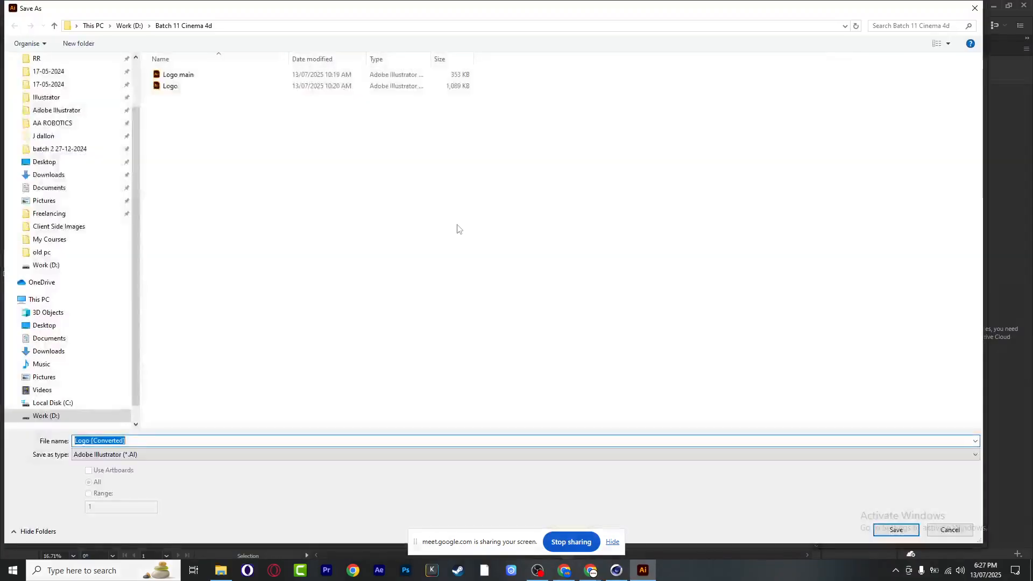
left_click(147, 441)
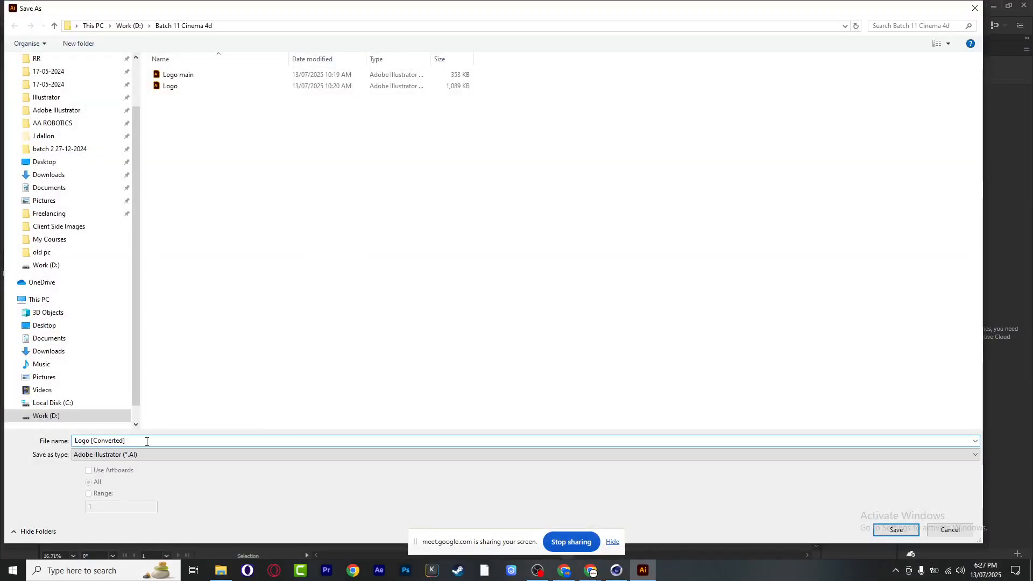
double_click(120, 442)
type("1")
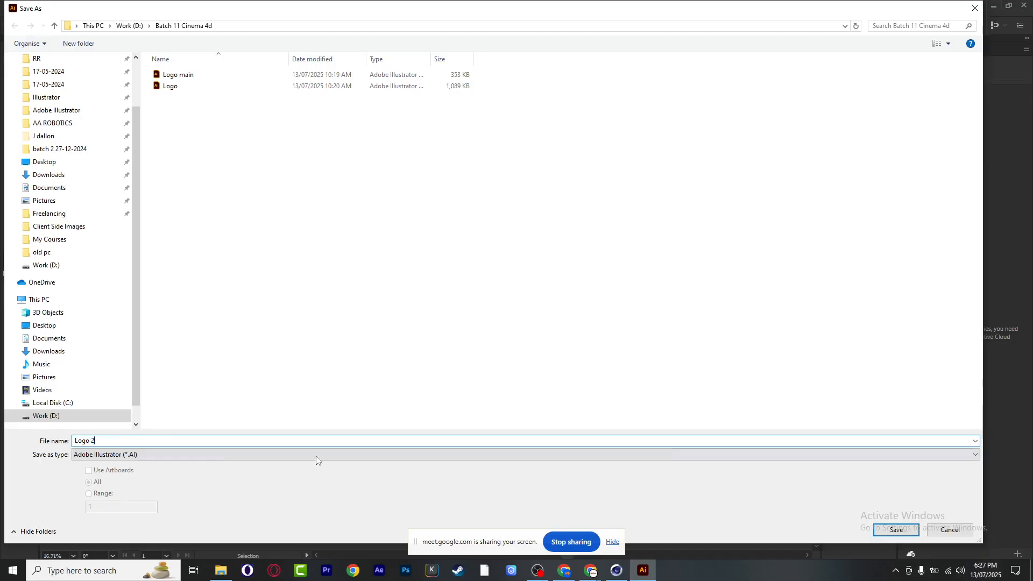
left_click(896, 530)
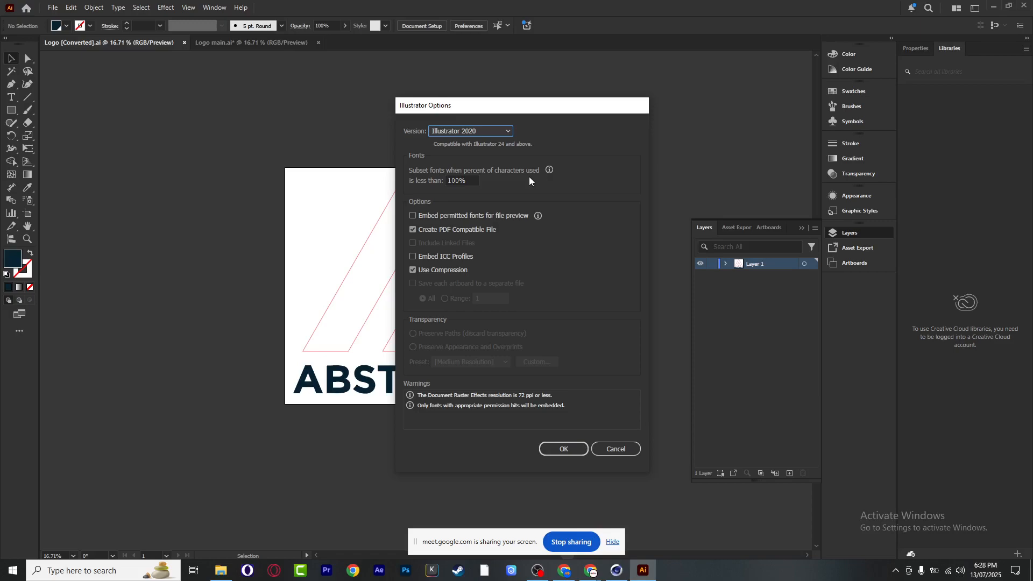
Set the saved file's version to the legacy Illustrator 8 format and complete the save
left_click(478, 133)
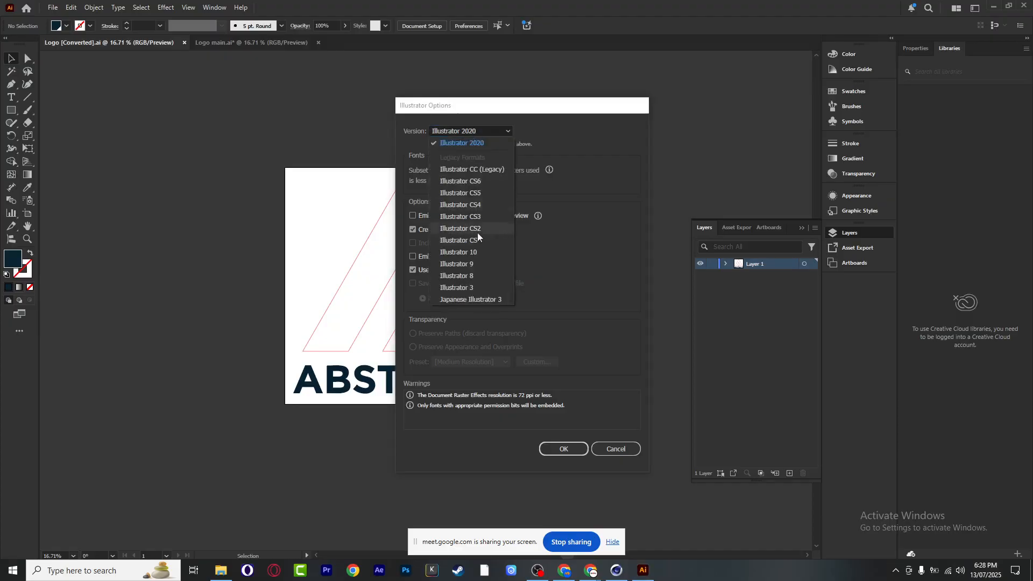
left_click(466, 276)
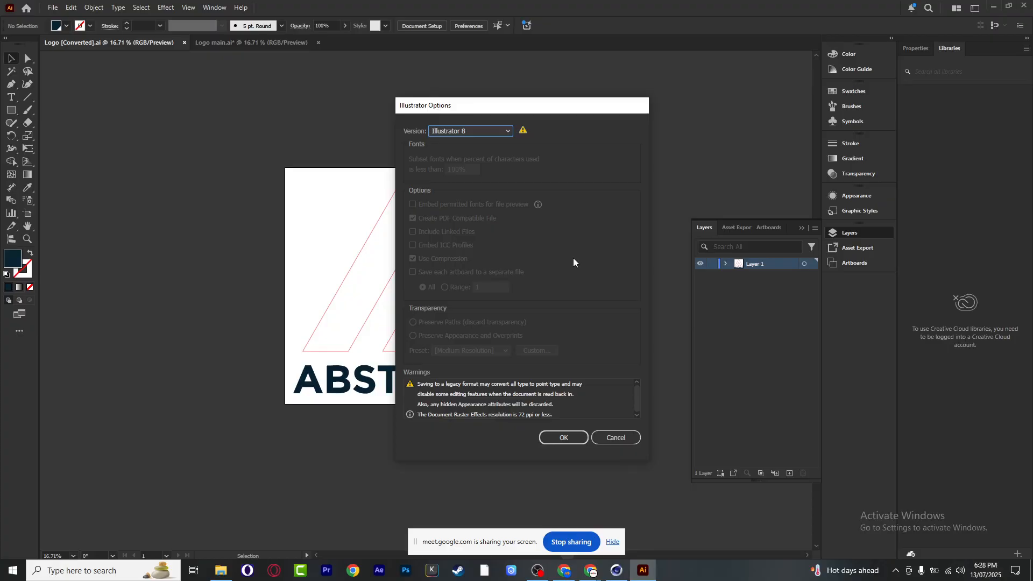
left_click(565, 438)
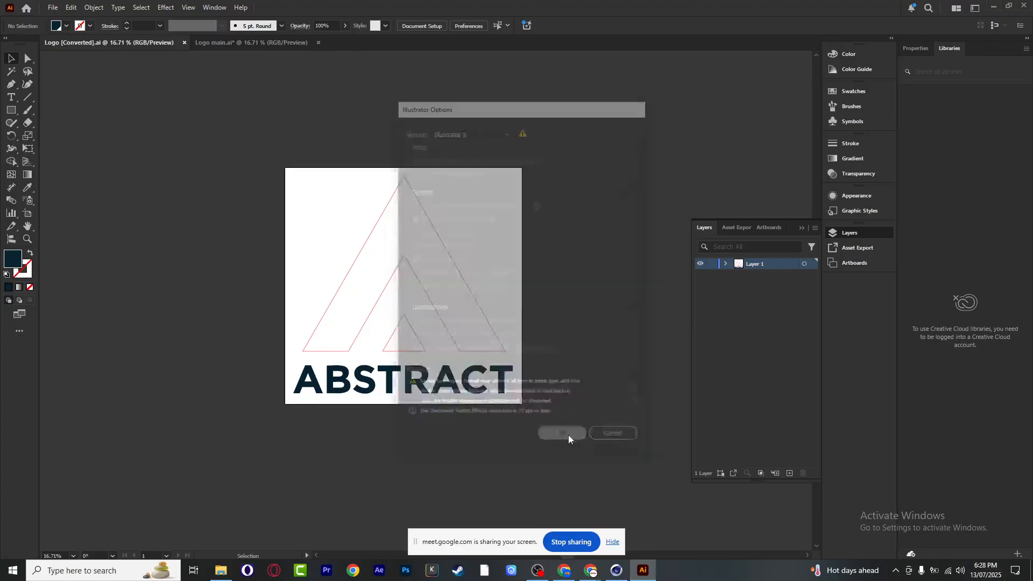
left_click(579, 303)
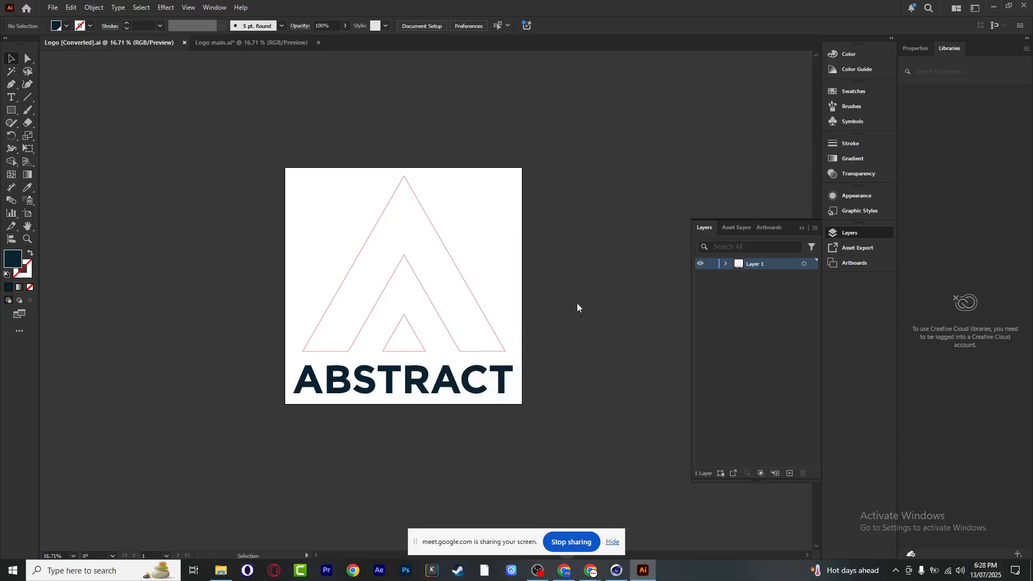
left_click(753, 346)
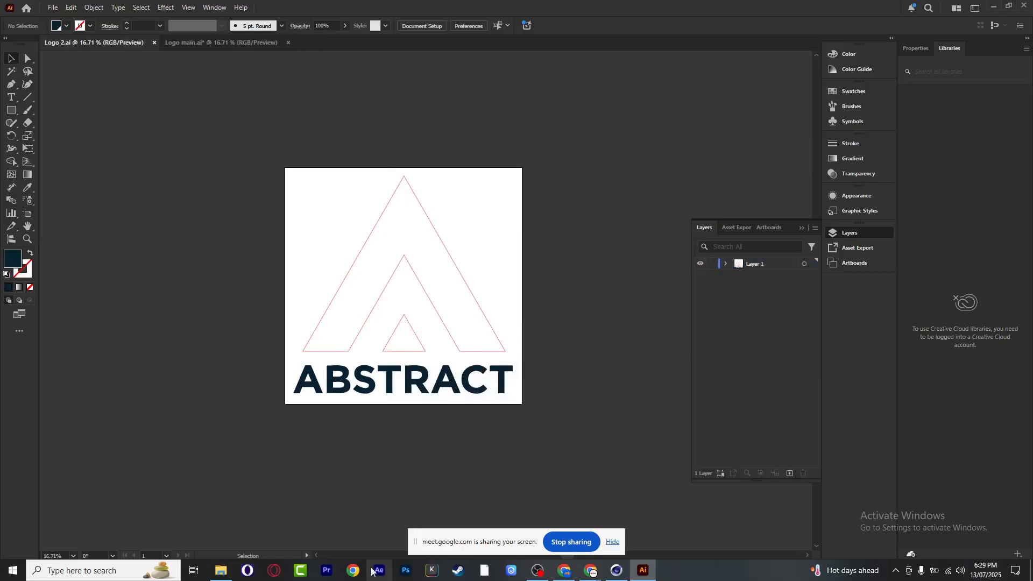
Check the Batch 11 Cinema 4d folder for the saved logo, and start merging a file in Cinema 4D
left_click(228, 564)
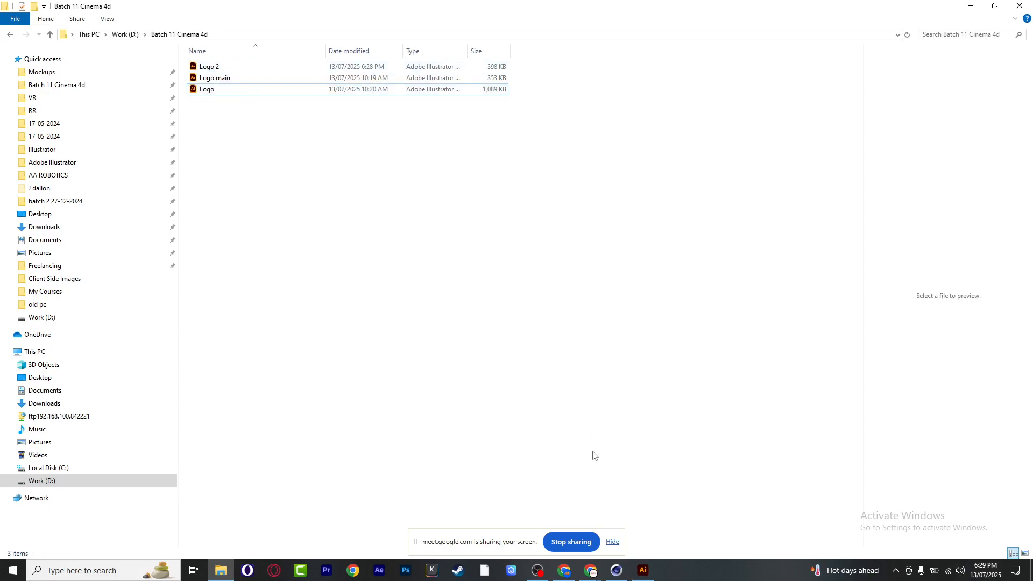
left_click(617, 572)
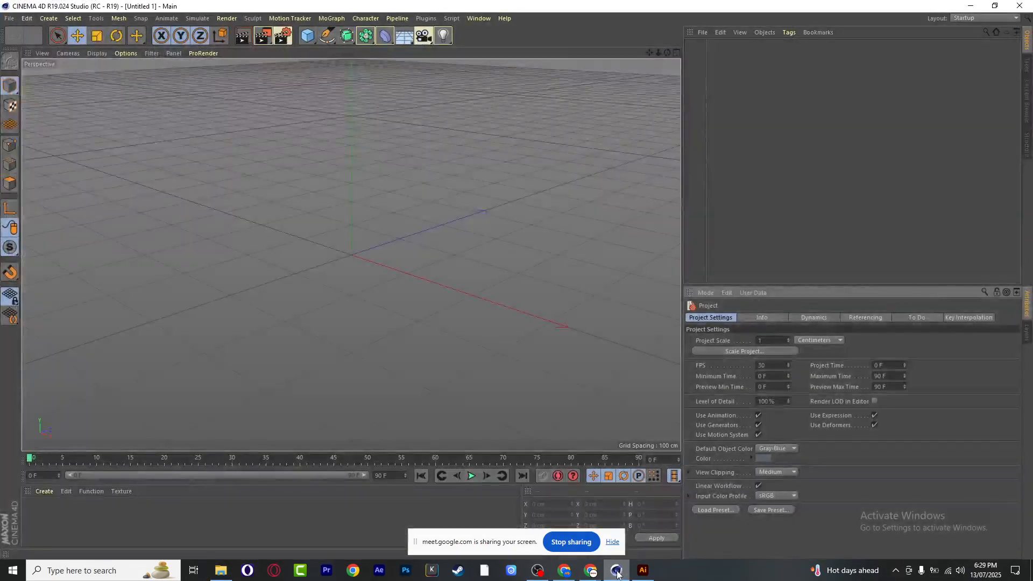
left_click(513, 262)
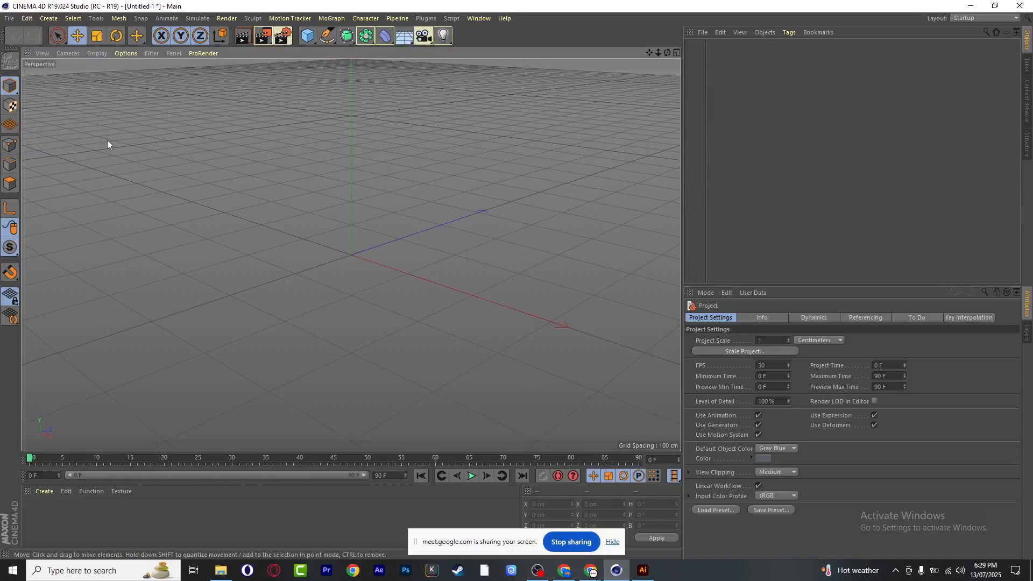
left_click(10, 19)
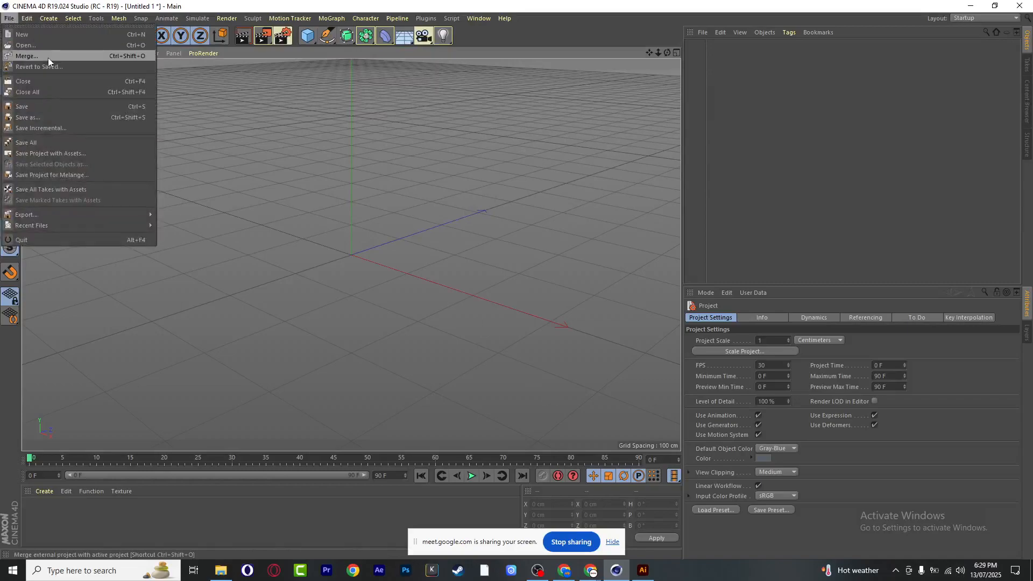
left_click(47, 57)
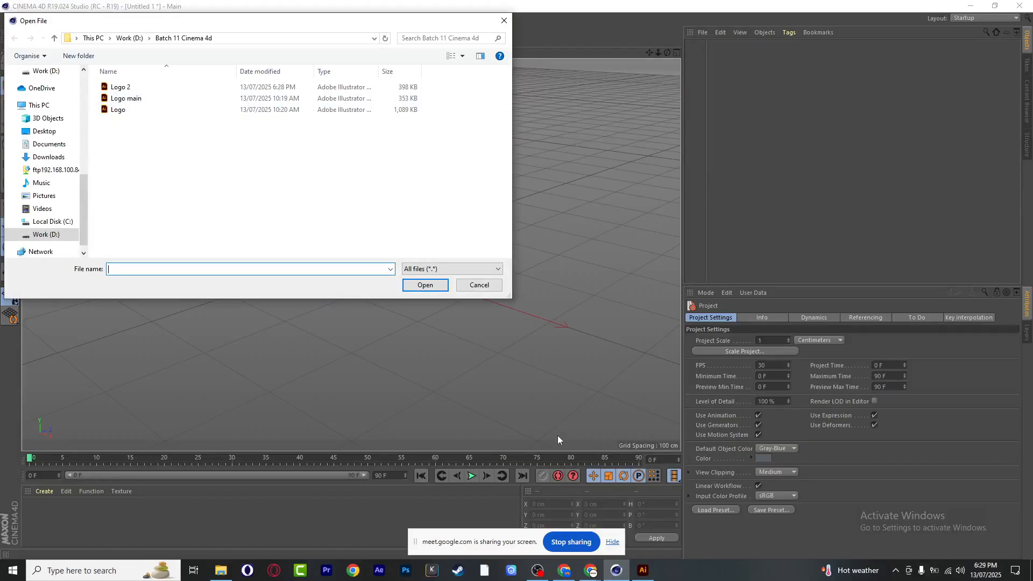
Switch to WhatsApp in the browser and copy the latest class meeting link from the animation batch group chat
left_click(566, 571)
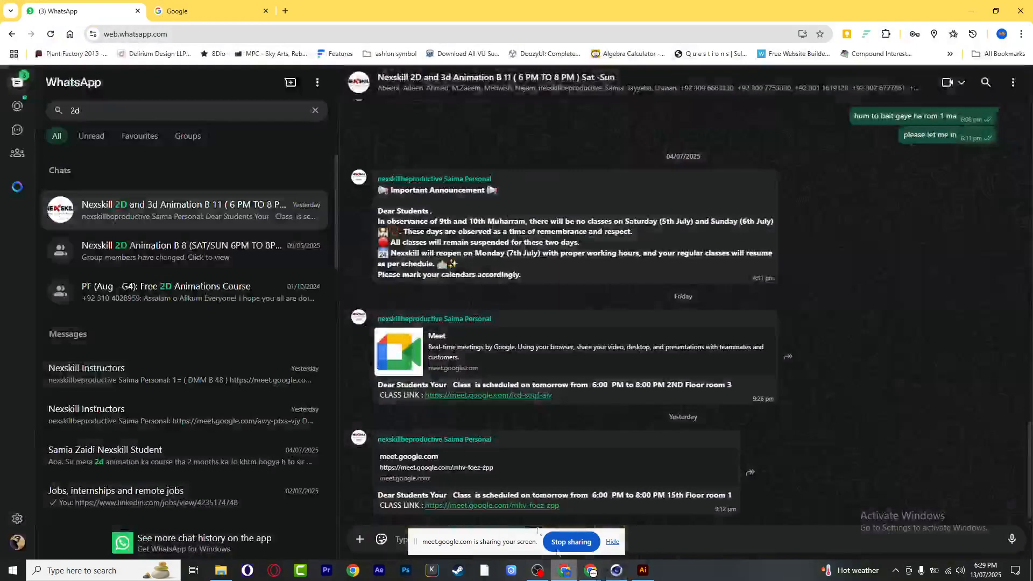
left_click_drag(424, 506, 569, 505)
key("ctrl+c")
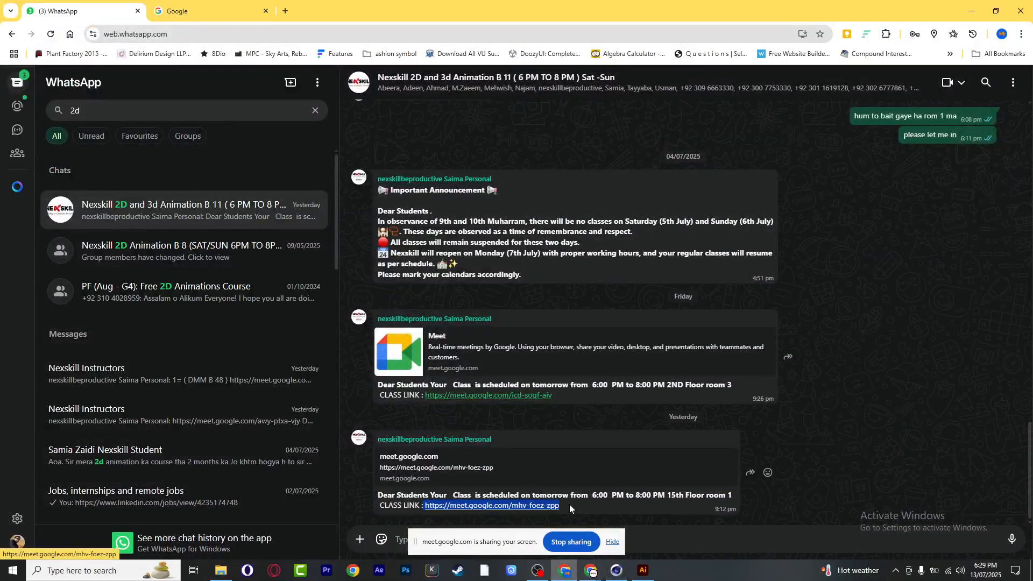
Send the copied meeting link in the chat of the student who asked for it, and return to Cinema 4D
left_click(315, 110)
left_click(166, 298)
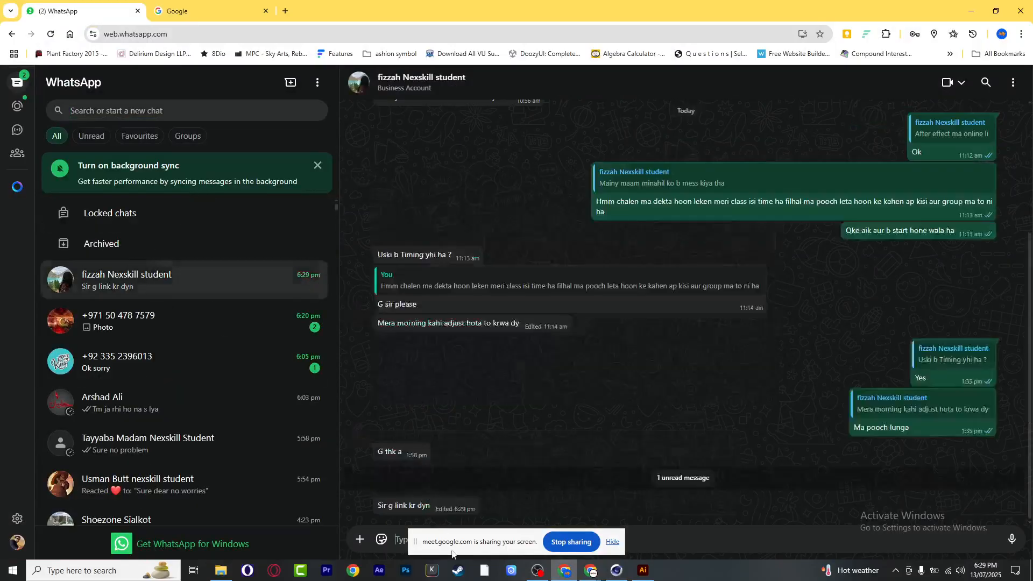
left_click(403, 539)
key("ctrl+v")
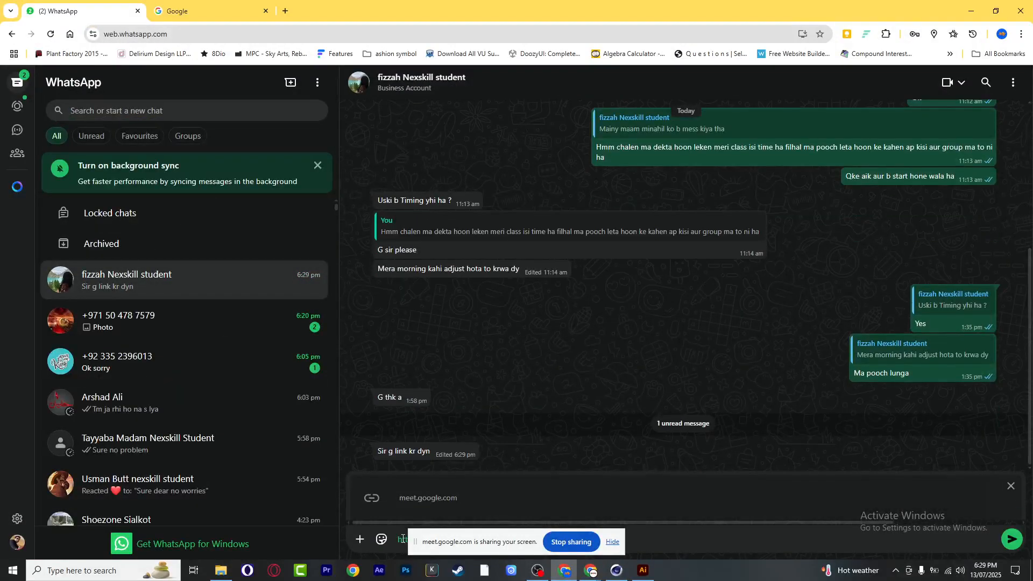
key("Return")
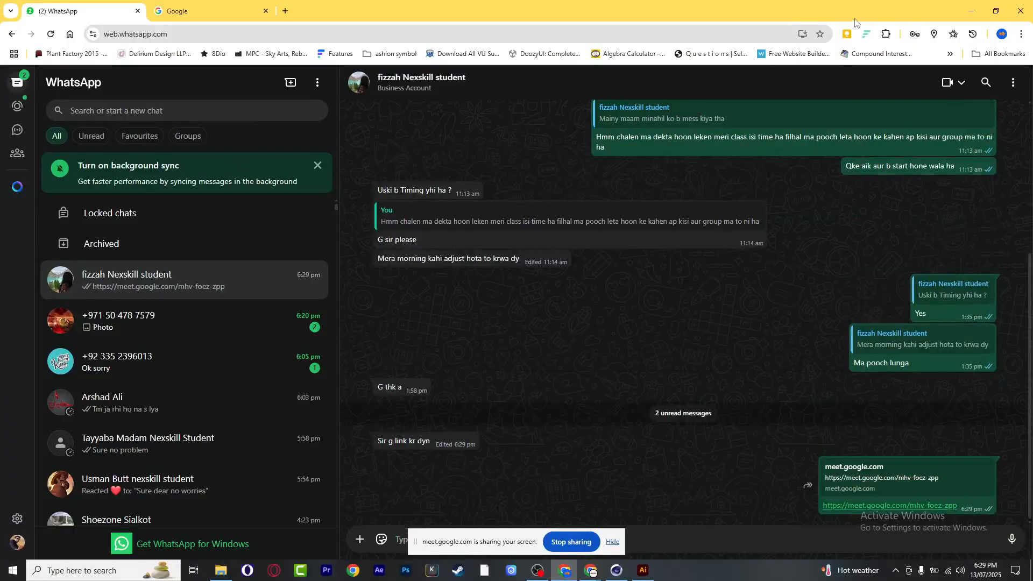
left_click(971, 10)
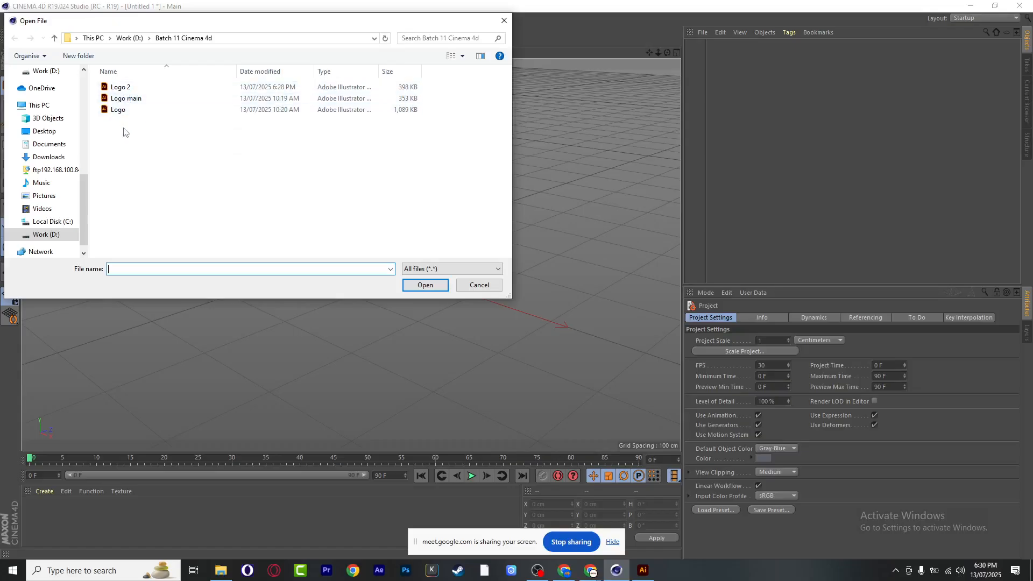
Merge the Logo 2 Illustrator file into the scene at scale 1 in centimeters with Connect Splines enabled
left_click(126, 89)
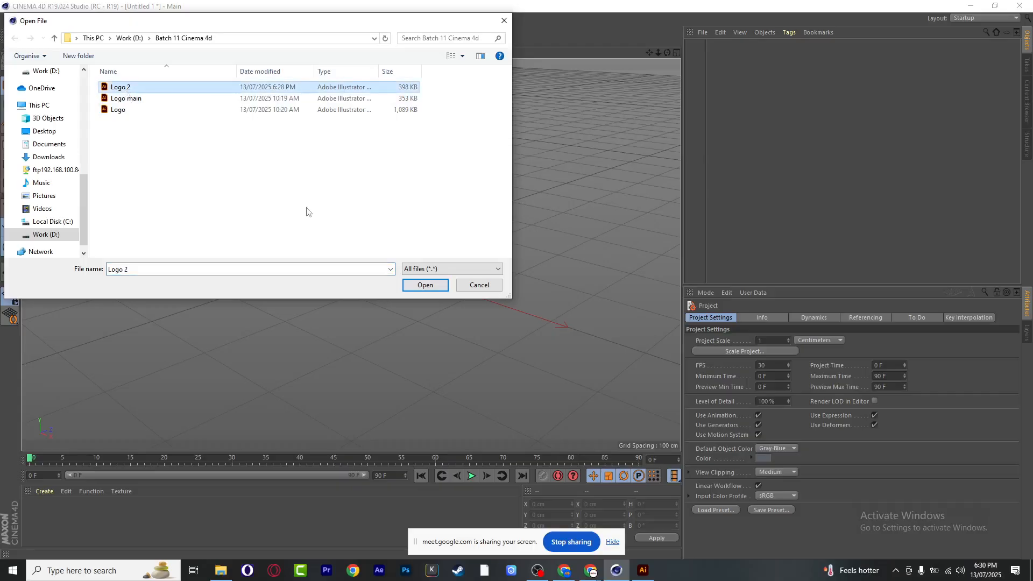
left_click(423, 285)
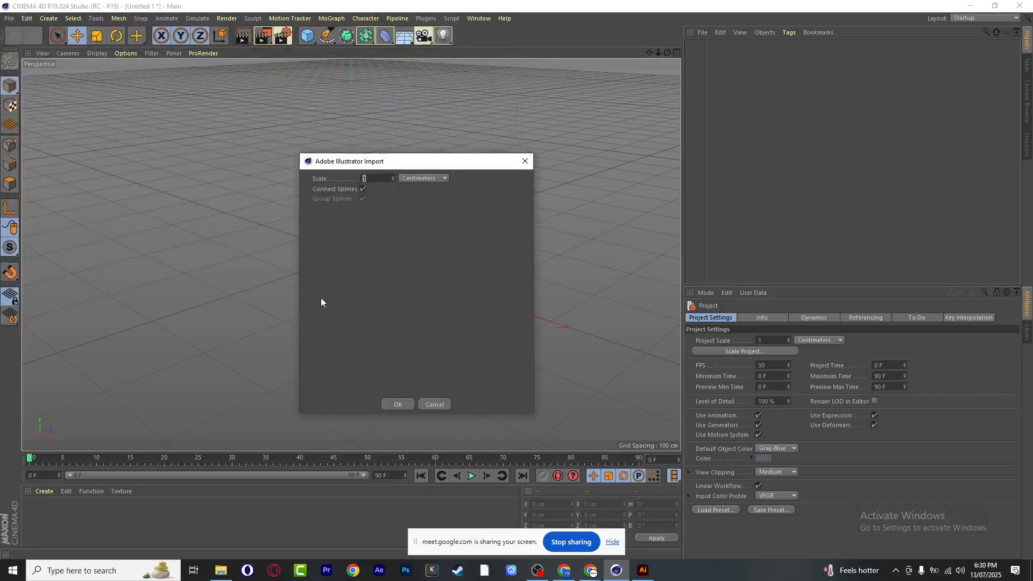
left_click(399, 404)
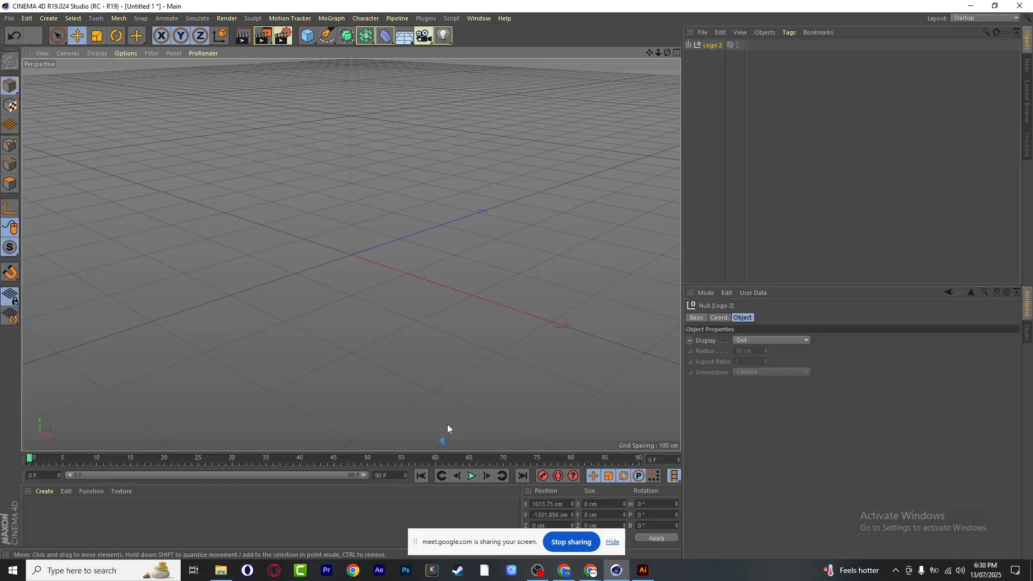
Frame the imported logo outlines and examine them from several angles and distances, including their offset from the world origin
key("h")
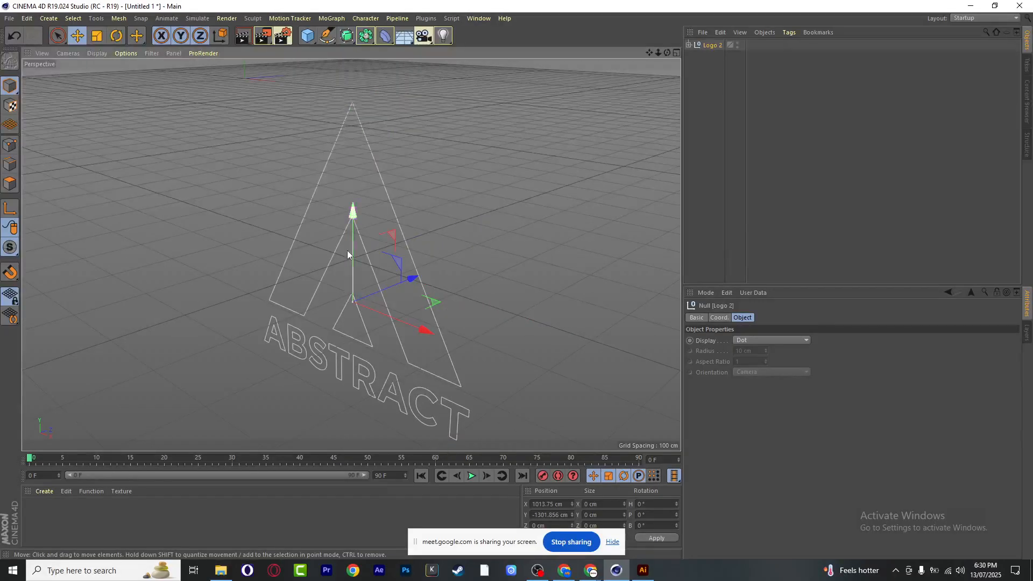
scroll(490, 338, "down", 1)
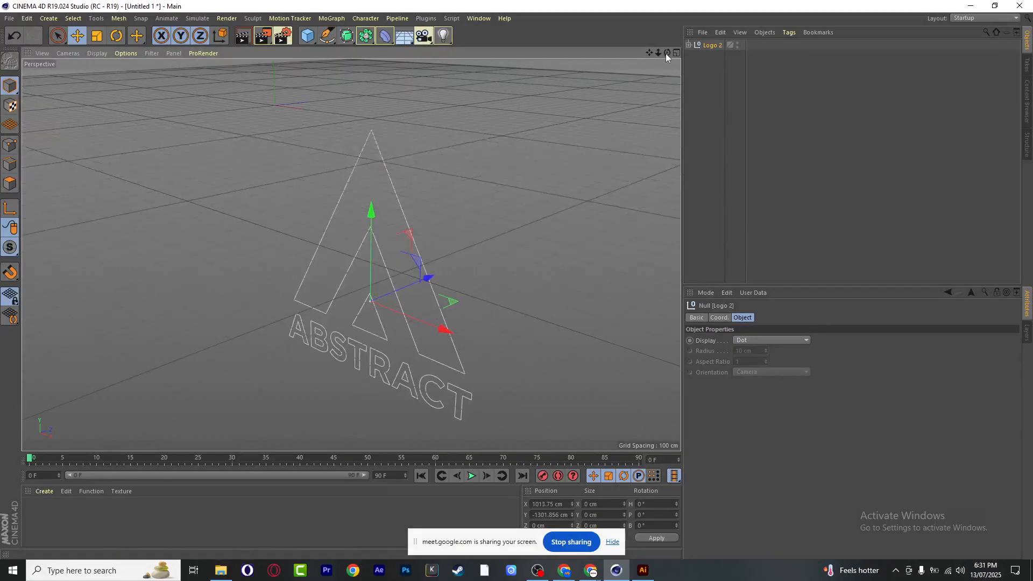
left_click_drag(668, 52, 652, 80)
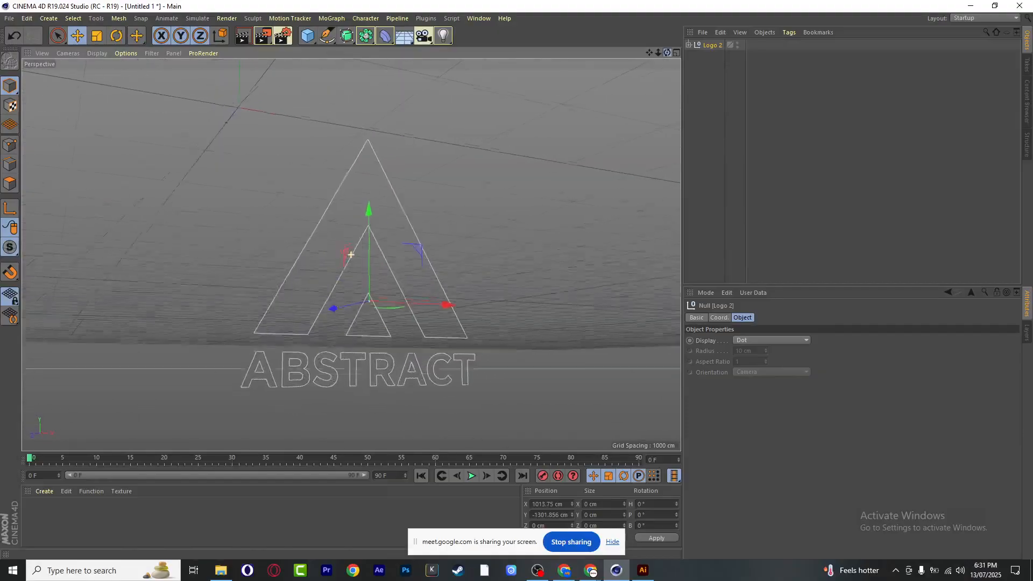
left_click_drag(351, 254, 280, 317, "alt")
scroll(549, 168, "down", 5)
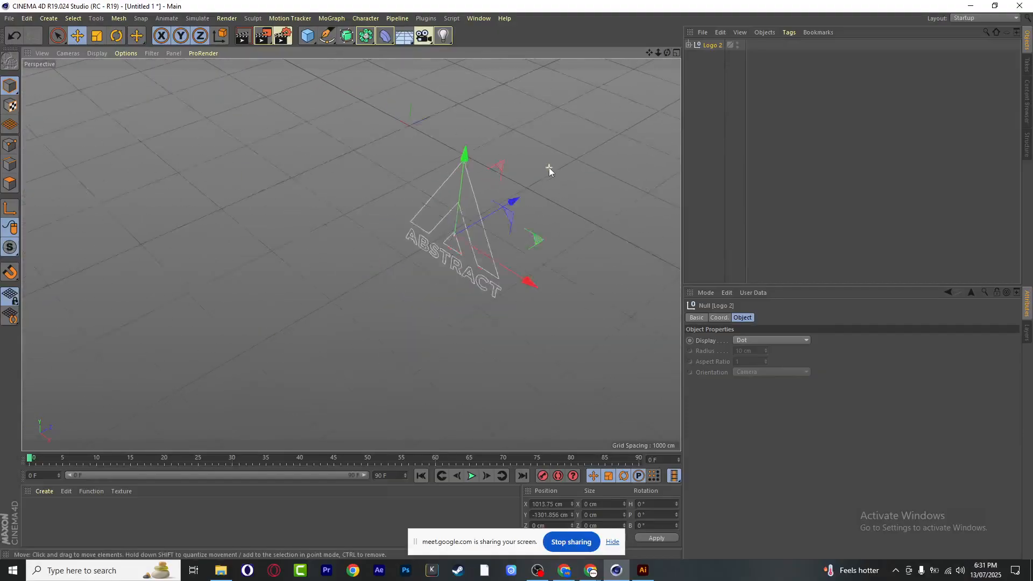
scroll(549, 168, "down", 4)
left_click_drag(650, 53, 471, 294)
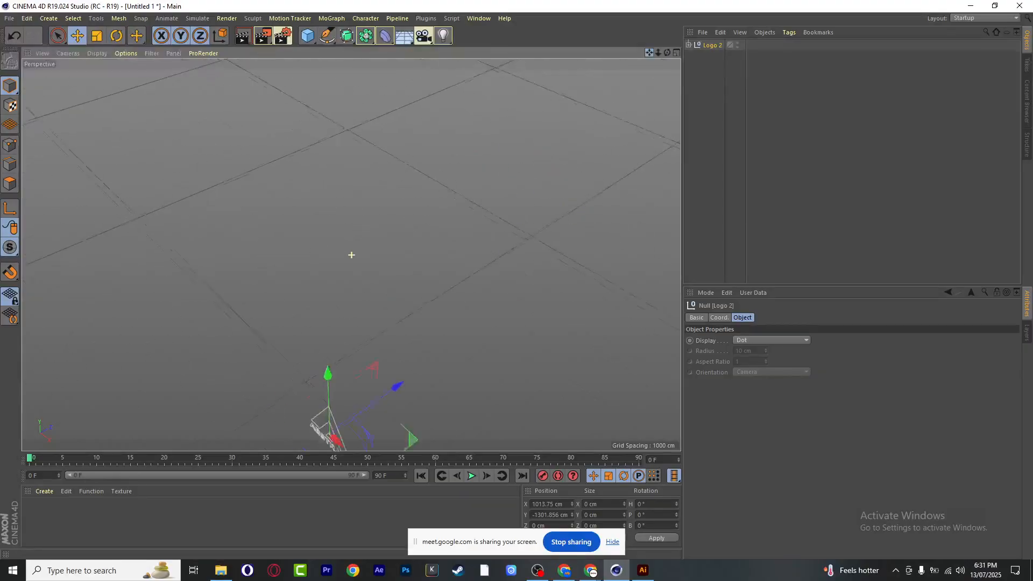
scroll(558, 181, "down", 8)
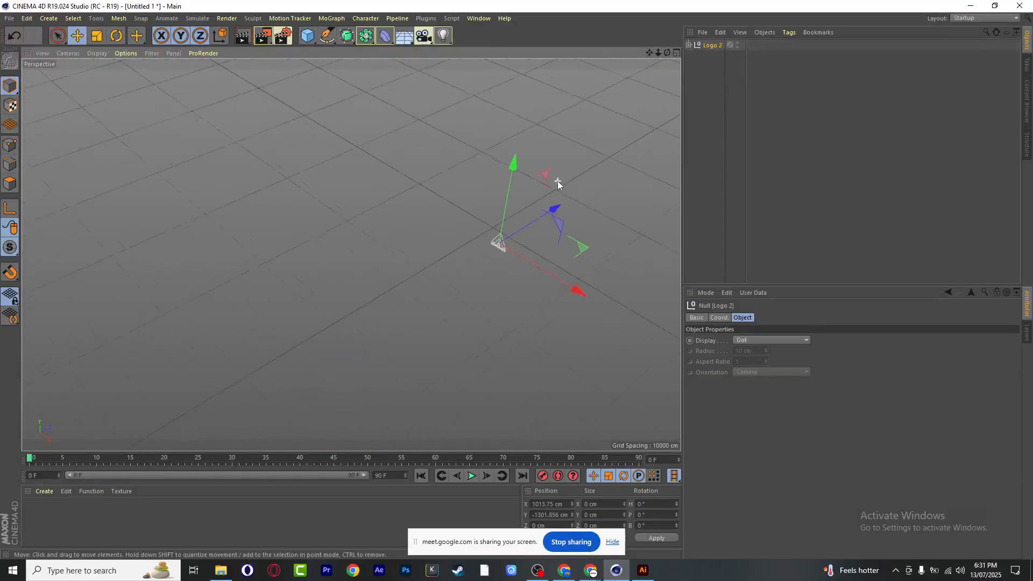
scroll(557, 181, "down", 6)
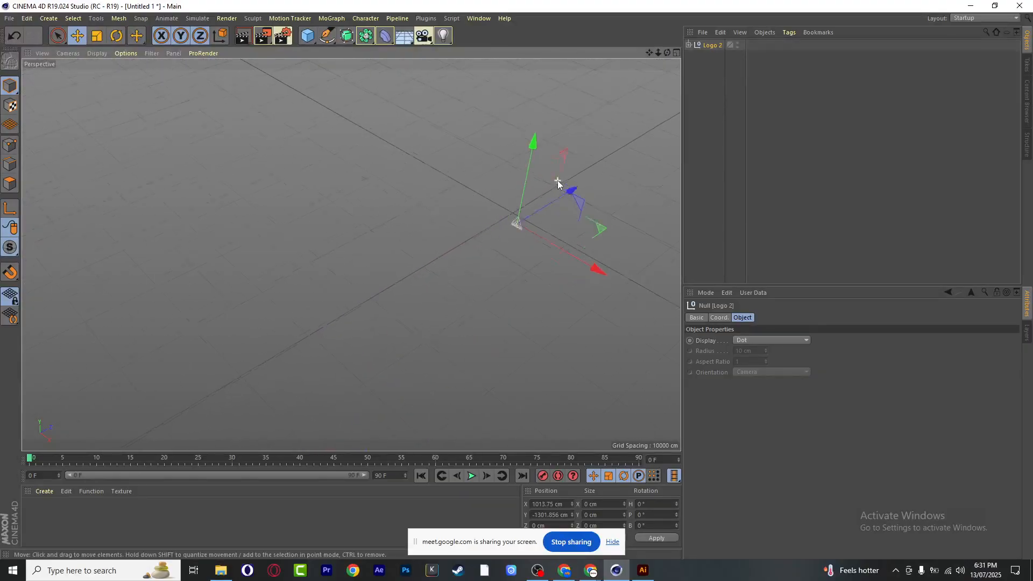
scroll(558, 186, "up", 5)
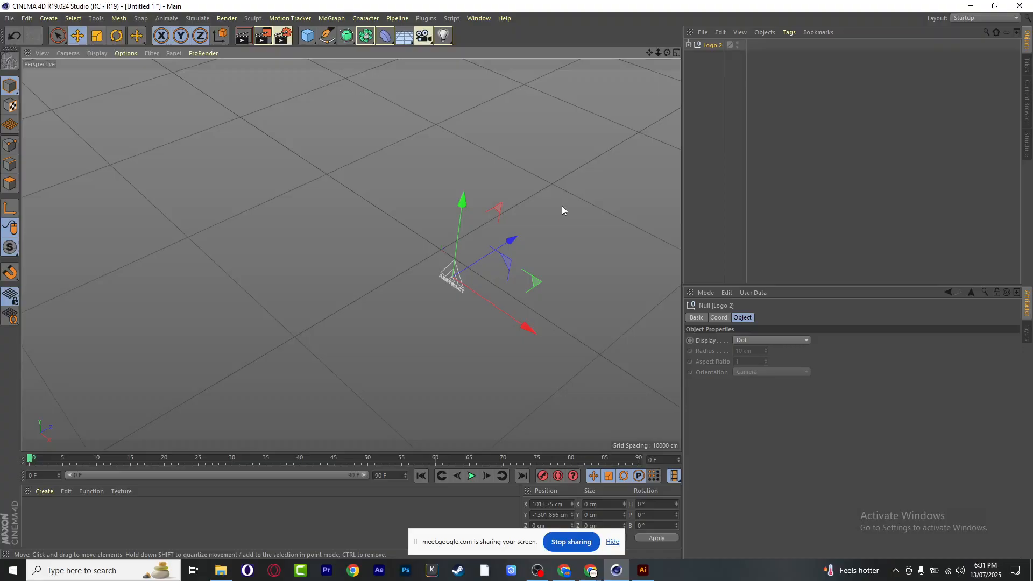
left_click_drag(351, 253, 351, 254, "alt")
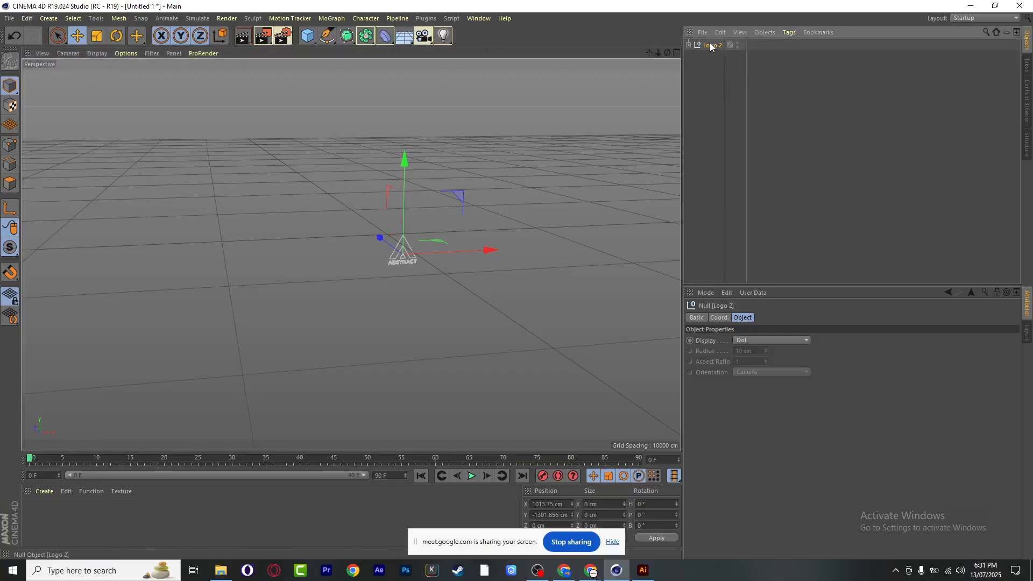
Set the Logo 2 null's X, Y and Z position coordinates to 0 cm
left_click(721, 318)
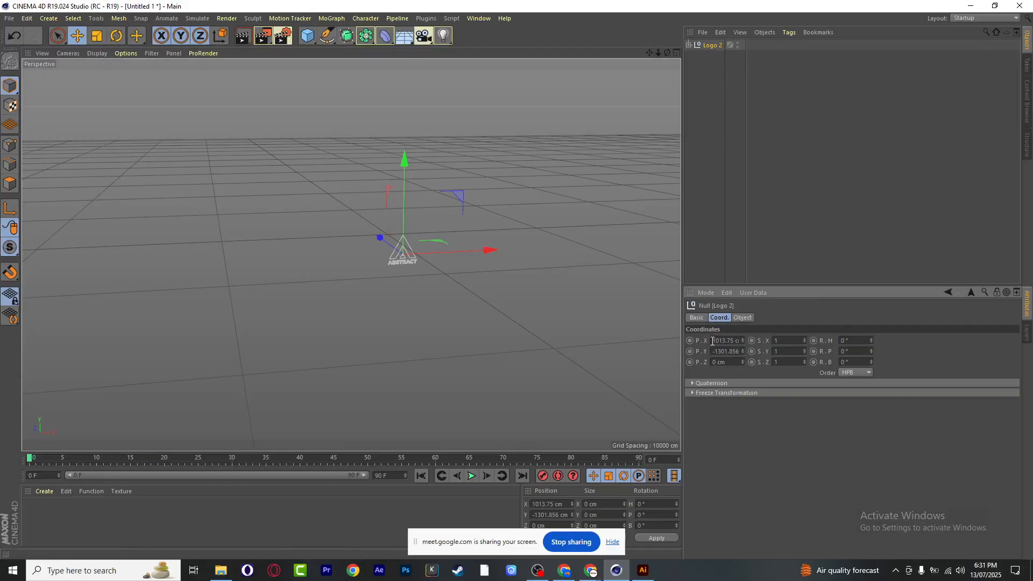
left_click_drag(713, 340, 719, 340)
type("0")
key("Tab")
key("Tab")
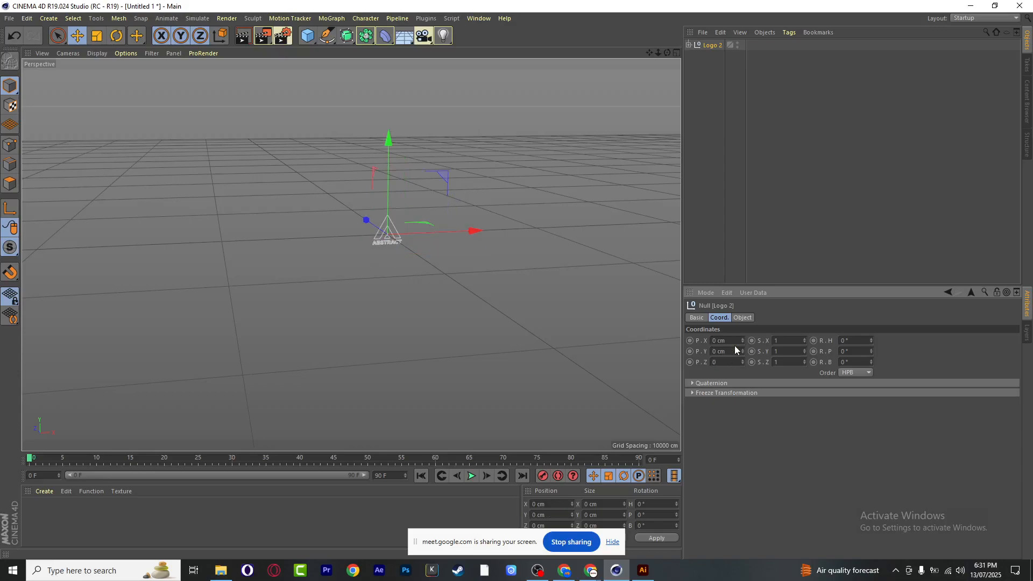
Find Keyviz through the Windows search and launch it to display the pressed keys on screen
left_click(127, 575)
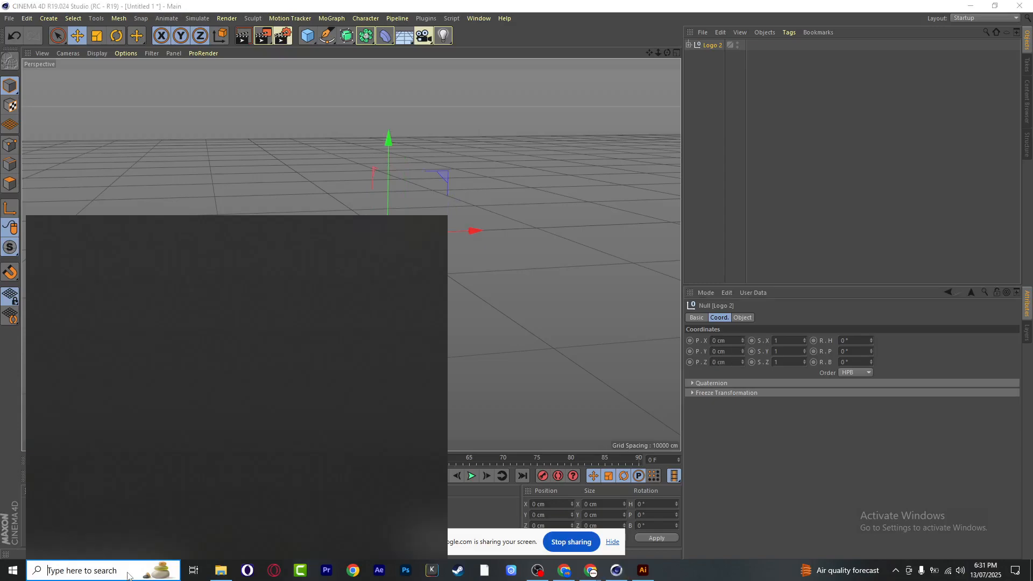
type("keys")
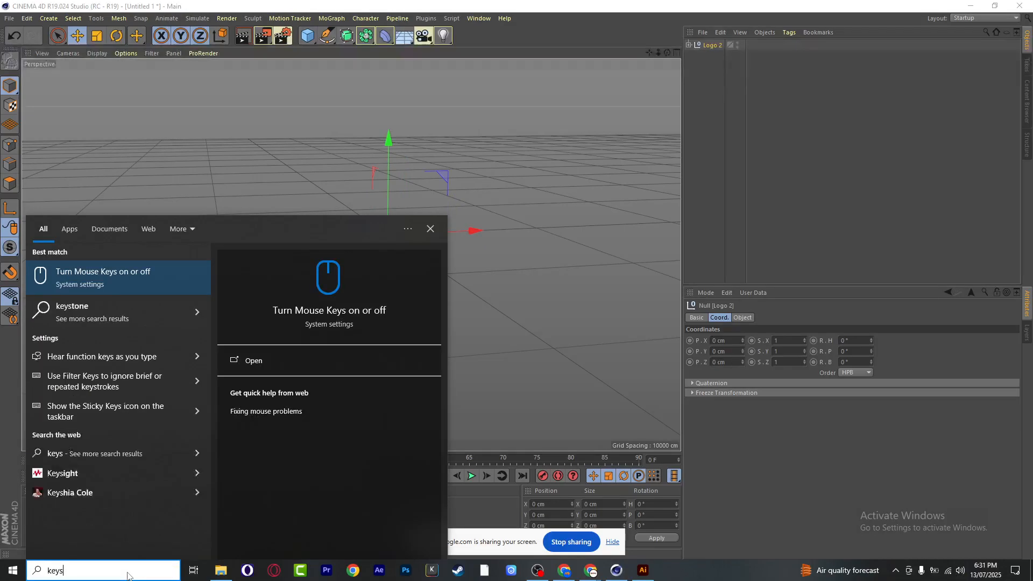
key("BackSpace")
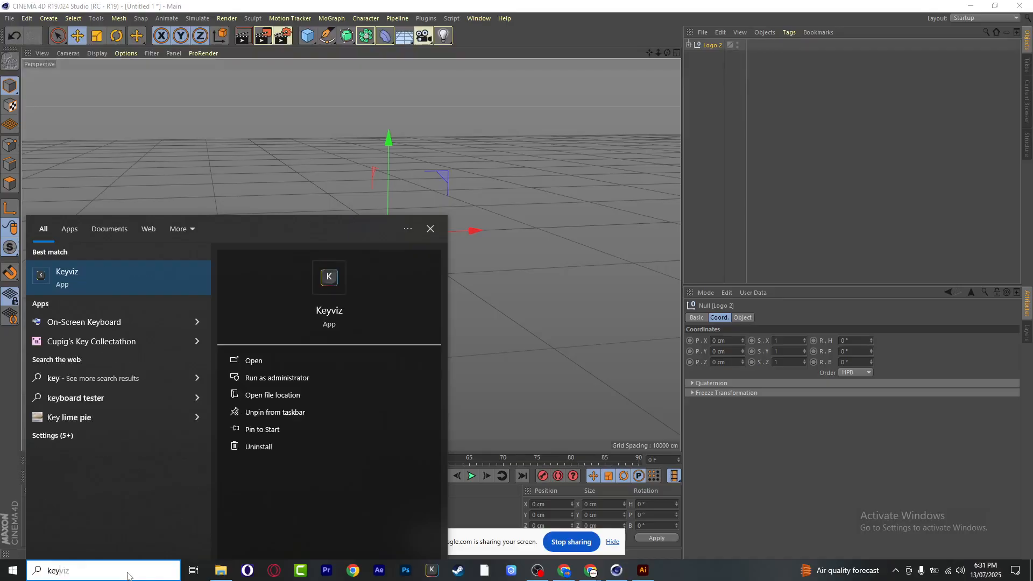
key("Return")
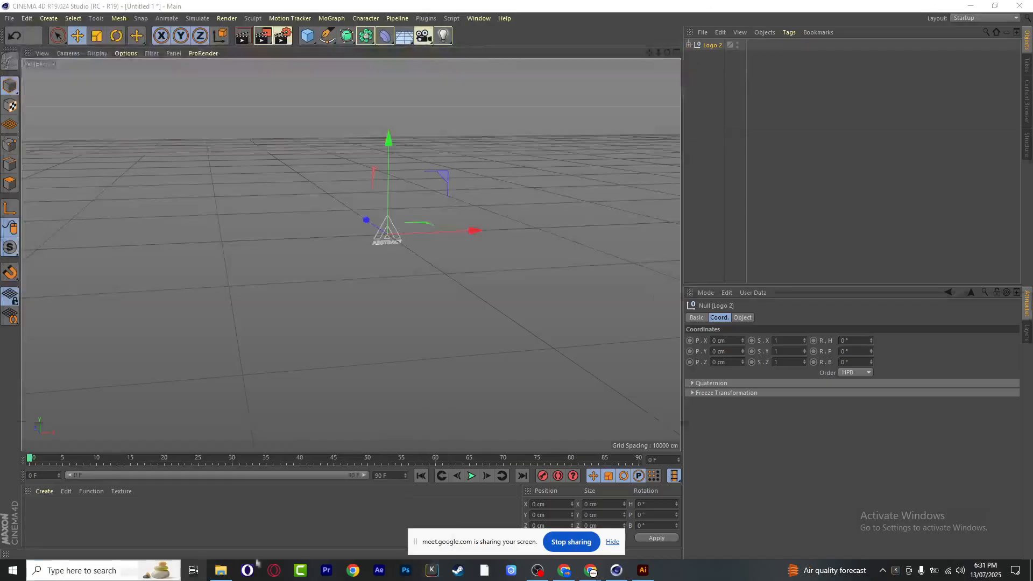
Re-enter 0 for the Logo 2 null's position coordinates and set its X scale to 1
left_click(719, 340)
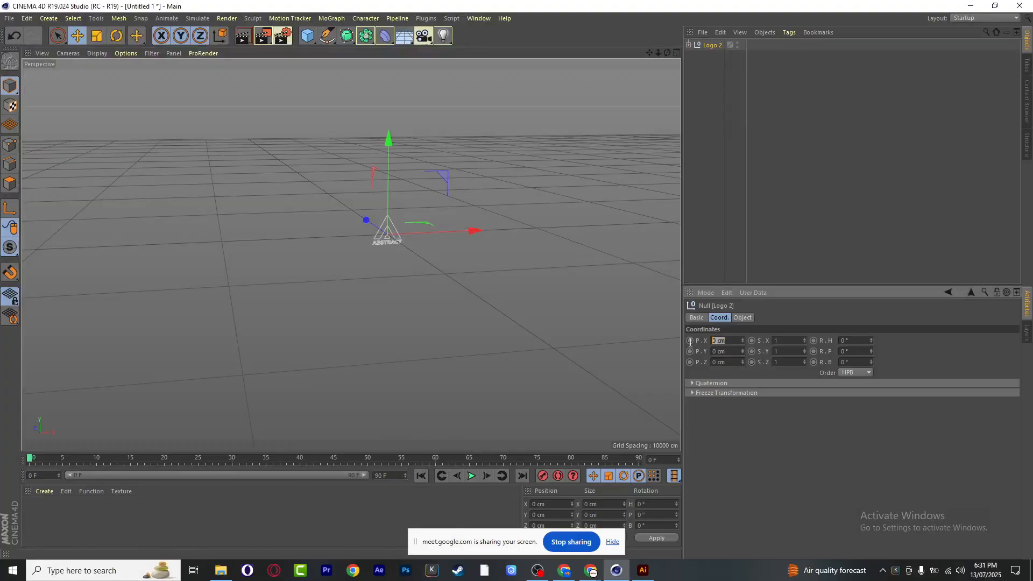
key("Tab")
key("Tab")
key("Tab")
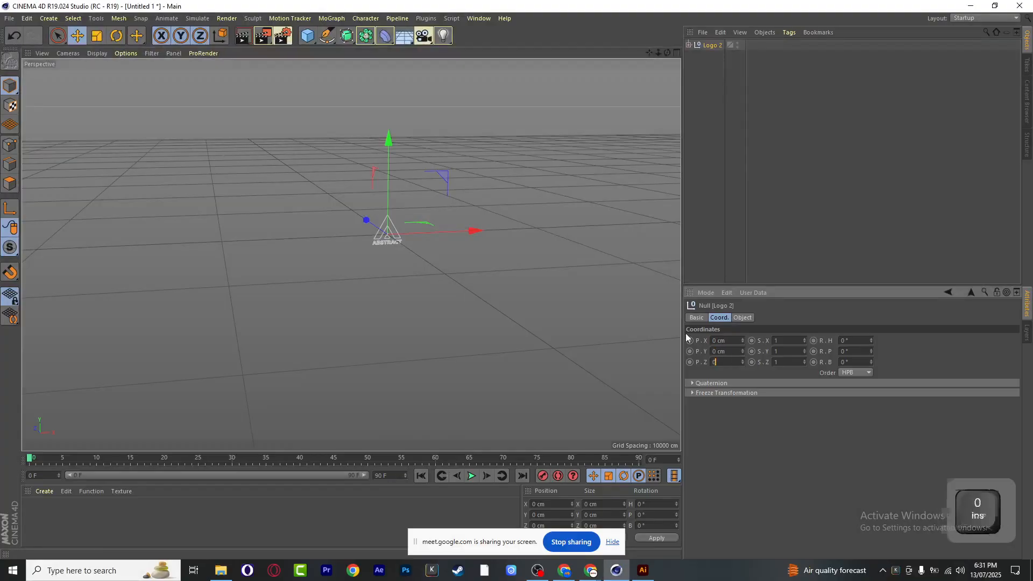
type("0")
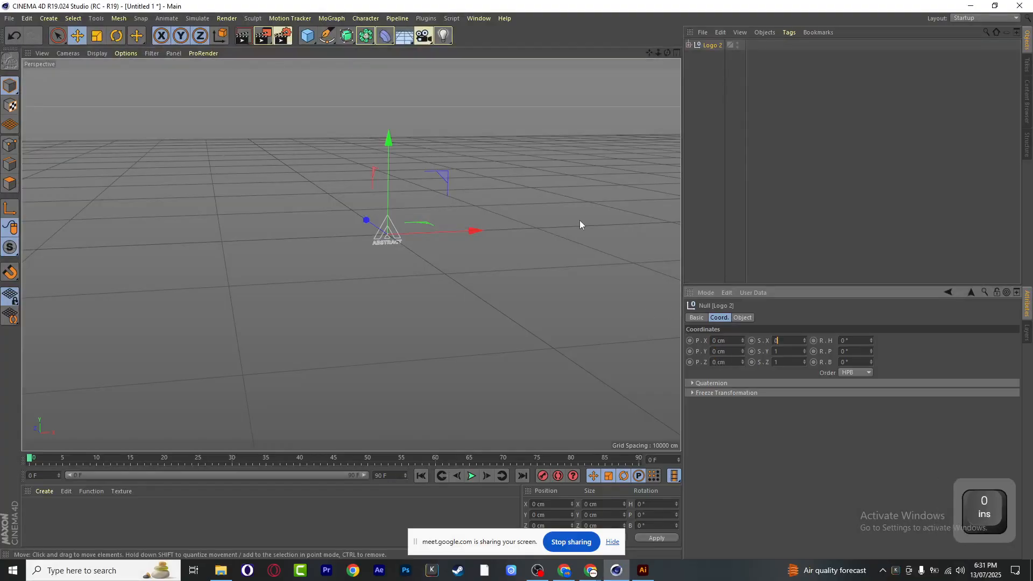
key("BackSpace")
type("1")
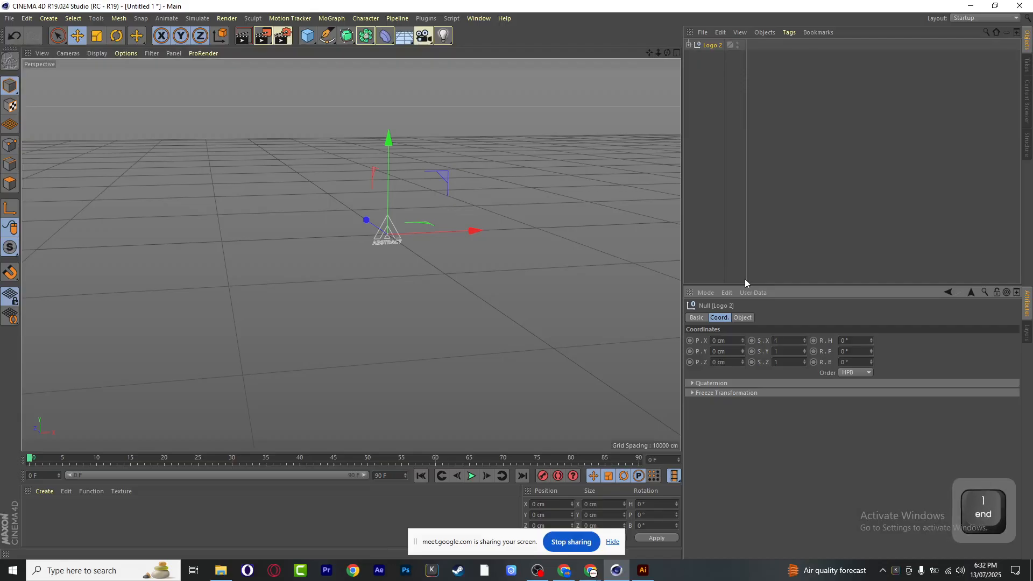
key("Return")
Select the Logo 2 null and enlarge the whole logo uniformly with the Scale tool to roughly two to three times its size
scroll(388, 243, "up", 5)
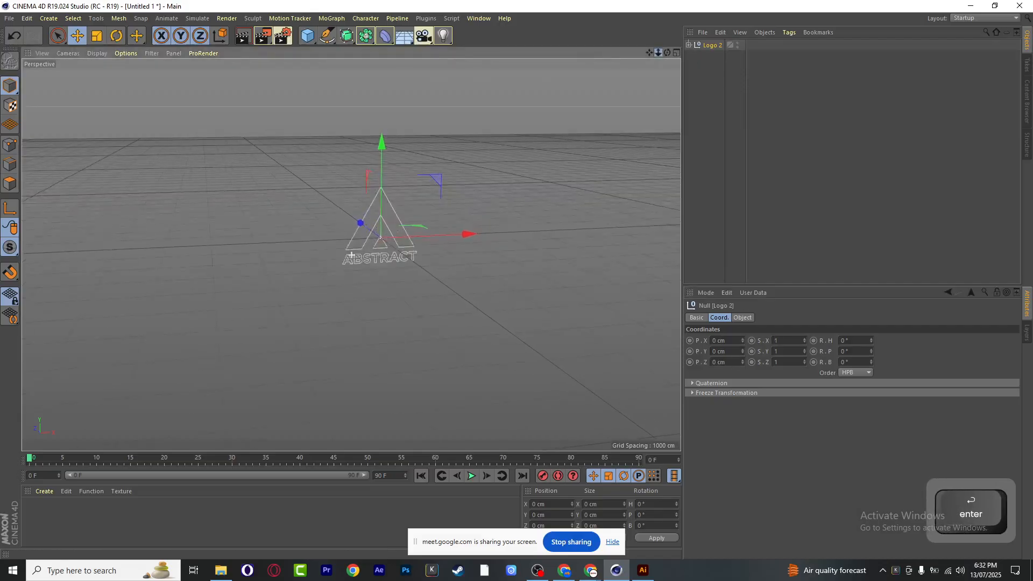
left_click_drag(668, 53, 597, 67)
left_click(721, 70)
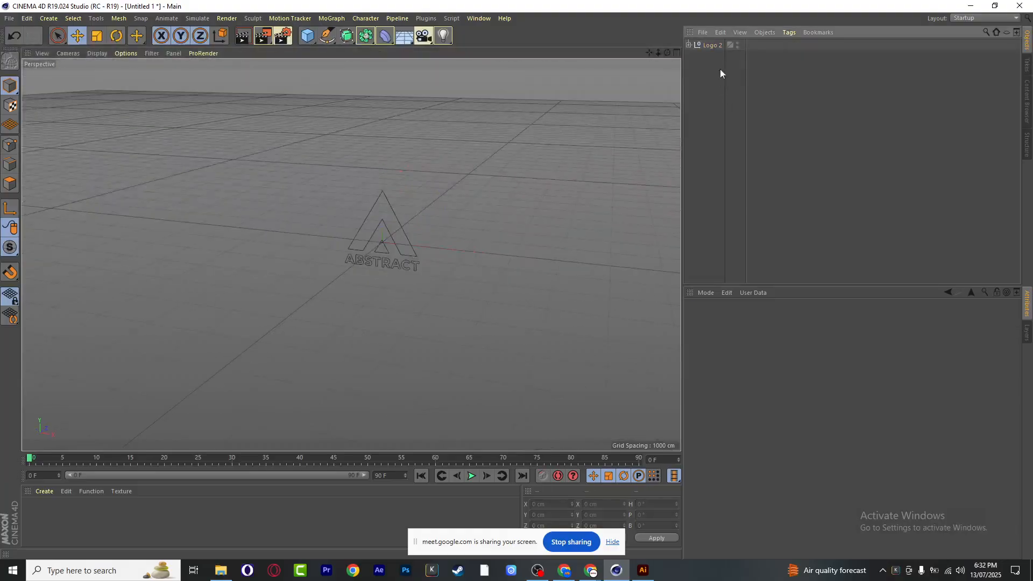
left_click(712, 46)
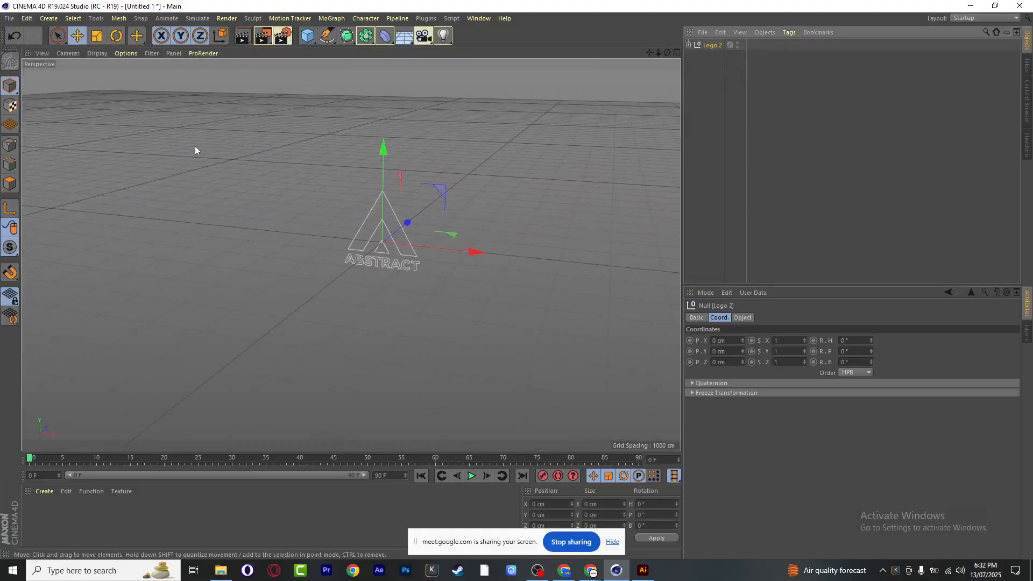
left_click(98, 36)
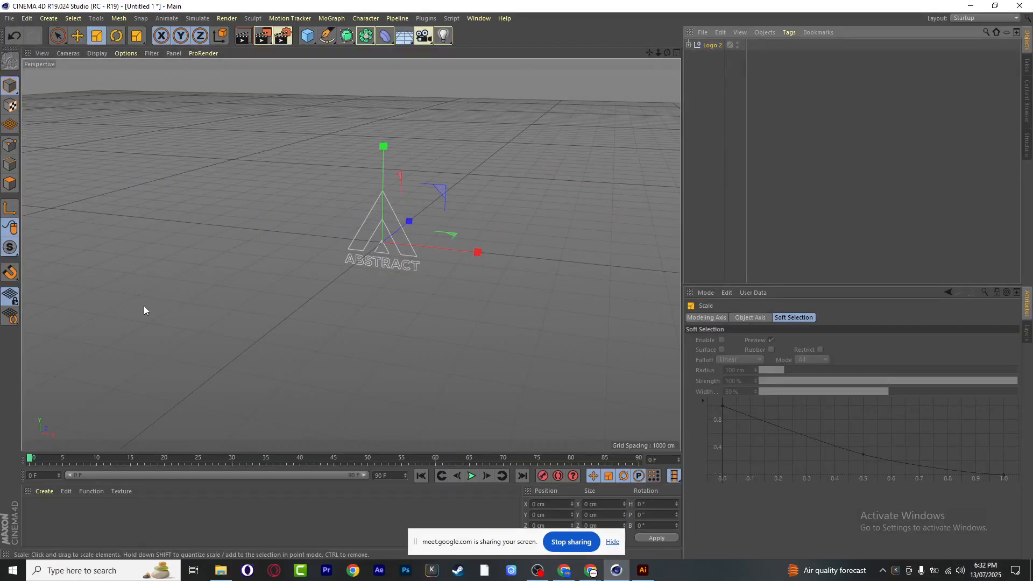
left_click_drag(132, 312, 605, 176)
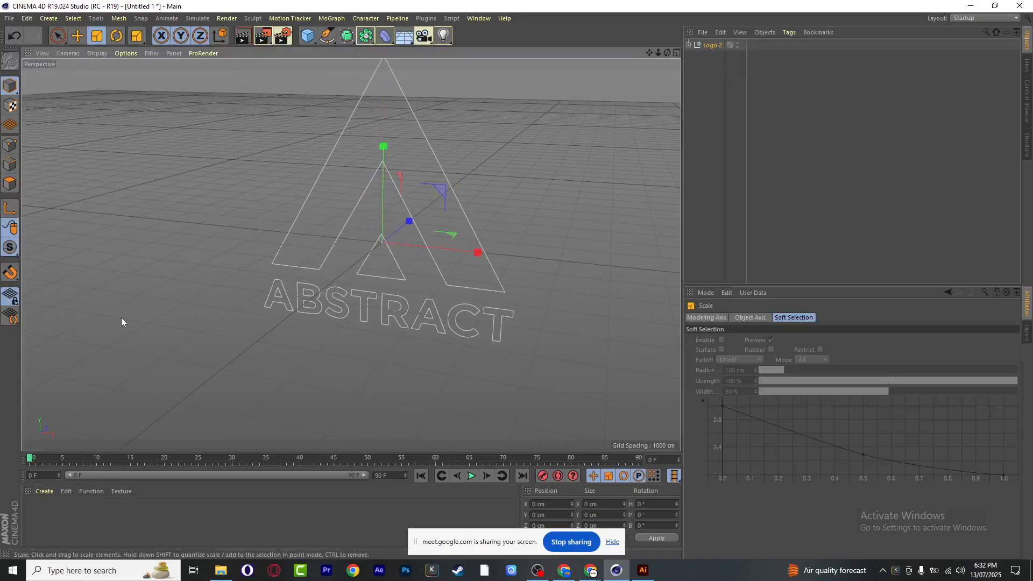
Shift the viewport away from the enlarged logo and frame the selected Logo 2 object again, doing this twice
scroll(159, 296, "down", 3)
scroll(160, 296, "down", 2)
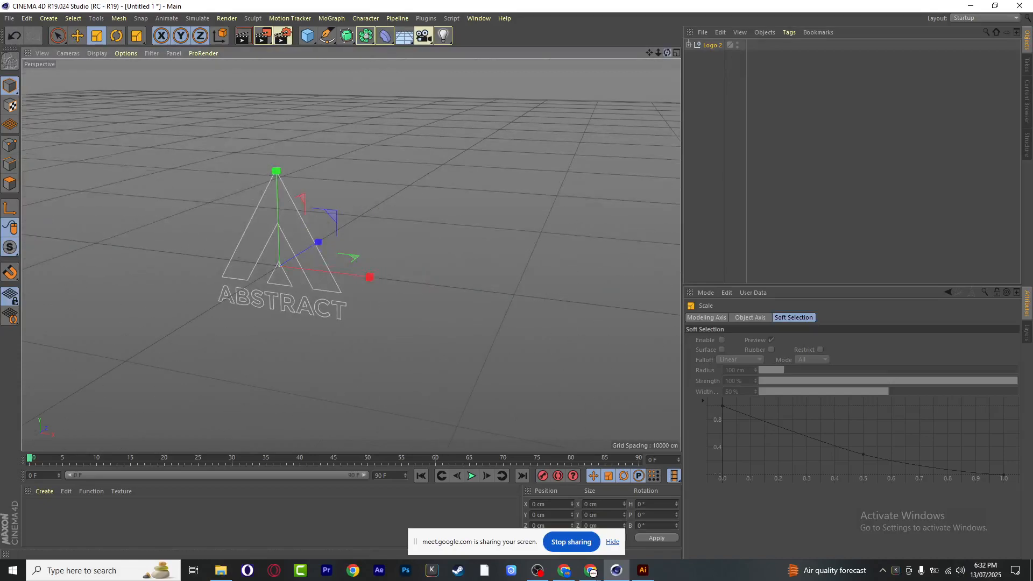
left_click_drag(668, 53, 720, 45)
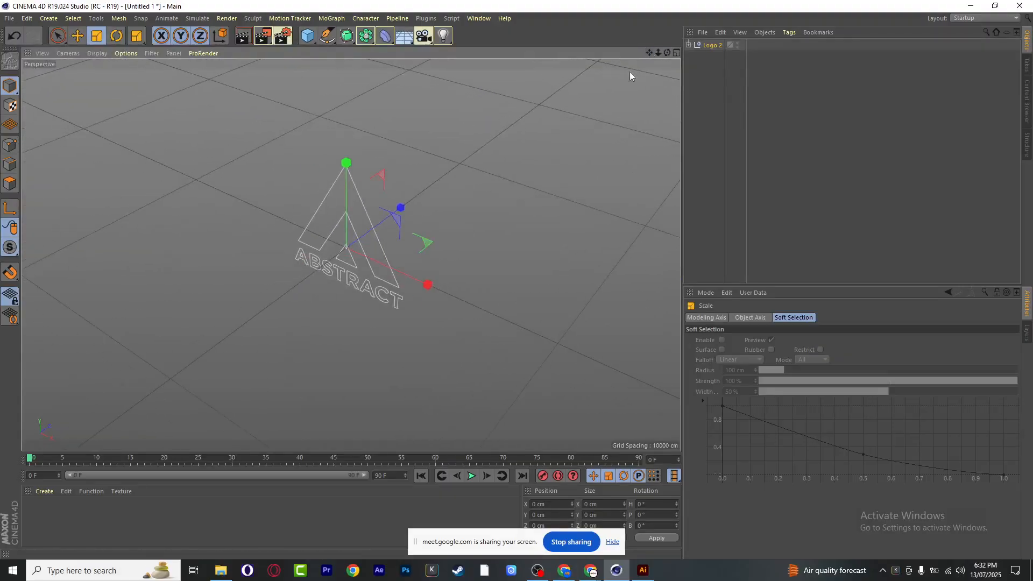
left_click_drag(649, 53, 973, 2)
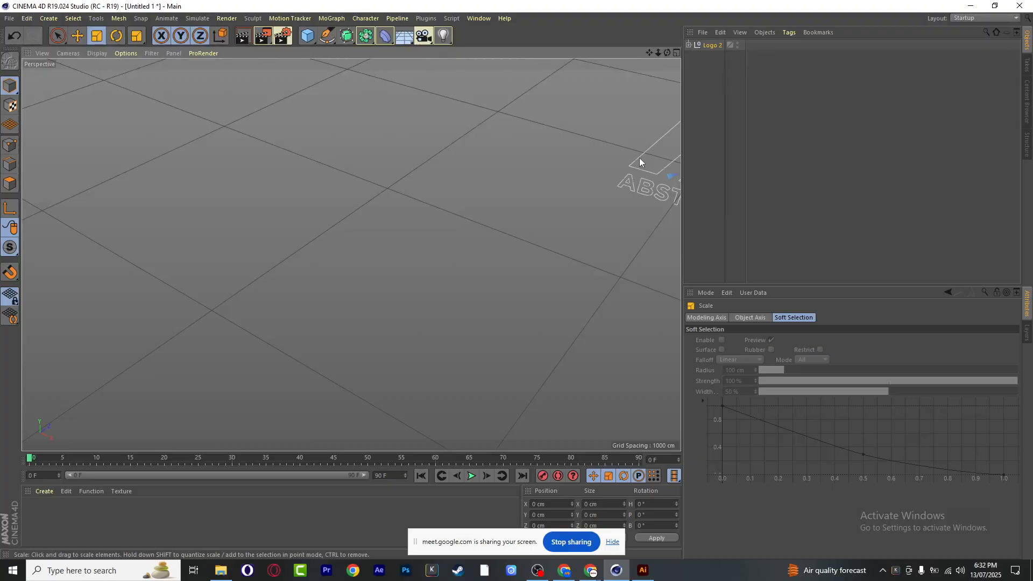
left_click(703, 44)
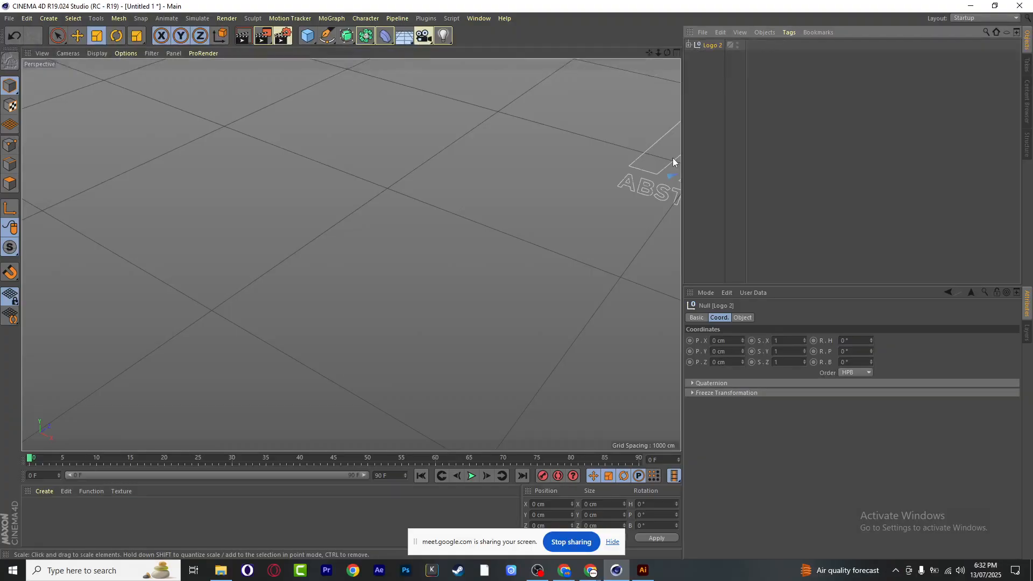
key("s")
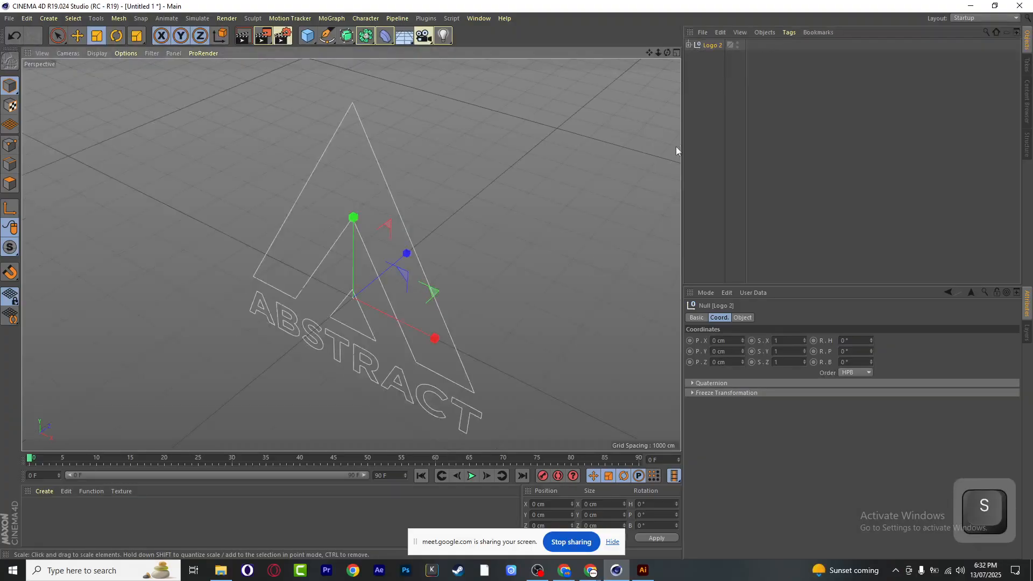
left_click_drag(649, 53, 351, 254)
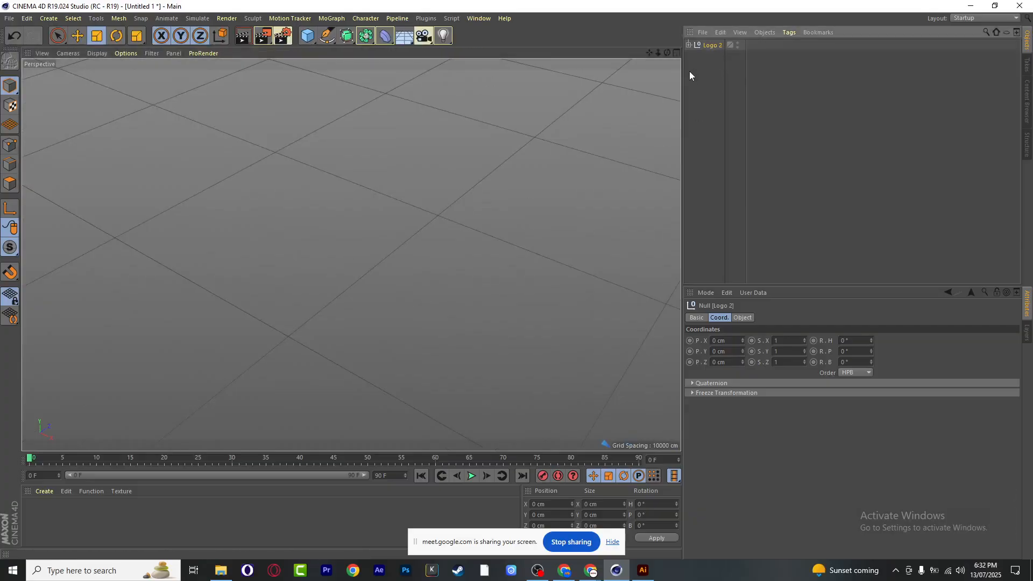
key("s")
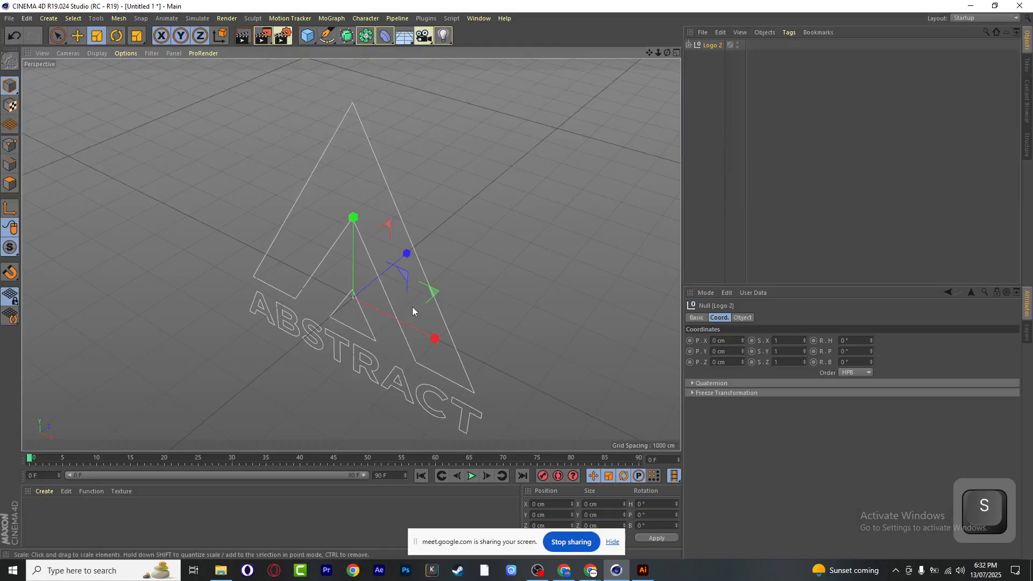
scroll(412, 307, "down", 3)
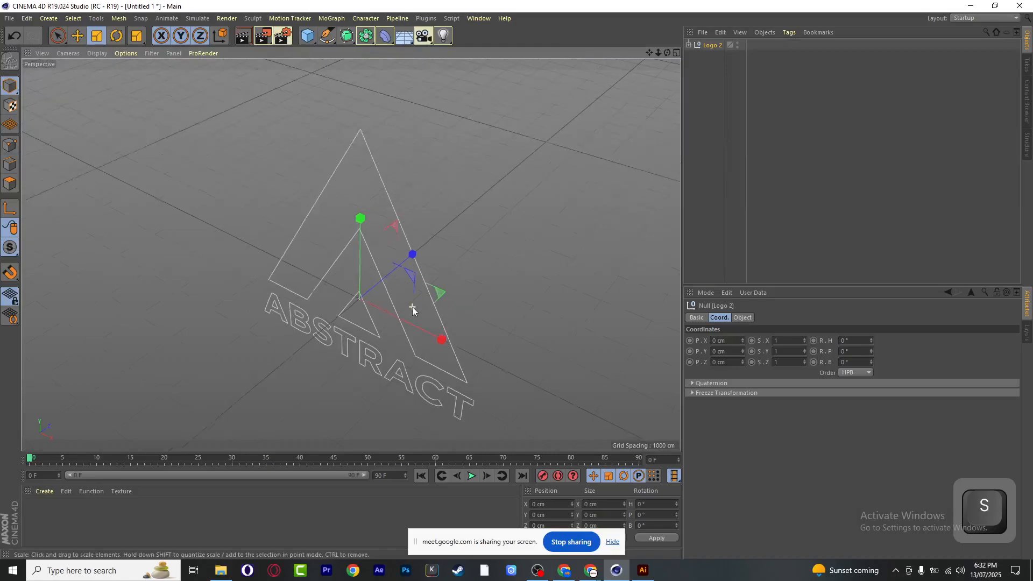
Deselect the logo and expand the Logo 2 null to list its individual path splines
left_click(694, 81)
left_click_drag(649, 53, 352, 255)
scroll(477, 141, "up", 3)
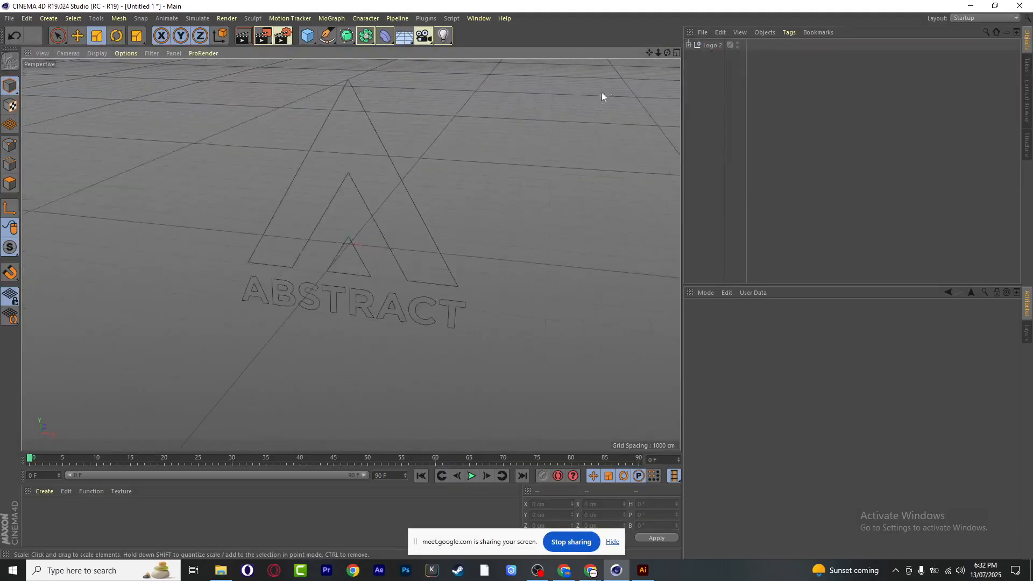
left_click_drag(668, 52, 406, 211)
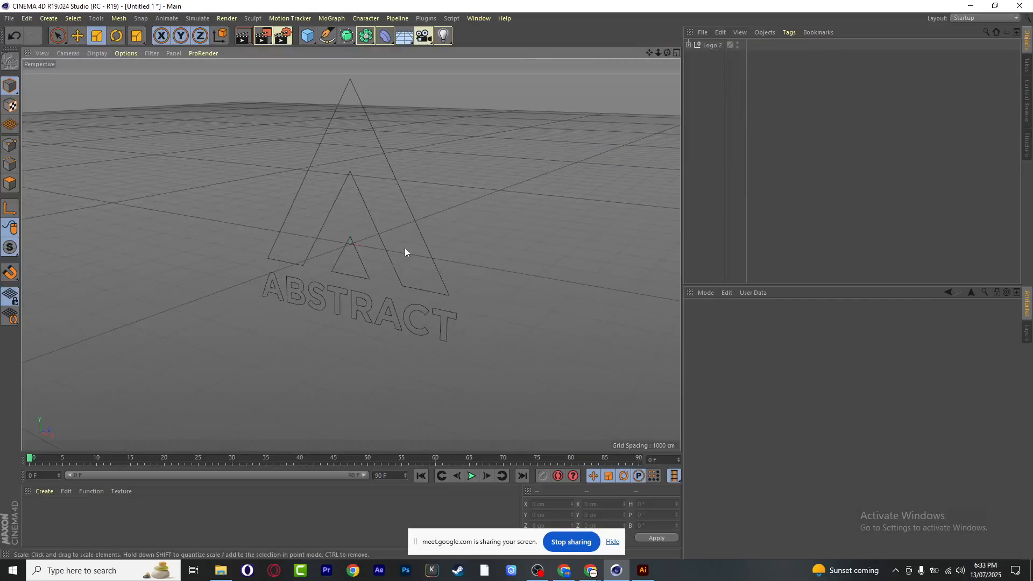
left_click(690, 45)
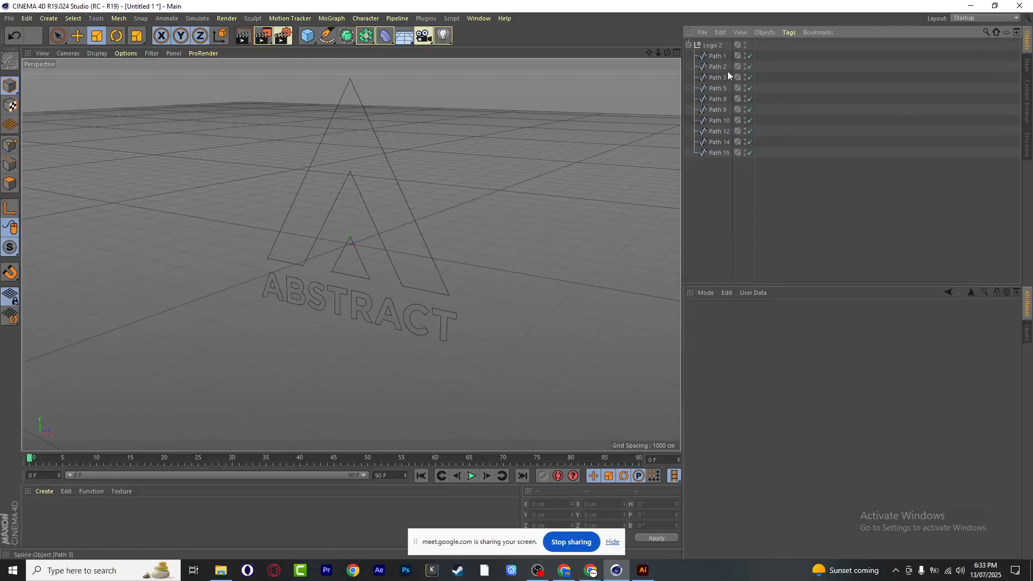
Toggle the paths of Logo 2 off and back on, from Path 1 through Path 8, to identify their logo parts
left_click(751, 57)
left_click(751, 57)
left_click(750, 67)
left_click(750, 76)
left_click(750, 76)
left_click(751, 88)
left_click(751, 88)
left_click(750, 99)
left_click(751, 99)
scroll(414, 182, "up", 3)
scroll(409, 185, "down", 3)
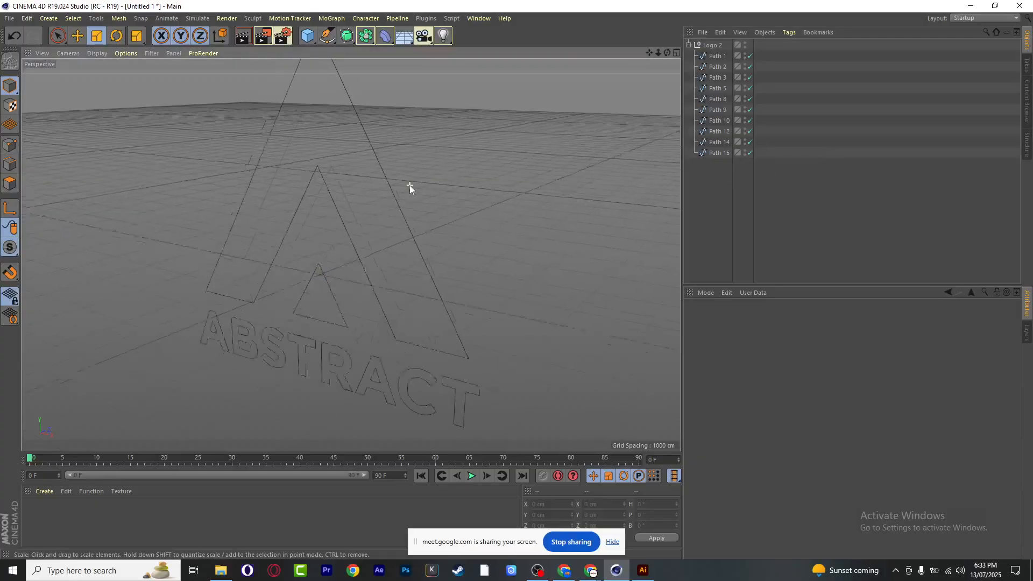
Add an Extrude generator and make Path 1 its child
left_click(719, 57)
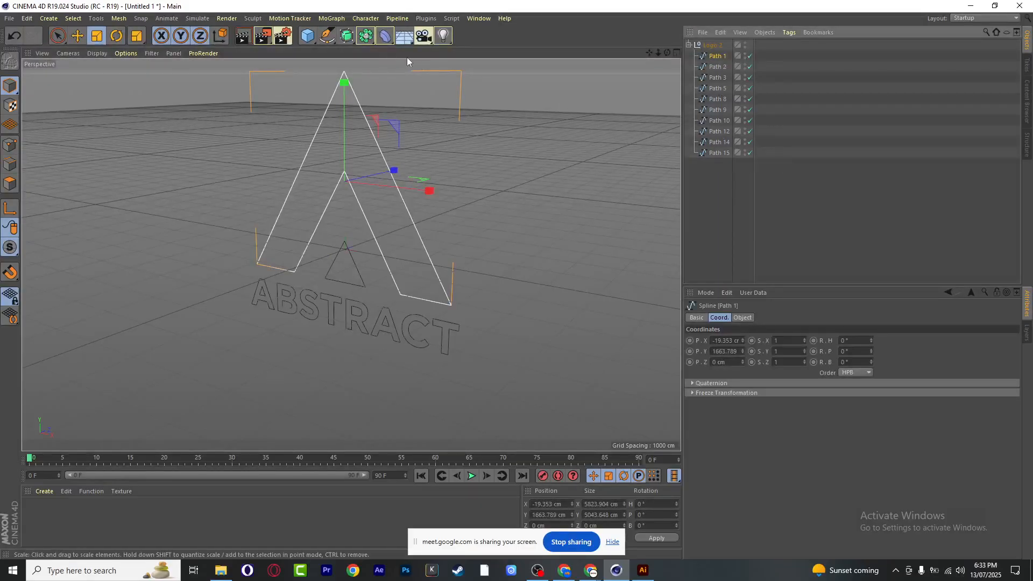
left_click(348, 36)
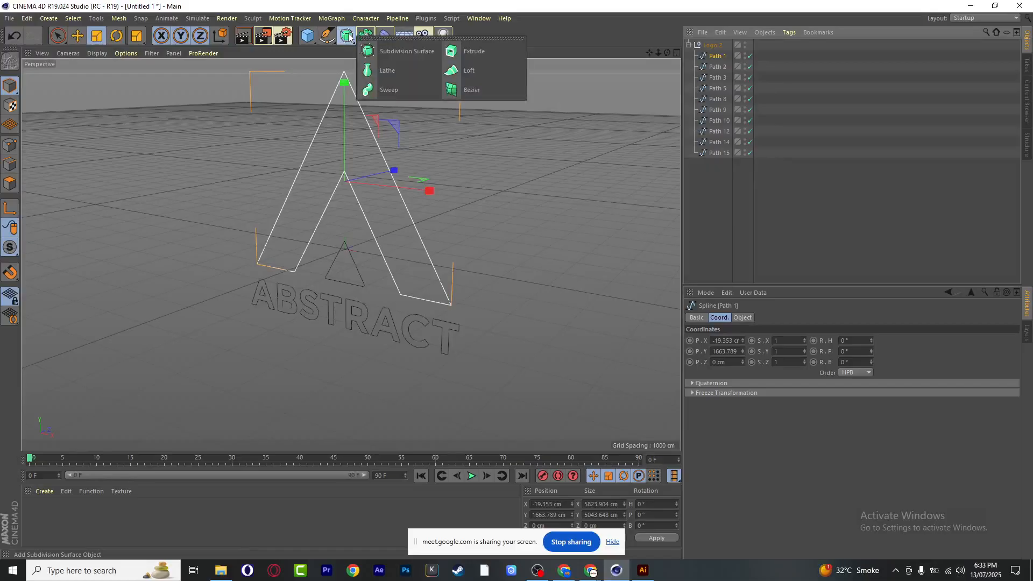
left_click(488, 54)
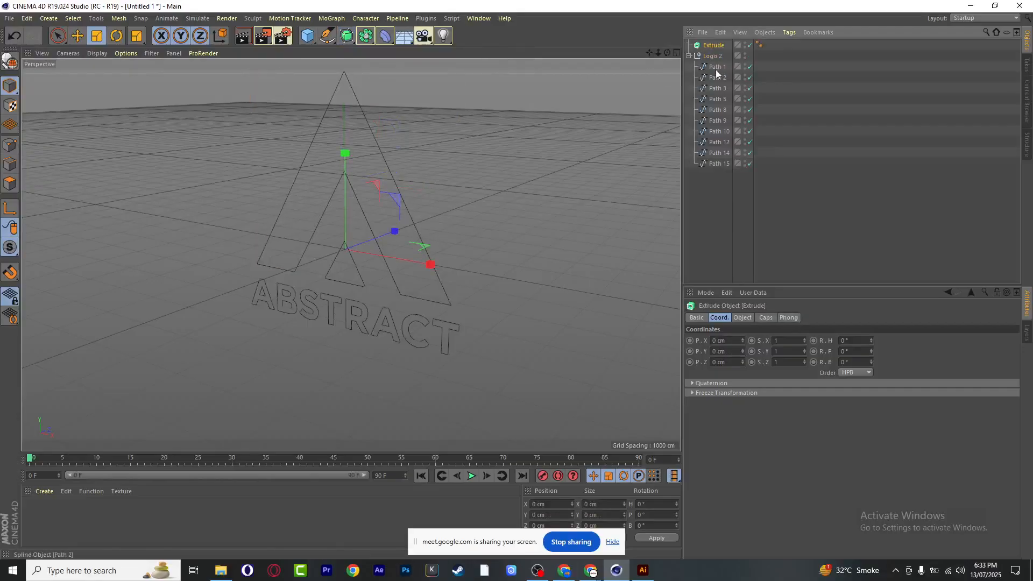
left_click_drag(348, 38, 557, 29)
left_click(716, 67)
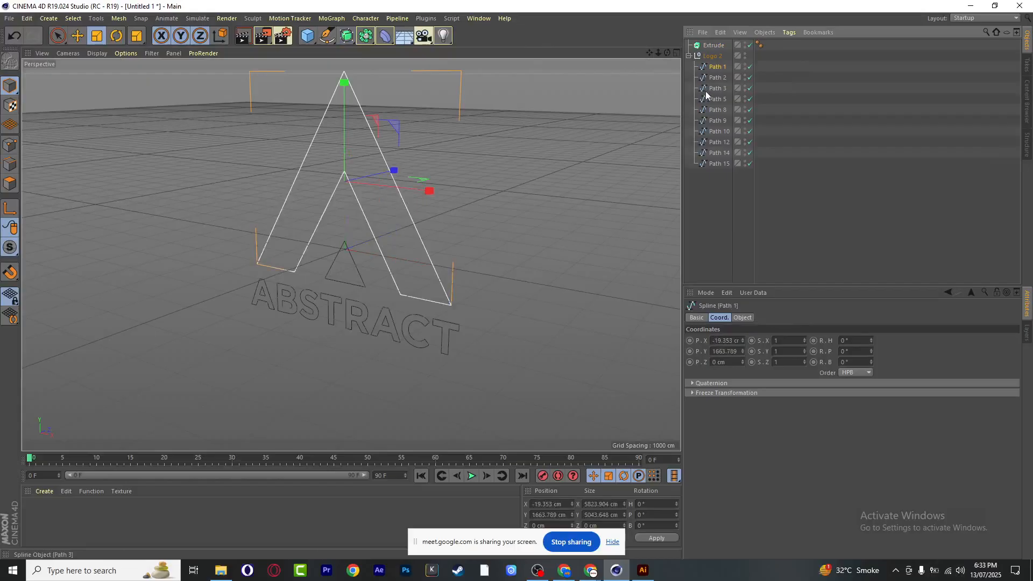
left_click_drag(716, 70, 720, 48)
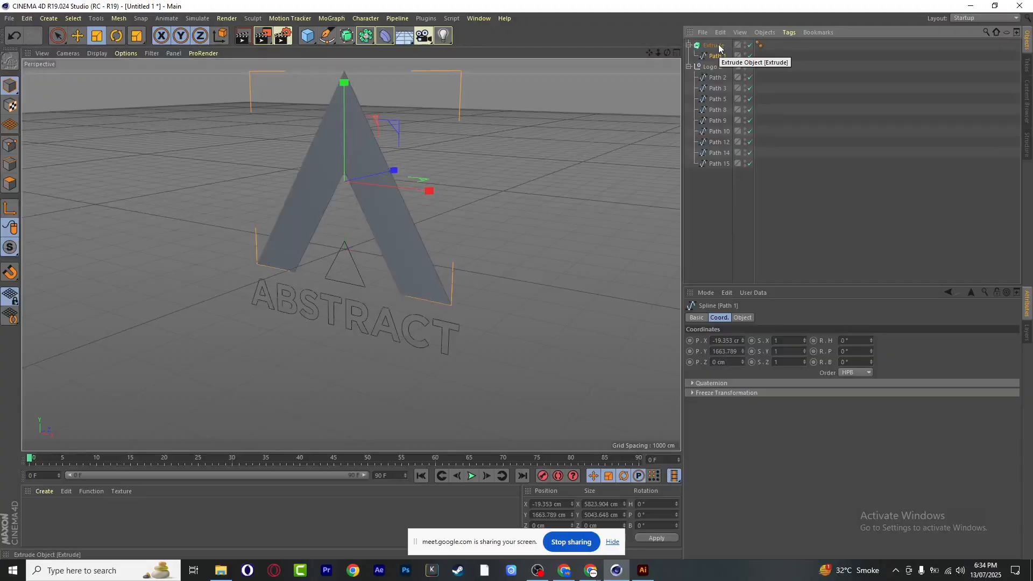
Examine the thickness of the extruded large A shape from several angles
scroll(367, 111, "up", 4)
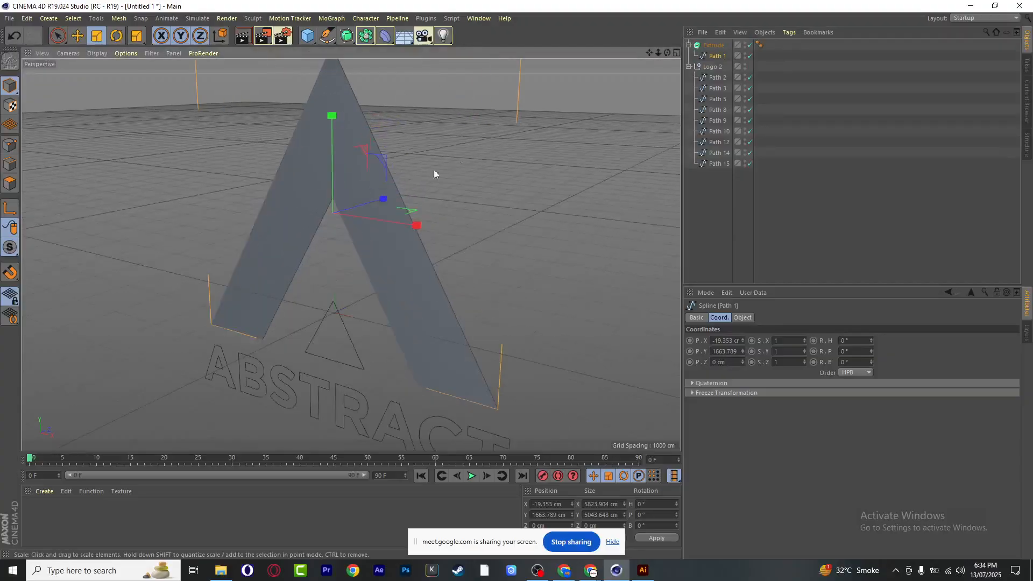
left_click_drag(667, 52, 641, 39)
scroll(458, 219, "up", 2)
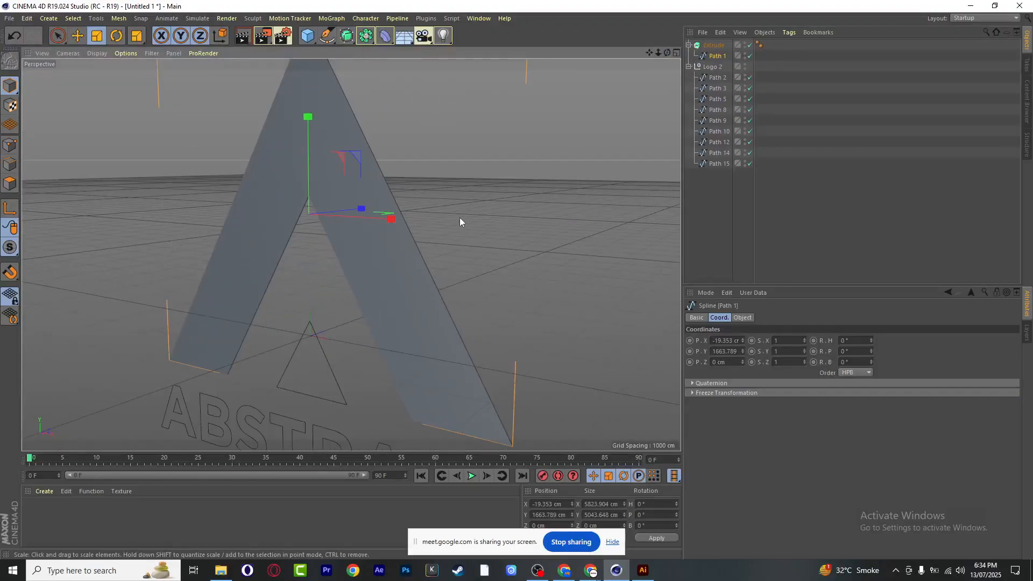
scroll(324, 224, "up", 1)
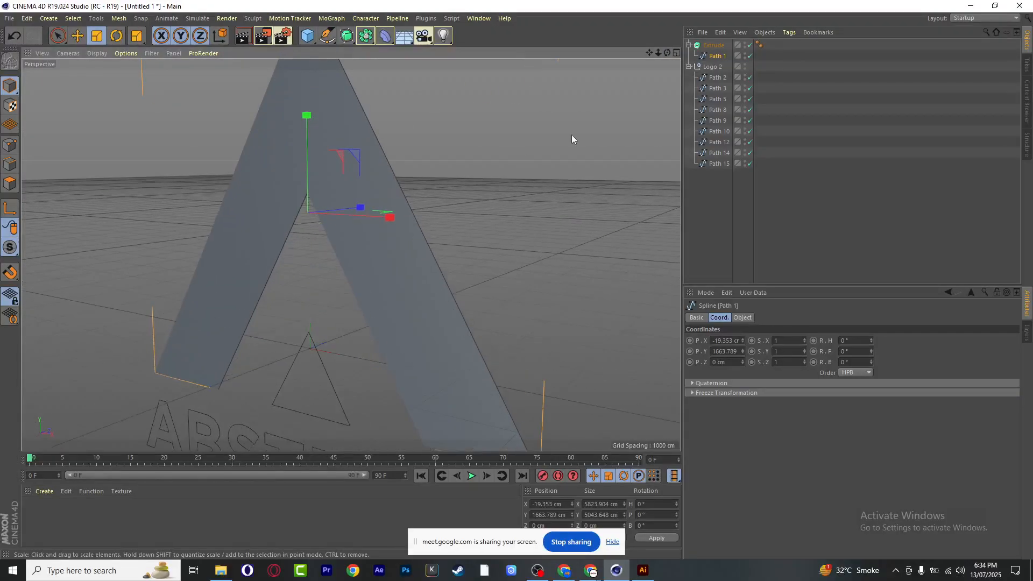
mouse_move(665, 54)
left_mouse_down()
mouse_move(617, 52)
mouse_move(566, 27)
mouse_move(538, 40)
mouse_move(668, 63)
left_mouse_up()
left_click(719, 48)
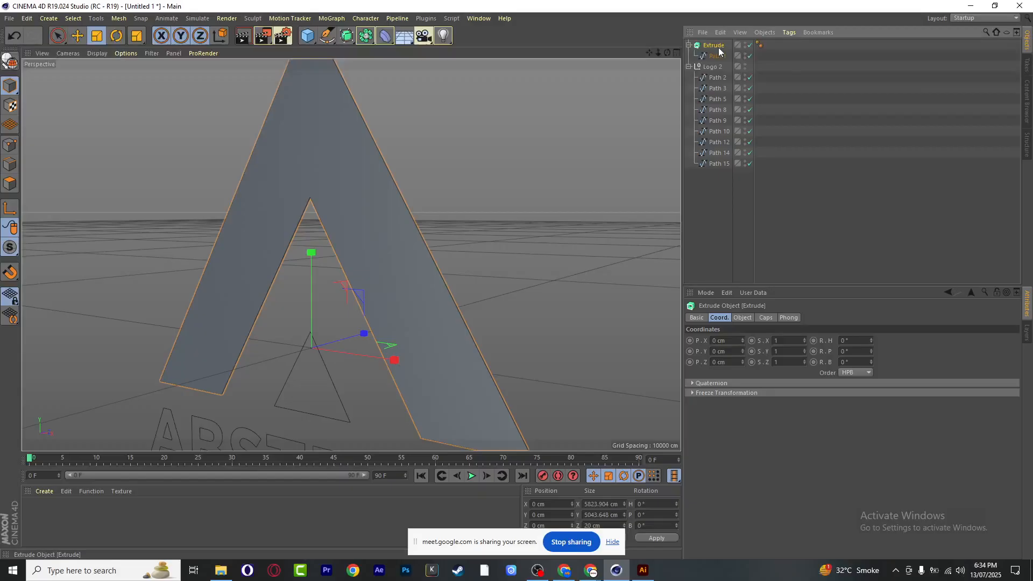
left_click_drag(661, 54, 651, 56)
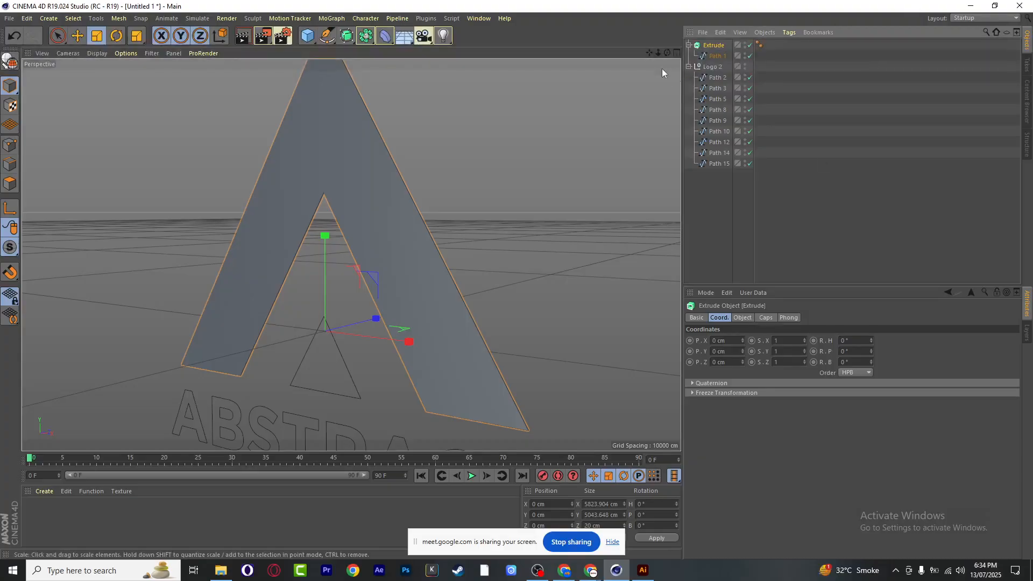
mouse_move(668, 52)
left_mouse_down()
mouse_move(618, 54)
mouse_move(659, 56)
left_mouse_up()
left_click_drag(351, 254, 657, 57, "alt")
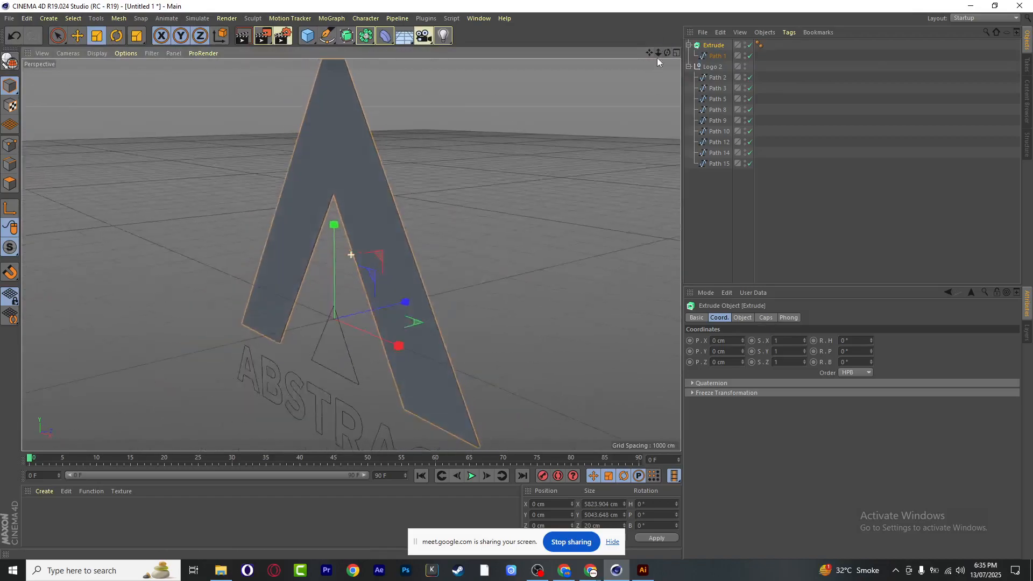
Increase the Extrude object's Z movement to 689 cm
left_click(715, 46)
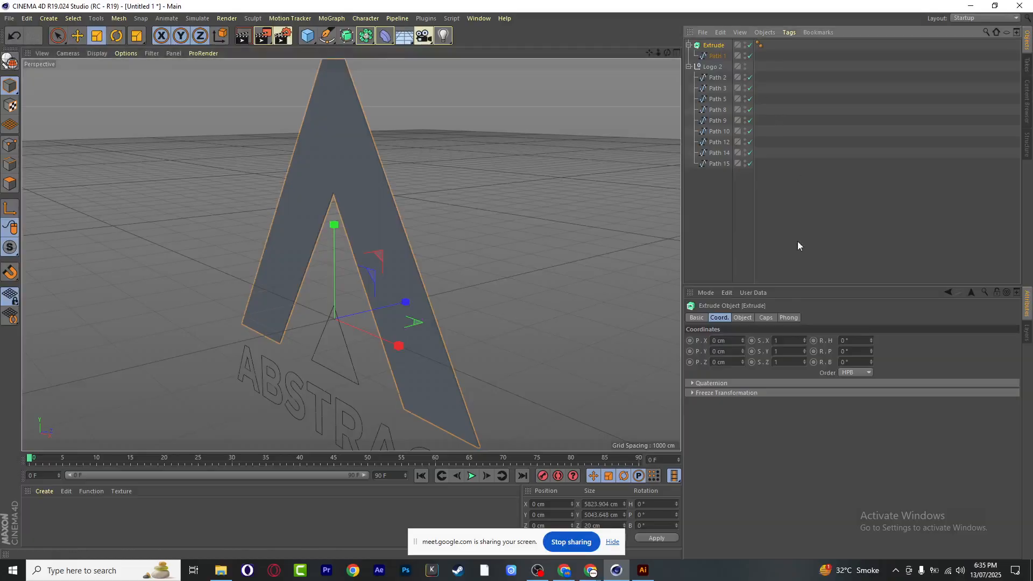
left_click(746, 318)
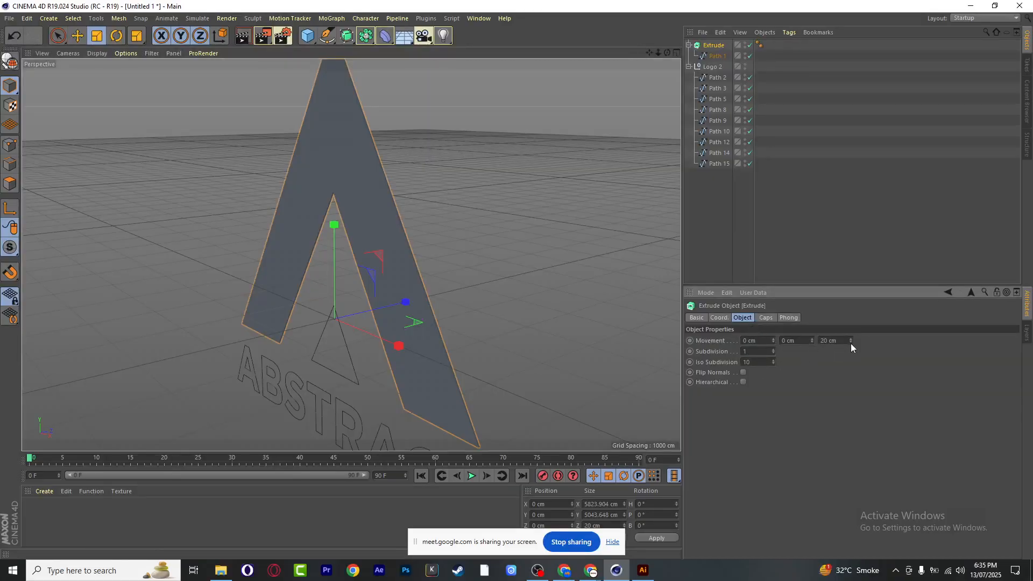
mouse_move(852, 341)
left_mouse_down()
mouse_move(881, 341)
mouse_move(872, 342)
left_mouse_up()
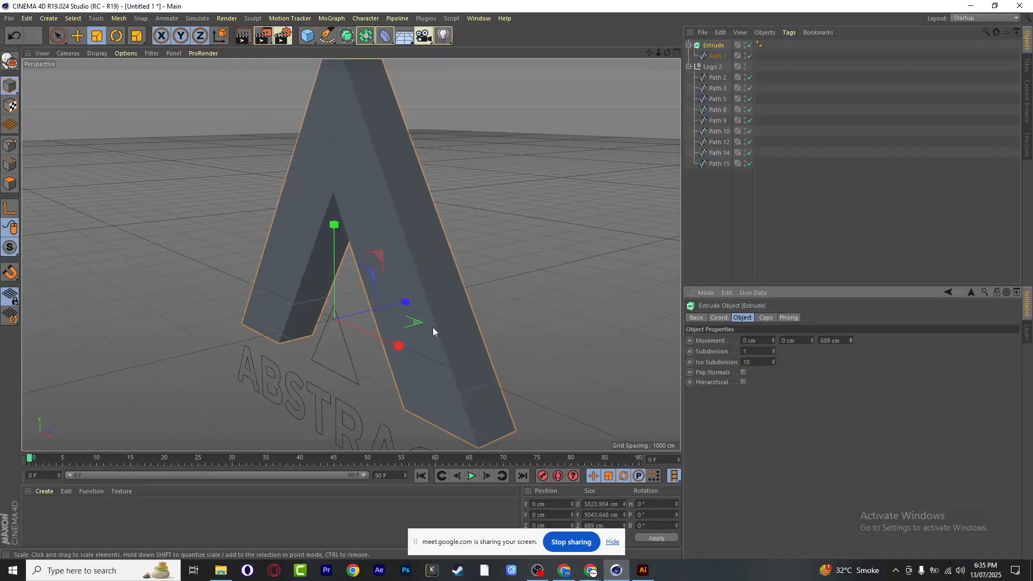
Switch the viewport display to Gouraud Shading (Lines)
scroll(433, 327, "up", 2)
scroll(464, 297, "down", 3)
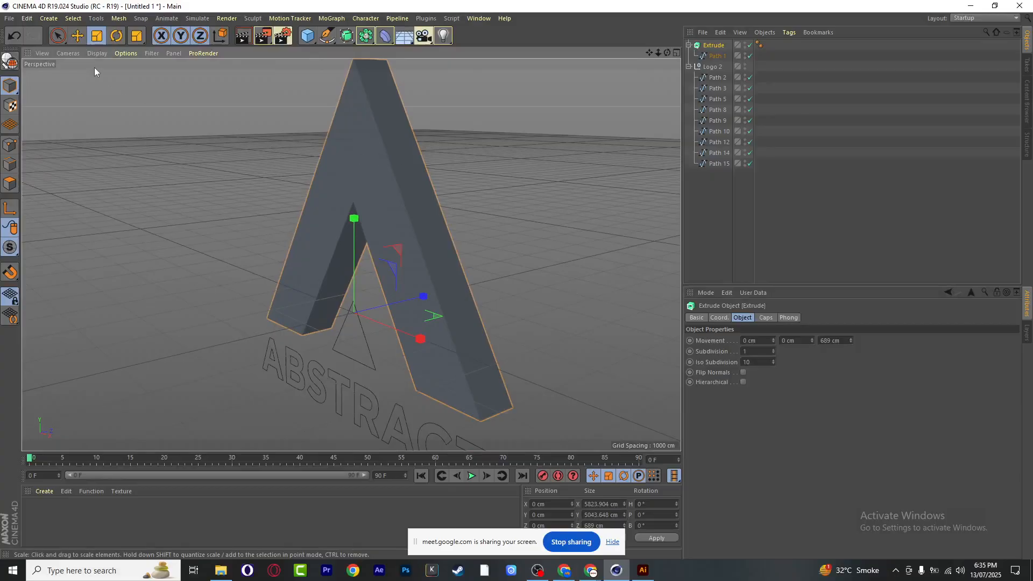
left_click(106, 53)
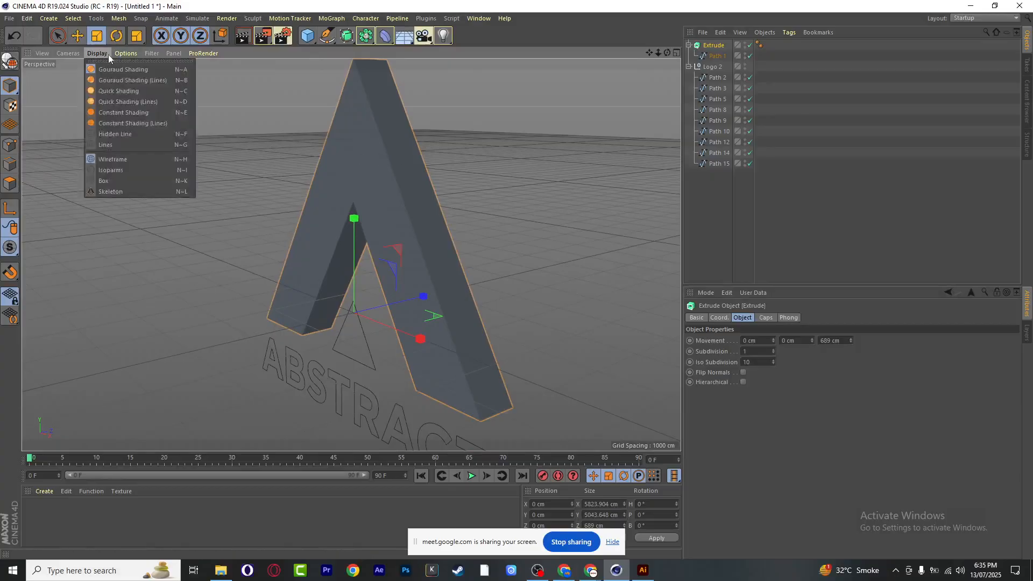
left_click(130, 83)
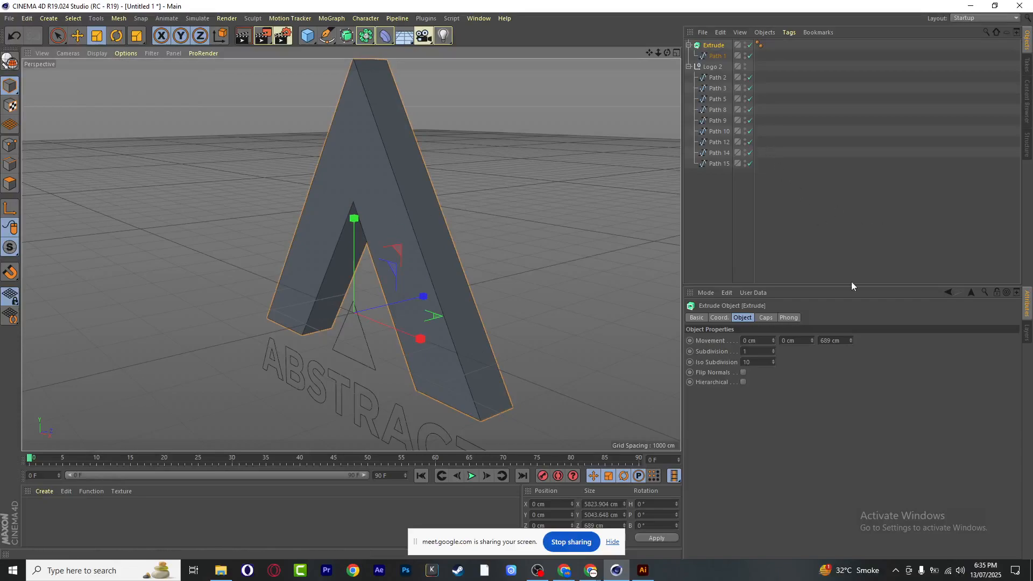
Set the Extrude object's Z movement to exactly 700 cm and deselect it
double_click(835, 340)
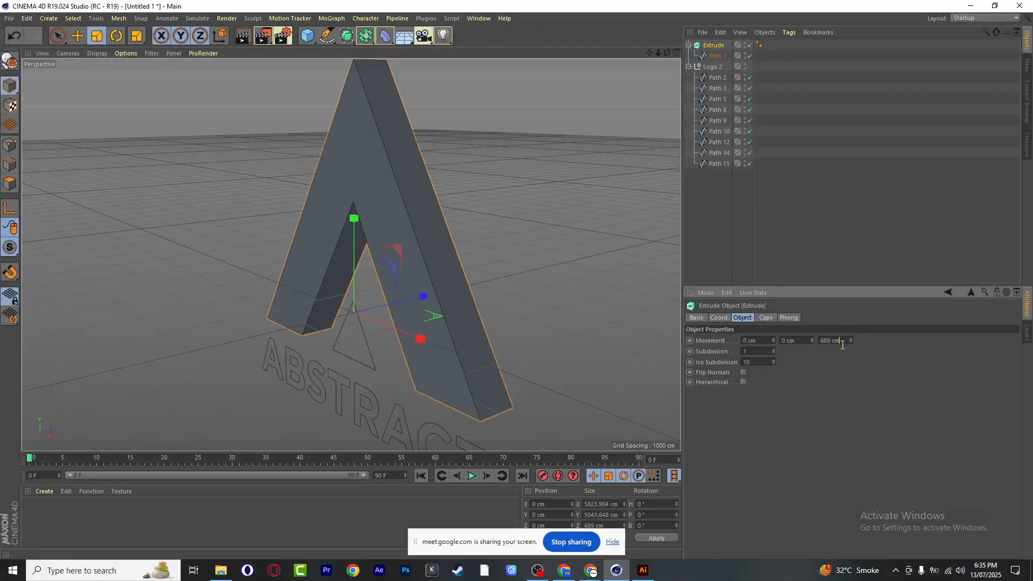
type("700")
key("Return")
left_click(819, 168)
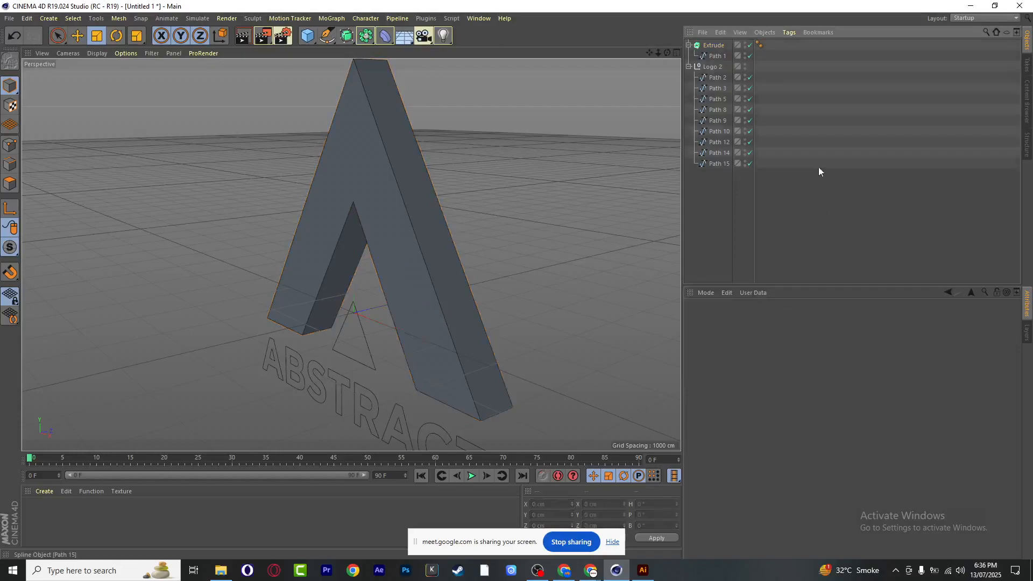
Raise the Extrude object's subdivision to 5 to demonstrate the extra segments, and restore it to 1
left_click(718, 56)
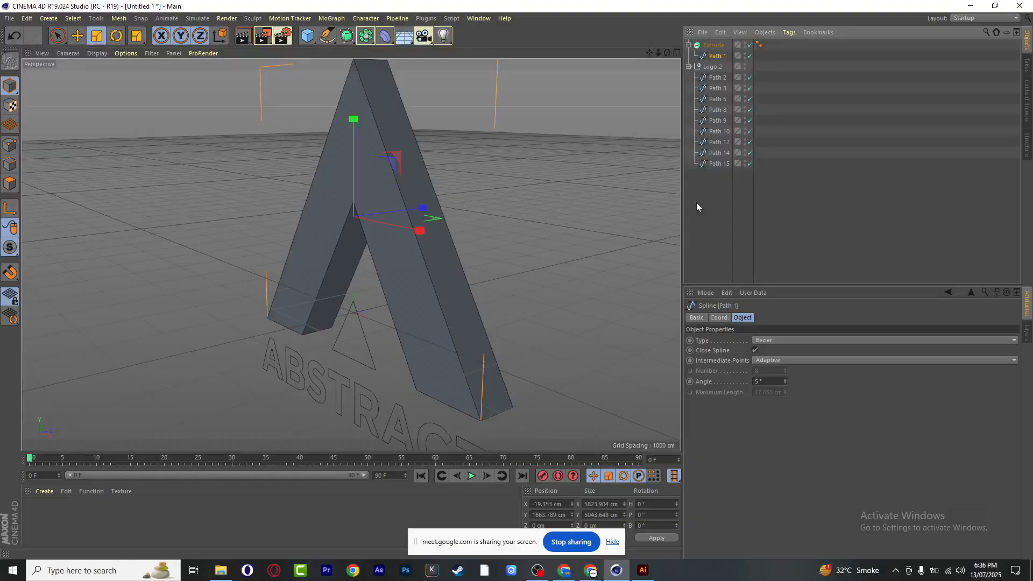
left_click(715, 183)
left_click(713, 56)
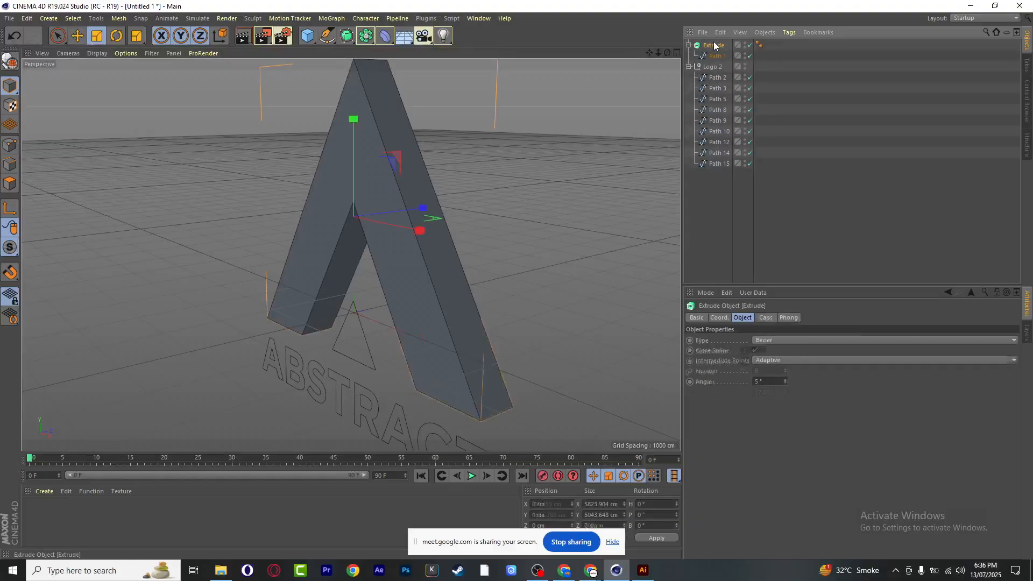
left_click(714, 45)
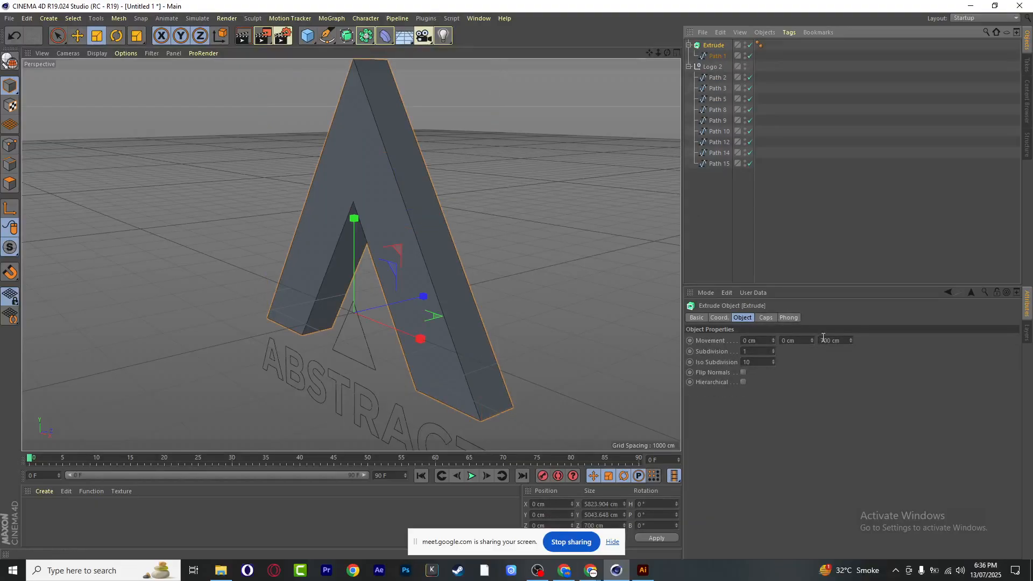
mouse_move(774, 352)
left_mouse_down()
mouse_move(775, 340)
mouse_move(774, 352)
left_mouse_up()
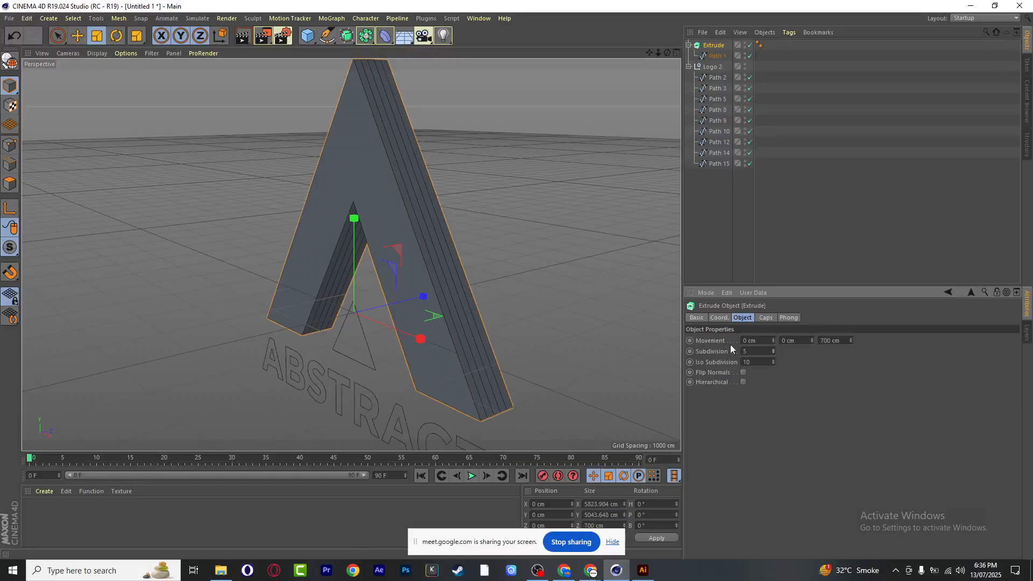
left_click(756, 348)
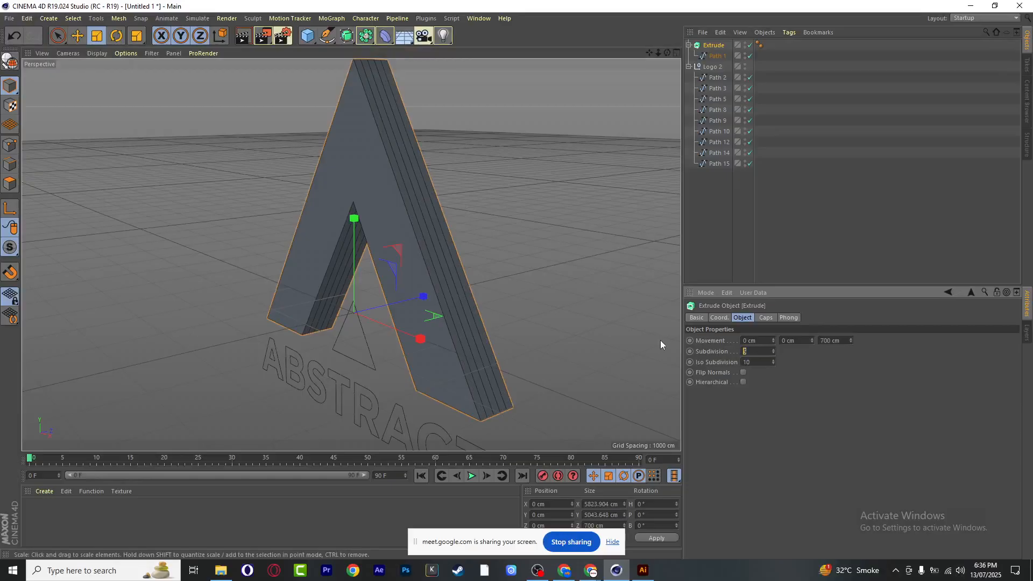
type("1")
key("Return")
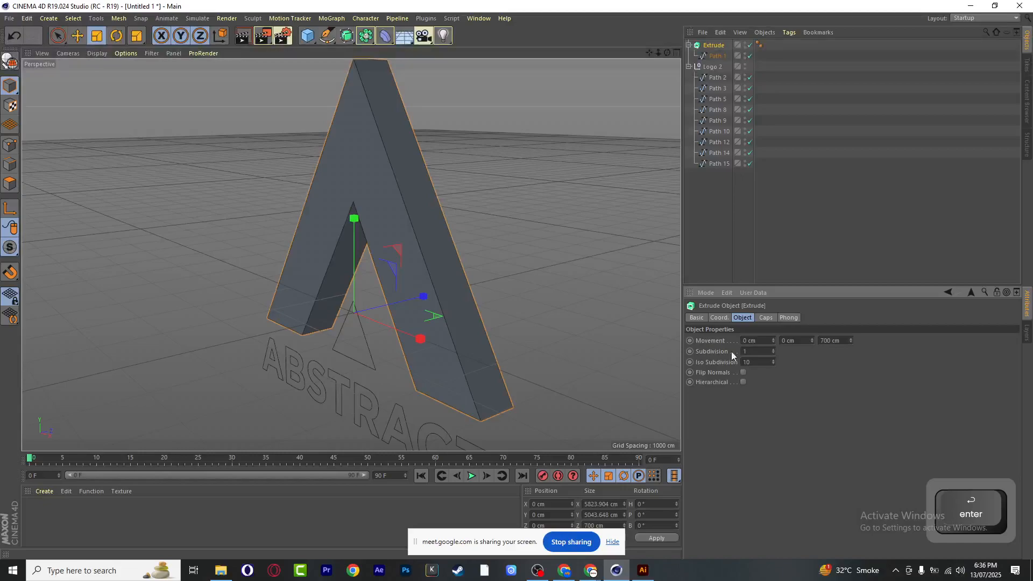
Switch to the Google Meet window, admit the waiting participant and return to Cinema 4D
mouse_move(584, 556)
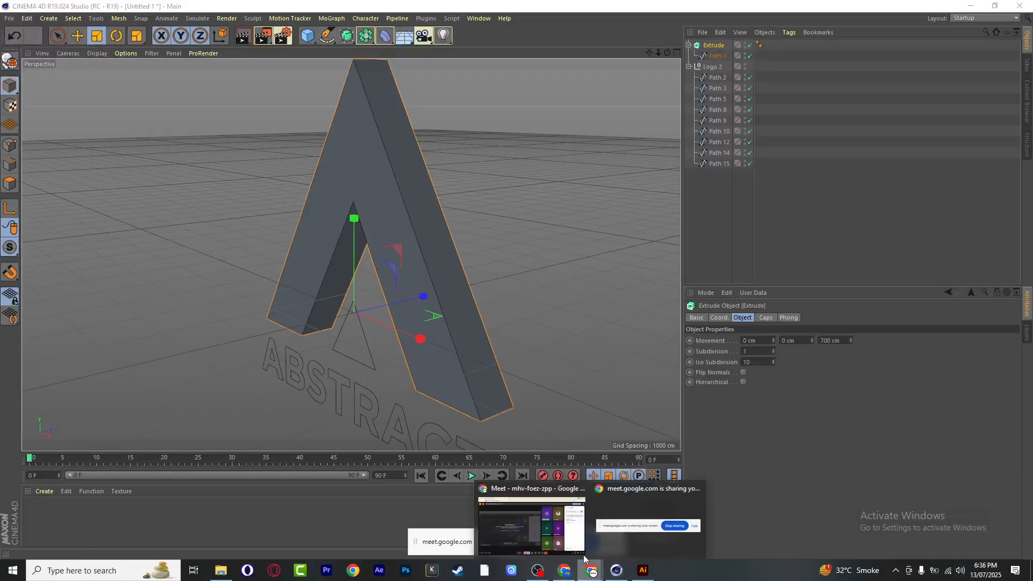
left_click(551, 532)
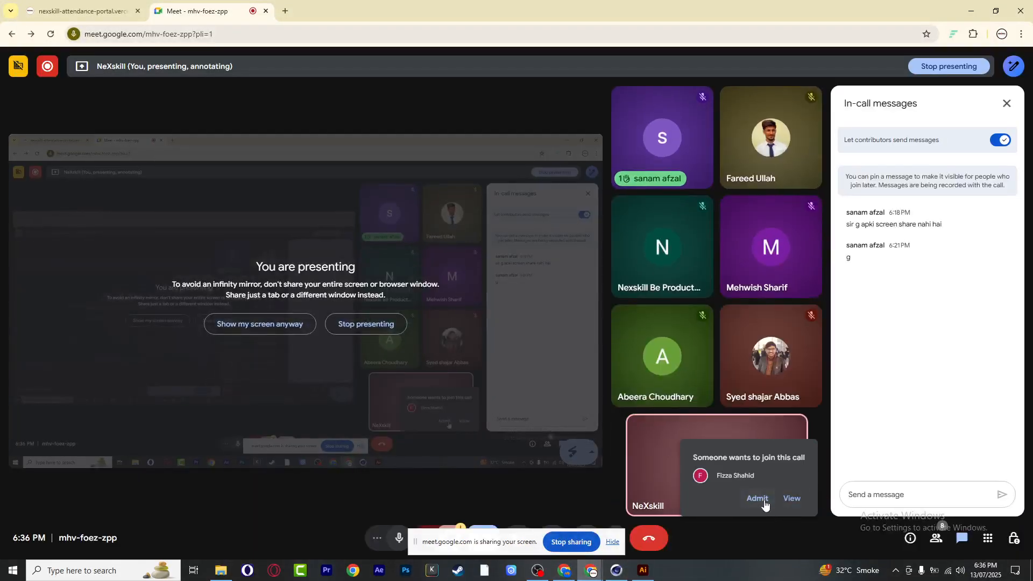
left_click(763, 500)
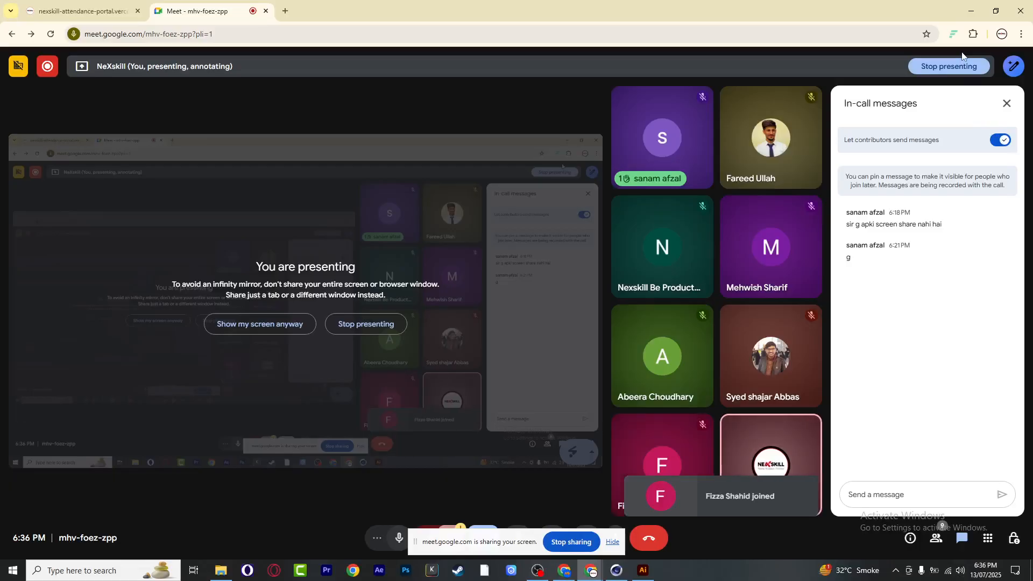
left_click(971, 12)
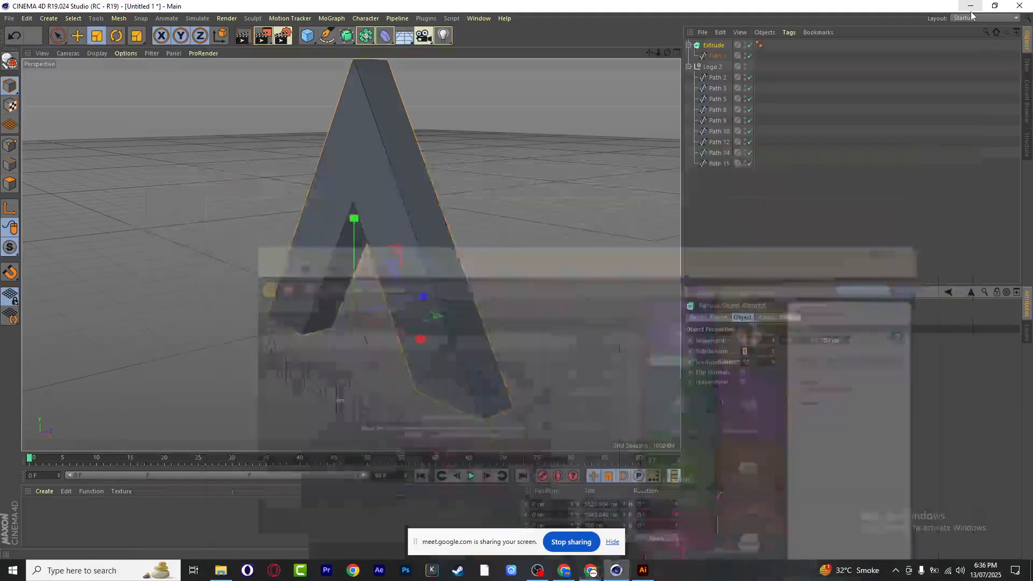
Select the Extrude object and set both its start and end caps to Fillet Cap
left_click(798, 223)
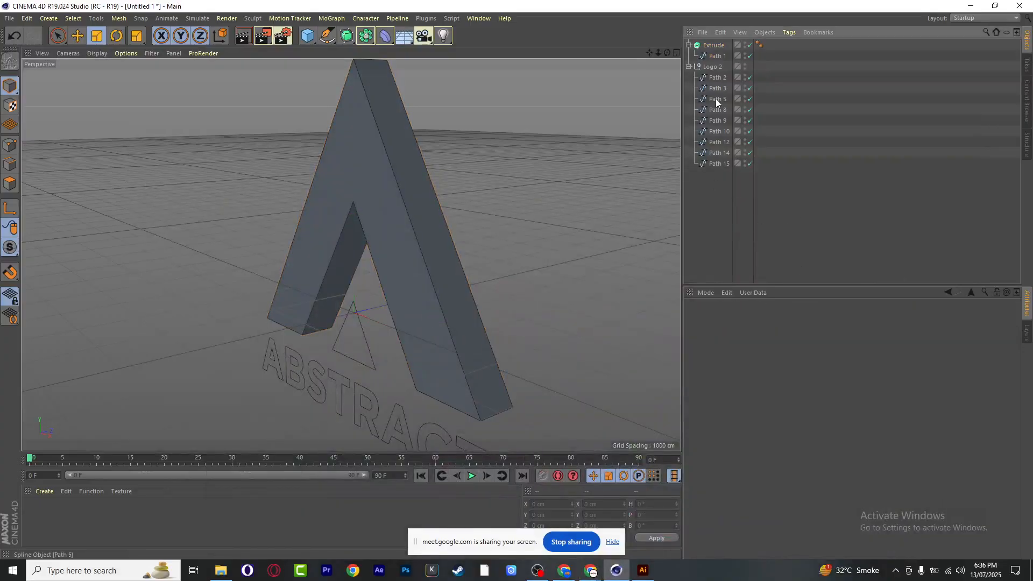
left_click(713, 45)
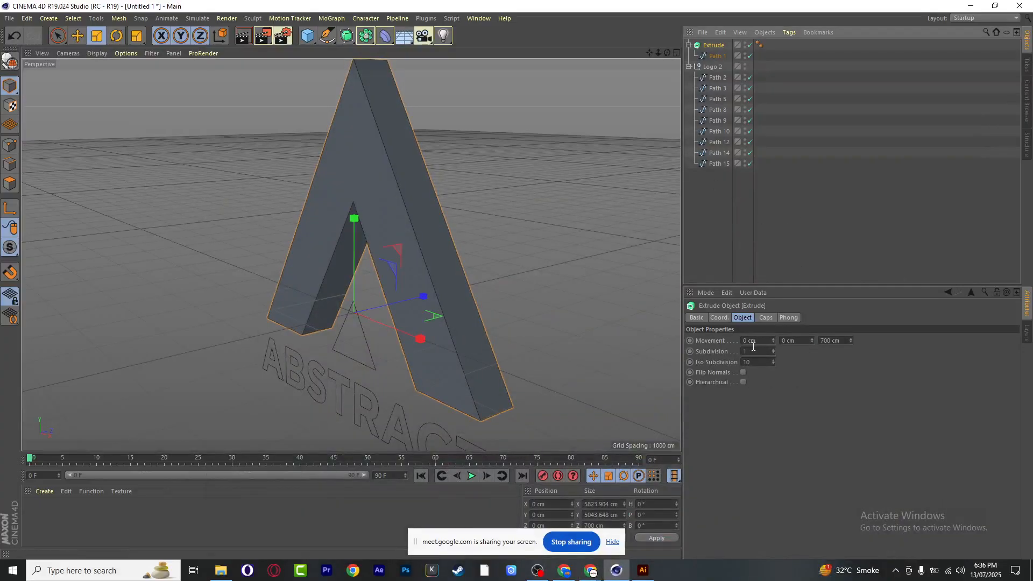
scroll(434, 191, "up", 2)
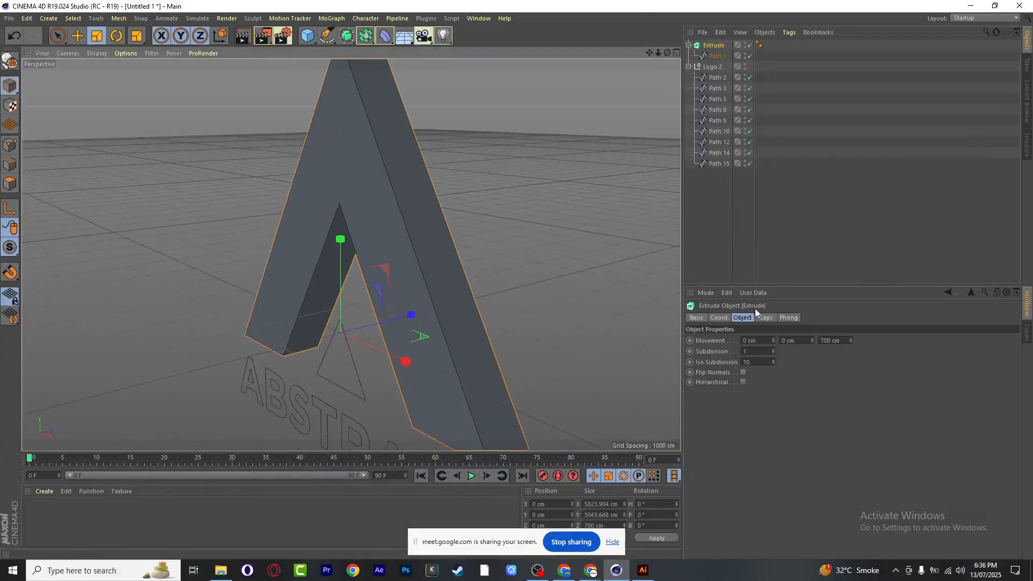
left_click(770, 320)
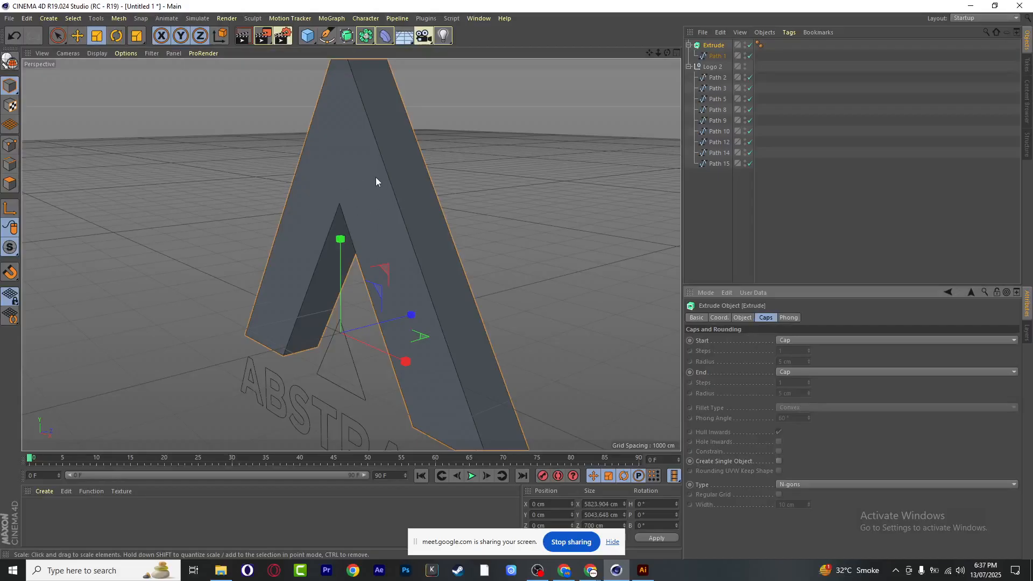
left_click(790, 339)
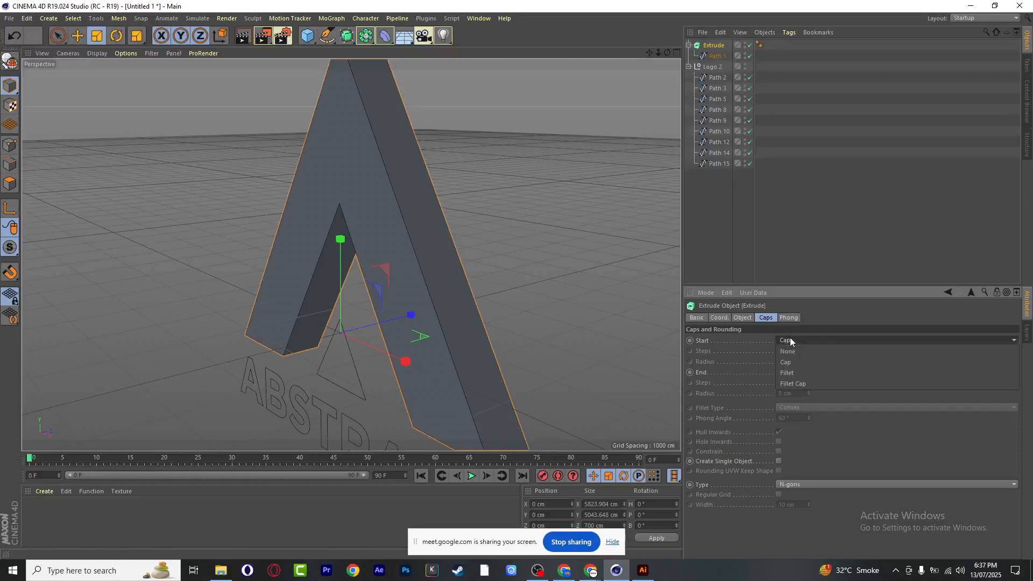
left_click(797, 385)
left_click(803, 372)
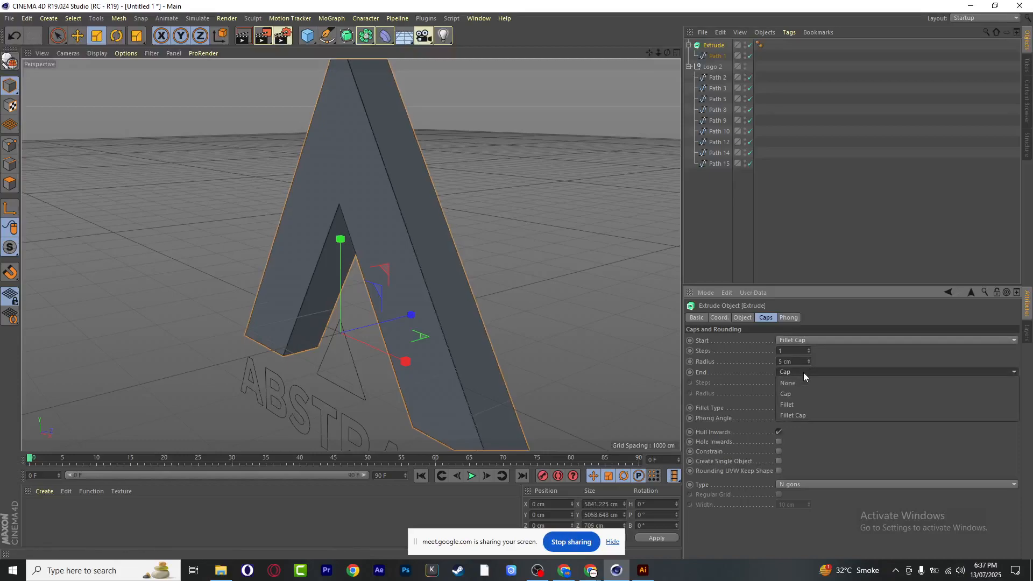
left_click(808, 415)
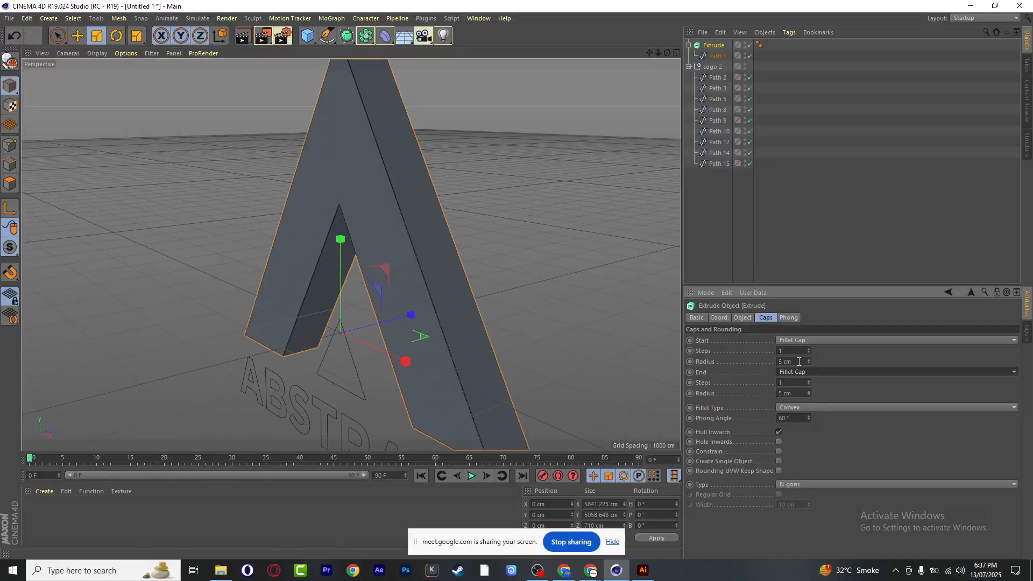
Try start cap fillet radii of 20 cm and 200 cm on the Extrude object
left_click_drag(797, 352, 745, 354)
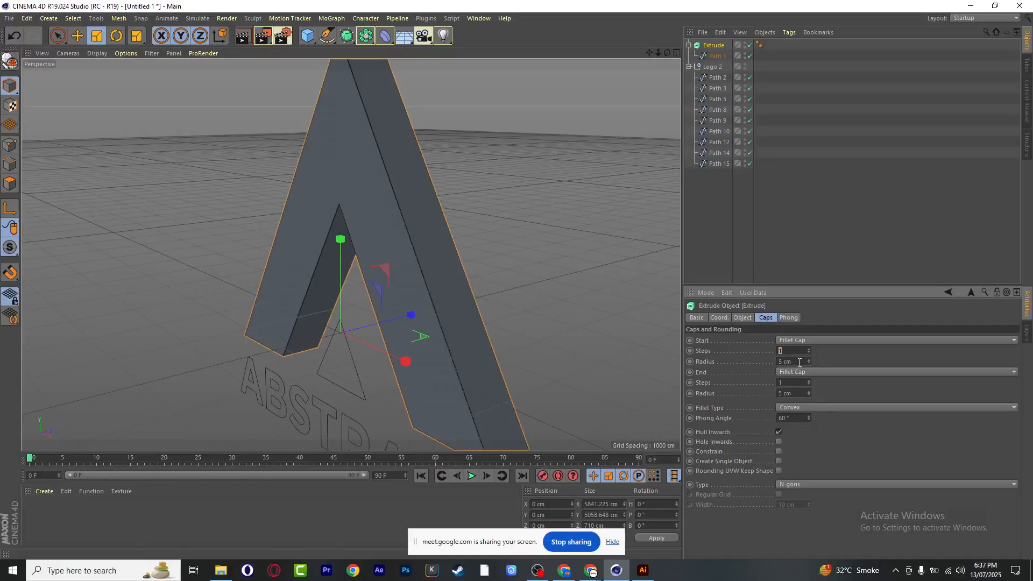
key("Tab")
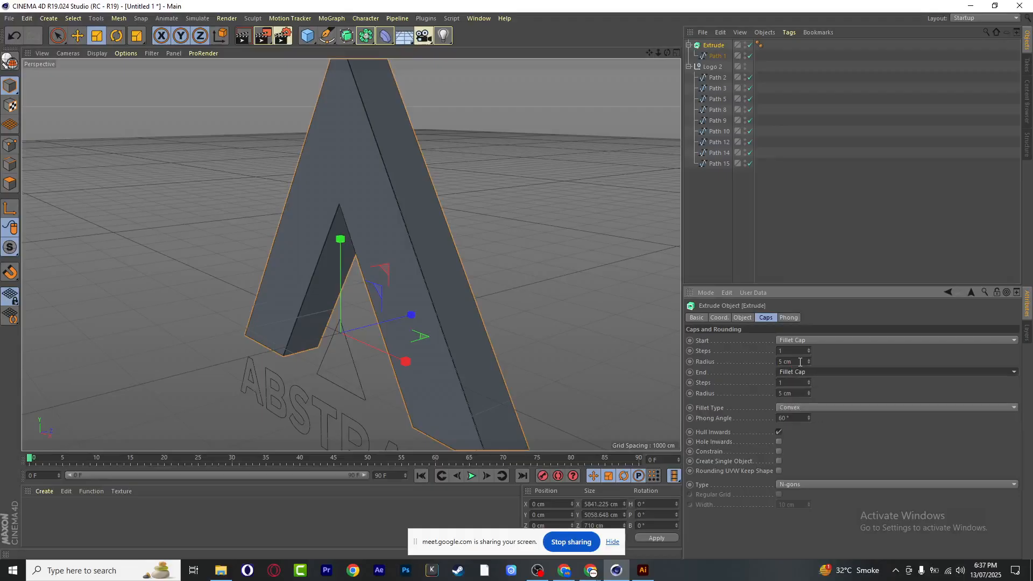
type("20")
key("Return")
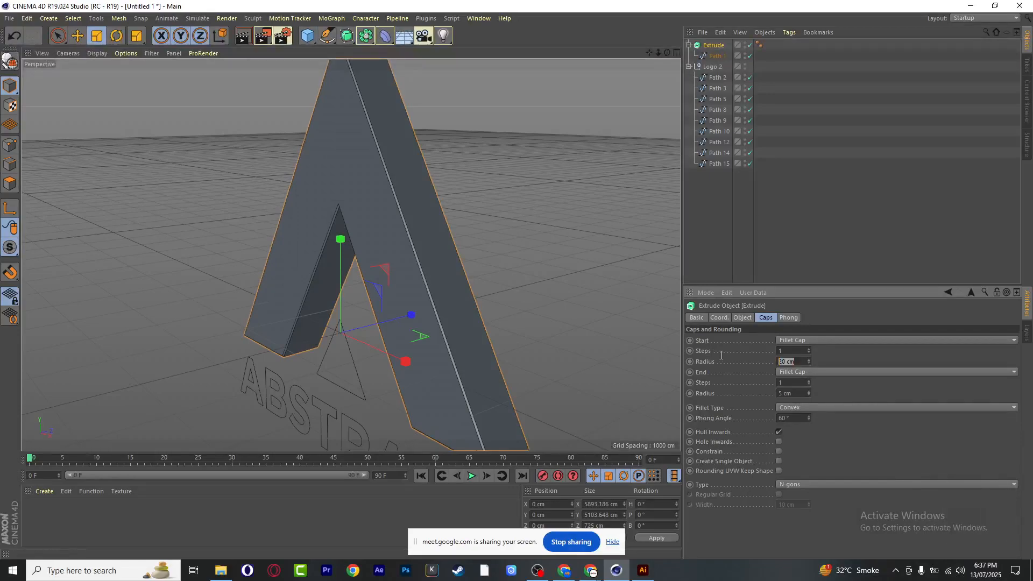
type("200")
key("Return")
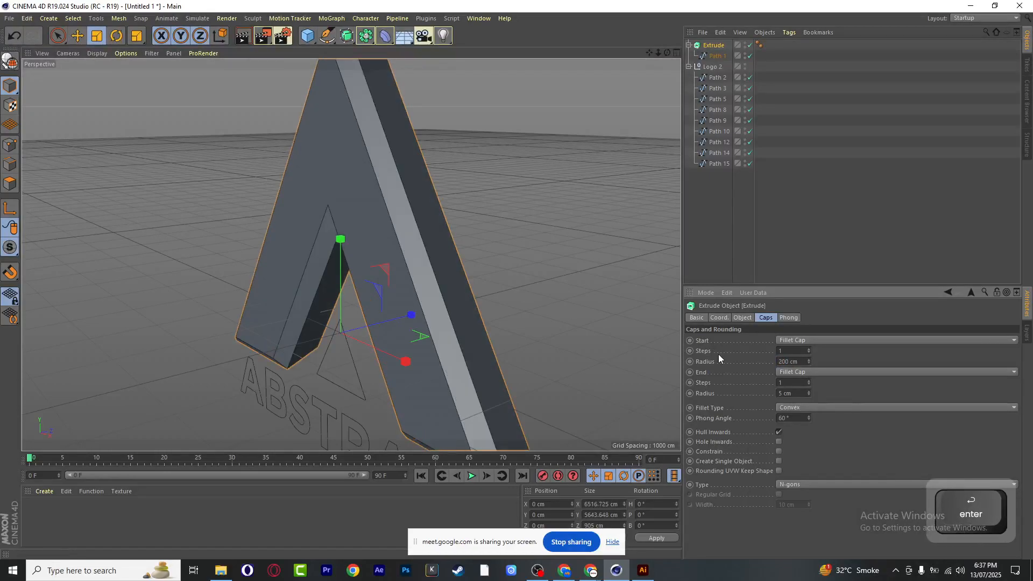
Set the end cap's fillet radius to 200 cm and inspect the bevel on the extruded letter
left_click_drag(667, 52, 641, 62)
double_click(797, 394)
type("200")
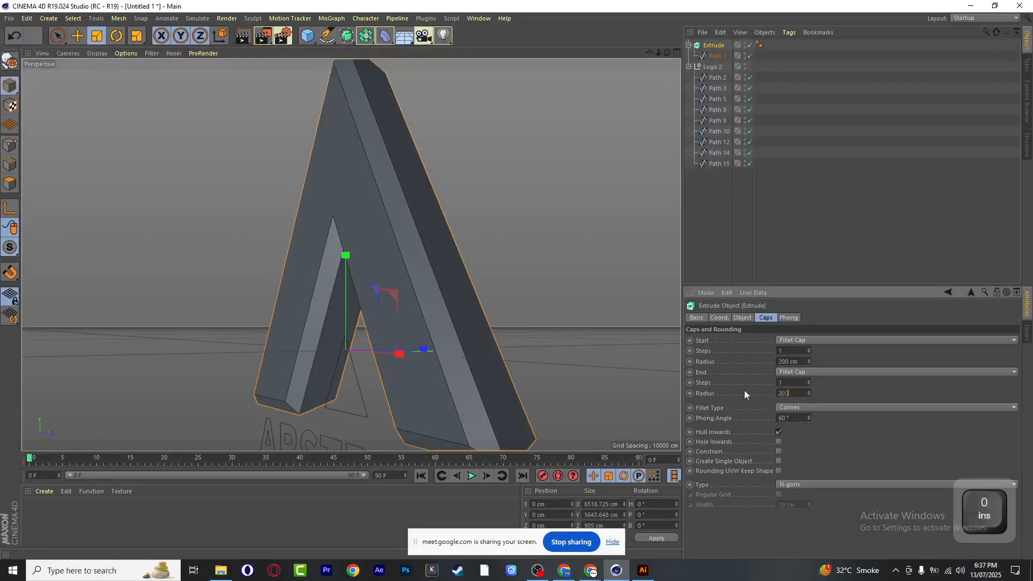
key("Return")
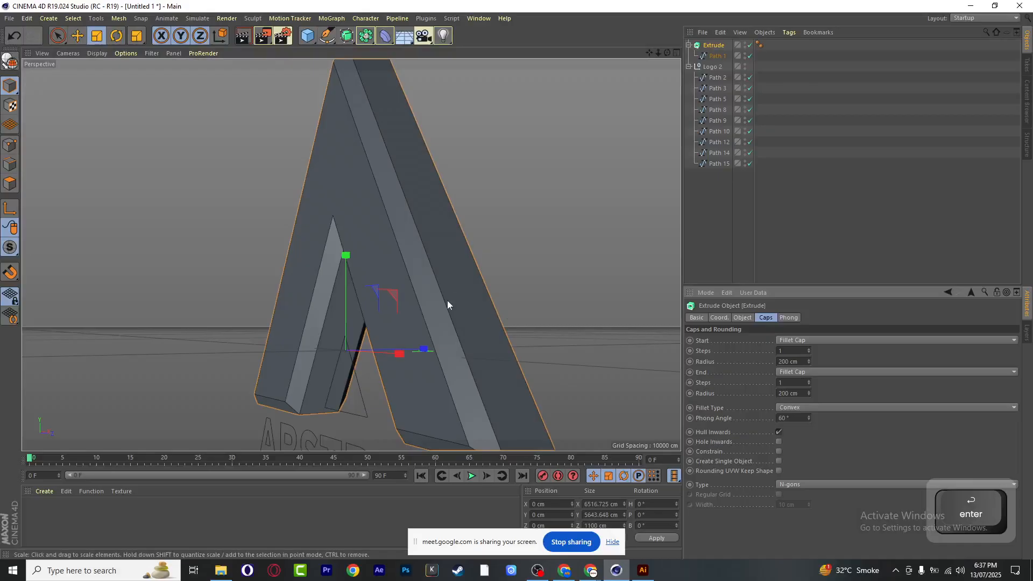
mouse_move(667, 53)
left_mouse_down()
mouse_move(656, 58)
mouse_move(675, 50)
left_mouse_up()
Switch to the Google Meet window to check the call and return to Cinema 4D
mouse_move(591, 570)
left_click(533, 519)
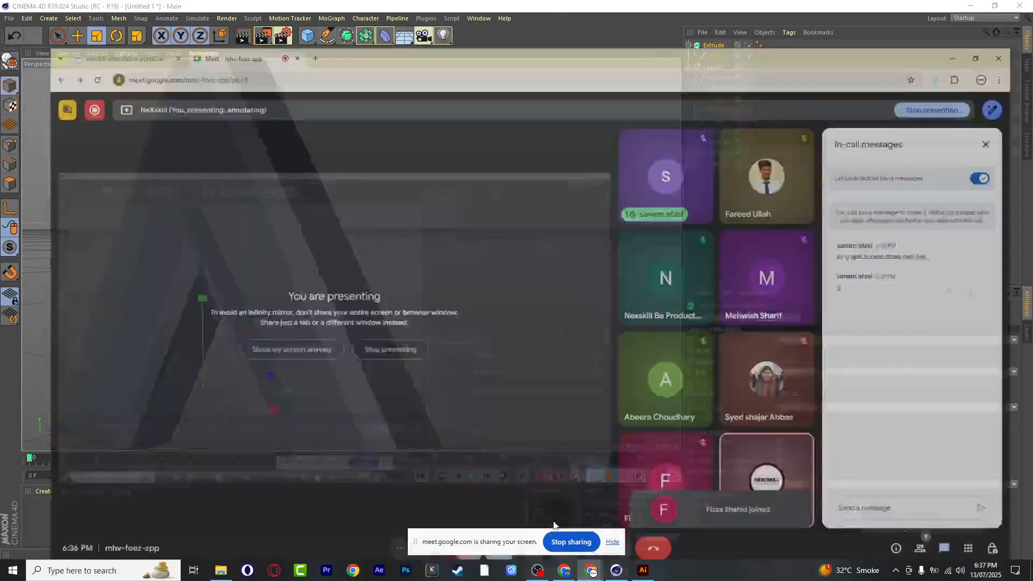
left_click(972, 8)
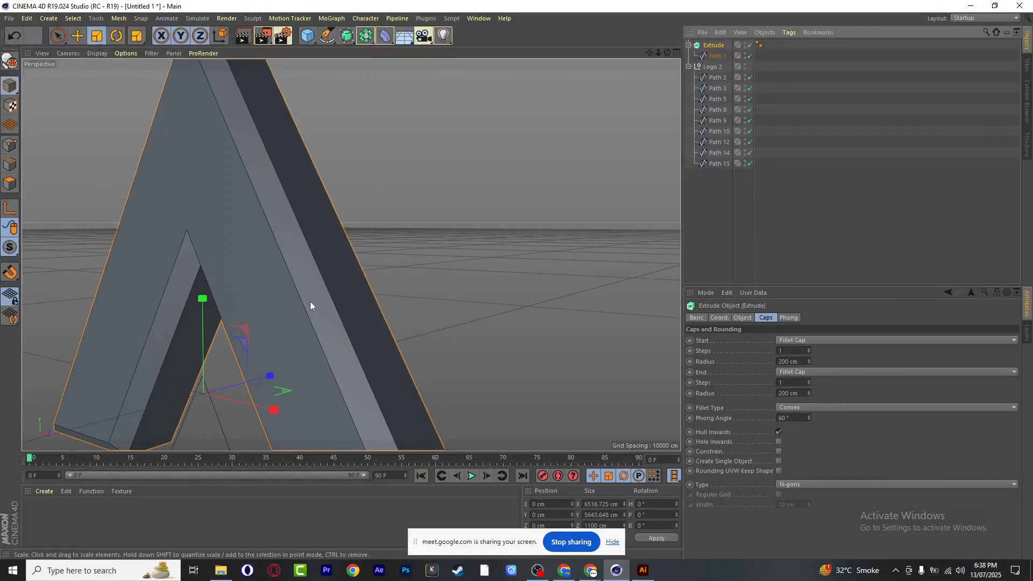
Try smaller start cap fillet radii of 150 cm and 100 cm
scroll(310, 302, "down", 5)
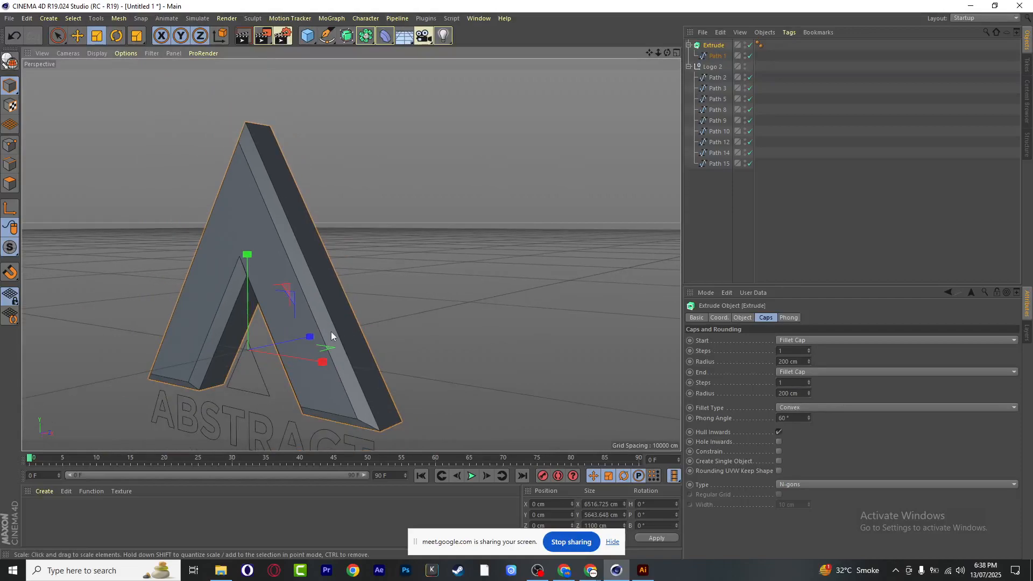
key("ctrl+r")
left_click(789, 362)
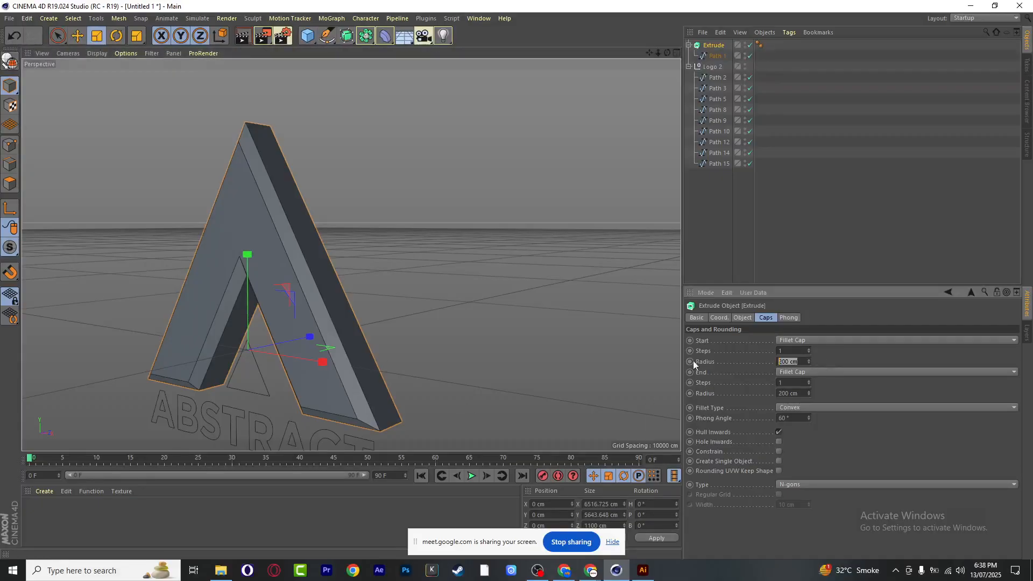
type("150")
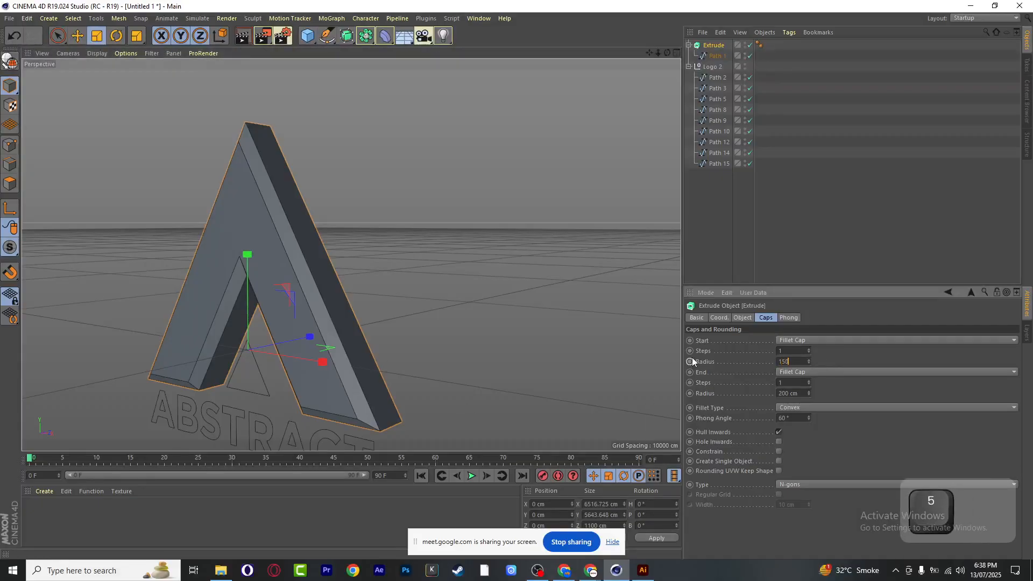
key("Return")
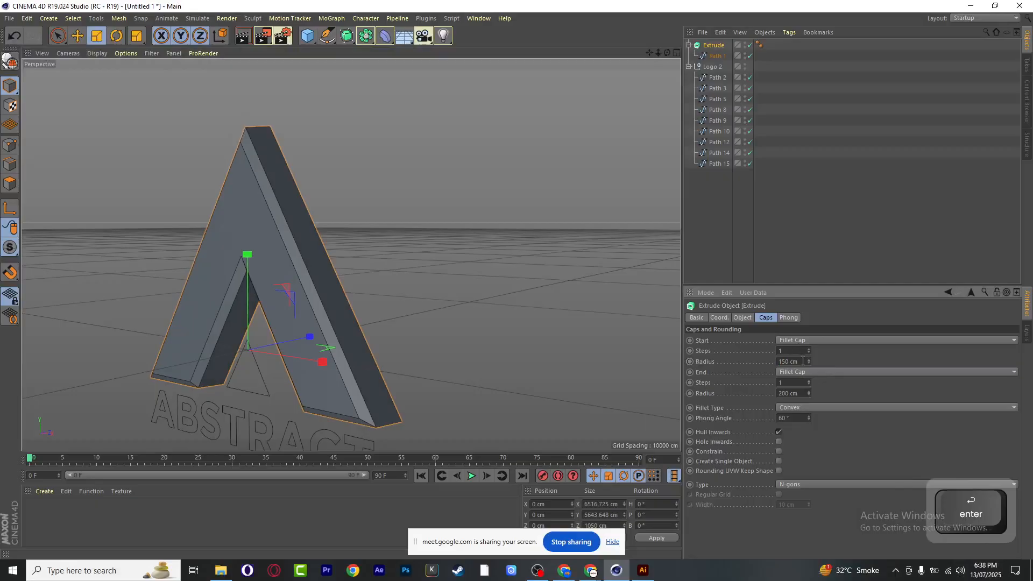
left_click_drag(802, 362, 732, 365)
type("100")
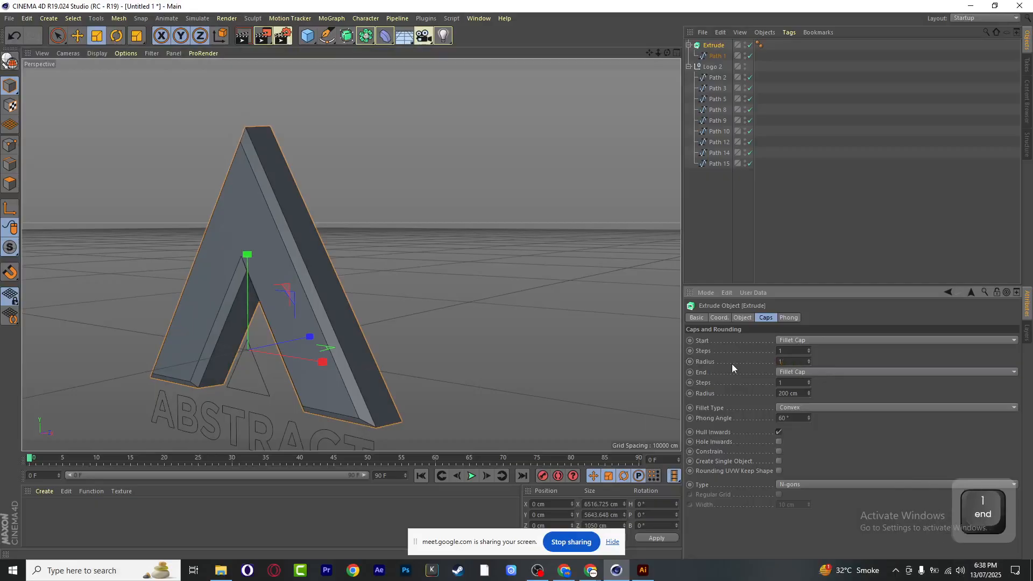
key("Return")
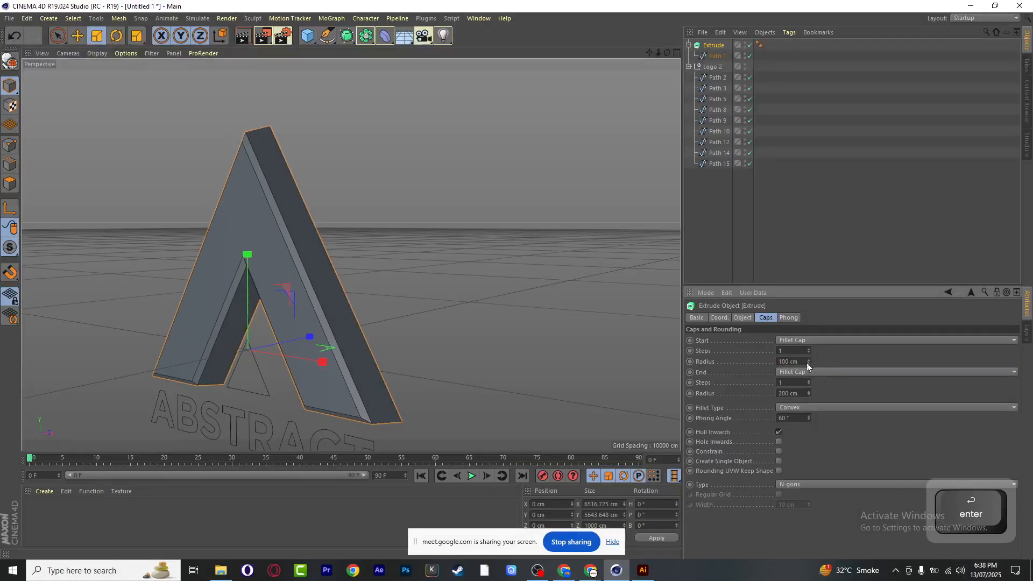
Set the fillet radius of both the start and end caps to 70 cm
left_click_drag(804, 362, 741, 363)
type("70")
key("Return")
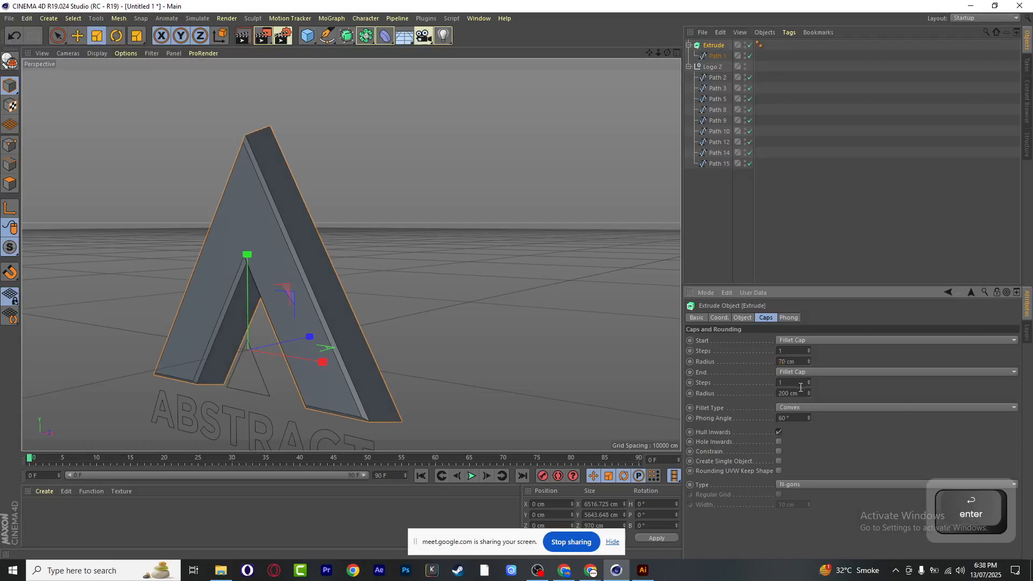
left_click_drag(803, 393, 706, 393)
type("70")
key("Return")
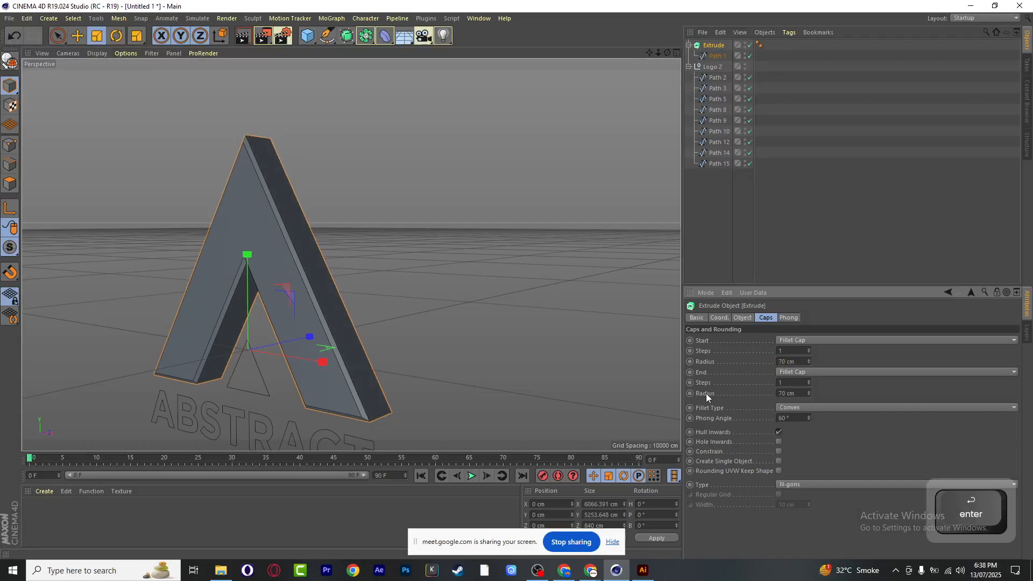
Set the fillet steps of both the start and end caps to 10 to round the bevels
right_click_drag(109, 210, 380, 261, "alt")
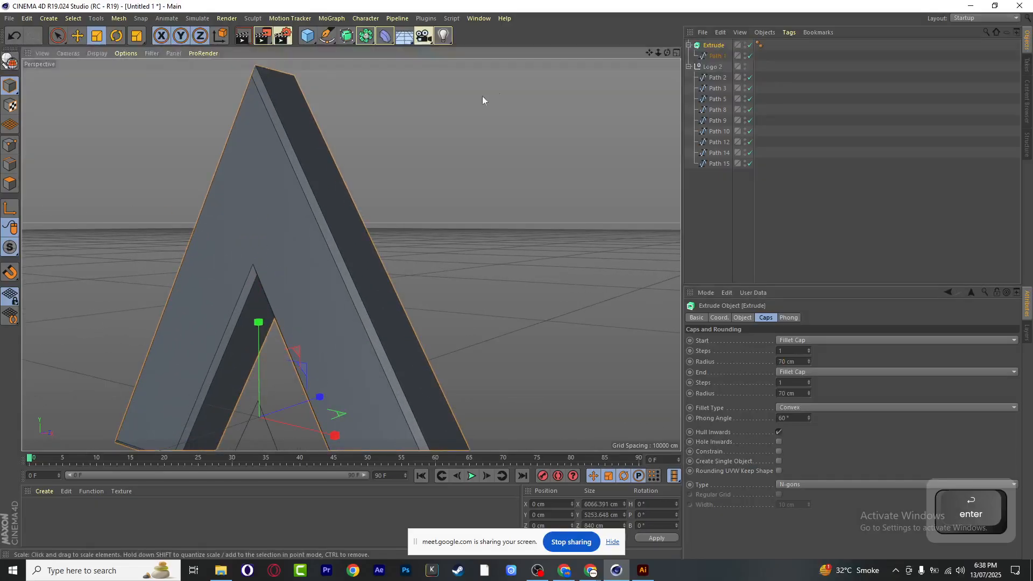
mouse_move(667, 53)
left_mouse_down()
mouse_move(559, 129)
mouse_move(666, 54)
left_mouse_up()
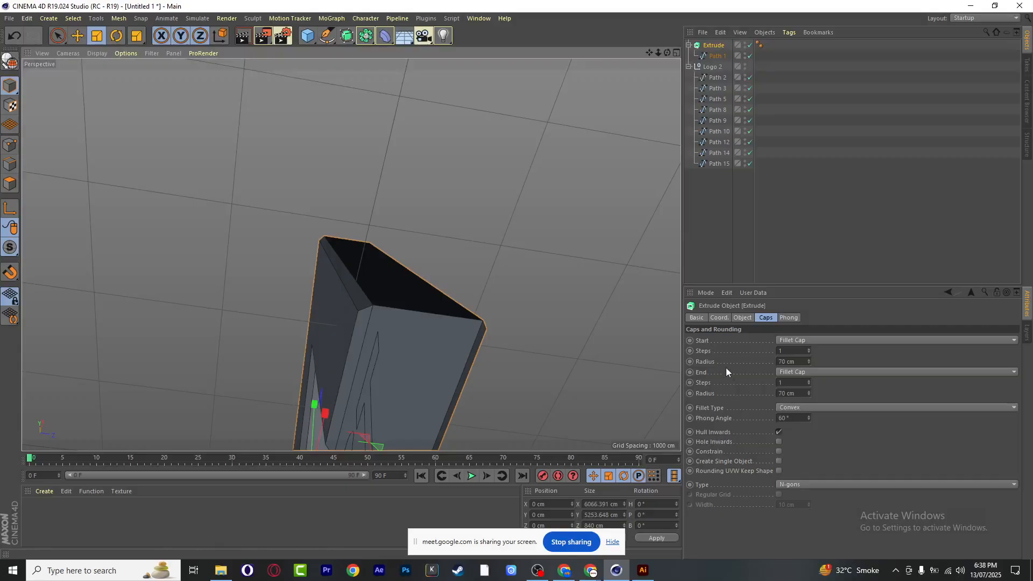
left_click_drag(790, 352, 741, 352)
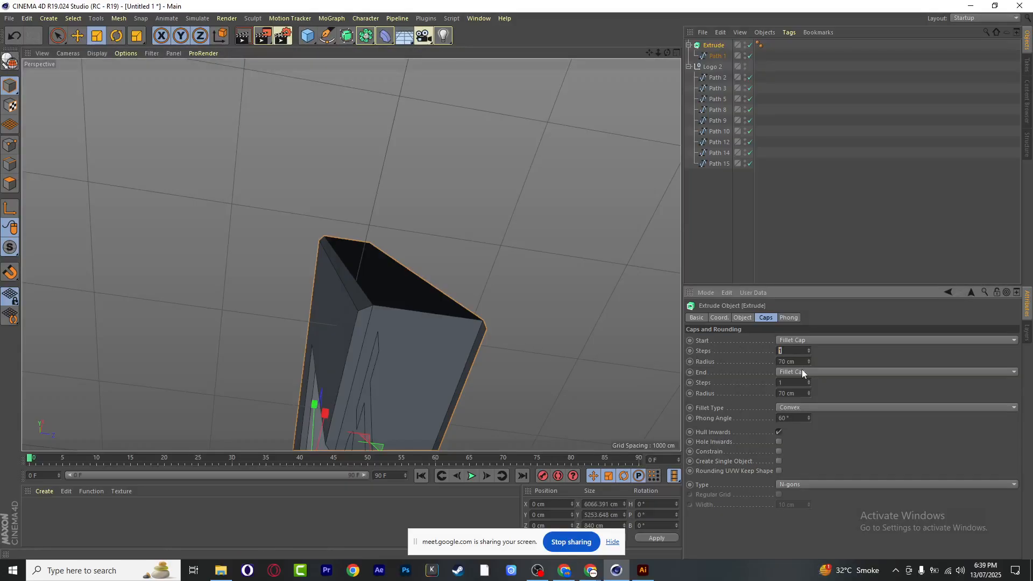
type("10")
key("Return")
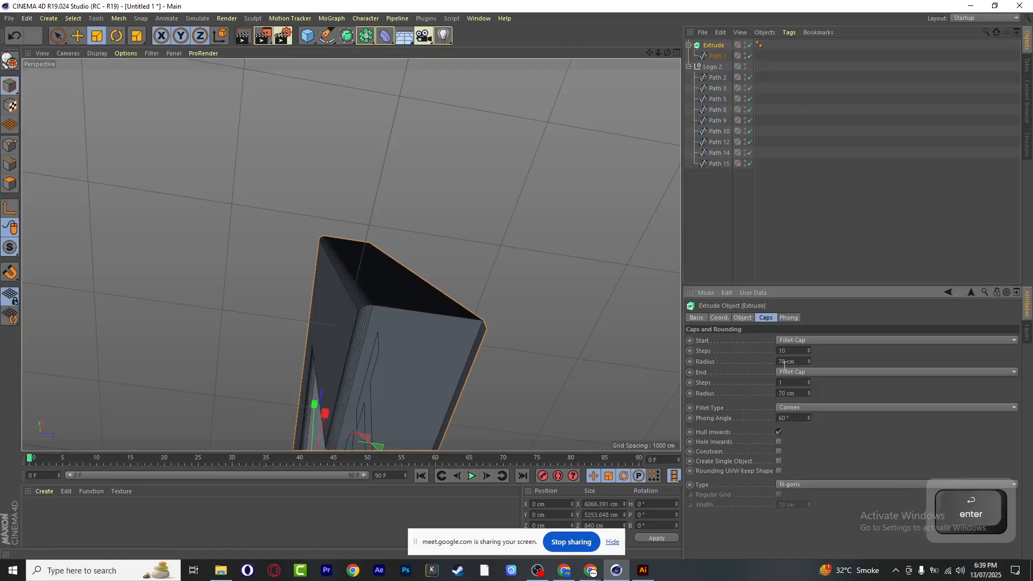
left_click_drag(668, 53, 508, 80)
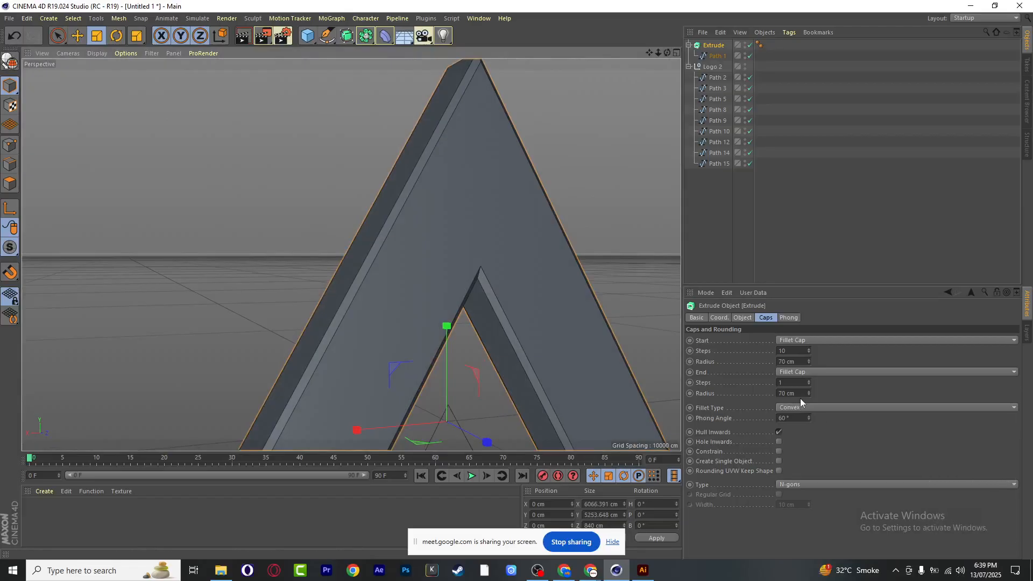
left_click(791, 383)
type("10")
key("Return")
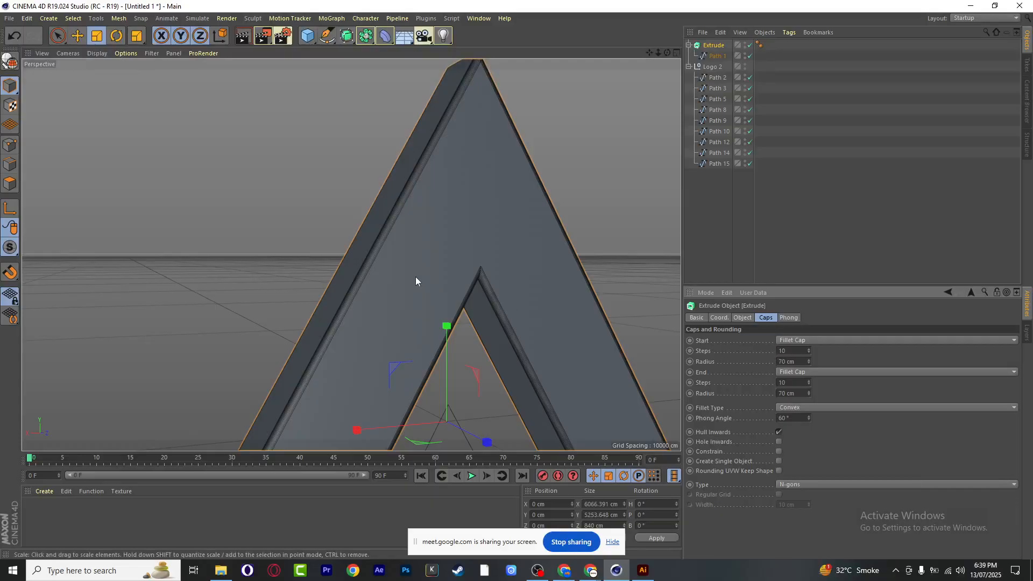
Deselect the Extrude object and switch the viewport display to Gouraud Shading to inspect the rounded letter
scroll(416, 277, "down", 4)
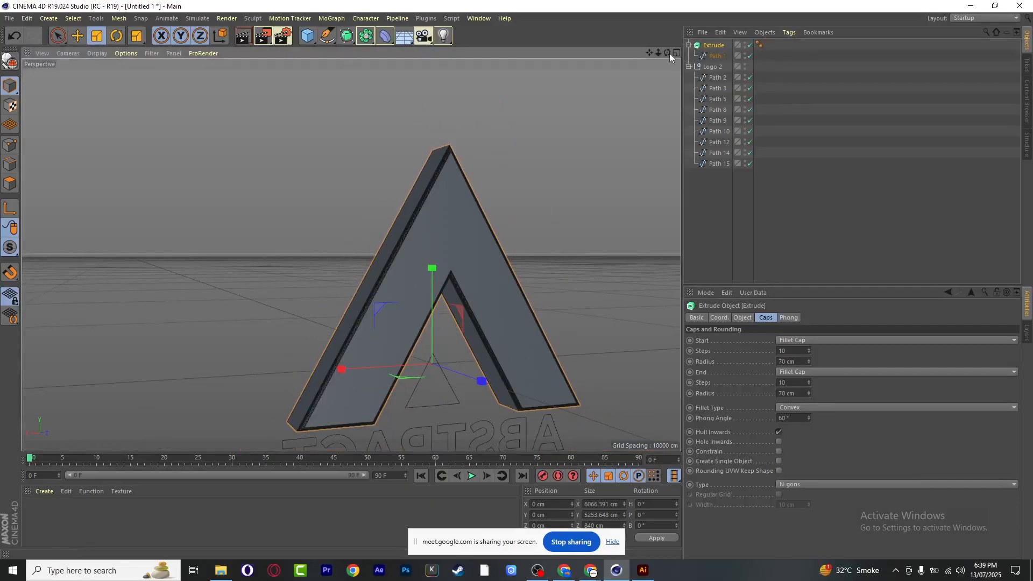
left_click_drag(668, 53, 690, 135)
left_click(700, 200)
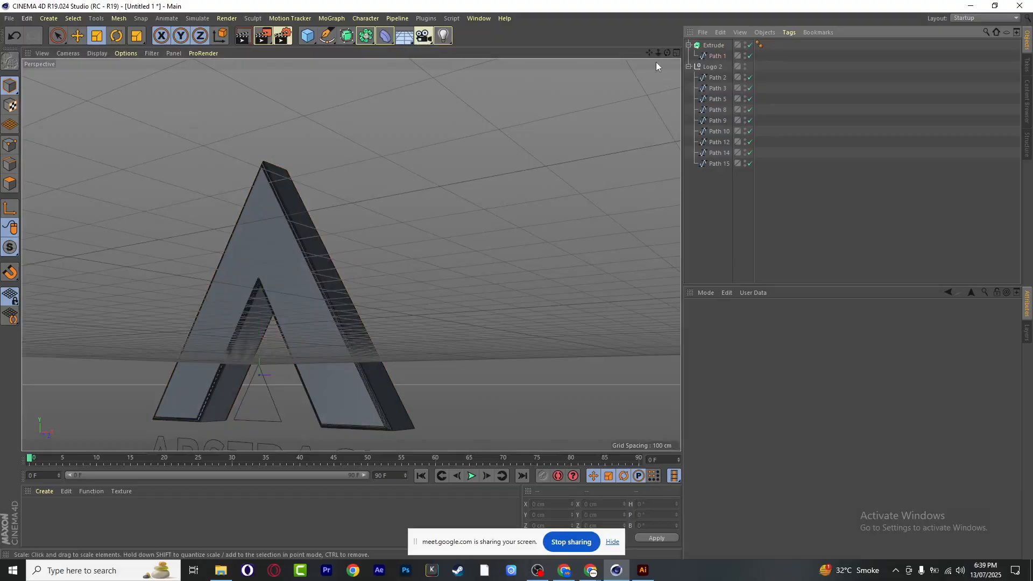
left_click_drag(650, 52, 354, 210)
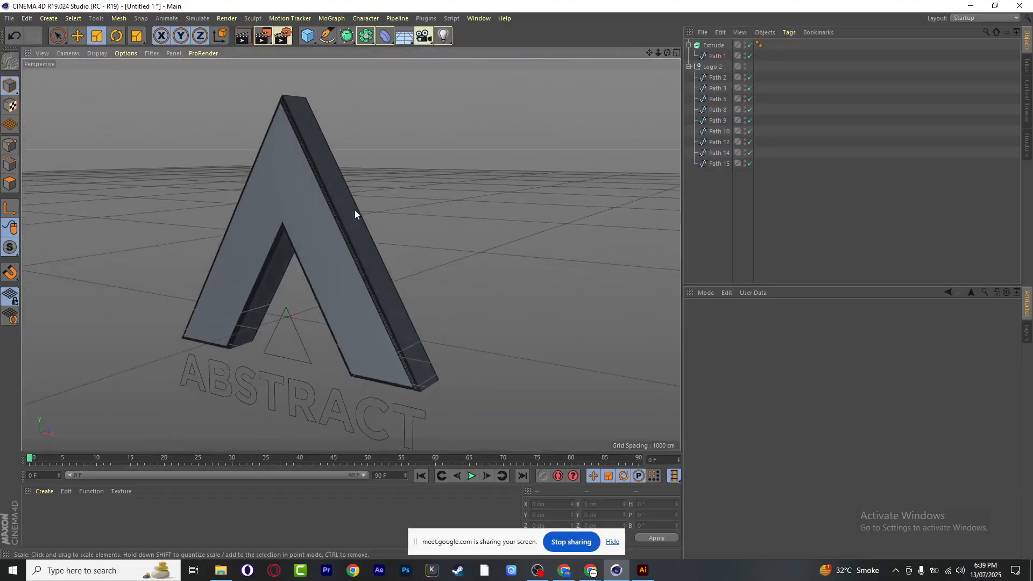
left_click(96, 54)
left_click(119, 69)
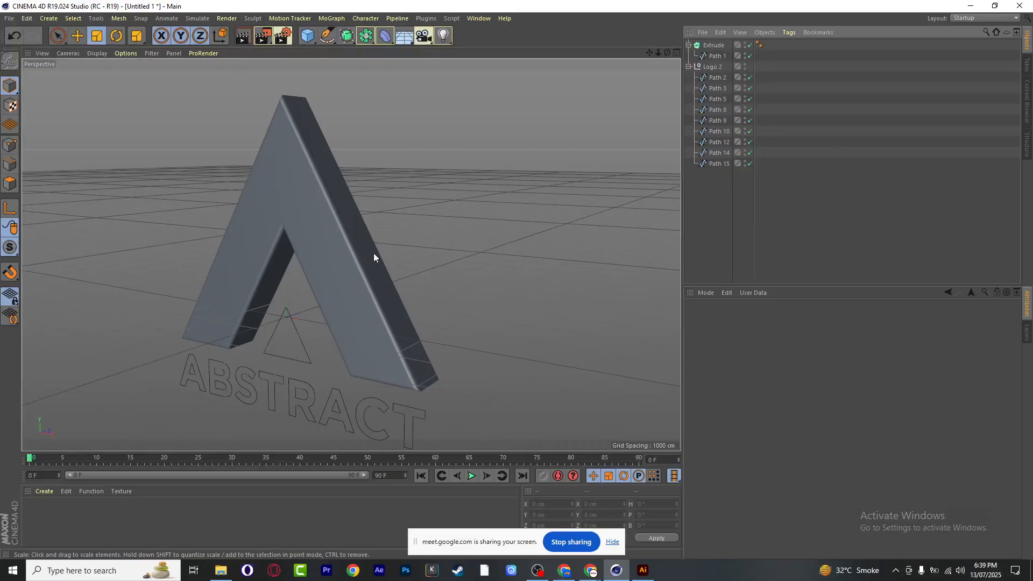
scroll(374, 253, "down", 3)
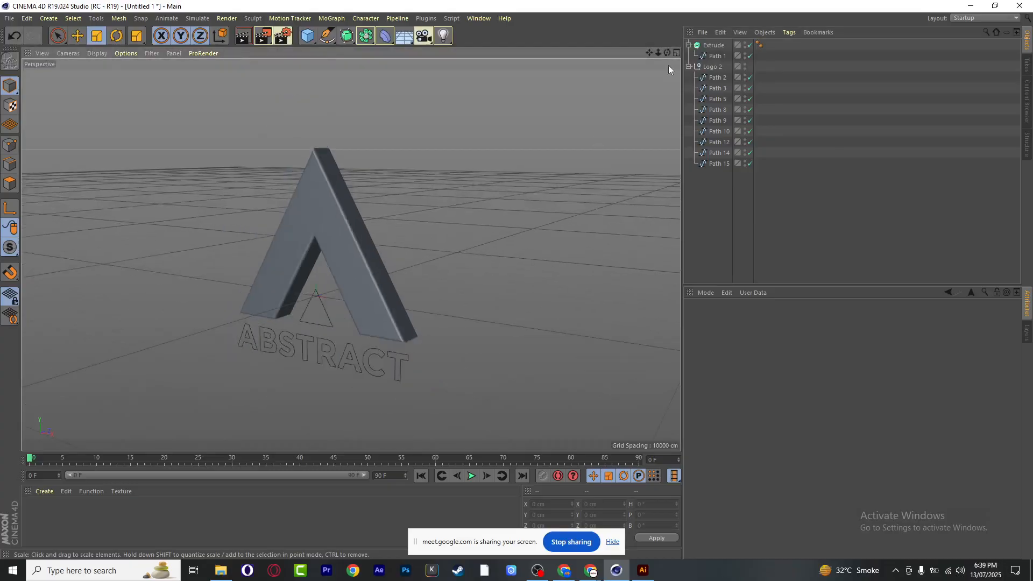
scroll(402, 179, "up", 3)
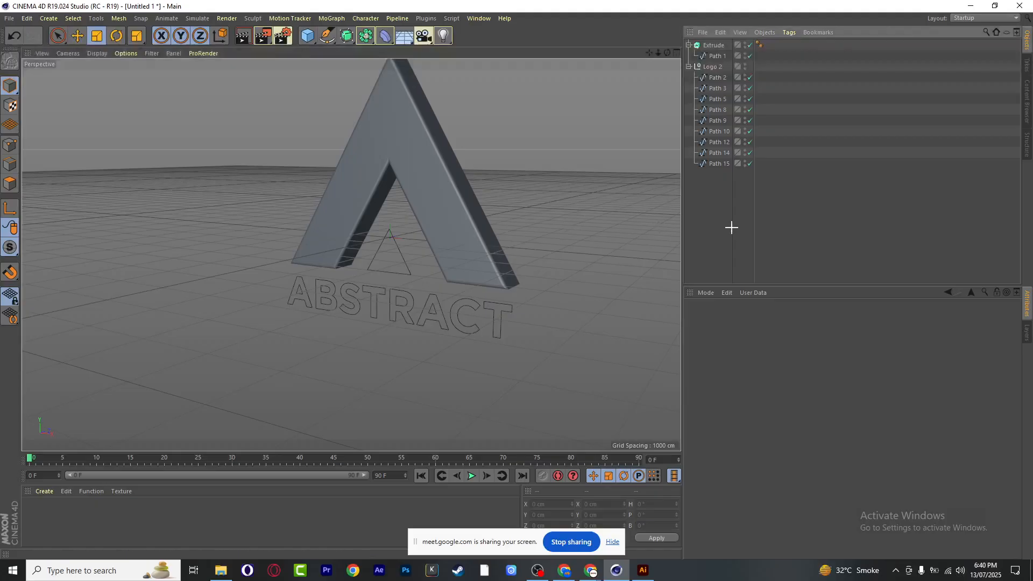
Duplicate the large letter's Extrude object, placing the copy directly below the original in the object hierarchy
left_click(718, 79)
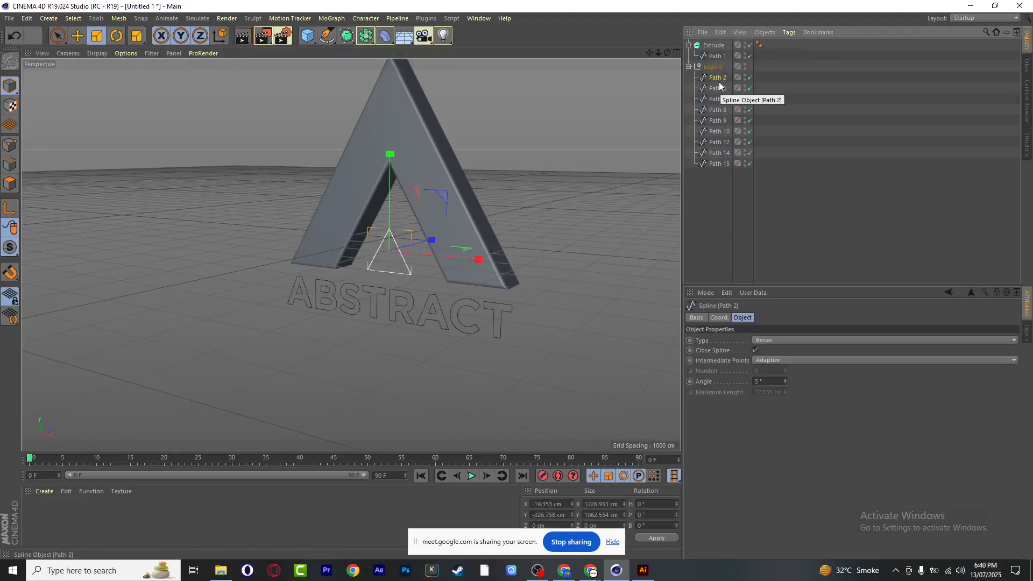
left_click(689, 45)
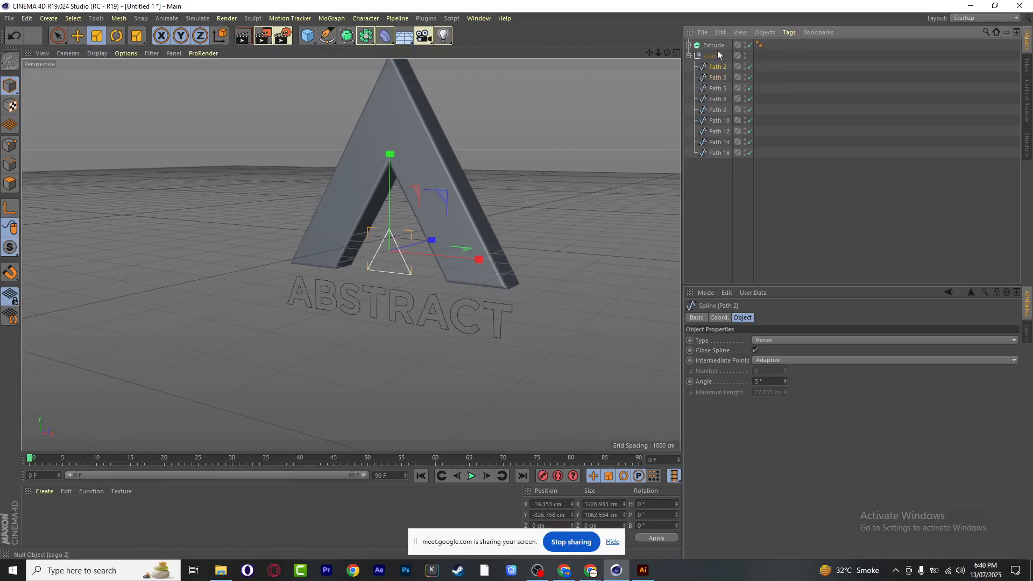
left_click(717, 48)
key("ctrl")
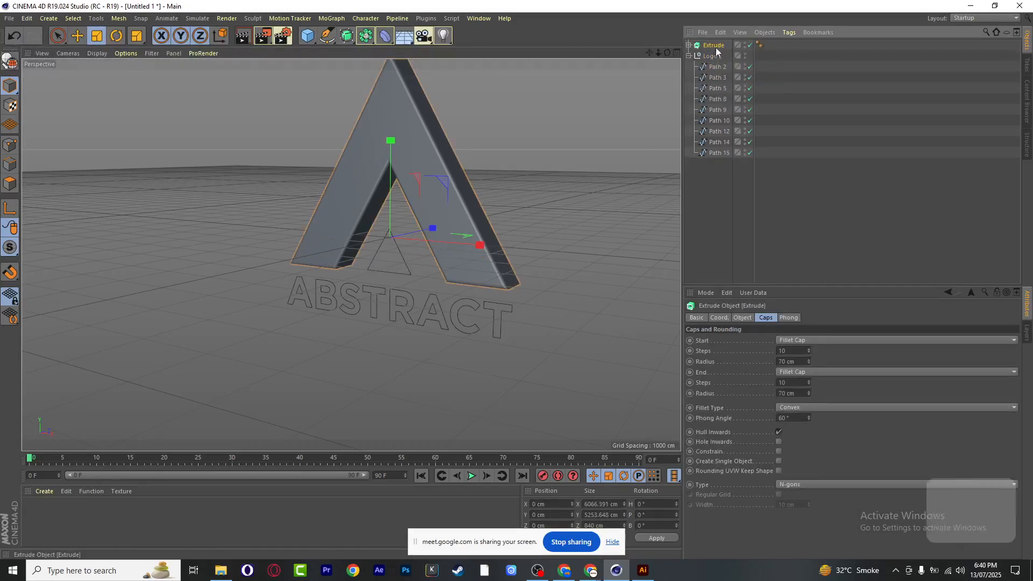
left_click_drag(719, 49, 715, 53, "ctrl")
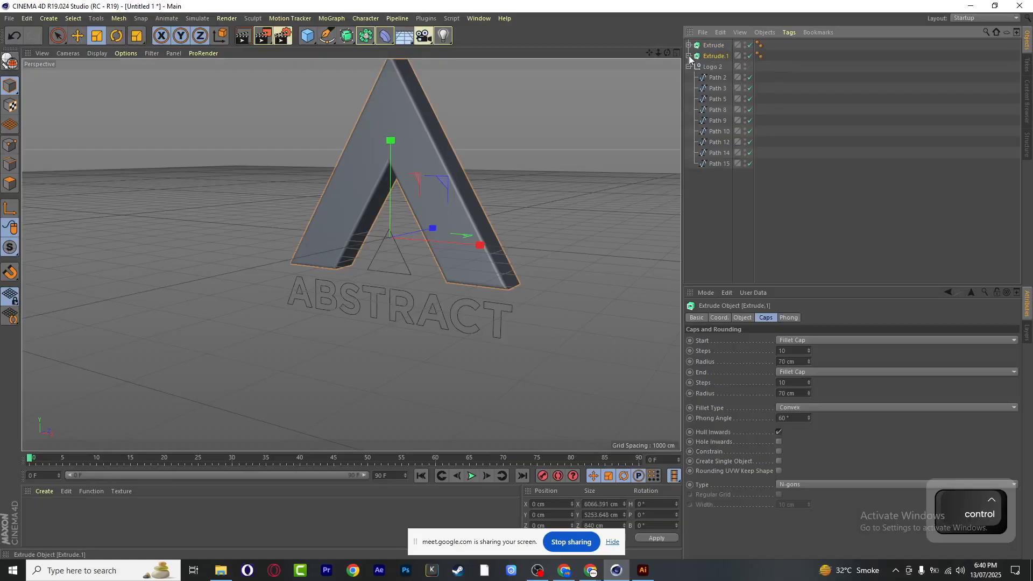
Replace Path 1 inside the duplicated Extrude with Path 2 to extrude the small inner triangle
left_click(689, 56)
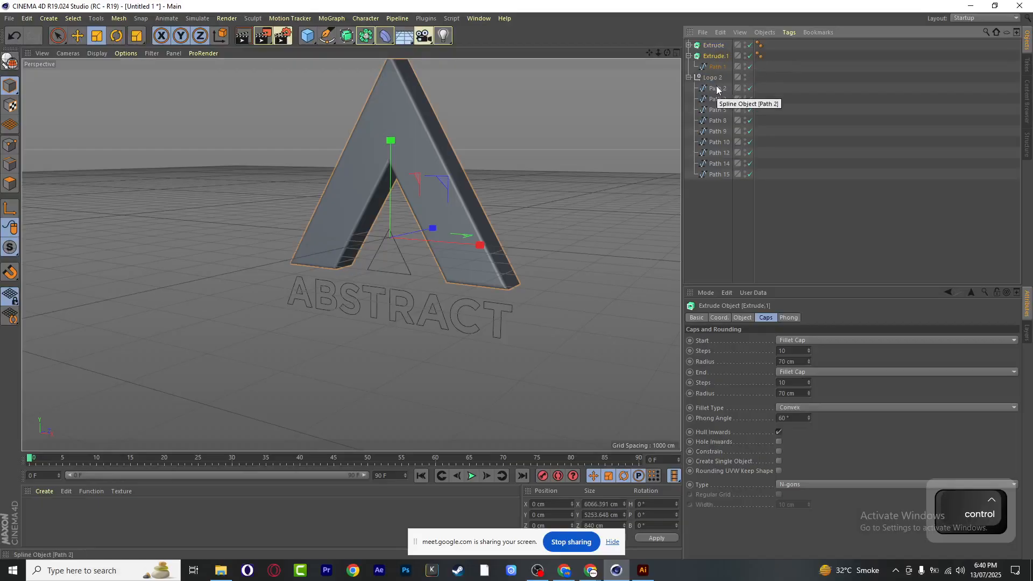
left_click(718, 67)
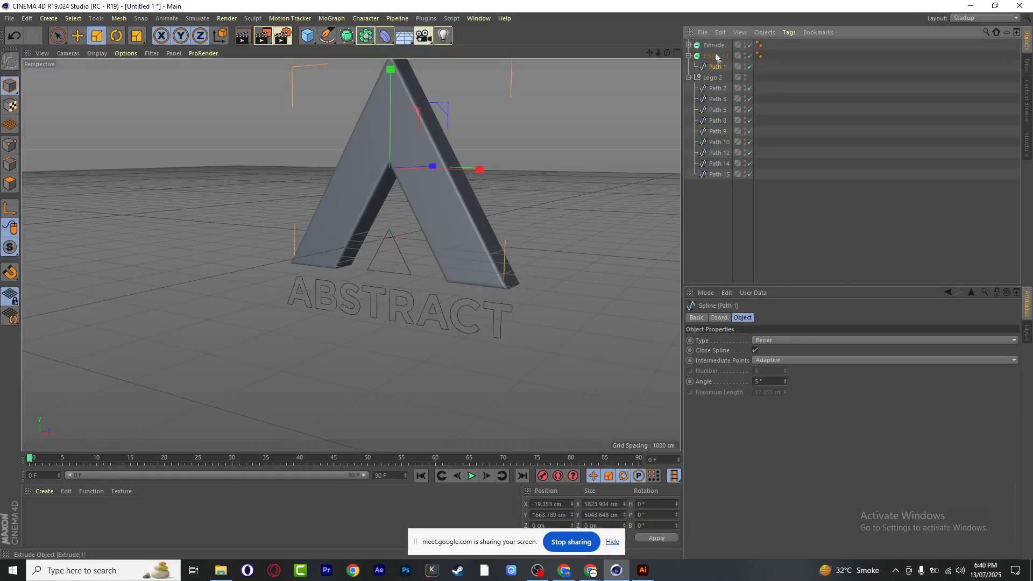
key("Delete")
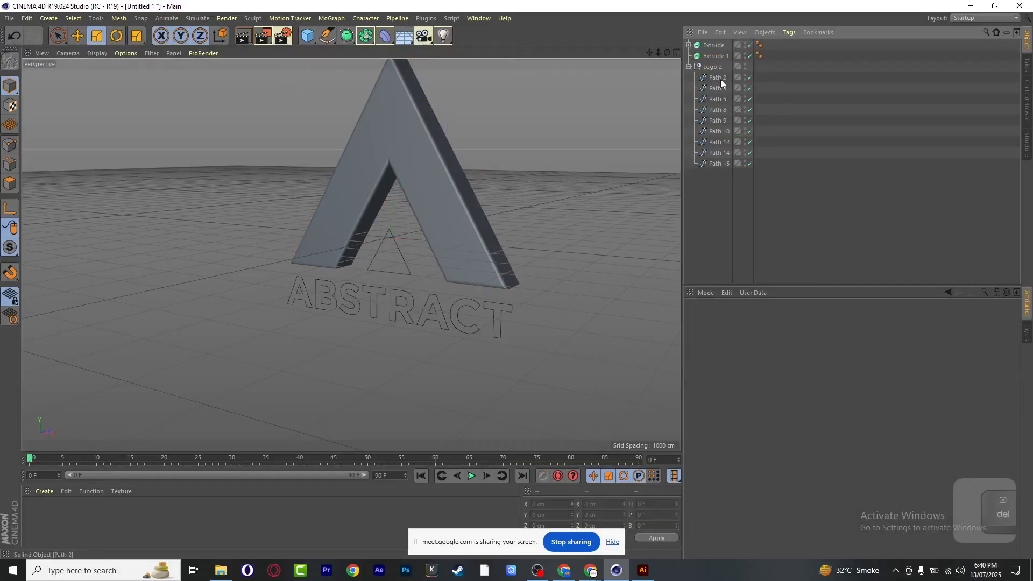
left_click(717, 80)
left_click_drag(718, 79, 718, 53)
left_click(715, 55)
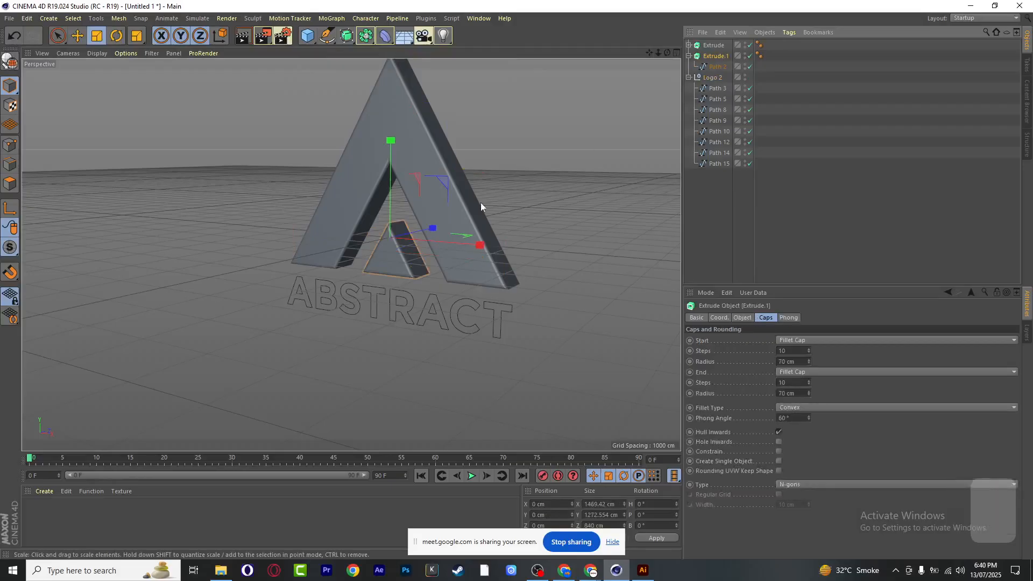
scroll(382, 260, "up", 5)
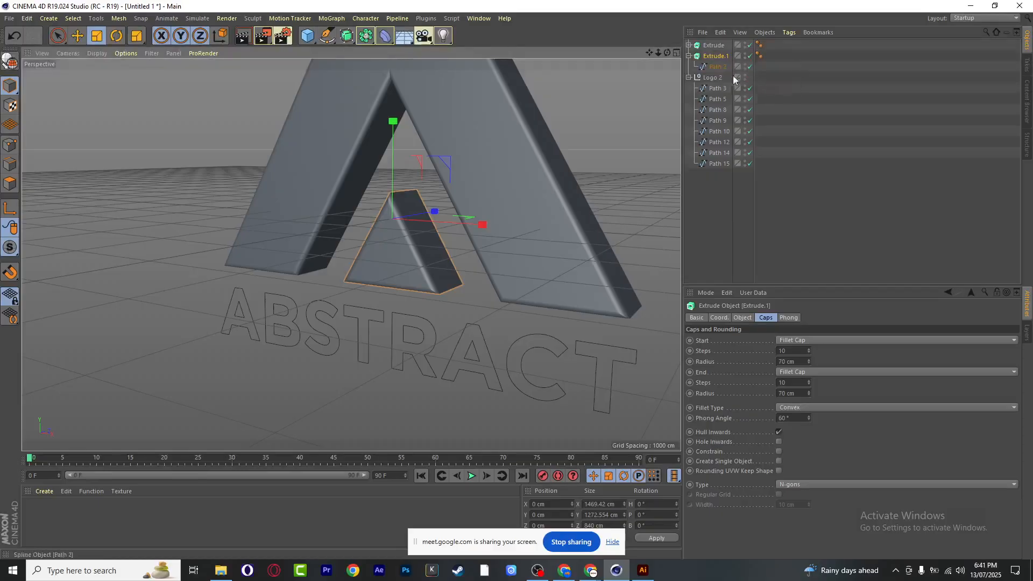
Select Path 3 through Path 15 of the ABSTRACT lettering and add a separate parent Extrude generator to each
left_click(718, 89)
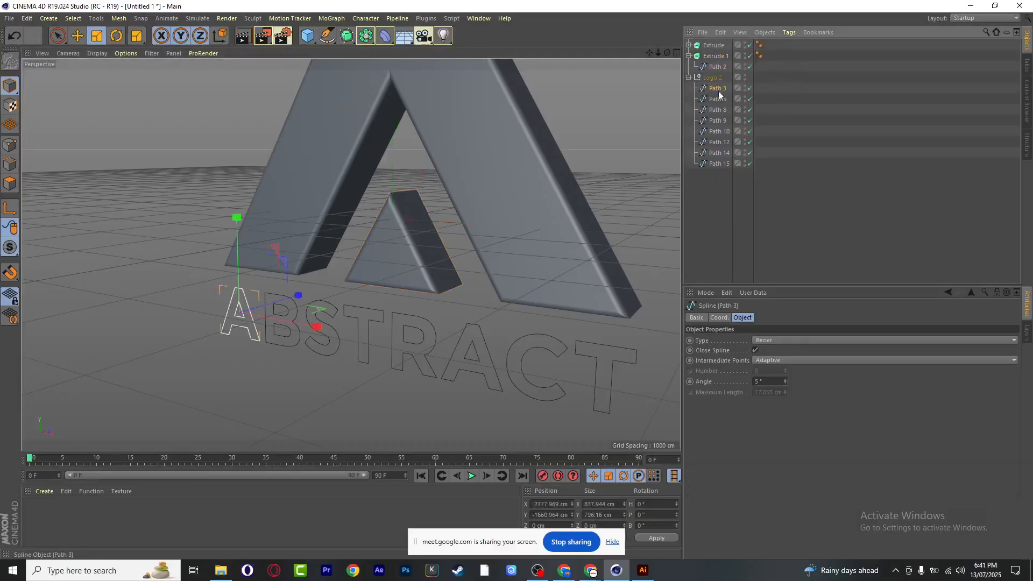
left_click(725, 162, "shift")
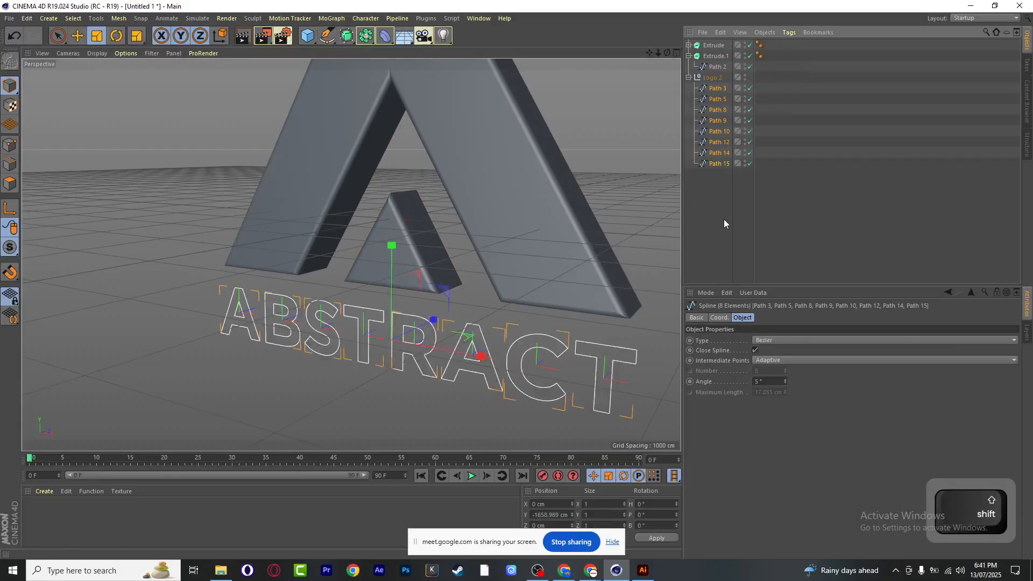
key("alt")
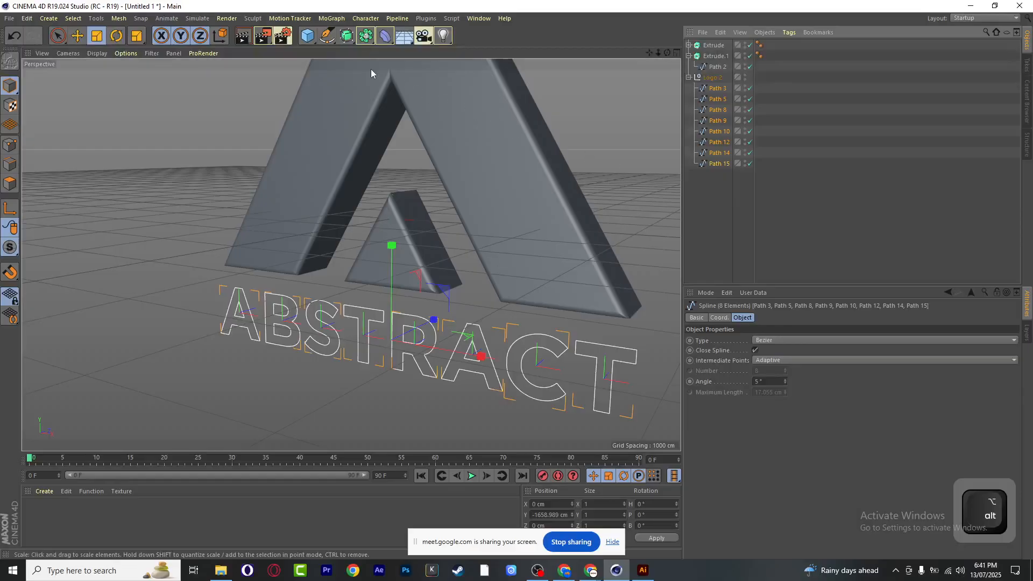
left_click(347, 35)
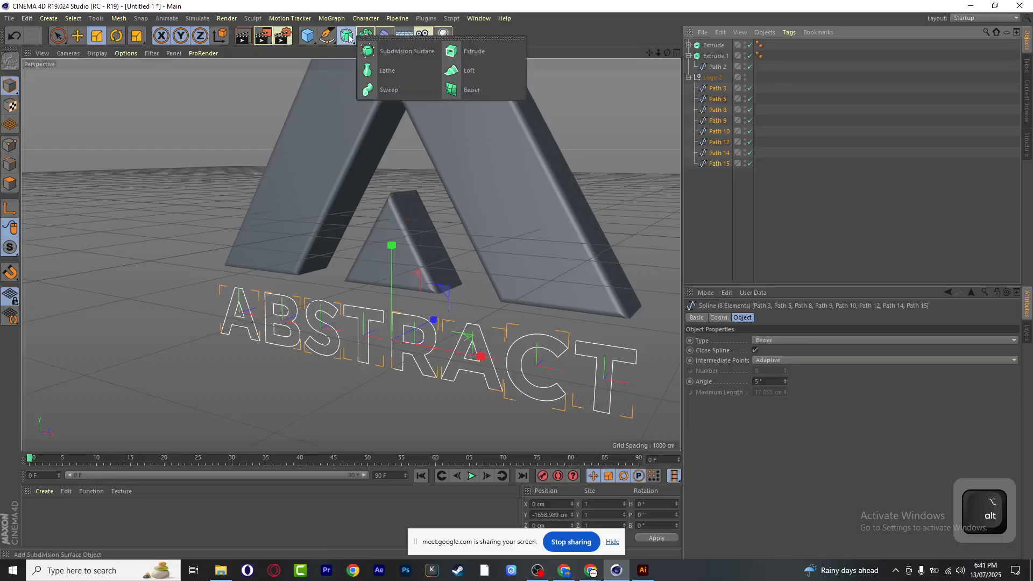
left_click(480, 55, "alt")
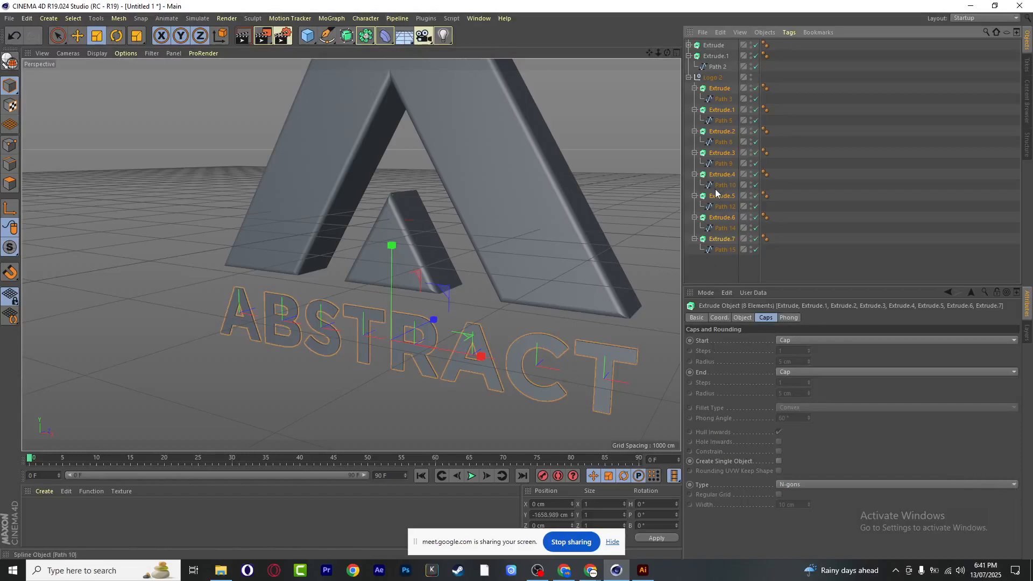
Set the Z extrusion movement of all the ABSTRACT letter Extrudes to 700 cm
left_click(743, 318)
left_click(833, 341)
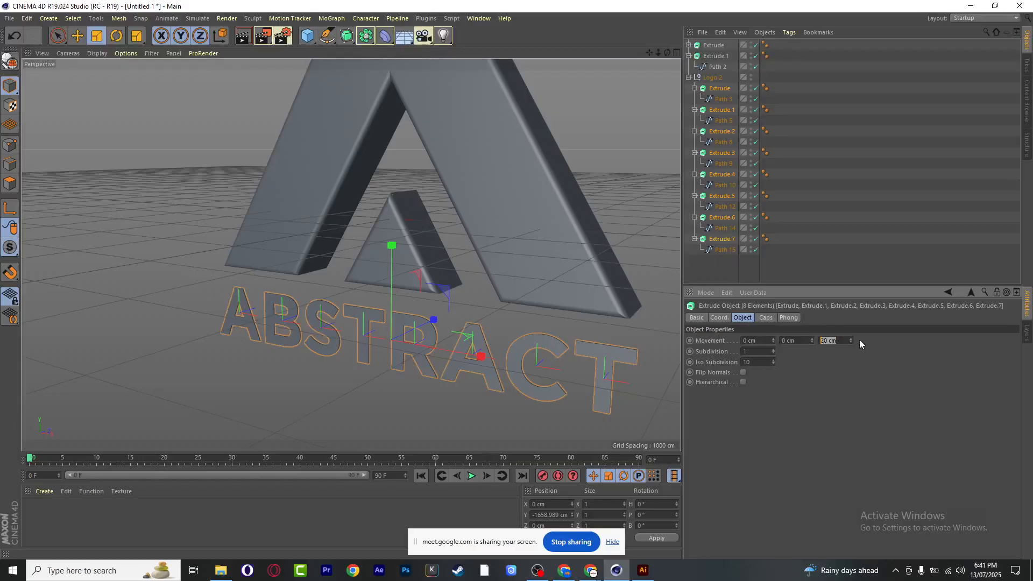
type("700")
key("Return")
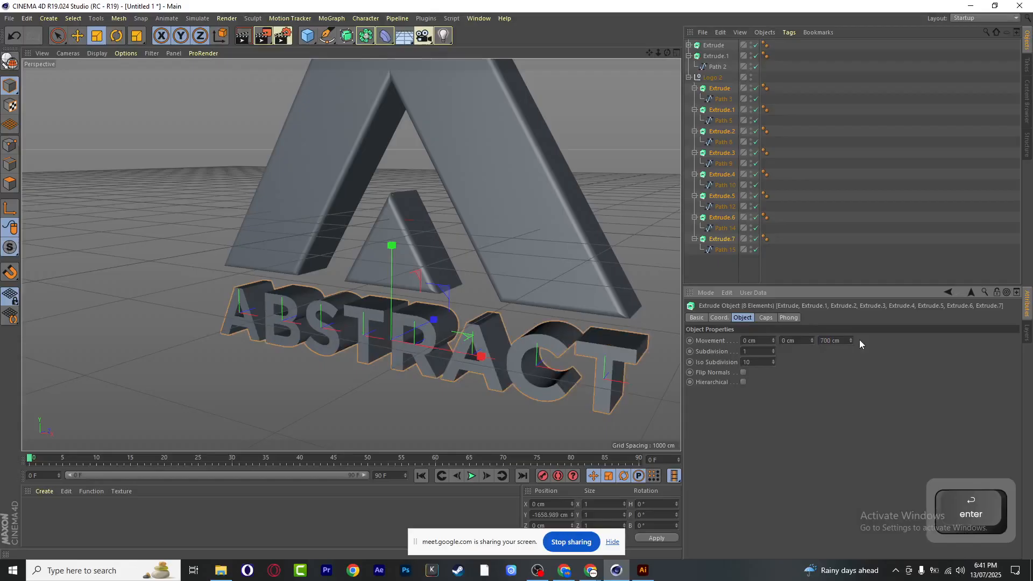
Set the start cap of the letter Extrudes to Fillet Cap with 5 steps
left_click(766, 318)
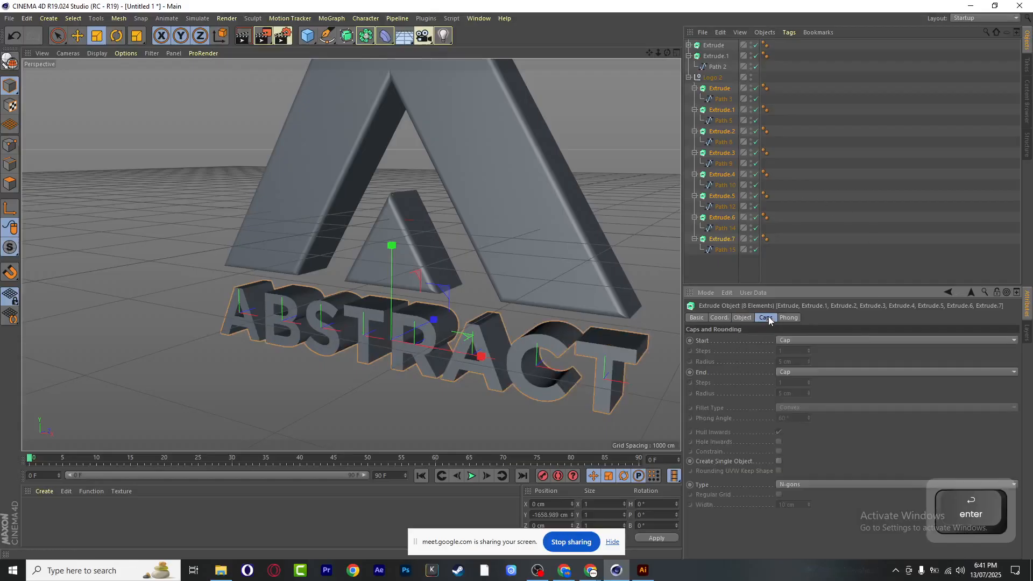
left_click(791, 341)
left_click(798, 377)
left_click(791, 350)
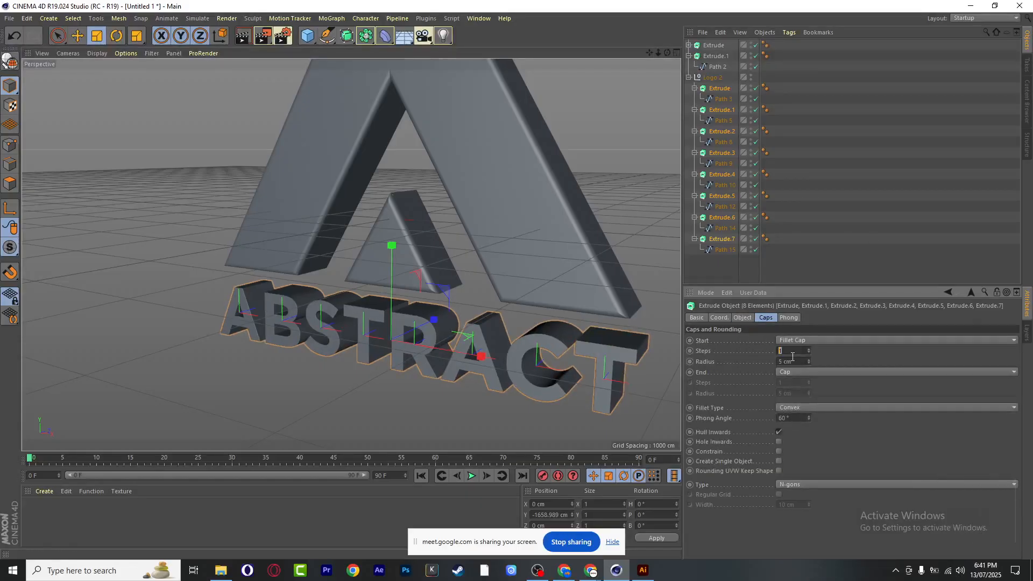
type("10")
key("Return")
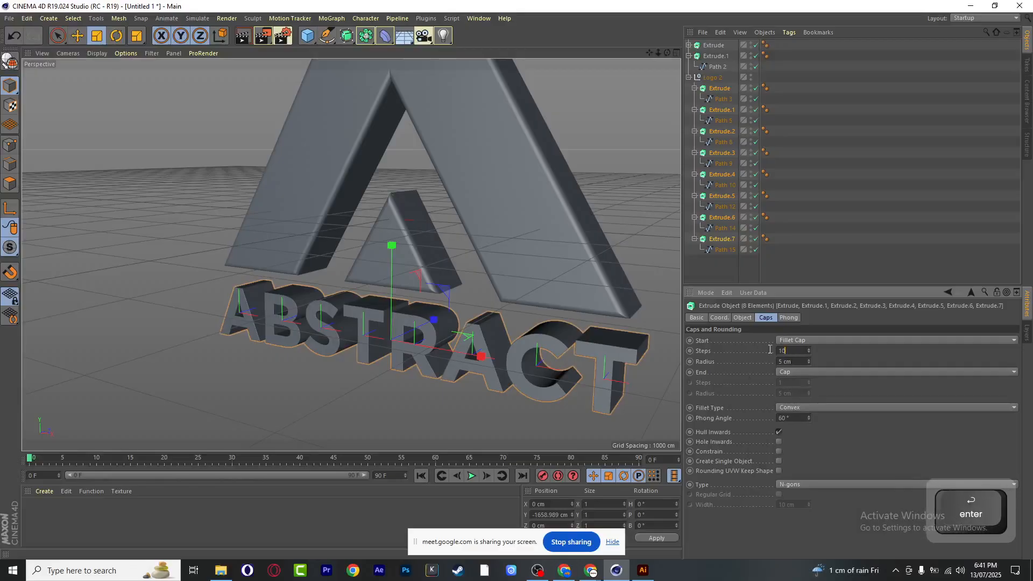
left_click_drag(770, 350, 732, 345)
type("5")
key("Return")
Set the end cap of the letter Extrudes to Fillet Cap with 5 steps
left_click(790, 374)
left_click(793, 417)
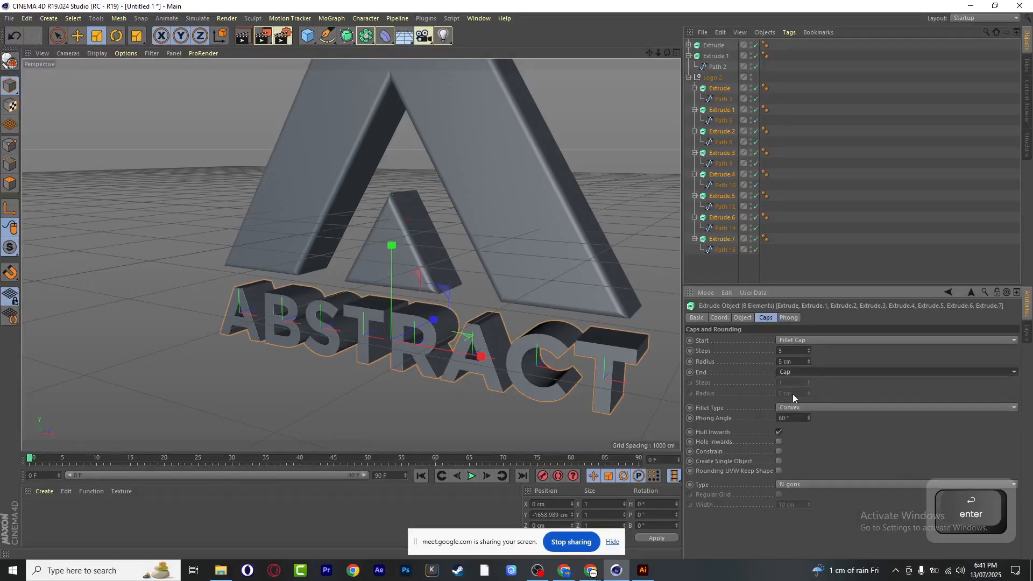
left_click(792, 373)
left_click(793, 388)
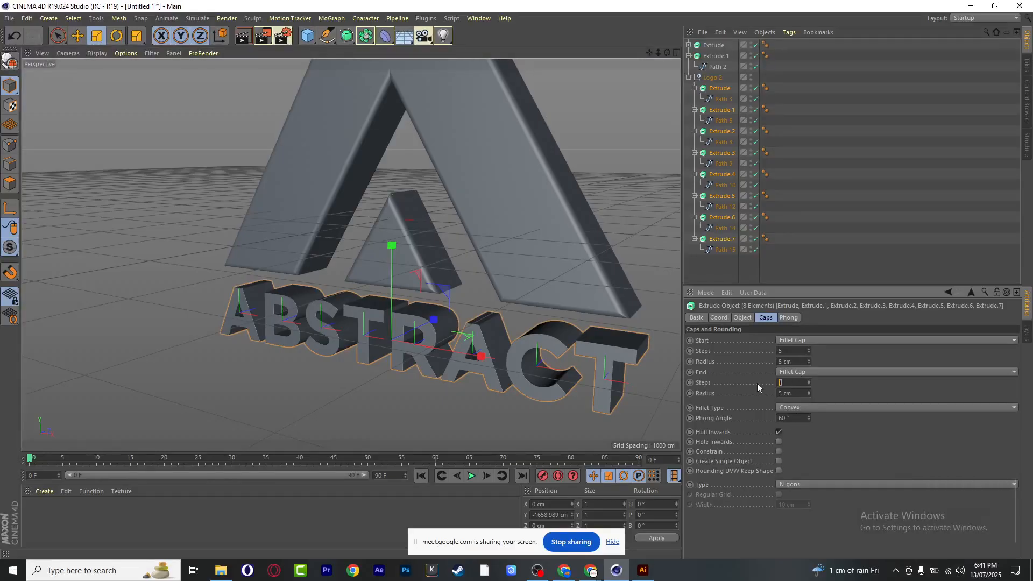
type("5")
key("Return")
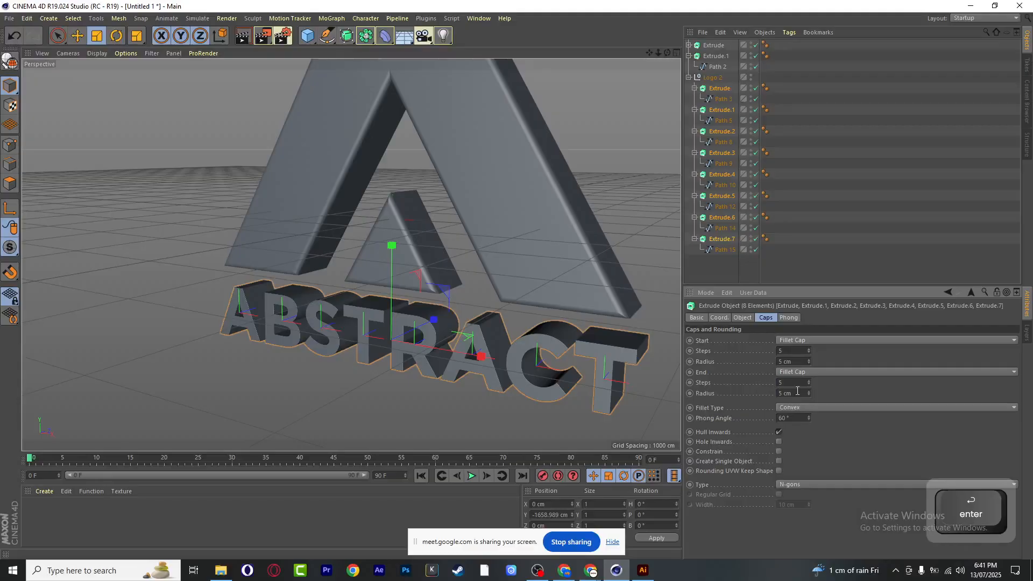
Try a fillet radius of 70 cm on the end and start caps of the letter Extrudes
left_click(798, 392)
type("70")
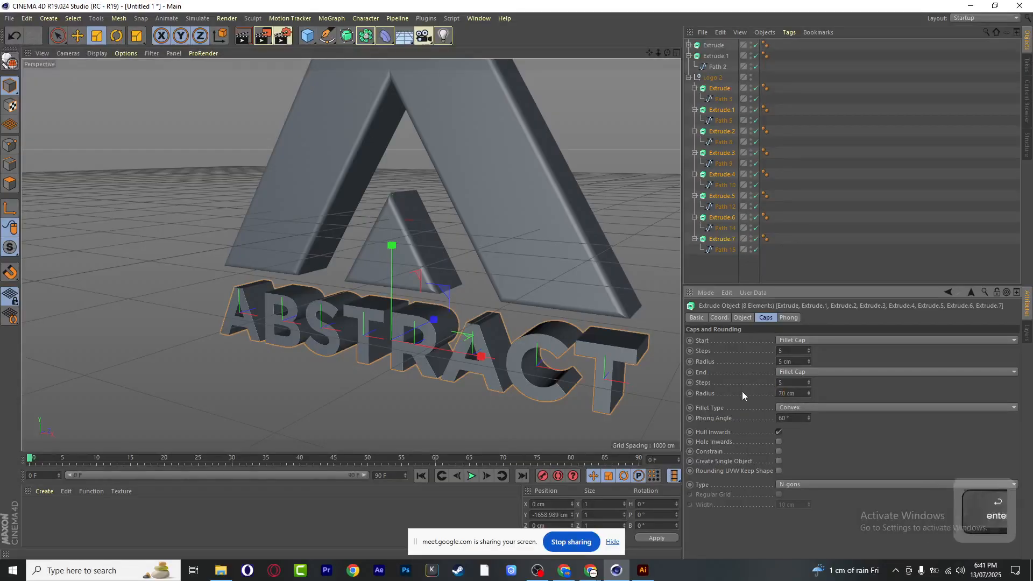
key("Return")
left_click(797, 362)
type("70")
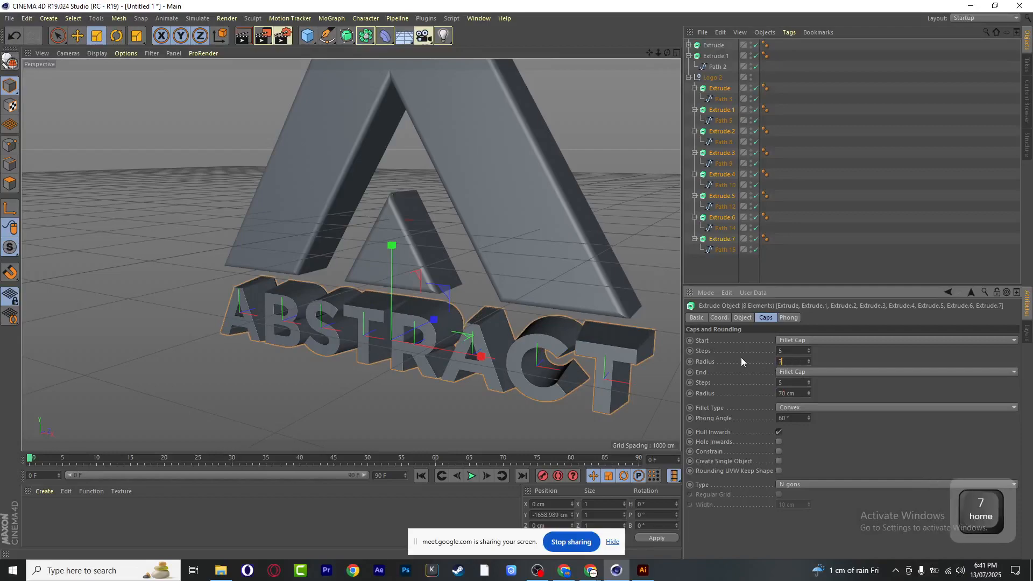
key("Return")
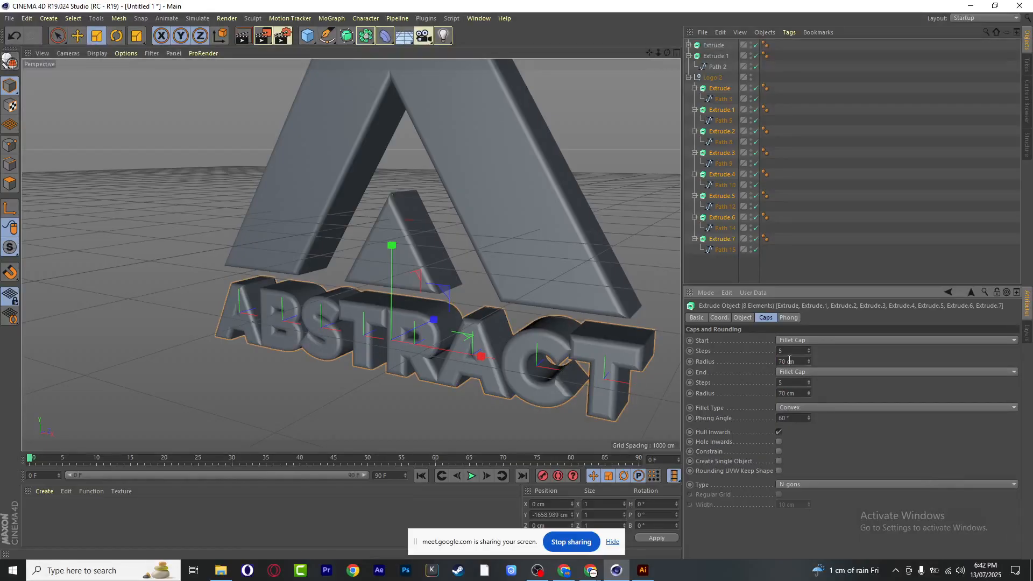
Set the fillet radius of the letters' start and end caps to 30 cm and deselect the Extrudes
left_click_drag(799, 361, 738, 362)
type("30")
key("Return")
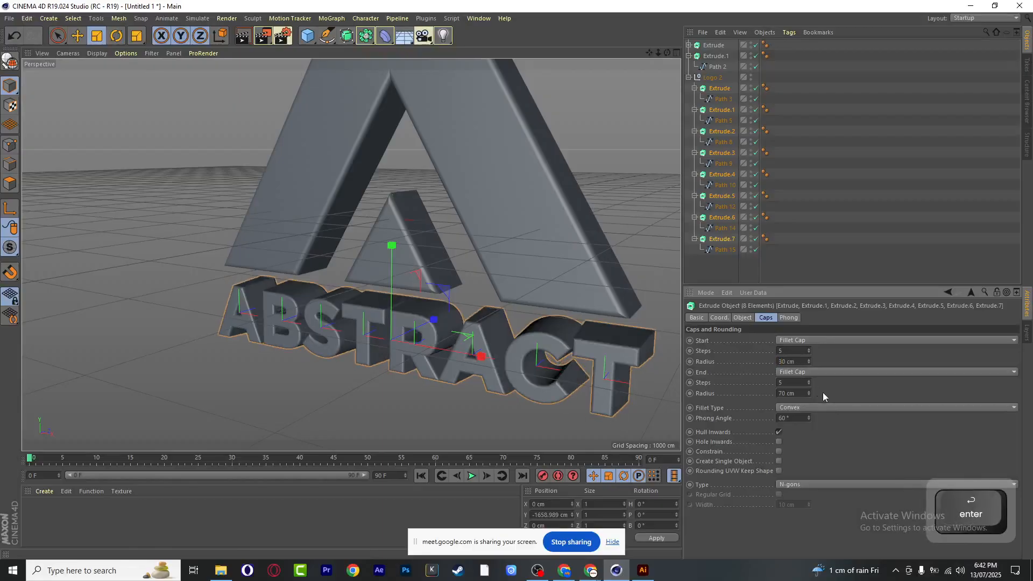
left_click_drag(807, 392, 694, 383)
type("30")
key("Return")
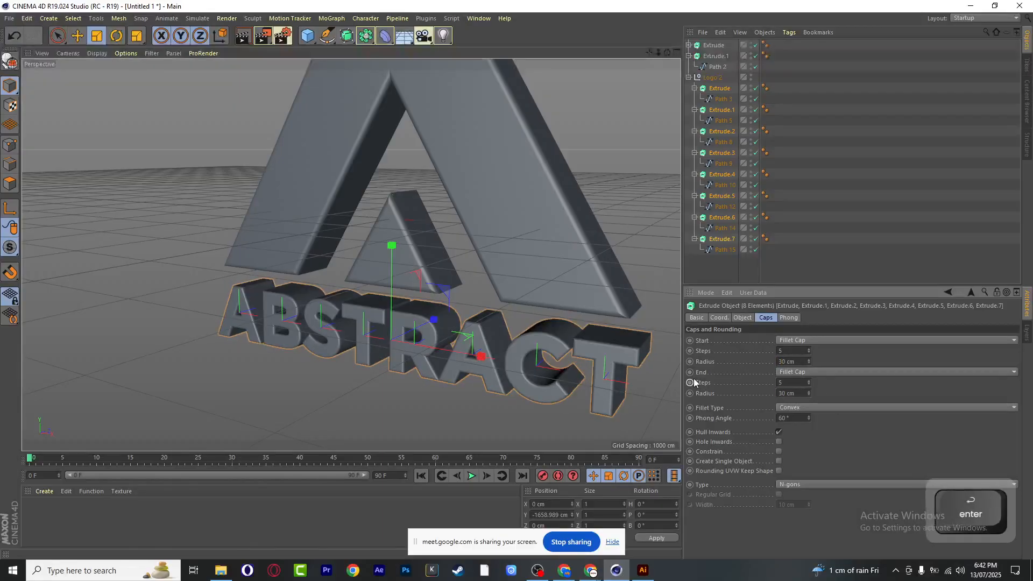
scroll(427, 358, "down", 3)
scroll(427, 358, "up", 3)
scroll(427, 358, "down", 3)
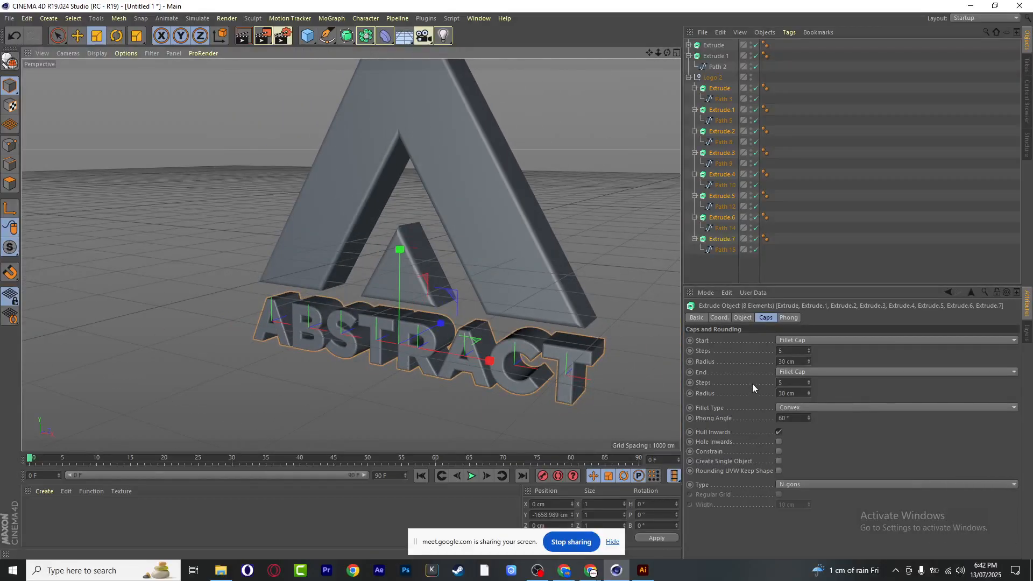
left_click(870, 196)
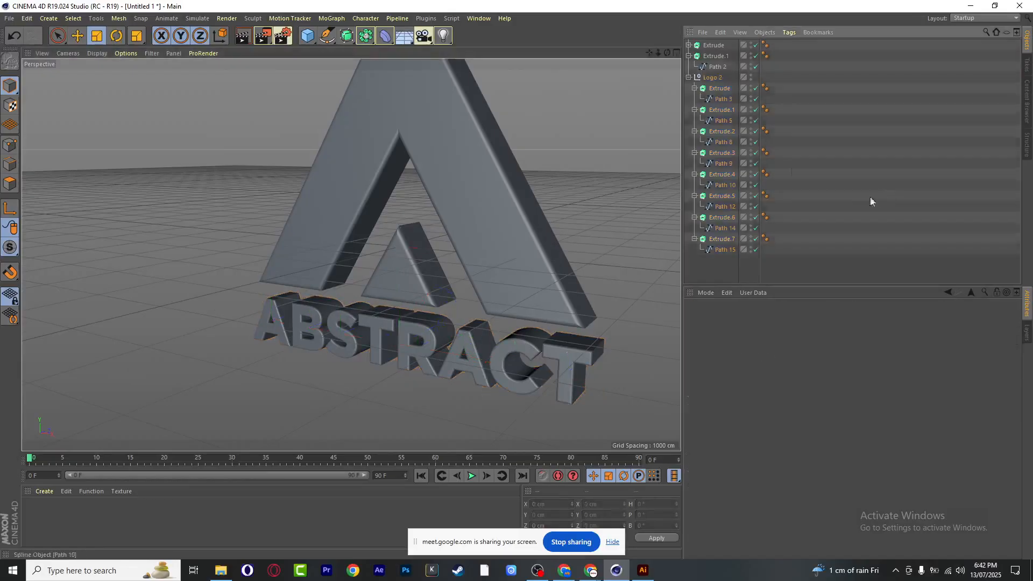
Move the large letter's and the triangle's Extrude objects into the Logo 2 null, then collapse the group
left_click(712, 46)
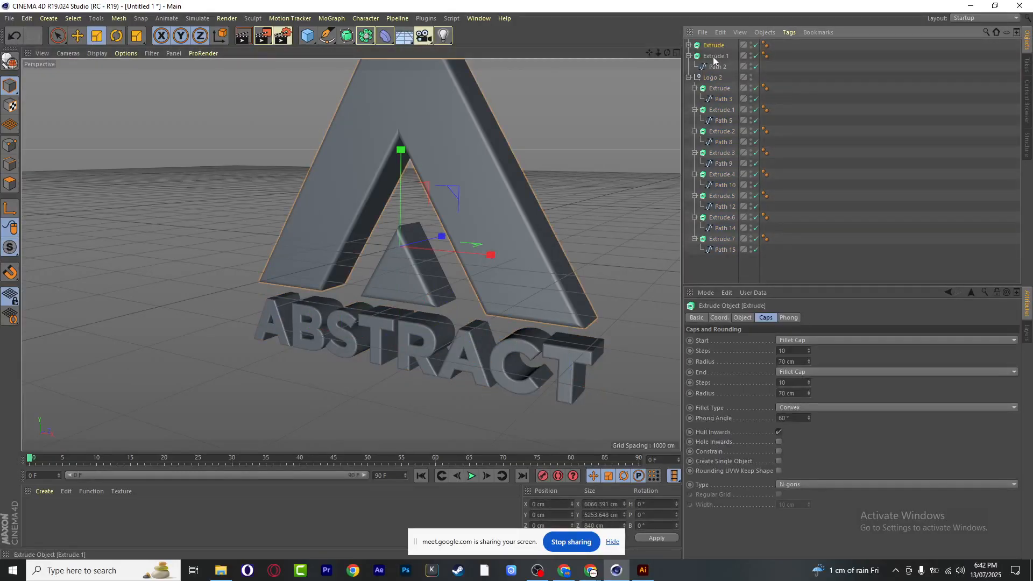
left_click_drag(712, 57, 715, 79, "shift")
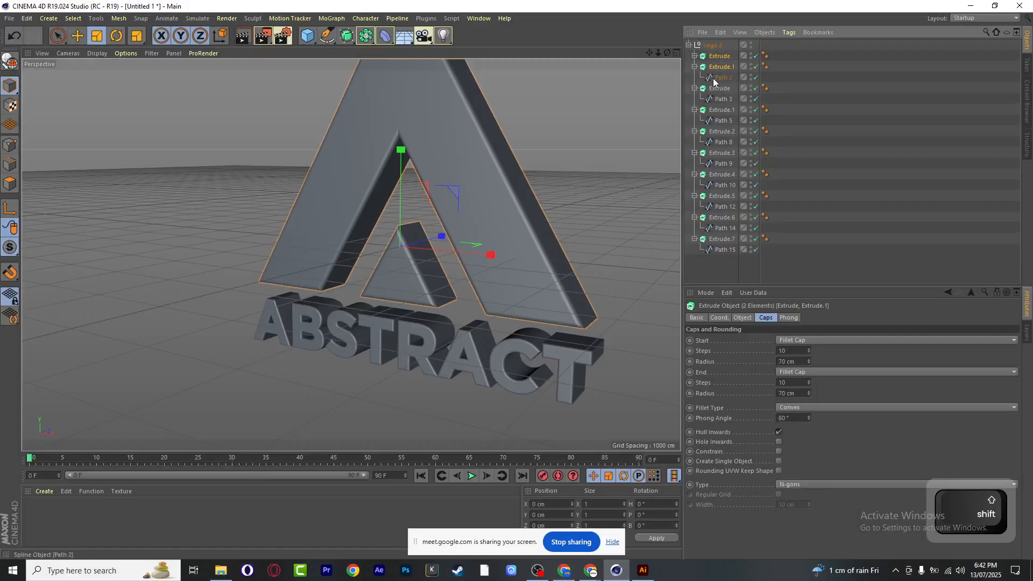
left_click(689, 45)
left_click(711, 46)
left_click(727, 148)
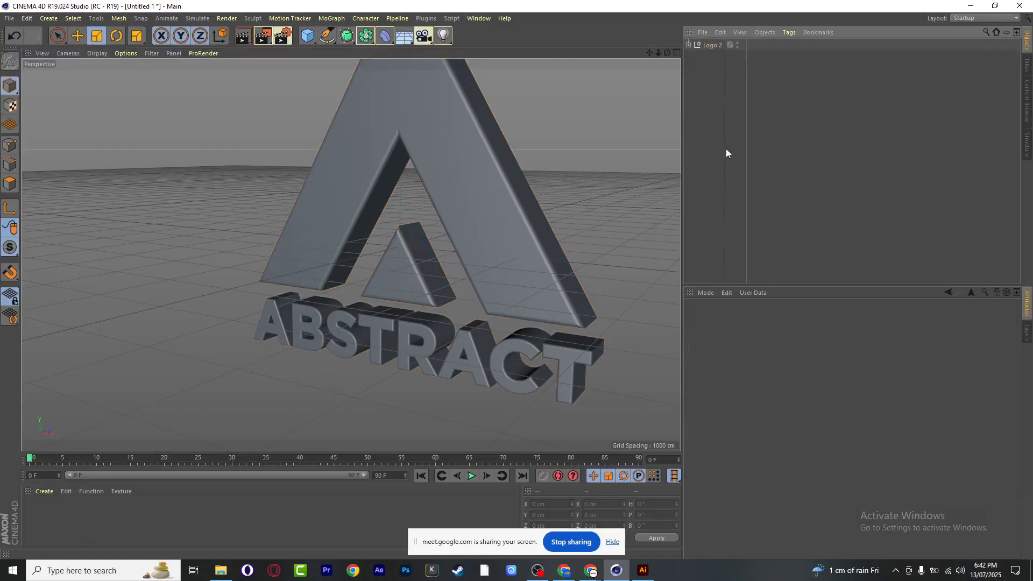
Select the Logo 2 null, show its coordinate properties, and inspect the complete 3D logo
left_click(712, 46)
left_click(720, 318)
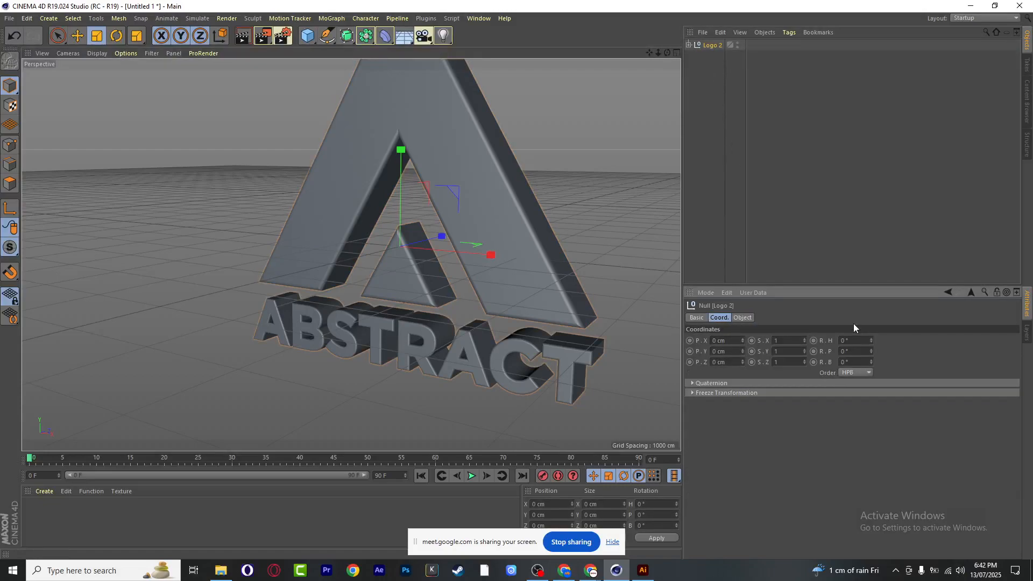
scroll(622, 291, "down", 3)
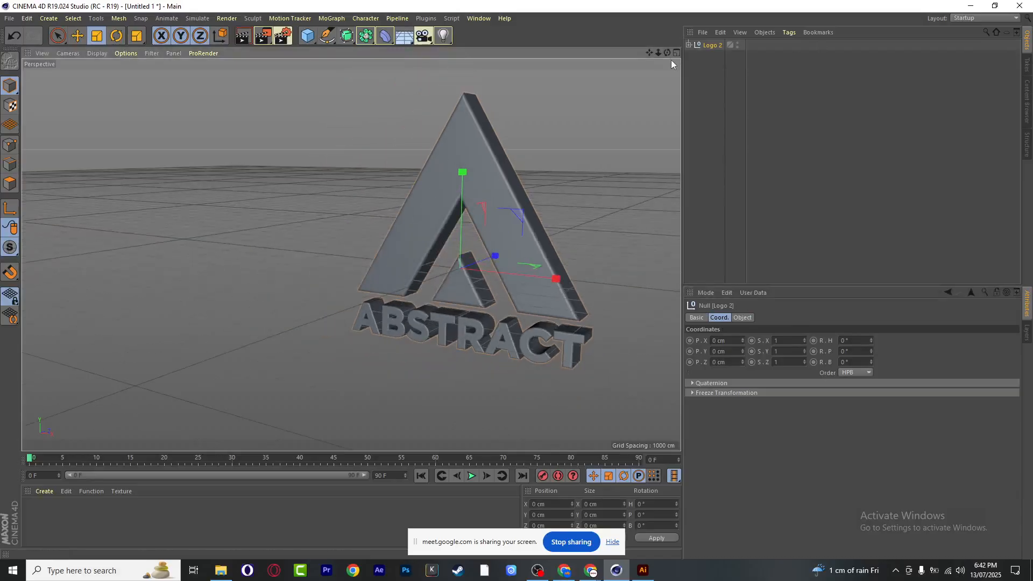
scroll(582, 360, "up", 5)
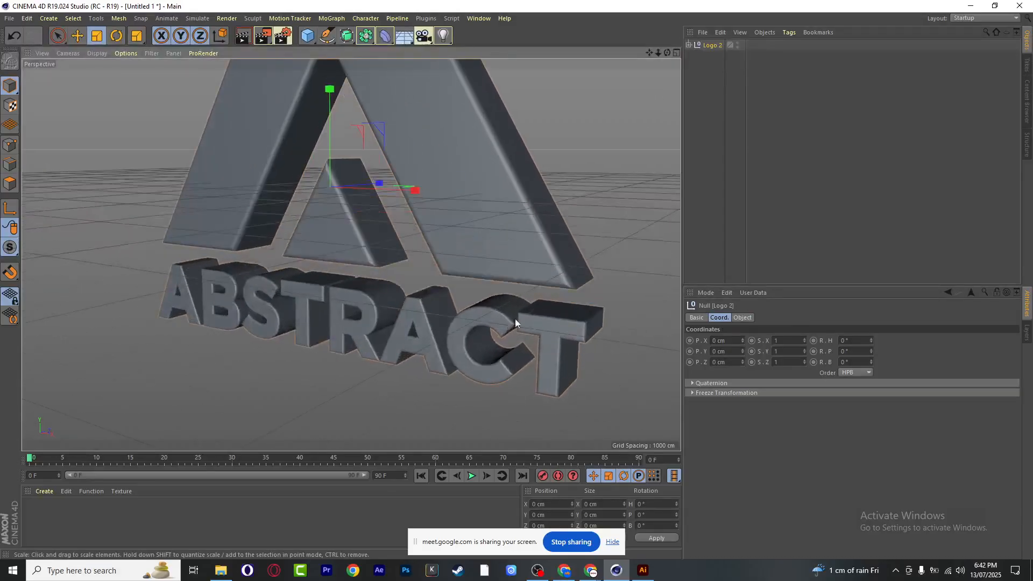
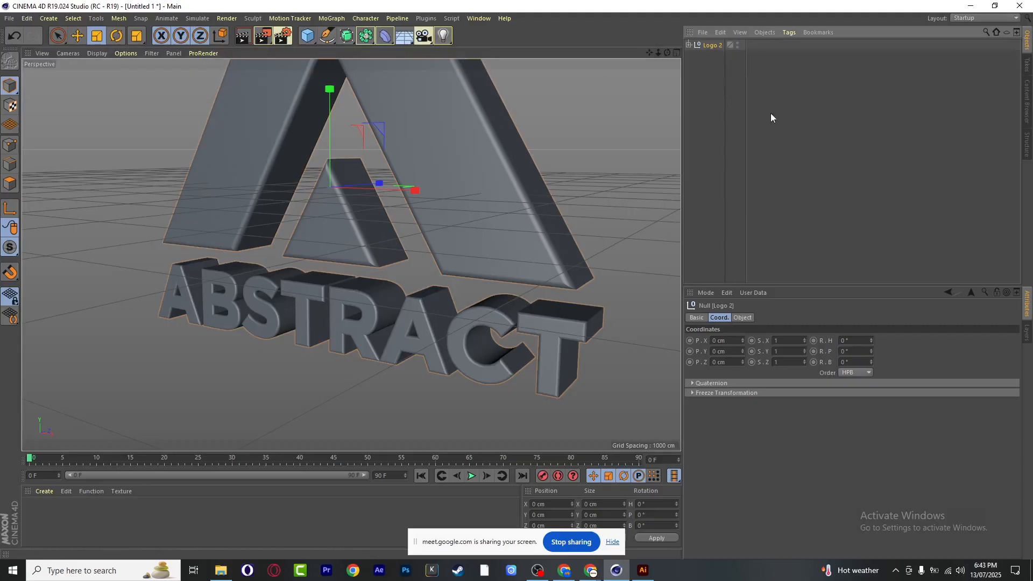
Add a standard Camera object to the scene and make it the active view in the viewport
left_click(425, 36)
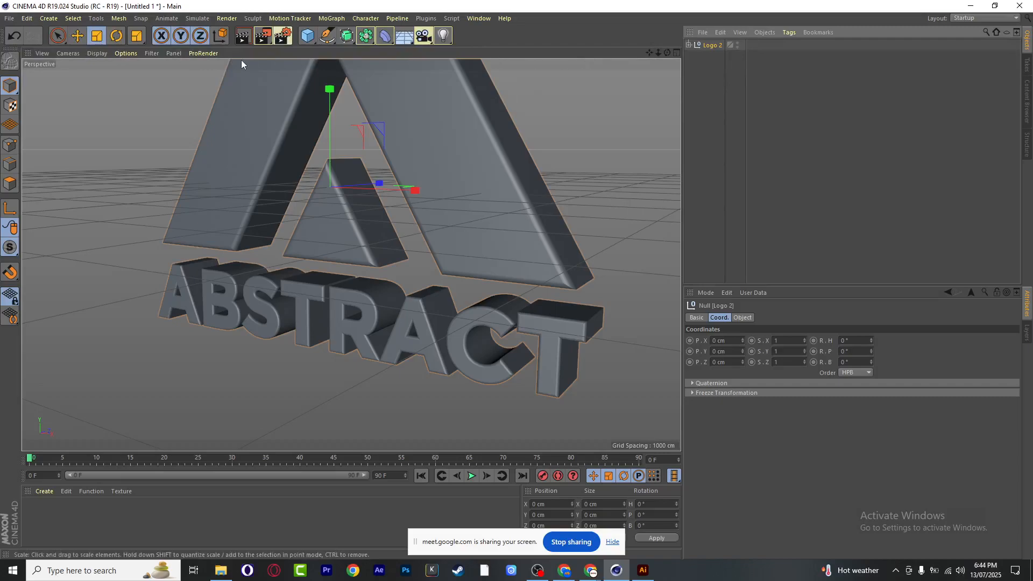
left_click(422, 37)
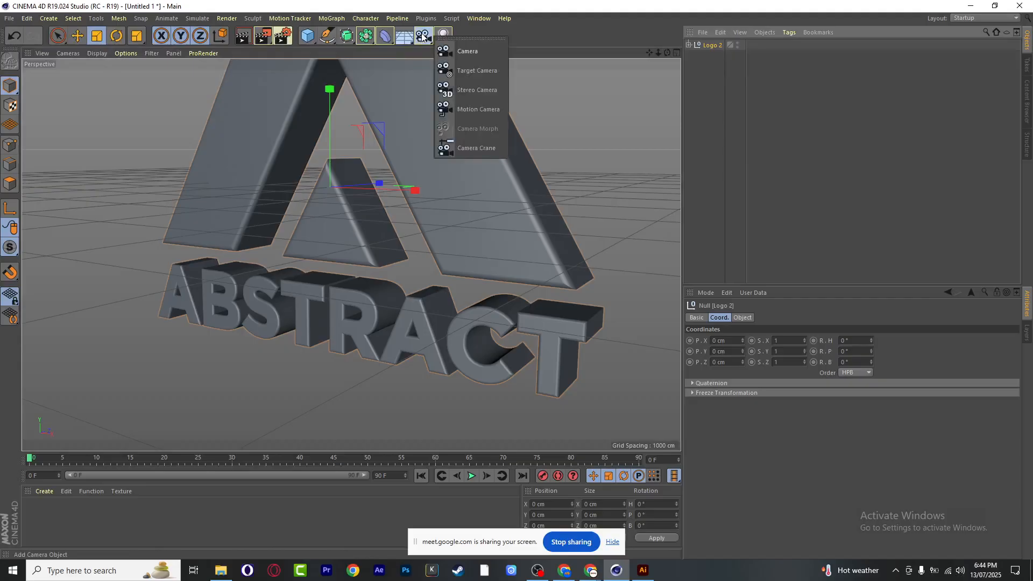
left_click(53, 20)
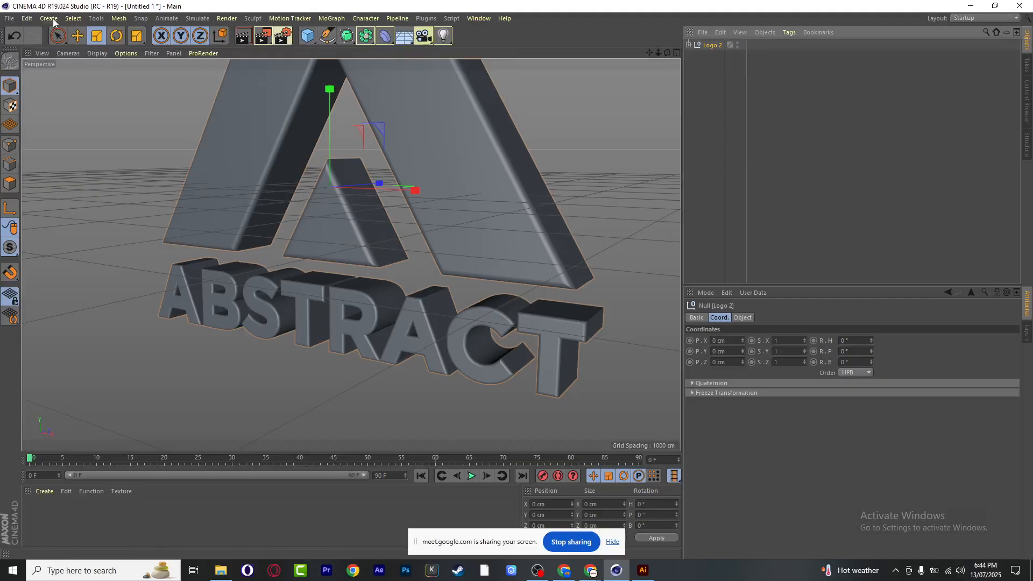
left_click(53, 20)
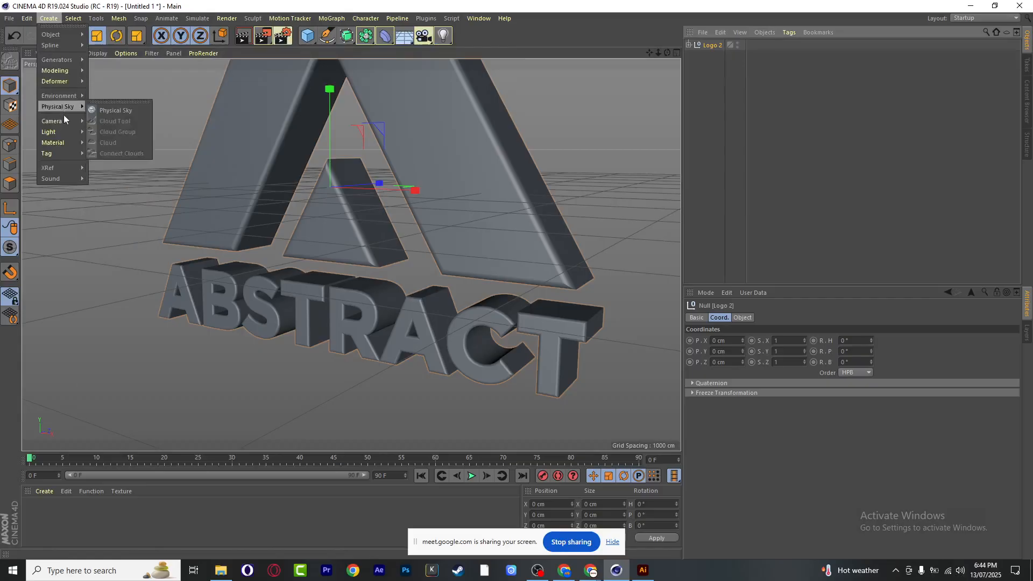
mouse_move(62, 124)
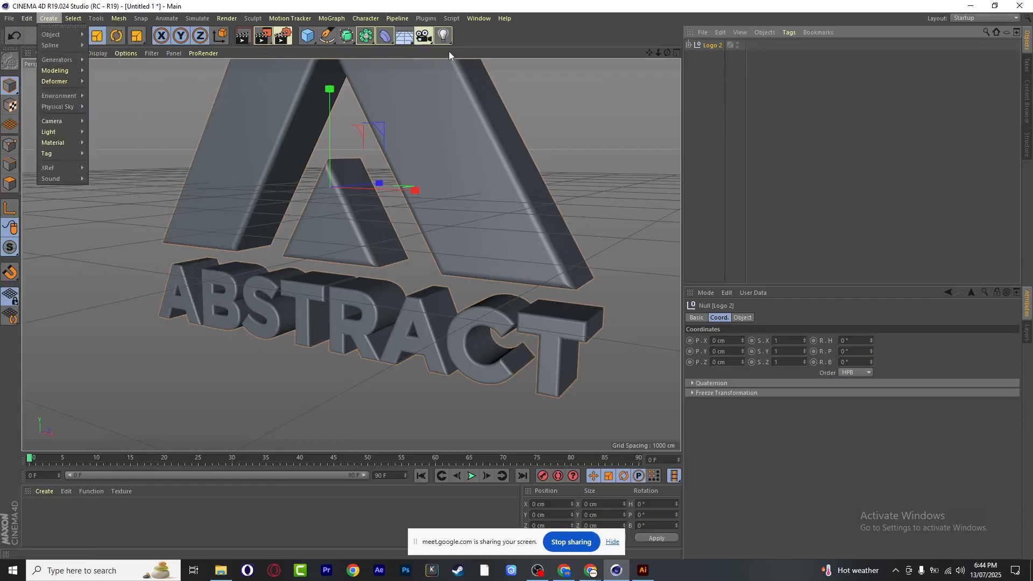
left_click(503, 32)
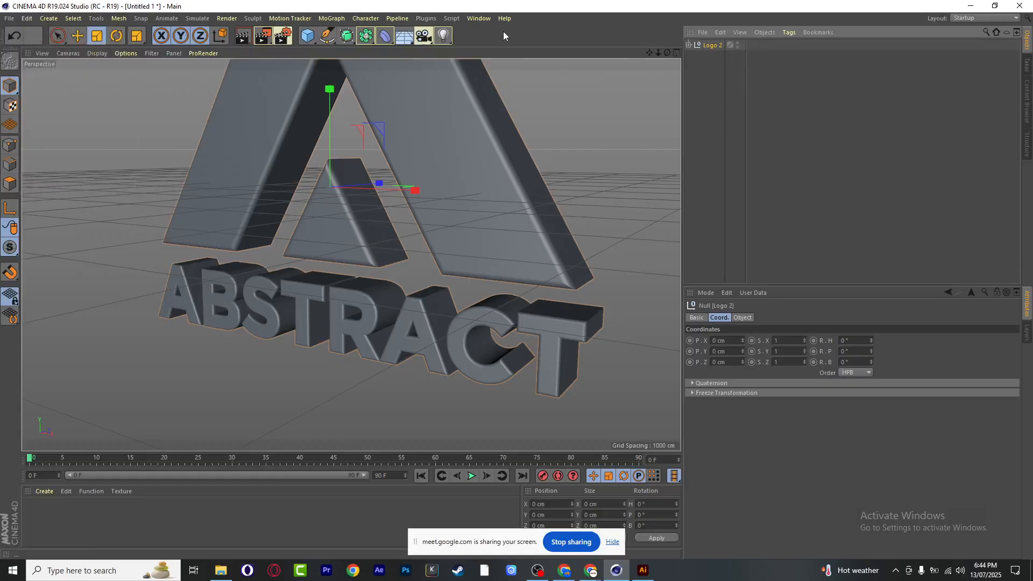
left_click(425, 36)
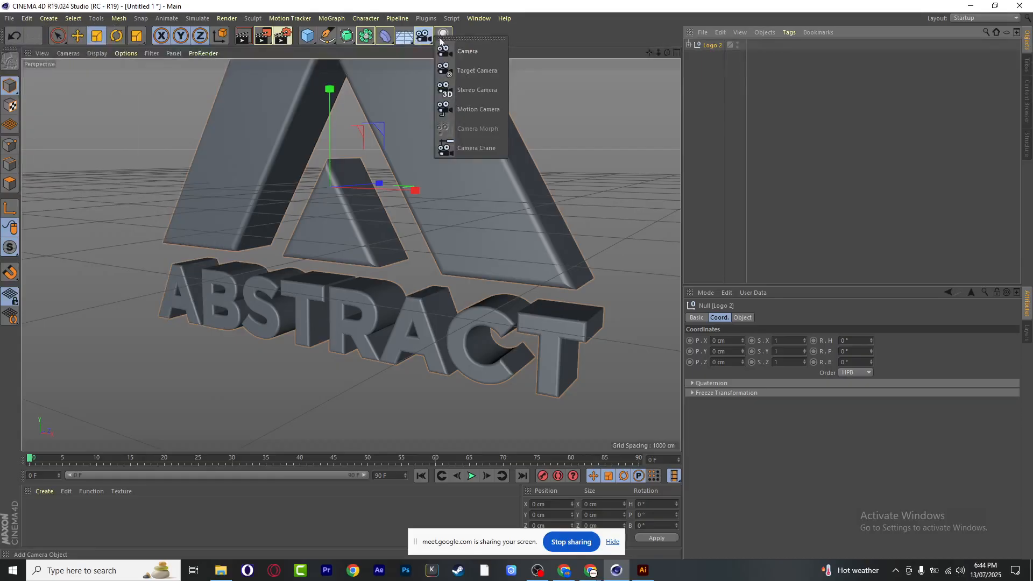
left_click(474, 53)
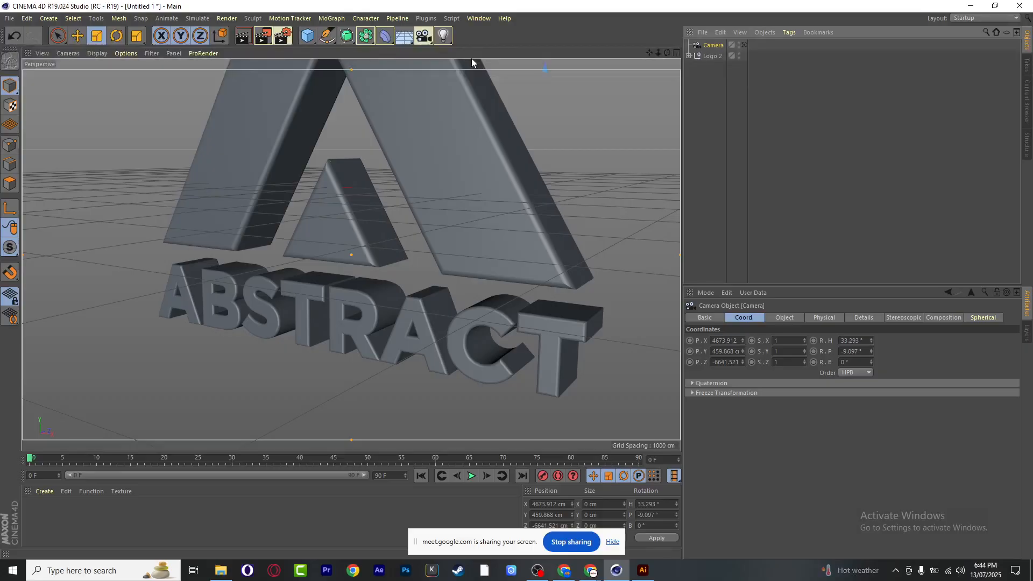
left_click(744, 45)
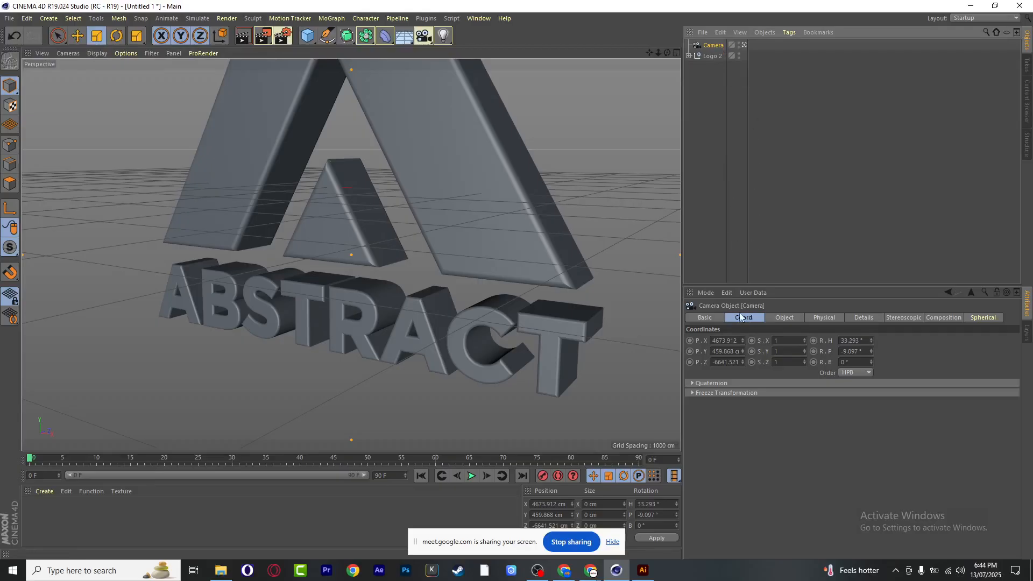
Set the camera's X, Y and Z position coordinates to 0 cm
left_click(727, 342)
type("0")
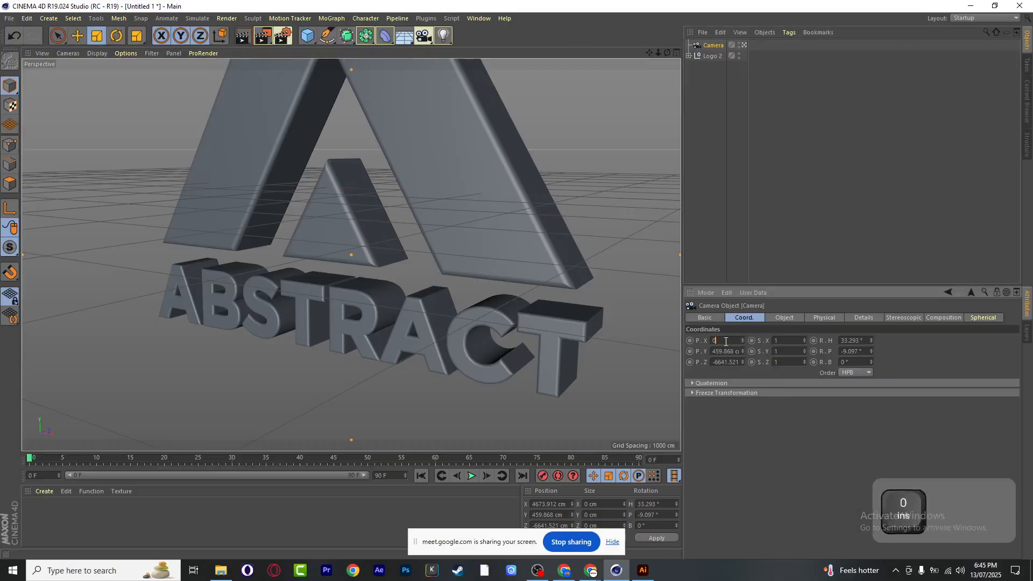
key("Tab")
type("0")
key("Tab")
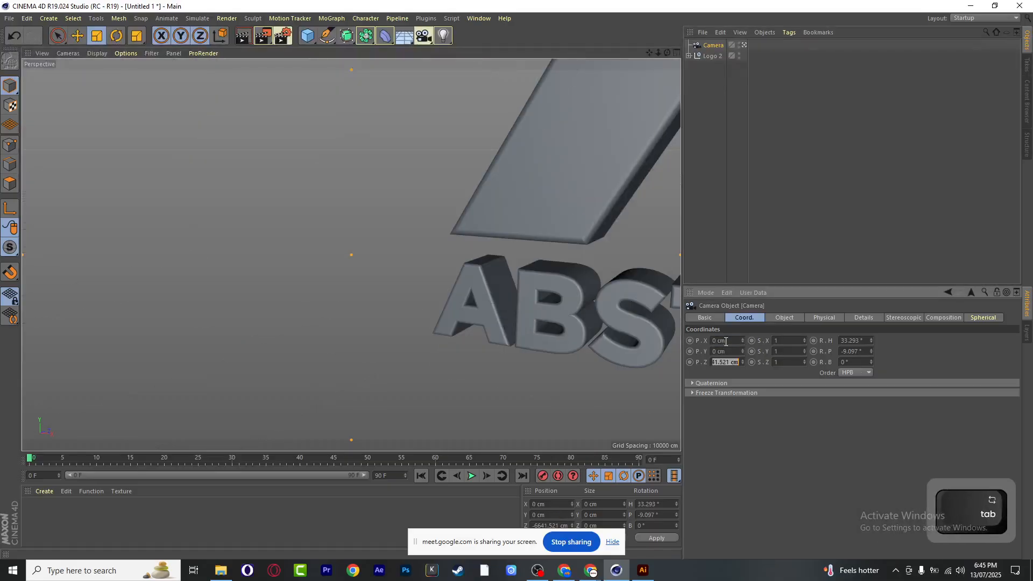
type("0")
key("Tab")
Set the camera's heading and pitch rotation to 0°
key("Tab")
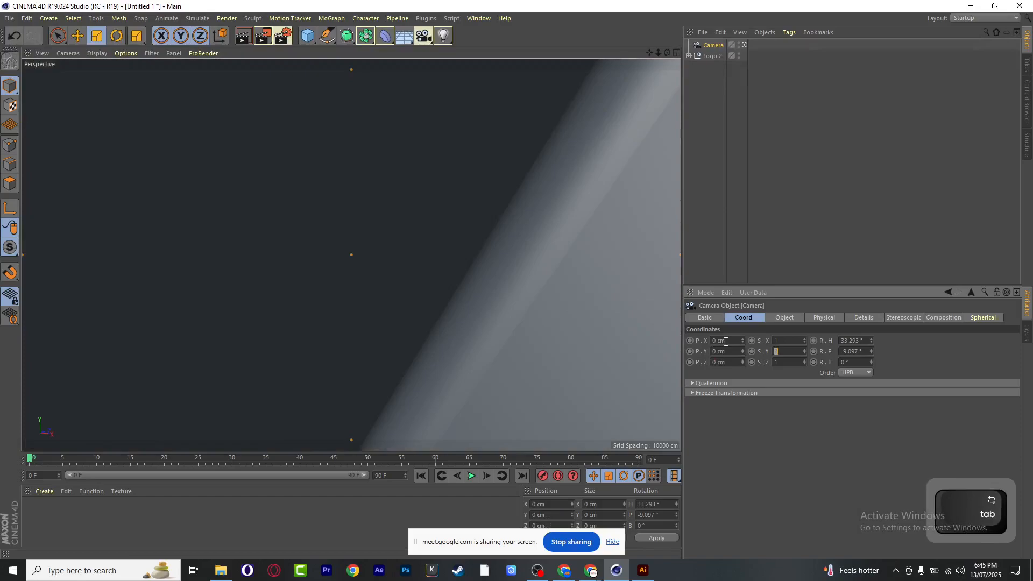
key("Tab")
key("Tab")
type("0")
key("Tab")
type("0")
key("Tab")
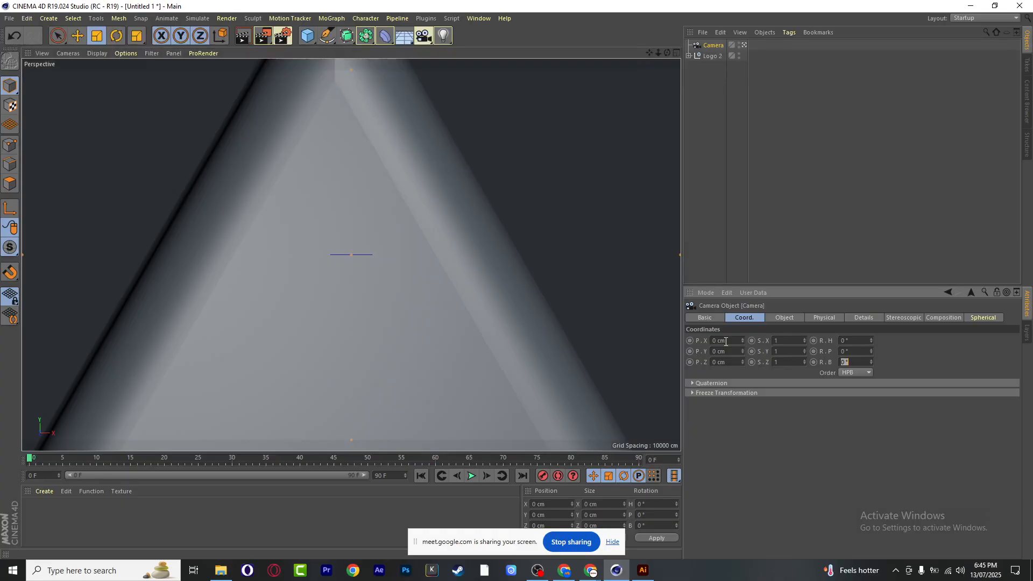
In the Top view, move the camera straight back along Z to about -22470 cm to frame the whole logo
left_click(677, 53)
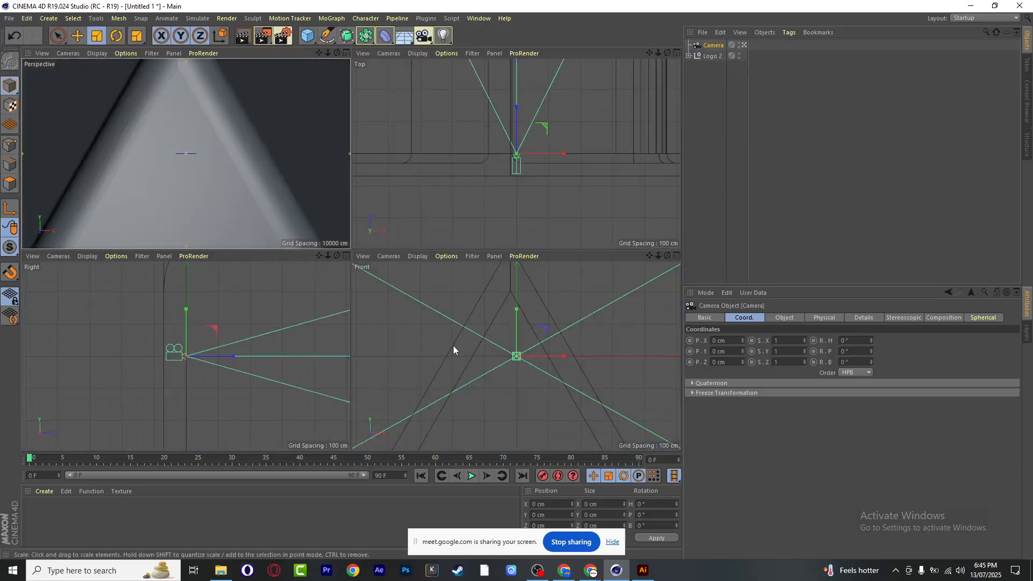
scroll(554, 168, "down", 5)
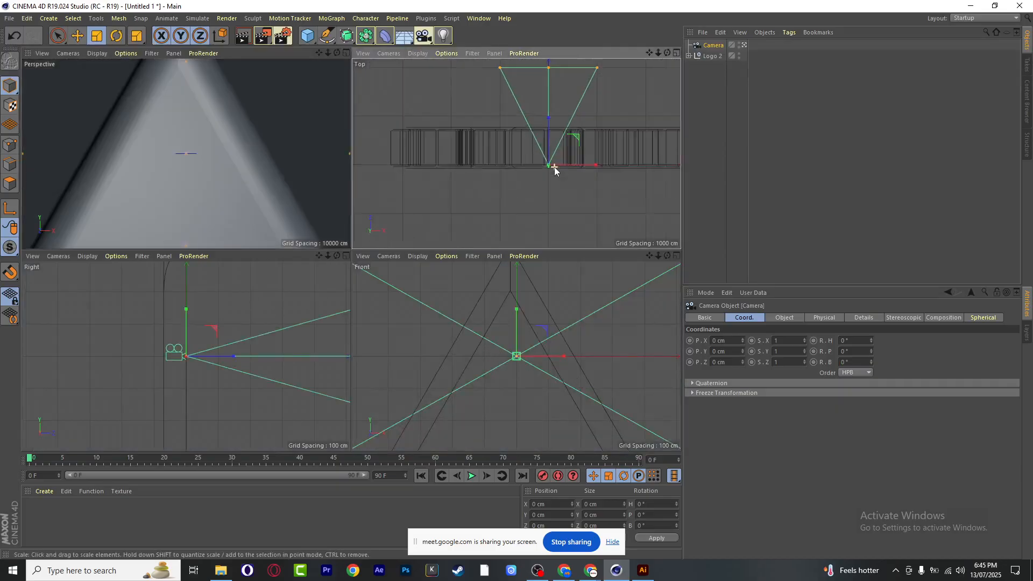
scroll(554, 167, "down", 3)
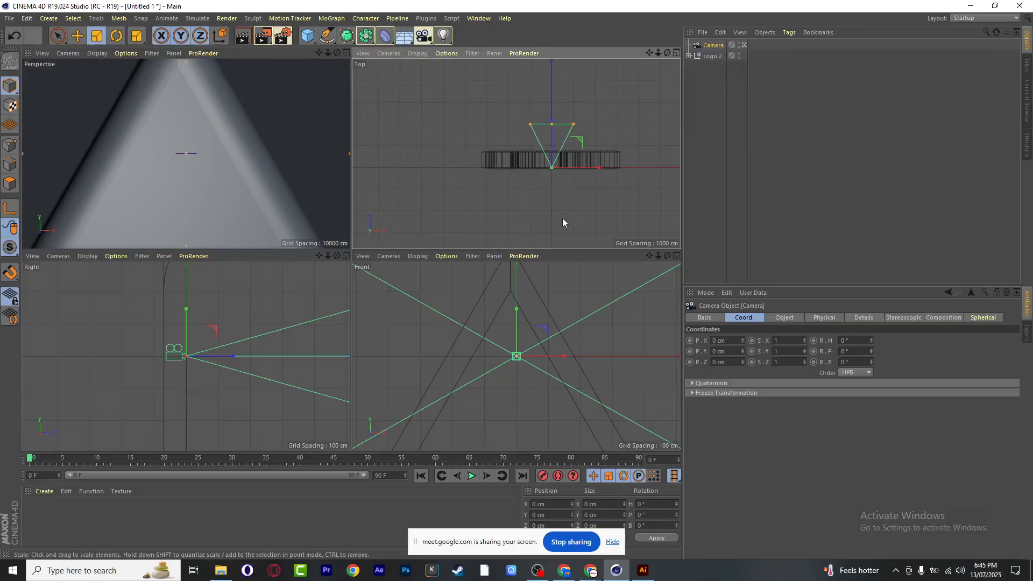
scroll(537, 176, "down", 5)
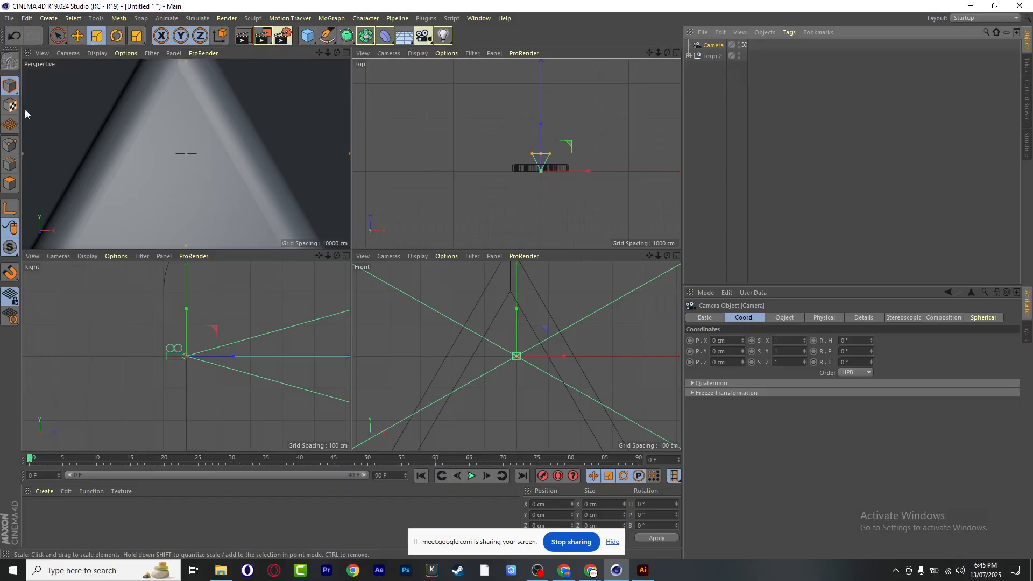
left_click(77, 36)
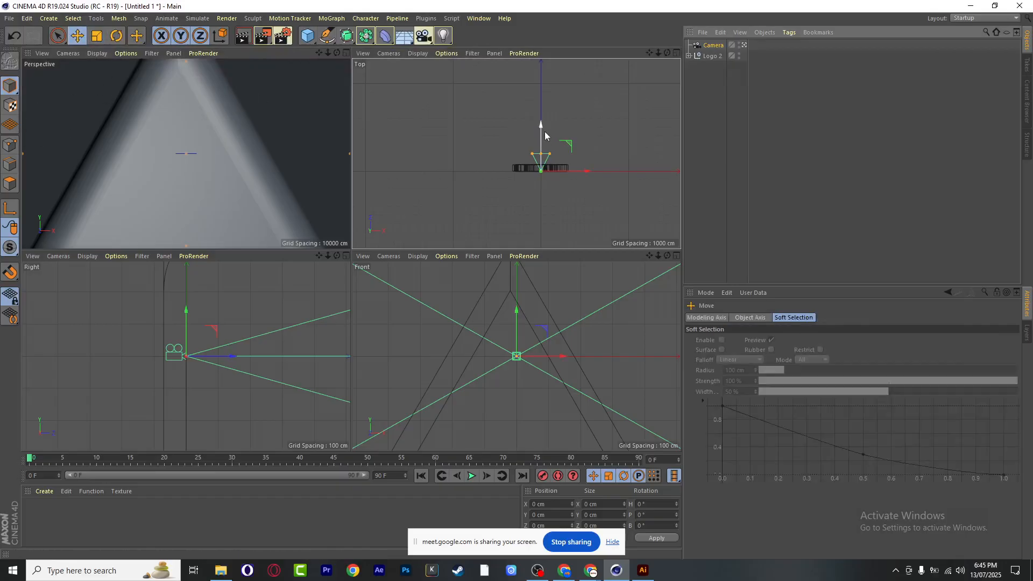
left_click_drag(542, 127, 527, 310)
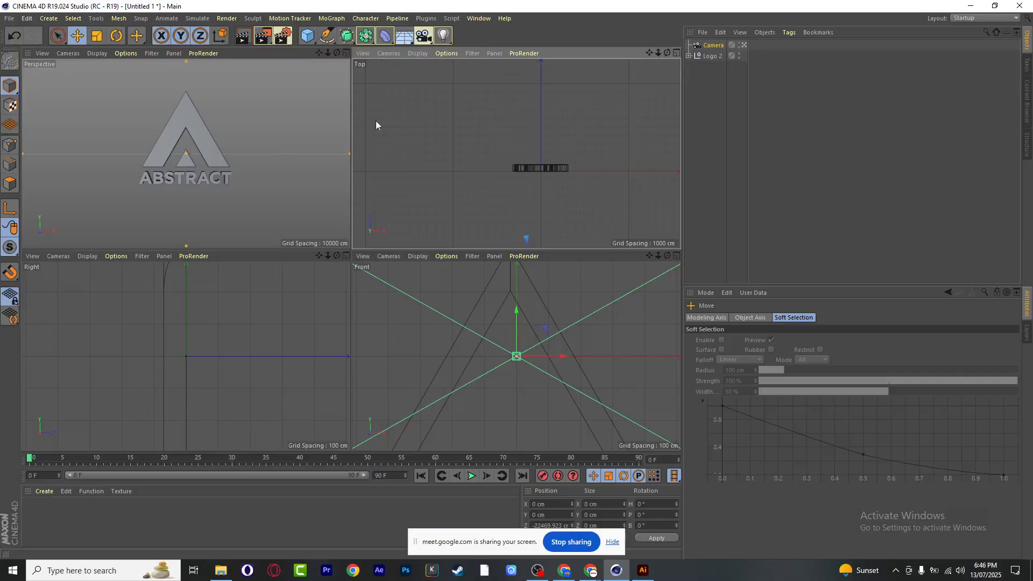
Add a Protection tag to the camera and test its lock by trying to orbit the camera view
right_click(714, 49)
mouse_move(720, 57)
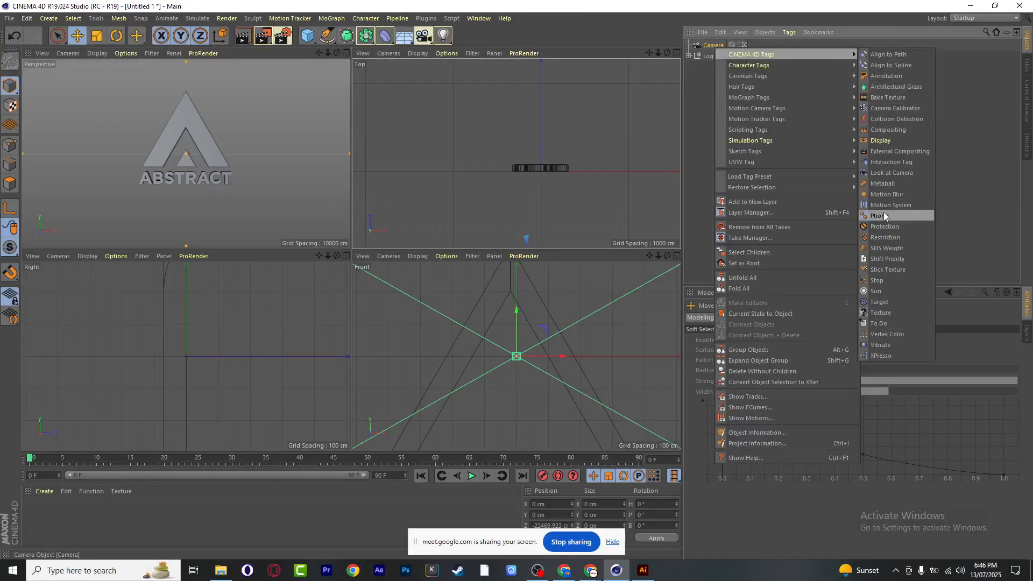
mouse_move(799, 57)
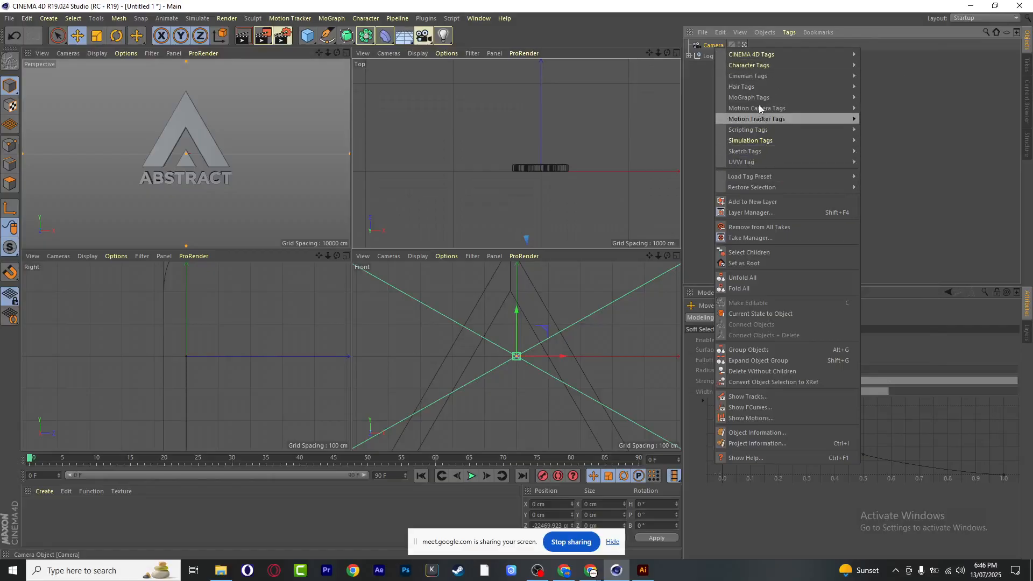
mouse_move(760, 120)
mouse_move(749, 76)
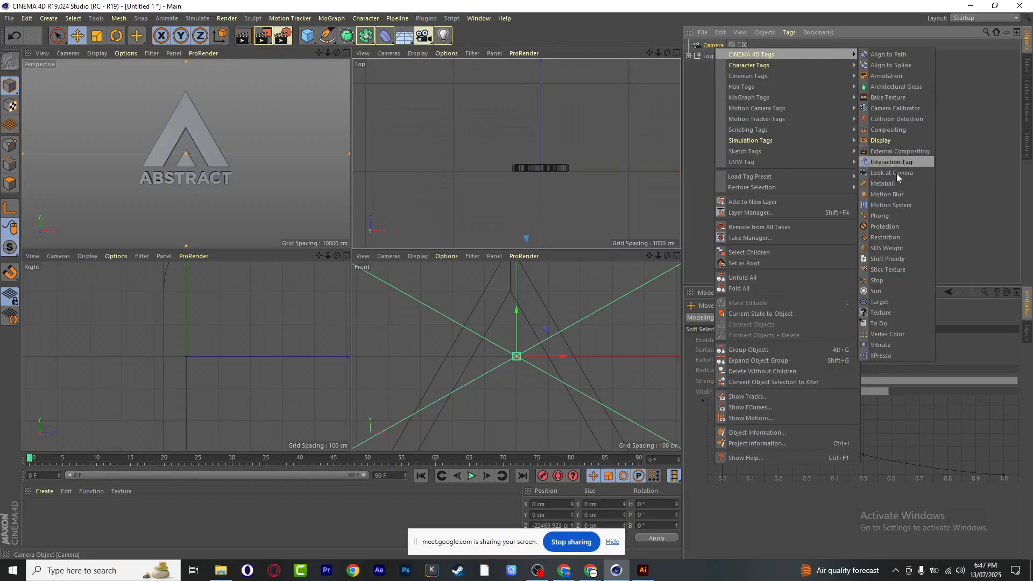
left_click(894, 227)
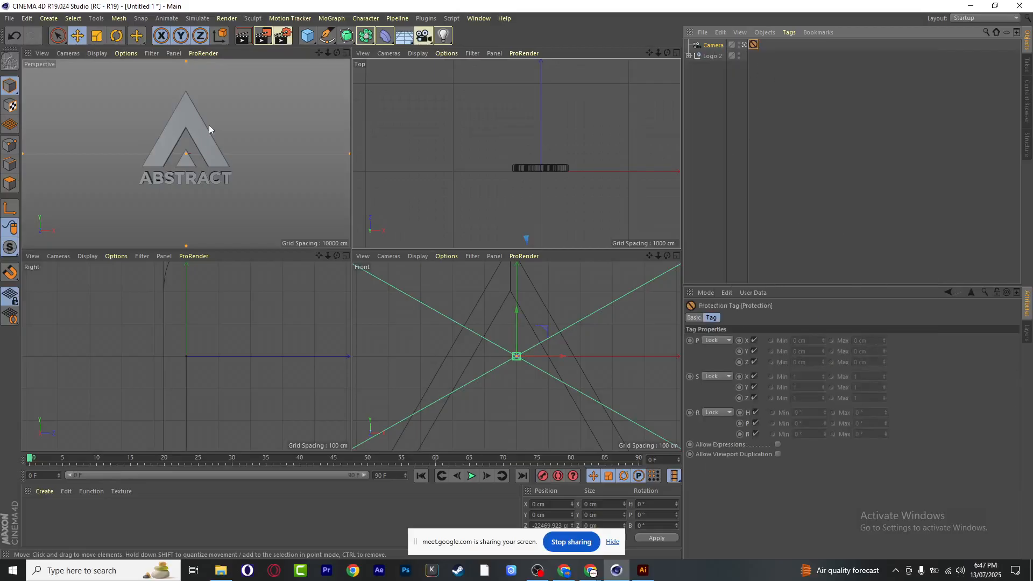
left_click_drag(338, 52, 337, 52)
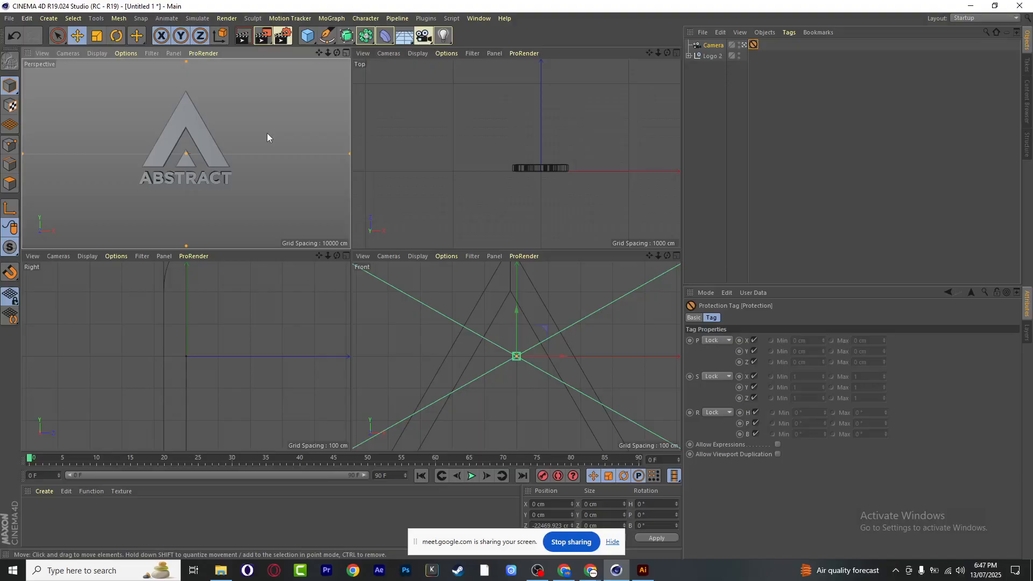
Leave the camera view, maximize the Perspective viewport and inspect the 3D logo from a higher angle
left_click(745, 45)
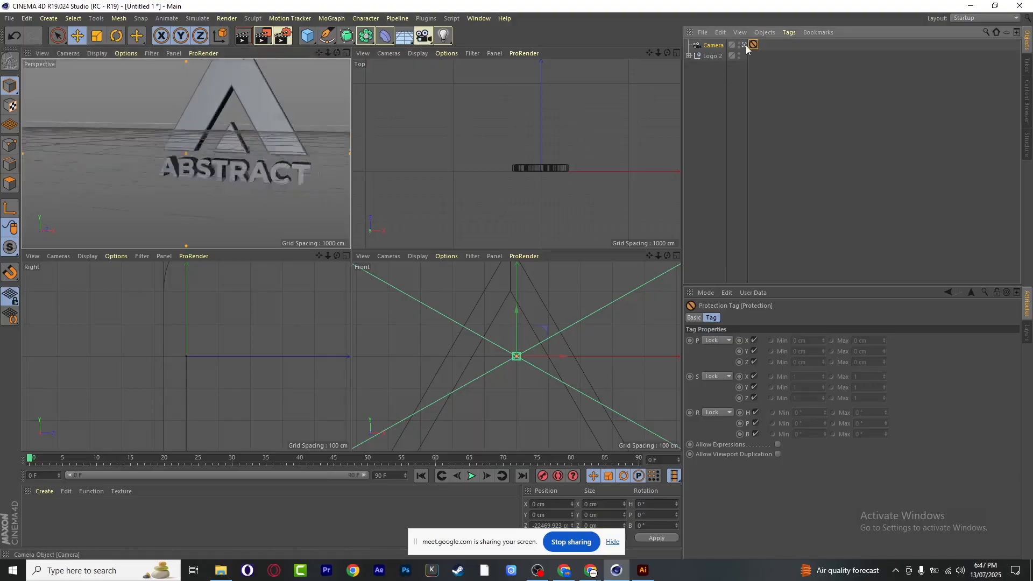
left_click(346, 53)
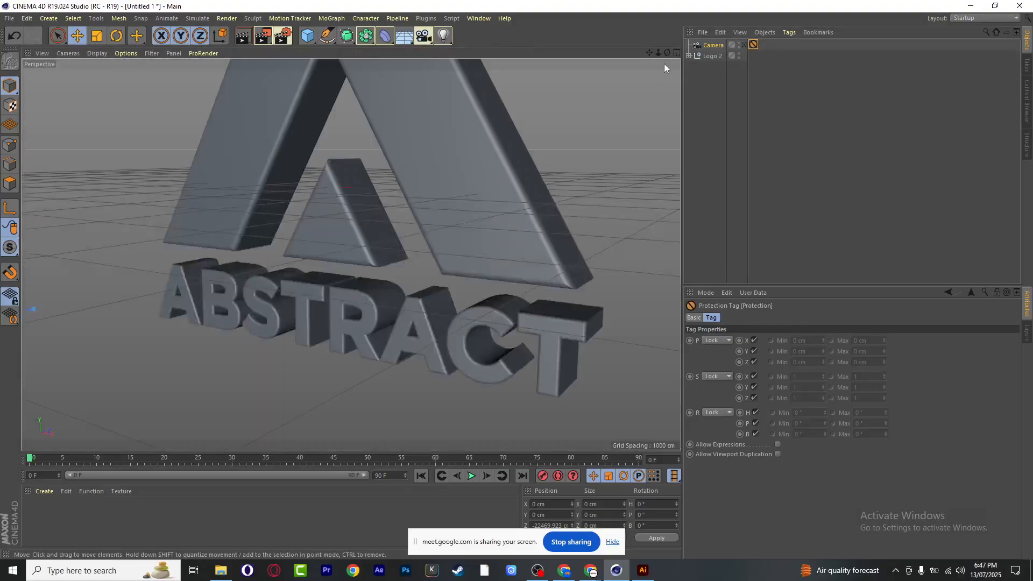
left_click_drag(664, 64, 400, 274, "alt")
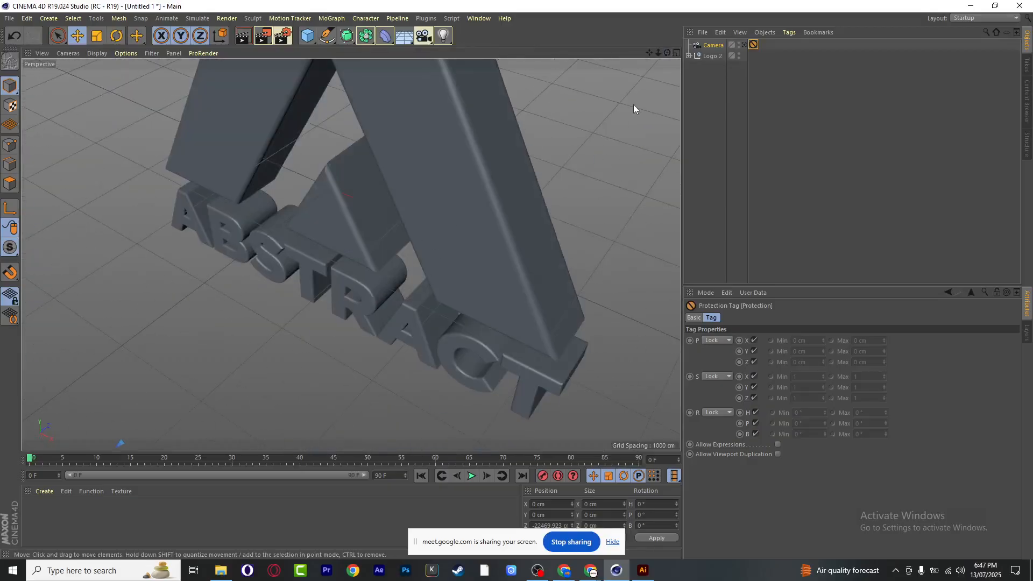
left_click_drag(664, 55, 547, 128, "alt")
Set the fillet radius of the small triangle's start and end caps to 60 cm
left_click(344, 193)
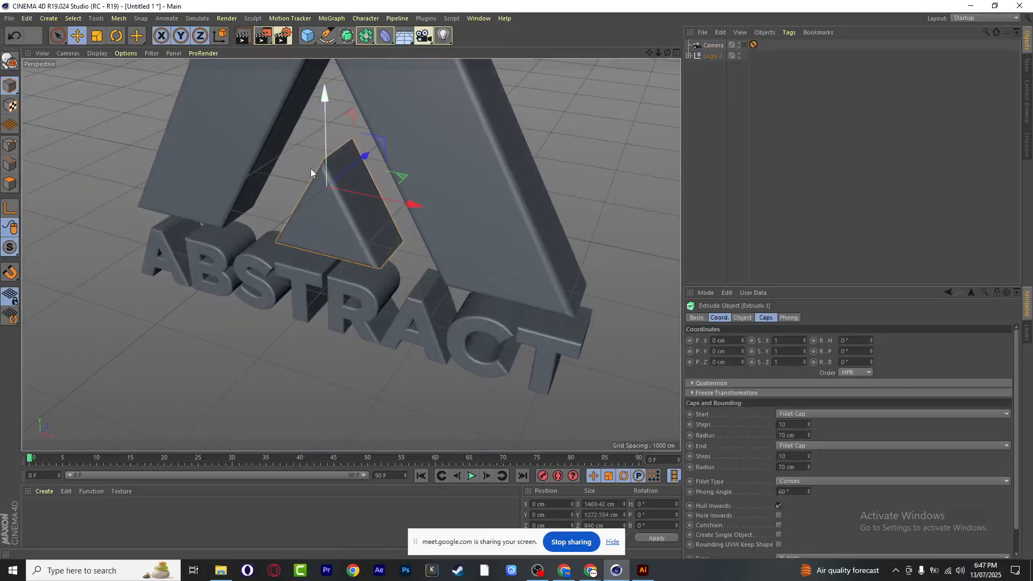
scroll(343, 201, "up", 5)
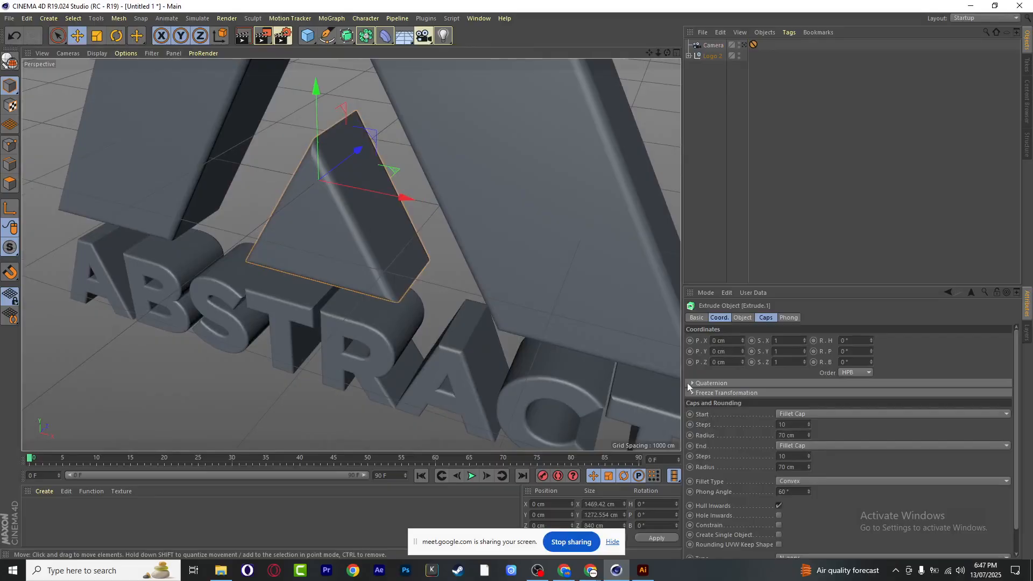
left_click(789, 435)
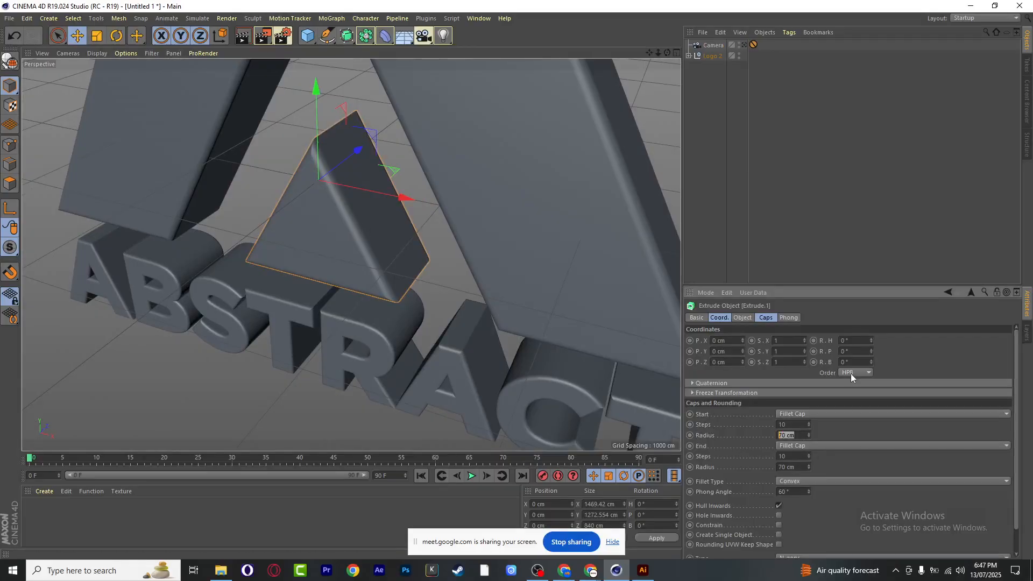
type("60")
key("Return")
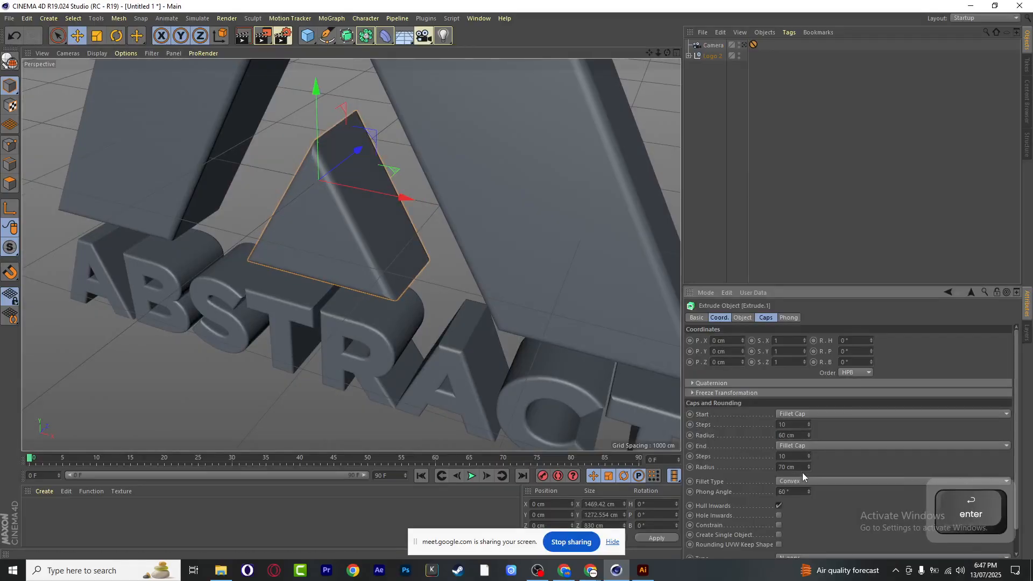
left_click(801, 469)
type("60")
key("Return")
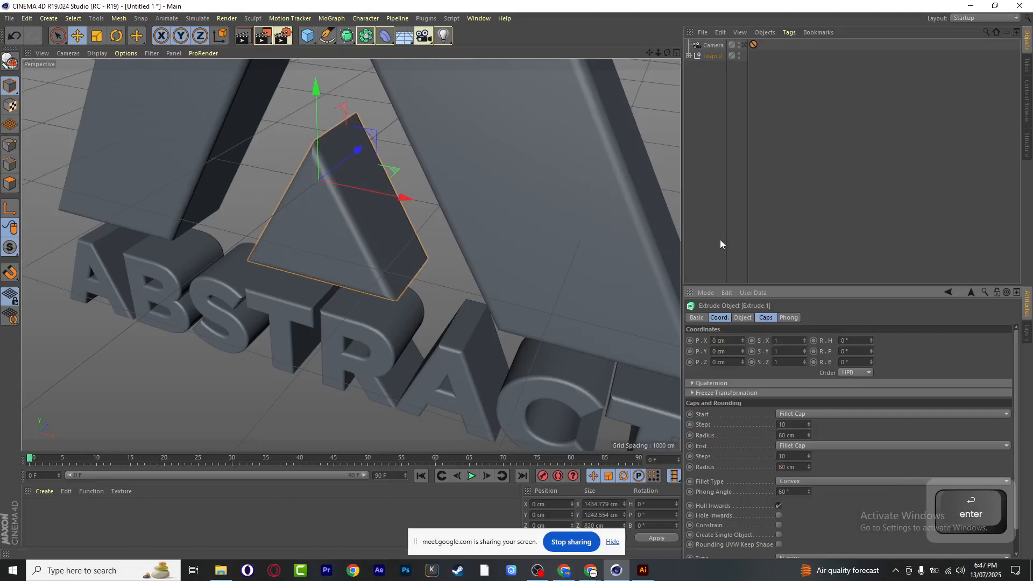
Check the logo through the protected camera, then return to the free perspective view
left_click(744, 45)
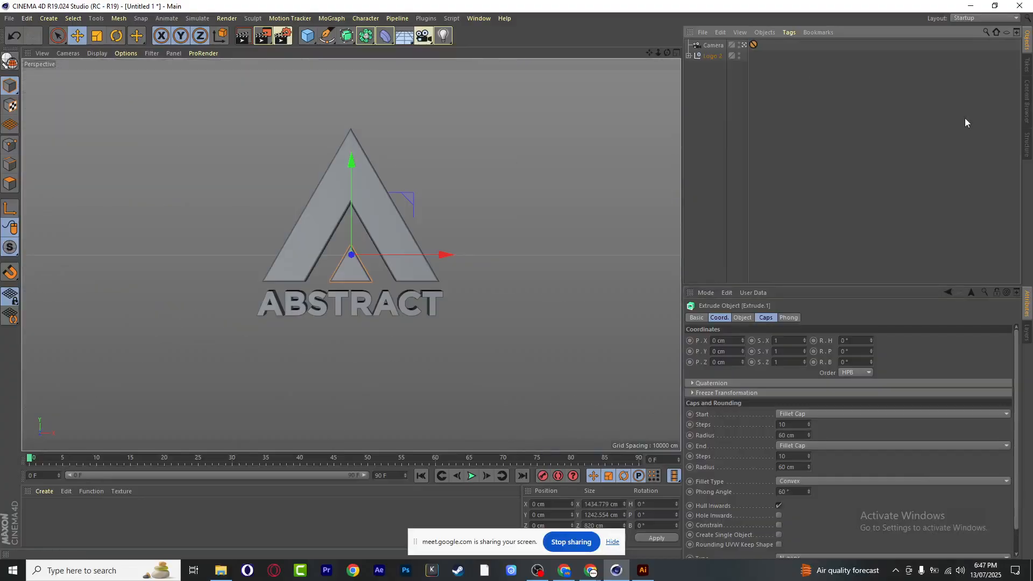
left_click(745, 45)
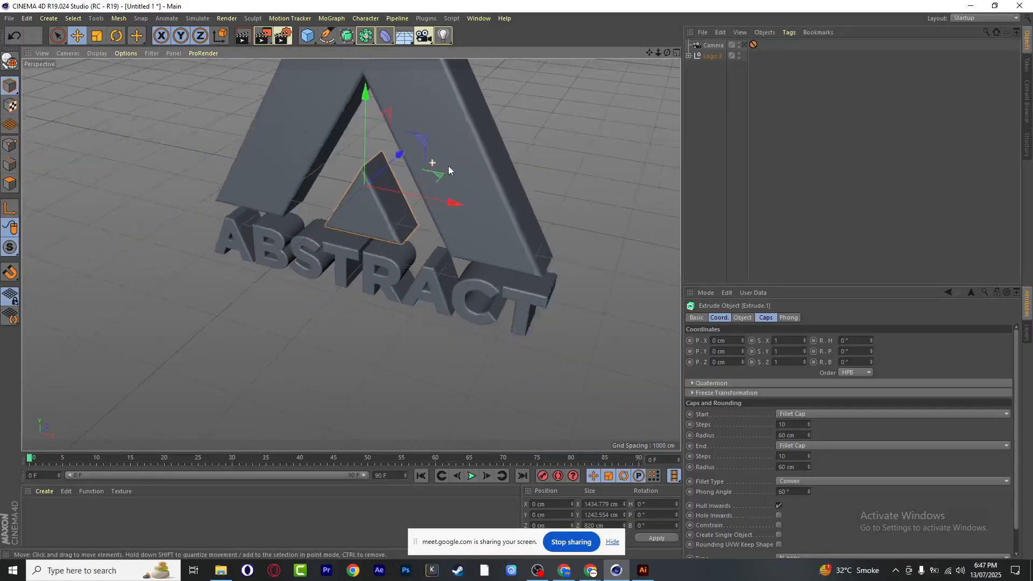
Inspect the 3D logo and its rounded edges from several angles in the perspective view
left_click_drag(667, 52, 759, 28)
scroll(317, 234, "up", 8)
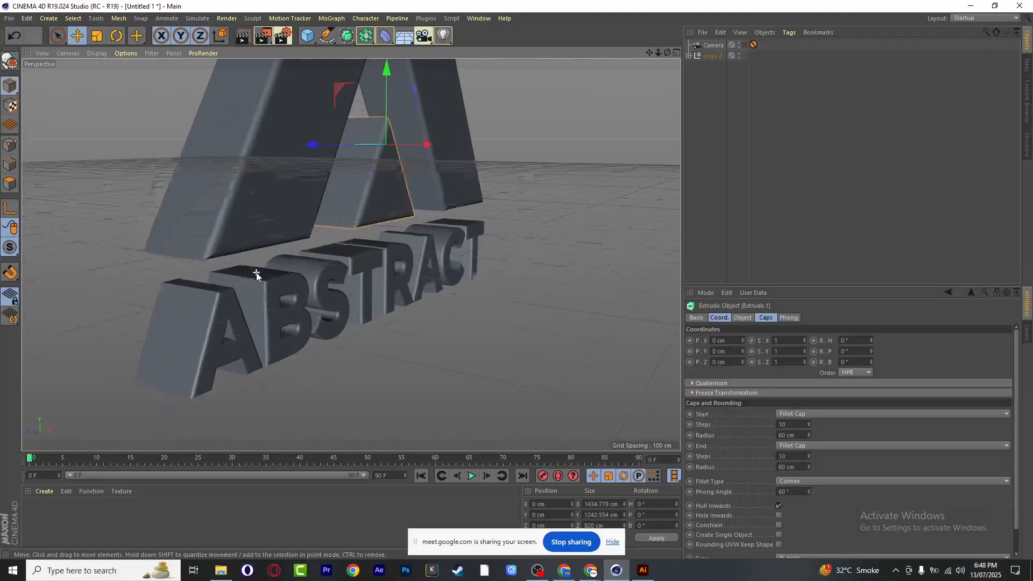
scroll(237, 289, "down", 10)
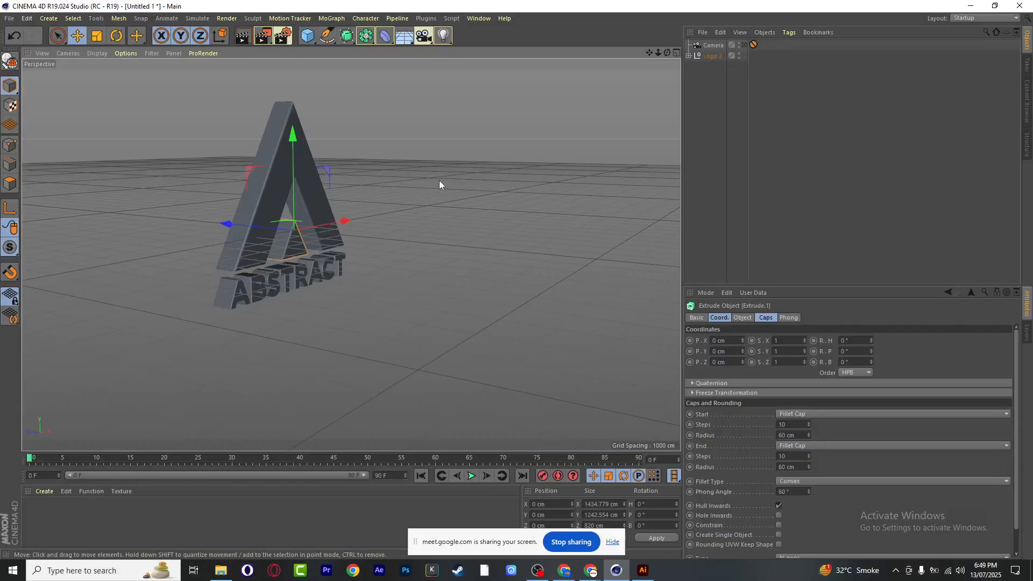
scroll(328, 230, "up", 4)
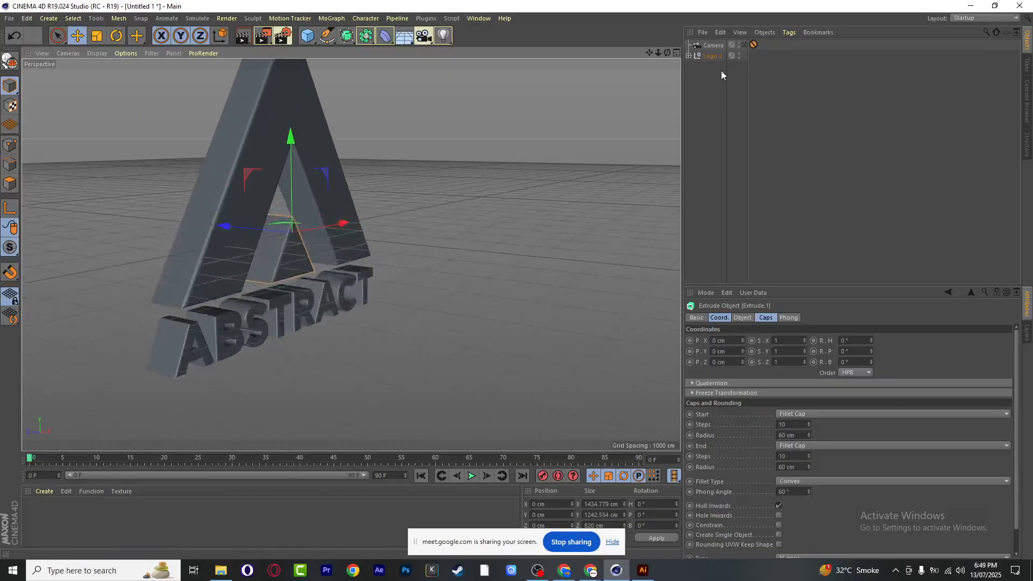
mouse_move(667, 53)
left_mouse_down()
mouse_move(754, 49)
mouse_move(659, 50)
mouse_move(686, 67)
mouse_move(665, 53)
mouse_move(694, 56)
mouse_move(673, 58)
left_mouse_up()
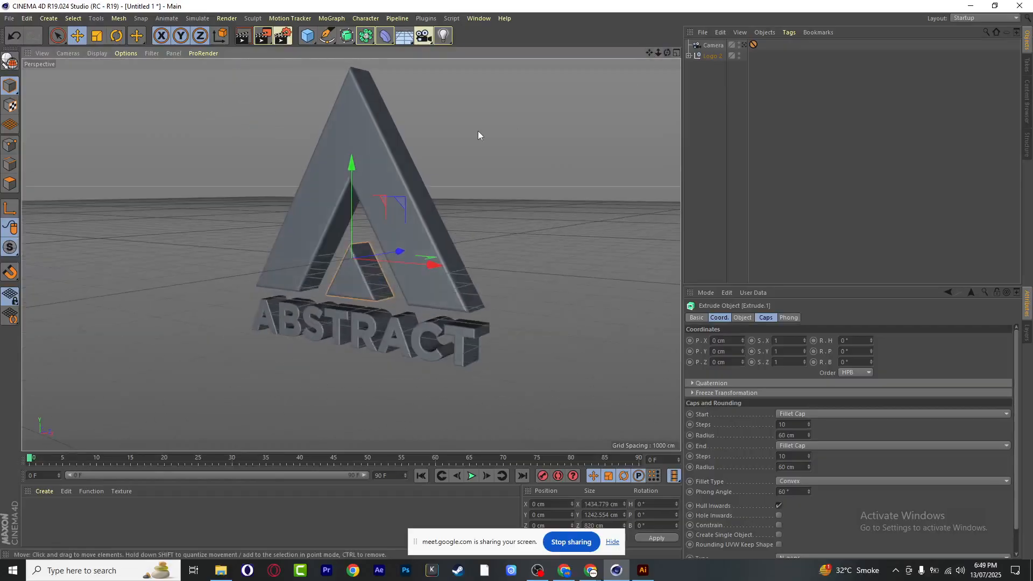
Expand the Logo 2 group and collapse the Extrude objects inside it to tidy the hierarchy
left_click(379, 109)
left_click(715, 106)
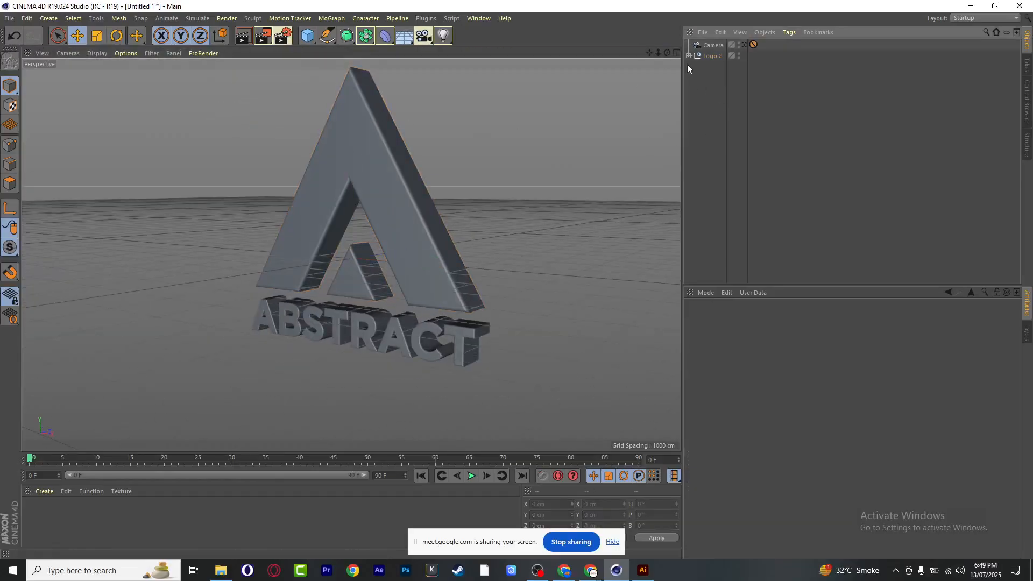
left_click(689, 56)
left_click(694, 77)
left_click(694, 88)
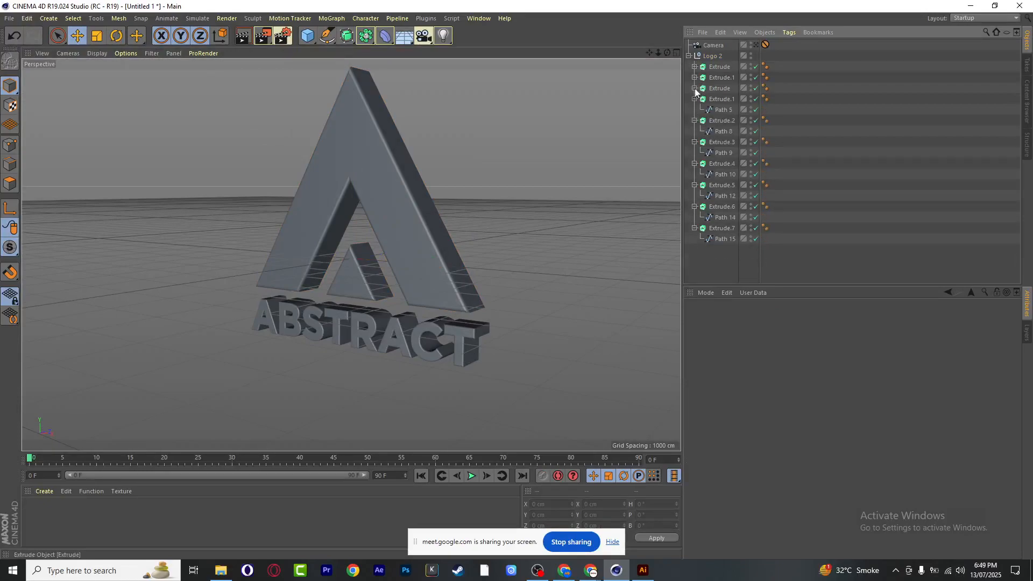
left_click(694, 99)
left_click(694, 109)
left_click(694, 120)
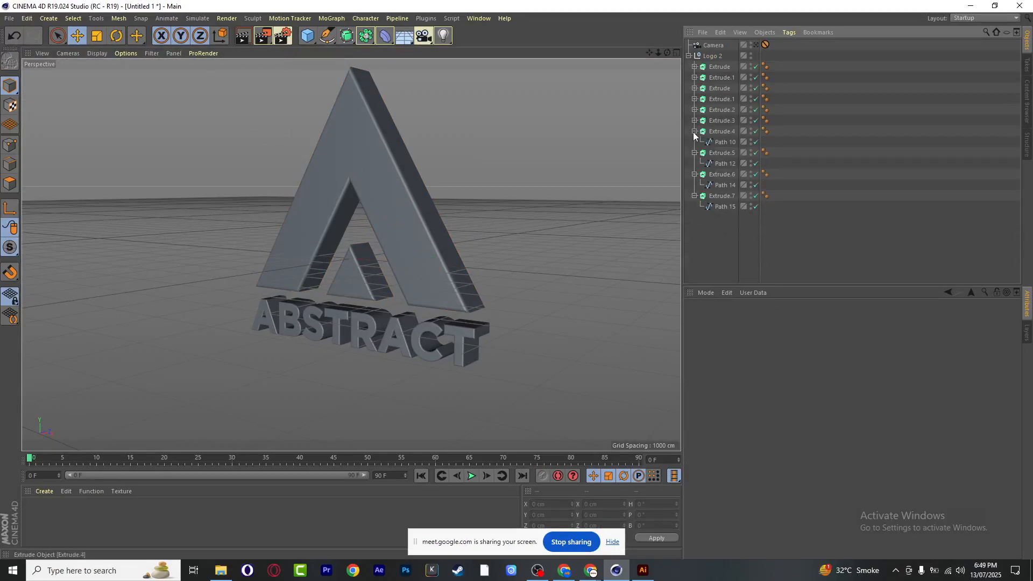
left_click(694, 130)
left_click(694, 142)
left_click(694, 152)
left_click(694, 164)
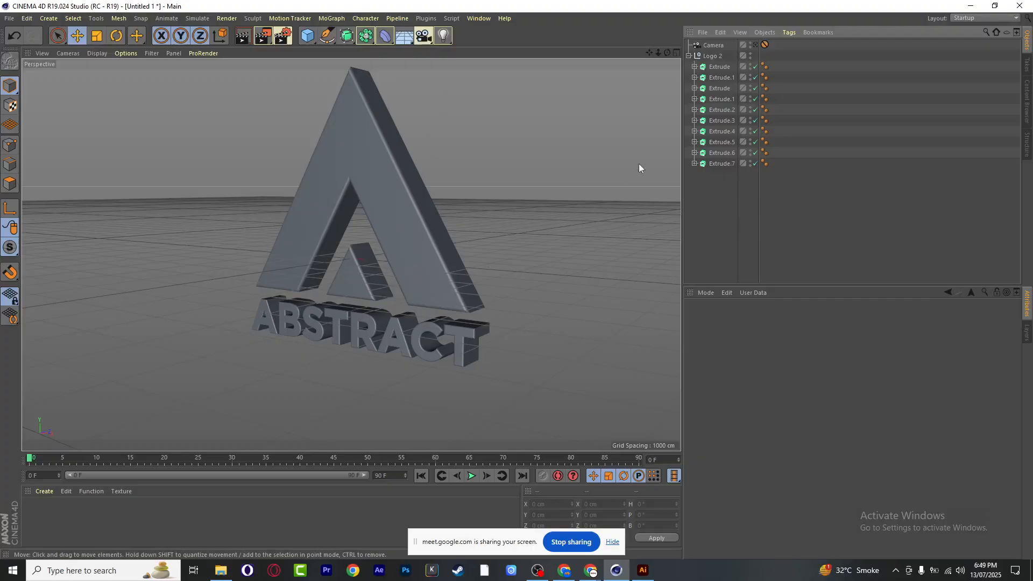
Compare the logo's framing in the camera view with the angled free perspective view
left_click(755, 45)
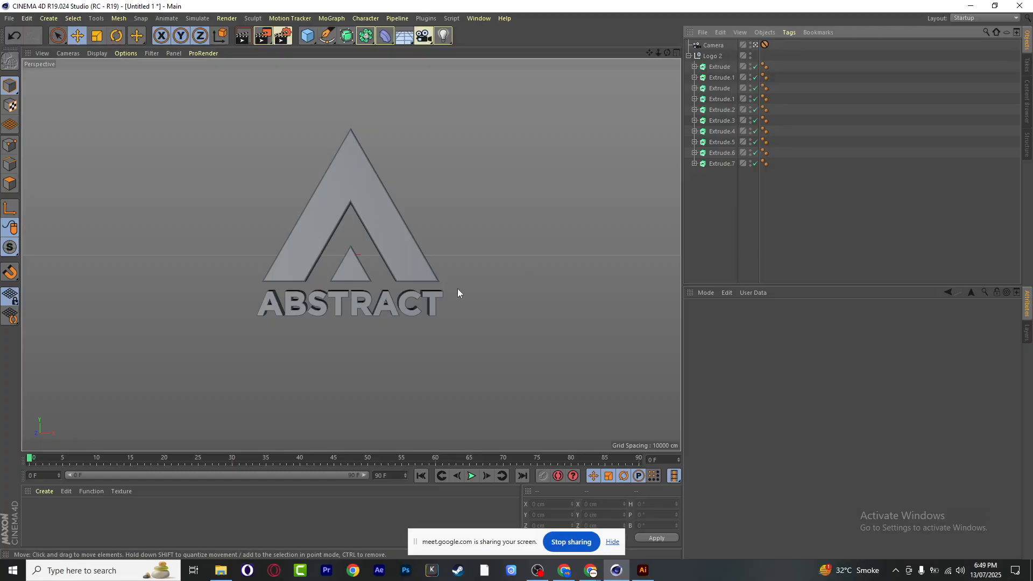
left_click(755, 45)
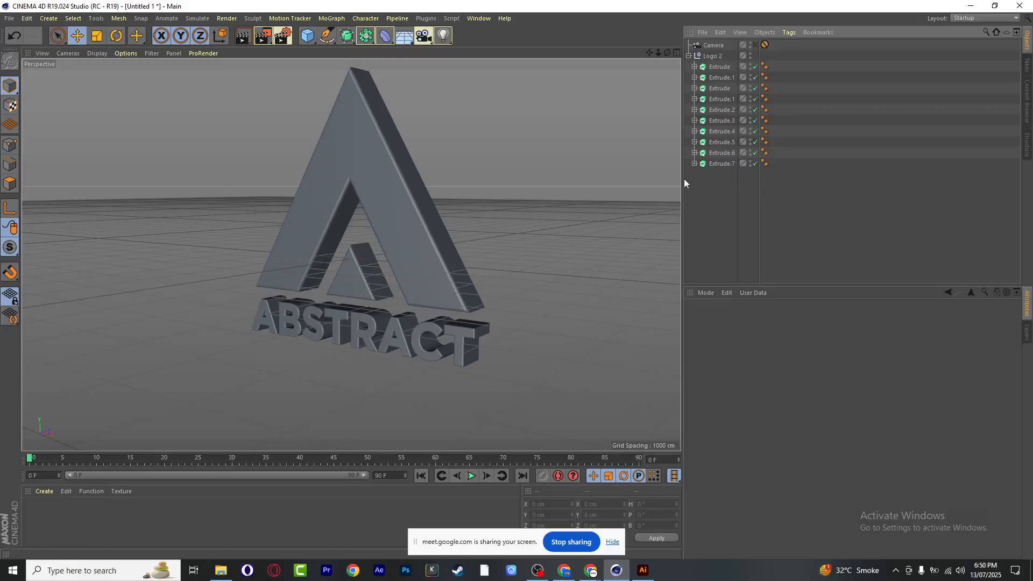
Duplicate the large A-shaped Extrude outside the Logo 2 group, and hide the collapsed group in the viewport and render
left_click(721, 67)
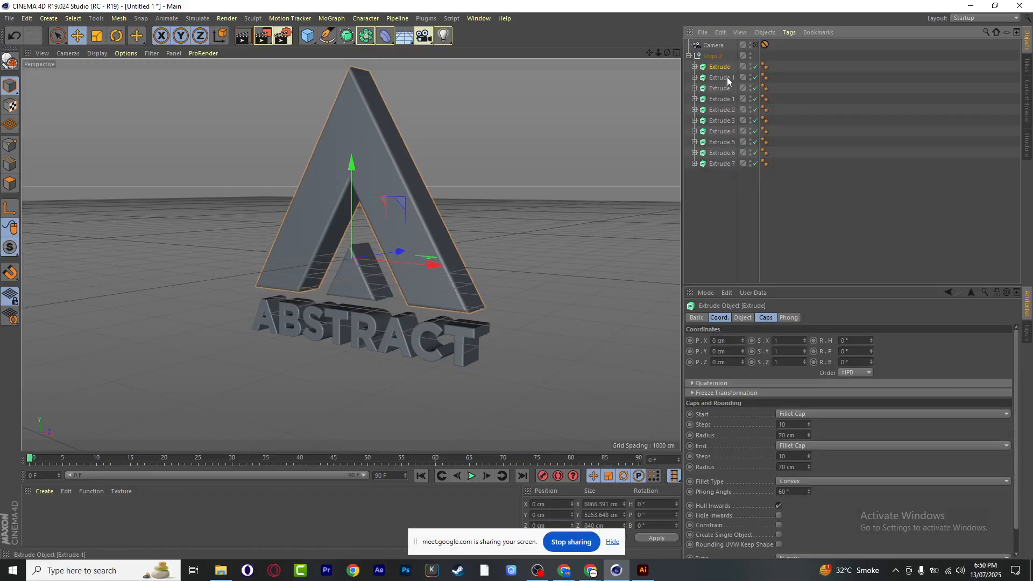
left_click_drag(721, 68, 745, 177, "ctrl")
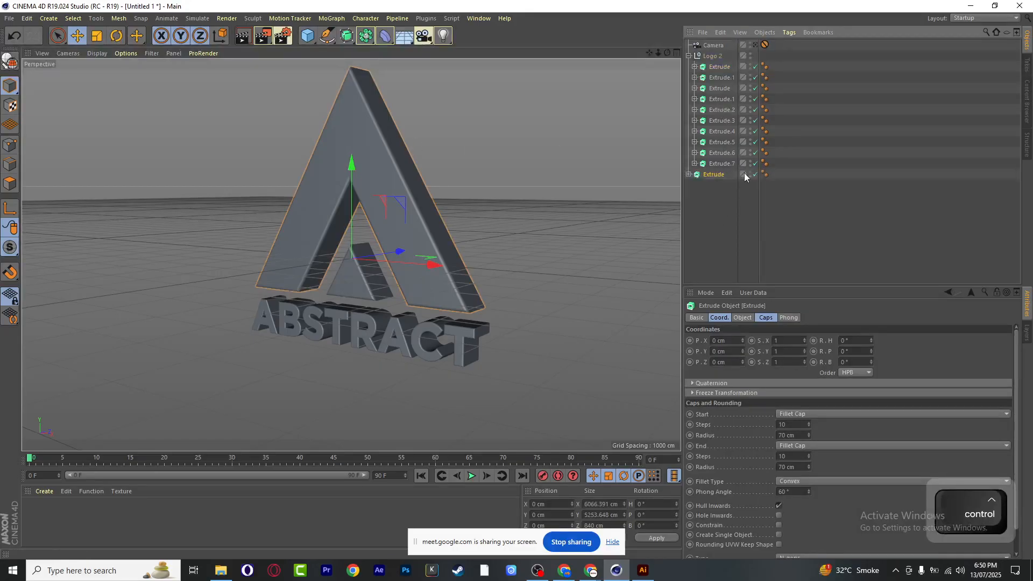
left_click(689, 55)
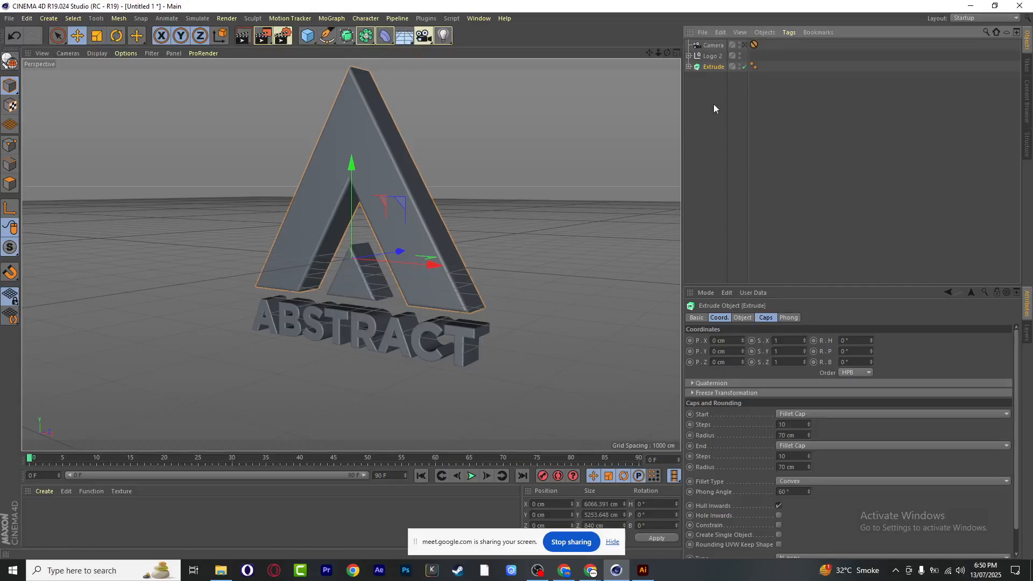
left_click(741, 54)
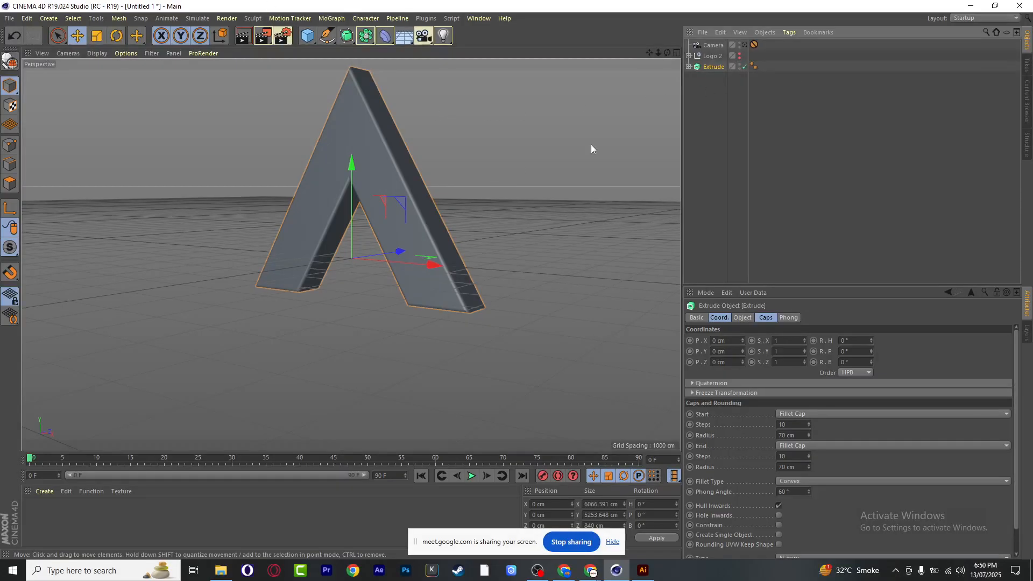
Select the duplicated A-shaped Extrude and examine its axis position from the front, side and rear
left_click(709, 112)
left_click(713, 68)
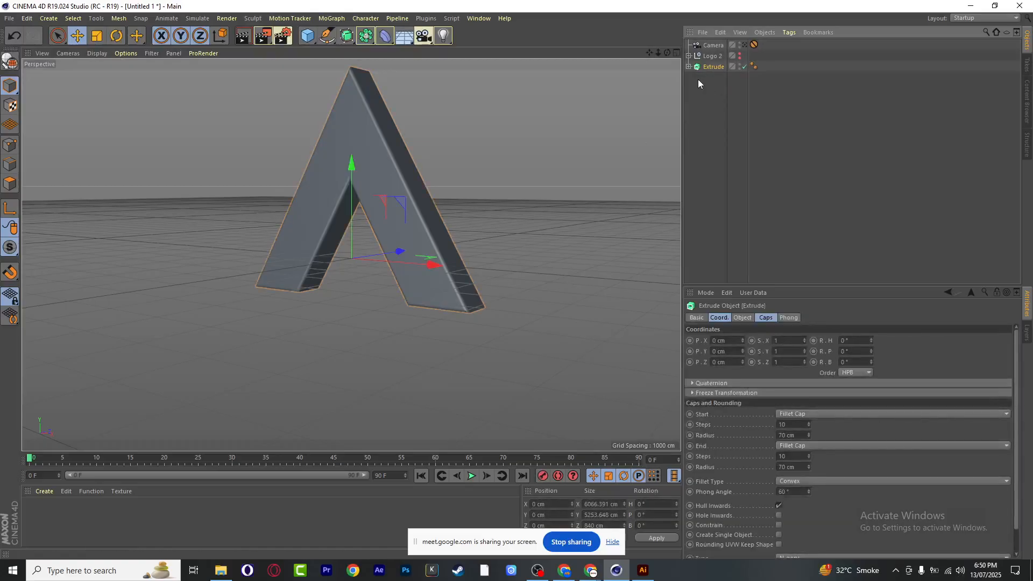
left_click(698, 79)
left_click(705, 67)
scroll(422, 195, "up", 4)
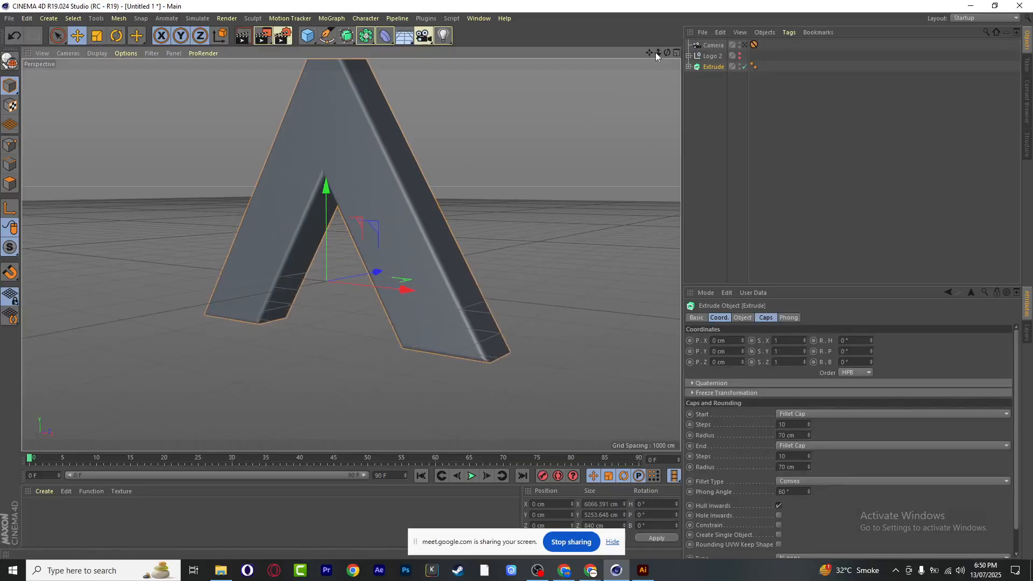
left_click_drag(655, 52, 666, 79)
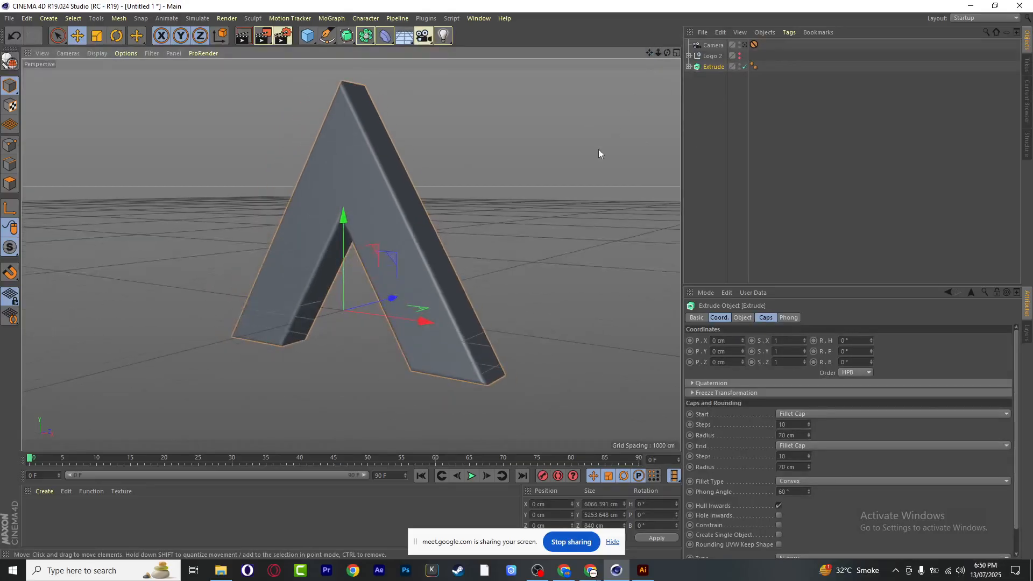
scroll(599, 151, "down", 3)
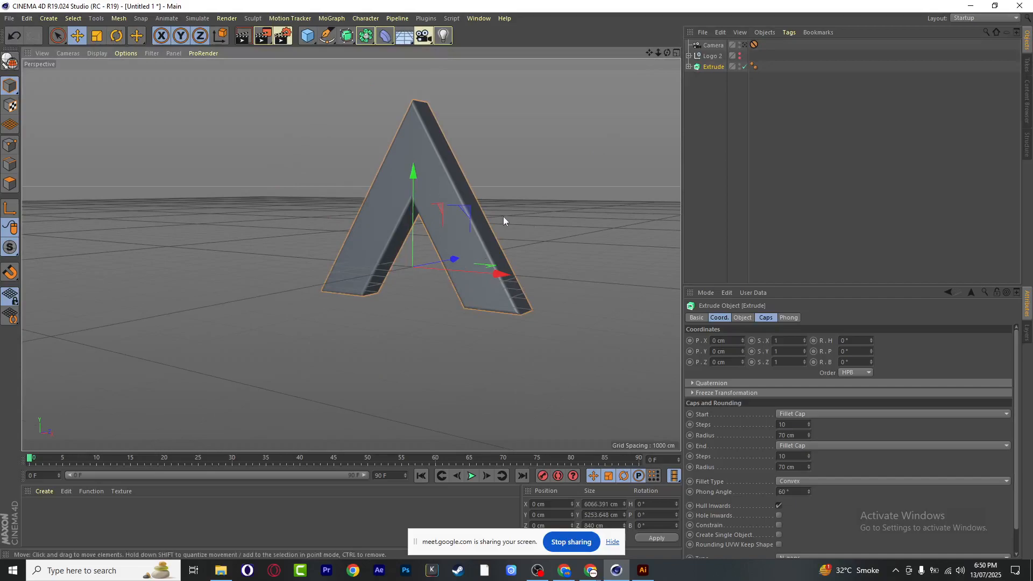
left_click_drag(668, 53, 581, 115)
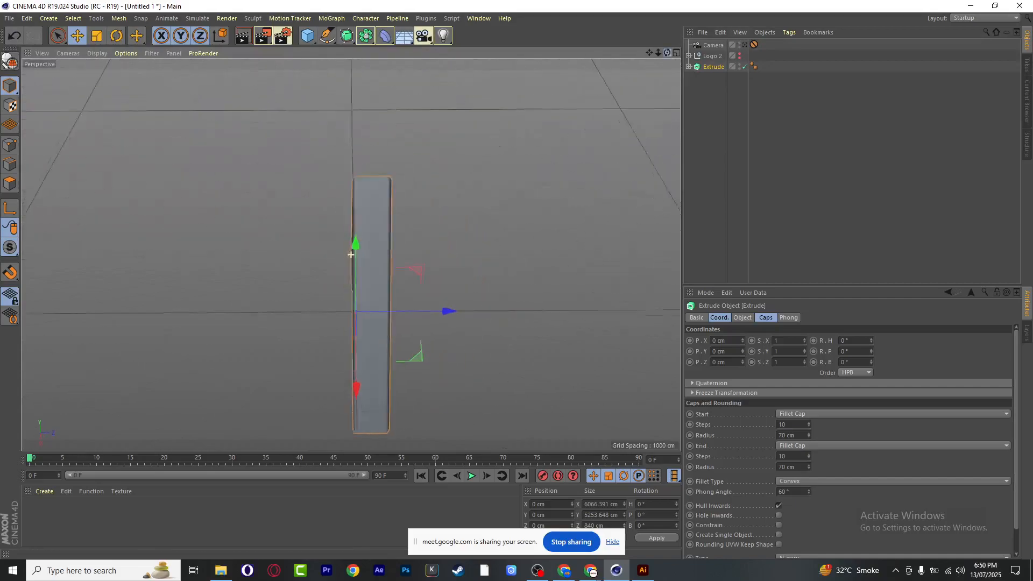
left_click_drag(351, 254, 351, 255)
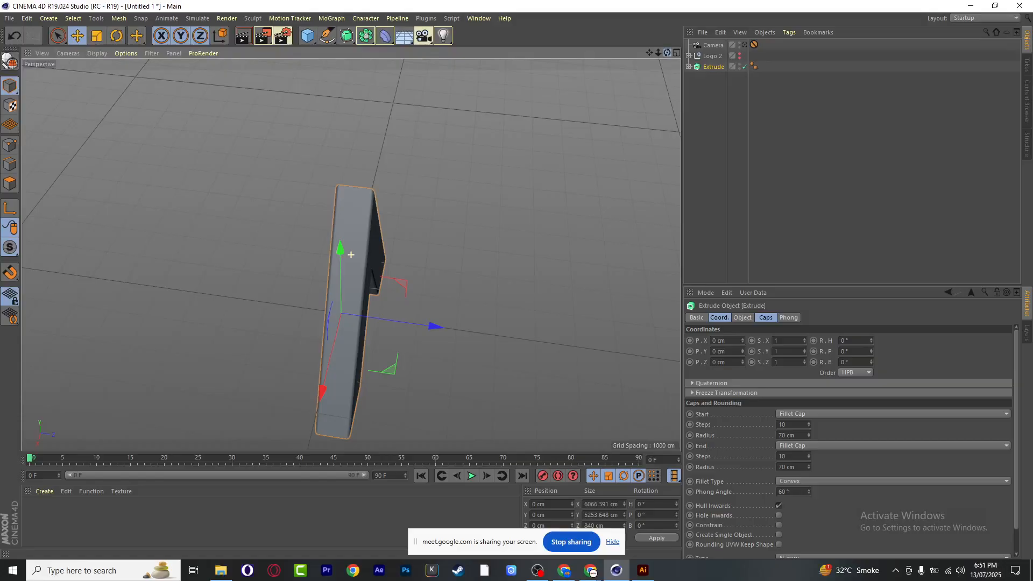
left_click_drag(351, 254, 667, 50)
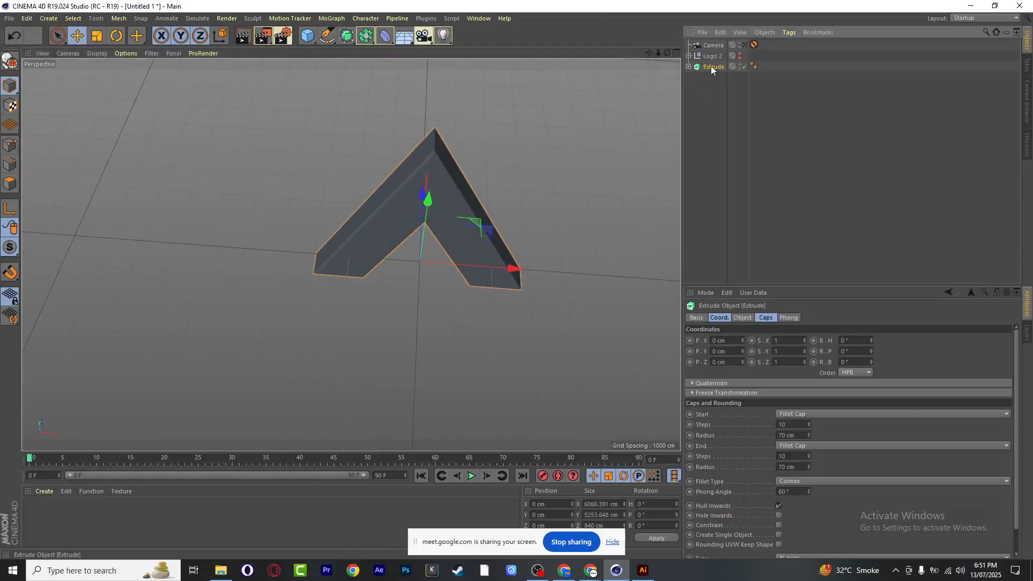
Test-rotate the duplicated A shape by about 43° in heading, and undo the rotation
left_click(116, 35)
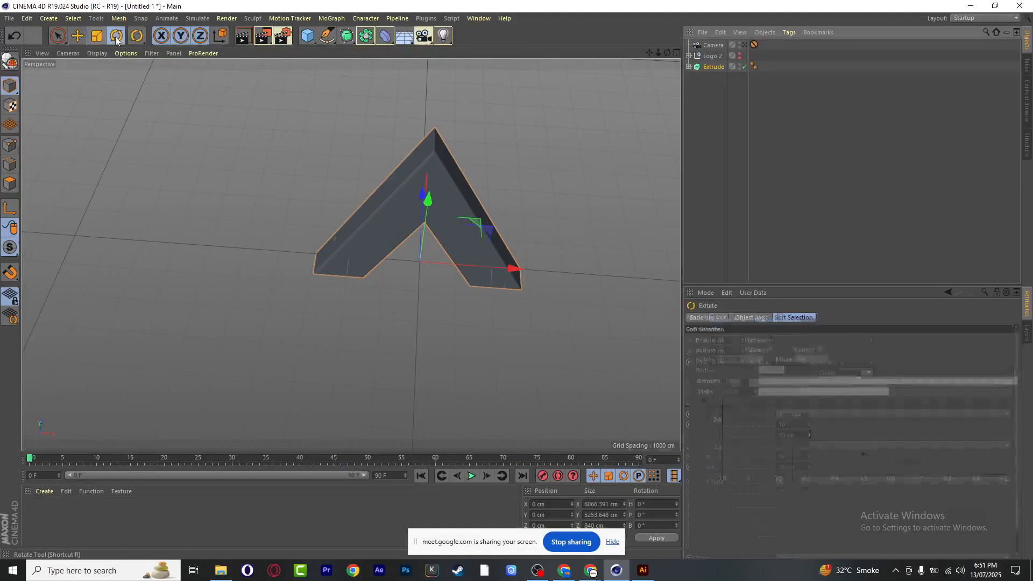
left_click(408, 316)
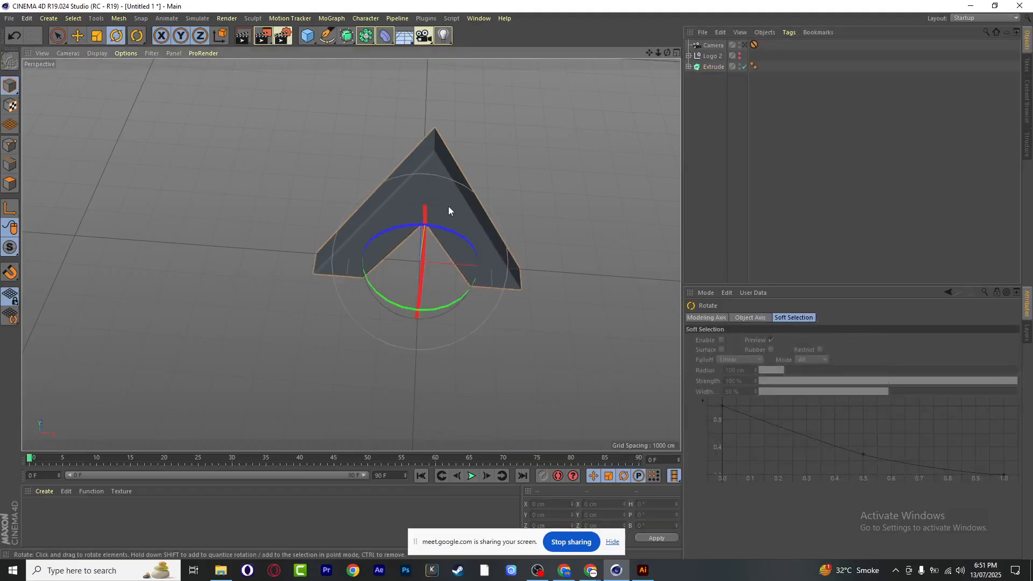
left_click_drag(410, 311, 421, 264)
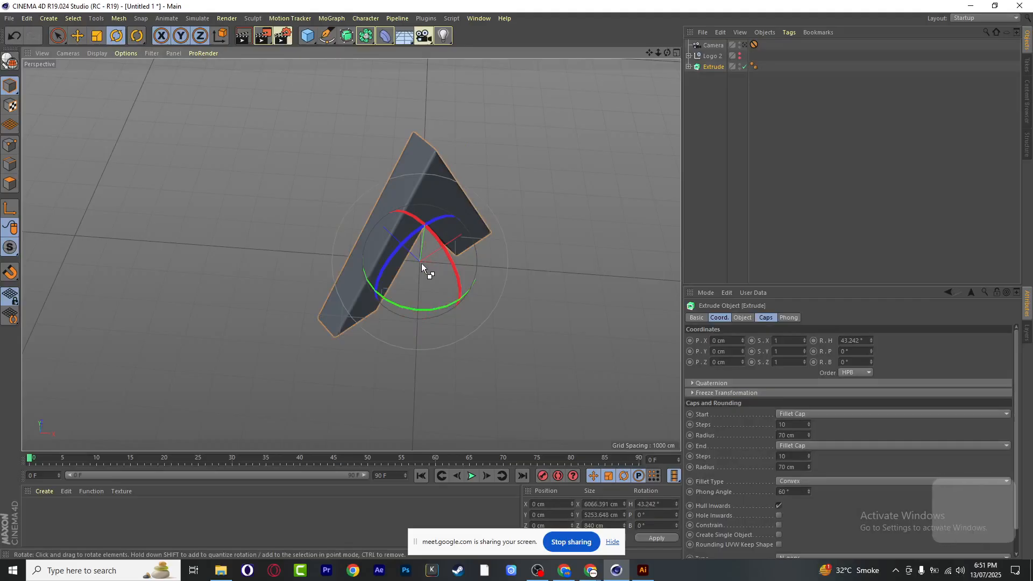
key("ctrl+z")
Switch to the four-view layout and examine the duplicated A shape's axis in the Top and Perspective views with the Move tool
left_click(676, 52)
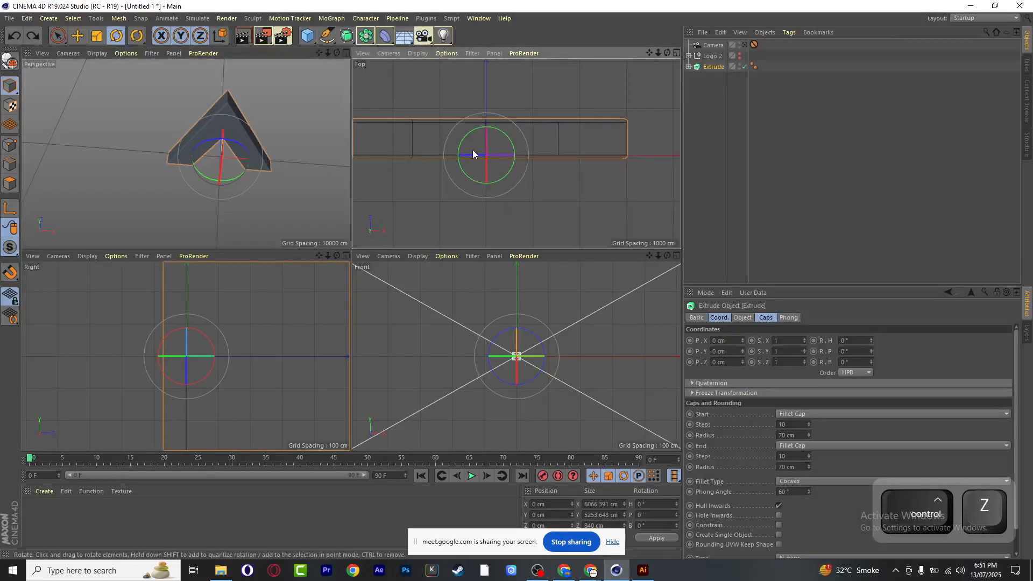
left_click(78, 36)
left_click(544, 196)
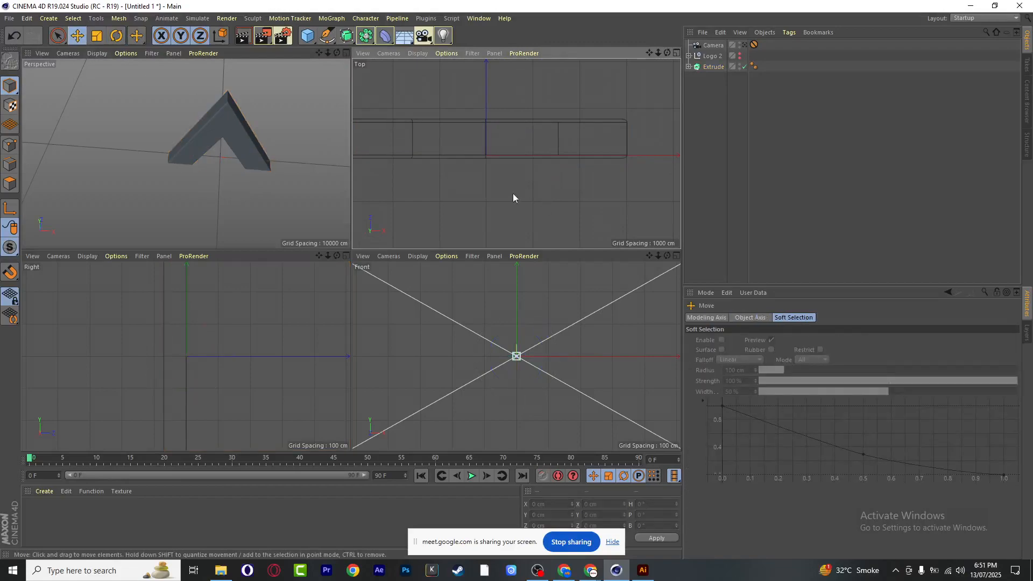
left_click(713, 66)
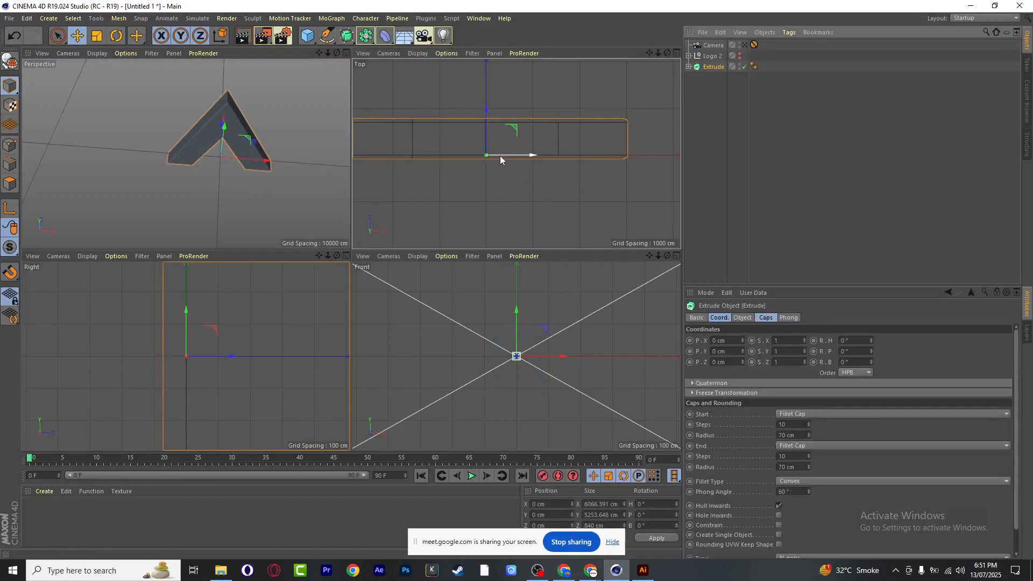
scroll(449, 148, "down", 3)
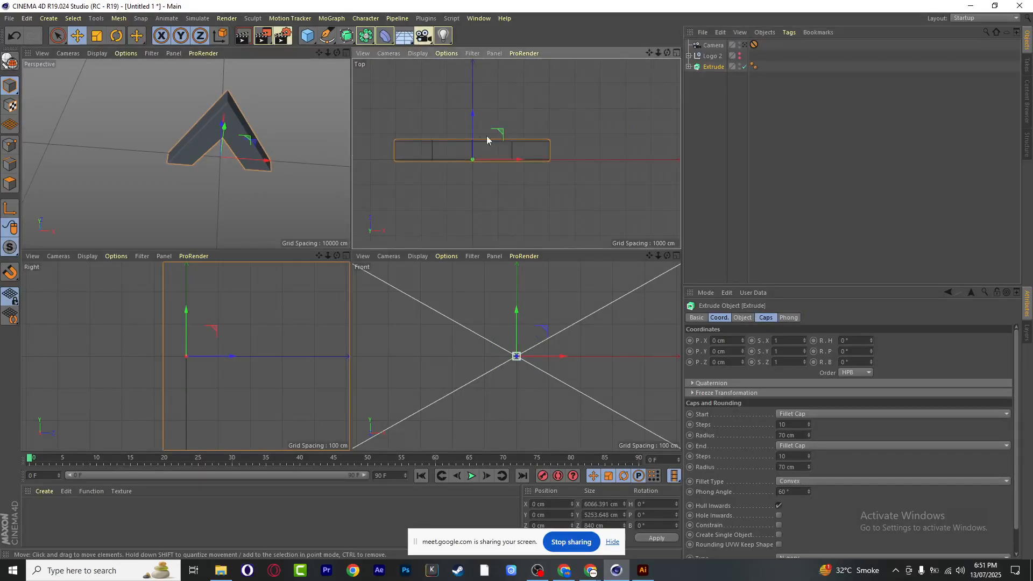
left_click_drag(237, 156, 226, 161, "alt")
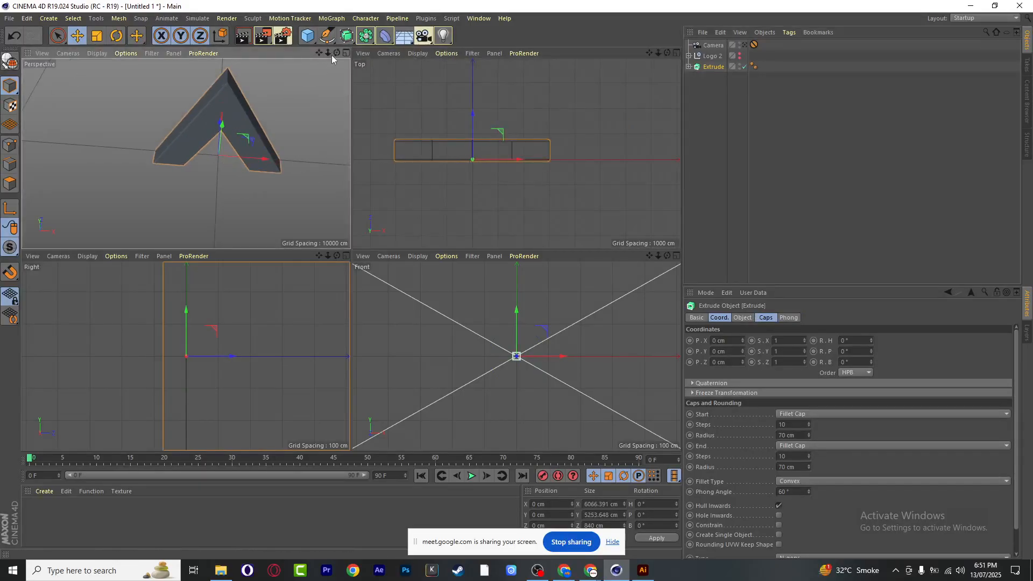
left_click_drag(332, 55, 186, 154)
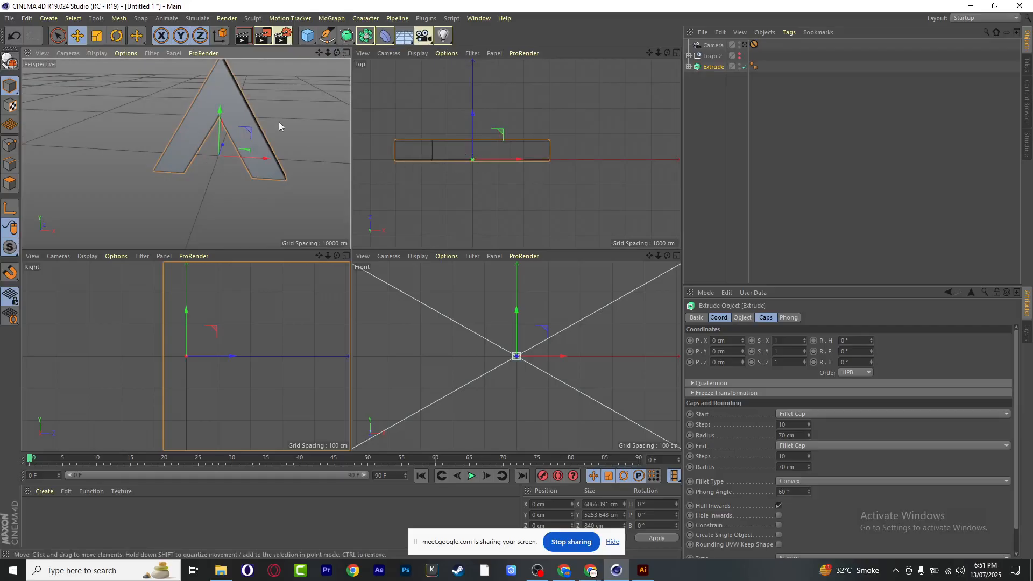
mouse_move(318, 76)
left_mouse_down("alt")
mouse_move(186, 156)
mouse_move(326, 65)
left_mouse_up("alt")
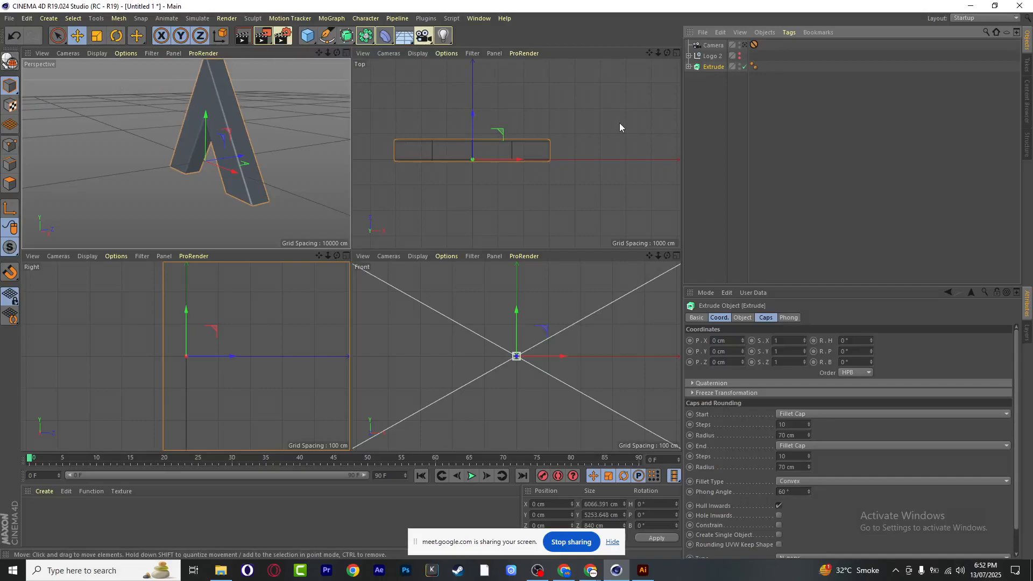
Make the duplicated A-shaped Extrude editable and frame it in the maximized Top view
key("c")
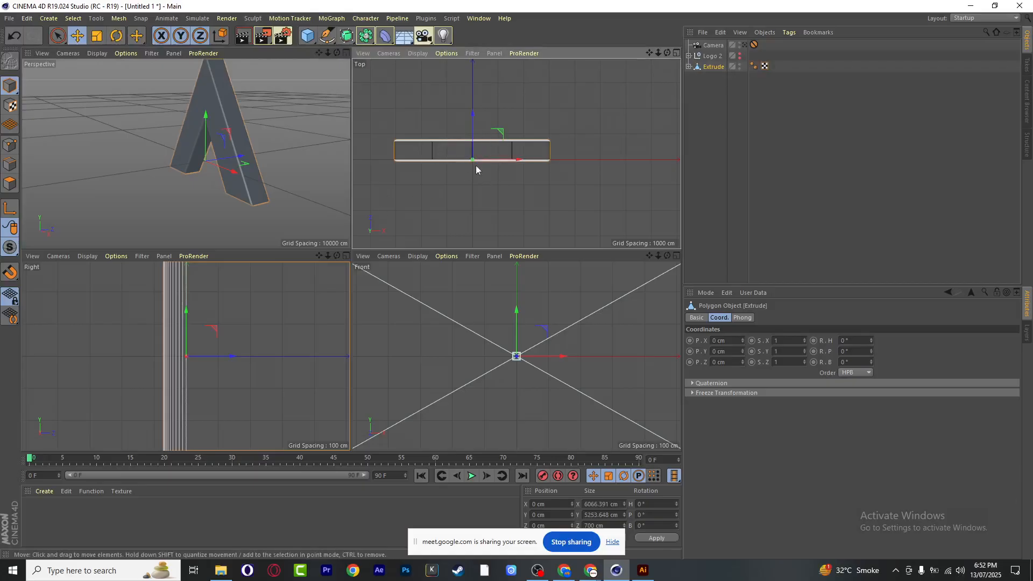
scroll(464, 135, "up", 2)
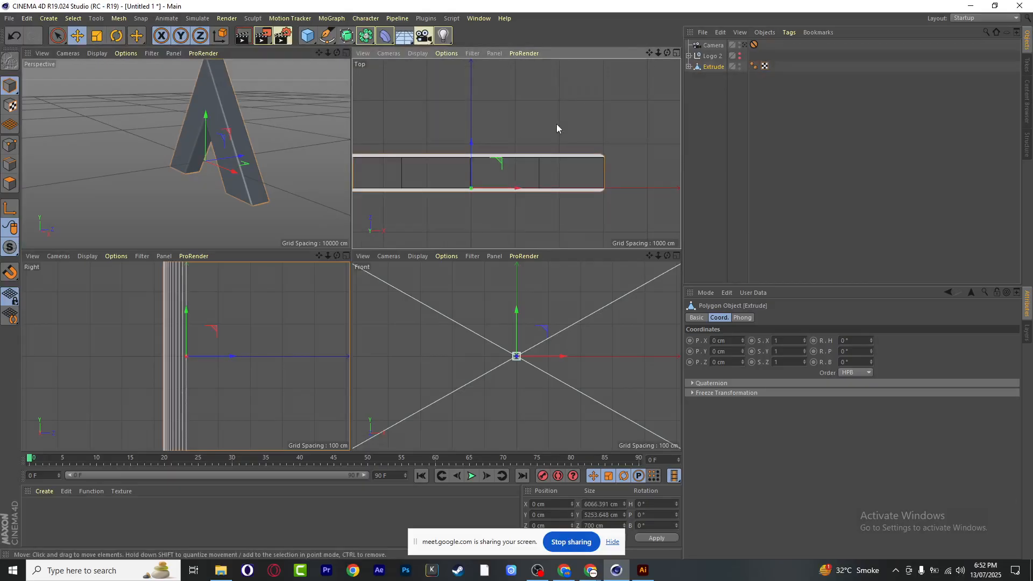
middle_click(623, 95)
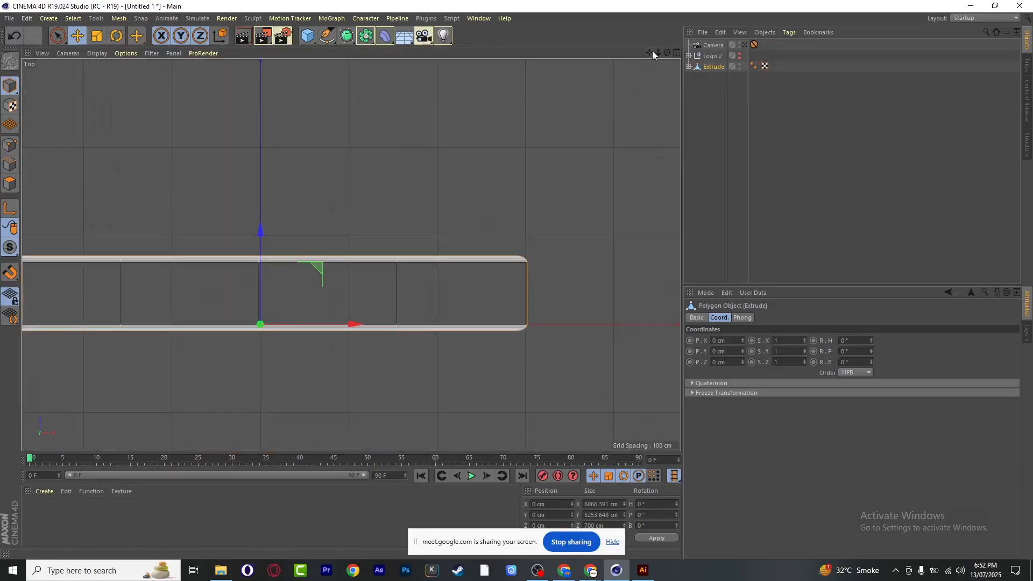
left_click_drag(650, 52, 754, 33)
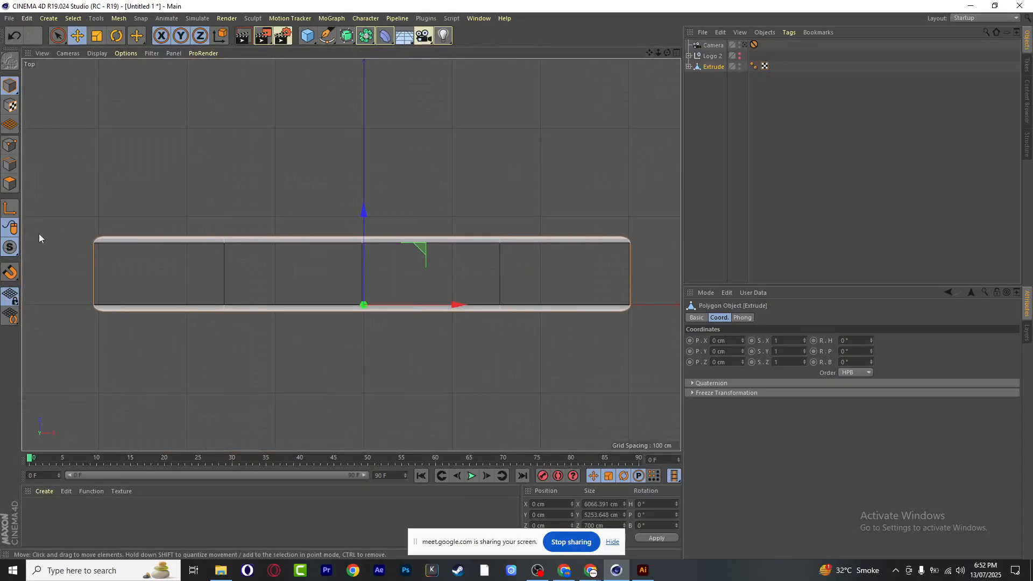
Move only the duplicated A shape's axis to the middle of its depth, about Z 359 cm, and inspect it from the front
left_click(11, 208)
left_click_drag(364, 237, 366, 203)
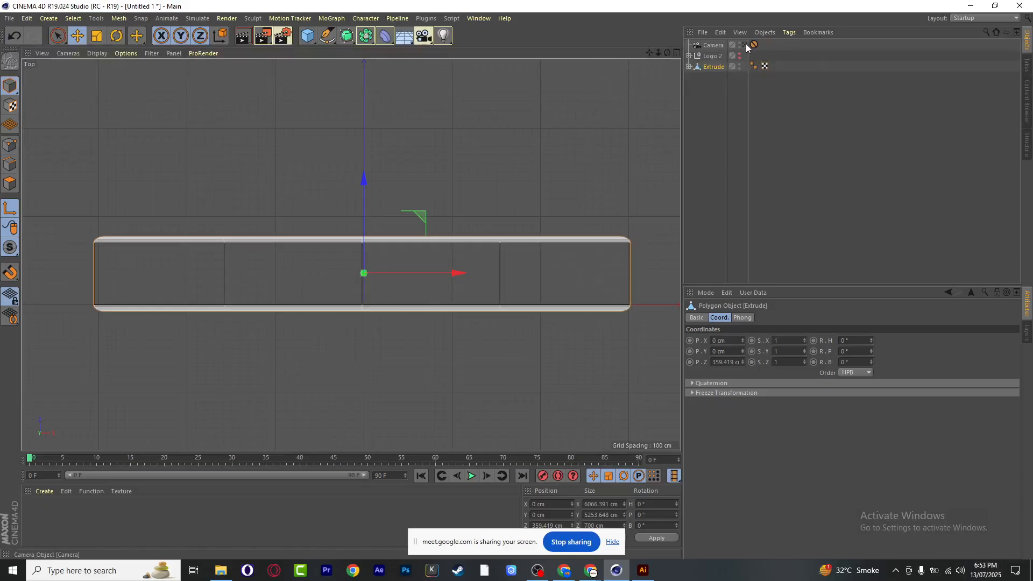
middle_click(630, 117)
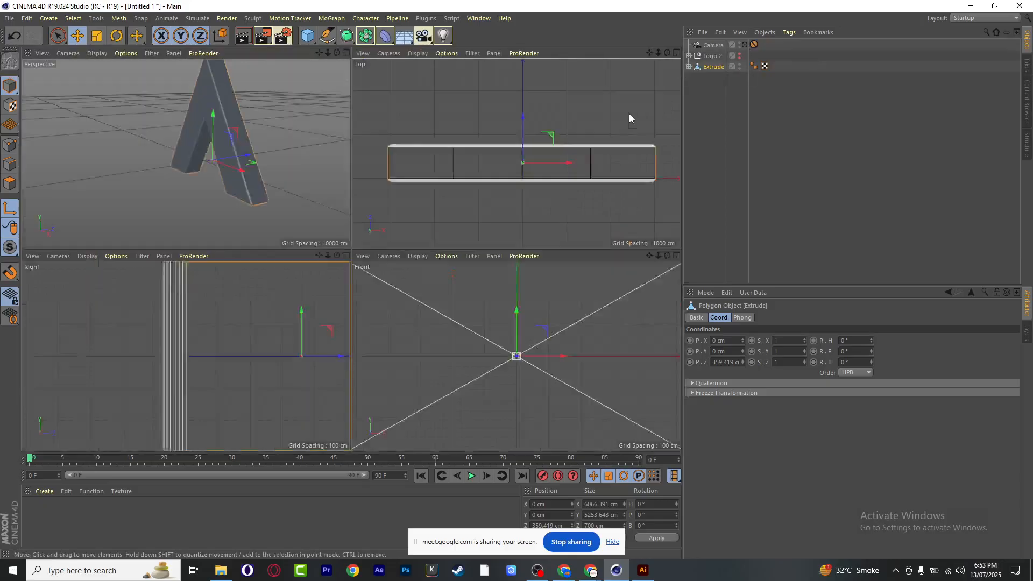
left_click_drag(337, 51, 227, 149)
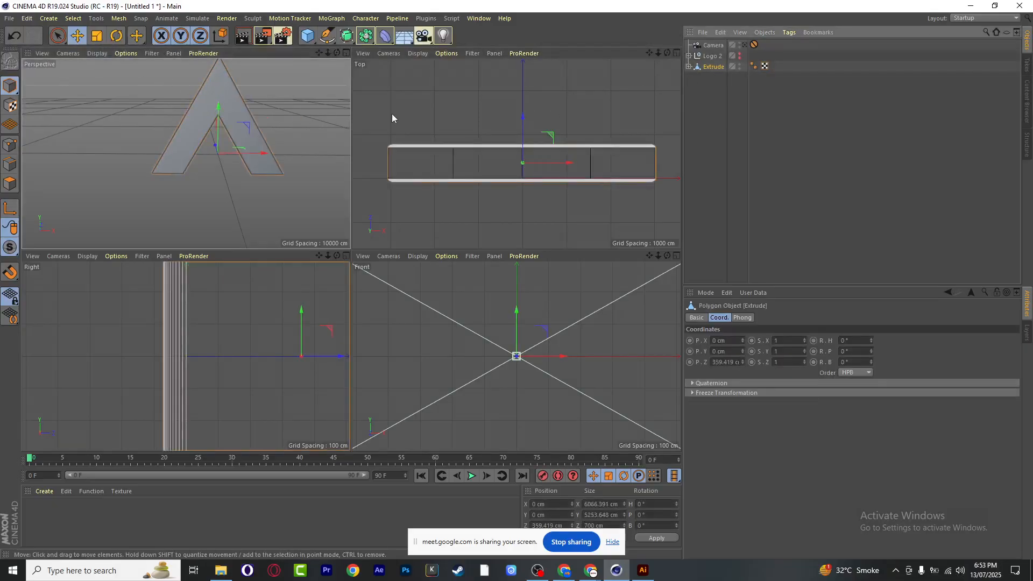
Test-rotate the duplicated A shape freely and by 19° in heading about its new axis, undoing each rotation
left_click(116, 36)
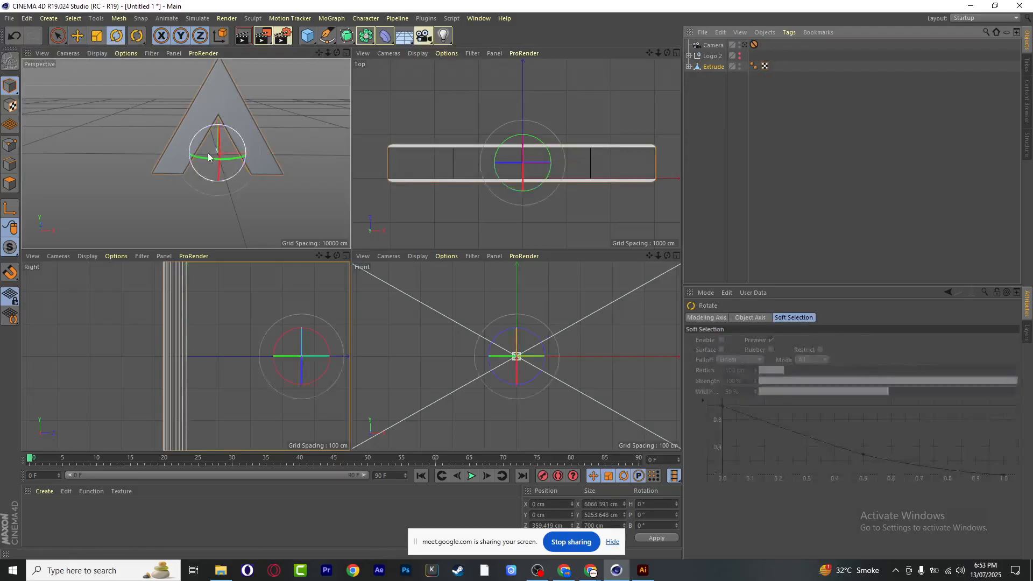
left_click_drag(207, 154, 180, 149)
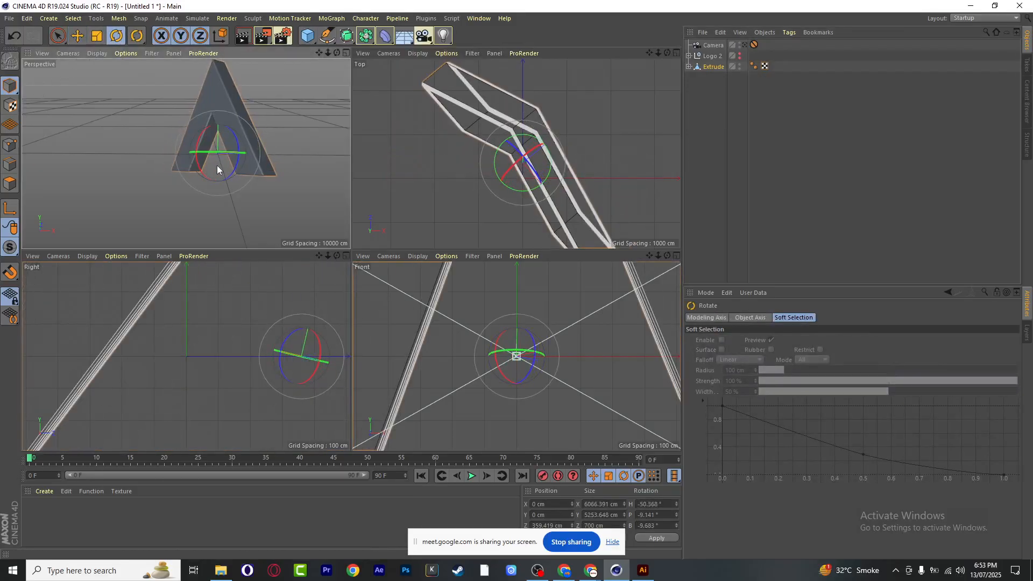
key("ctrl+z")
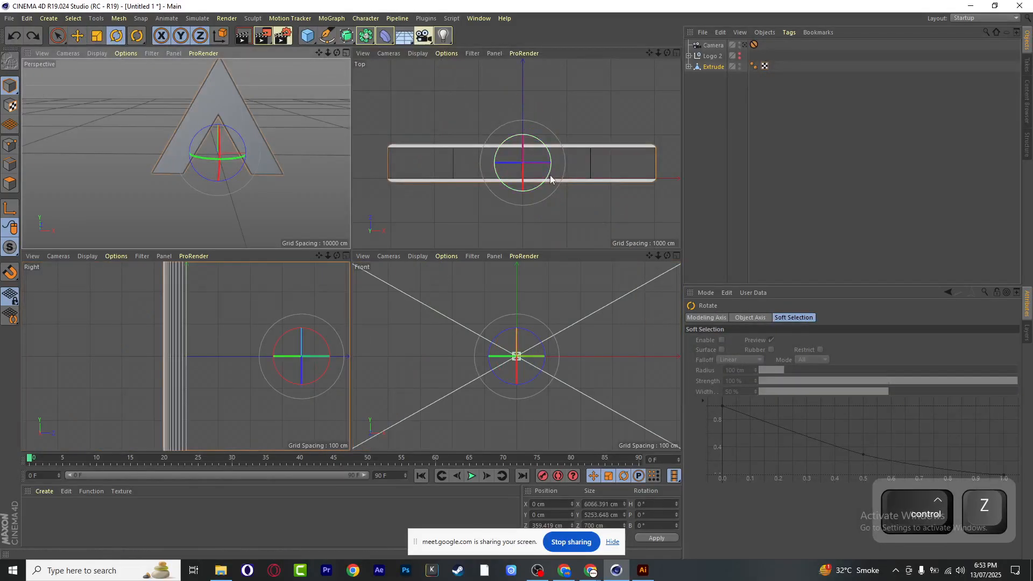
left_click(716, 68)
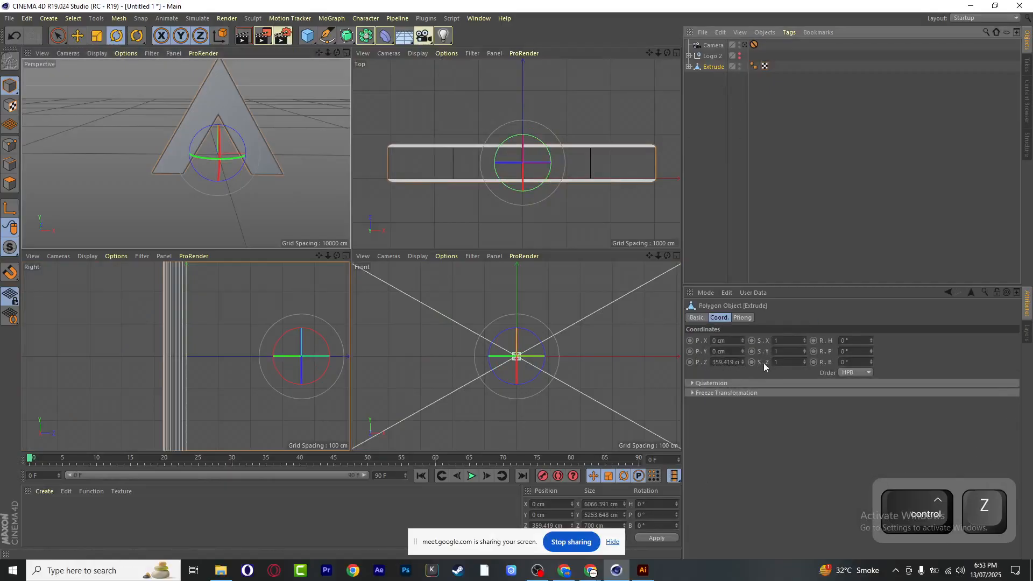
mouse_move(872, 341)
left_mouse_down()
mouse_move(847, 340)
mouse_move(888, 341)
mouse_move(871, 338)
left_mouse_up()
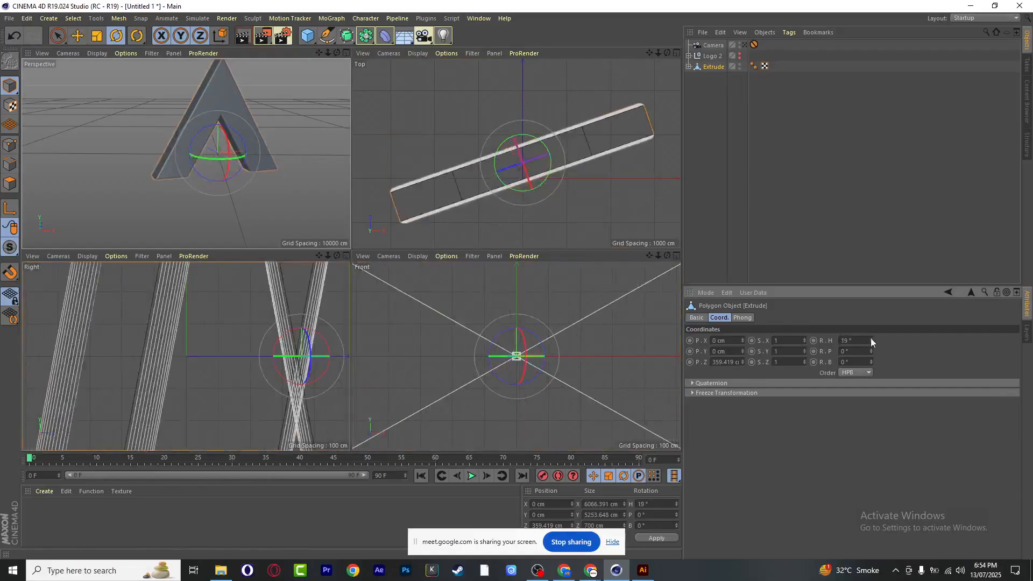
key("ctrl+z")
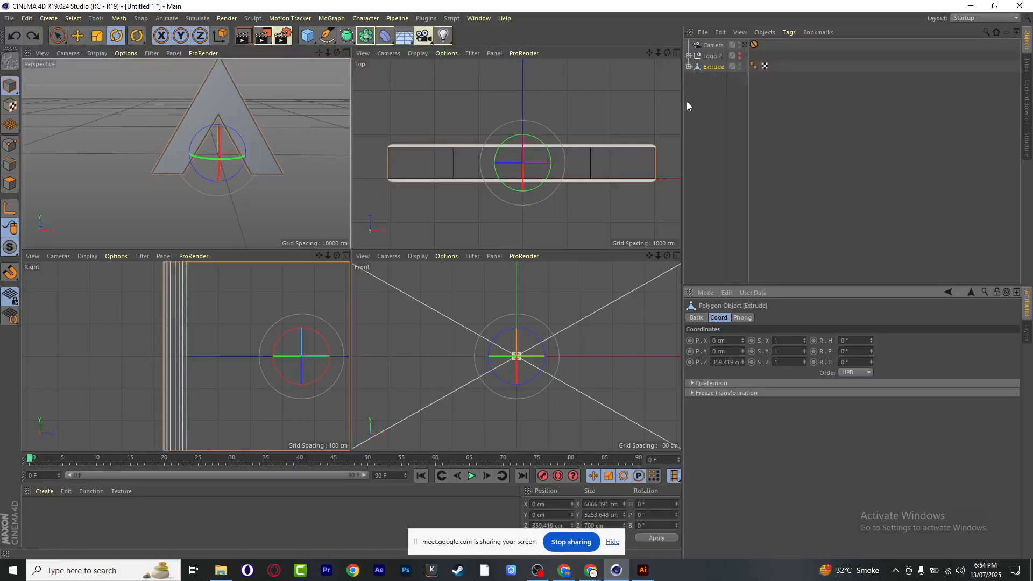
Delete the duplicated A-shaped Extrude from the scene
left_click(711, 89)
left_click(710, 66)
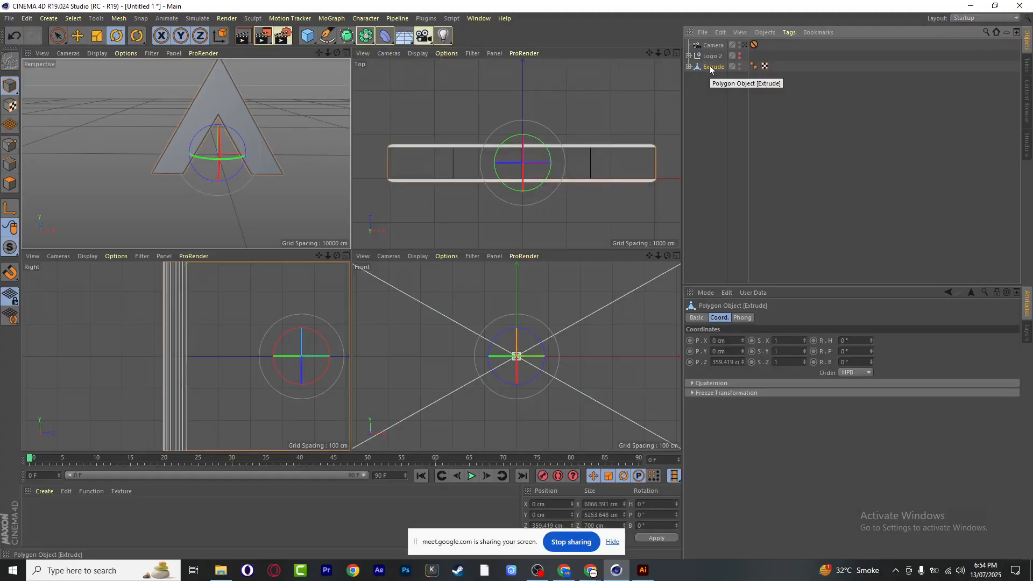
key("Delete")
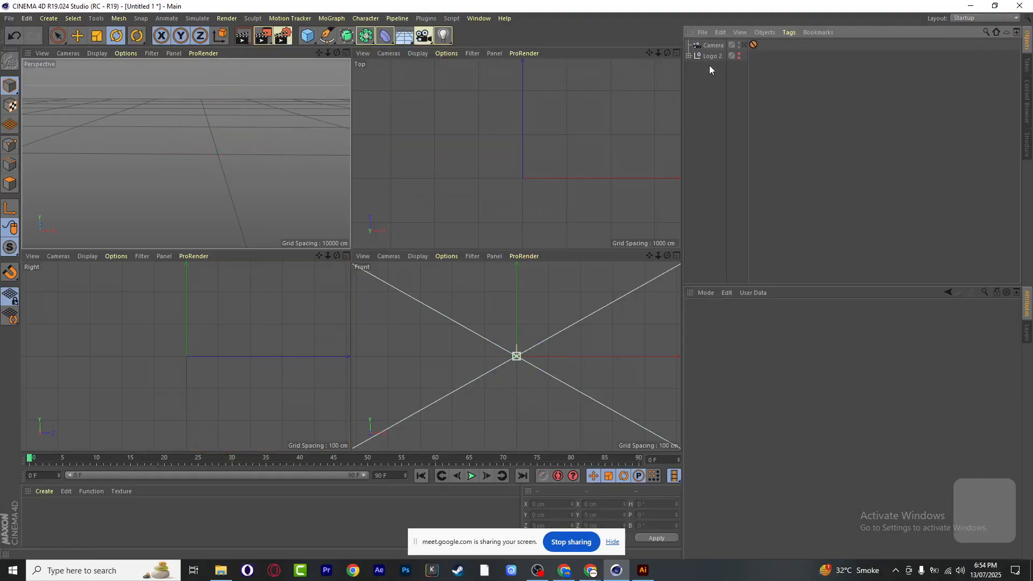
Unhide the Logo 2 group, expand its list of parts, and check the logo in the Perspective view
key("alt")
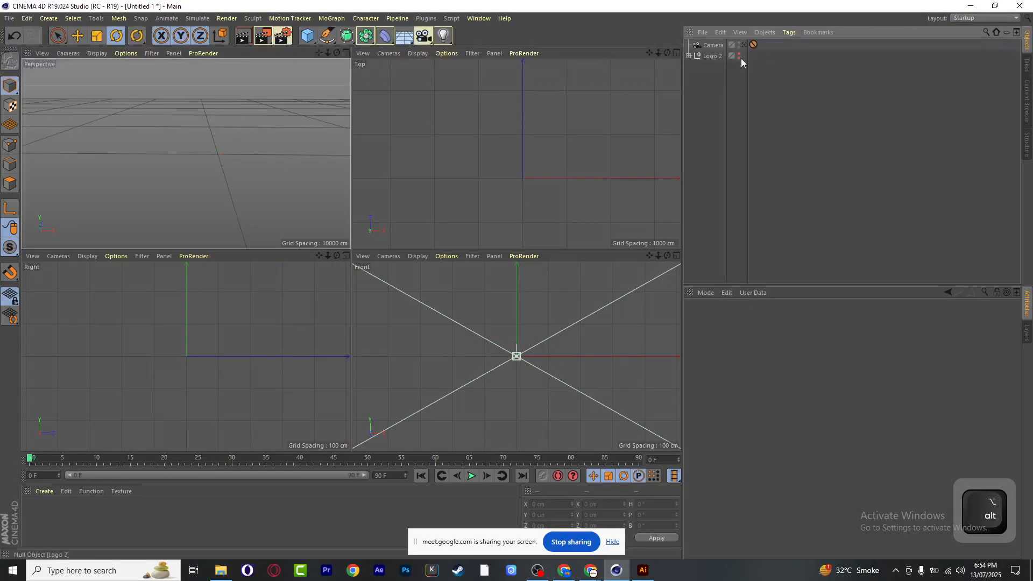
left_click(739, 56, "alt")
left_click(688, 56)
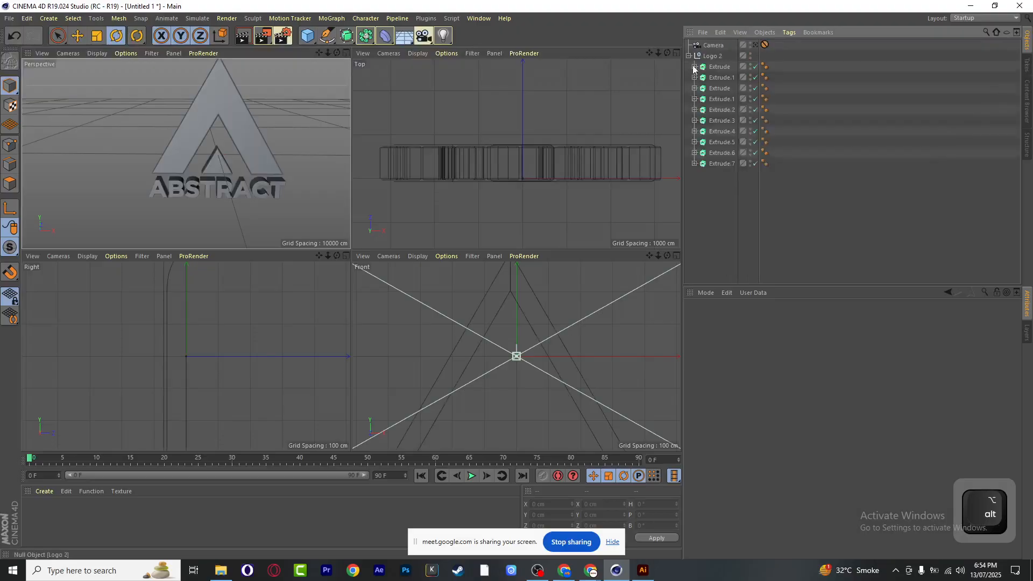
left_click(346, 52)
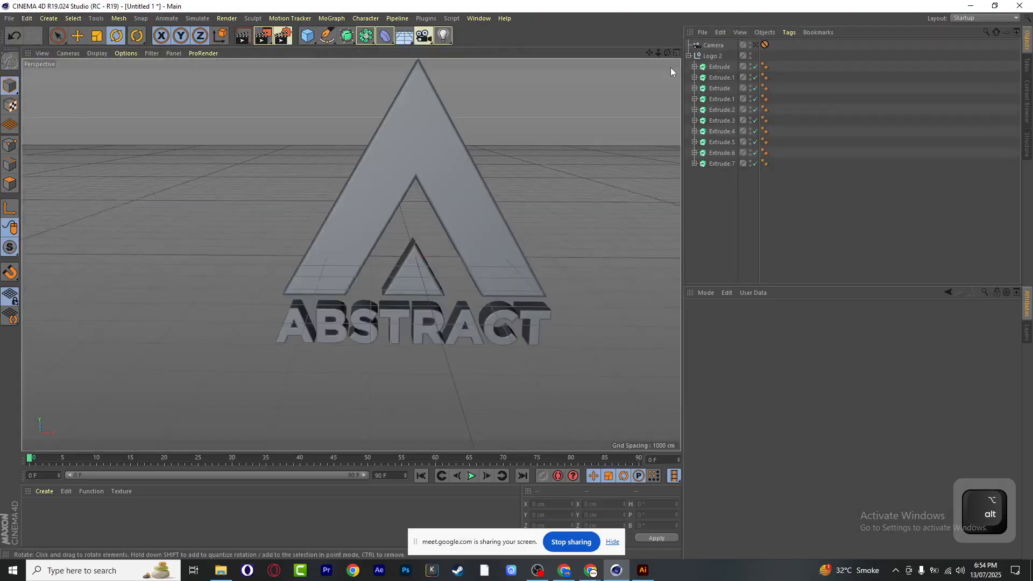
left_click(677, 53)
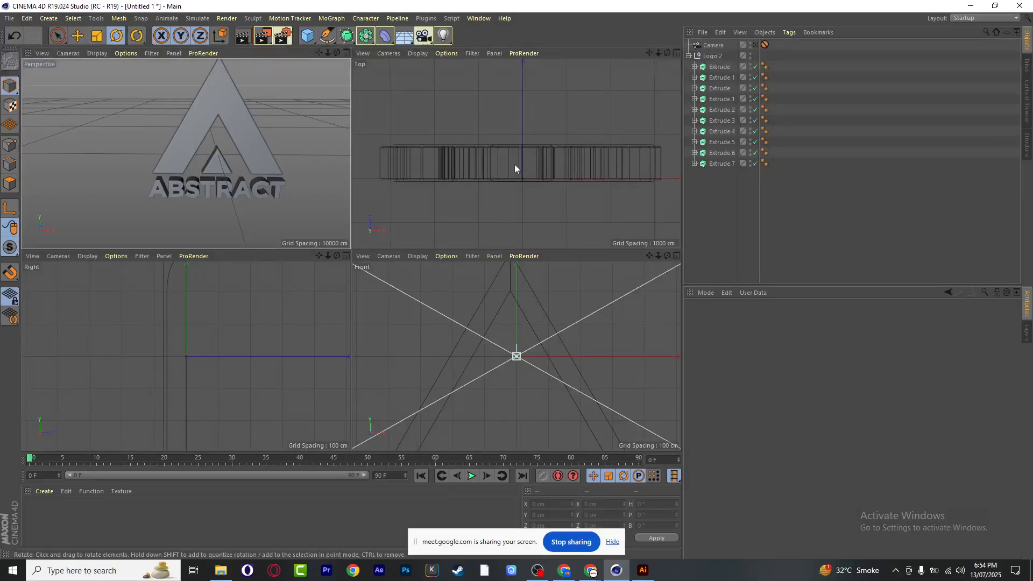
Make all the Extrude objects inside Logo 2 editable and reselect them together with the Move tool
left_click(719, 66)
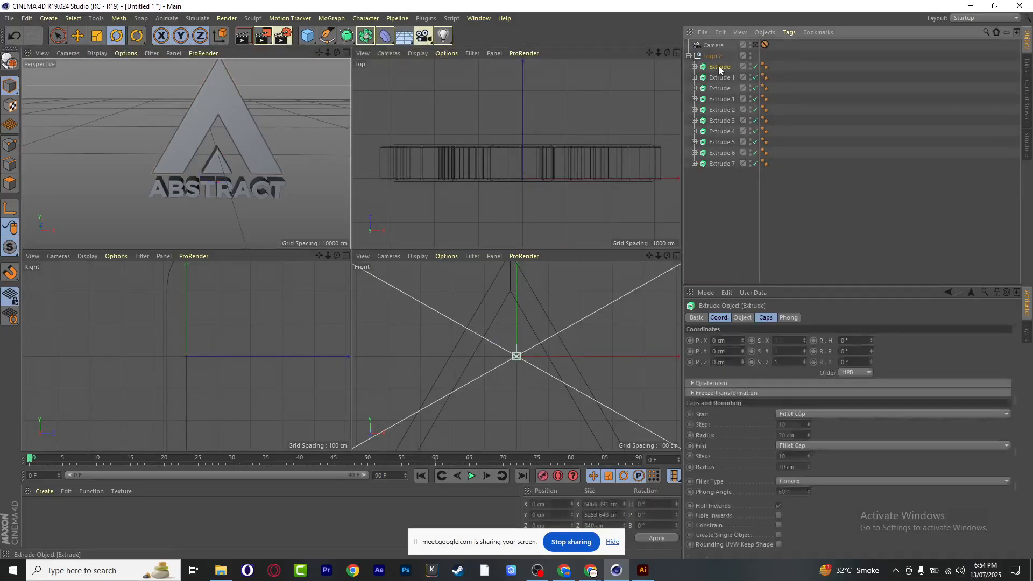
left_click(725, 165, "shift")
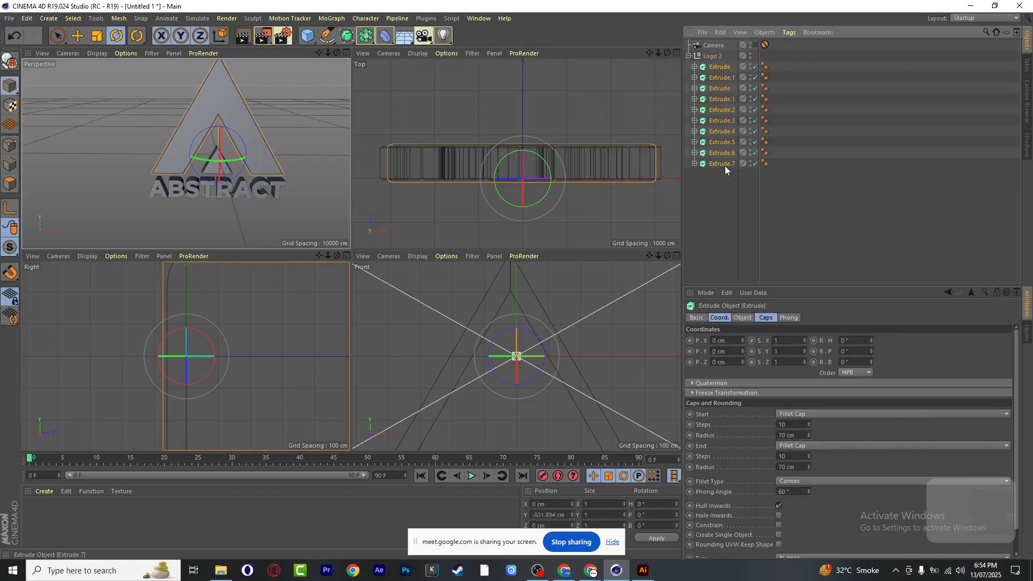
left_click(8, 61)
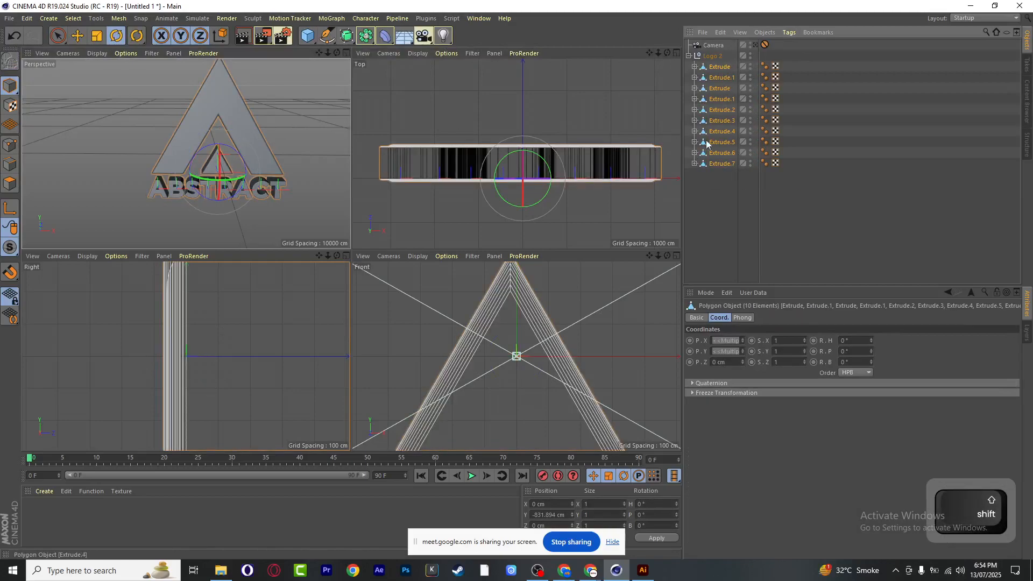
left_click(720, 67)
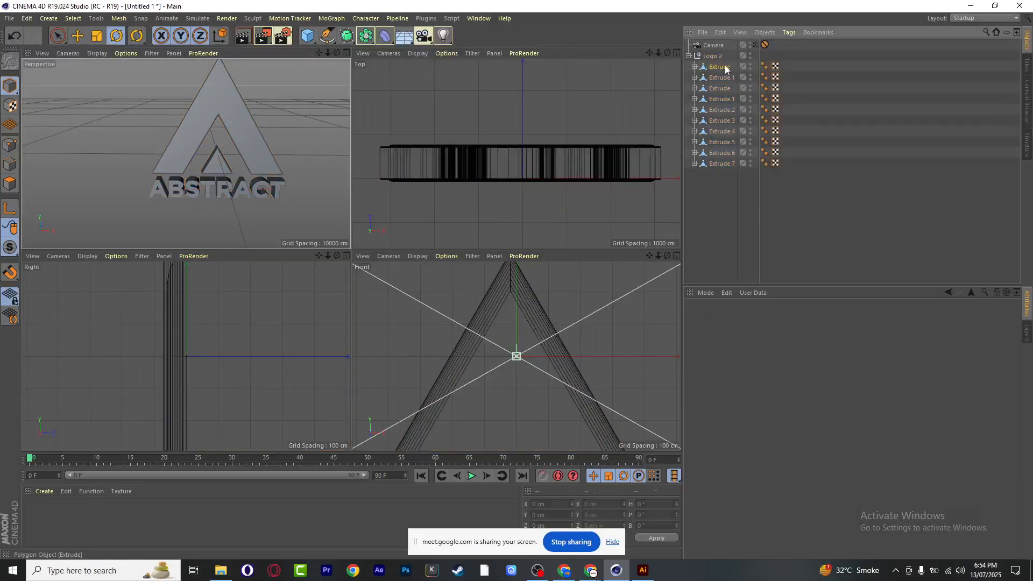
left_click(77, 35)
scroll(530, 173, "up", 2)
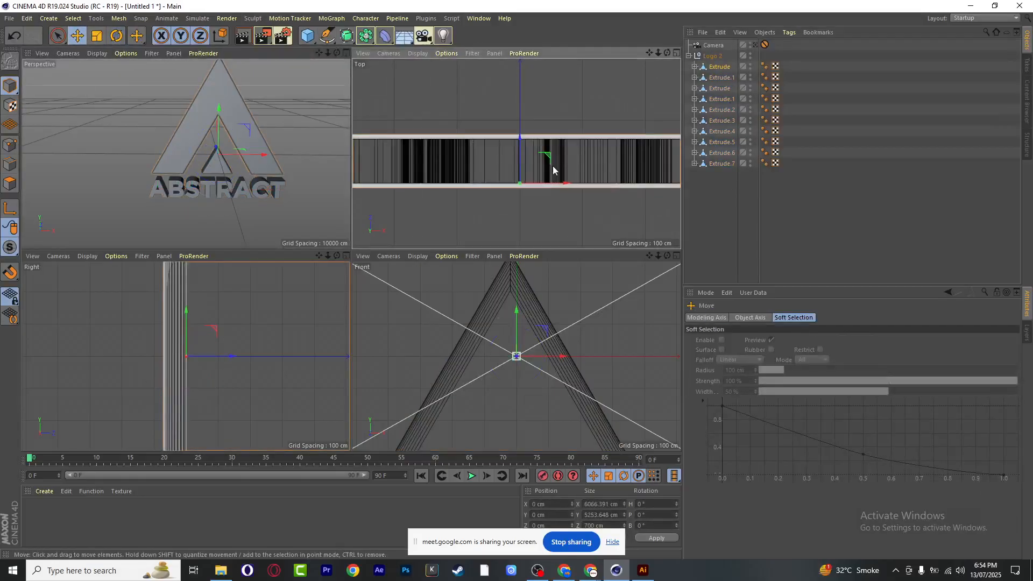
left_click(728, 163, "shift")
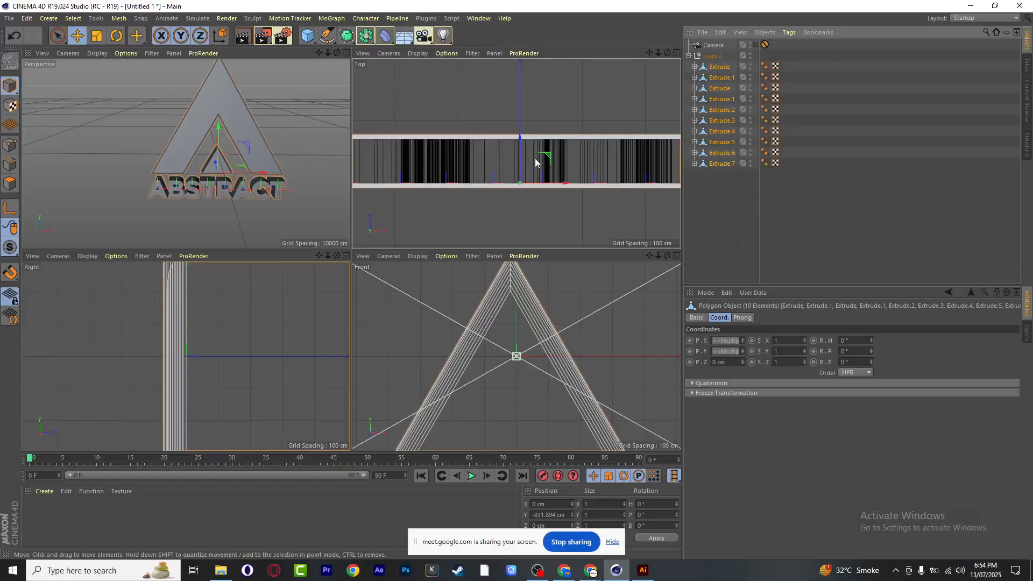
left_click_drag(520, 158, 520, 150)
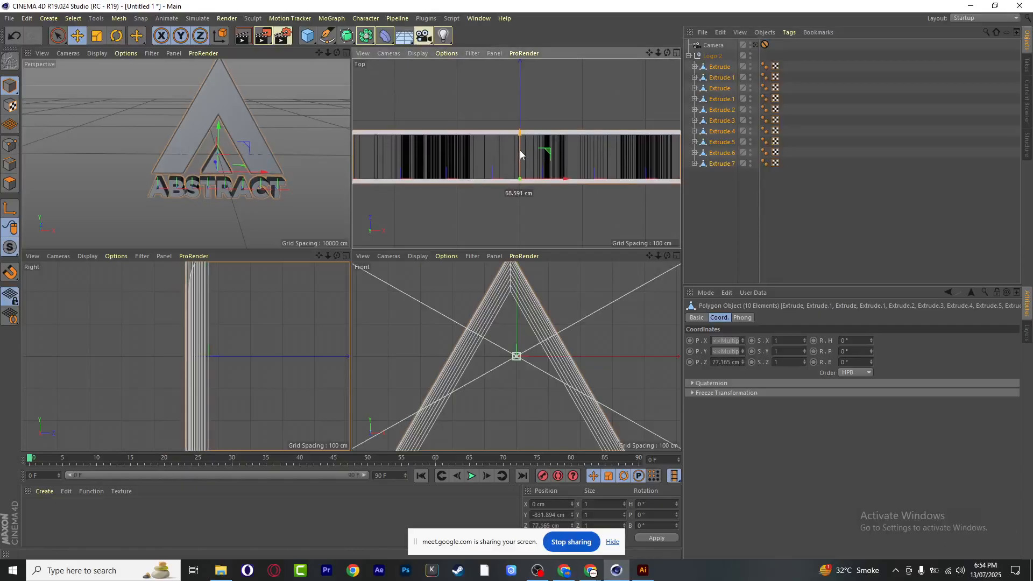
key("ctrl+z")
key("ctrl+z")
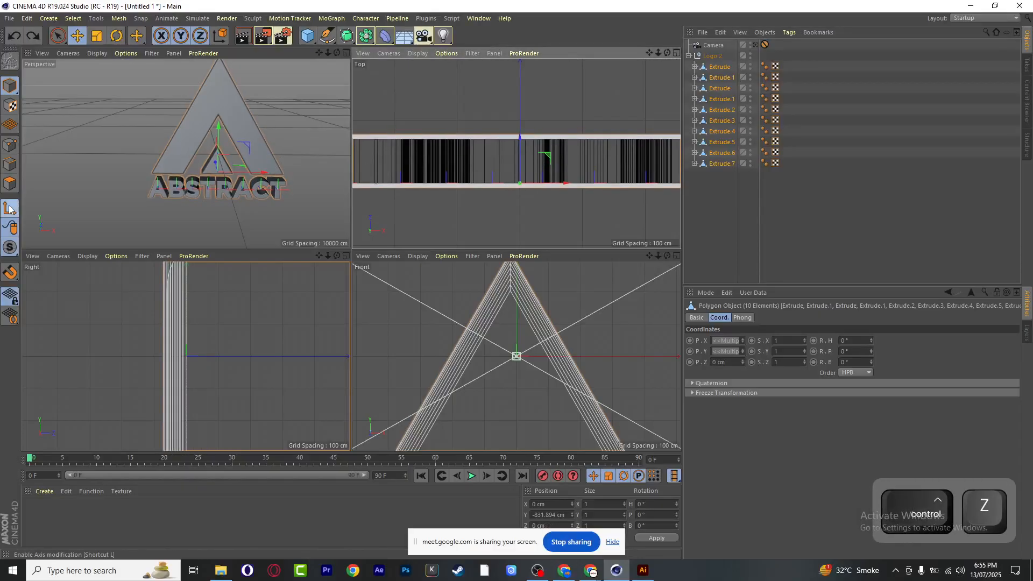
Move only the axes of all the selected logo parts to the middle of their depth, about Z 343 cm, and deselect them
left_click_drag(518, 139, 519, 120)
mouse_move(337, 53)
left_mouse_down()
mouse_move(272, 56)
mouse_move(337, 52)
left_mouse_up()
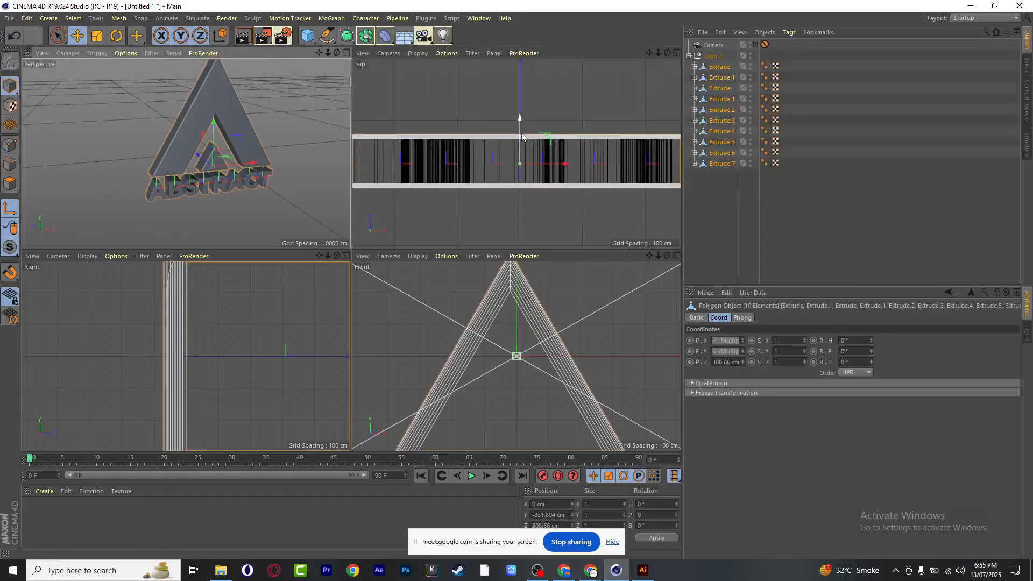
left_click_drag(520, 135, 522, 130)
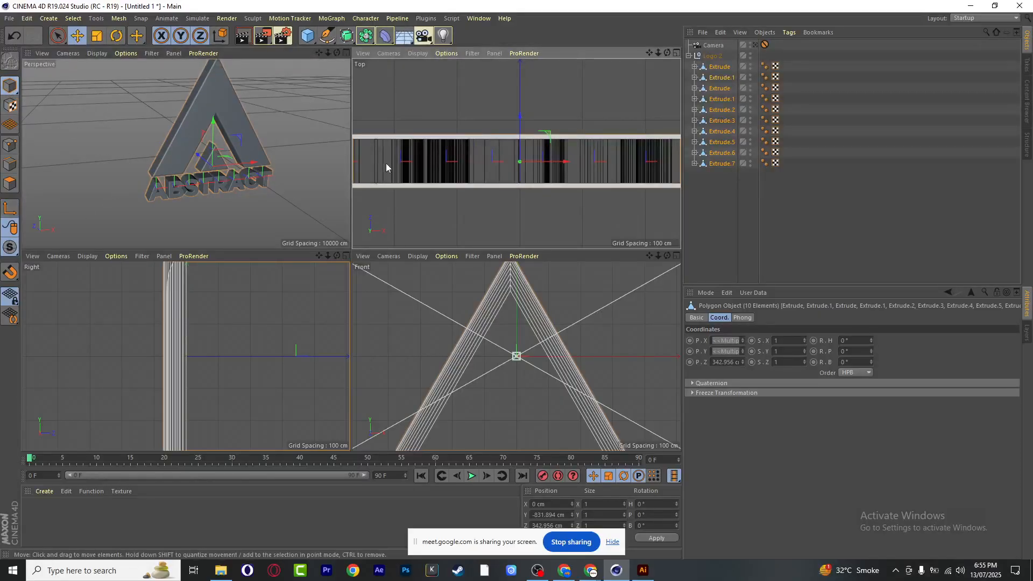
left_click(738, 197)
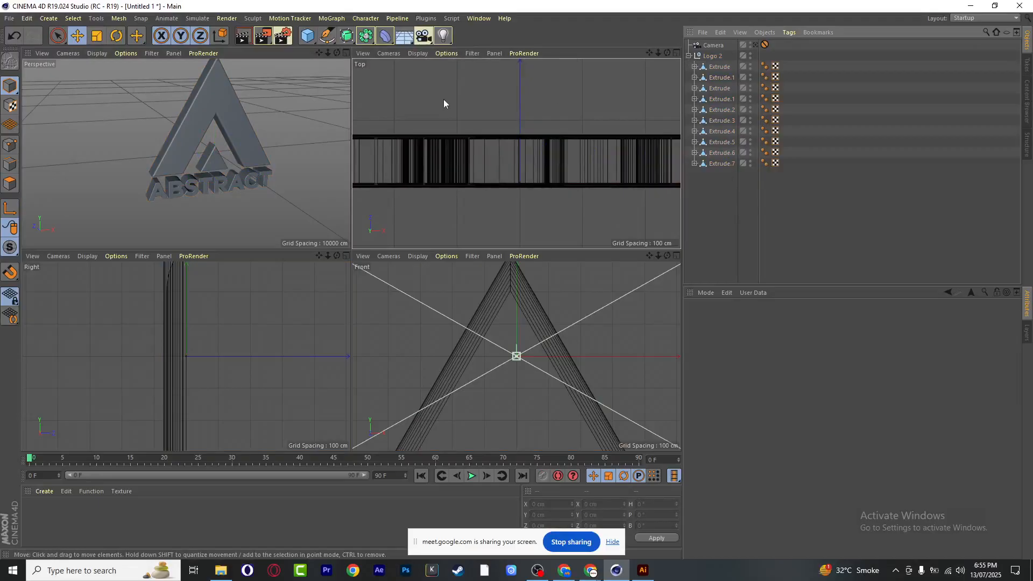
Maximize the Perspective view and look through the scene's Camera
left_click(347, 54)
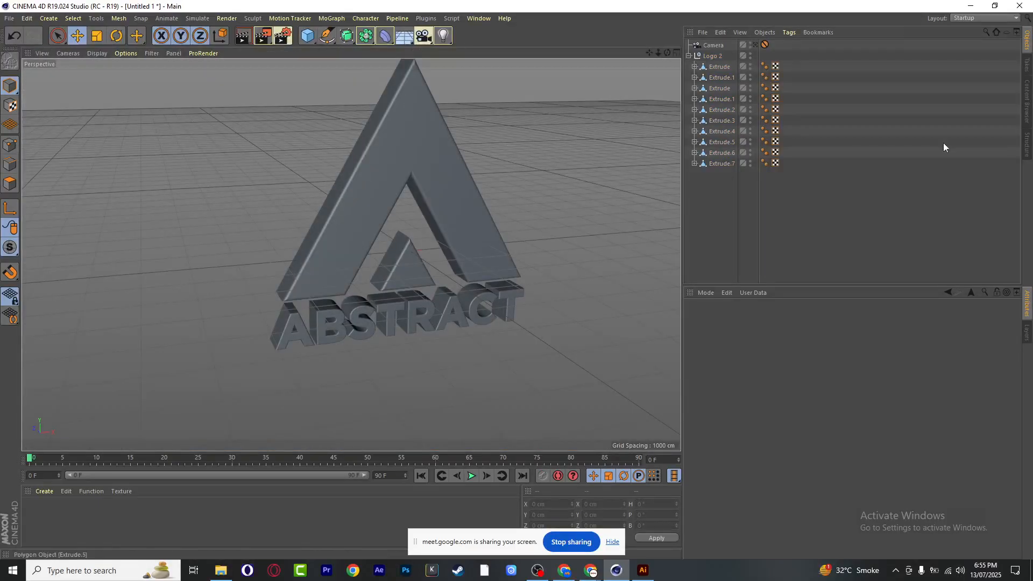
left_click(756, 47)
left_click(755, 47)
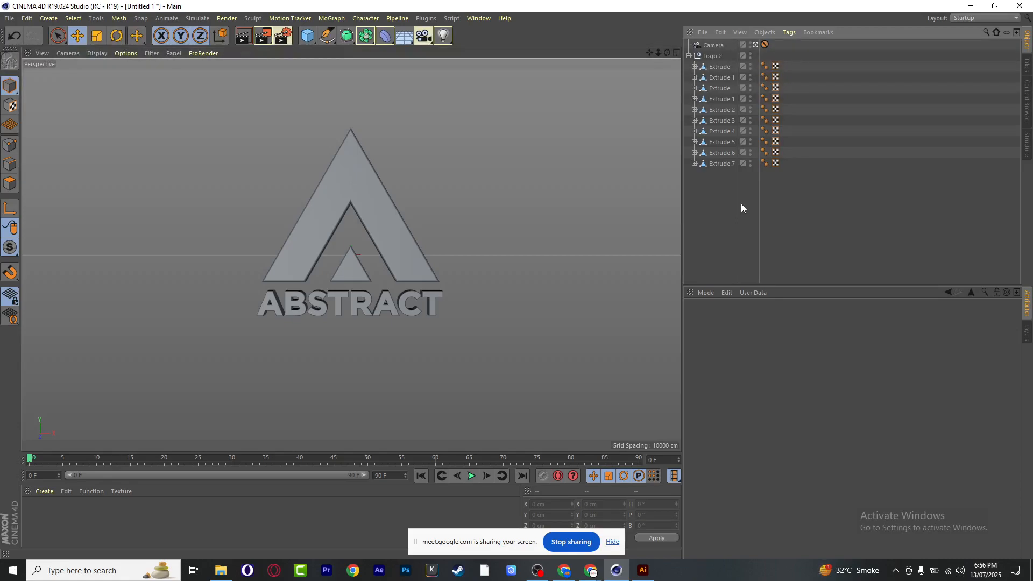
Rename the large A-shaped Extrude object inside Logo 2 as BIG_A
double_click(724, 66)
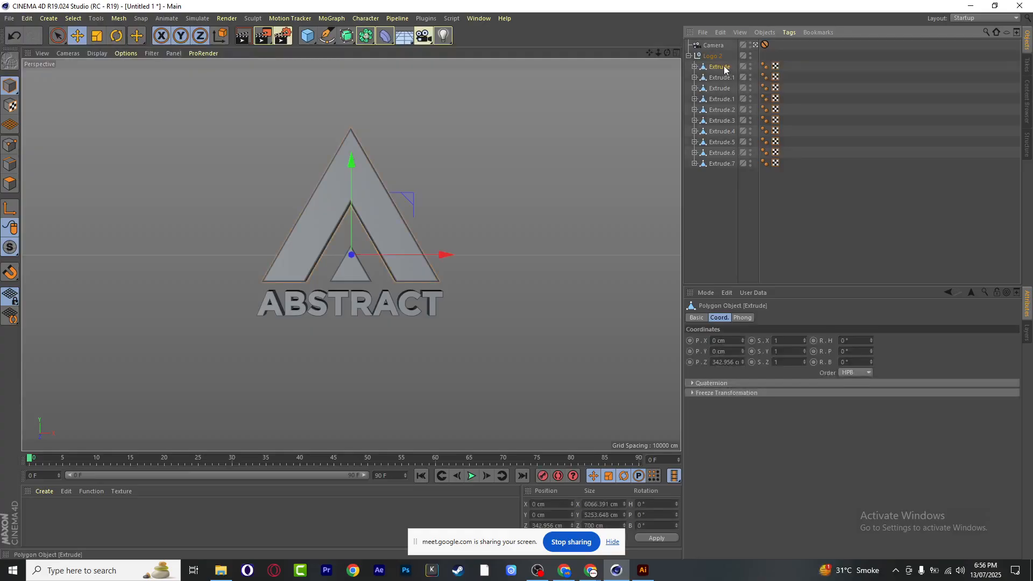
type("Big")
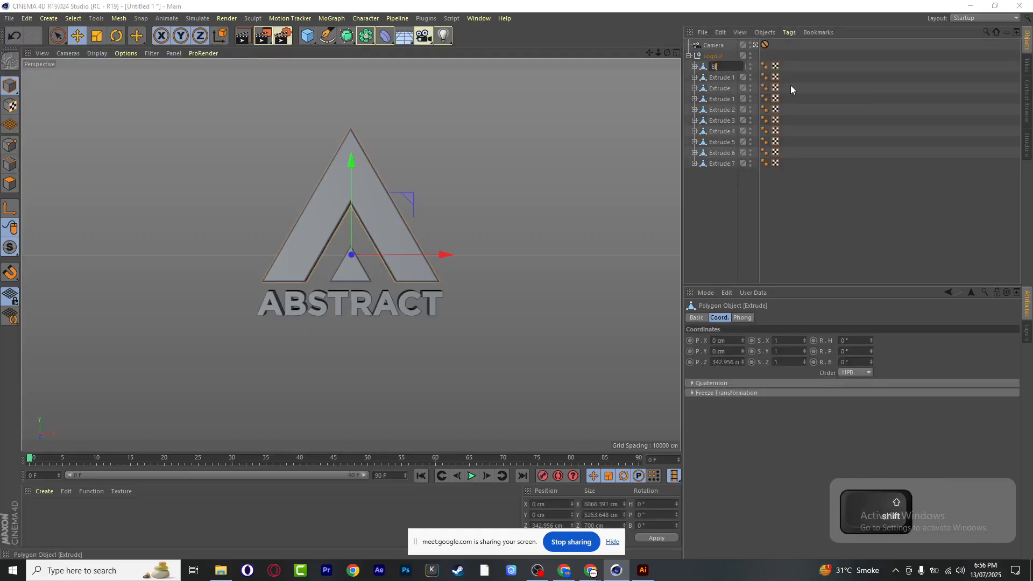
key("Return")
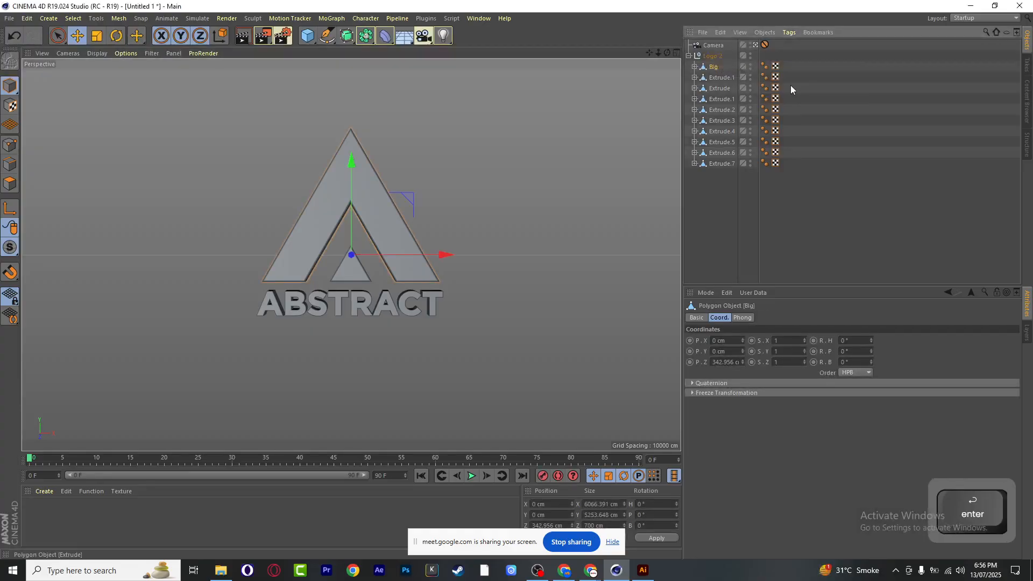
double_click(718, 66)
type("B")
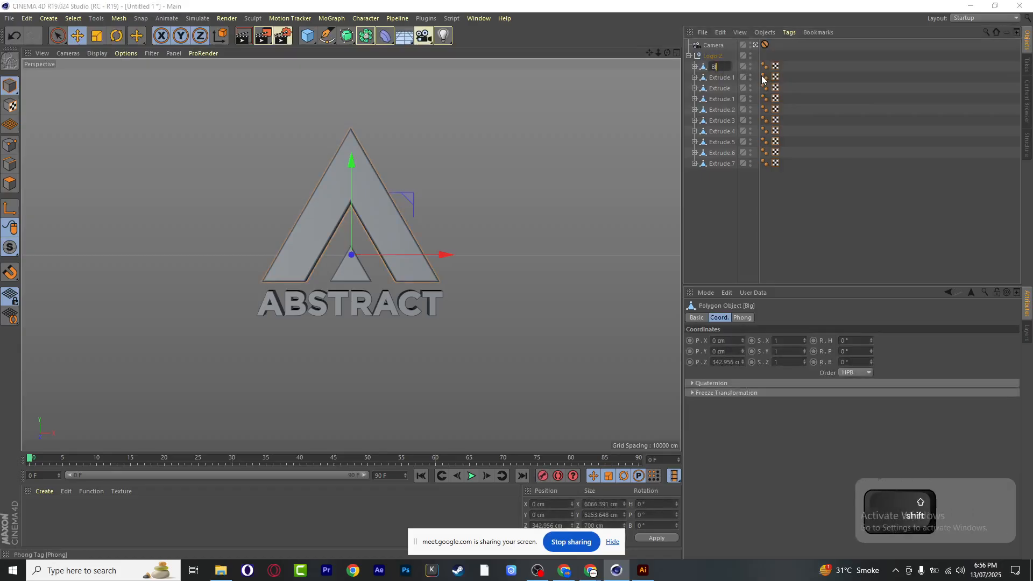
type("IG_A")
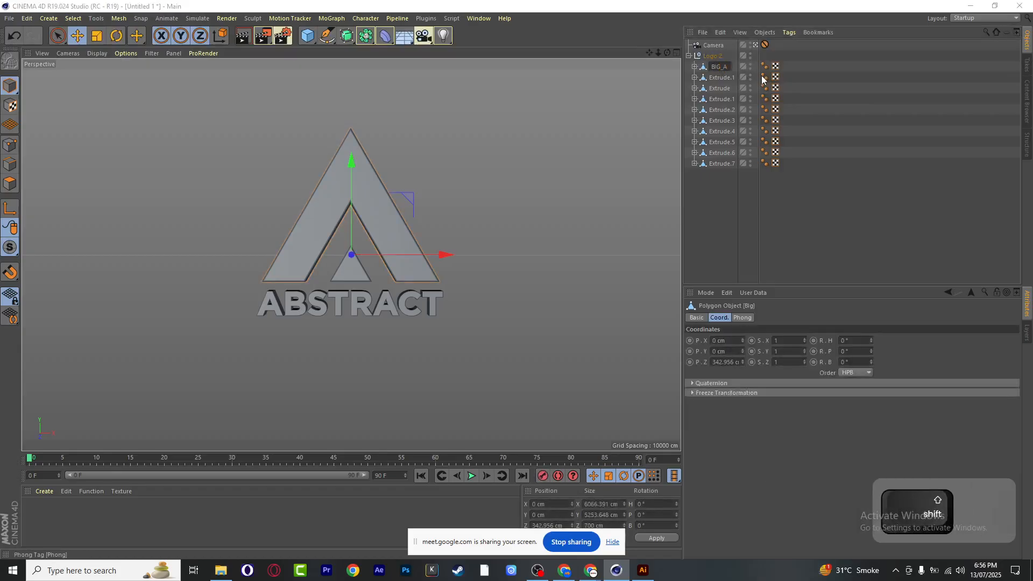
key("Return")
Rename the small triangle's Extrude.1 object inside Logo 2 as Trainagele
left_click(729, 79)
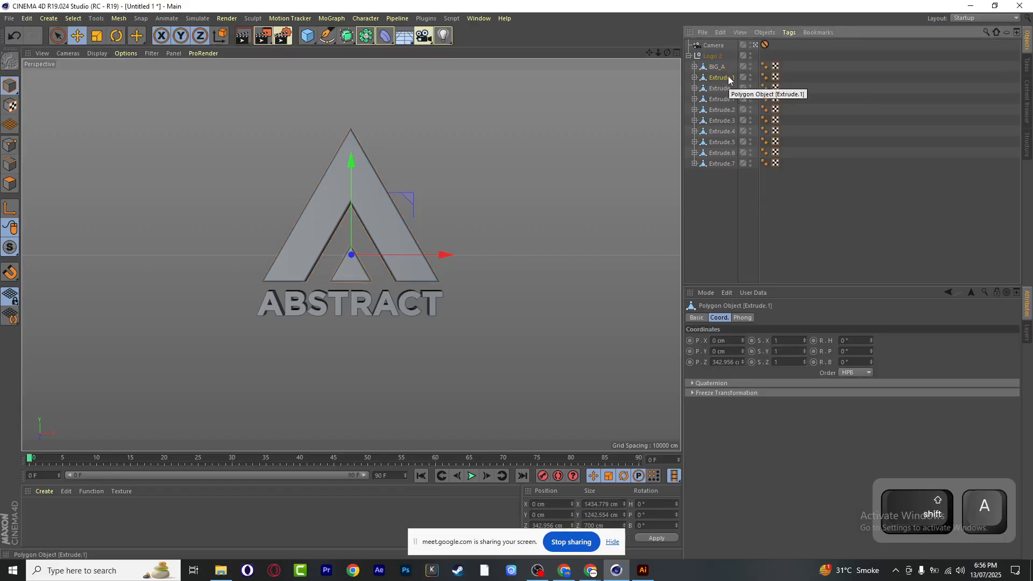
double_click(729, 79)
type("Tre")
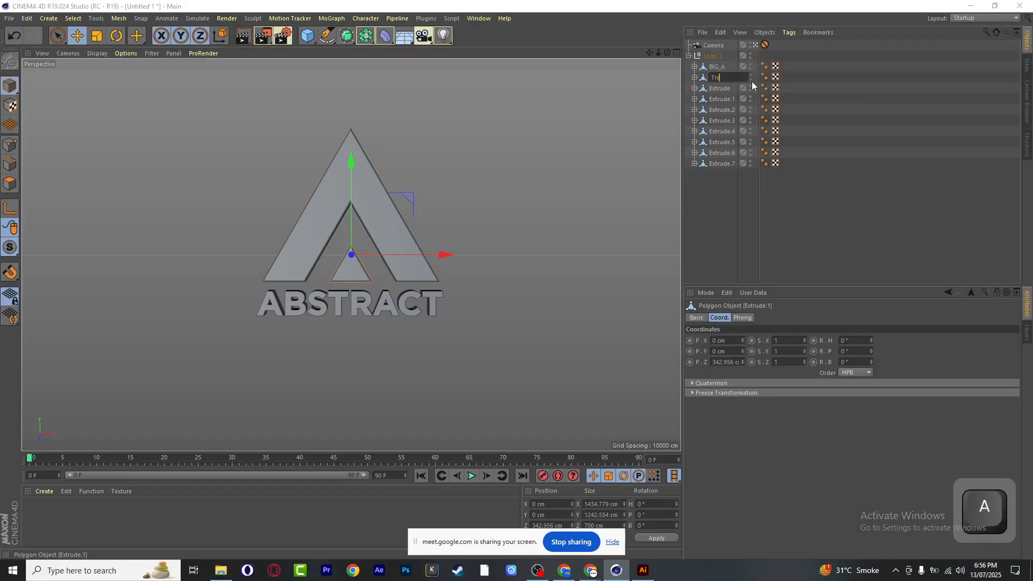
type("inagel")
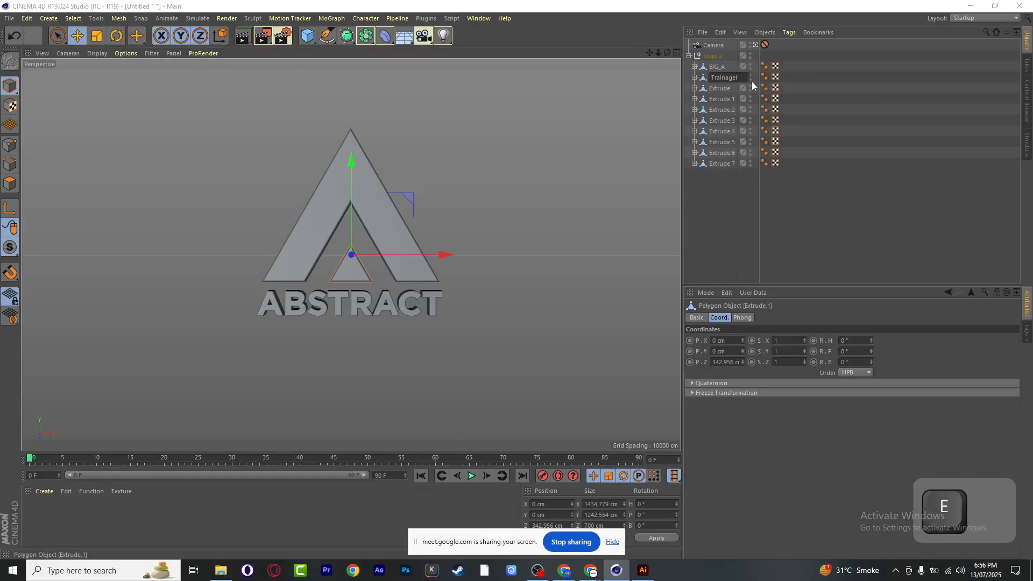
type("e")
key("Return")
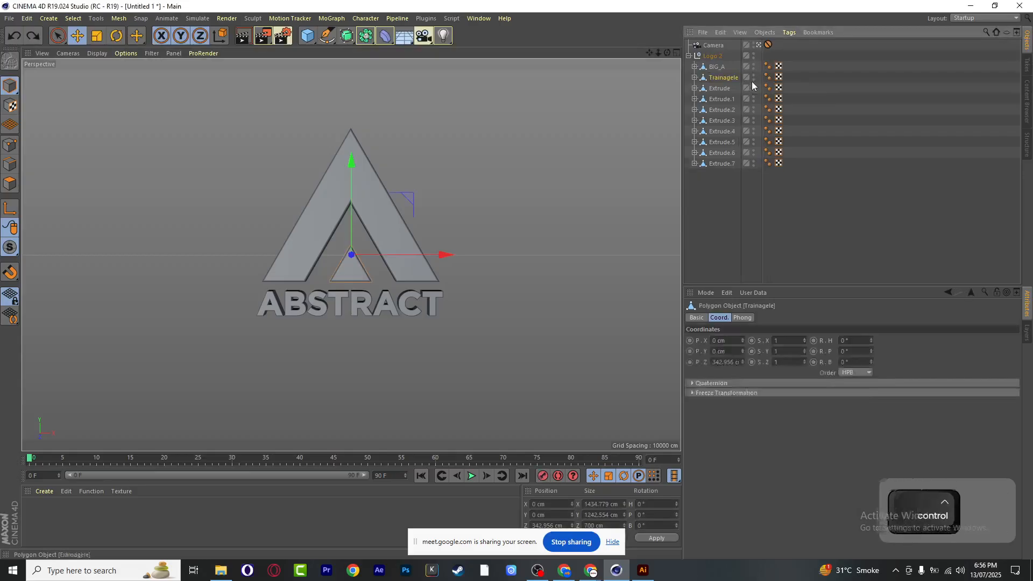
Shorten the small triangle object's misspelled name to Tra
key("ctrl+z")
double_click(723, 78)
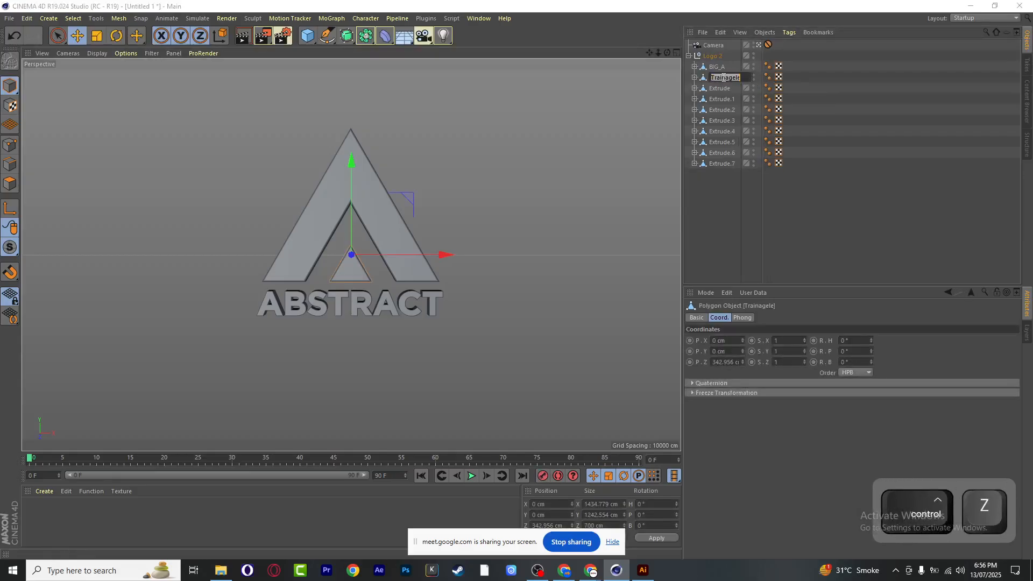
left_click(726, 78)
key("Delete")
key("Delete")
key("Delete")
key("Delete")
key("Delete")
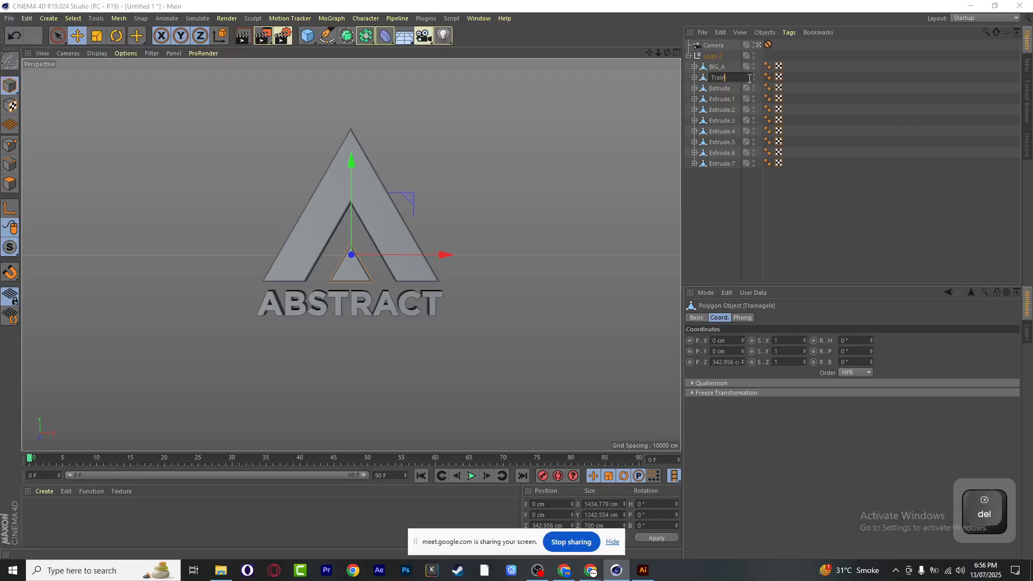
key("BackSpace")
key("BackSpace")
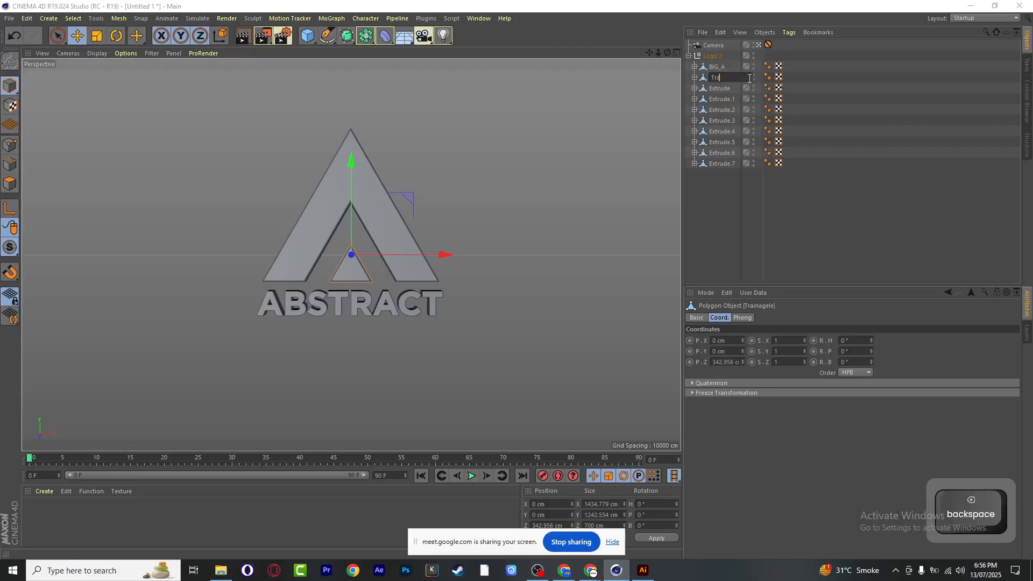
Rename the Extrude objects of the first two letters of ABSTRACT as A and B
left_click(726, 90)
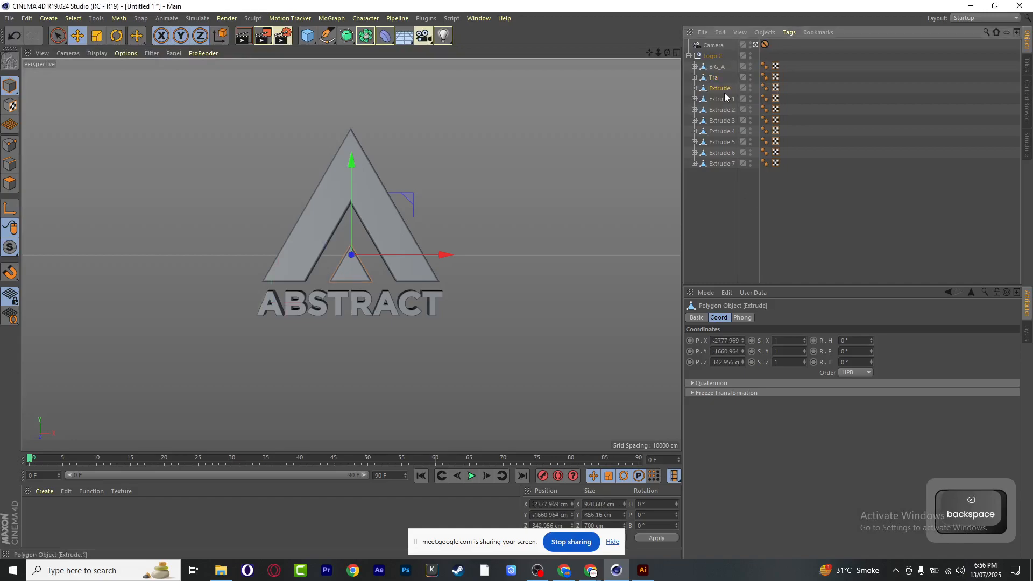
double_click(724, 90)
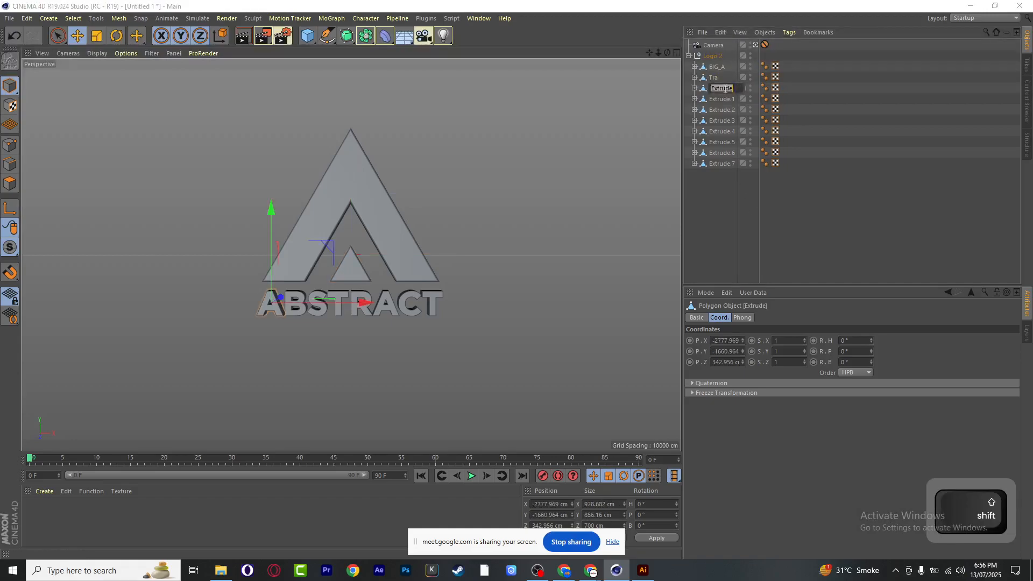
type("A")
left_click(723, 182)
double_click(722, 100)
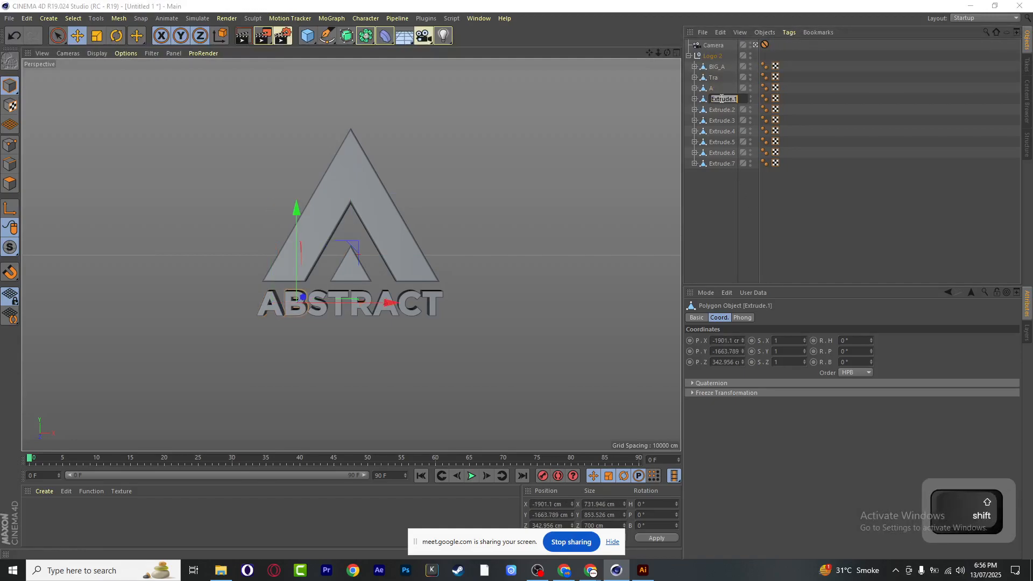
type("B")
left_click(724, 167)
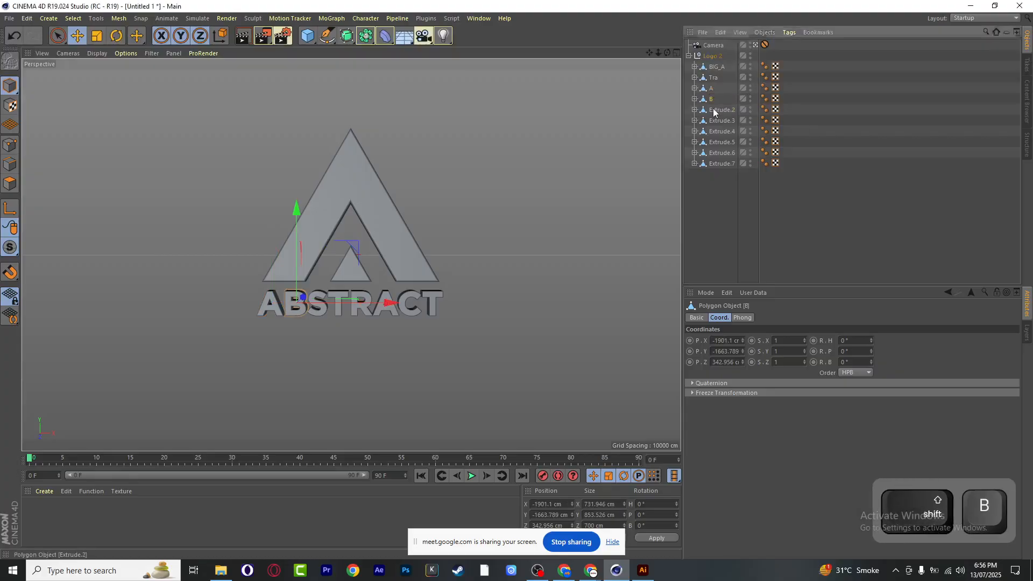
Rename the Extrude objects of the third and fourth letters of ABSTRACT as S and T
double_click(715, 111)
type("S")
left_click(725, 177)
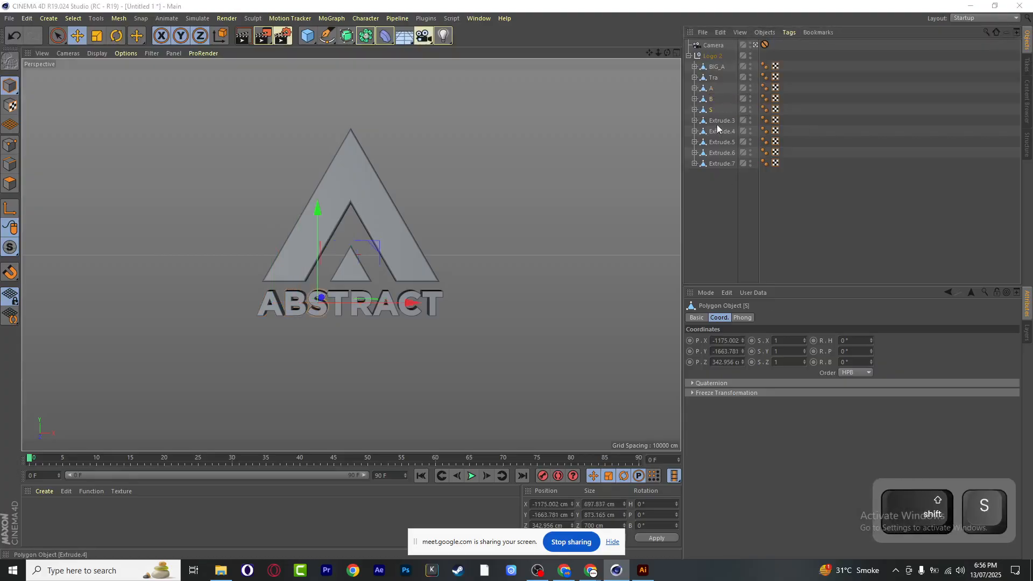
double_click(718, 121)
type("T")
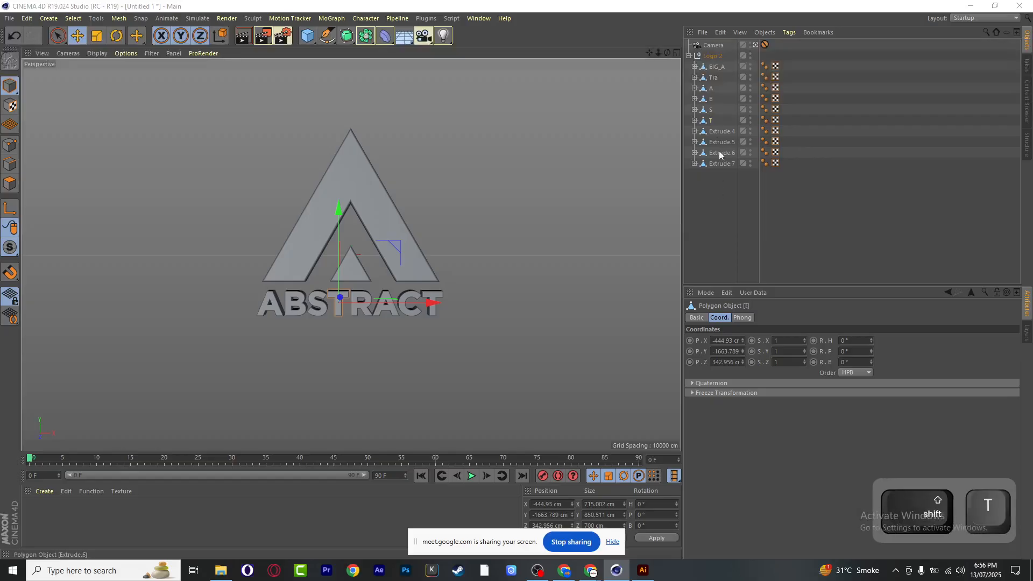
left_click(719, 151)
Rename the Extrude objects of the fifth and sixth letters of ABSTRACT as R and A
double_click(718, 131)
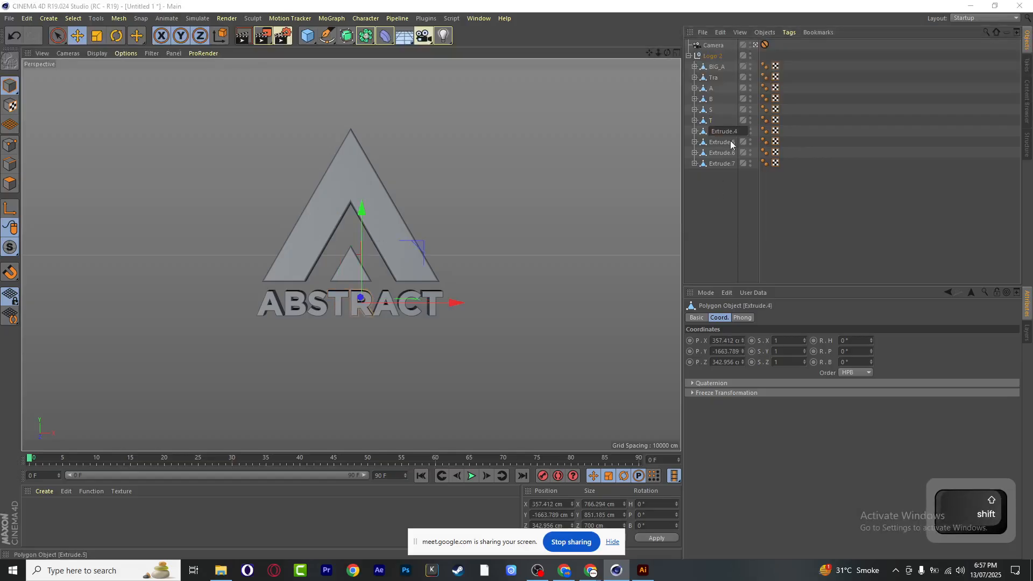
type("R")
left_click(715, 208)
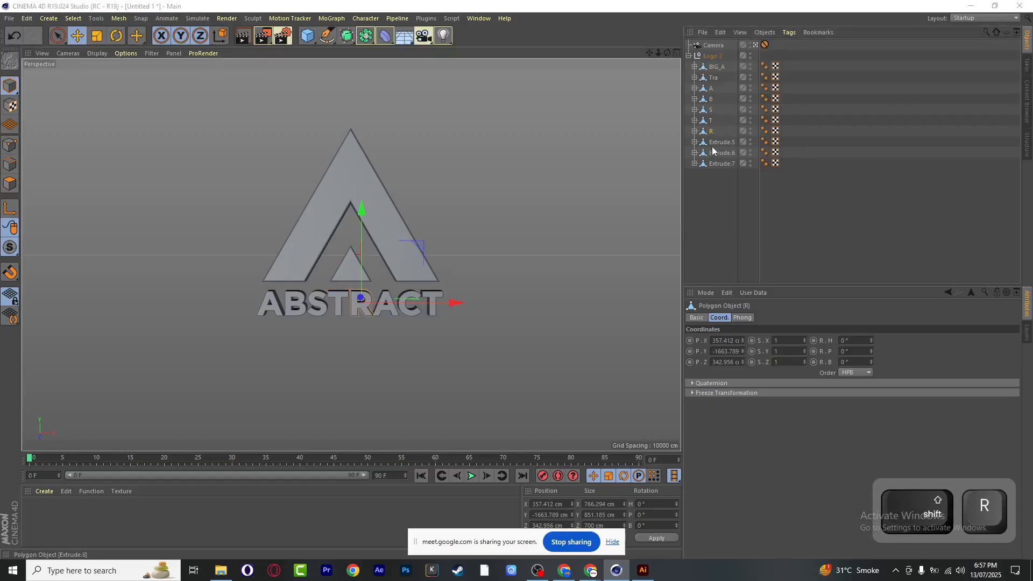
double_click(713, 142)
type("A")
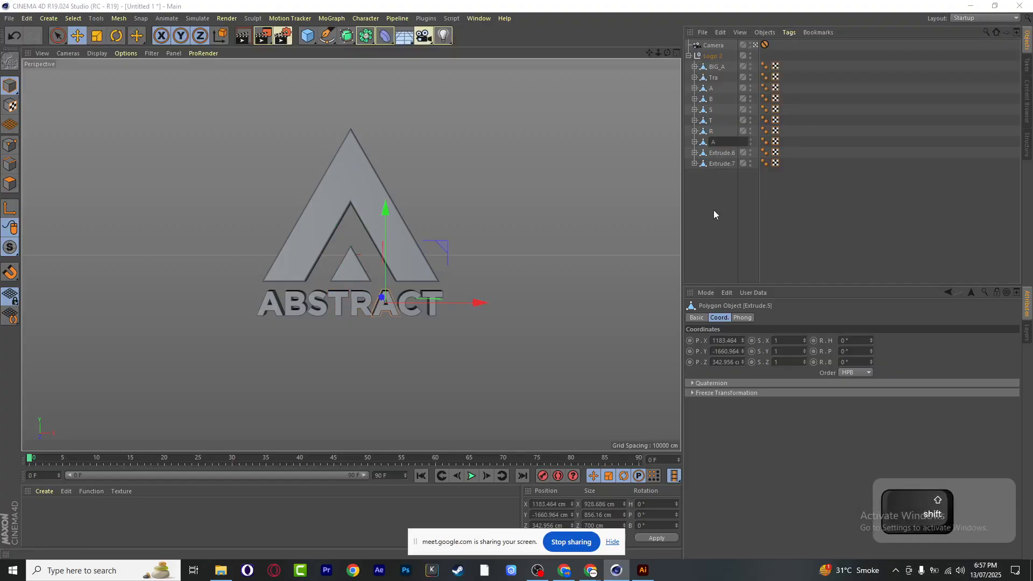
left_click(714, 210)
Rename the last two letter objects of ABSTRACT as C and T, and select BIG_A
double_click(716, 154)
type("C")
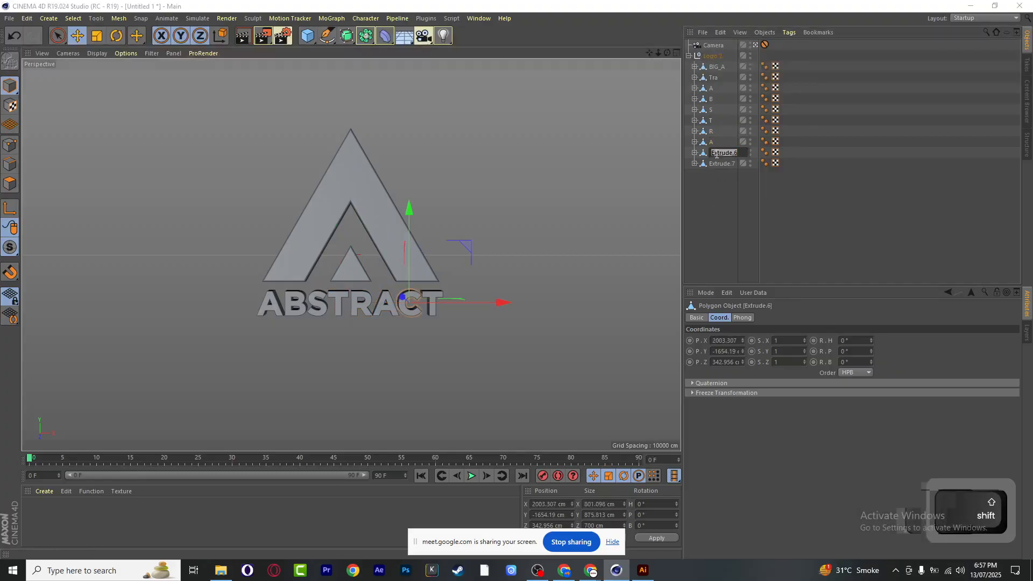
left_click(719, 199)
double_click(719, 164)
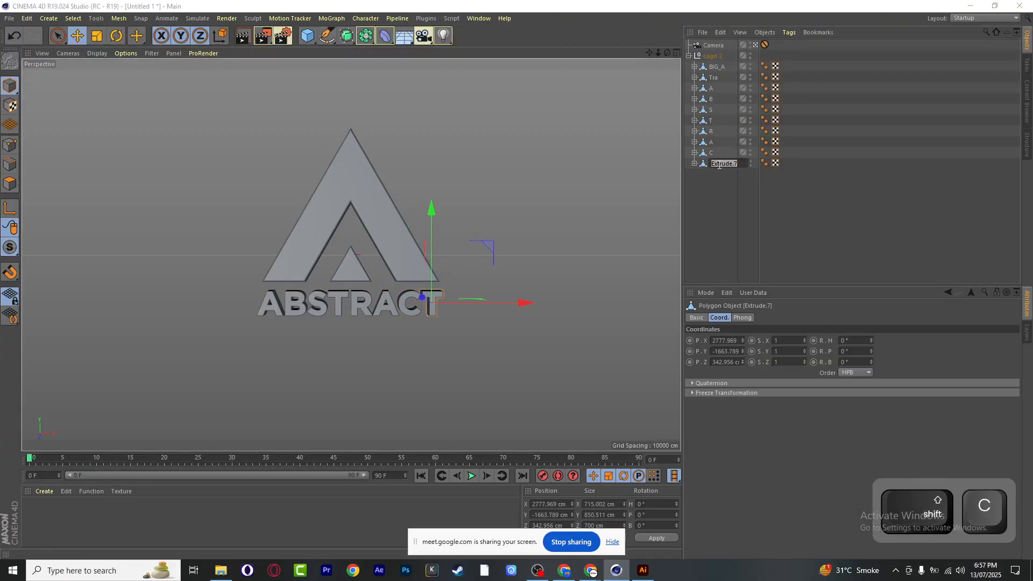
type("T")
left_click(715, 195)
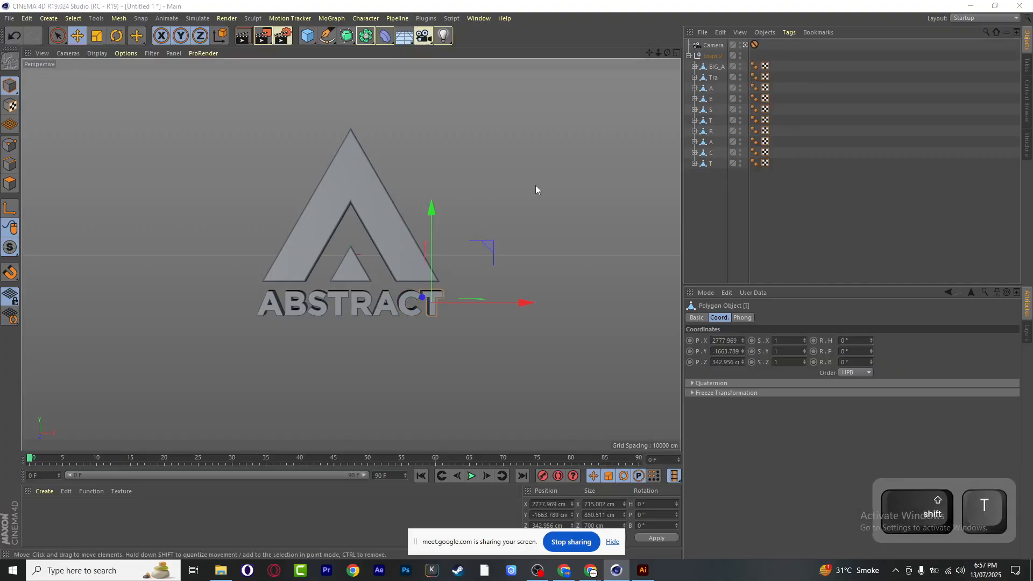
left_click(712, 183)
left_click(715, 67)
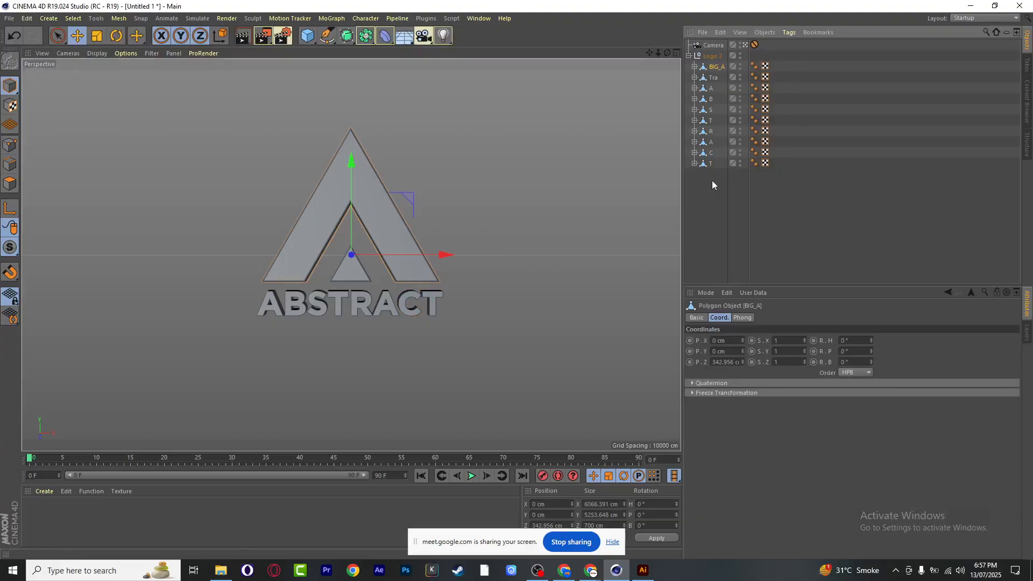
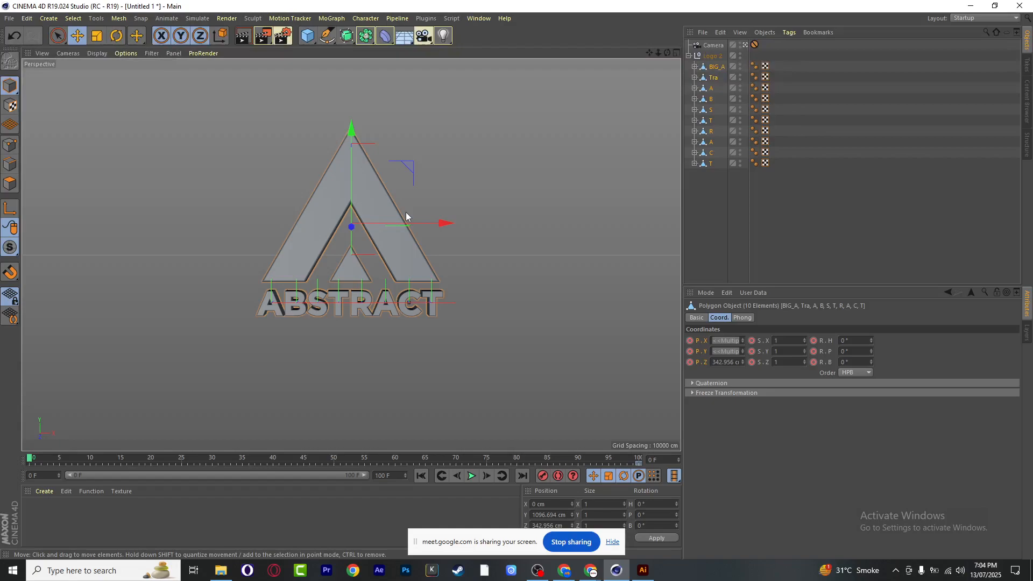
Move all ten selected logo parts behind the camera to about Z -27065 cm in the Top view and record a keyframe at frame 0
left_click(677, 54)
scroll(527, 201, "down", 5)
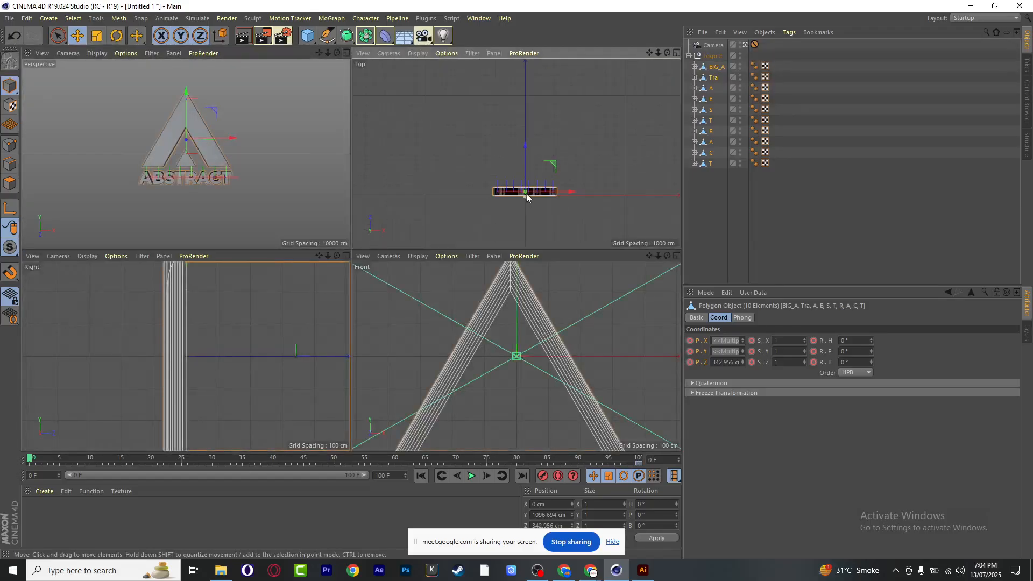
left_click_drag(649, 53, 632, 1)
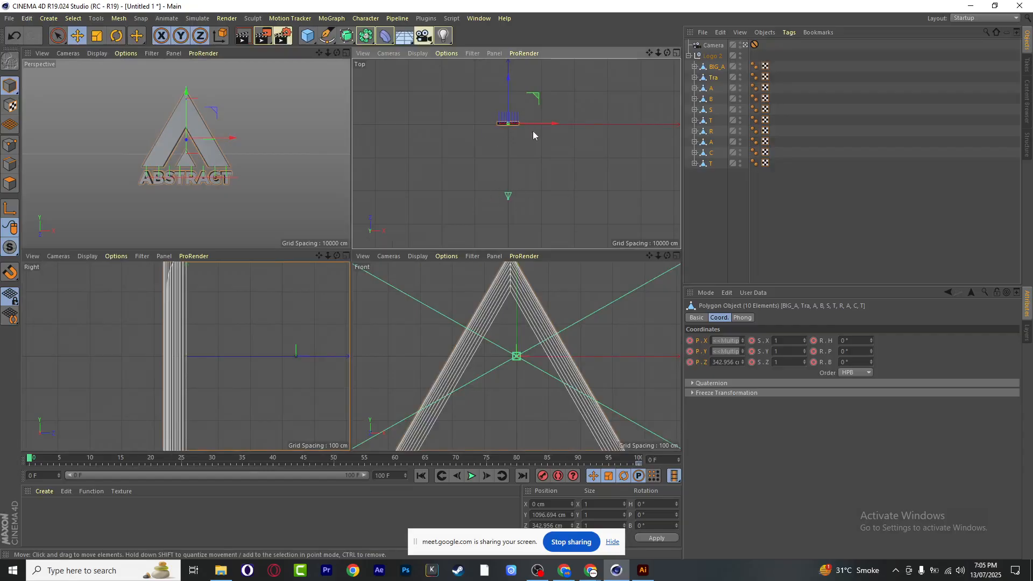
left_click_drag(498, 123, 517, 176)
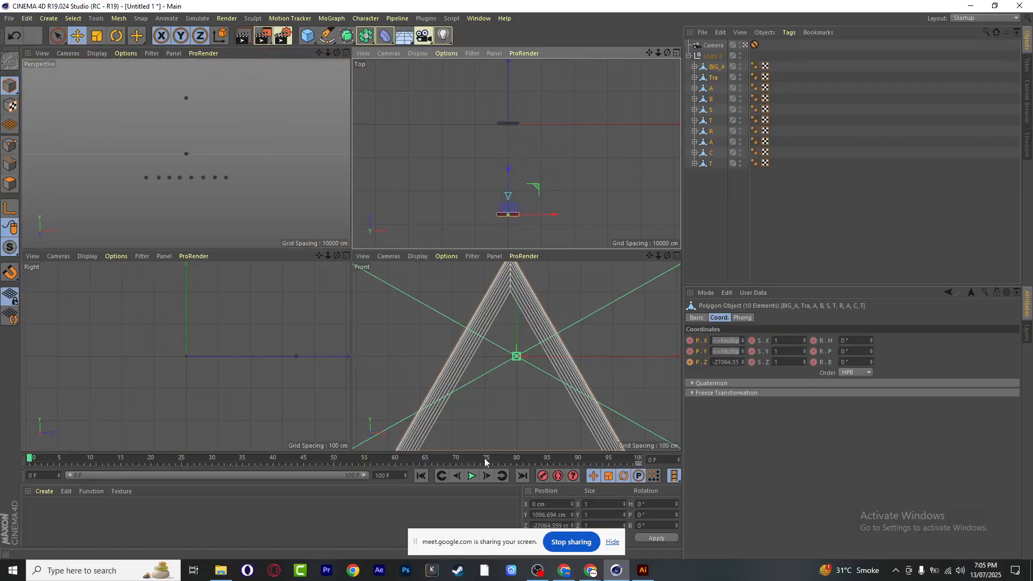
left_click(543, 476)
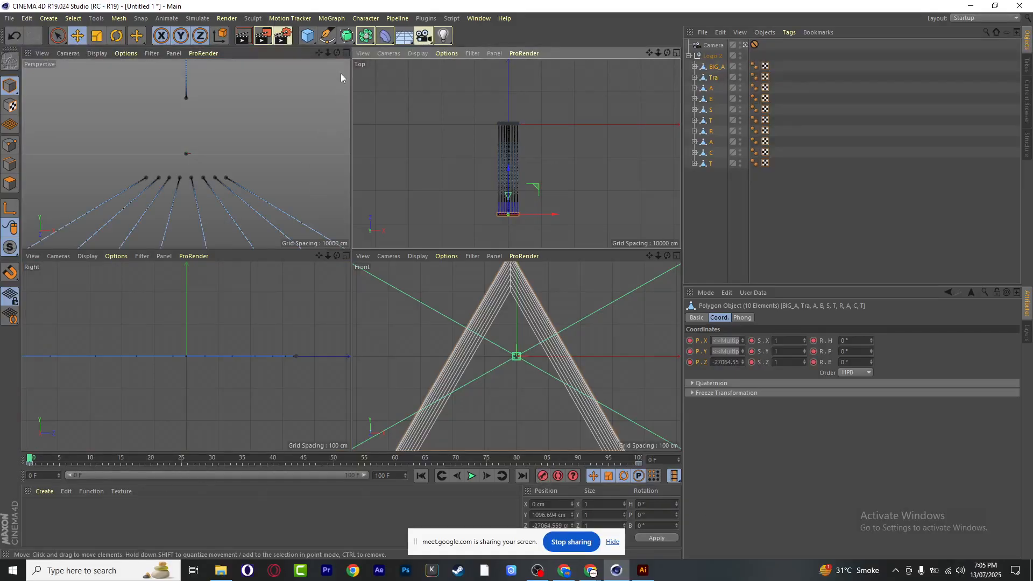
Maximize the Perspective view, play the logo fly-in animation, return to the first frame and deselect the parts
left_click(346, 54)
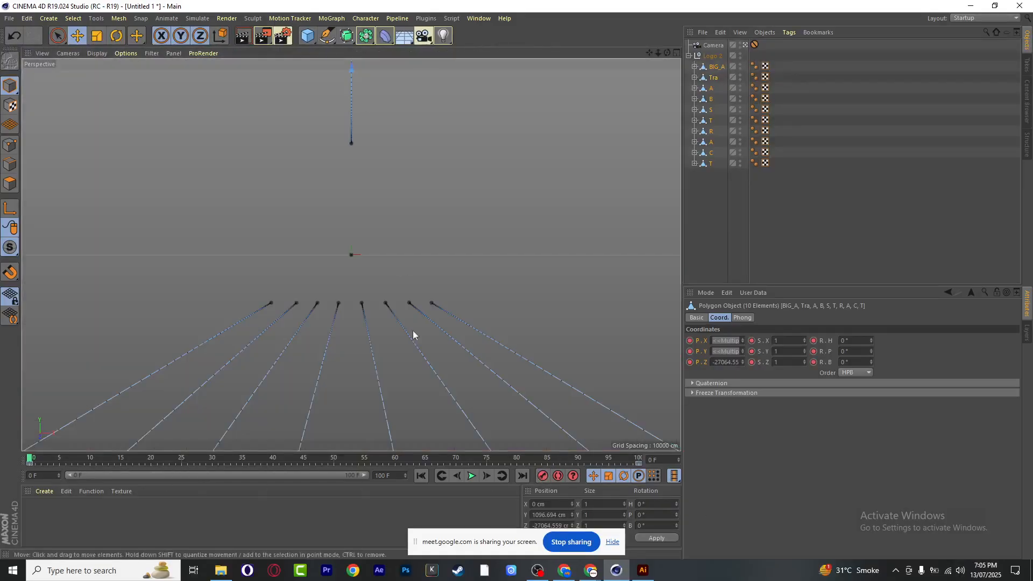
left_click(478, 478)
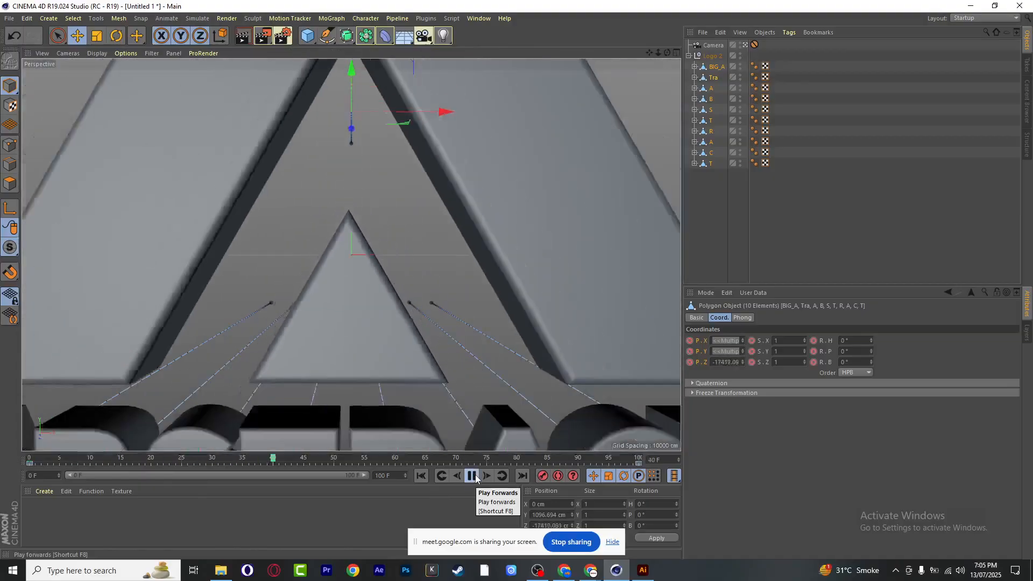
left_click(473, 476)
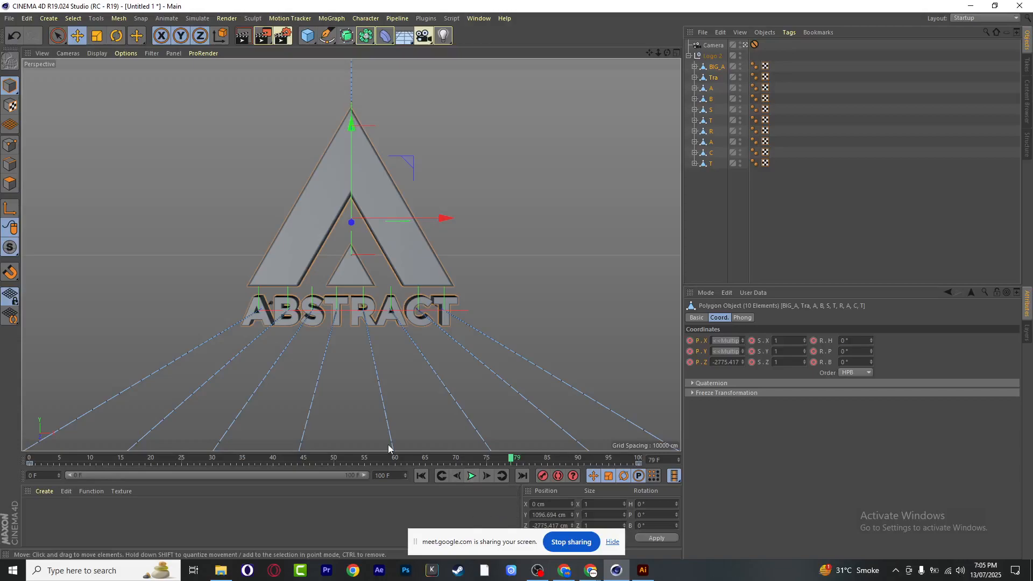
left_click(418, 475)
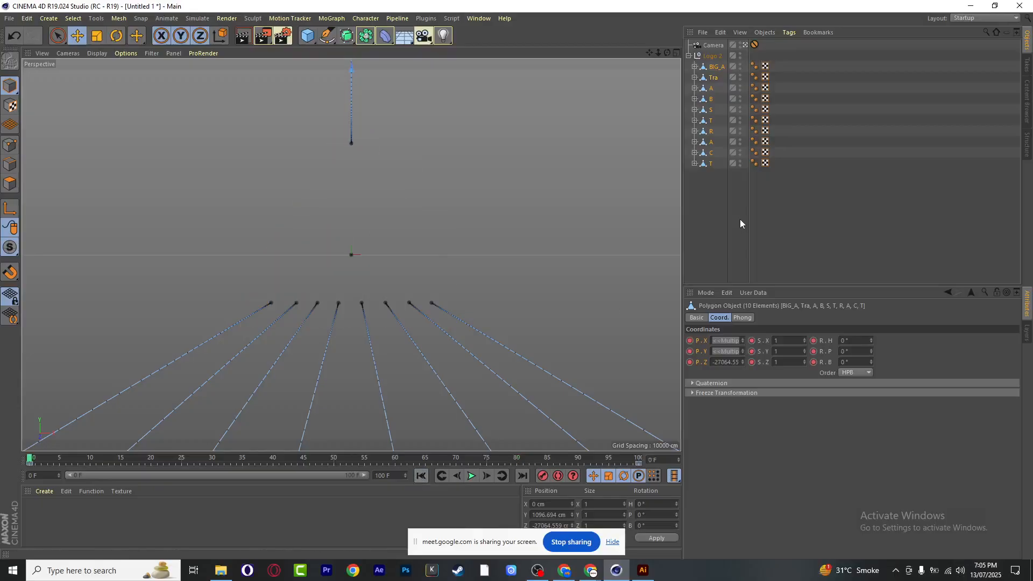
left_click(703, 204)
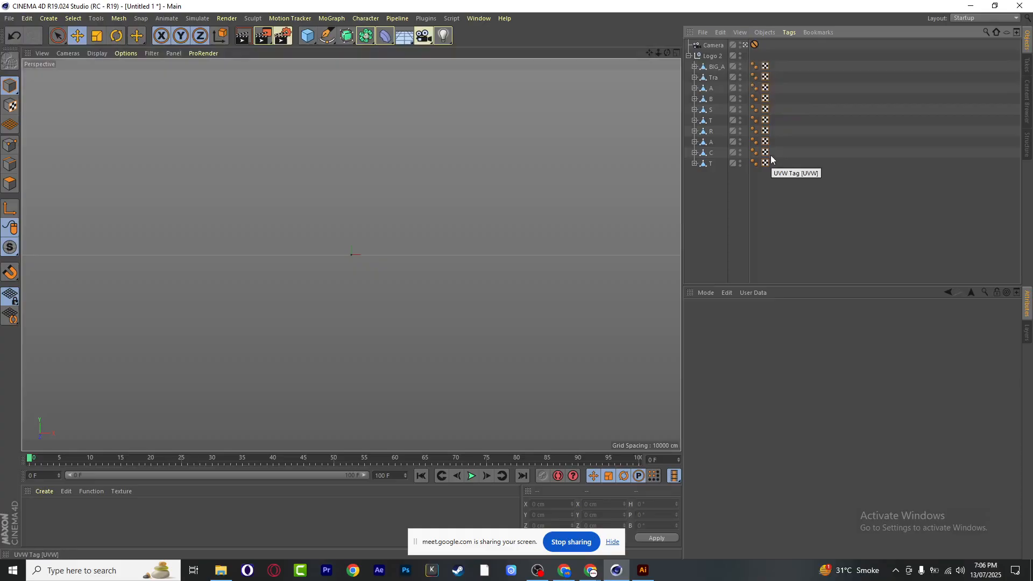
Hide every child object of the logo except BIG_A in both the editor and the render
left_click(740, 76)
left_click_drag(742, 80, 741, 164)
left_click_drag(741, 75, 739, 165)
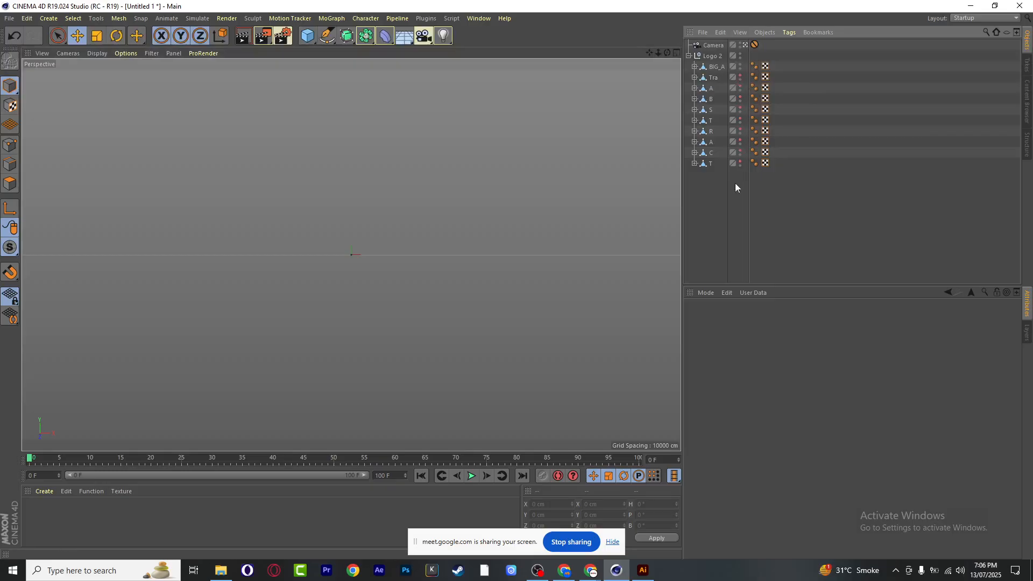
left_click_drag(741, 81, 741, 183)
Set BIG_A's pitch rotation to -90° at frame 0 and record a keyframe for it
mouse_move(38, 460)
left_mouse_down()
mouse_move(130, 473)
mouse_move(414, 467)
mouse_move(30, 461)
left_mouse_up()
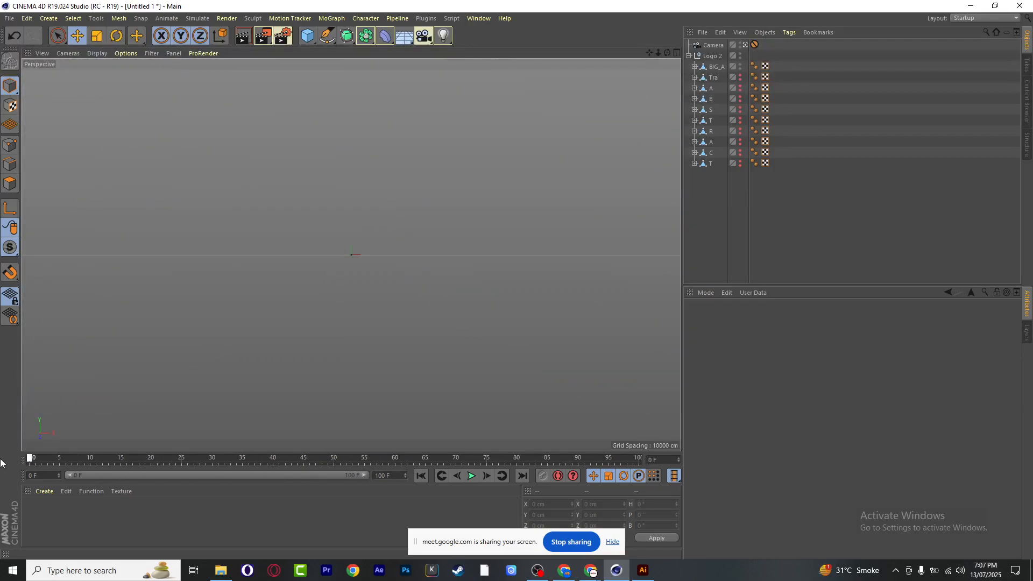
middle_click(466, 291)
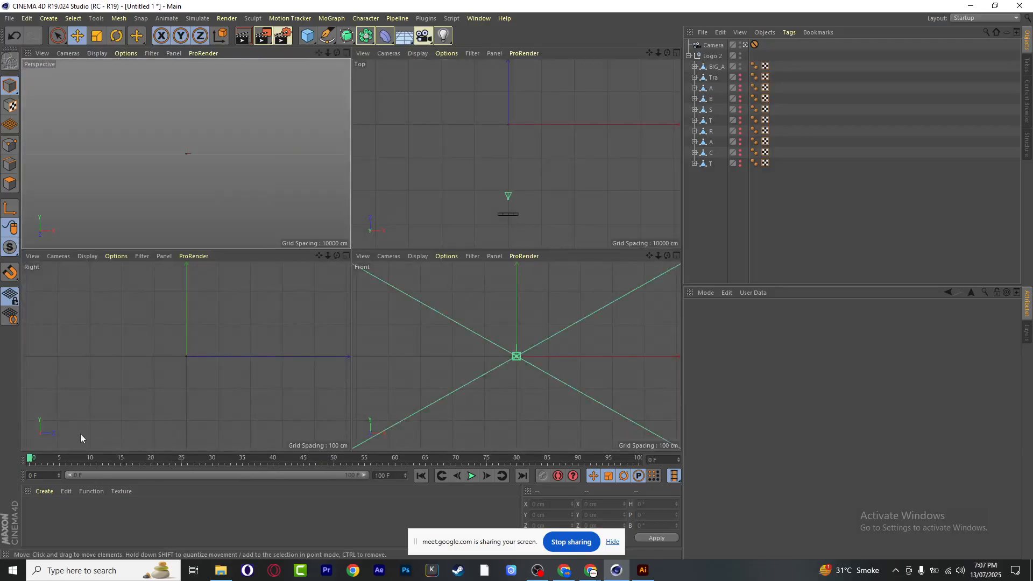
left_click(718, 67)
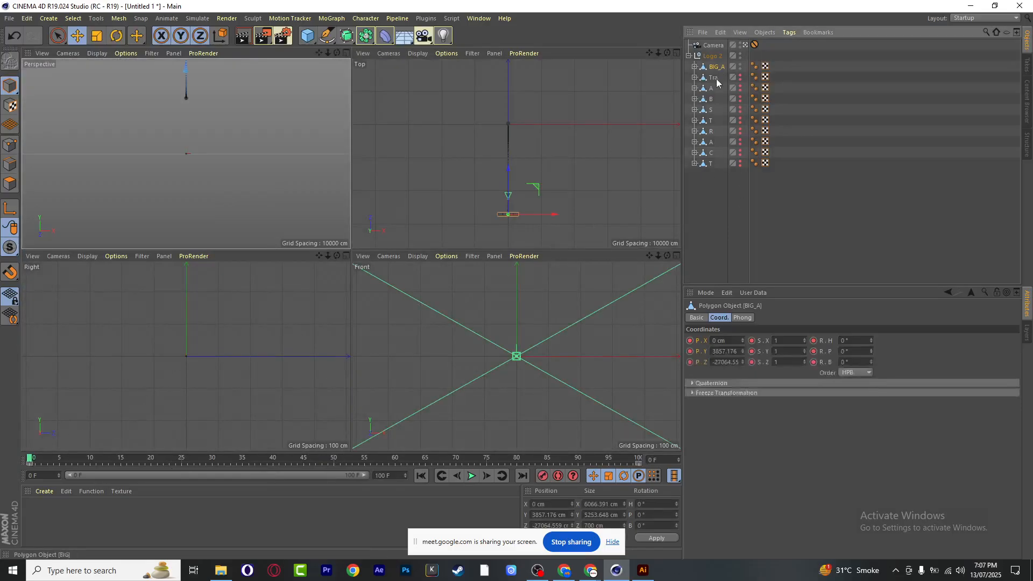
scroll(533, 212, "up", 4)
scroll(482, 230, "up", 2)
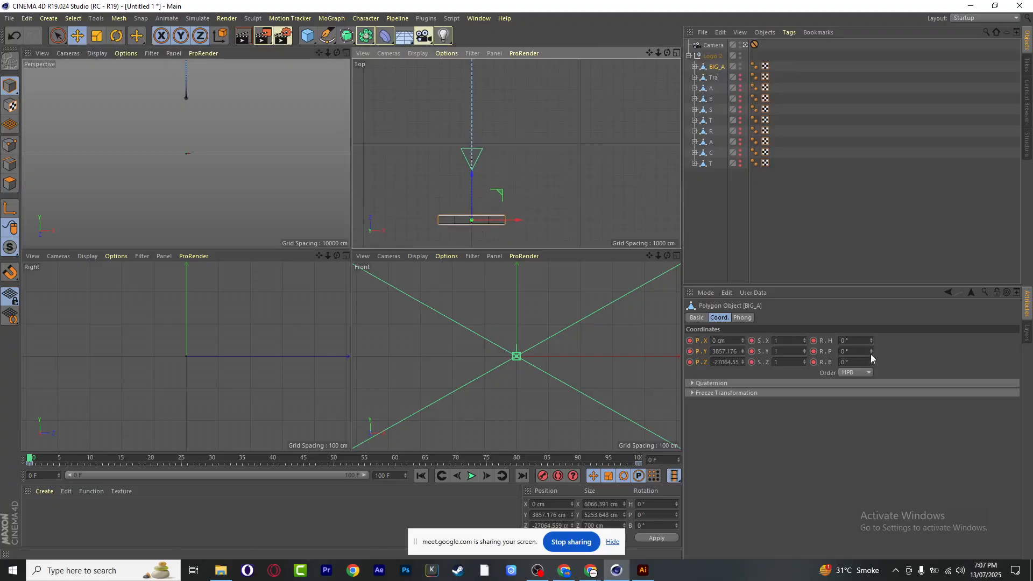
left_click_drag(872, 356, 783, 342)
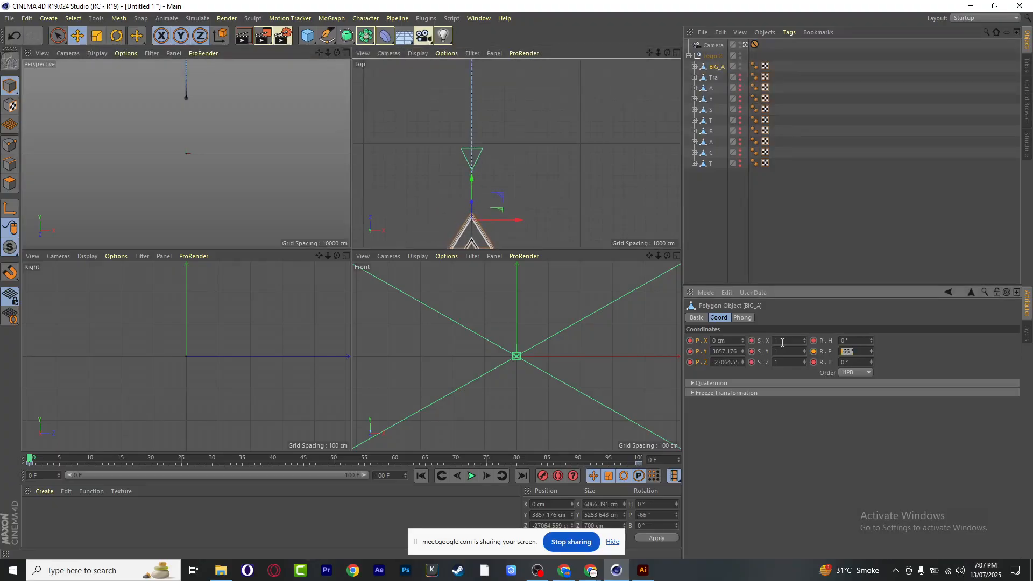
type("-90")
key("Return")
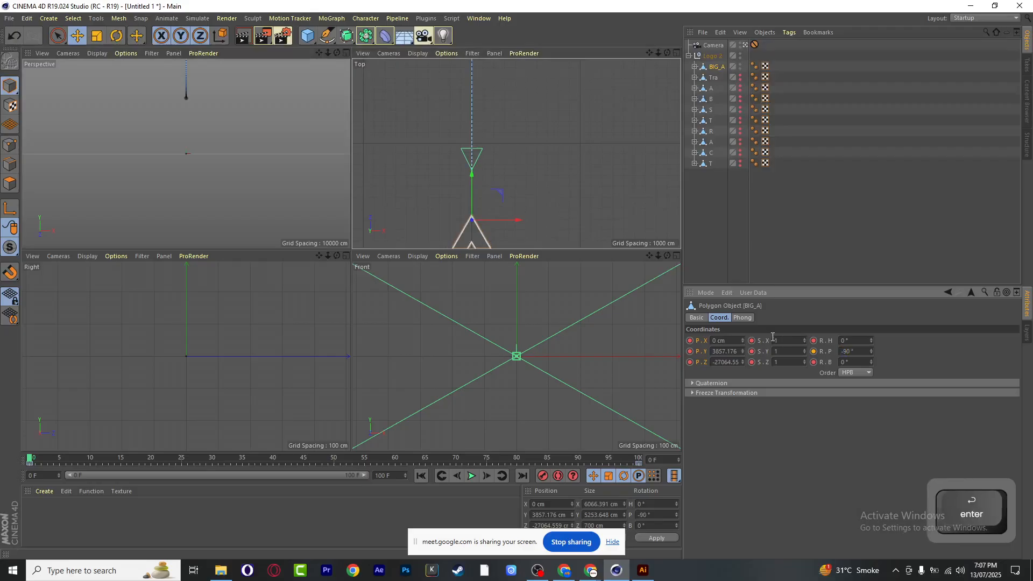
right_click(816, 358)
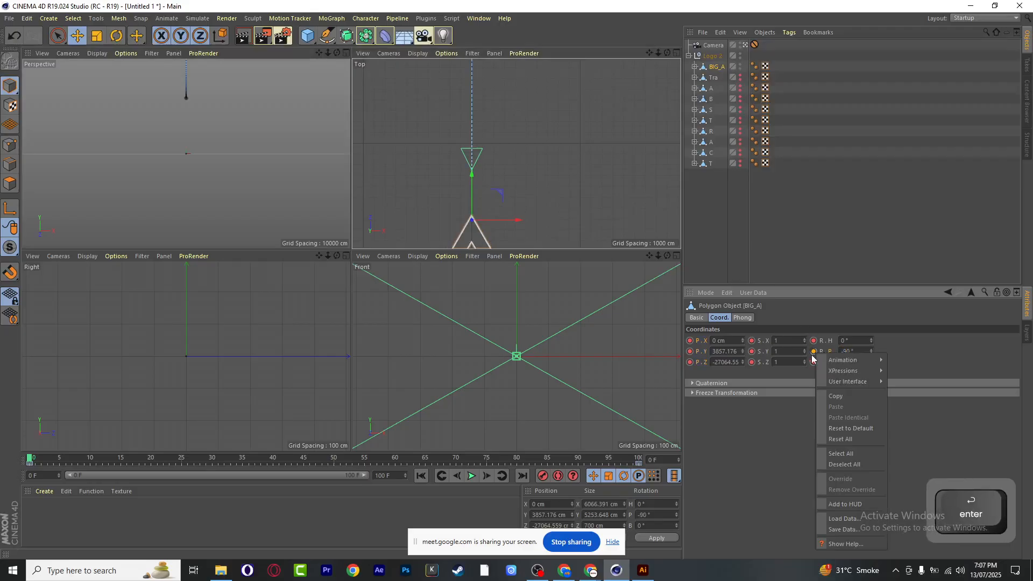
left_click(540, 479)
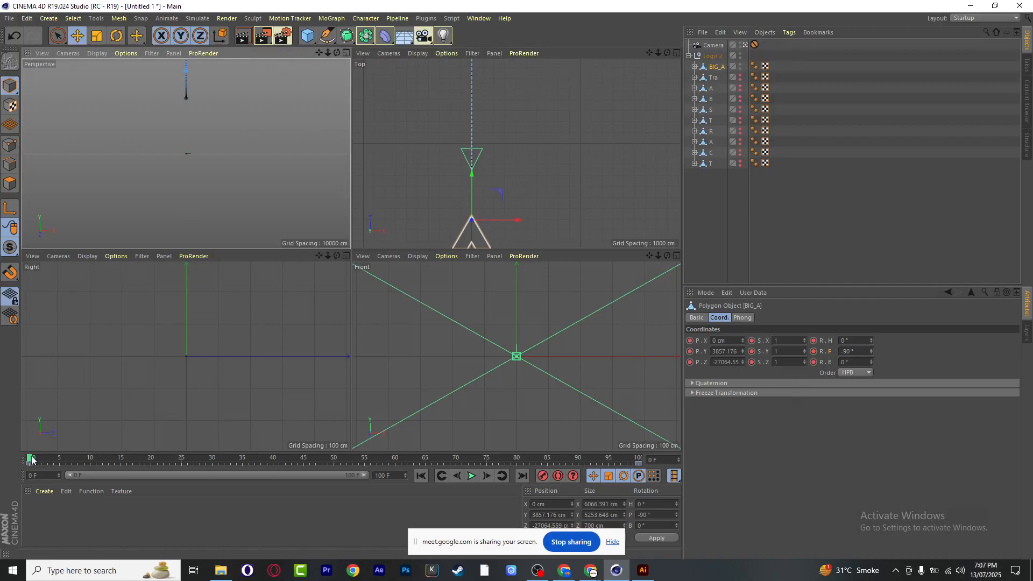
At frame 63, set BIG_A's pitch rotation to -90° and keyframe that rotation
left_click_drag(32, 459, 358, 464)
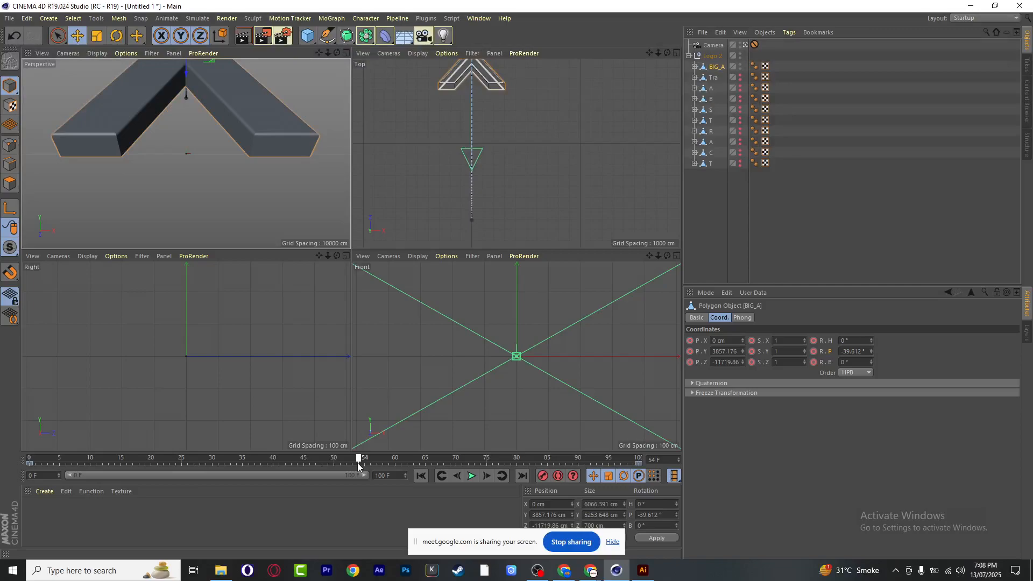
left_click_drag(355, 464, 415, 473)
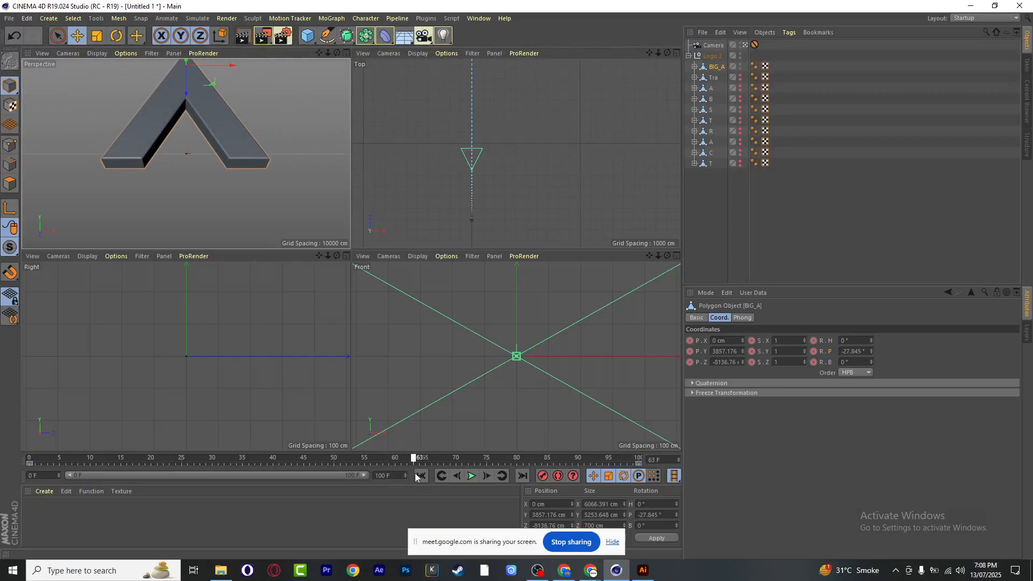
left_click(867, 352)
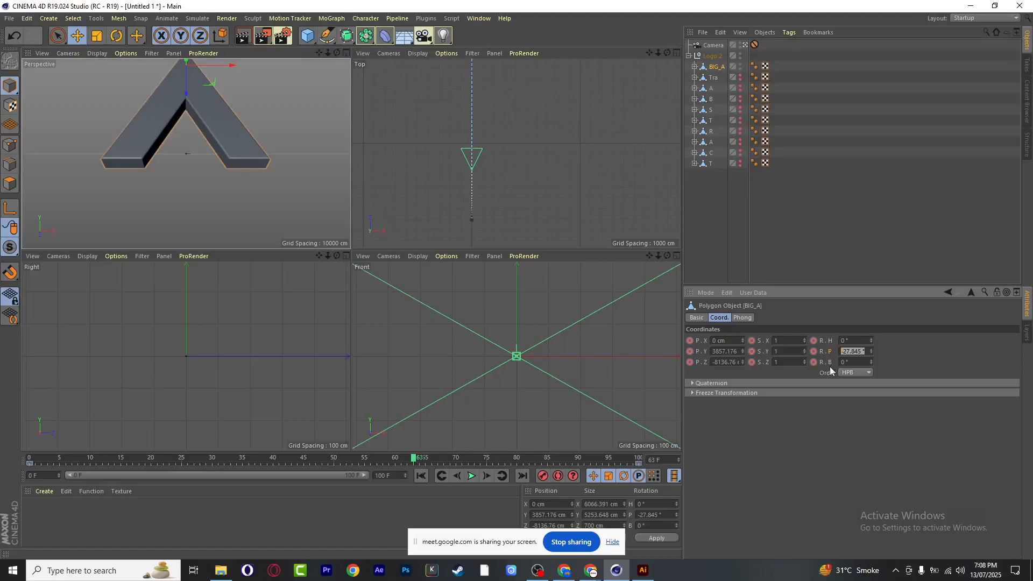
type("-90")
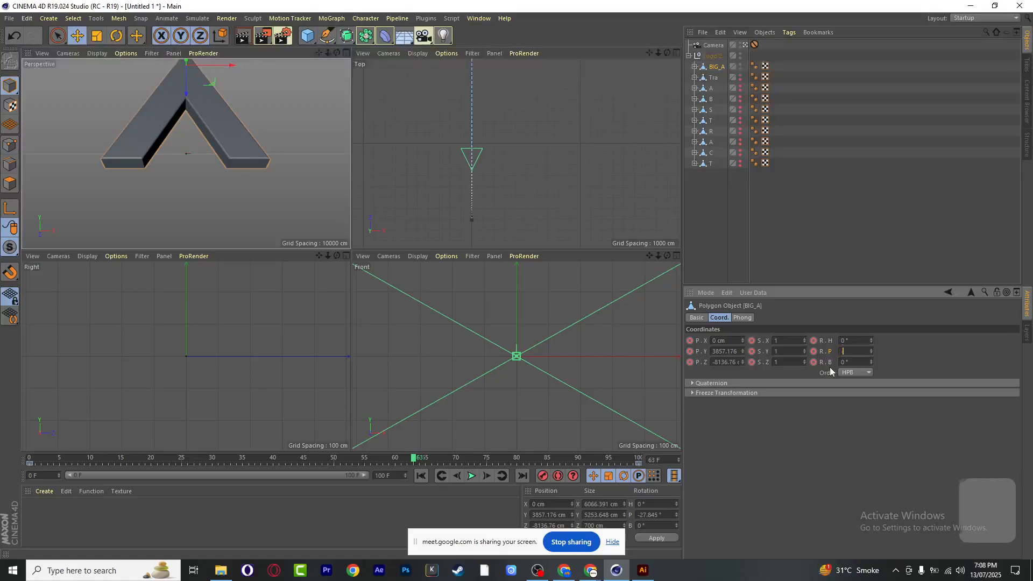
key("Return")
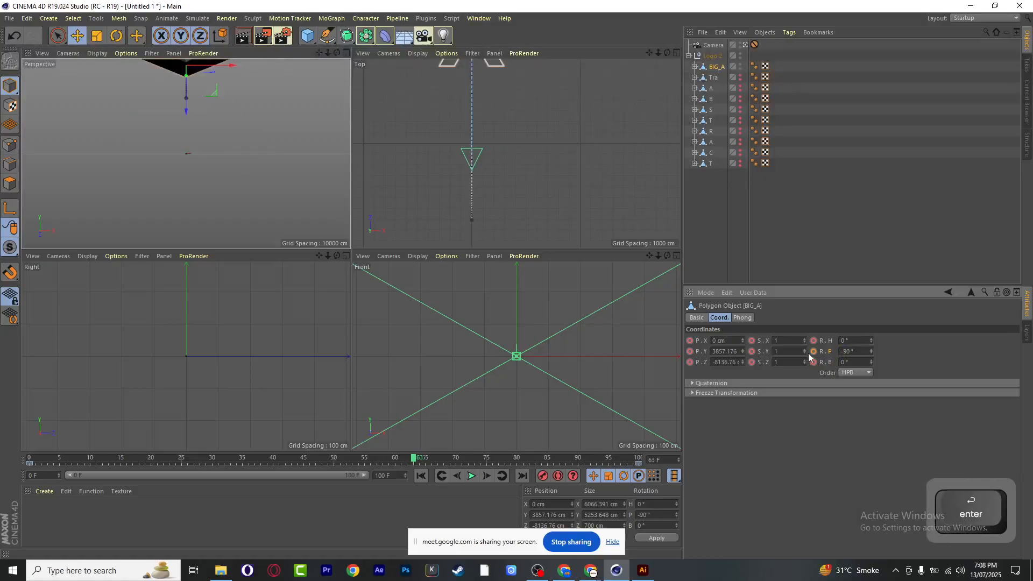
left_click(814, 351)
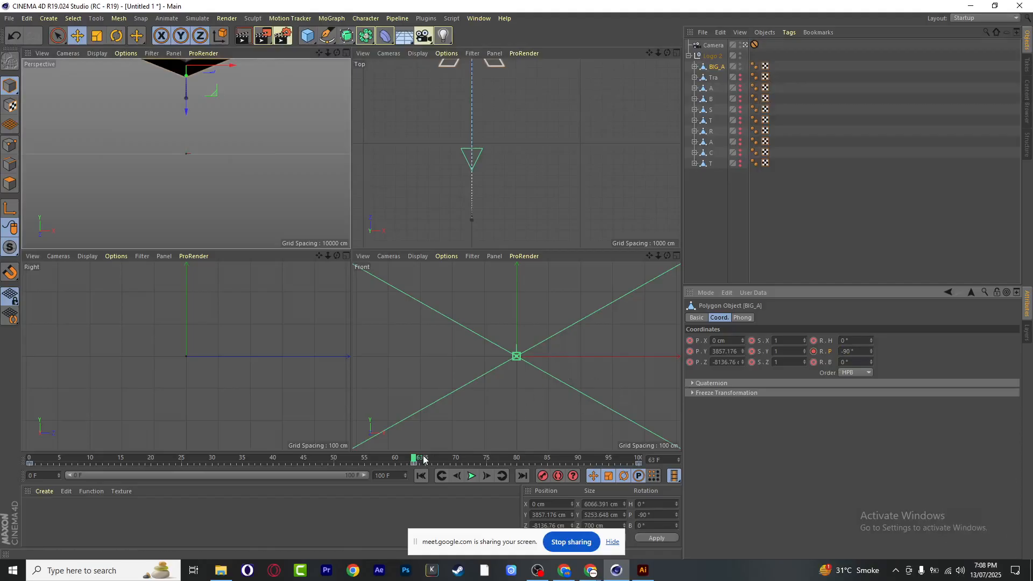
Scrub and play the timeline to check how BIG_A travels and tilts into place in front of the camera
left_click_drag(419, 460, 576, 476)
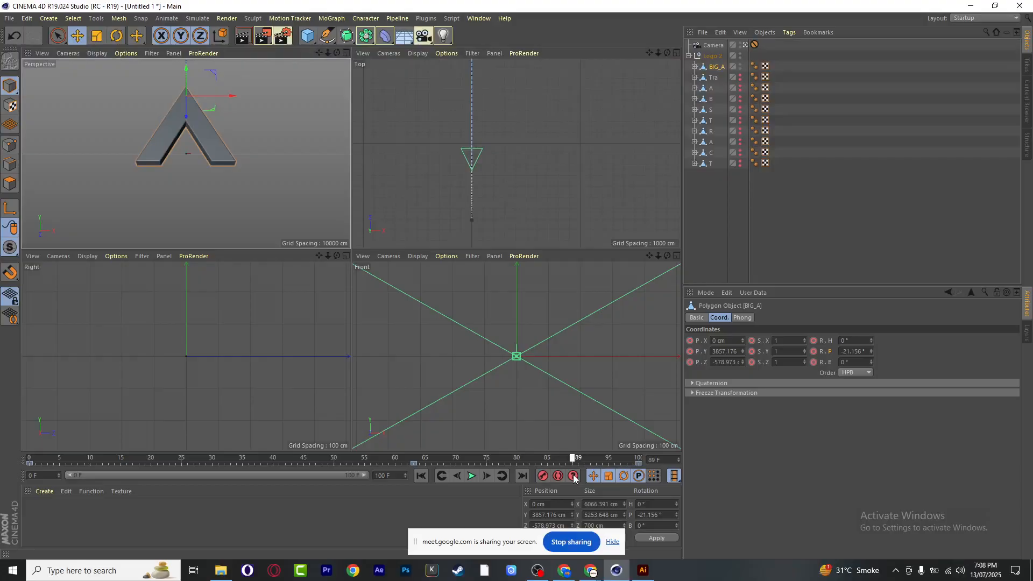
left_click_drag(574, 476, 7, 464)
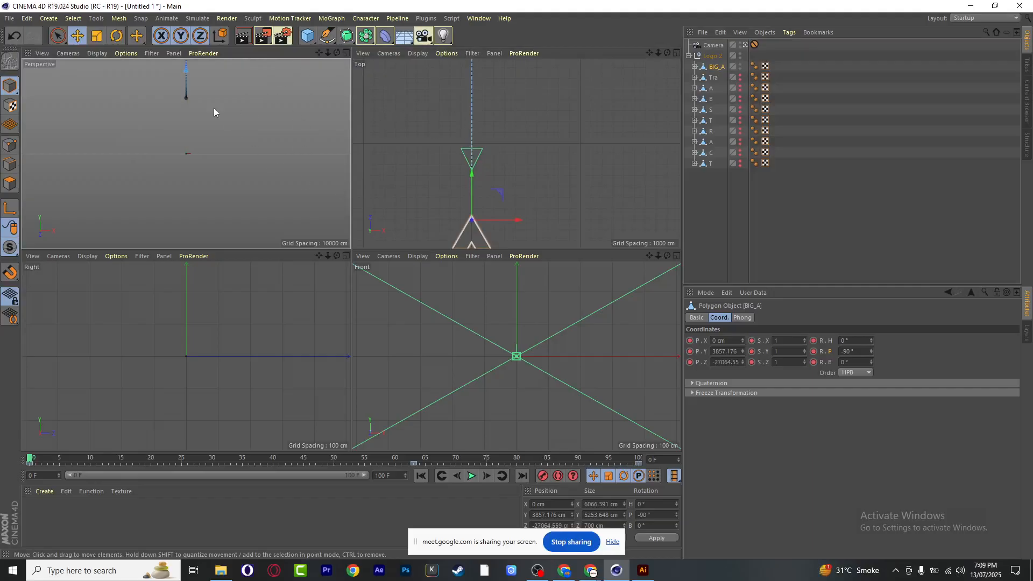
left_click(273, 112)
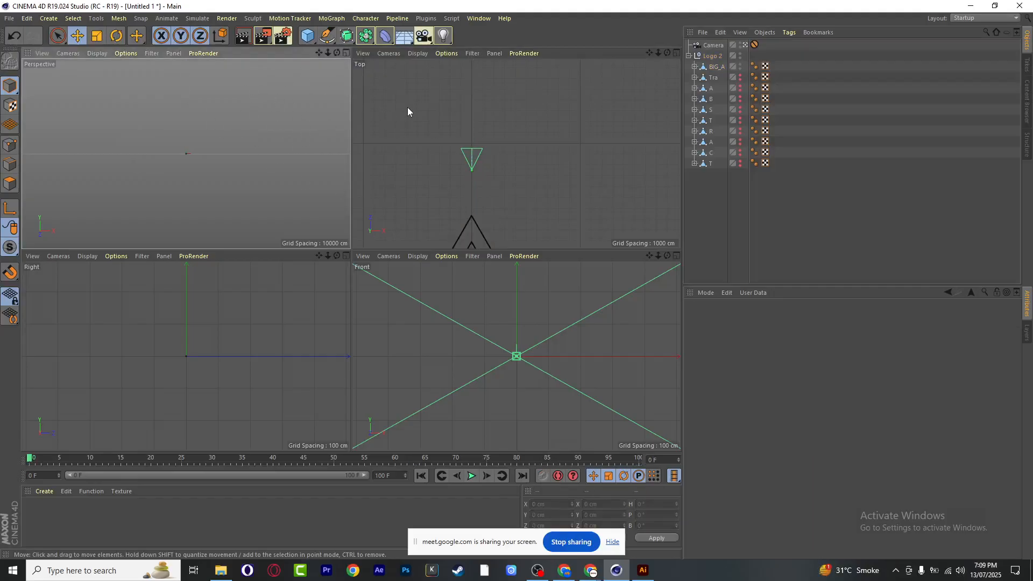
left_click(471, 476)
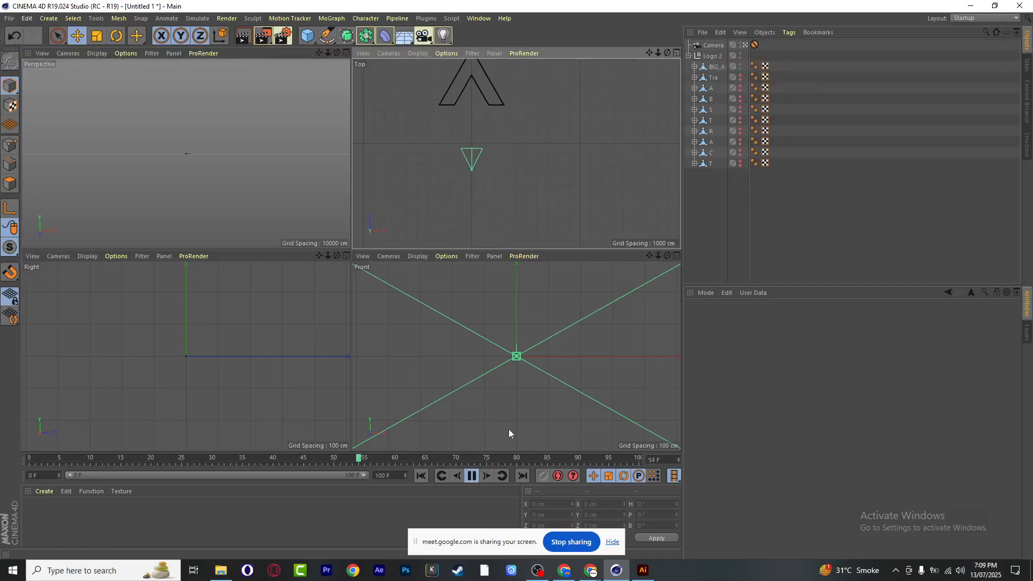
left_click(471, 477)
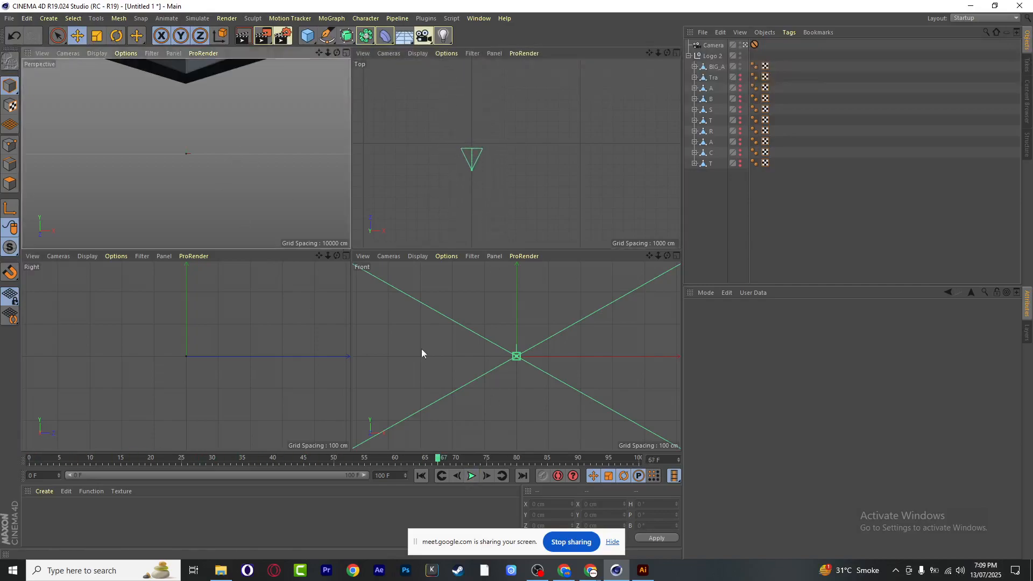
left_click(422, 476)
left_click(471, 476)
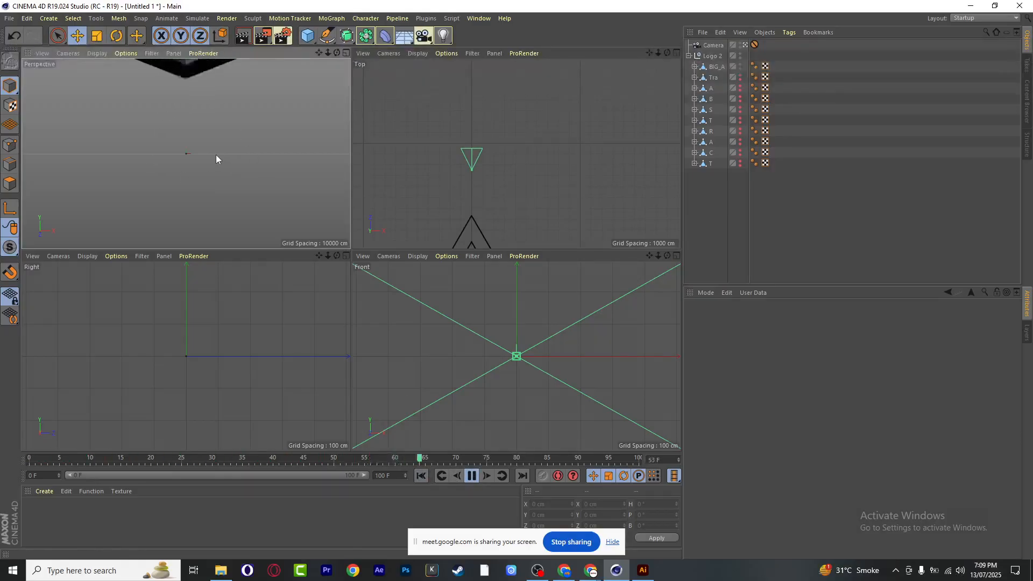
left_click(471, 476)
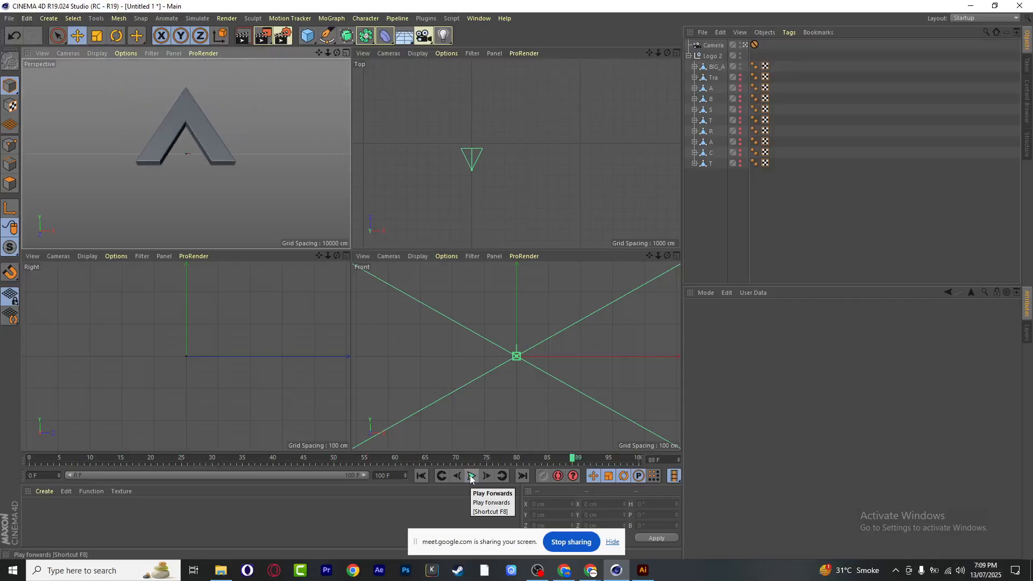
left_click(471, 476)
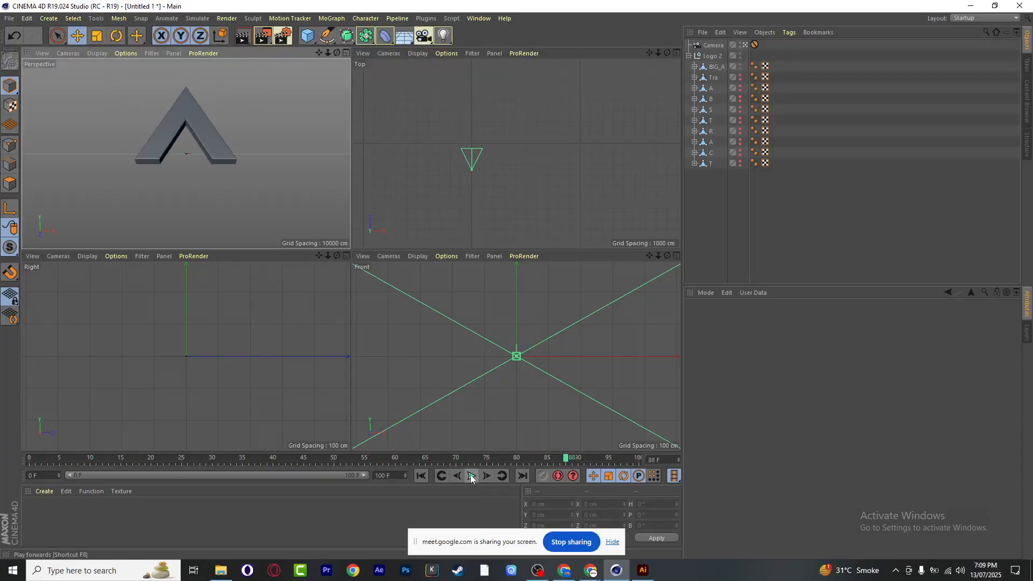
left_click(471, 476)
left_click_drag(39, 460, 357, 476)
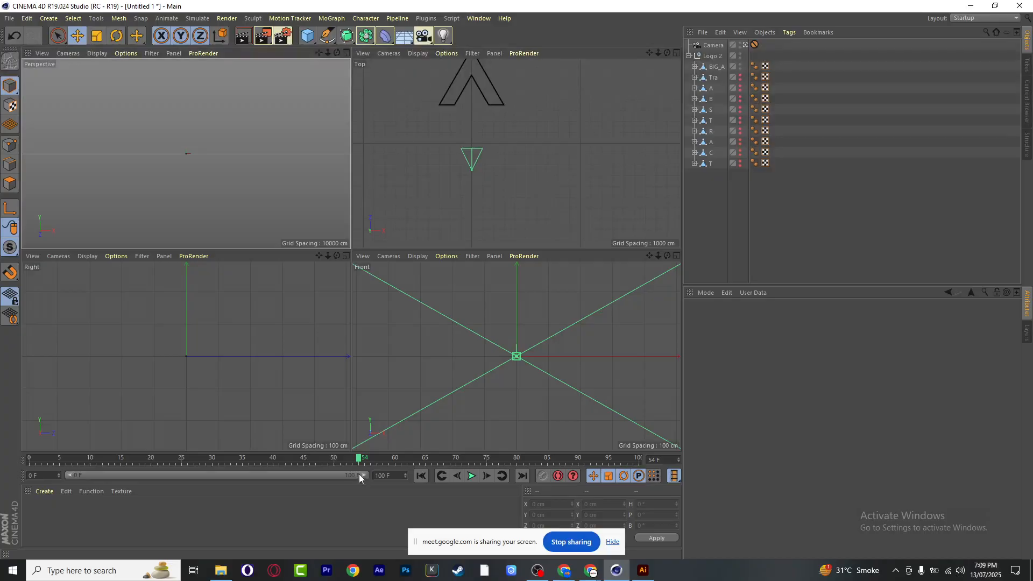
left_click_drag(359, 458, 30, 457)
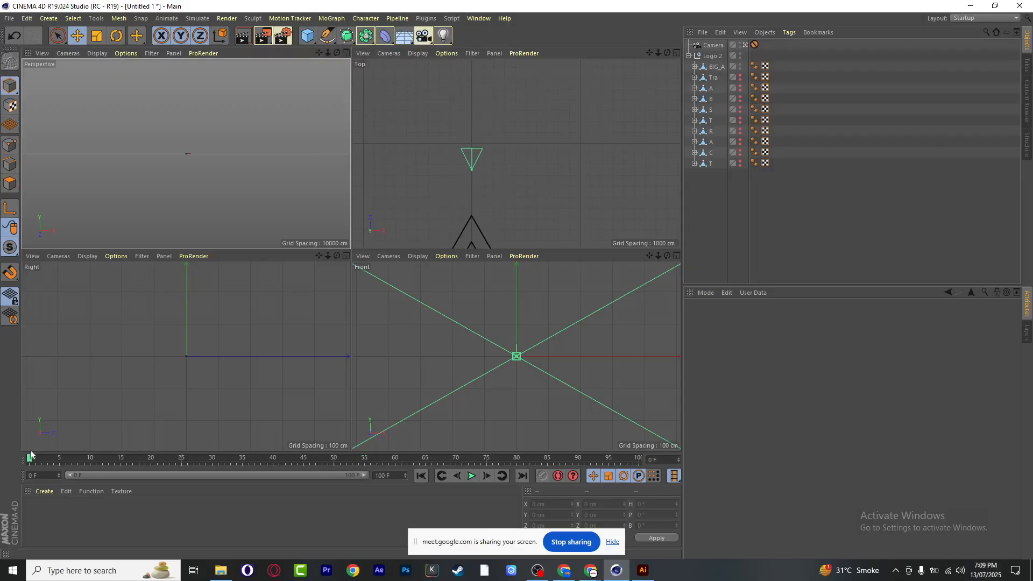
Lower BIG_A to a Y position of about -5122 cm at frame 0 and record a keyframe
scroll(448, 375, "down", 8)
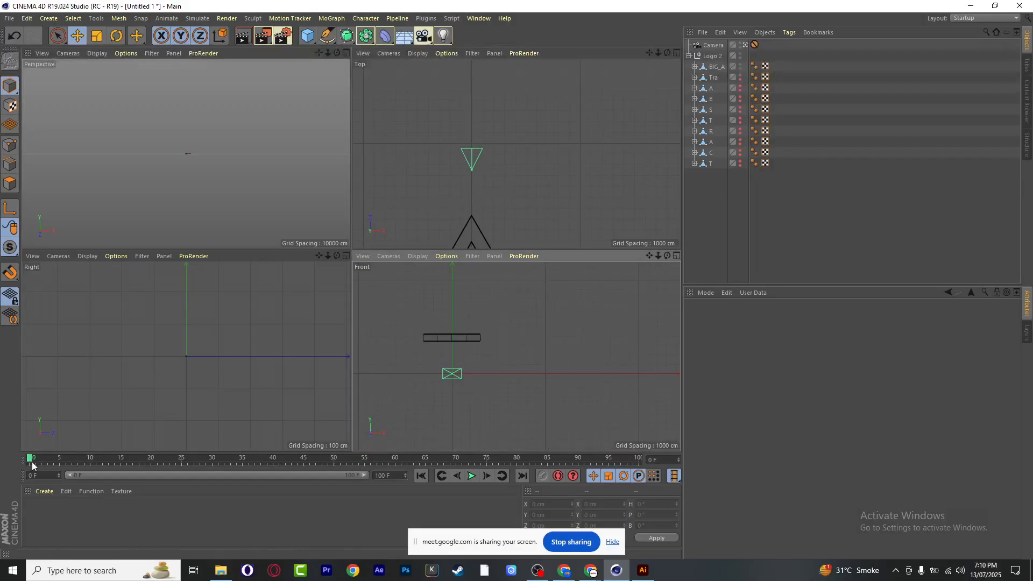
left_click(715, 67)
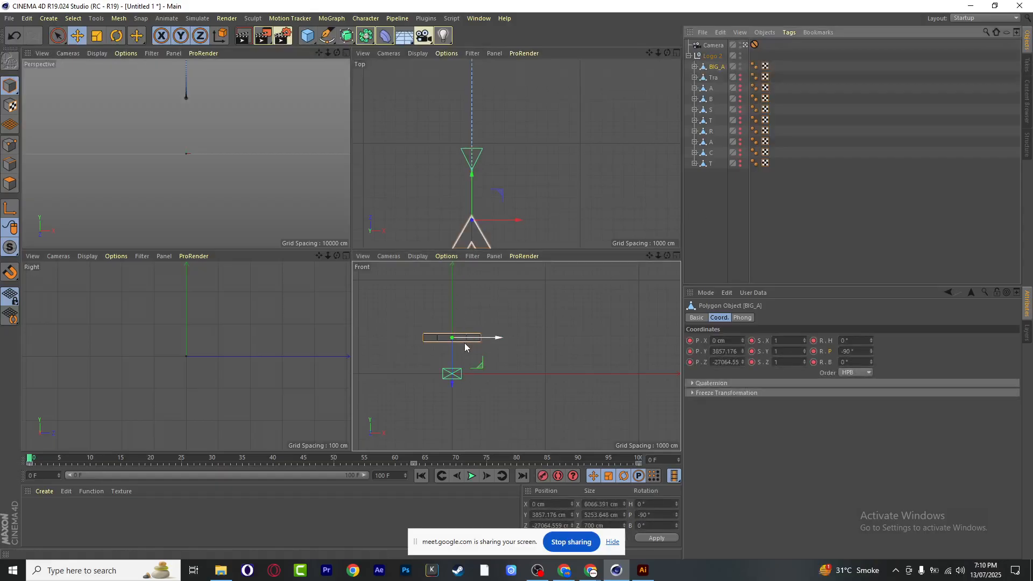
left_click_drag(452, 386, 453, 445)
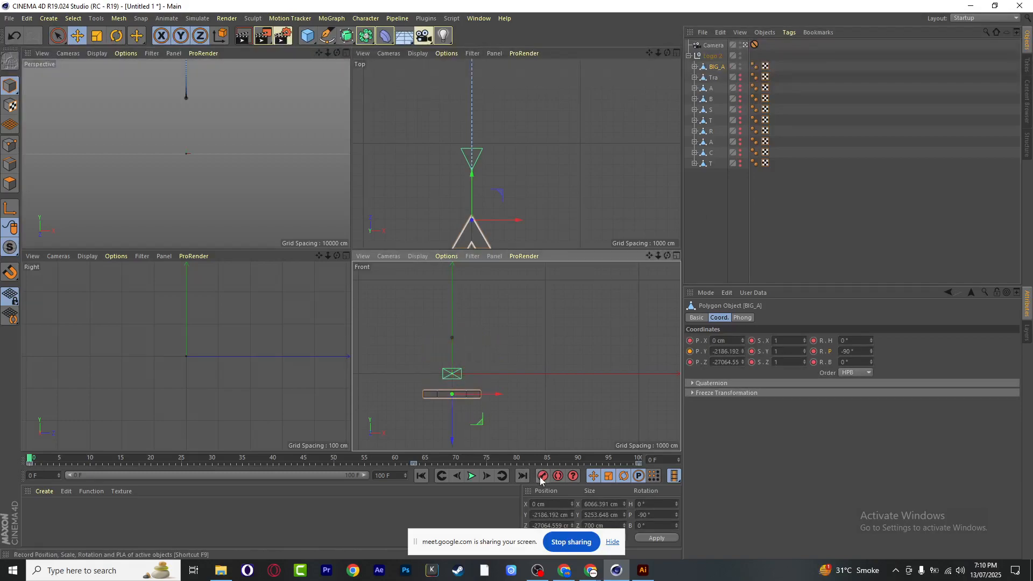
left_click_drag(32, 459, 279, 466)
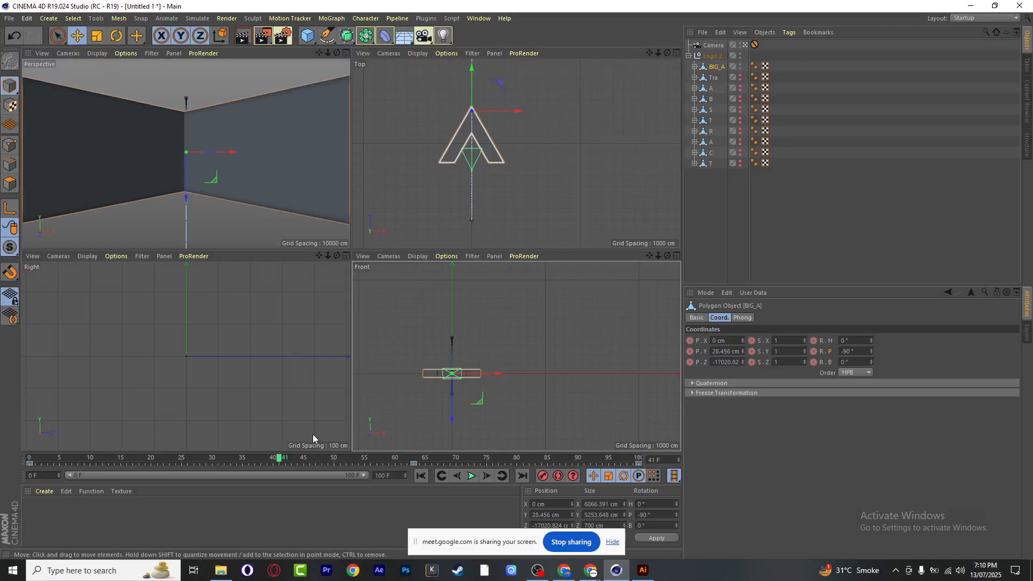
left_click_drag(278, 466, 29, 471)
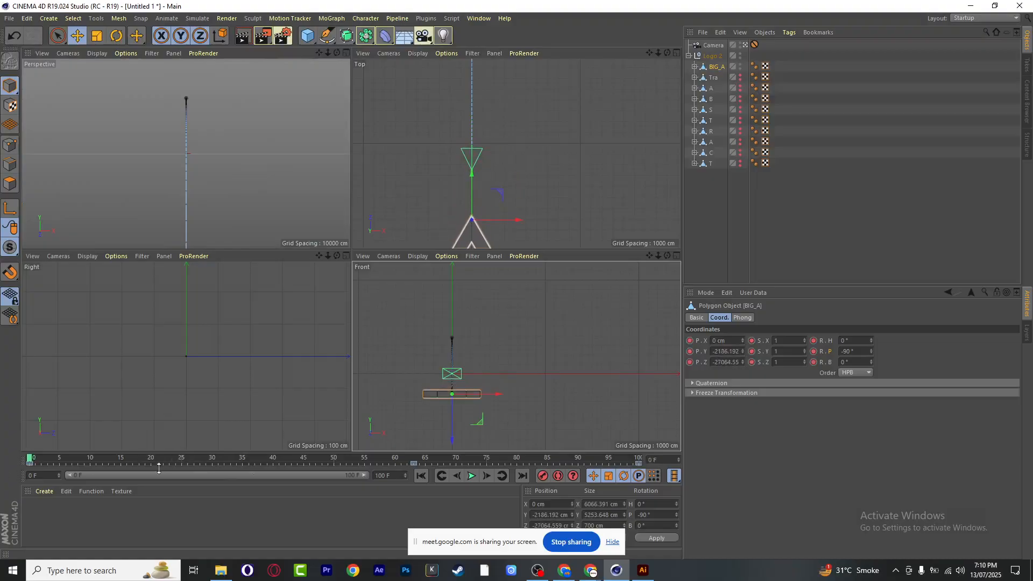
left_click_drag(452, 440, 452, 467)
left_click(543, 476)
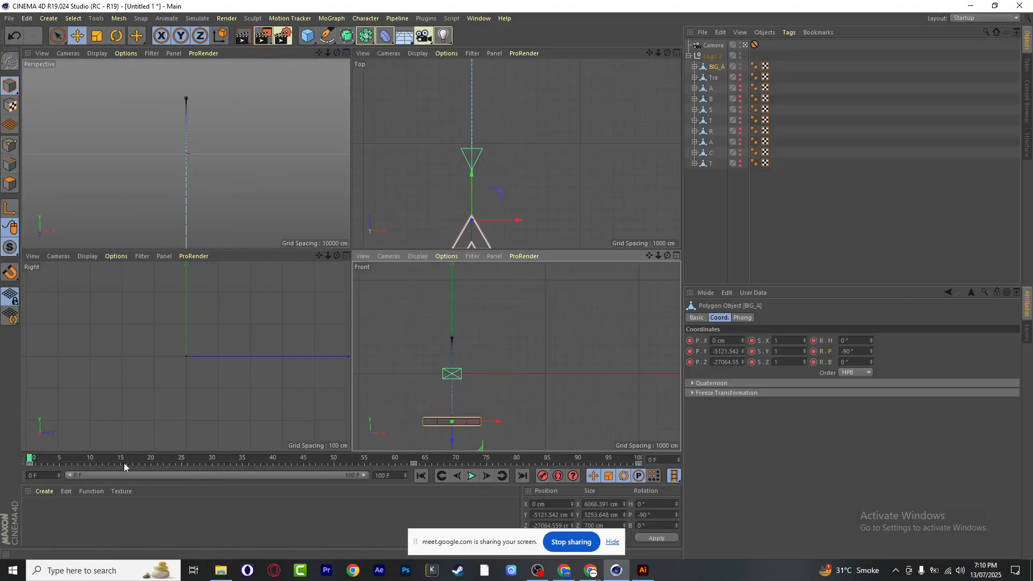
Scrub the animation through to frame 100, and extend the project length and preview range to 200 frames
left_click_drag(38, 463, 639, 366)
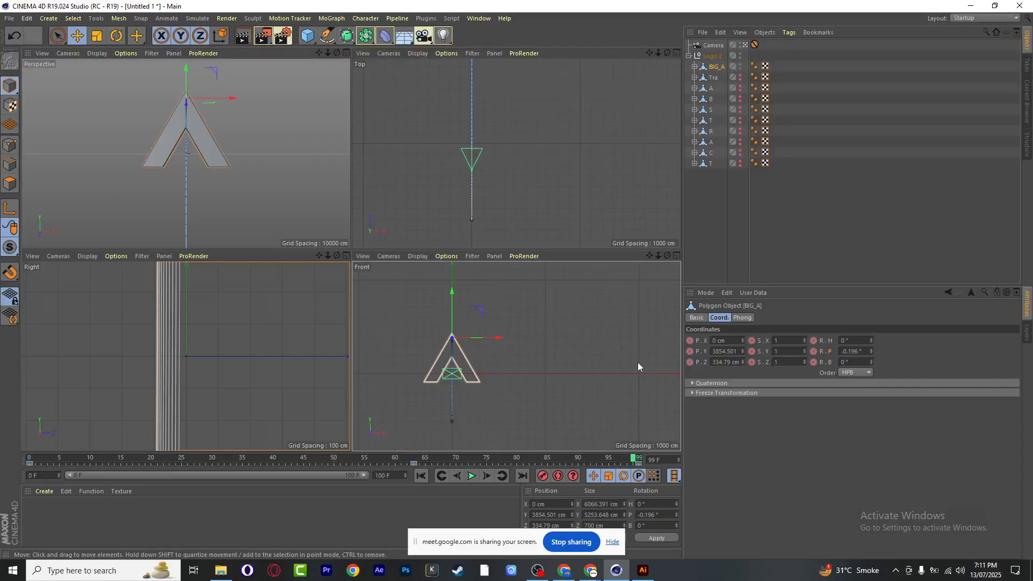
left_click(639, 458)
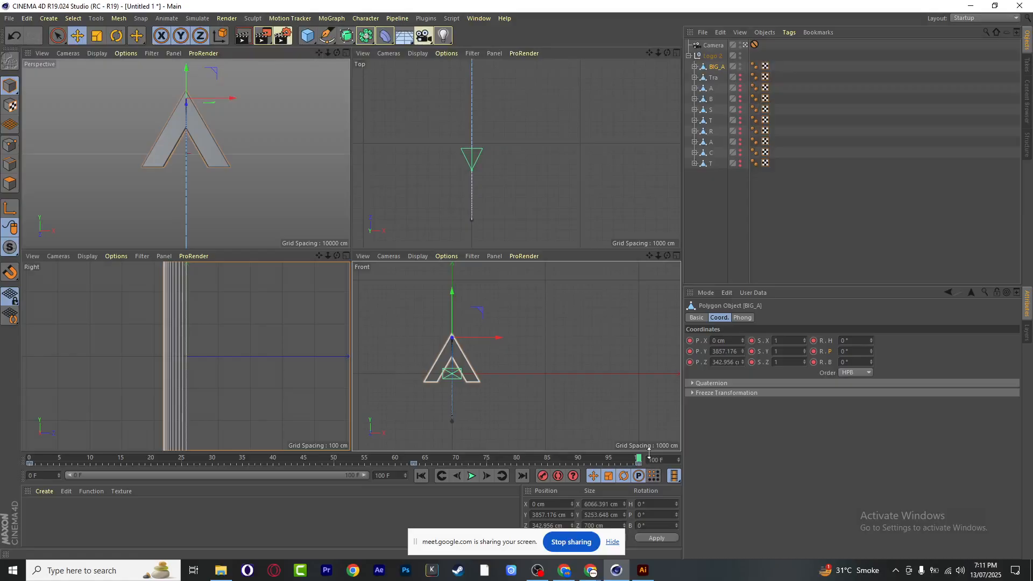
left_click(383, 475)
type("200")
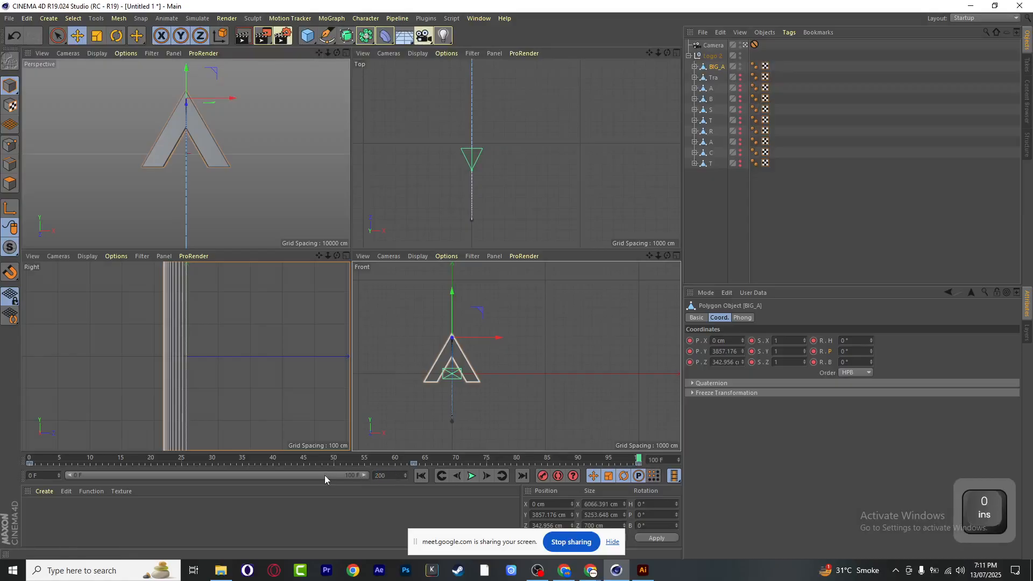
key("Return")
left_click_drag(222, 476, 404, 495)
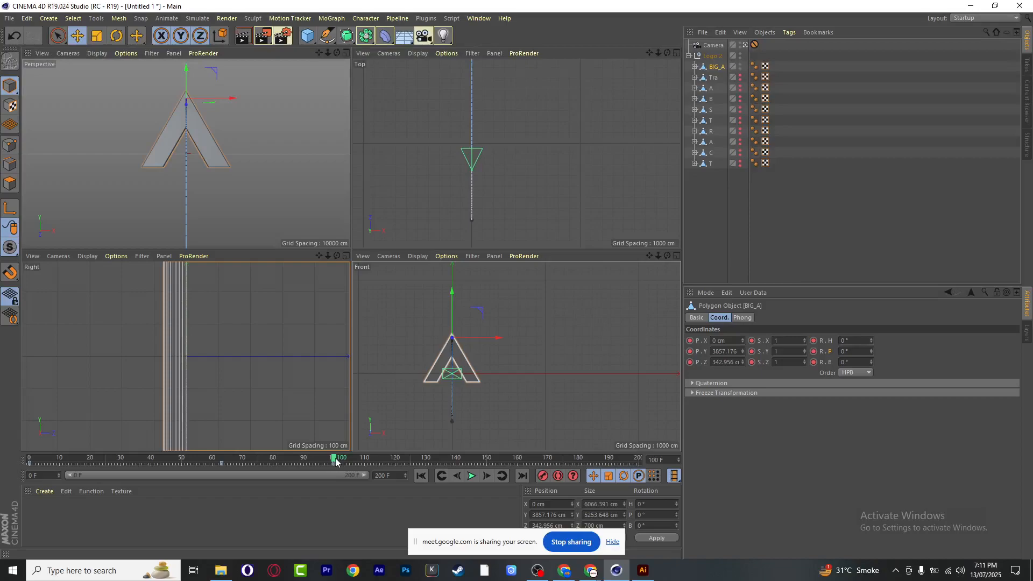
At frame 125, set BIG_A's heading rotation to 360° and keyframe that rotation
left_click_drag(335, 459, 385, 467)
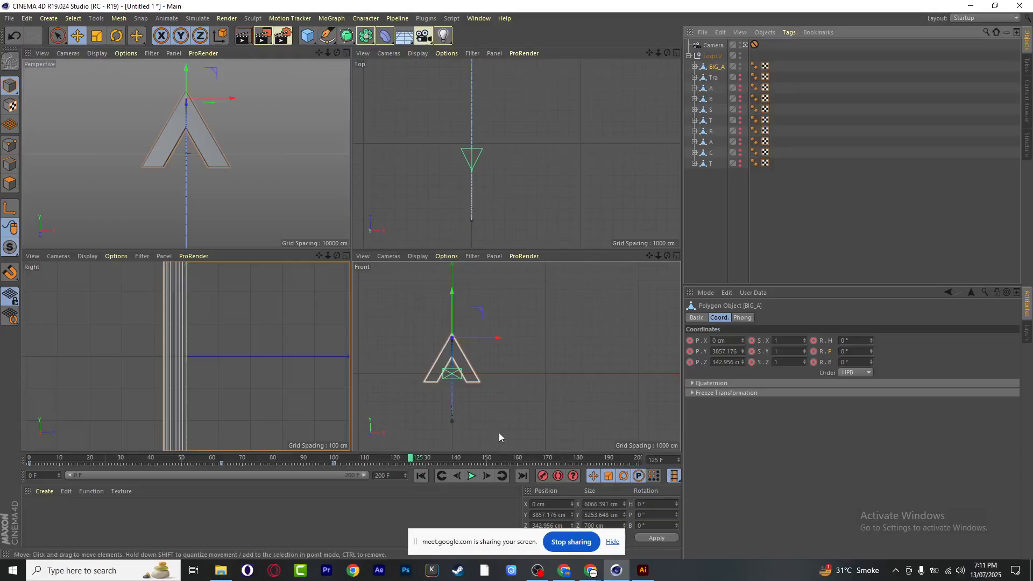
left_click_drag(871, 340, 871, 241)
left_click(848, 340)
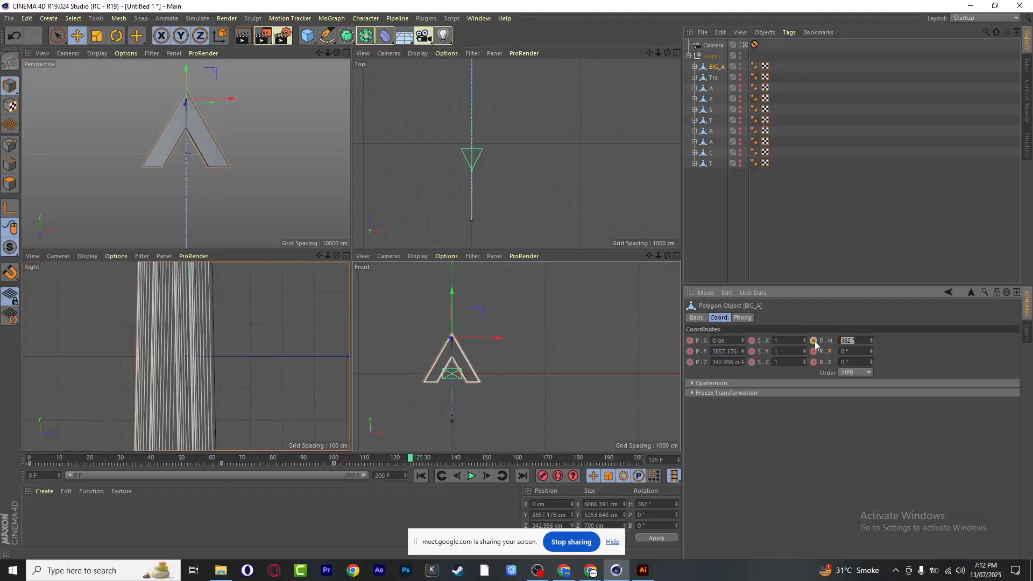
type("360")
key("Return")
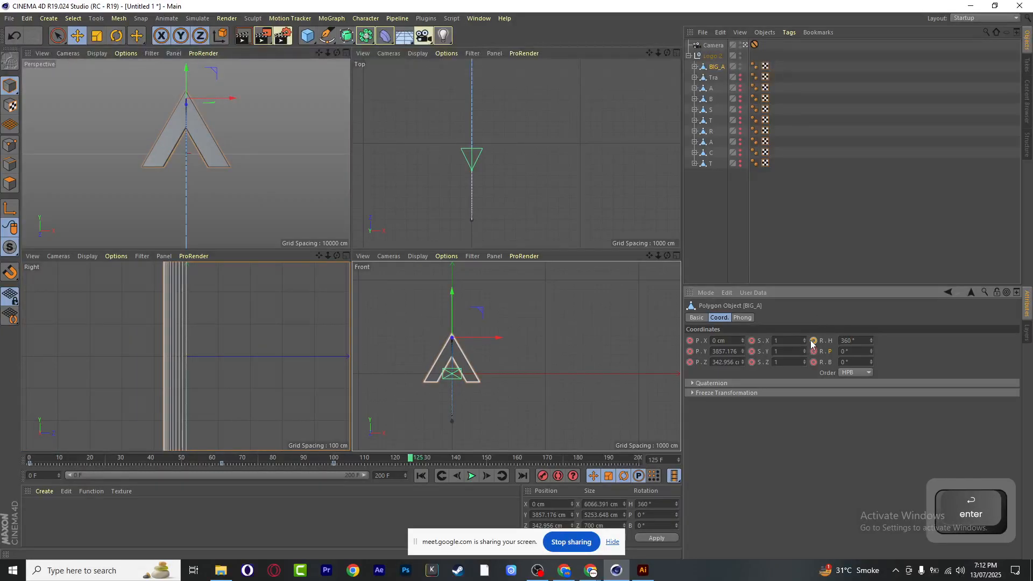
Play the animation from the start in an enlarged perspective view to check BIG_A's tilt and spin
left_click(342, 213)
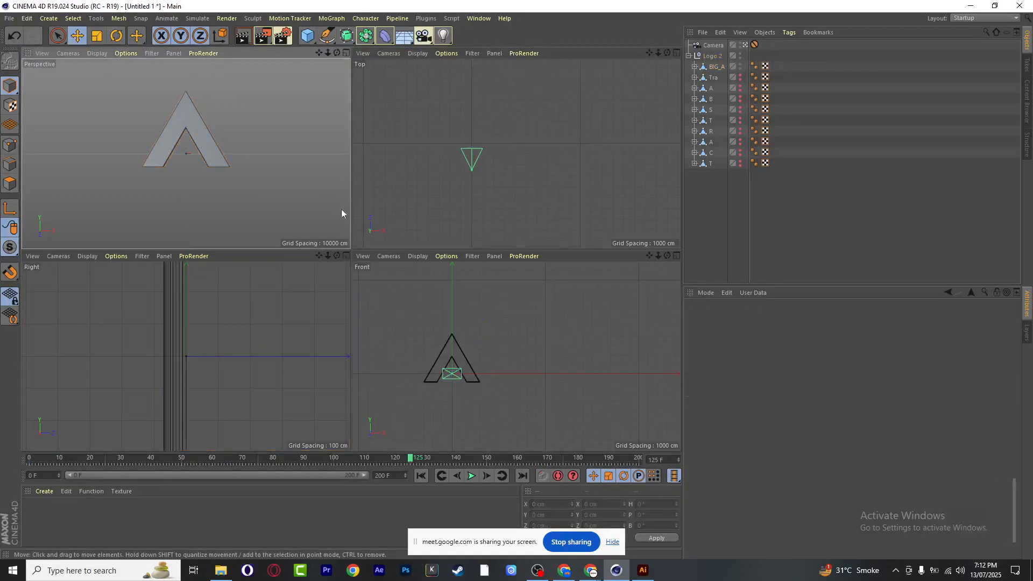
middle_click(305, 168)
left_click(421, 476)
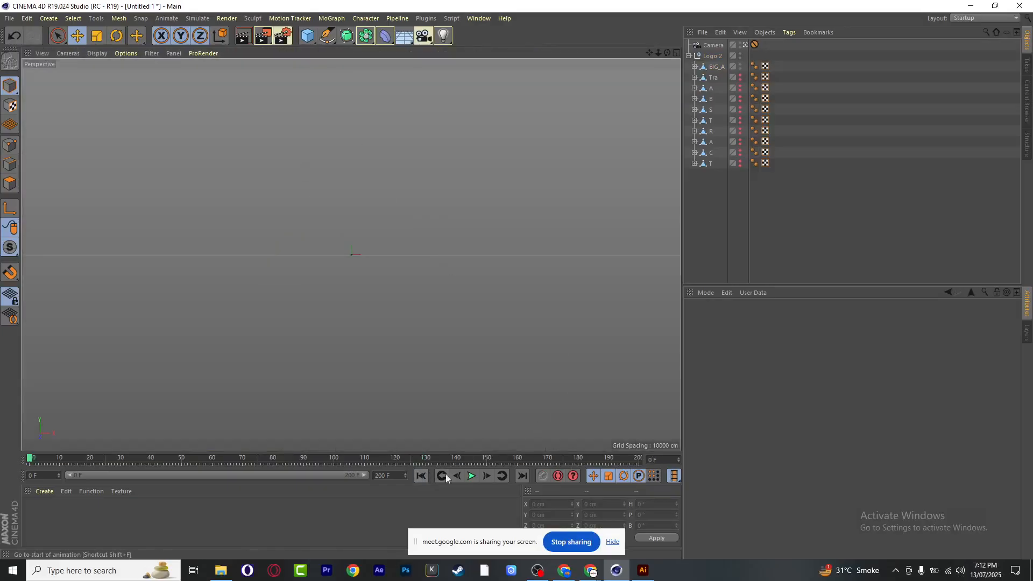
left_click(470, 476)
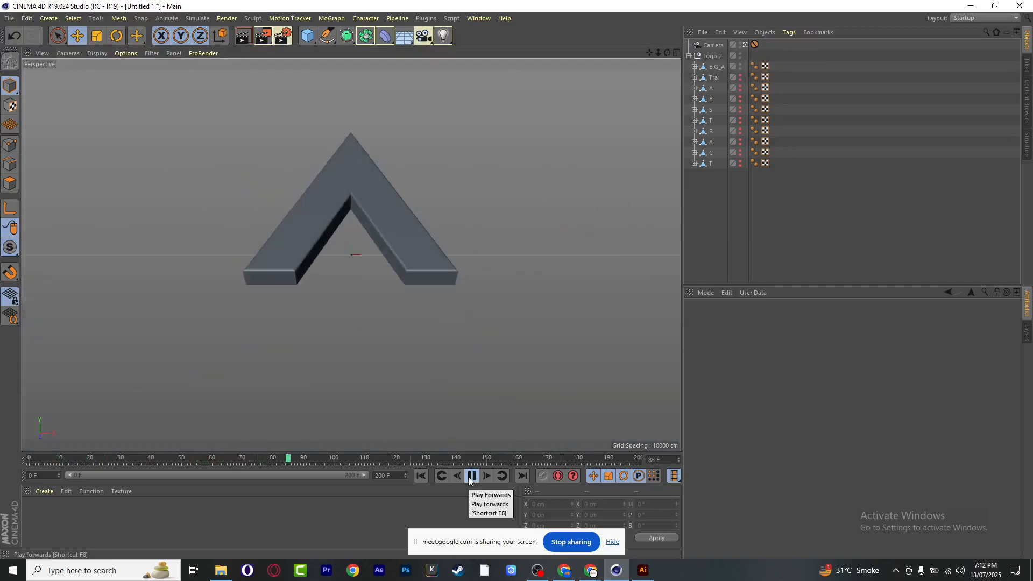
left_click(470, 477)
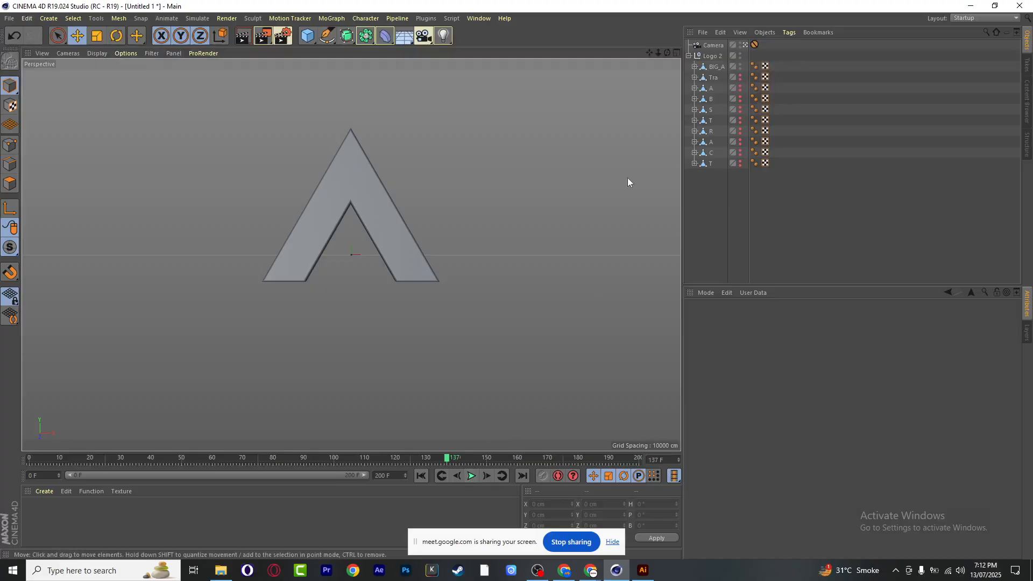
Try moving BIG_A's frame 125 heading keyframe to frame 157 and play the animation to compare the spin
left_click(711, 65)
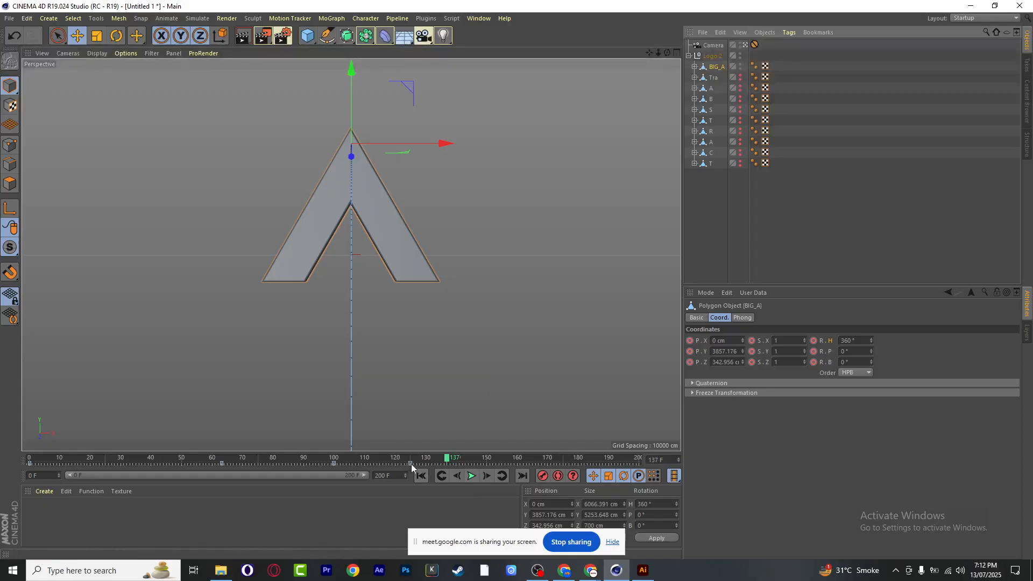
left_click_drag(411, 463, 509, 464)
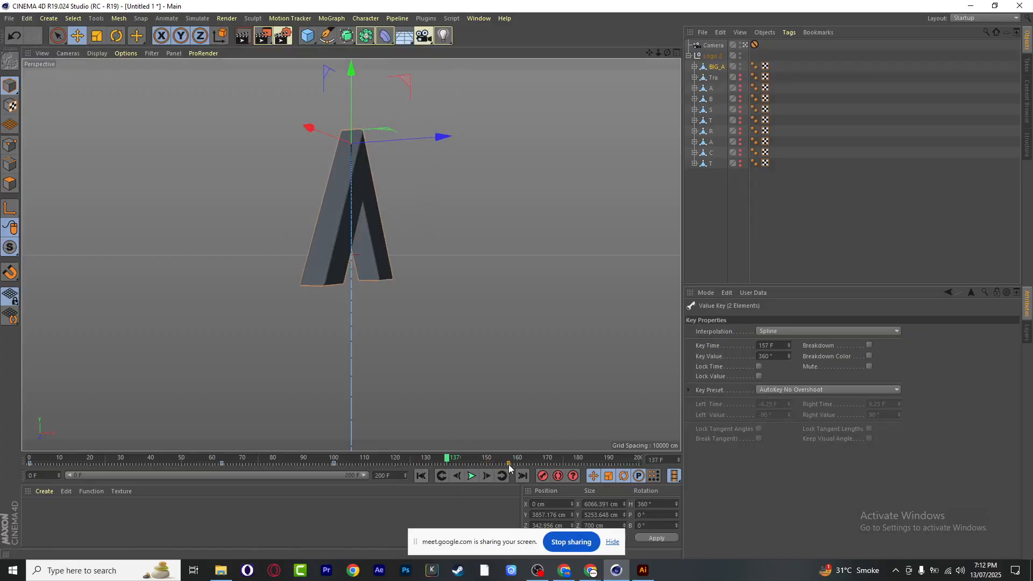
left_click(421, 476)
left_click(471, 477)
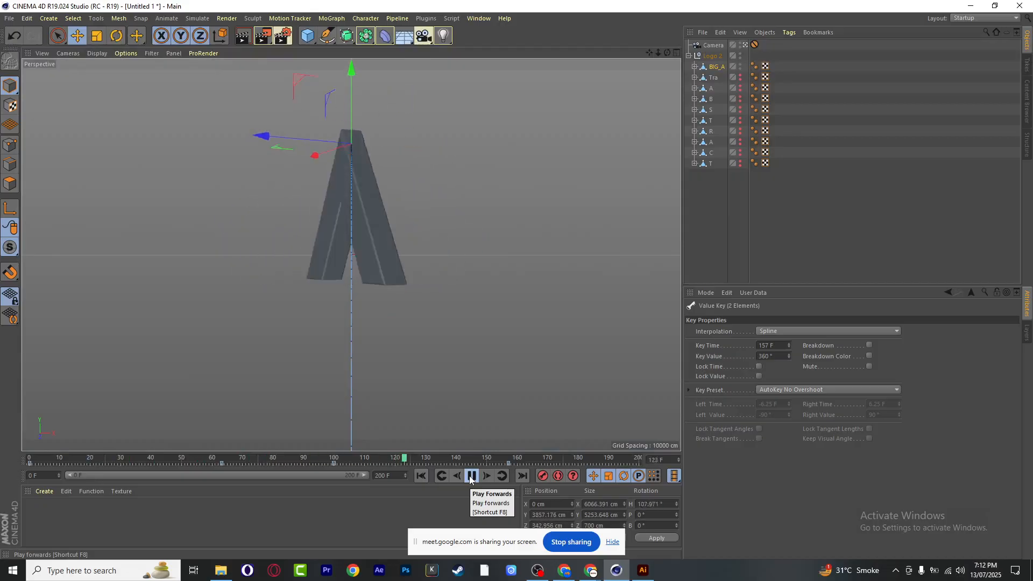
left_click(471, 477)
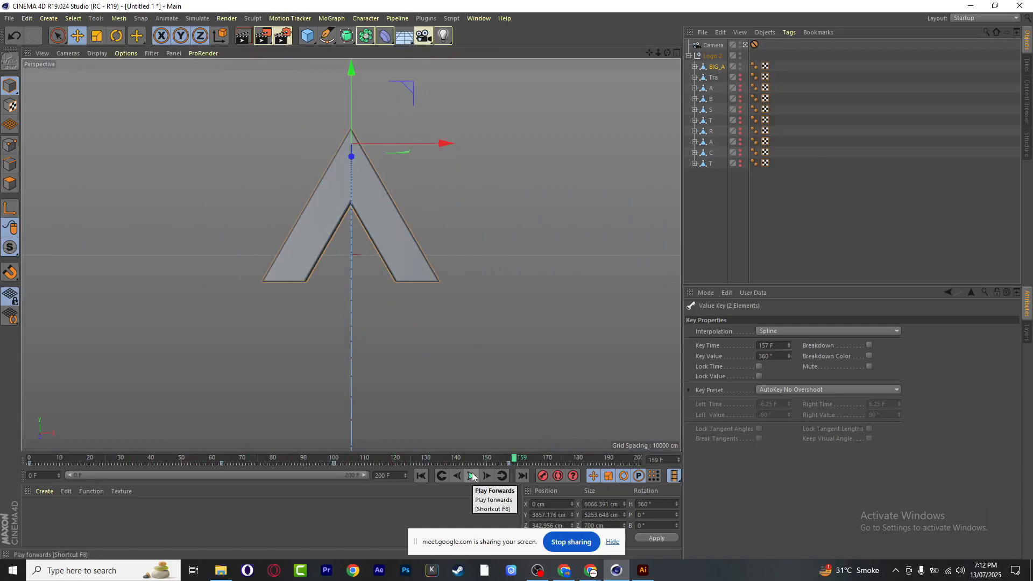
key("ctrl+z")
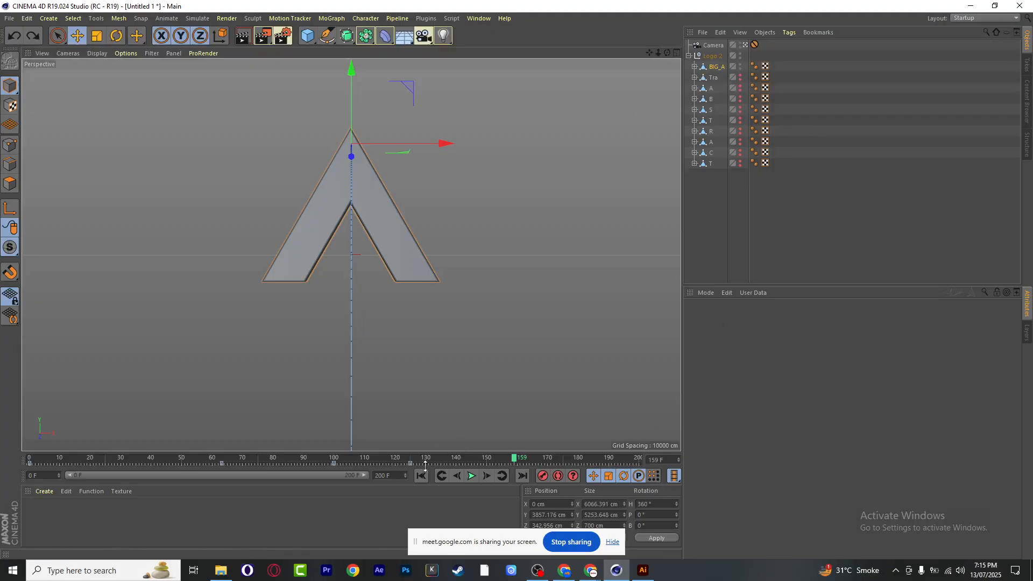
Go back to the previous keyframe and play BIG_A's spin again
left_click(441, 476)
left_click(471, 476)
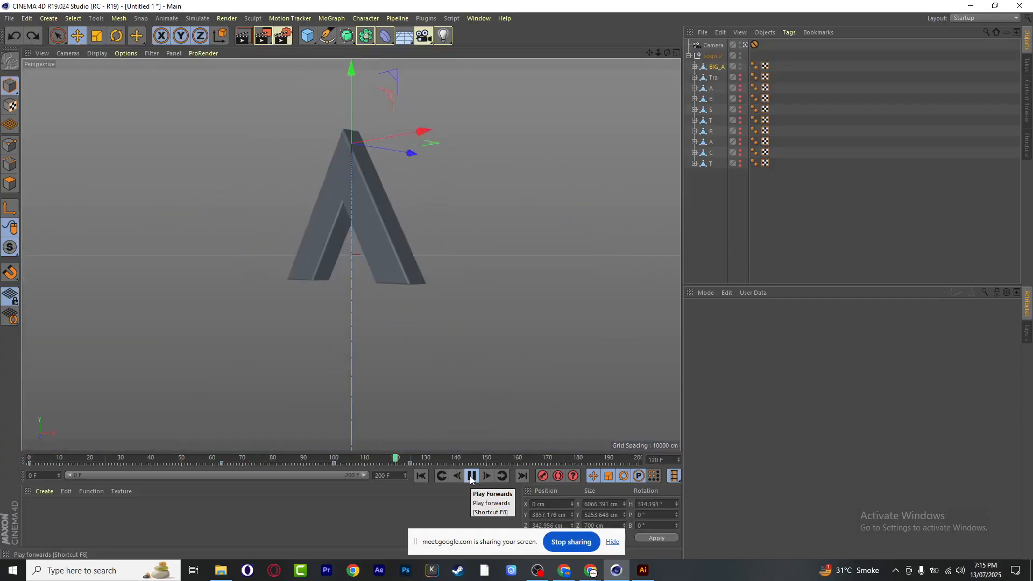
left_click(471, 476)
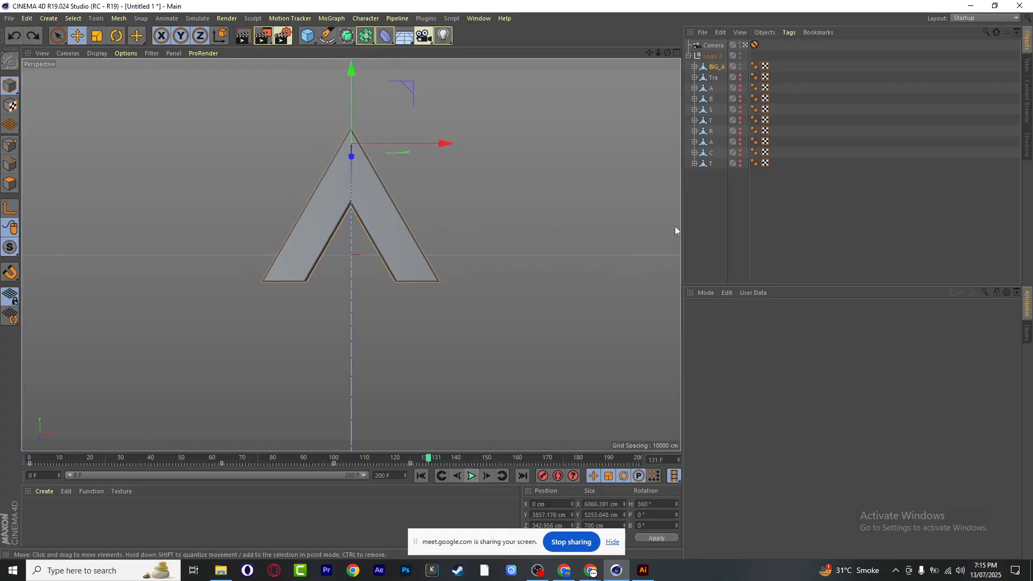
Make the Tra object visible and play the animation from the start to see how it moves with BIG_A
left_click(740, 75)
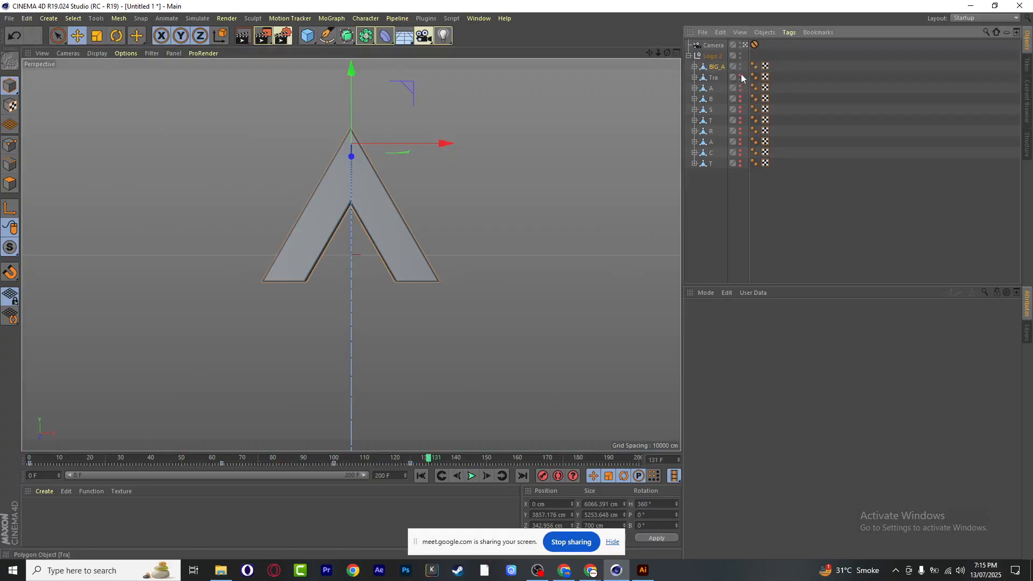
left_click(708, 79)
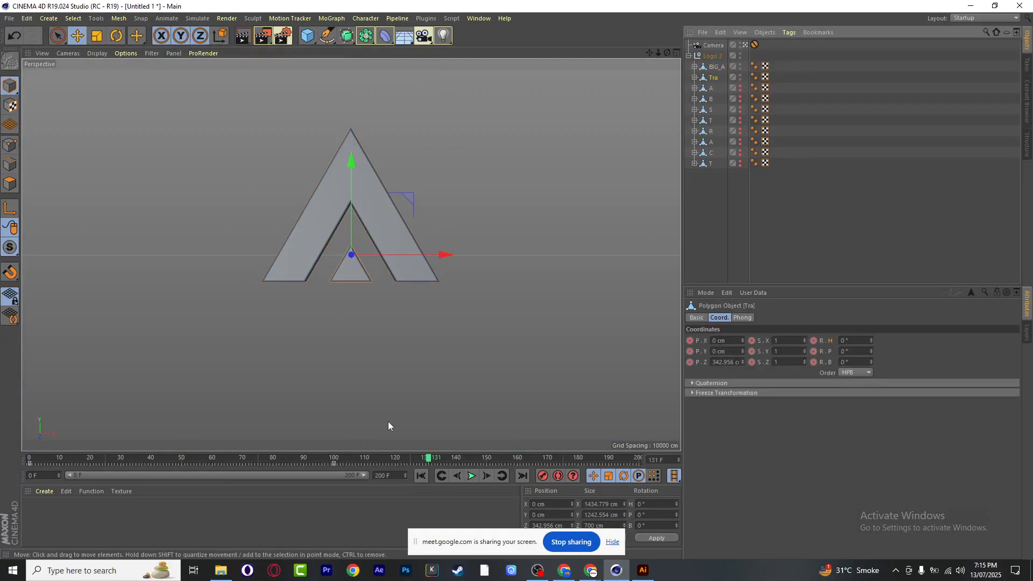
left_click(420, 476)
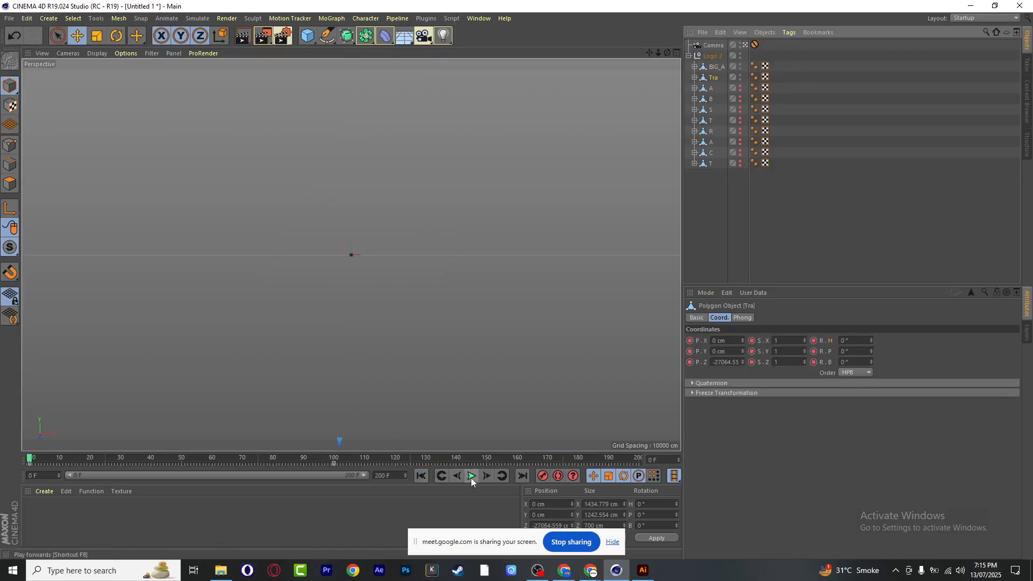
left_click(471, 477)
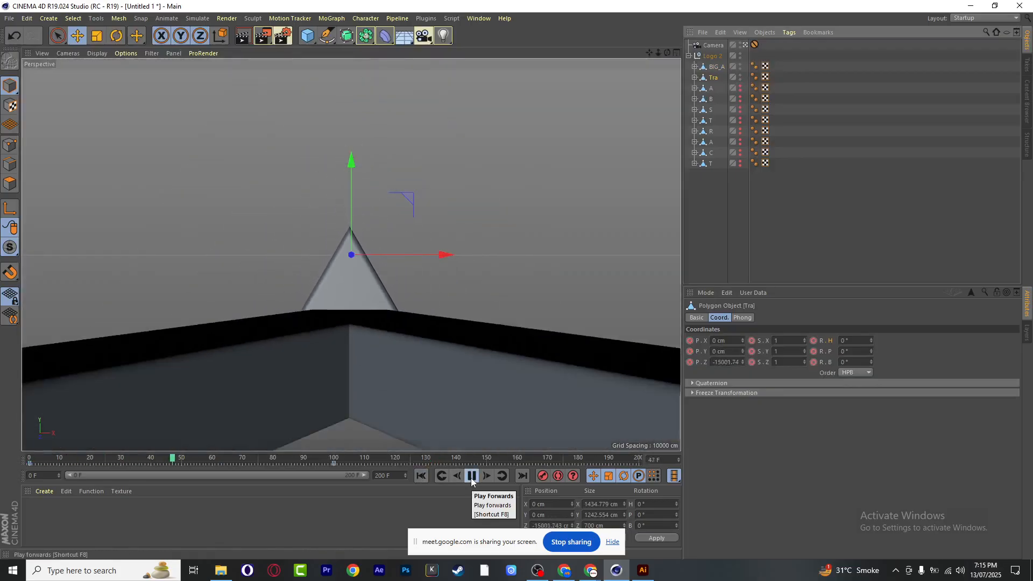
left_click(471, 477)
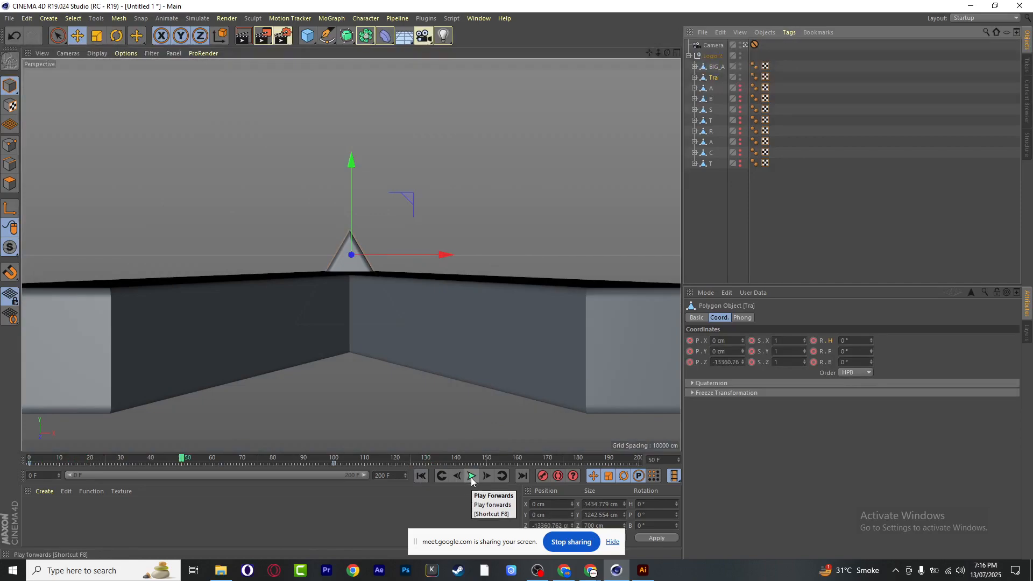
left_click(471, 477)
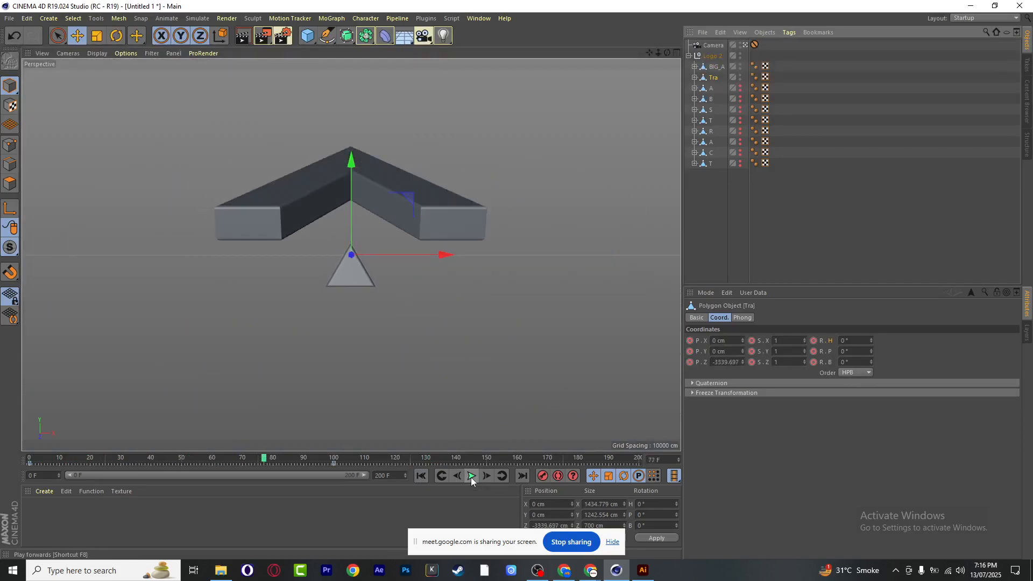
left_click(472, 476)
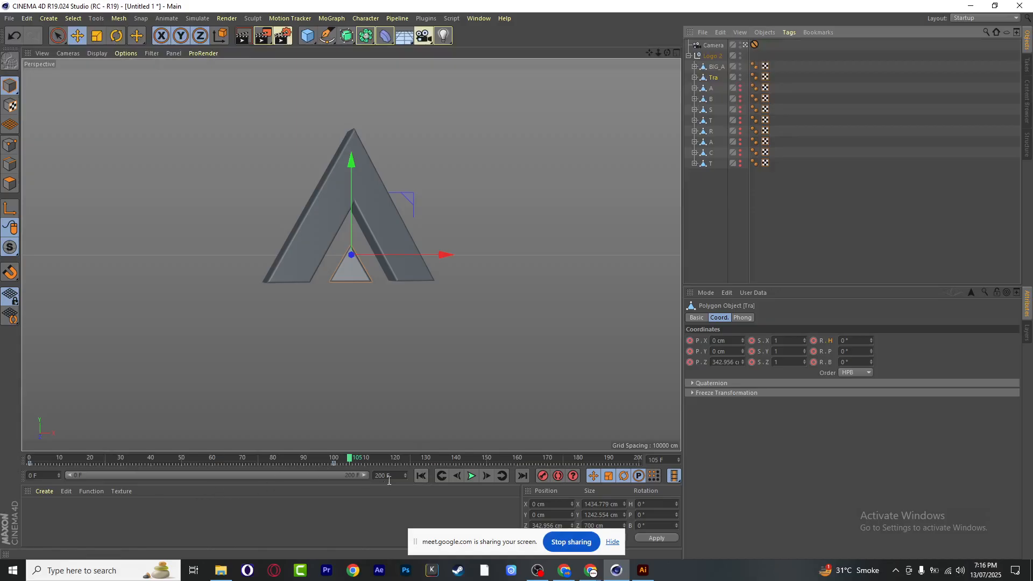
At frame 0, set Tra's pitch rotation to 90° and keyframe that rotation
left_click(420, 476)
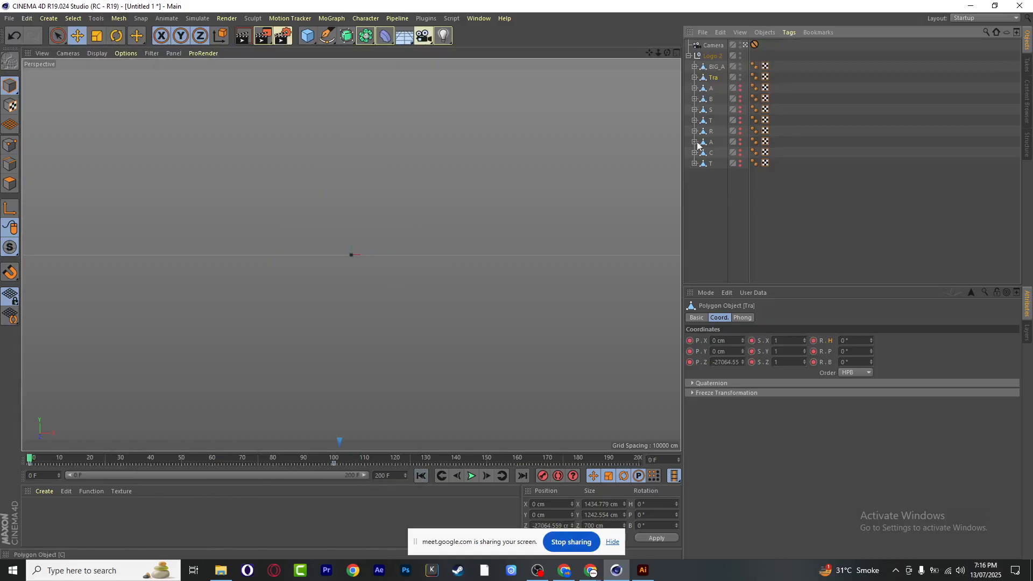
middle_click(653, 92)
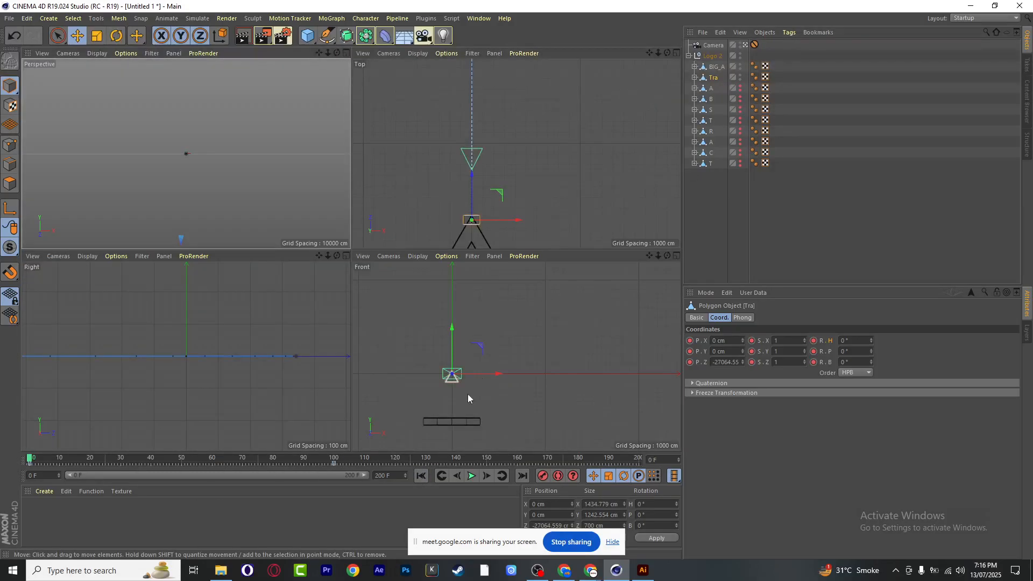
scroll(456, 394, "up", 3)
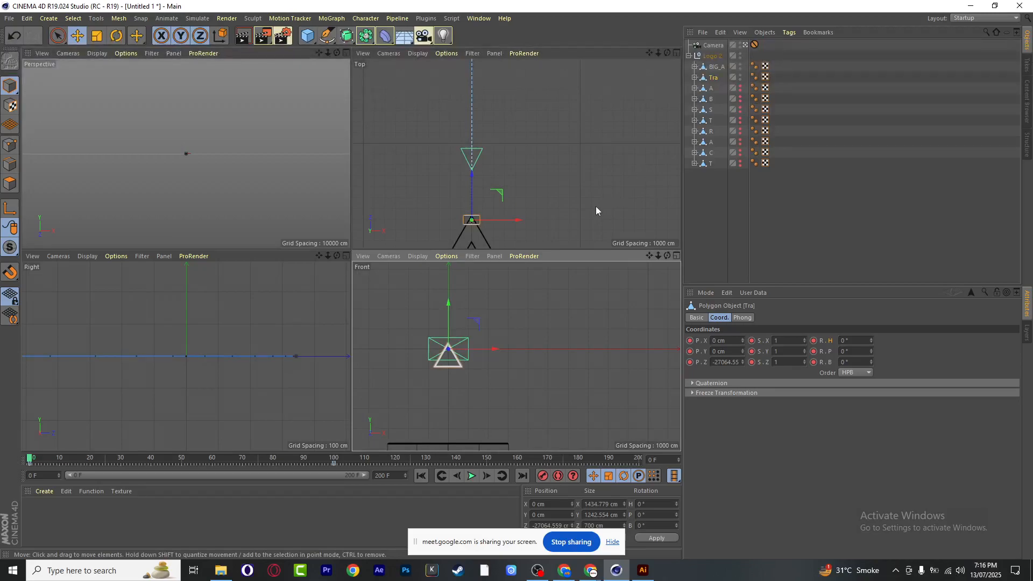
left_click_drag(648, 52, 664, 0)
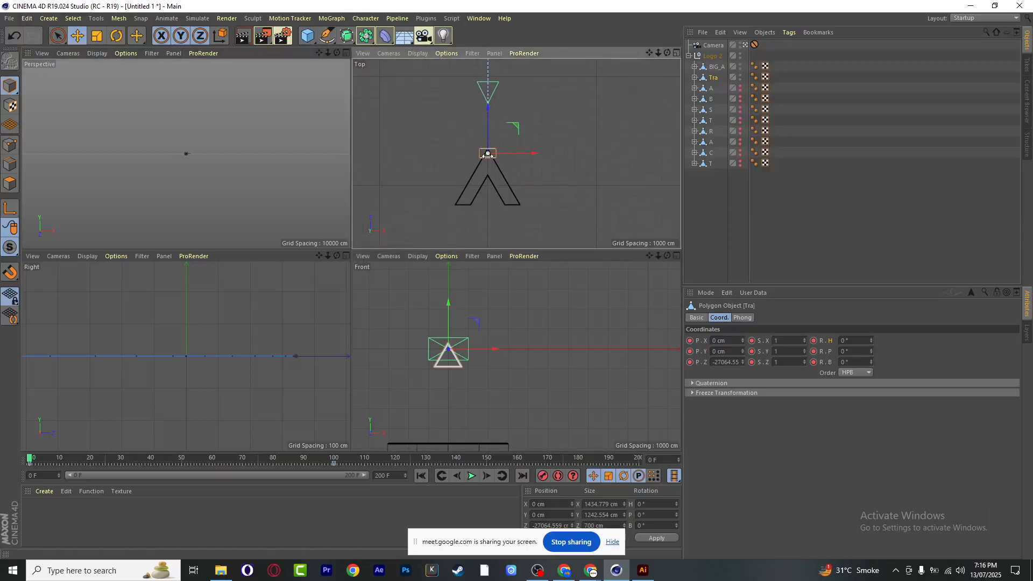
scroll(450, 141, "up", 2)
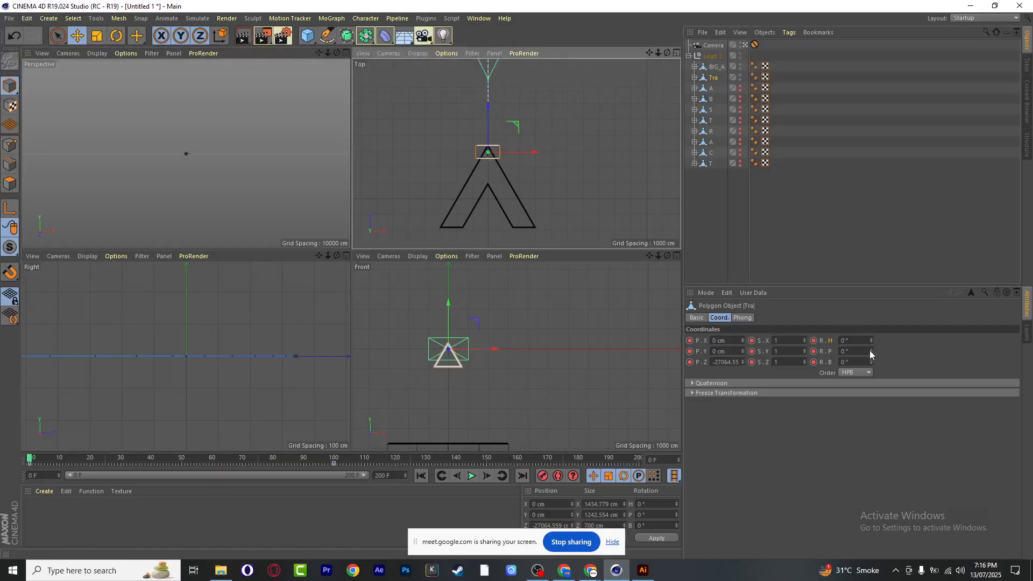
left_click_drag(872, 352, 807, 360)
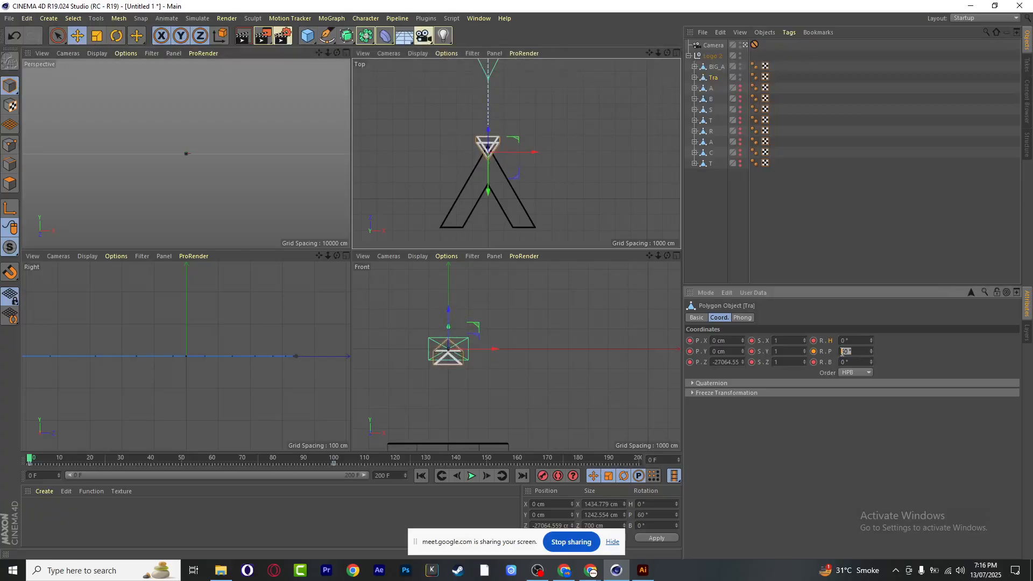
type("90")
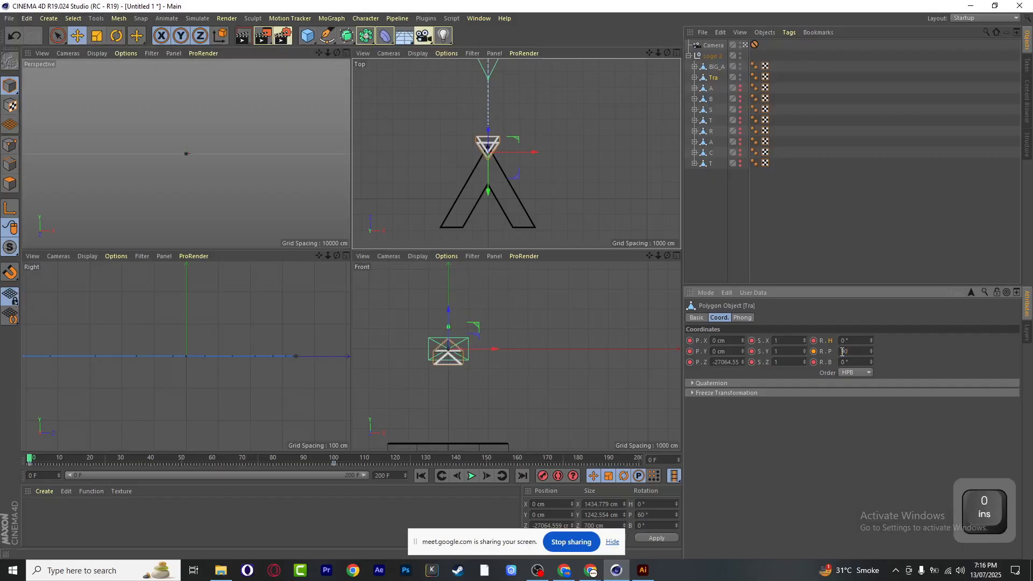
key("Return")
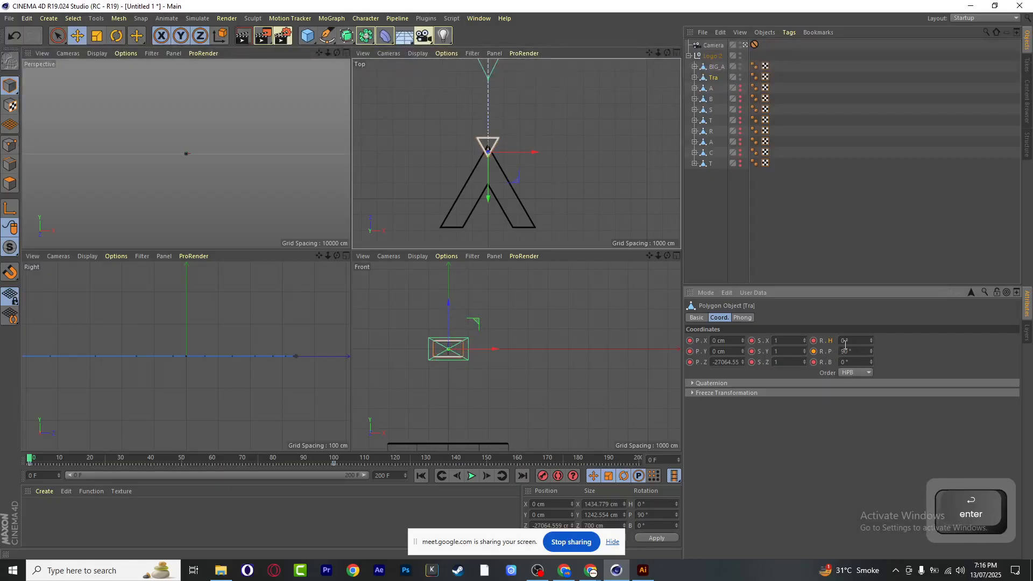
left_click(813, 353)
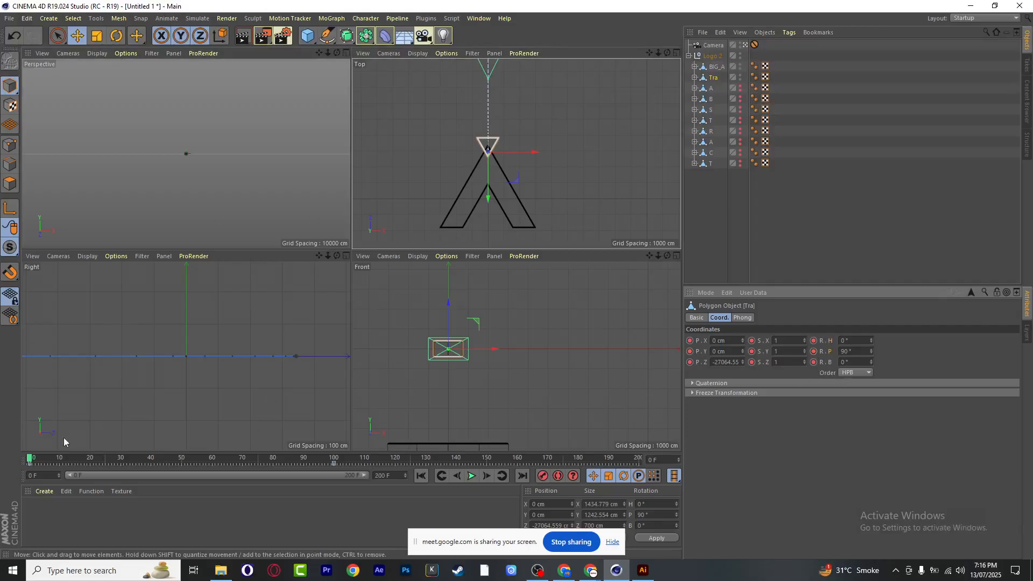
mouse_move(29, 462)
left_mouse_down()
mouse_move(232, 467)
mouse_move(24, 470)
left_mouse_up()
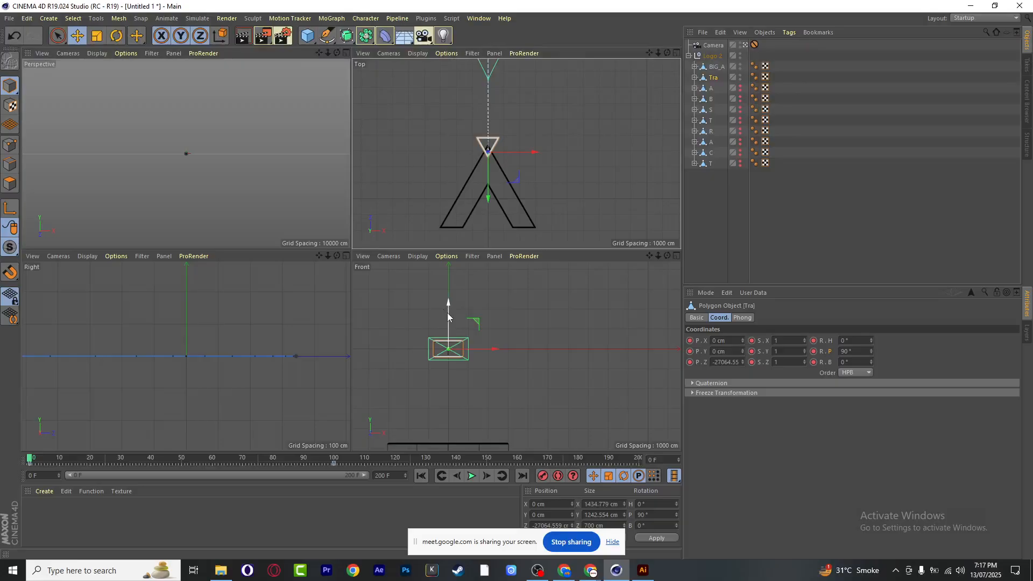
Raise and keyframe Tra at a Y position of about 1671 cm at frame 0, and scrub to frame 100 to check its motion
left_click_drag(447, 316, 453, 289)
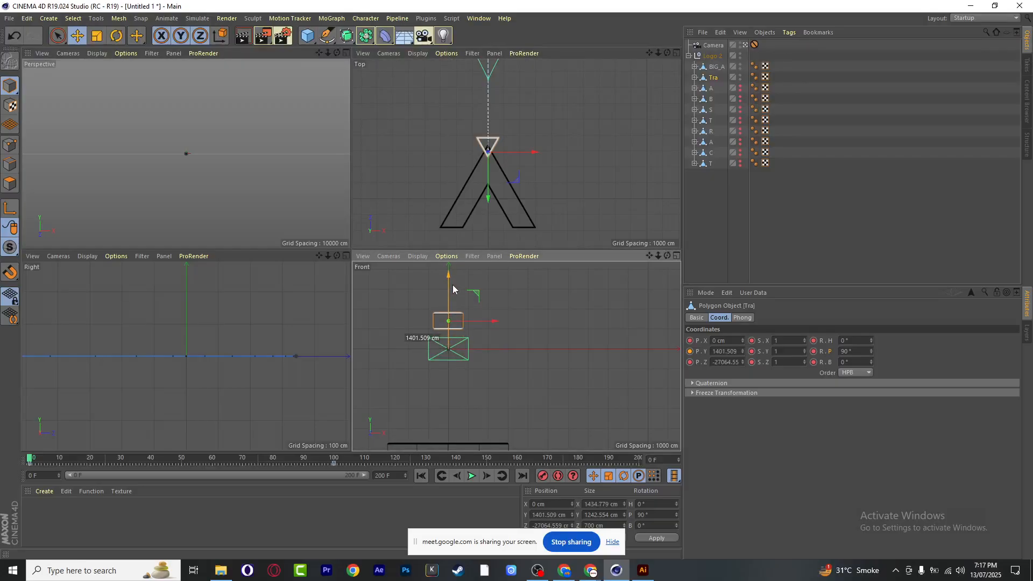
left_click_drag(453, 289, 453, 289)
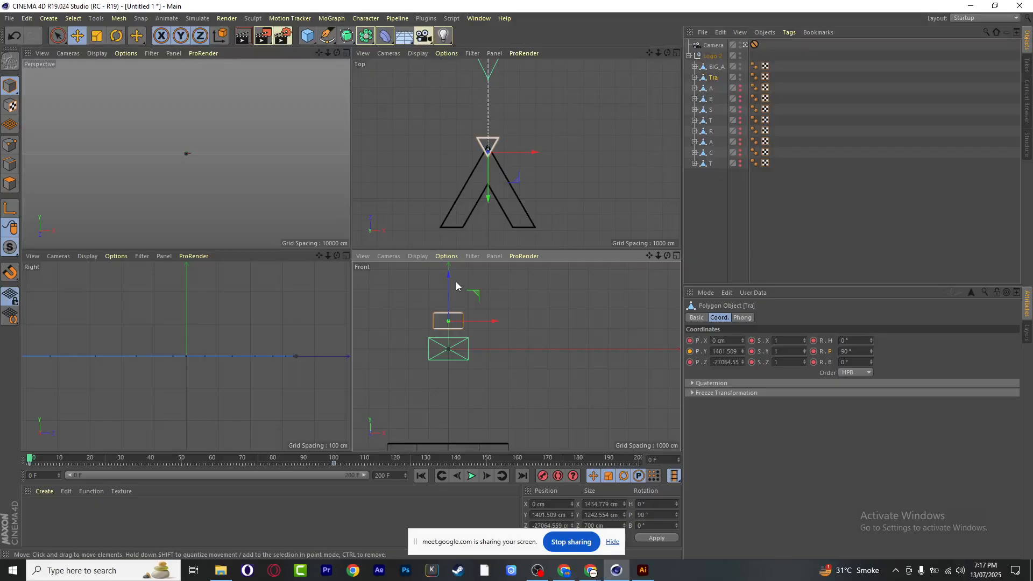
left_click_drag(449, 301, 449, 296)
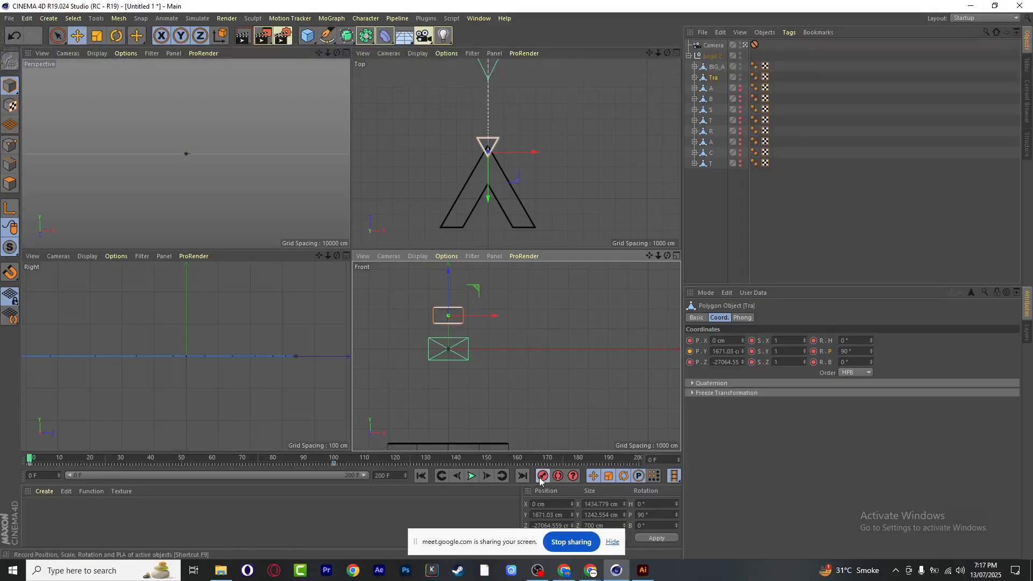
left_click(32, 458)
left_click_drag(33, 459, 335, 429)
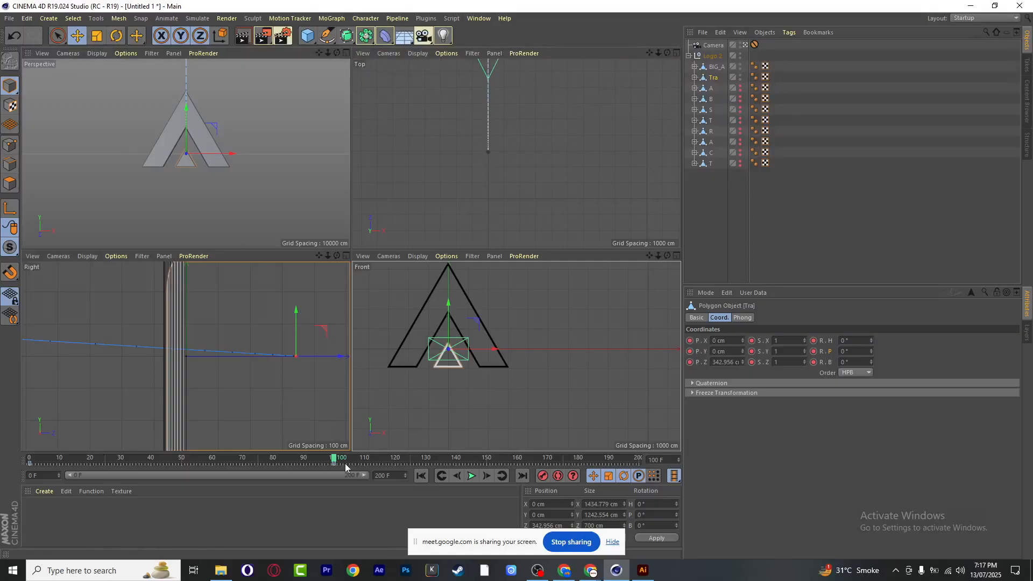
At frame 125, set Tra's heading rotation to -360° and keyframe that rotation
left_click_drag(334, 461, 411, 459)
left_click(847, 341)
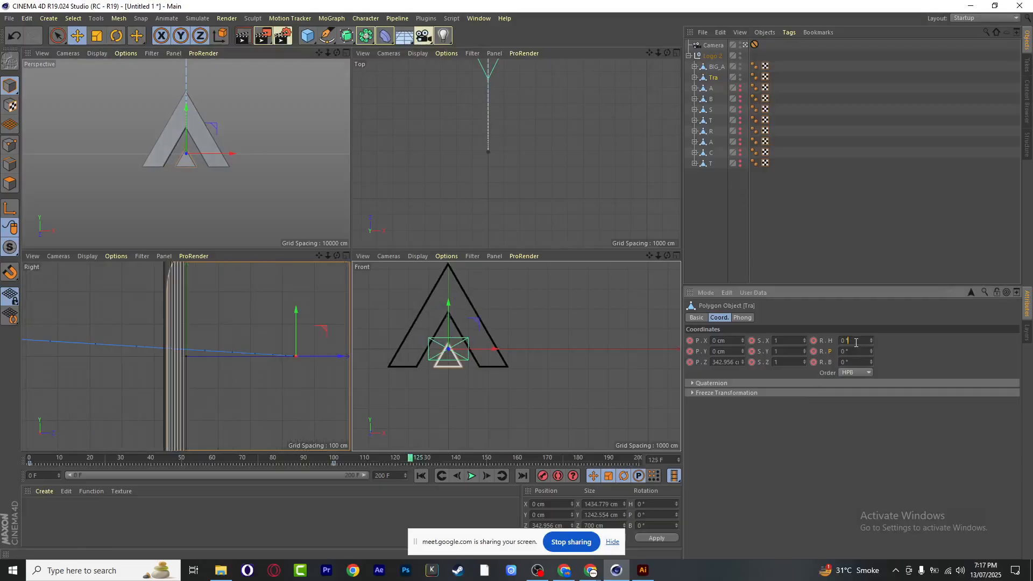
left_click(717, 67)
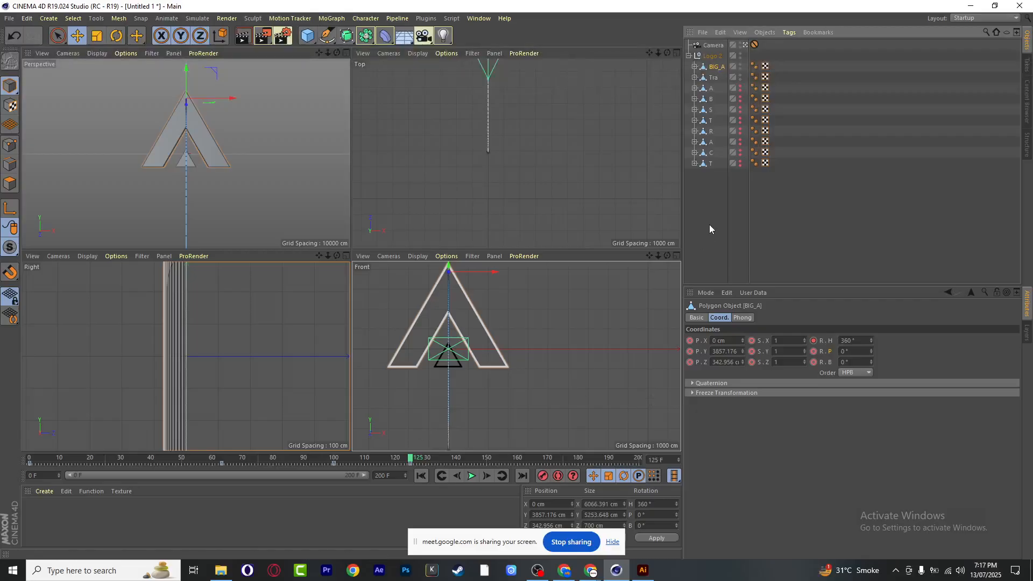
left_click(713, 78)
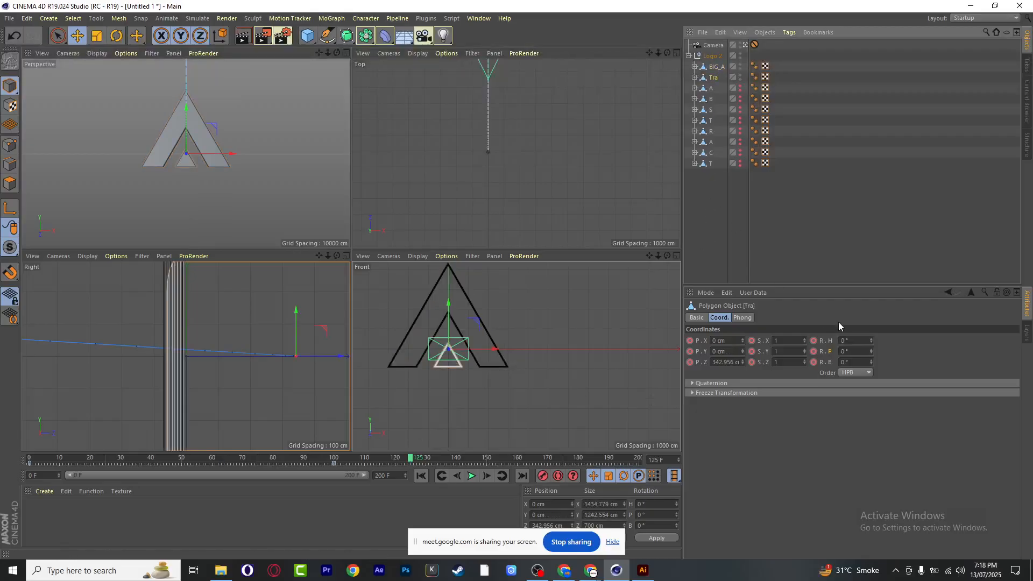
left_click(857, 341)
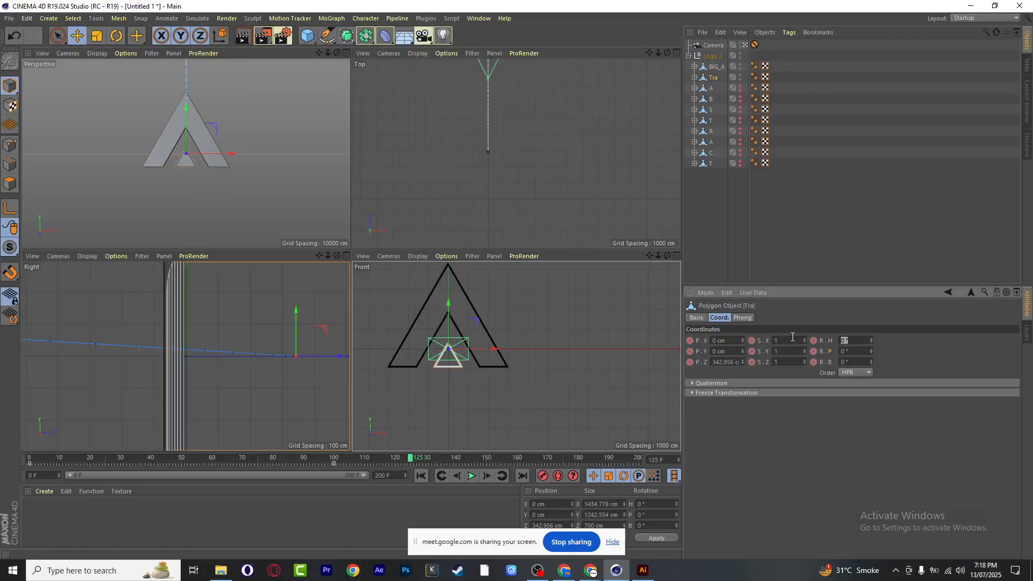
type("-360")
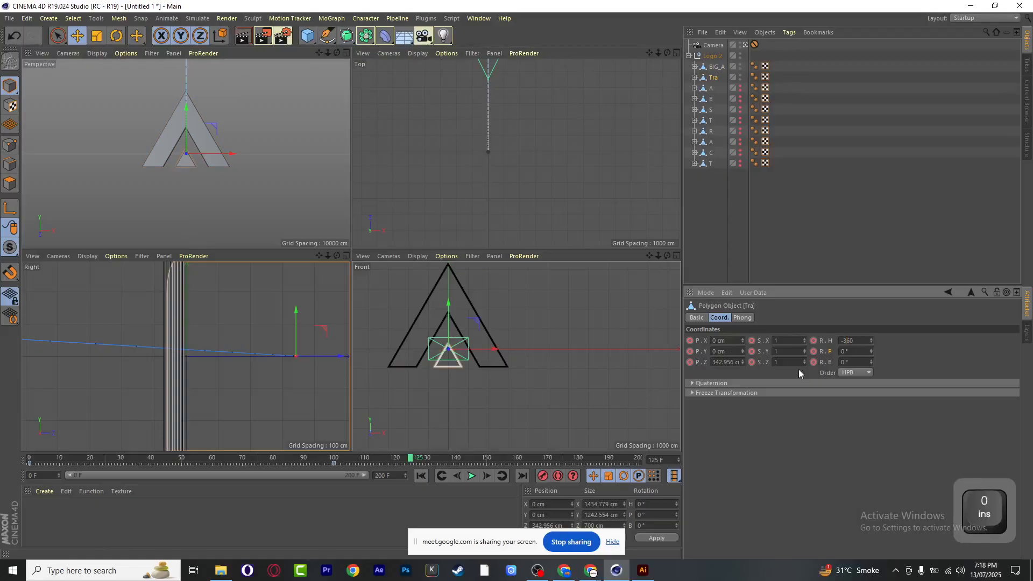
key("Return")
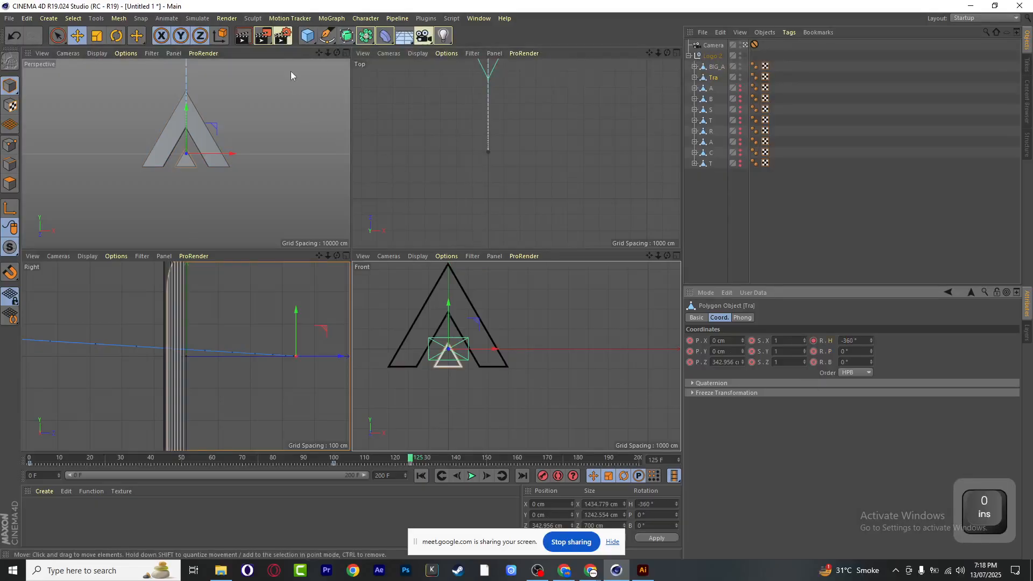
Deselect everything and play the animation, including once from the start, to check Tra's spin alongside BIG_A
left_click_drag(411, 459, 50, 462)
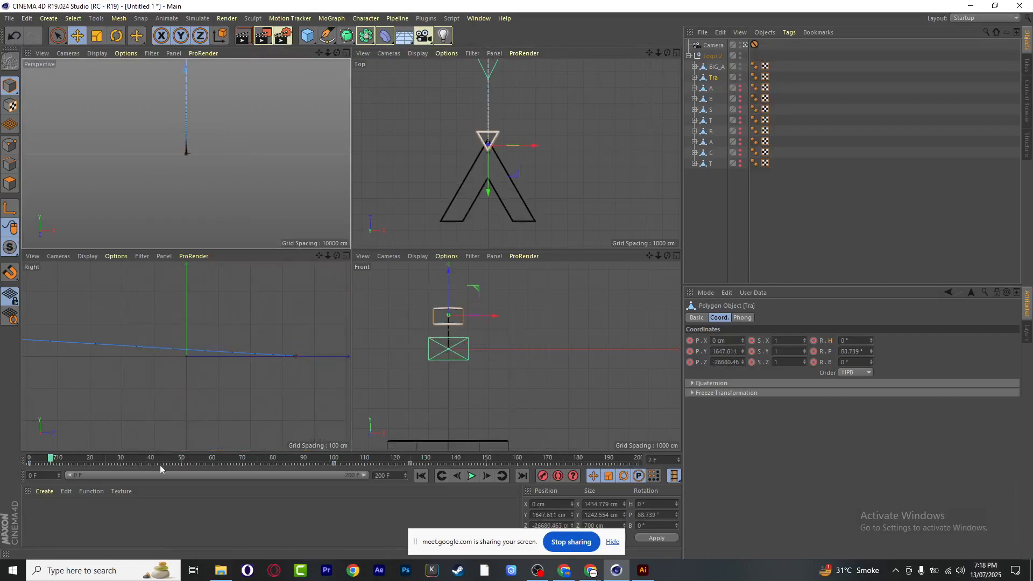
left_click(309, 190)
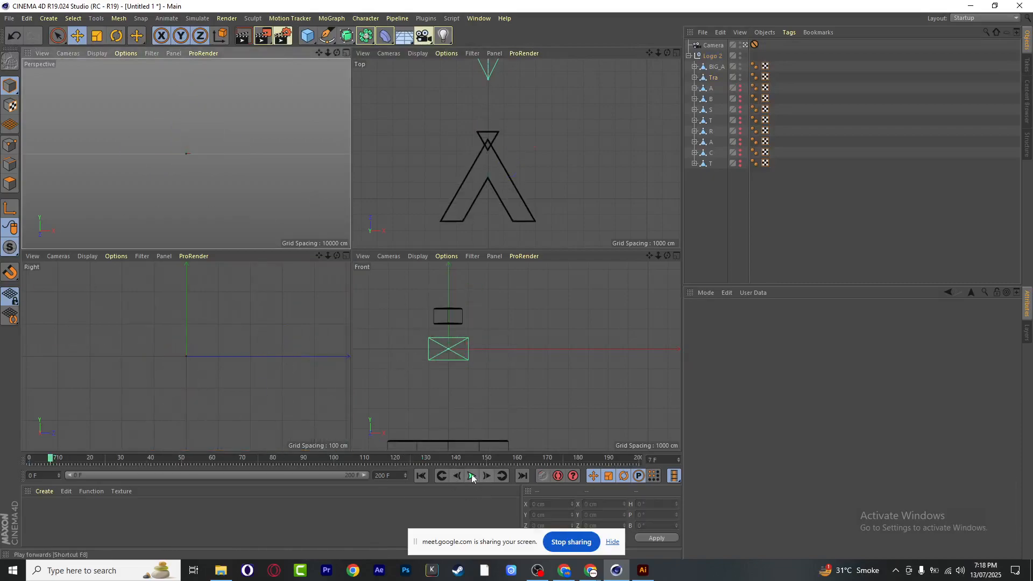
left_click(472, 476)
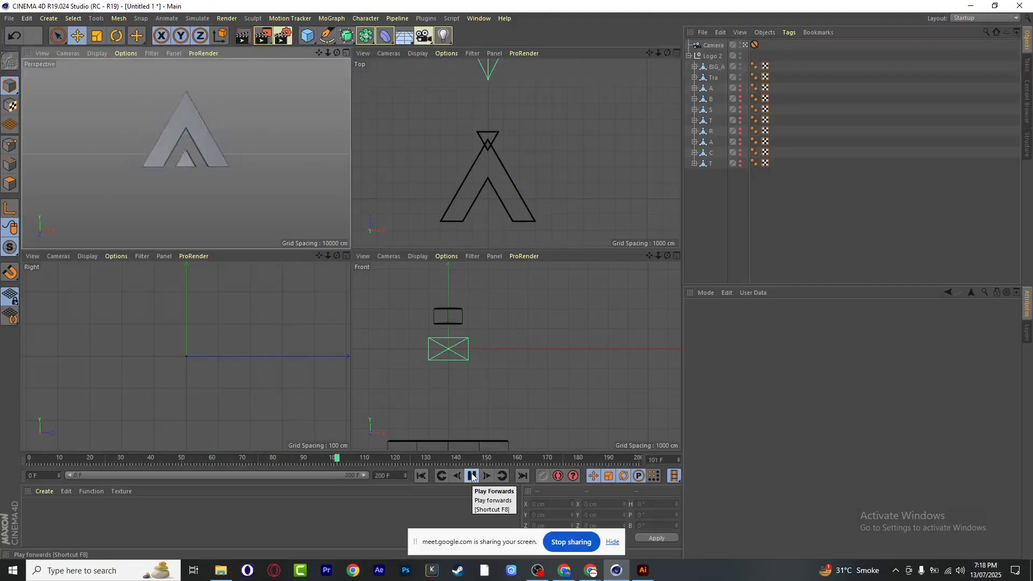
left_click(473, 476)
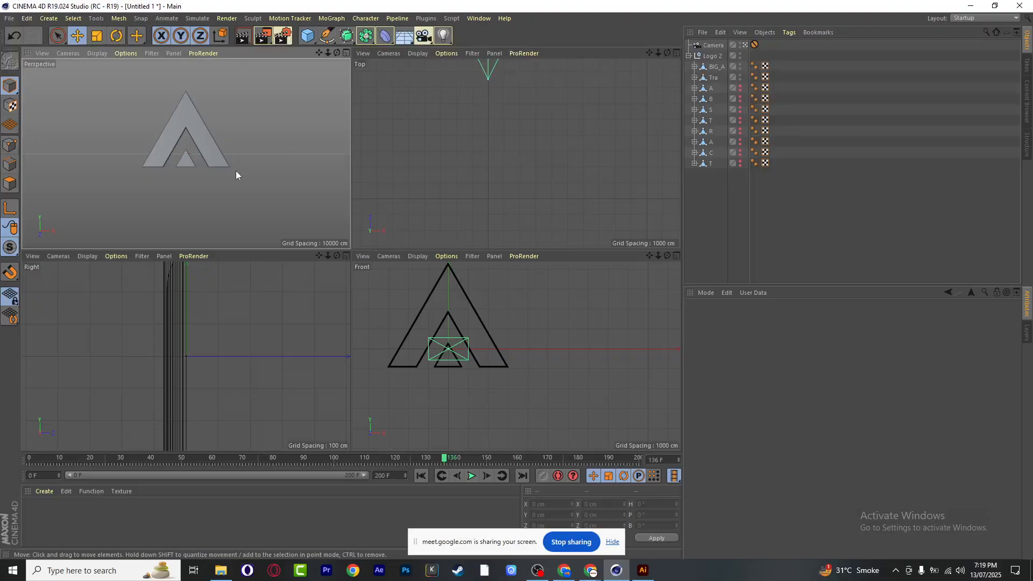
left_click(424, 477)
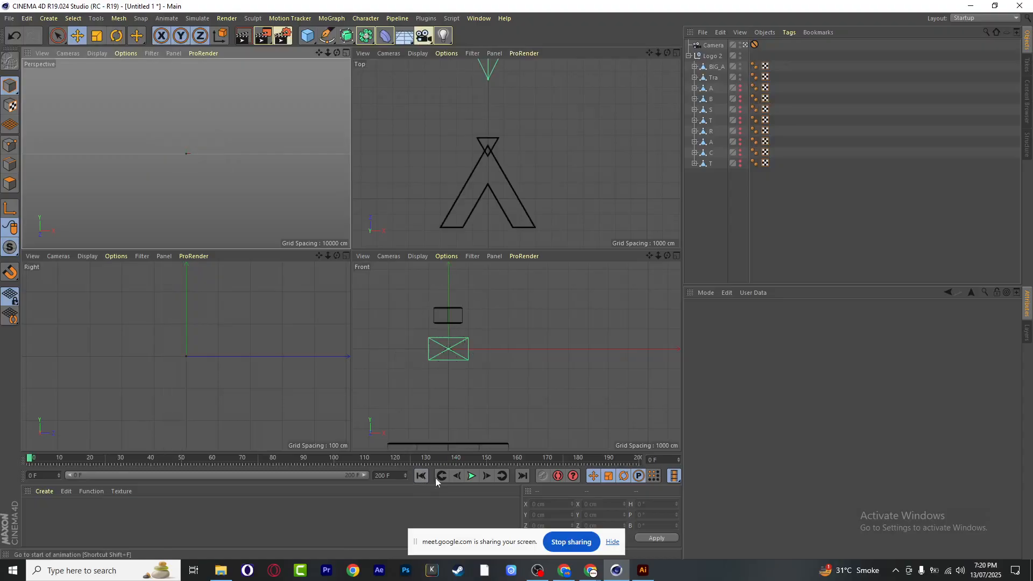
left_click(468, 478)
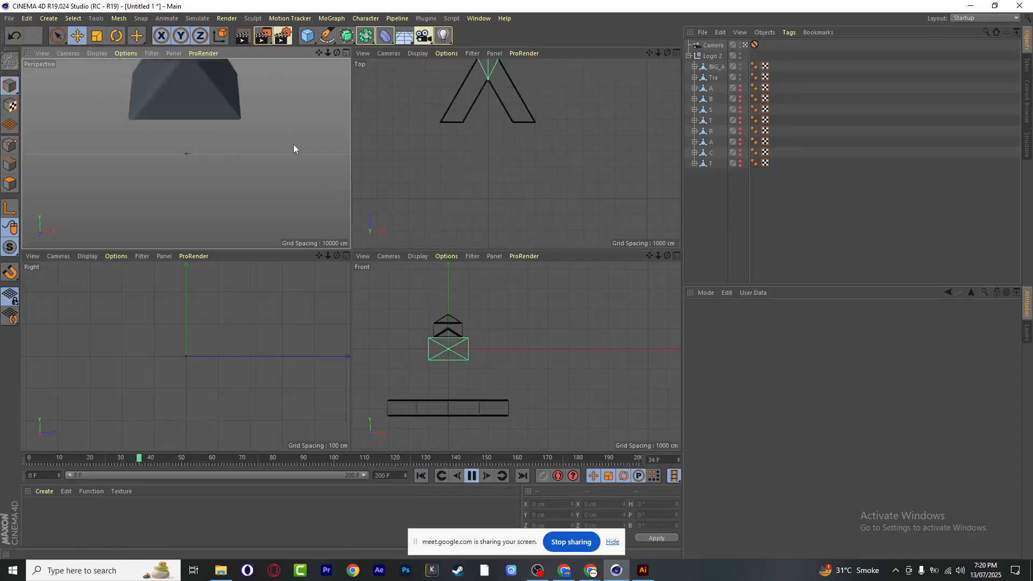
left_click(473, 476)
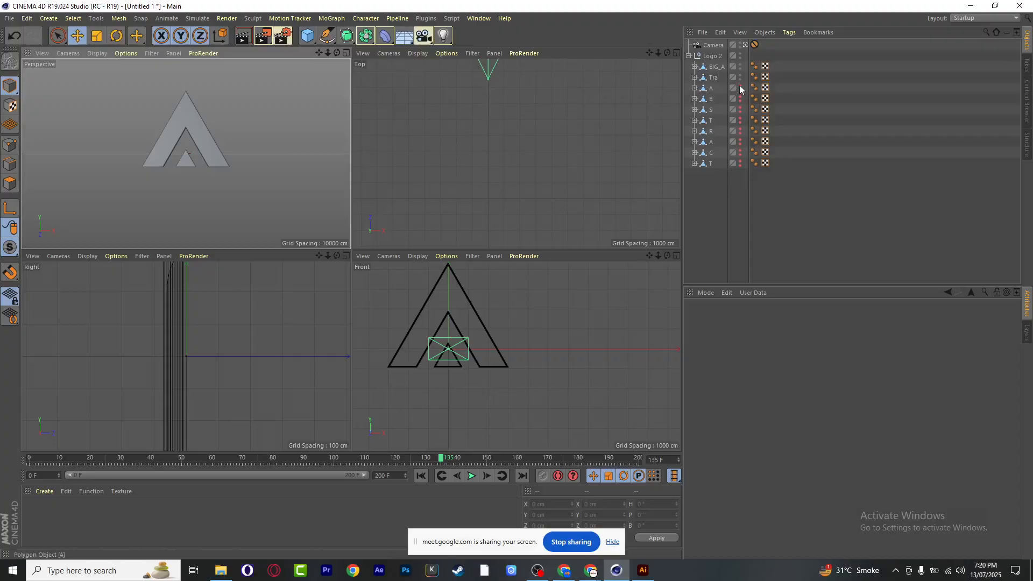
Make the eight ABSTRACT letter objects visible and select them all together at frame 0
left_click_drag(740, 86, 741, 162)
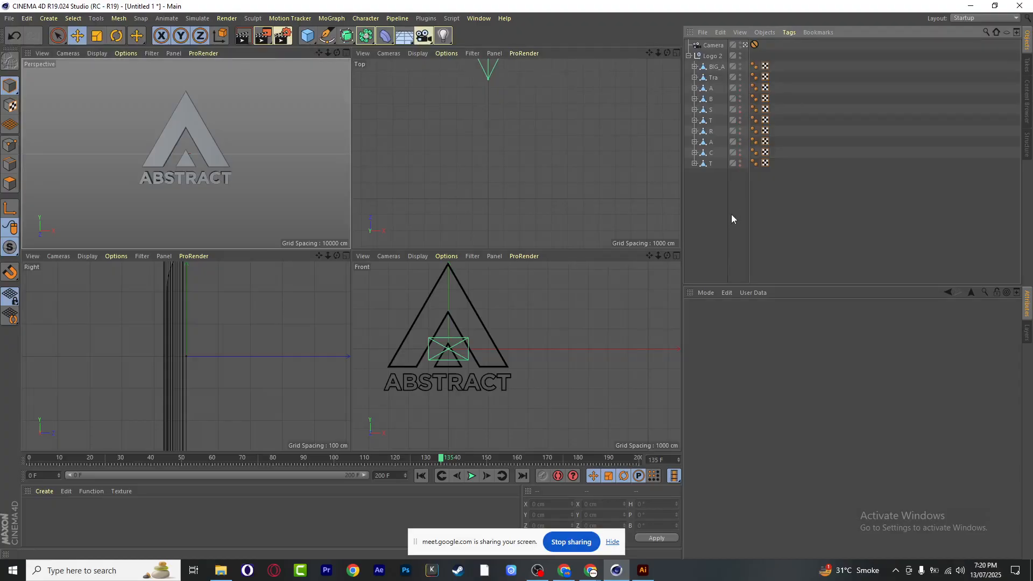
left_click(421, 476)
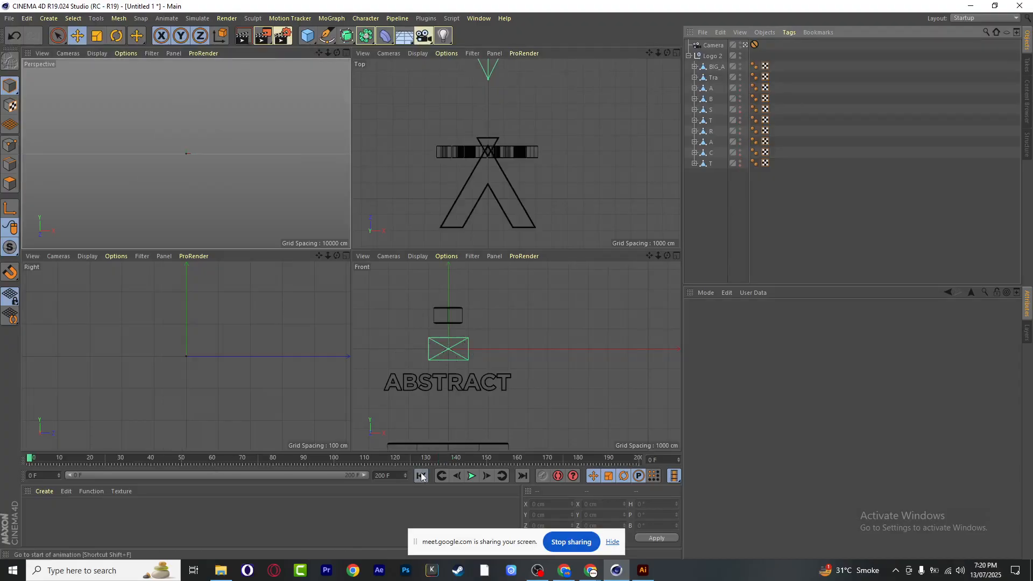
left_click(711, 88)
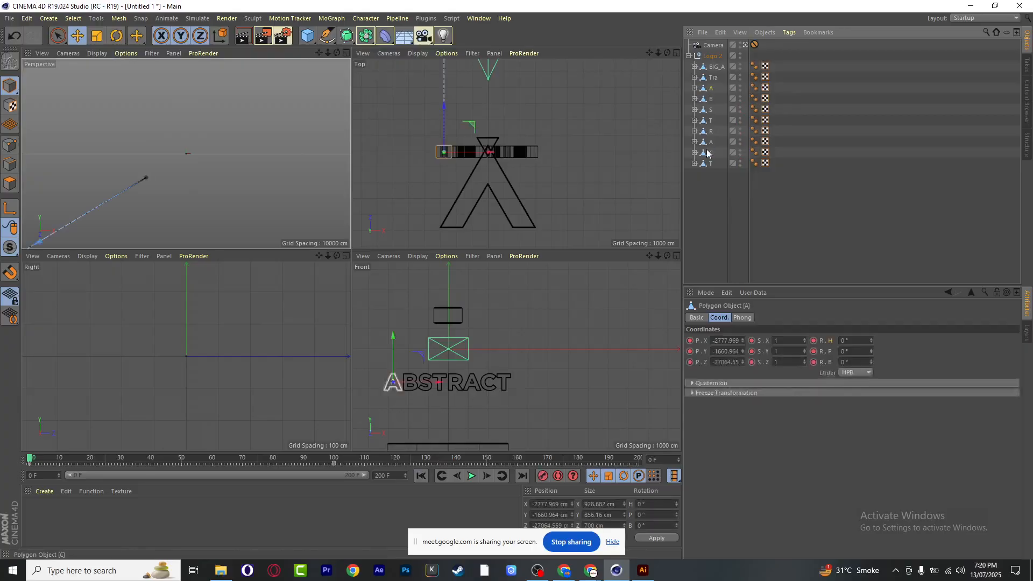
left_click(706, 164, "shift")
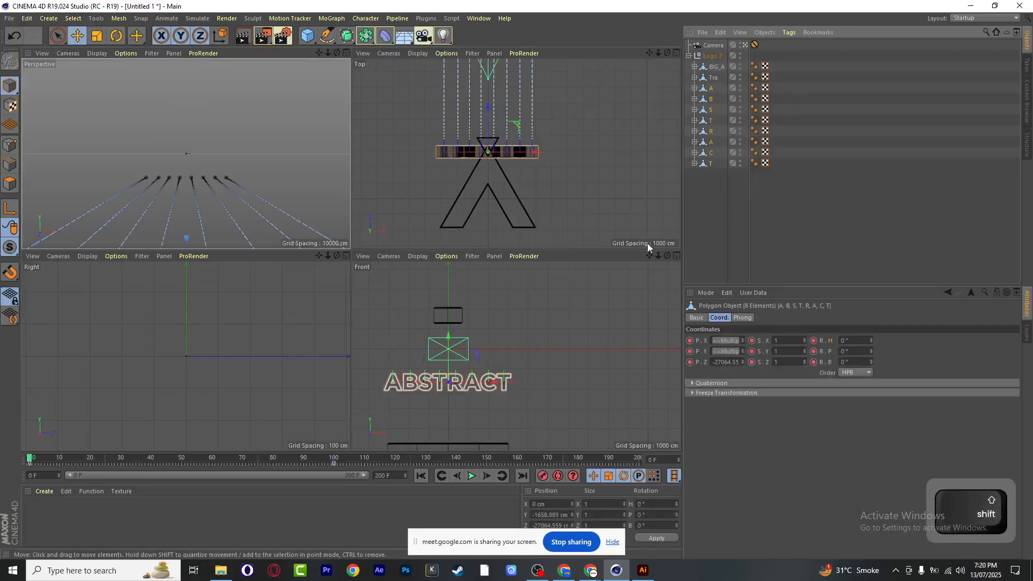
Rotate the selected letters to a pitch of about -84.4°, keyframe them at frame 0, and scrub to frame 62 and back to check
left_click(116, 36)
left_click_drag(489, 135, 509, 132)
left_click_drag(493, 149, 493, 147)
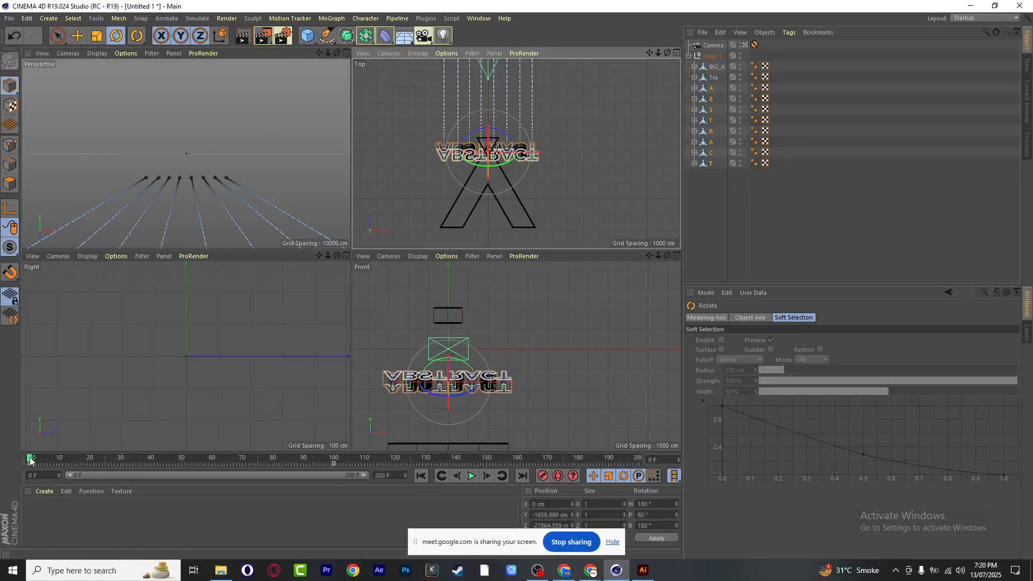
mouse_move(29, 460)
left_mouse_down()
mouse_move(223, 472)
mouse_move(30, 467)
left_mouse_up()
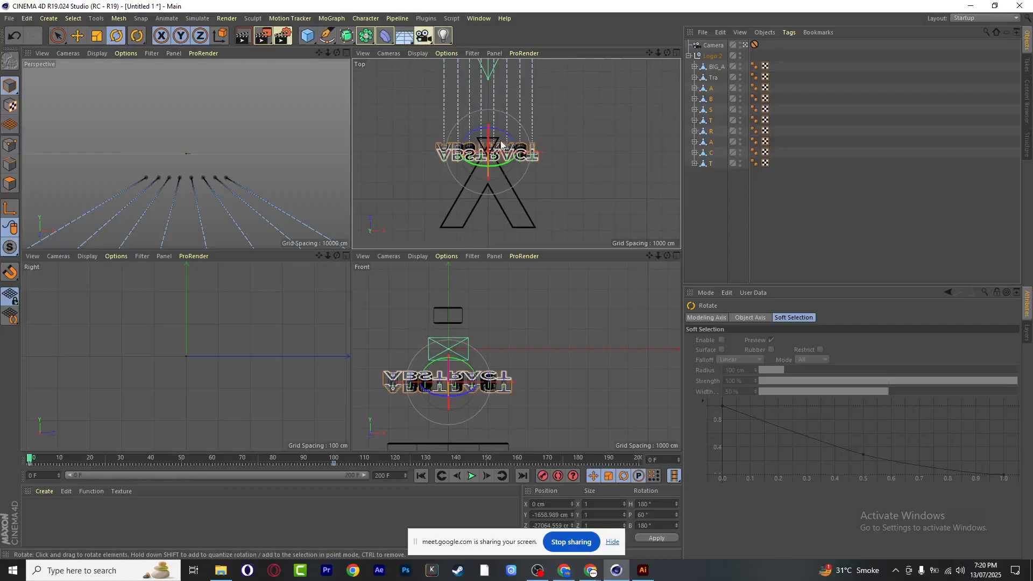
left_click_drag(487, 130, 485, 193)
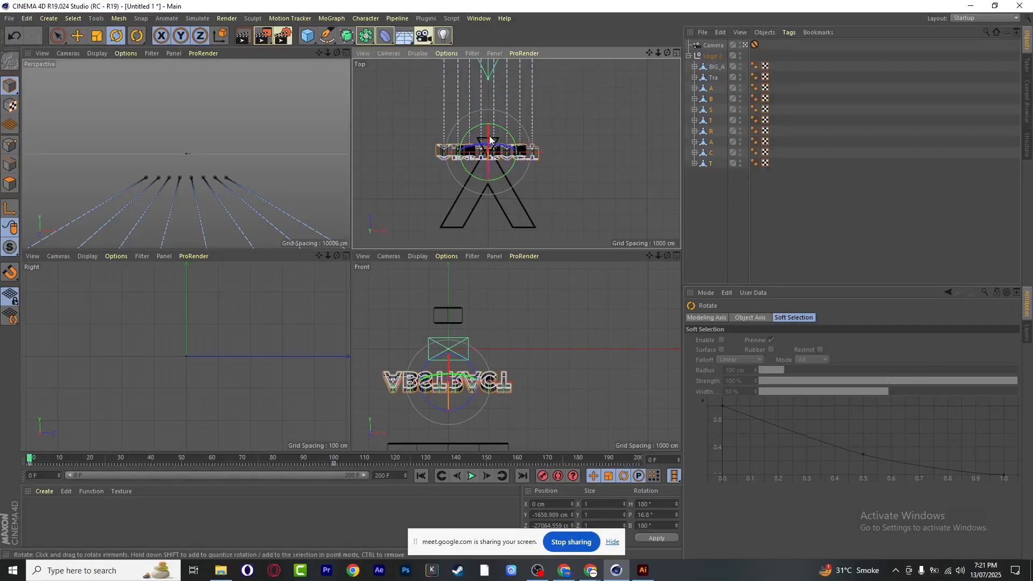
left_click_drag(489, 139, 486, 231)
left_click_drag(487, 133, 487, 134)
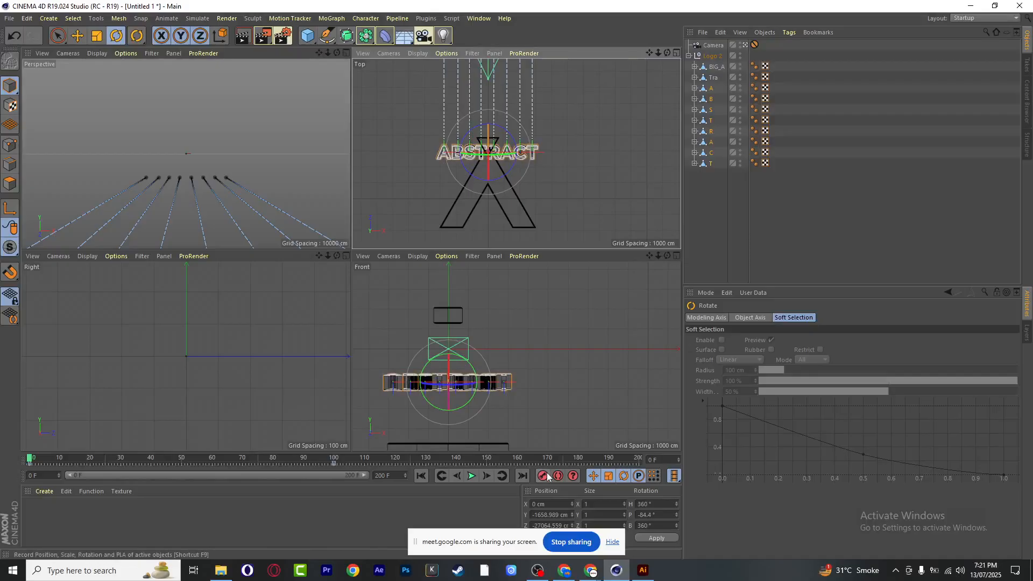
left_click_drag(31, 458, 217, 434)
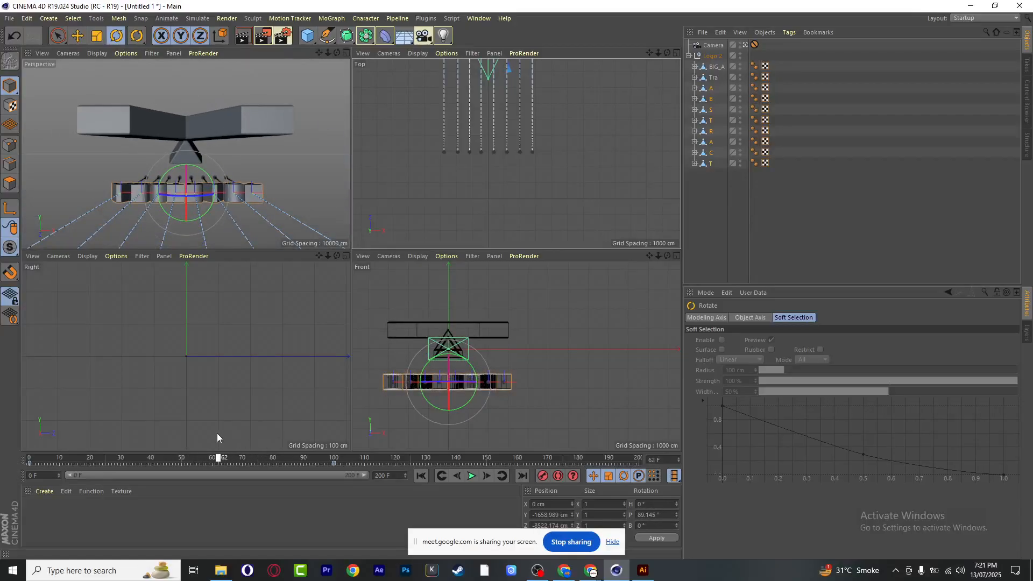
left_click_drag(218, 433, 10, 401)
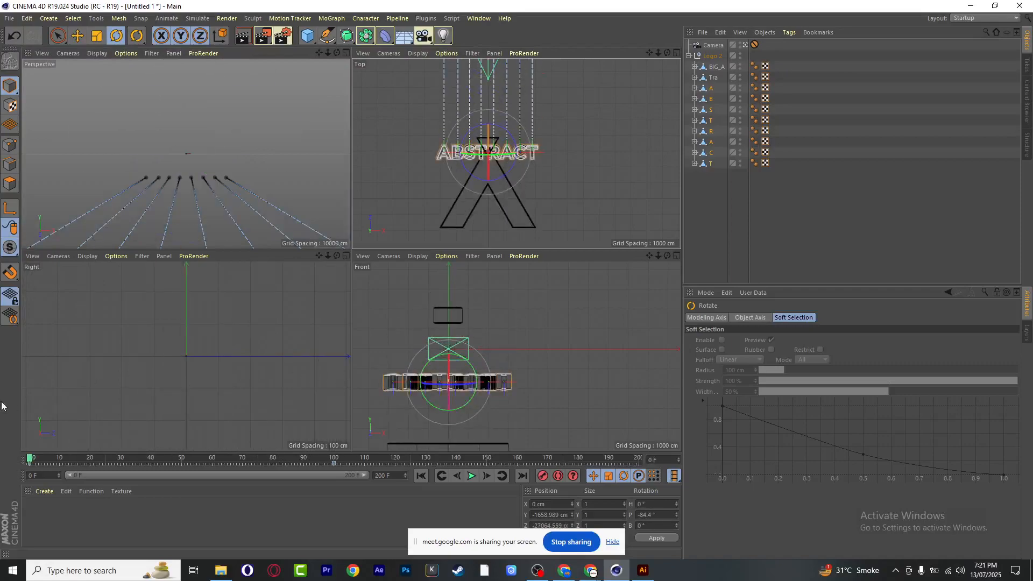
Try moving the first A and the final T's Rounding 1 part outward along X, and undo both moves
scroll(428, 136, "up", 6)
scroll(442, 169, "down", 6)
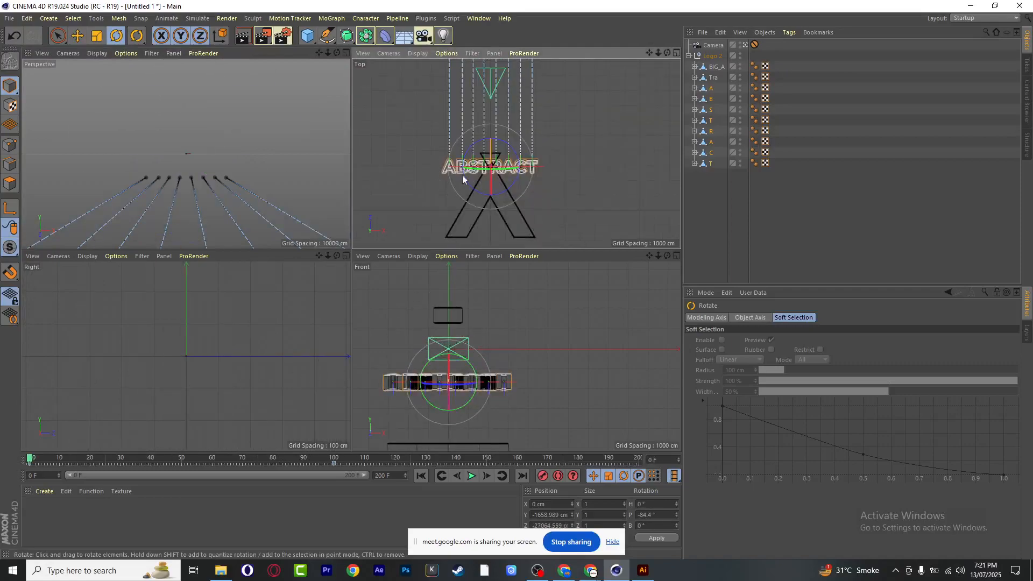
left_click(727, 188)
left_click(711, 87)
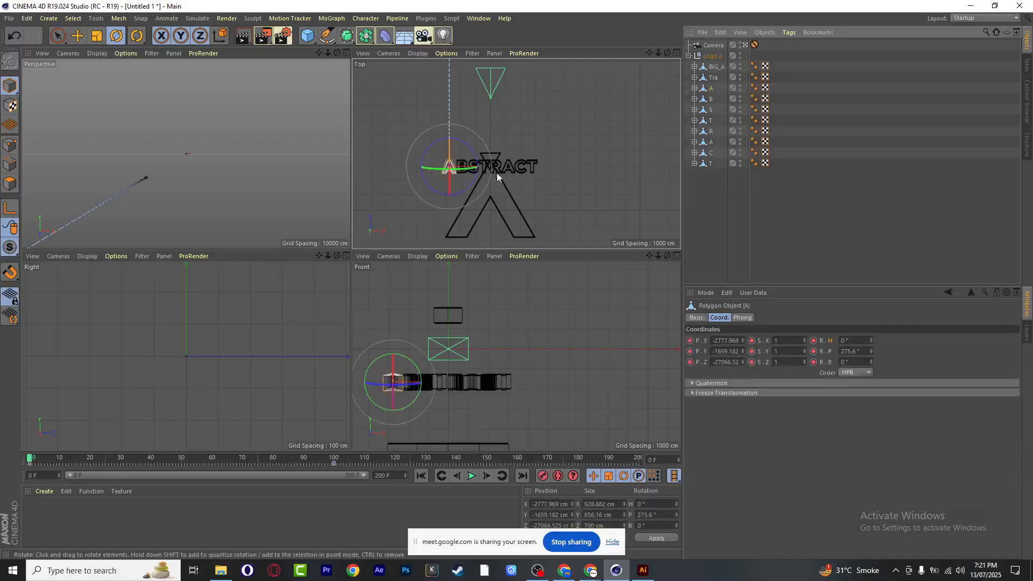
left_click(77, 36)
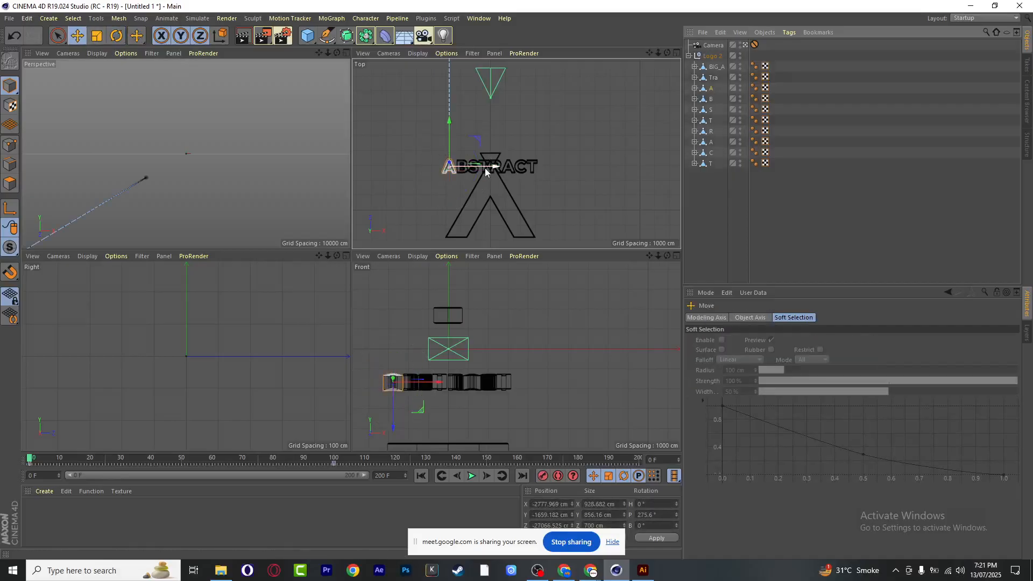
left_click_drag(485, 168, 410, 167)
left_click(537, 168)
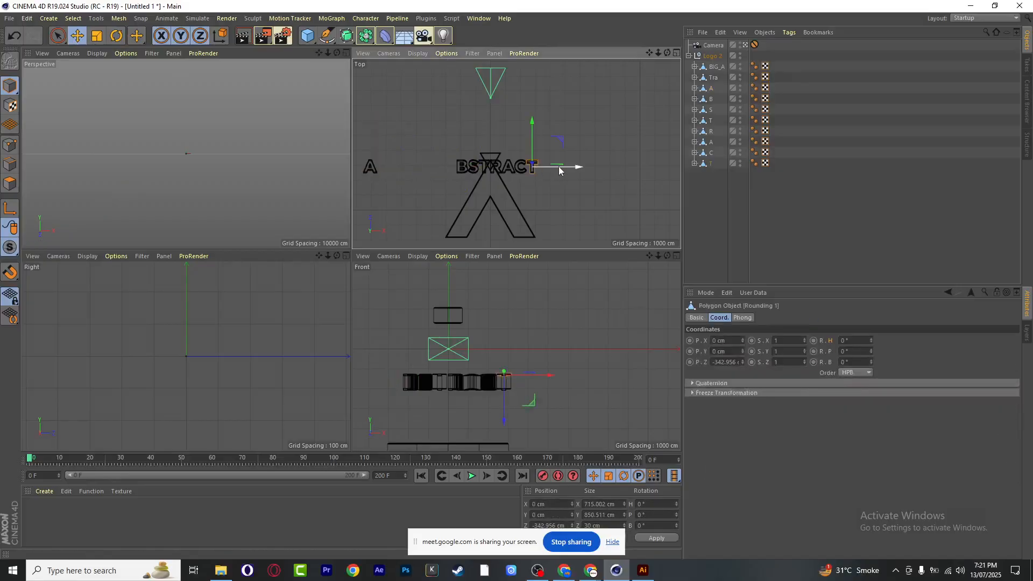
left_click_drag(560, 171, 660, 170)
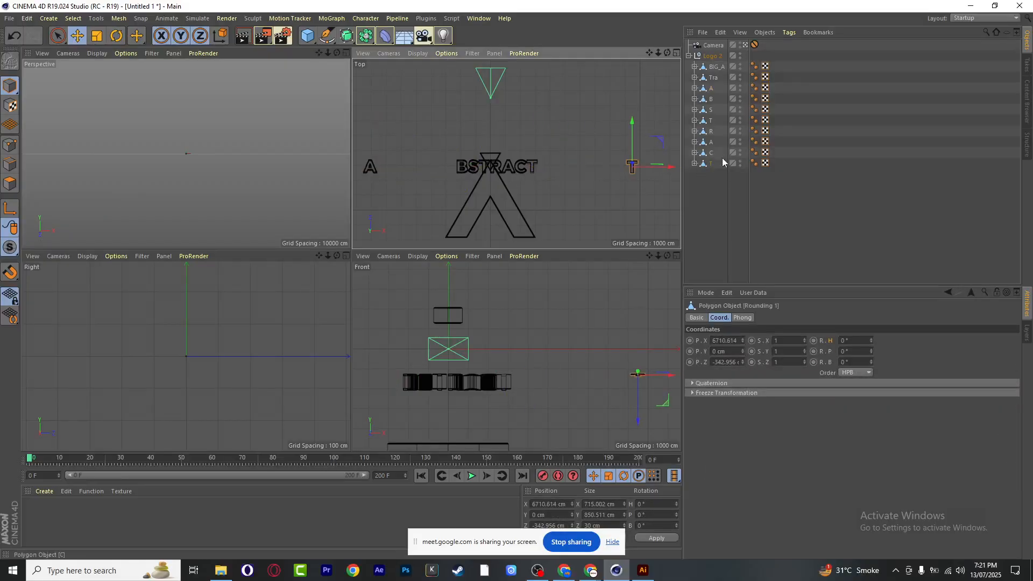
key("ctrl+z")
key("ctrl+z")
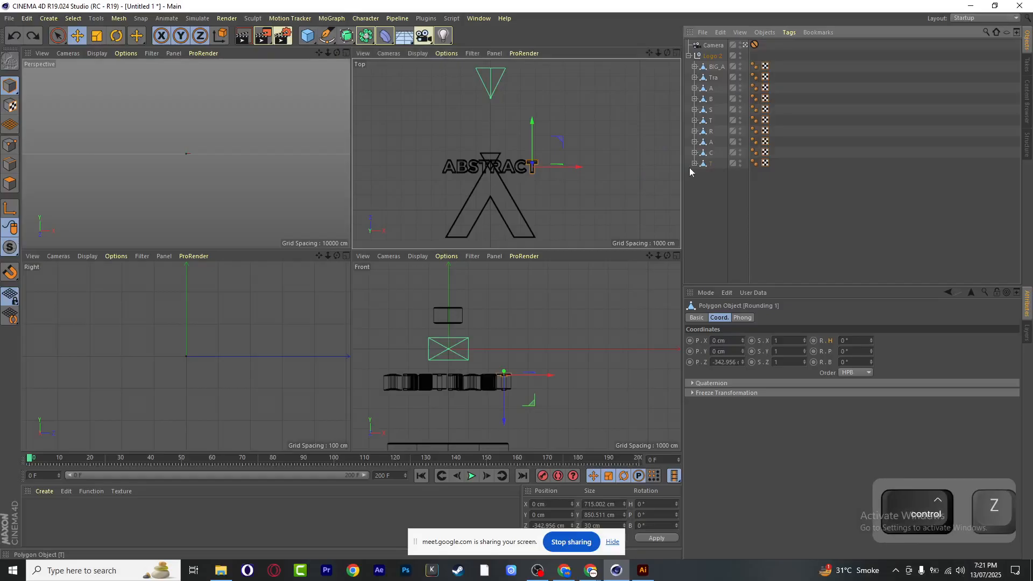
Move the whole final T object outward along X to about 10679 cm at frame 0, checking its child parts
left_click_drag(581, 172, 682, 171)
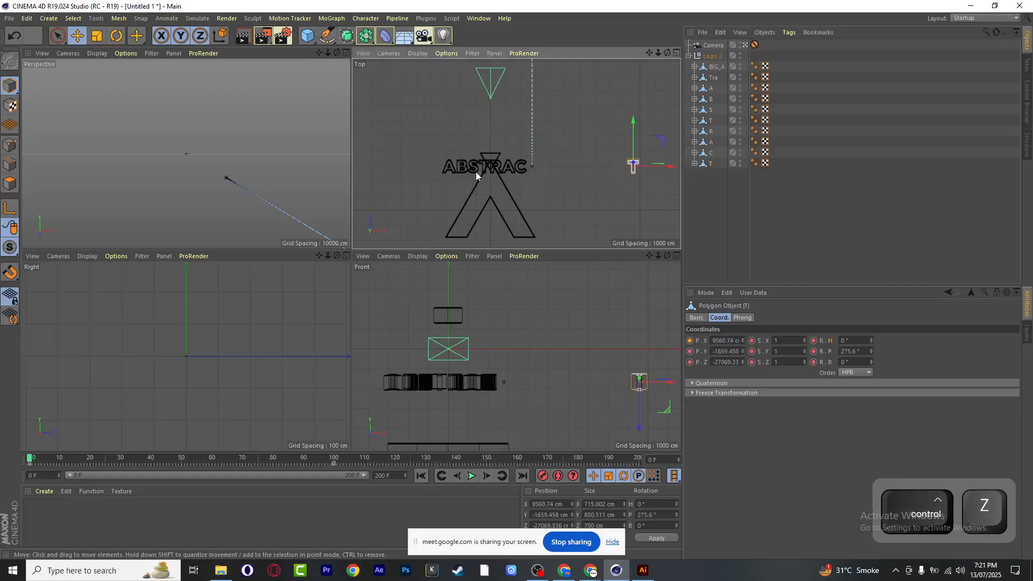
left_click(695, 164)
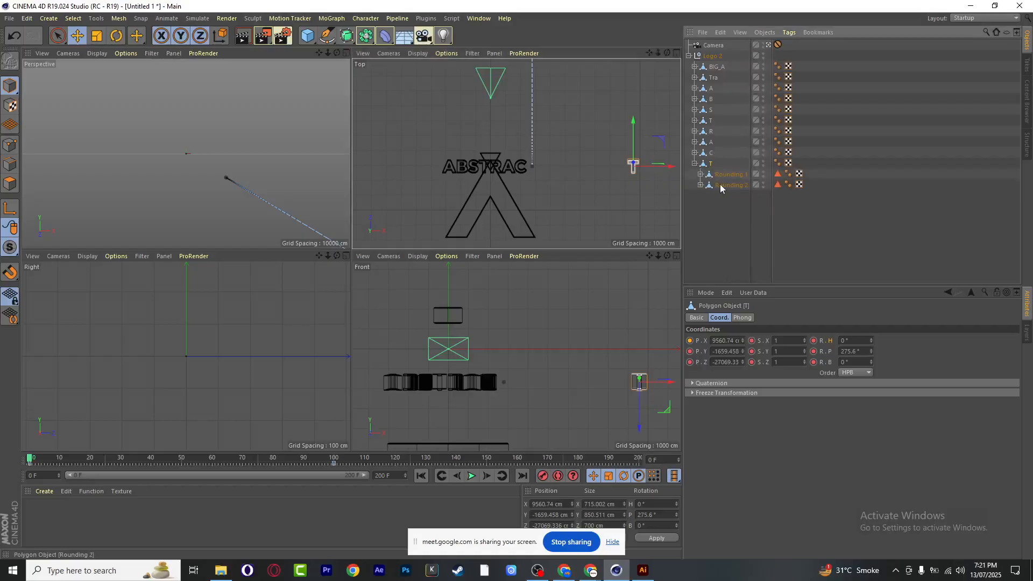
left_click(701, 174)
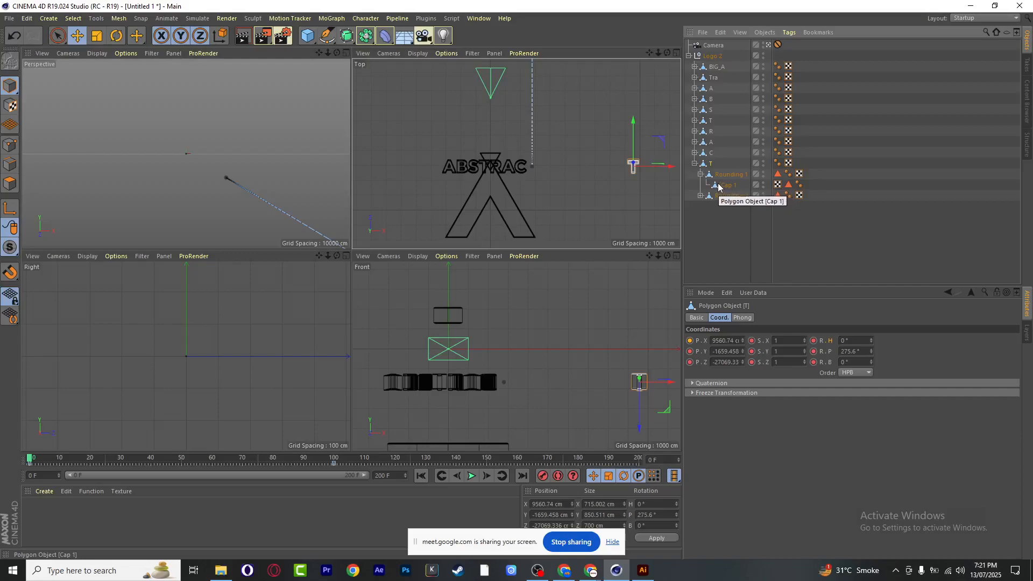
left_click(695, 164)
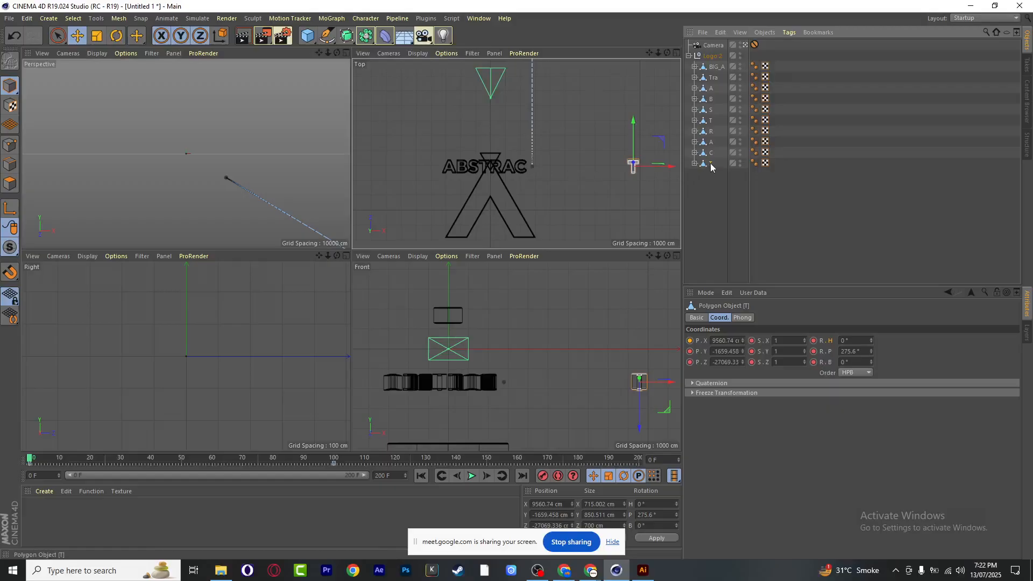
left_click_drag(672, 166, 690, 166)
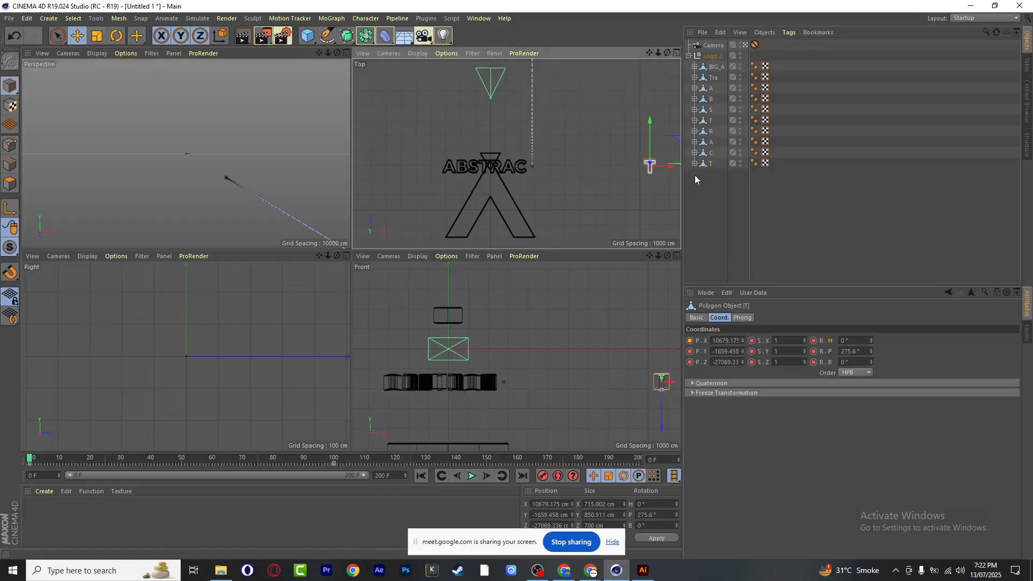
Move the C outward along X to about 7668 cm and raise the second A to a Y position of about 3300 cm
left_click(521, 169)
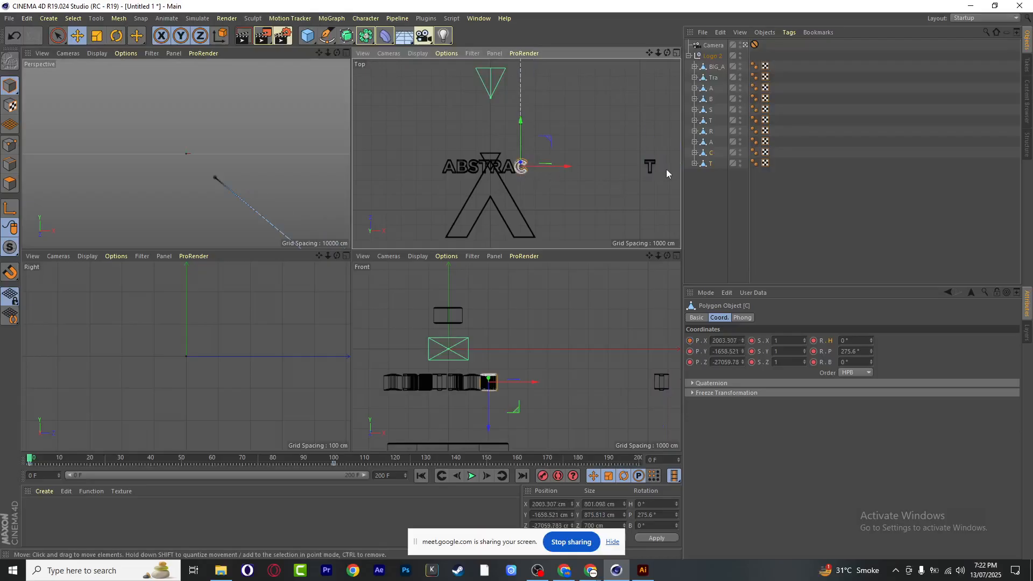
left_click_drag(559, 166, 644, 172)
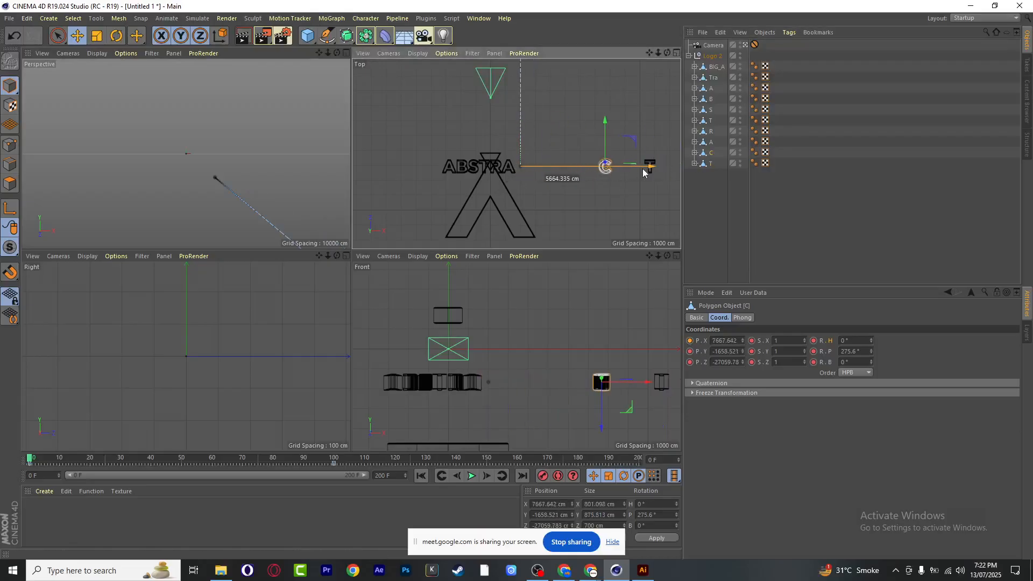
left_click(710, 142)
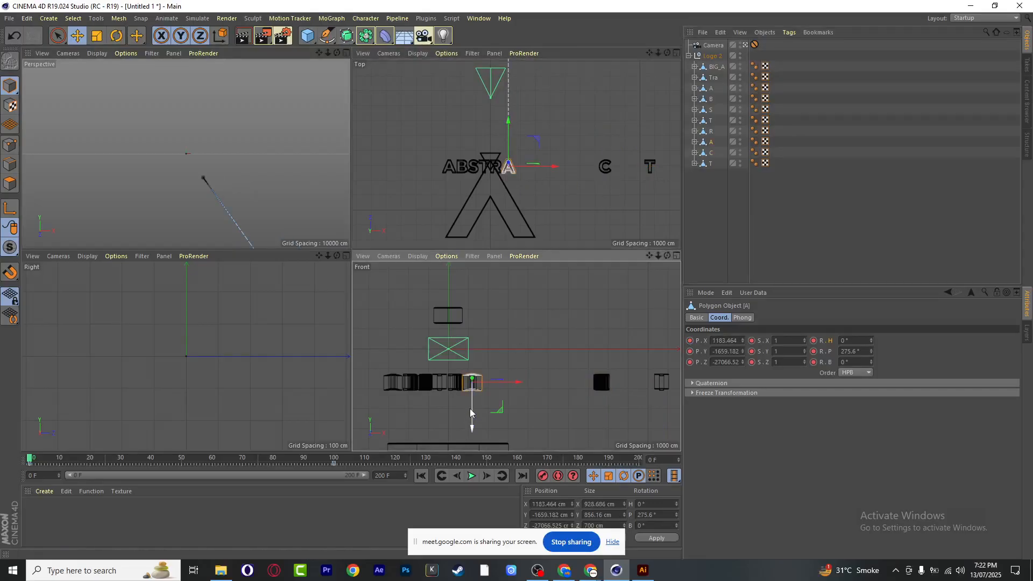
left_click_drag(473, 415, 488, 313)
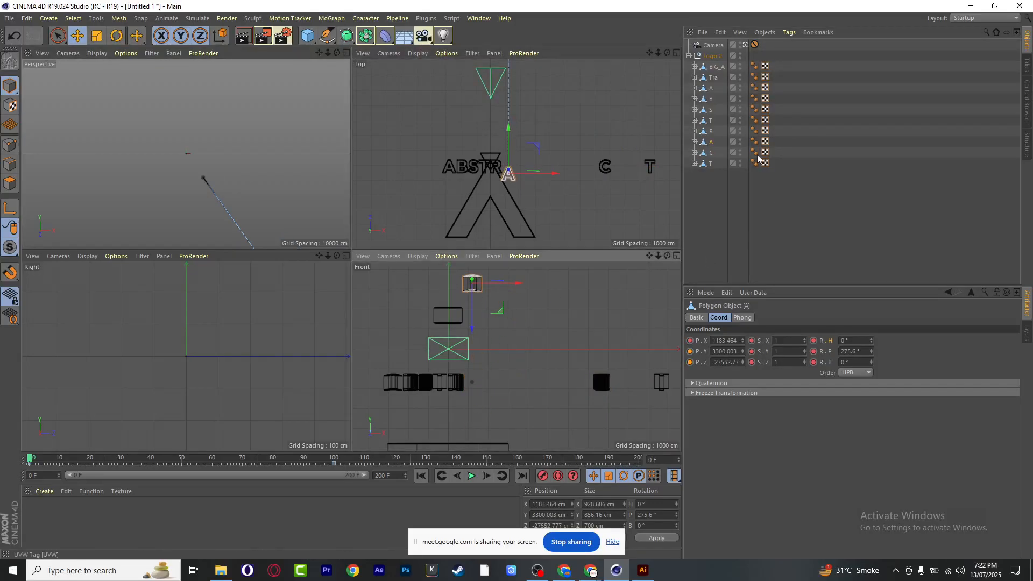
Lower the R to Y about -5543 cm and move the first T to X about -6063 cm and Y about -343 cm
left_click(713, 132)
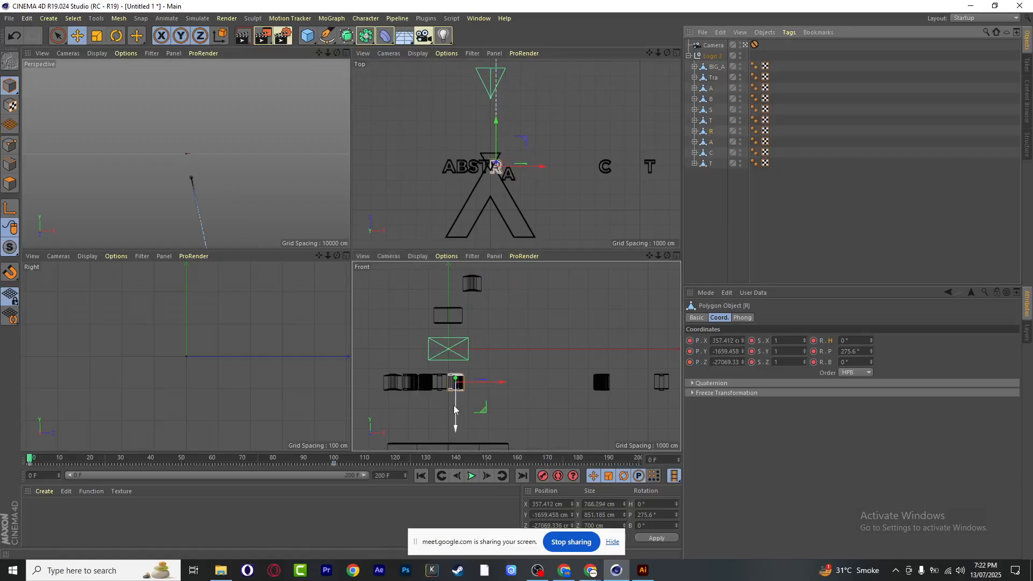
left_click_drag(455, 409, 477, 452)
scroll(461, 455, "down", 3)
left_click(712, 121)
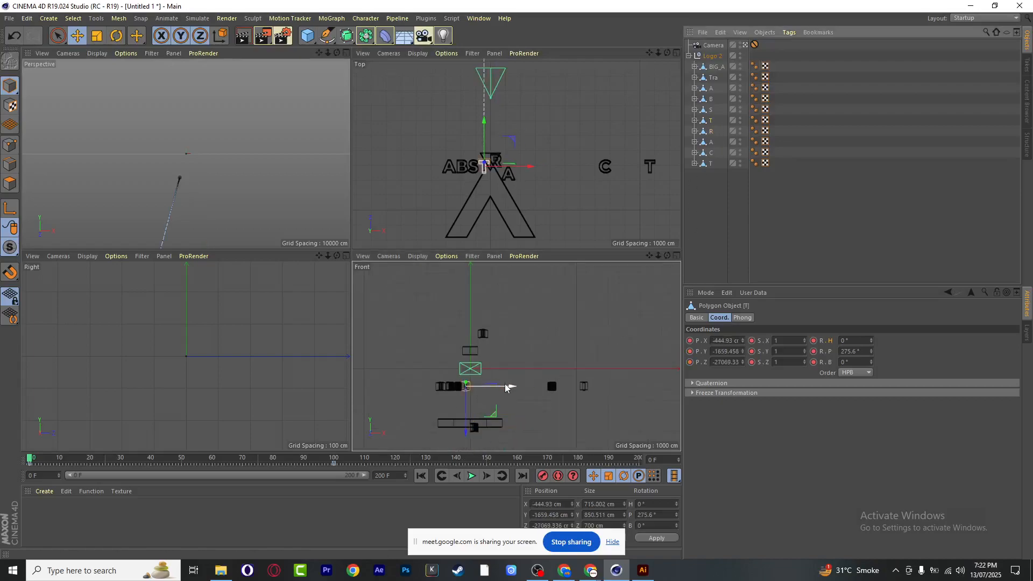
left_click_drag(504, 386, 446, 385)
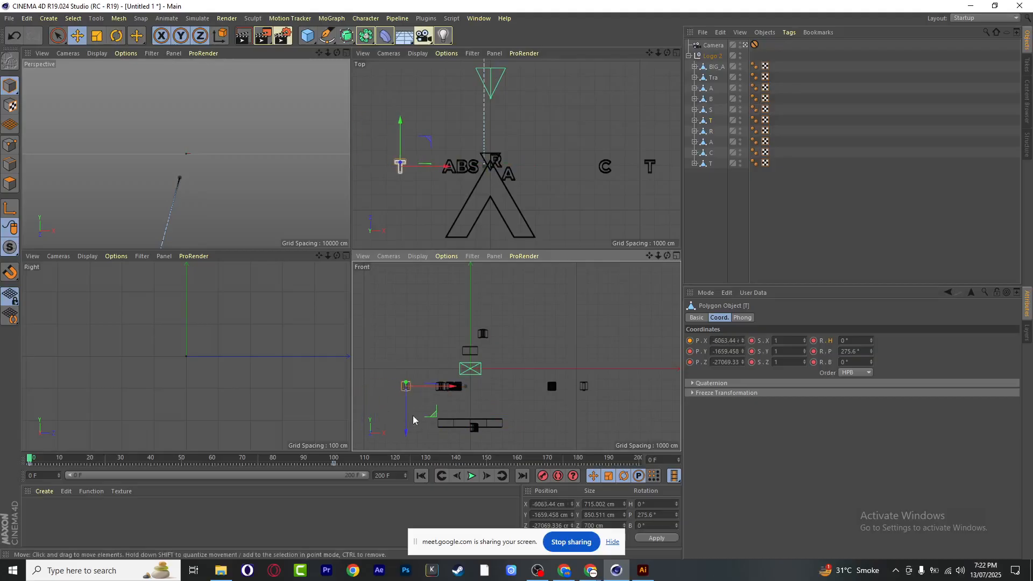
left_click_drag(407, 423, 410, 408)
left_click(711, 132)
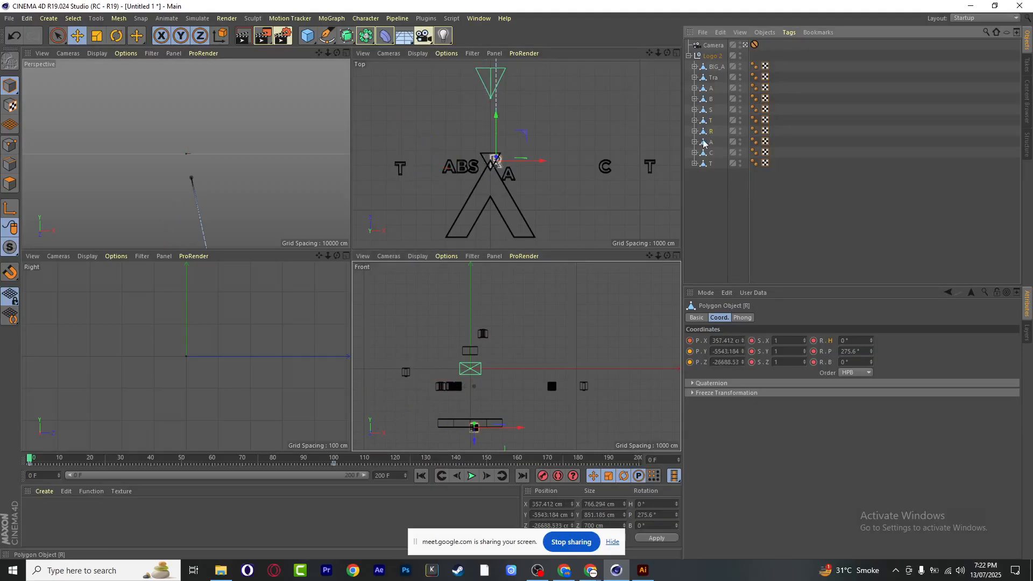
scroll(484, 407, "down", 3)
left_click_drag(479, 440, 483, 447)
left_click(711, 120)
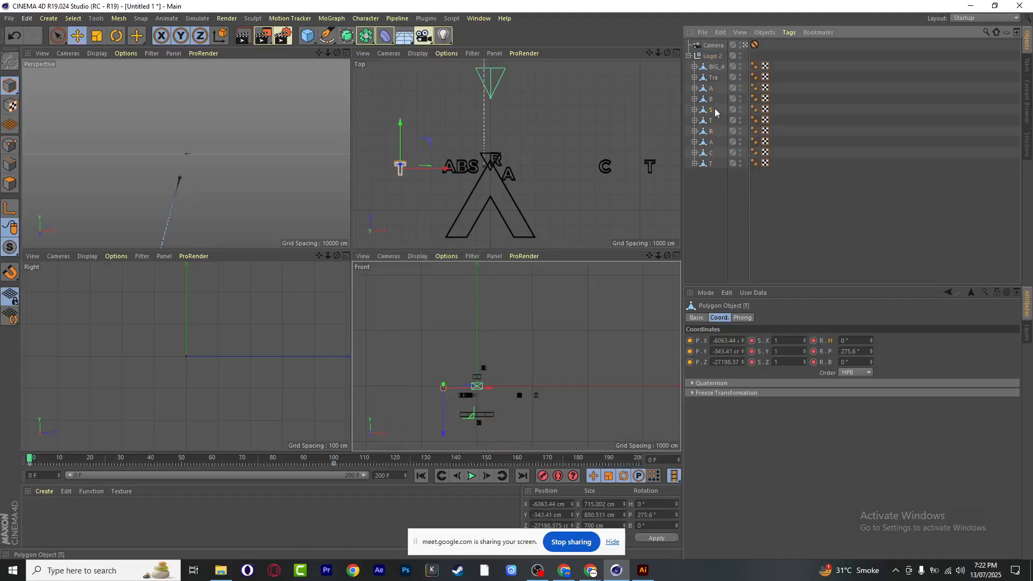
Raise the S to a Y position of about 1057 cm and lower the B to about -9034 cm
left_click(711, 110)
mouse_move(472, 423)
left_mouse_down()
mouse_move(470, 405)
mouse_move(473, 414)
left_mouse_up()
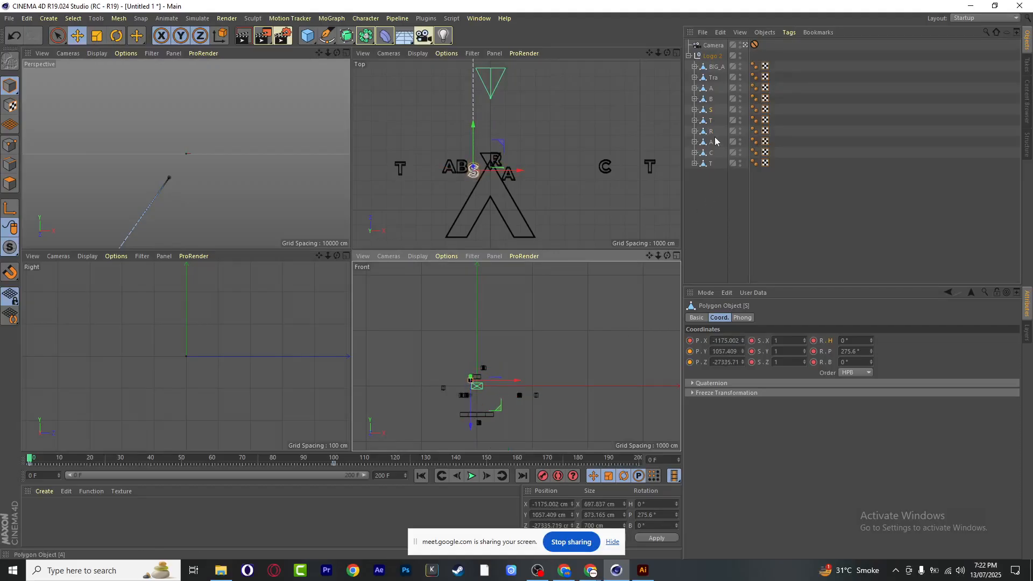
left_click(711, 100)
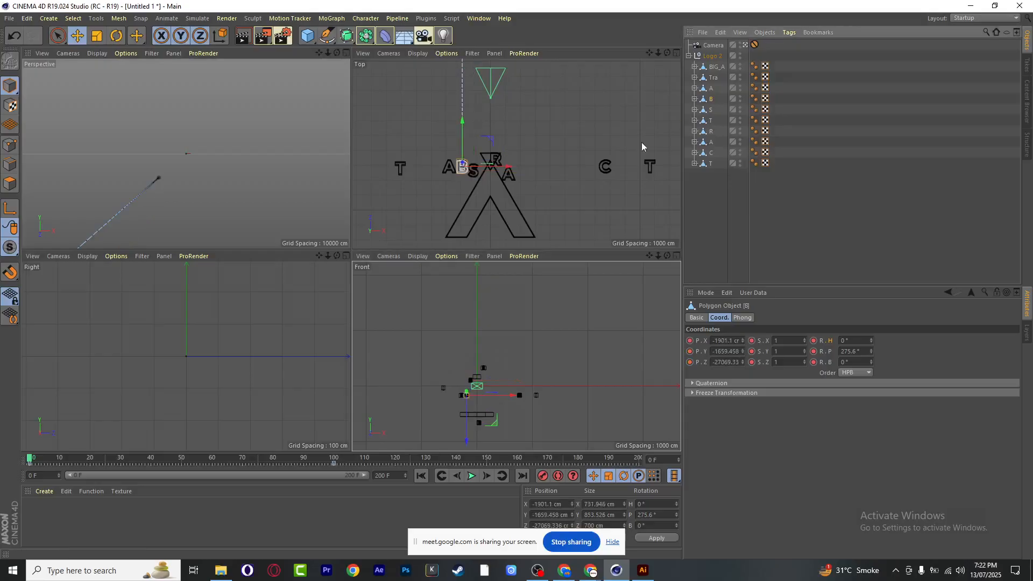
left_click_drag(467, 388, 474, 454)
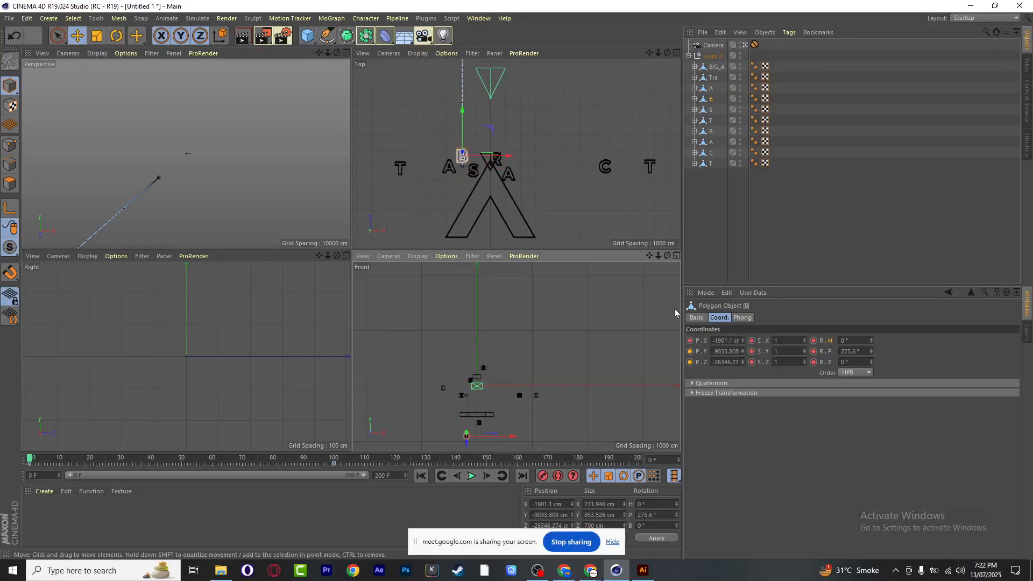
Move the first A to X about -5689 cm and Y about -4570 cm, and keyframe it at frame 0
left_click(711, 88)
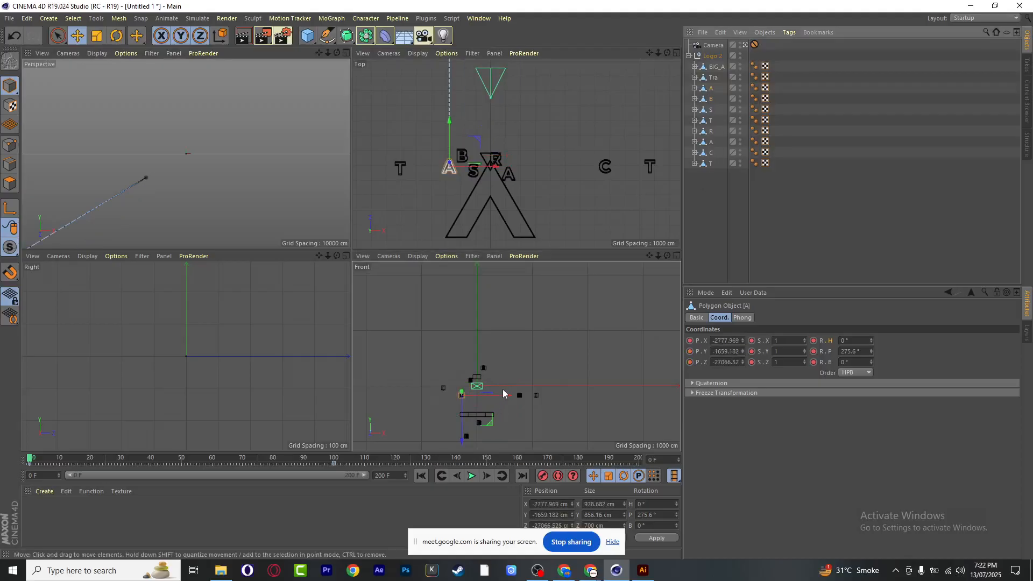
left_click_drag(502, 395, 486, 396)
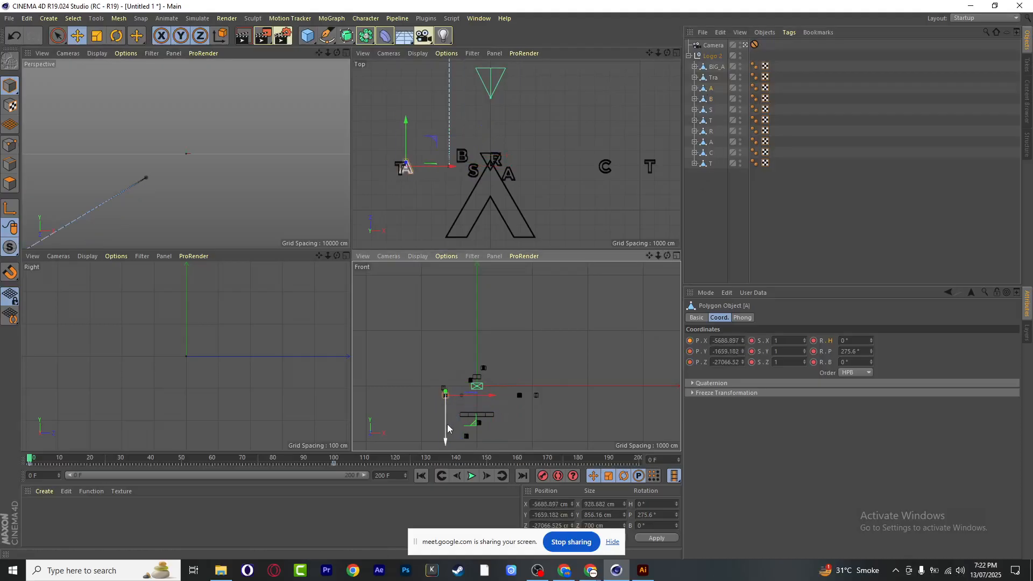
left_click_drag(448, 429, 451, 446)
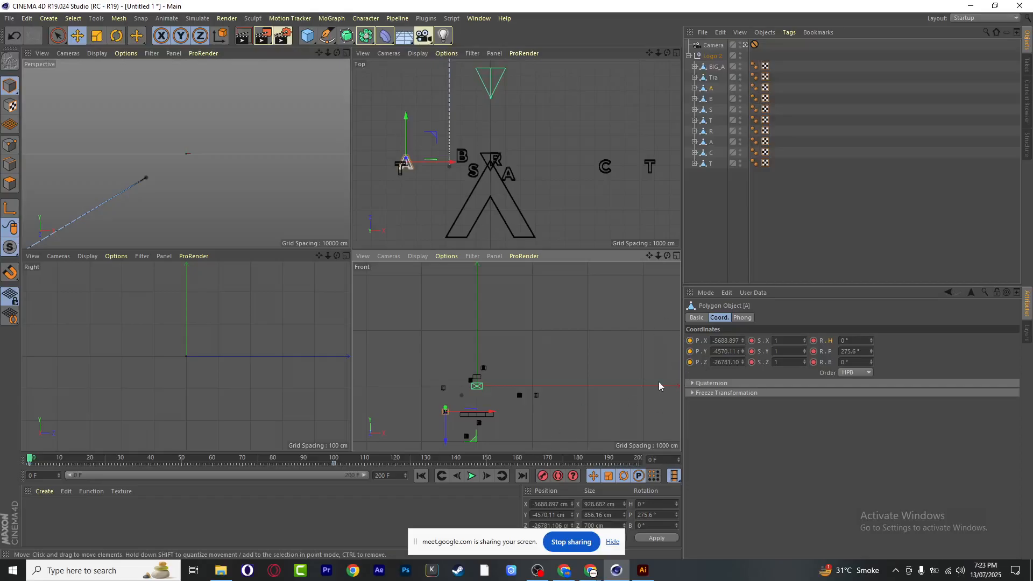
left_click(542, 477)
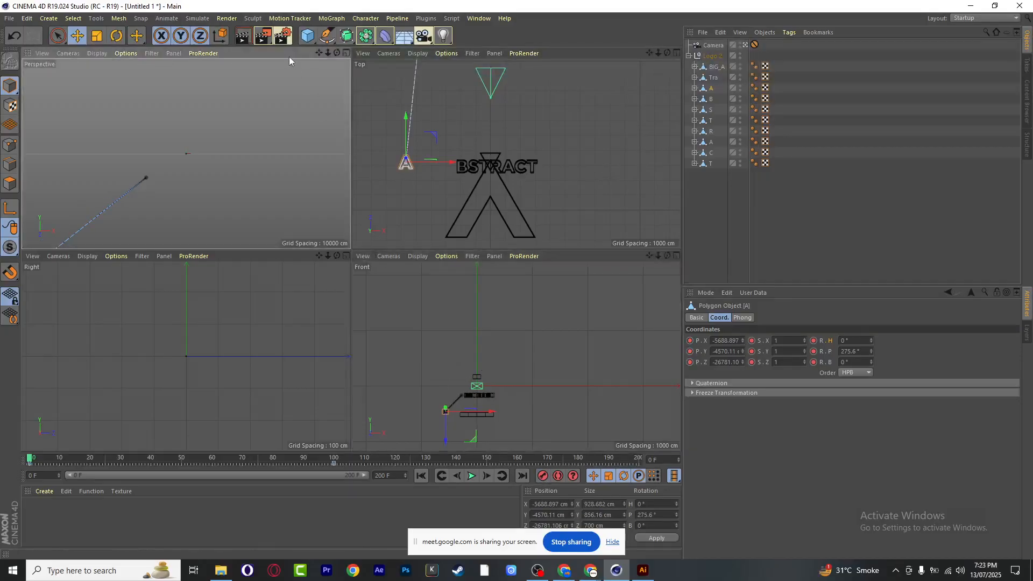
mouse_move(34, 460)
left_mouse_down()
mouse_move(323, 461)
mouse_move(30, 464)
left_mouse_up()
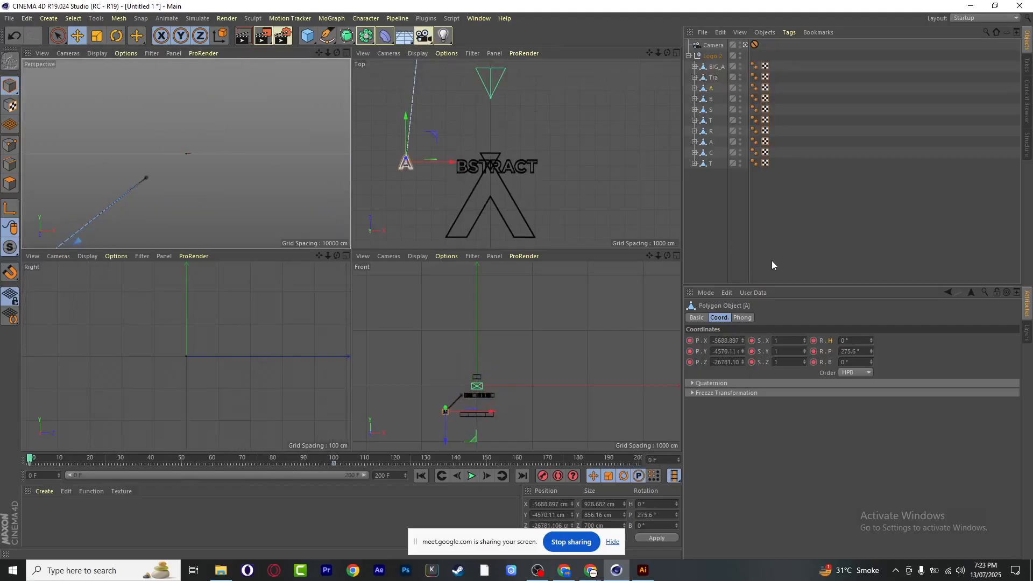
Move the final T to X about 11148 cm, Y about -1981 cm and Z about -30352 cm
left_click(807, 216)
left_click(712, 88)
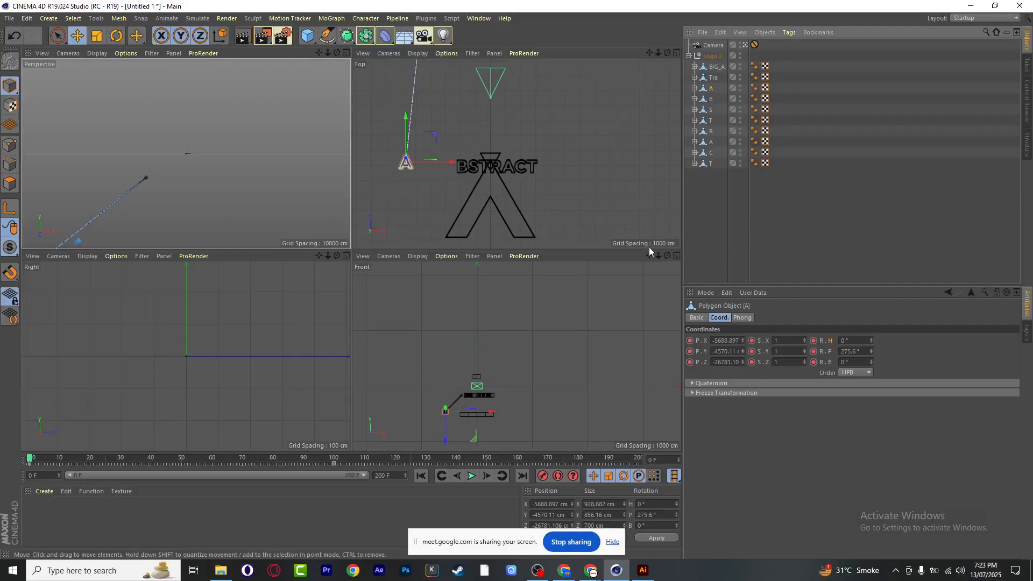
left_click(709, 164)
left_click_drag(533, 123, 541, 173)
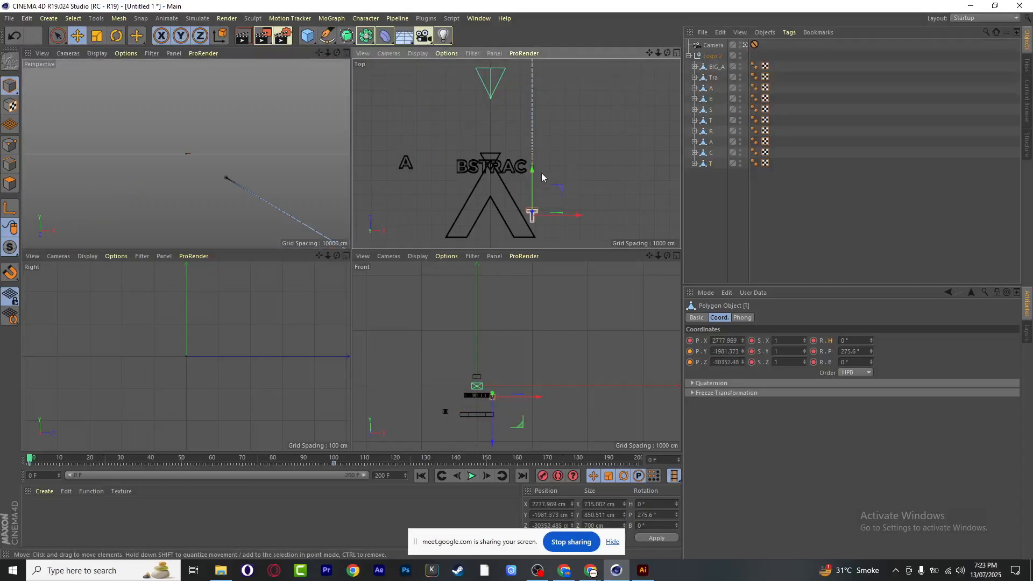
left_click_drag(570, 215, 694, 214)
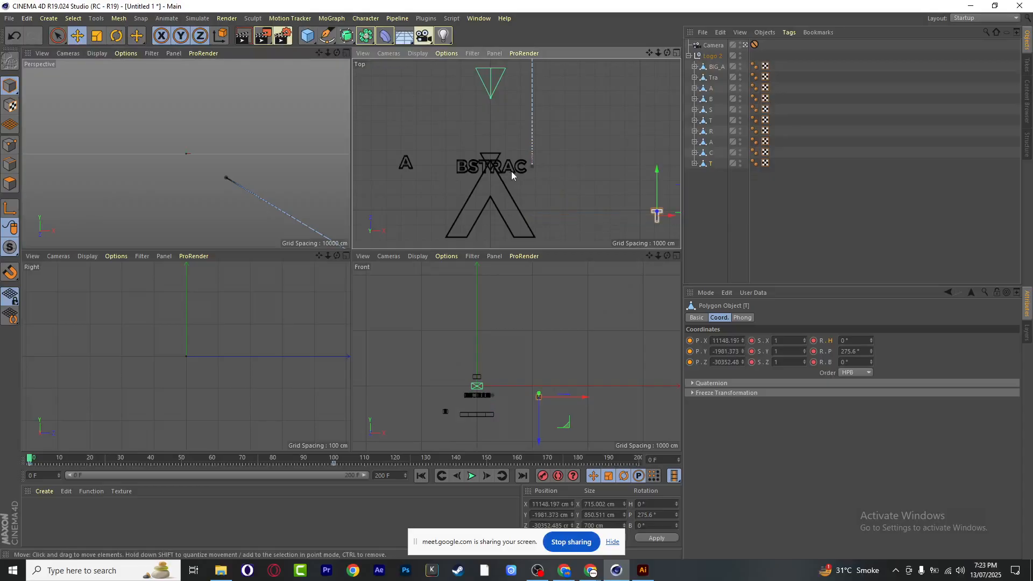
Lower the C to a Y position of about -7966 cm and raise the second A above the logo
left_click(711, 153)
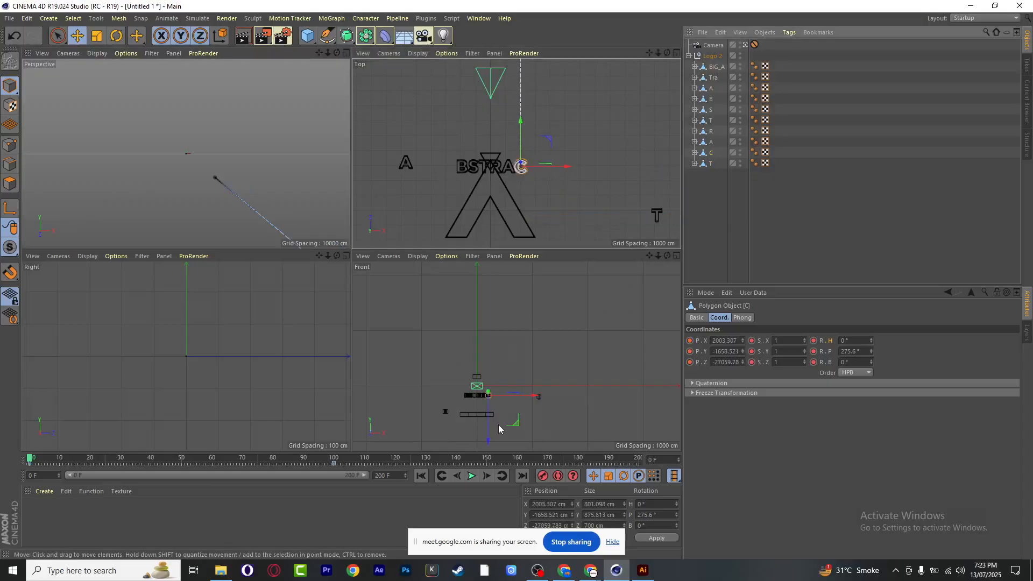
left_click_drag(488, 436, 489, 471)
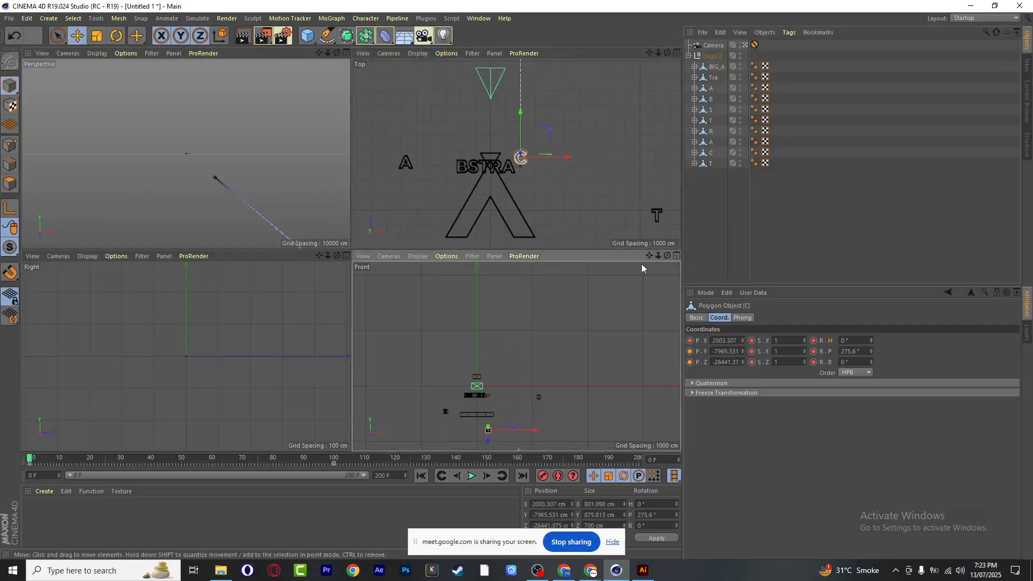
left_click(711, 142)
mouse_move(484, 436)
left_mouse_down()
mouse_move(493, 382)
mouse_move(479, 398)
mouse_move(480, 425)
left_mouse_up()
Lower the R to a Y position of about -6996 cm and raise the first T above the logo
left_click(712, 131)
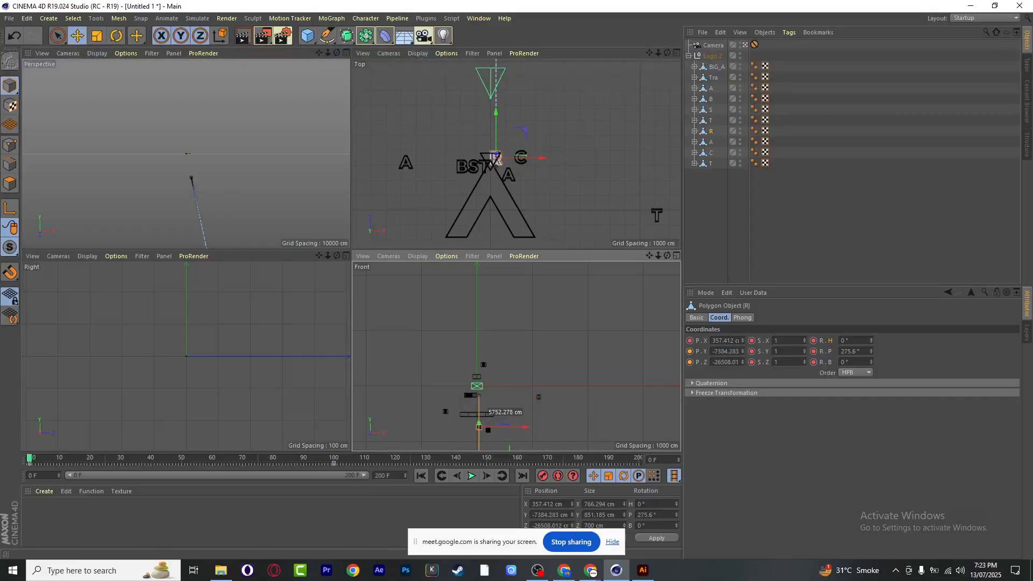
mouse_move(480, 426)
left_mouse_down()
mouse_move(478, 455)
mouse_move(483, 429)
left_mouse_up()
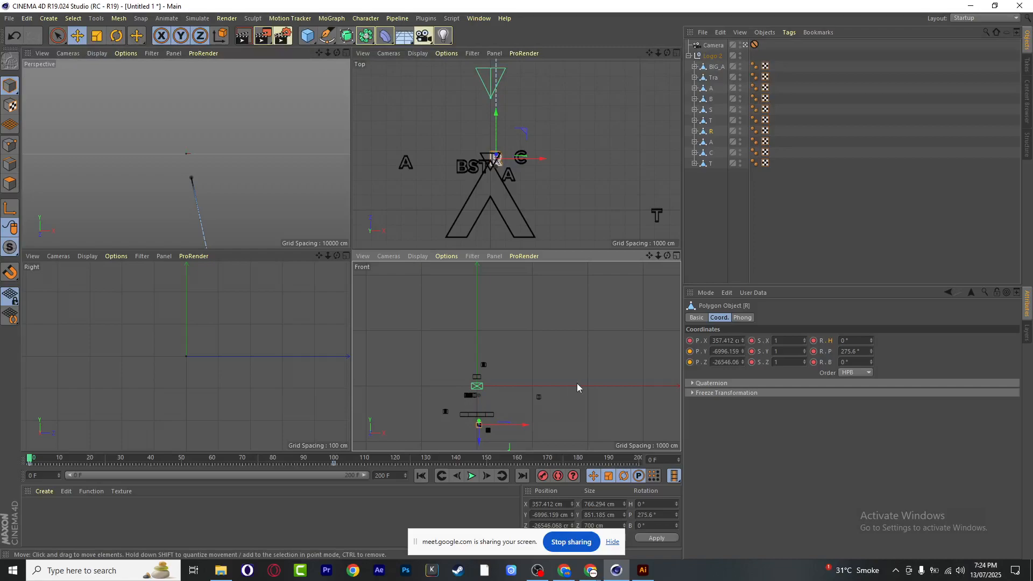
left_click(711, 122)
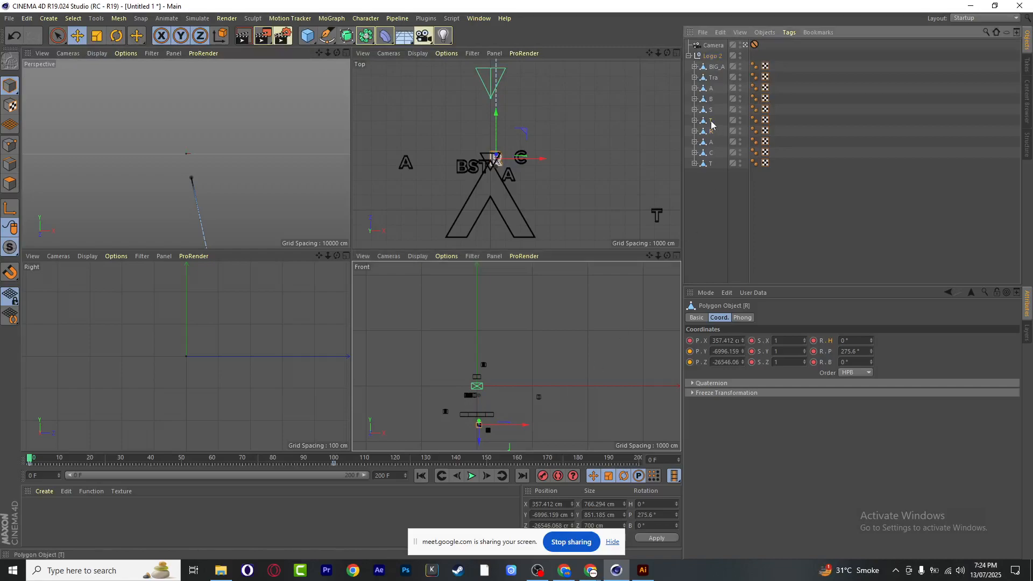
left_click(463, 378)
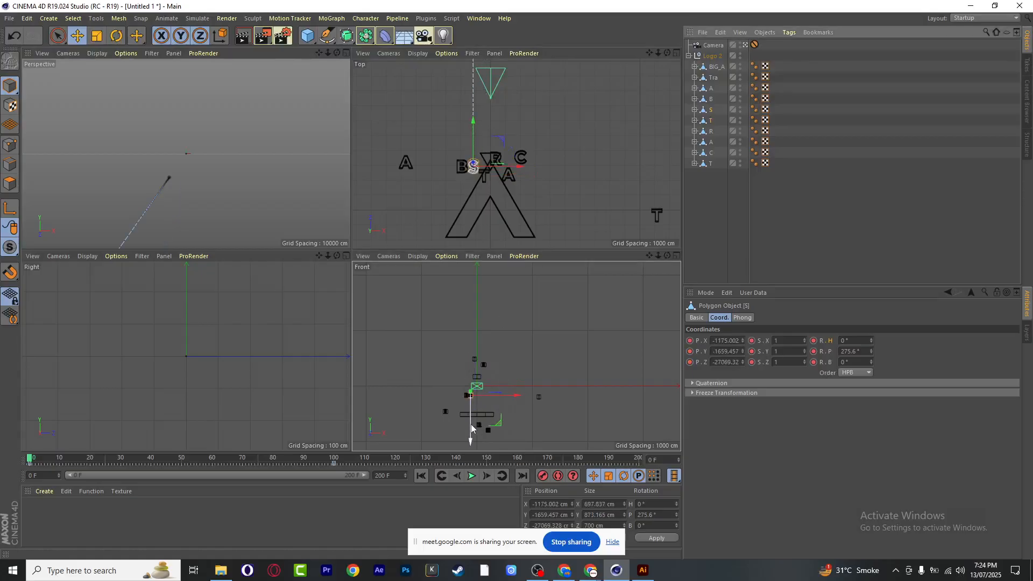
Raise the S to Y about 2707 cm and move the B outward along X to about -13351 cm
left_click_drag(473, 421, 443, 399)
left_click(711, 99)
left_click(712, 110)
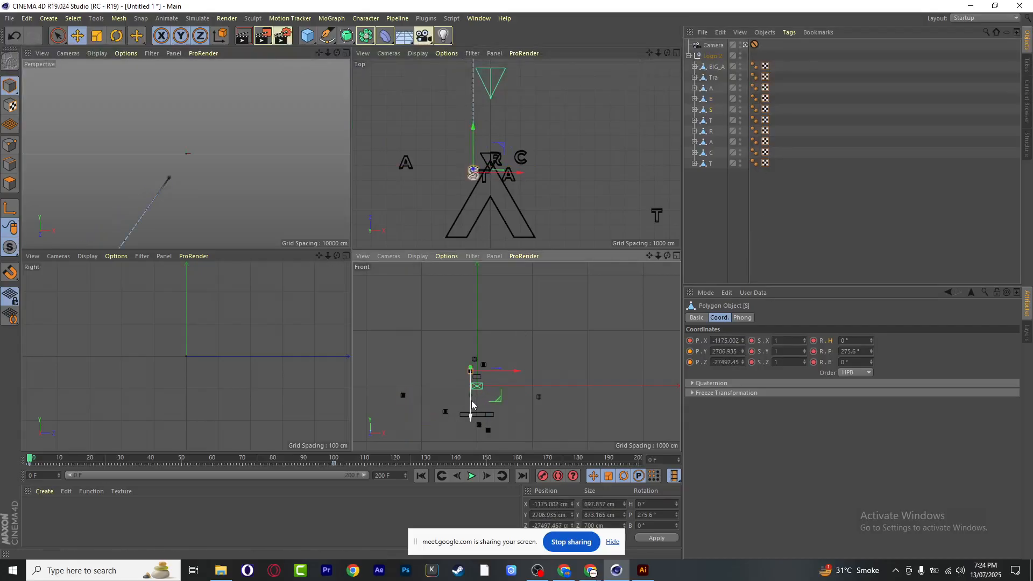
left_click(710, 100)
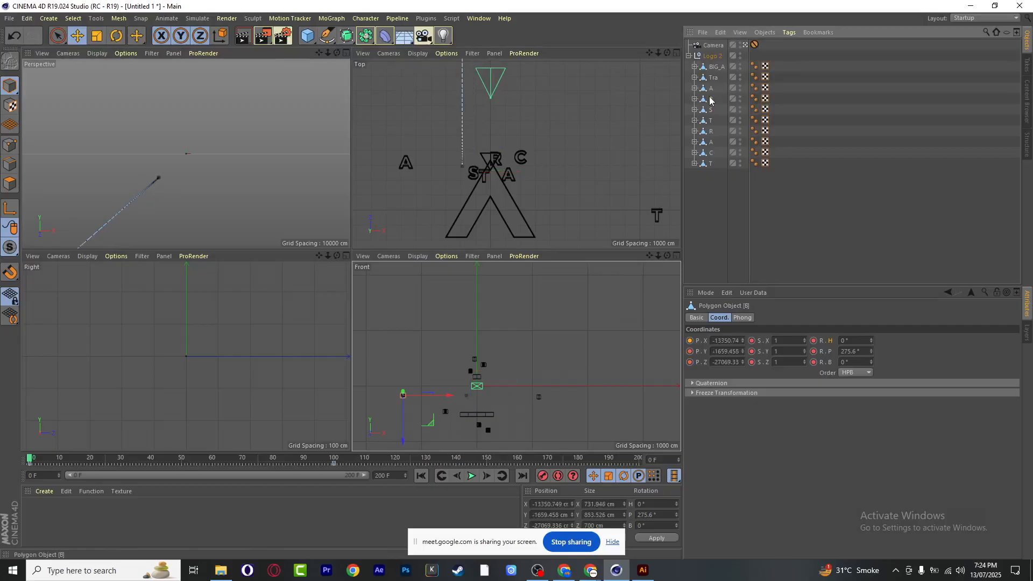
Lower the first A to a Y position of about -6802 cm and keyframe all eight ABSTRACT letters at frame 0
left_click(712, 88)
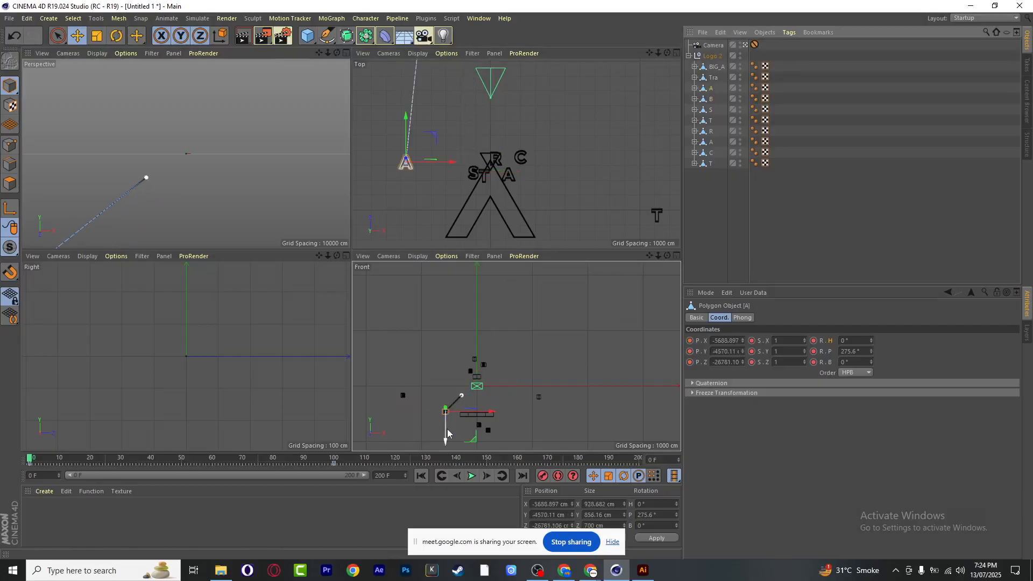
left_click_drag(447, 432, 447, 442)
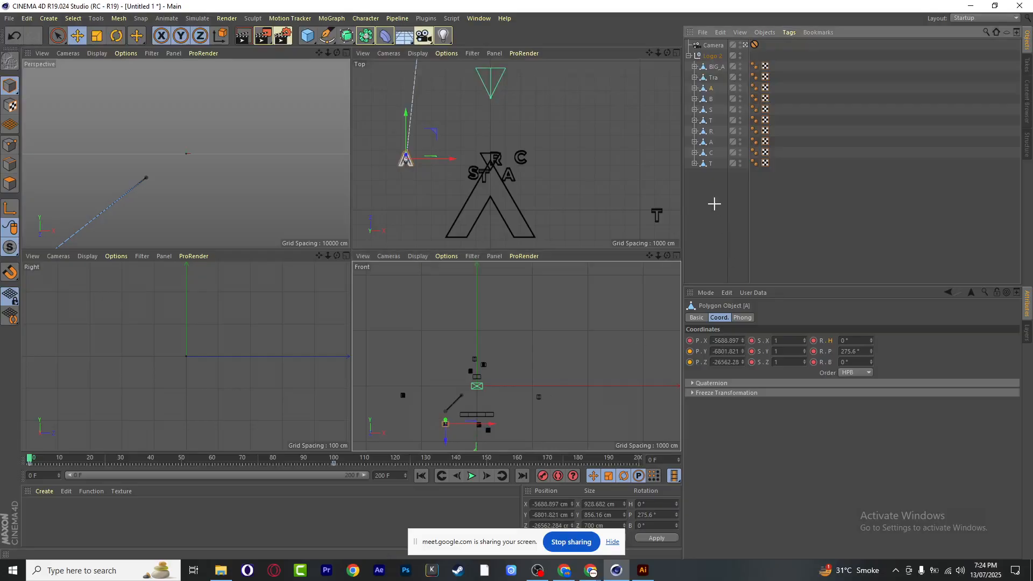
left_click_drag(714, 204, 713, 92)
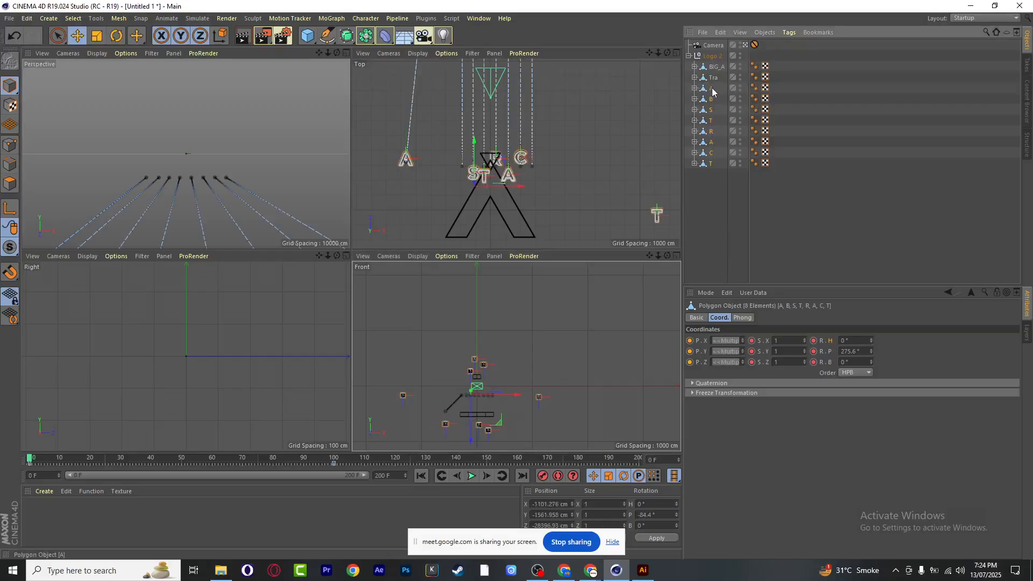
left_click(543, 476)
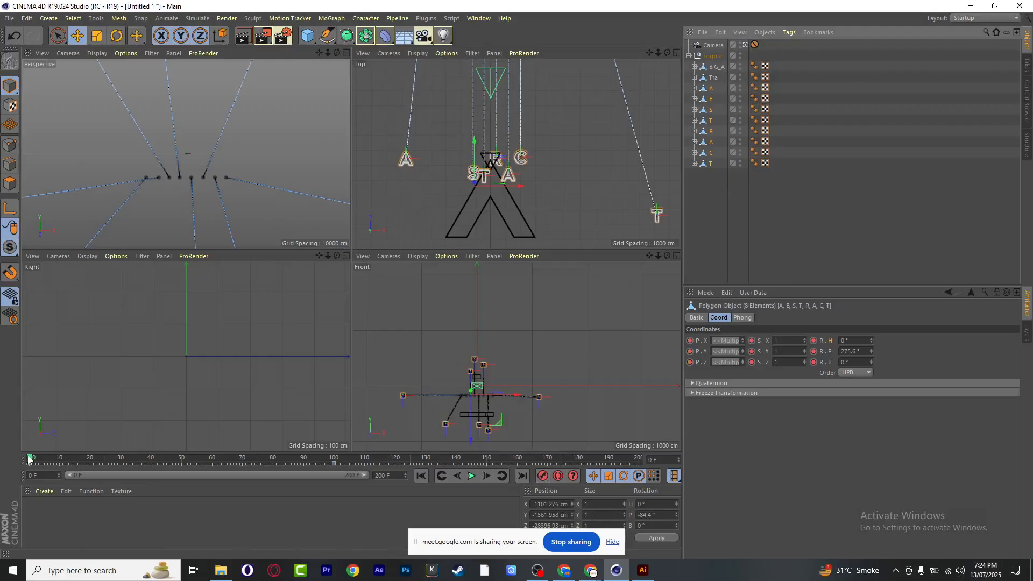
Scrub the timeline from frame 0 to about frame 119 and back to check how the letters assemble
left_click_drag(29, 459, 318, 458)
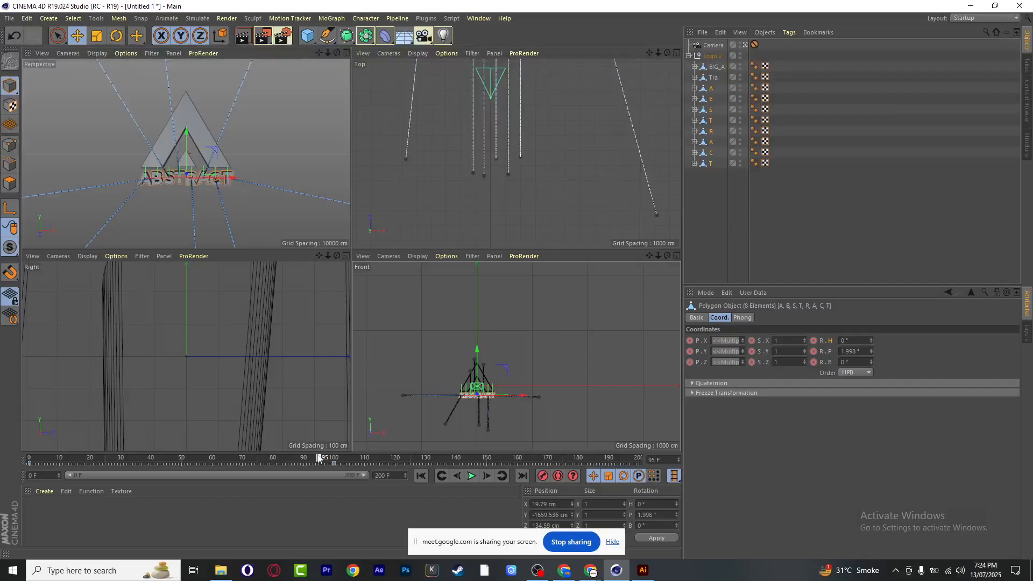
left_click_drag(318, 458, 393, 464)
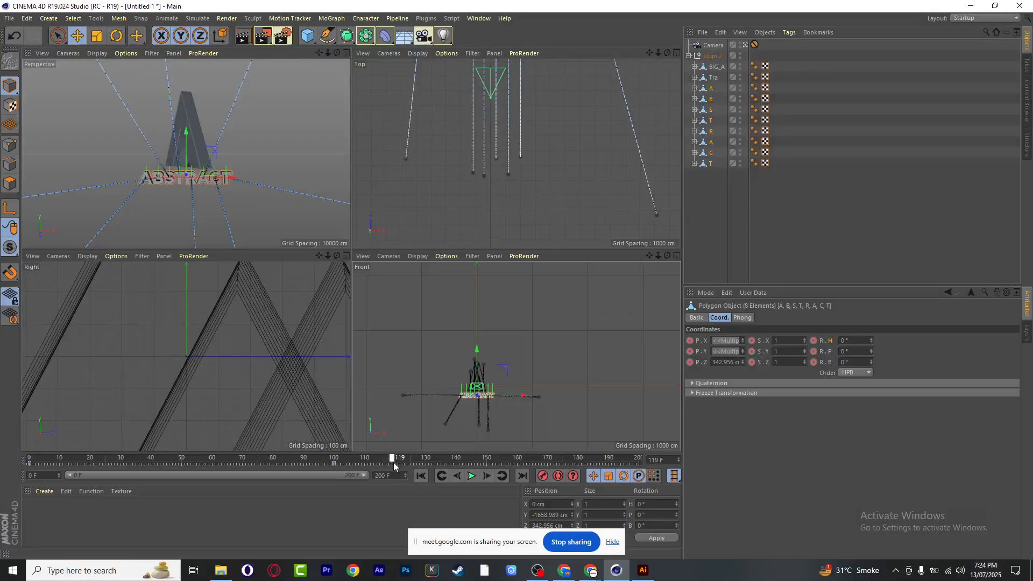
mouse_move(393, 464)
left_mouse_down()
mouse_move(107, 460)
mouse_move(392, 464)
left_mouse_up()
left_click_drag(391, 467, 0, 451)
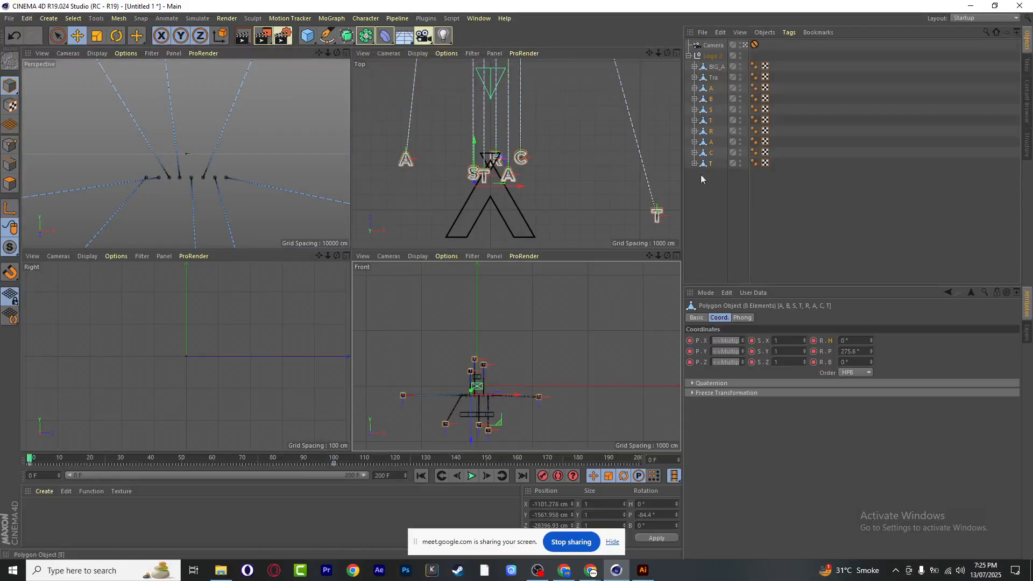
Rotate the eight ABSTRACT letters at frame 0 to H 257°, P 414.6° and B -15°, keyframe them and check the spin up to frame 61
left_click_drag(700, 187, 717, 87)
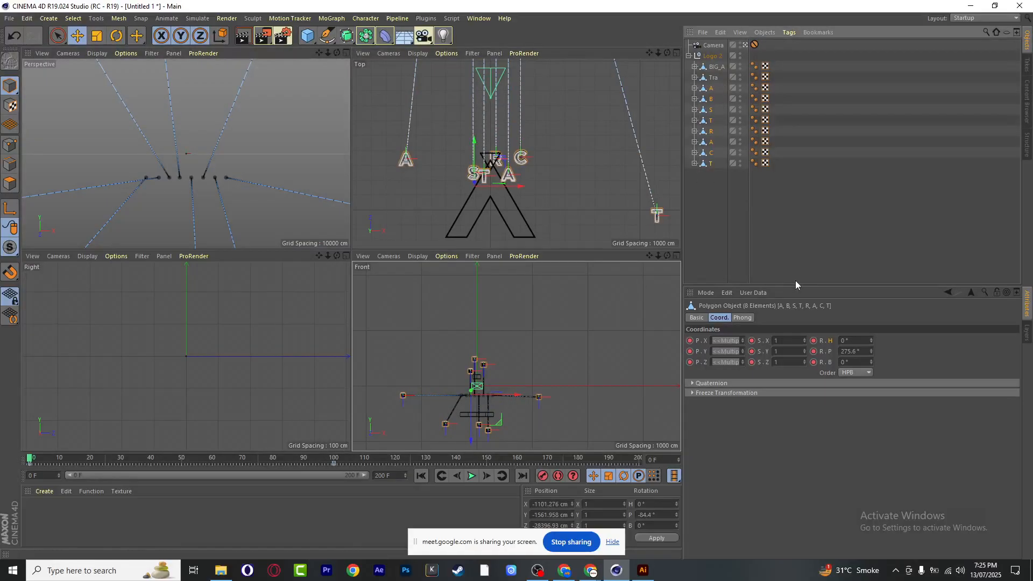
left_click_drag(872, 341, 936, 328)
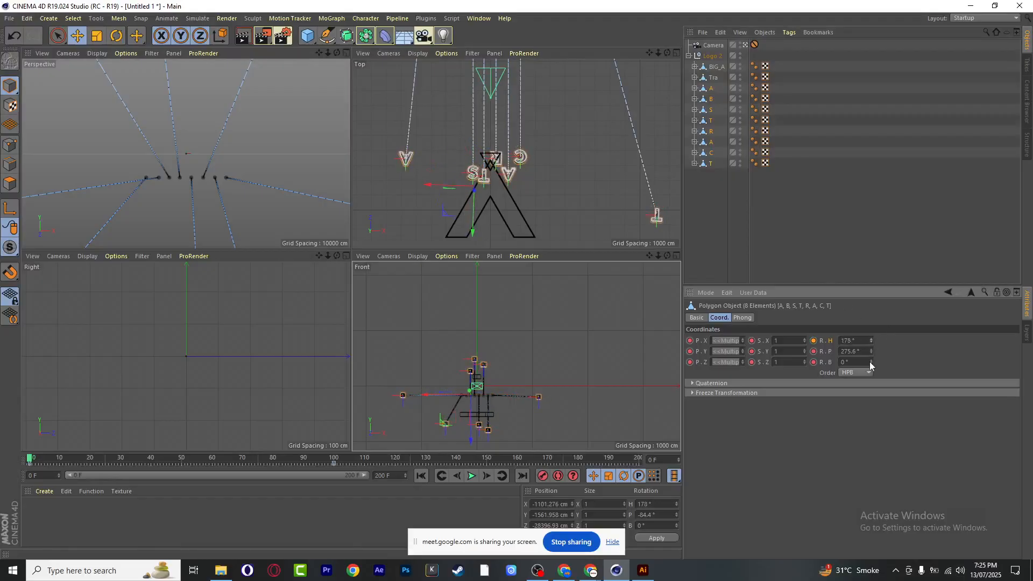
left_click_drag(871, 363, 831, 374)
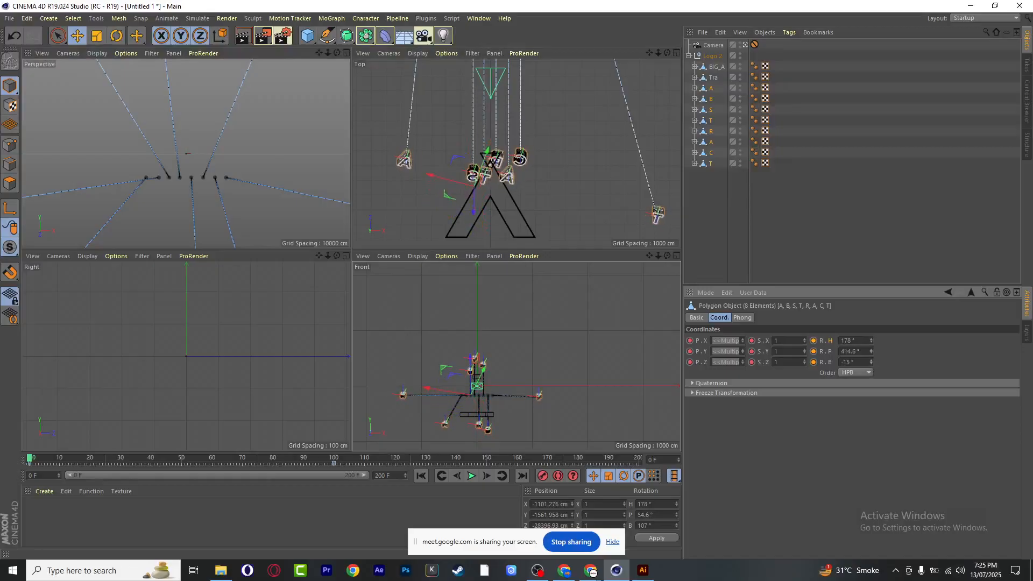
mouse_move(871, 341)
left_mouse_down()
mouse_move(904, 338)
mouse_move(870, 336)
left_mouse_up()
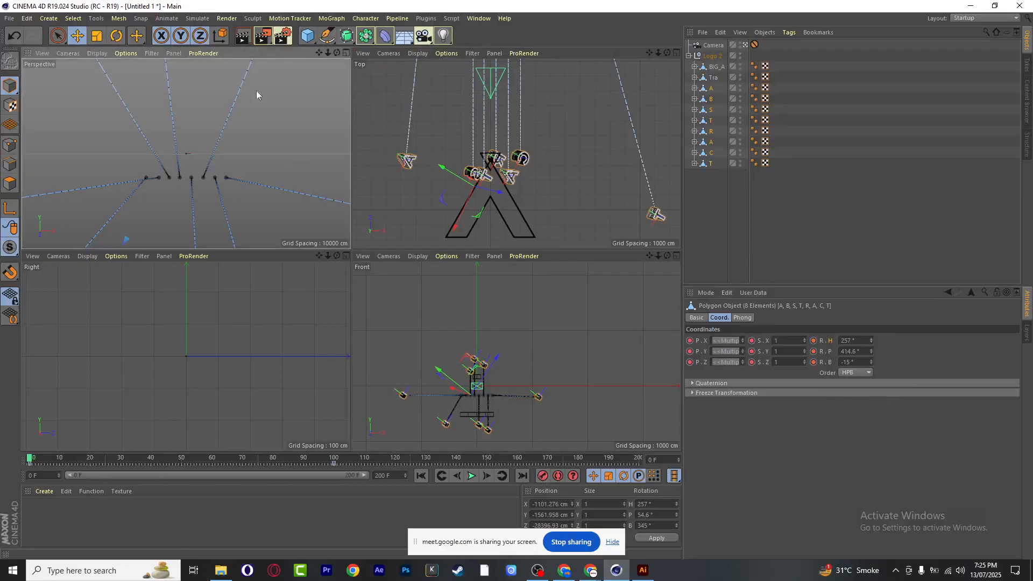
left_click_drag(29, 461, 216, 497)
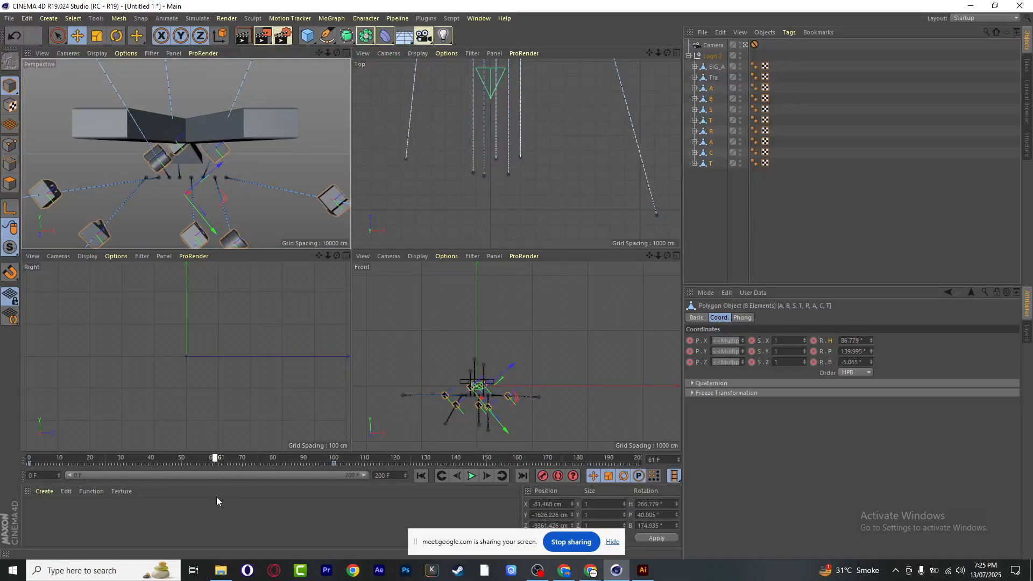
left_click_drag(216, 497, 217, 497)
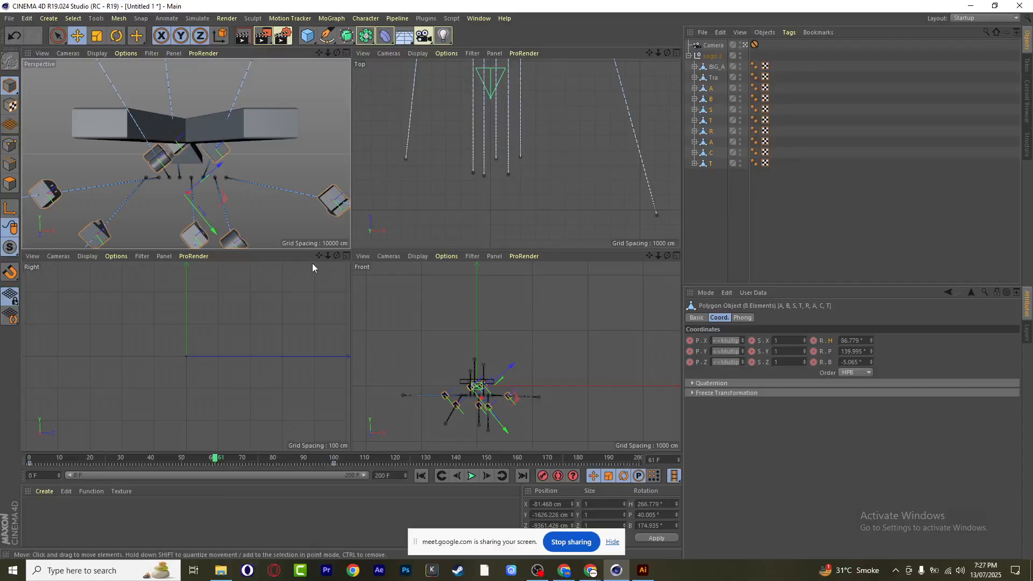
Maximize the Perspective view, set the project's end frame to 300 and extend the visible timeline range to all 300 frames
left_click(346, 53)
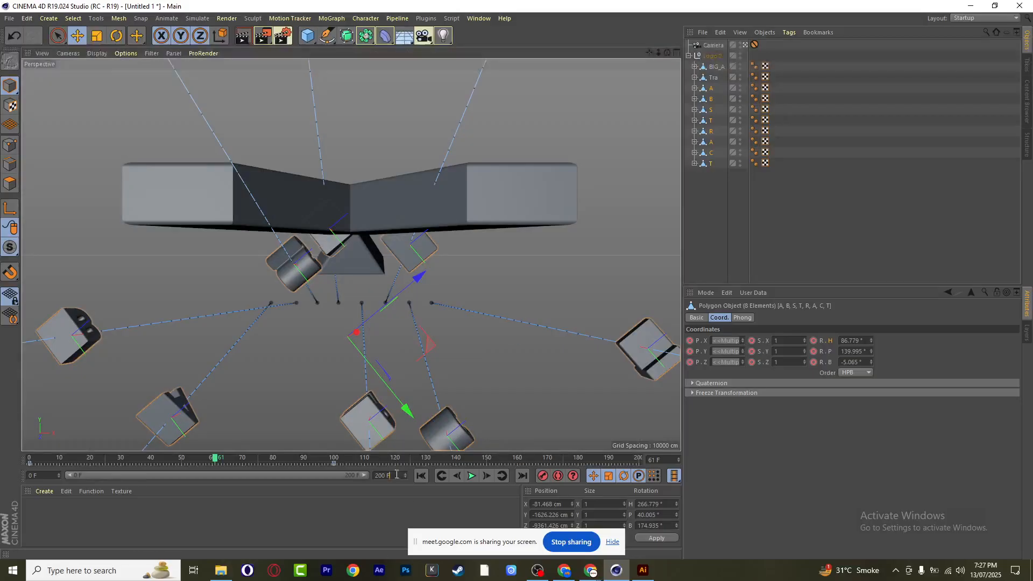
left_click_drag(398, 476, 286, 472)
type("3000")
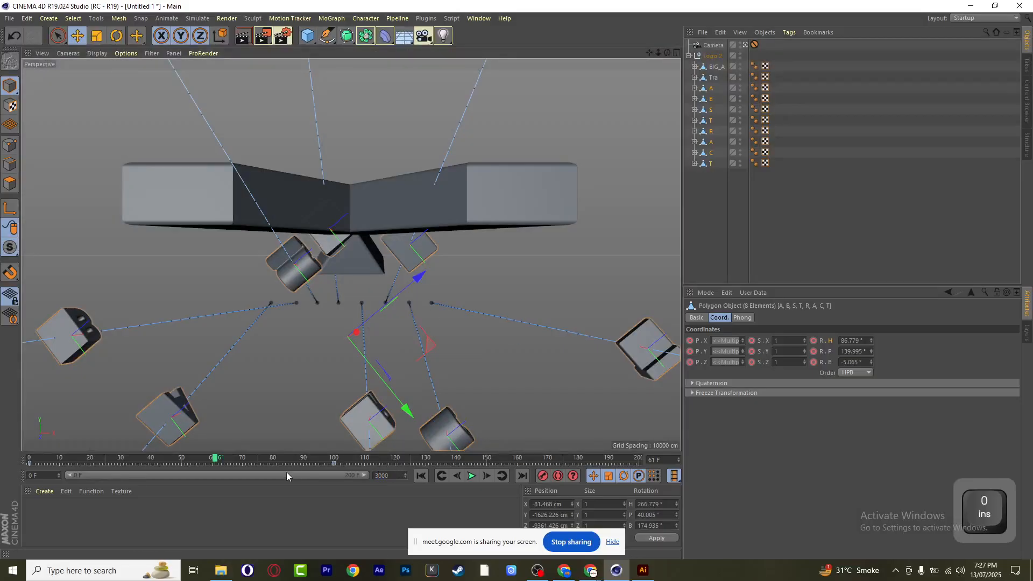
key("Return")
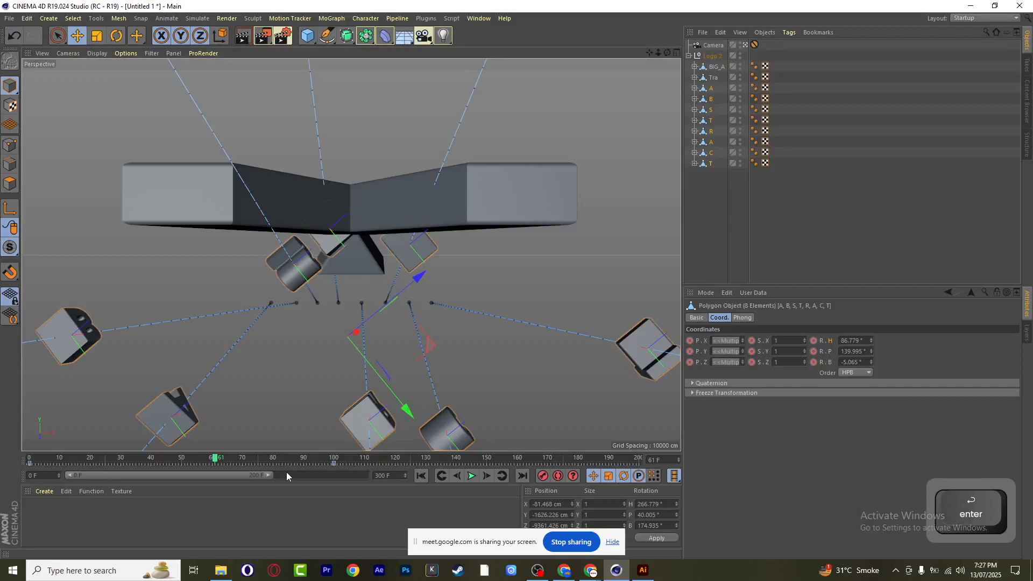
left_click_drag(267, 478, 412, 501)
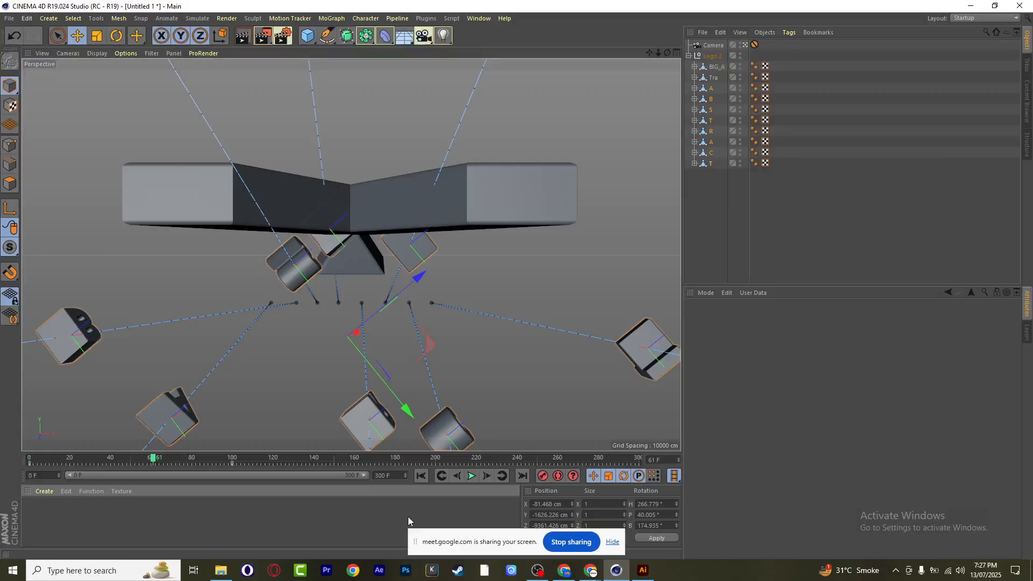
Check BIG_A's motion up to frame 80, and shift Tra's keyframes so its animation starts at about frame 38
left_click(716, 66)
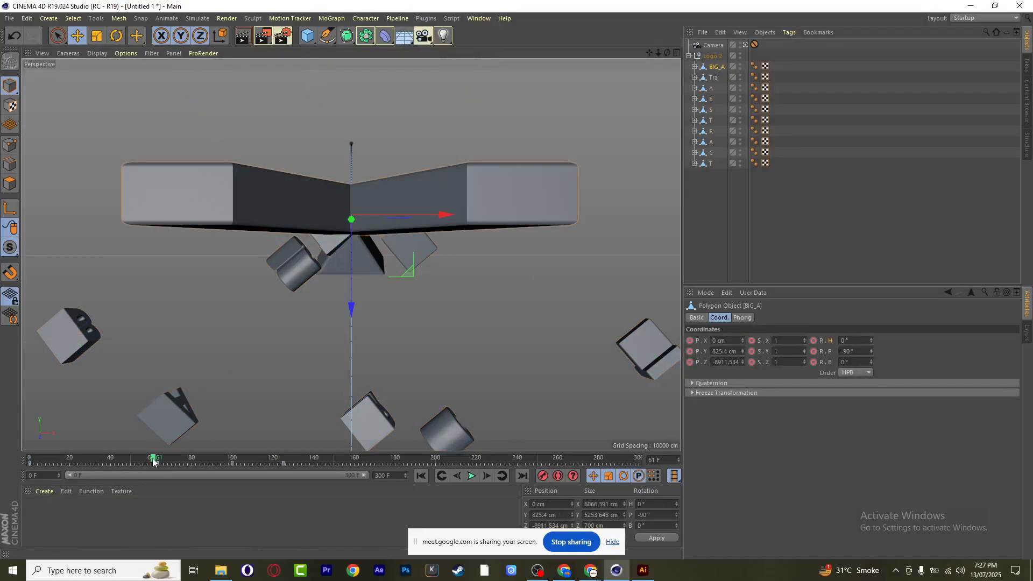
left_click_drag(153, 461, 190, 464)
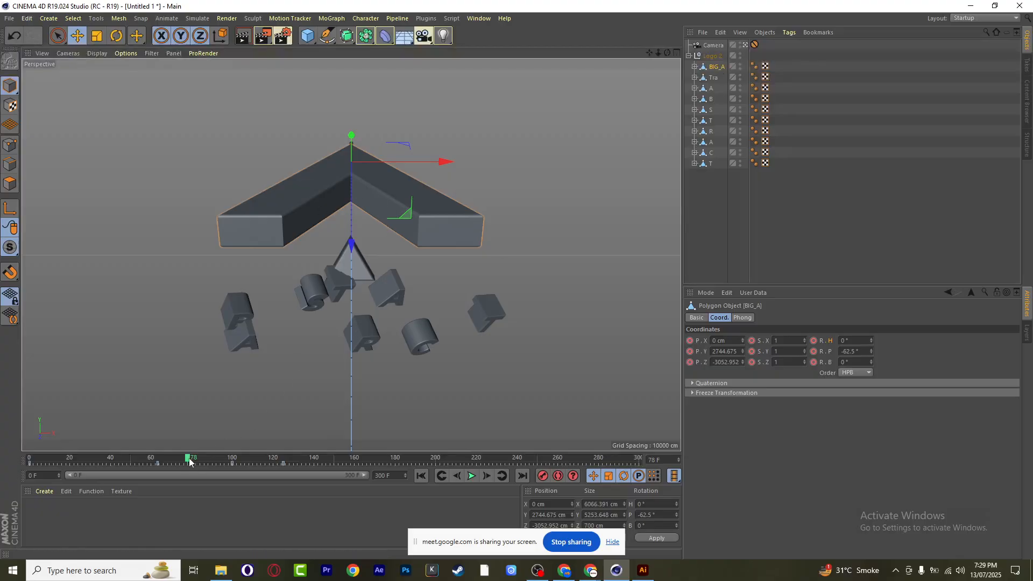
mouse_move(189, 459)
left_mouse_down()
mouse_move(219, 461)
mouse_move(164, 463)
mouse_move(192, 463)
left_mouse_up()
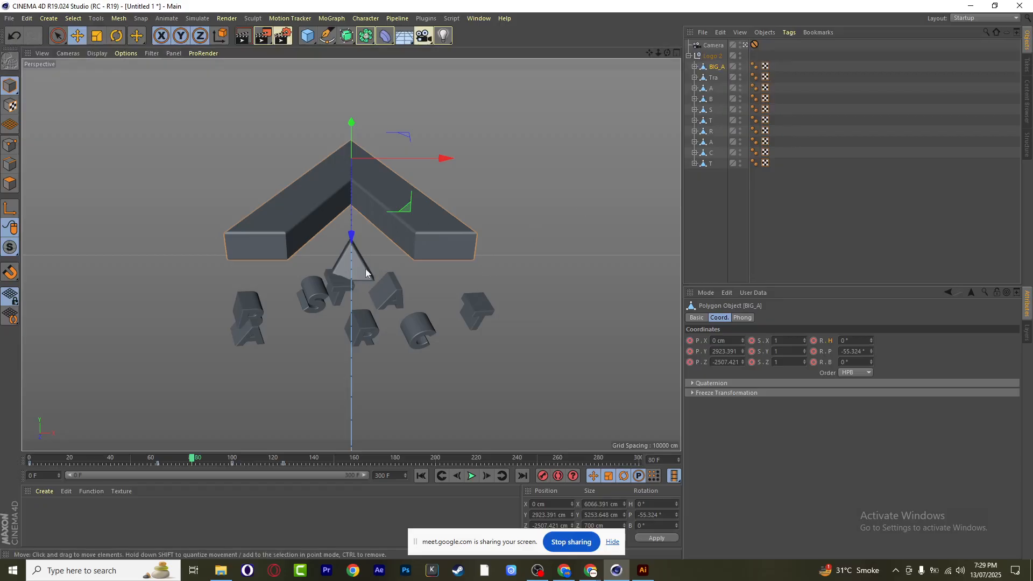
left_click(713, 77)
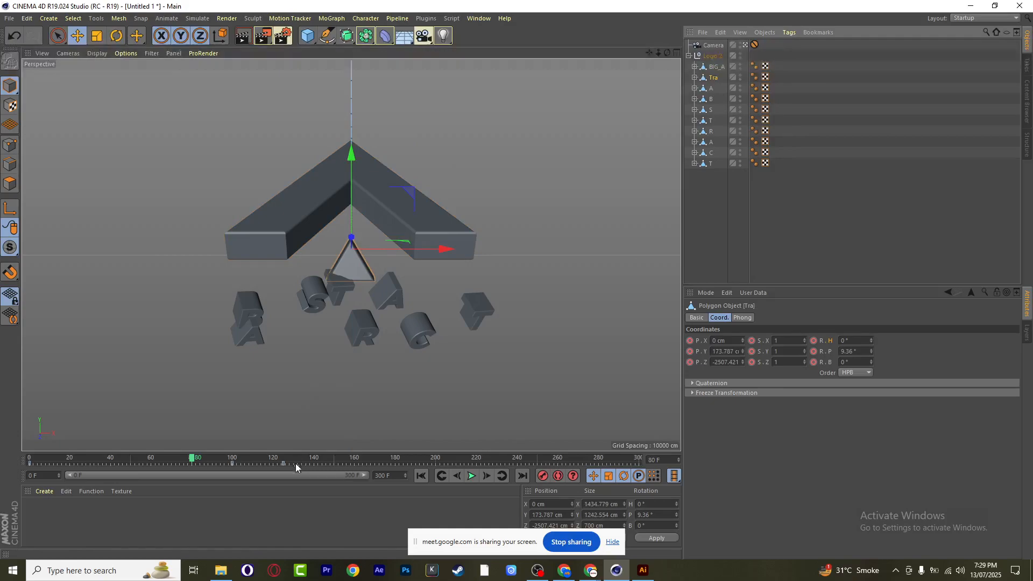
left_click(32, 469)
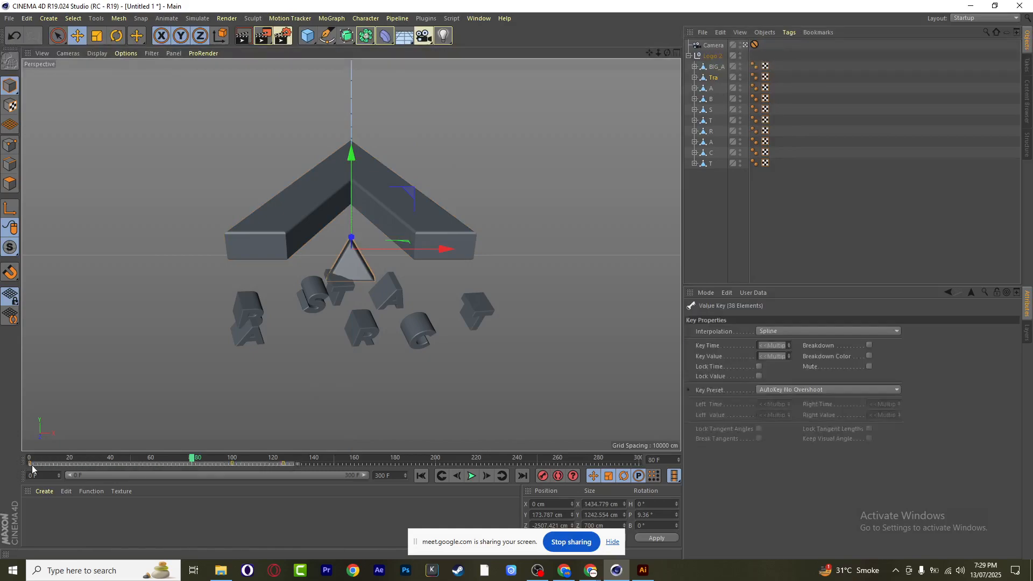
left_click_drag(32, 469, 109, 458)
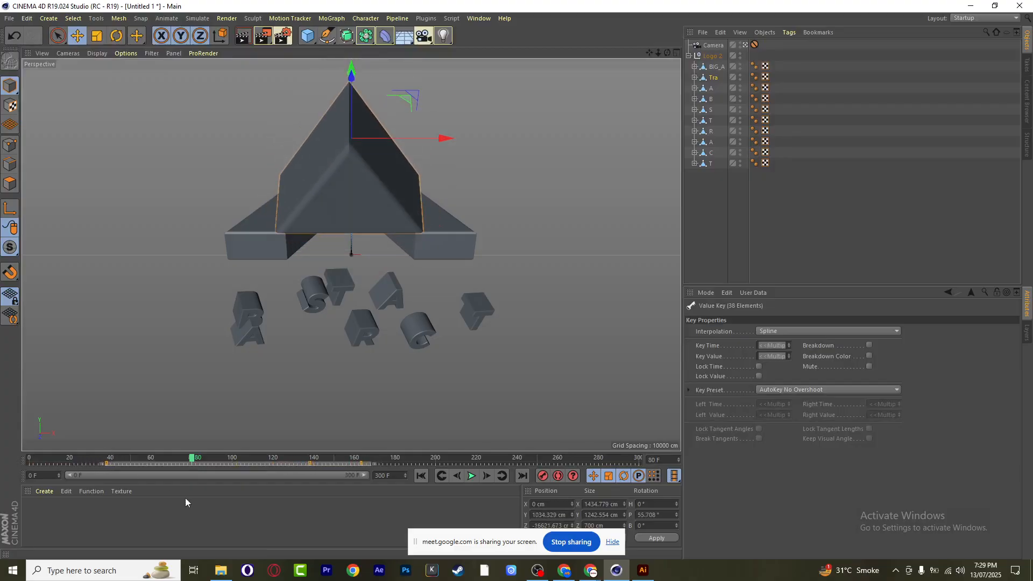
left_click_drag(177, 464, 229, 465)
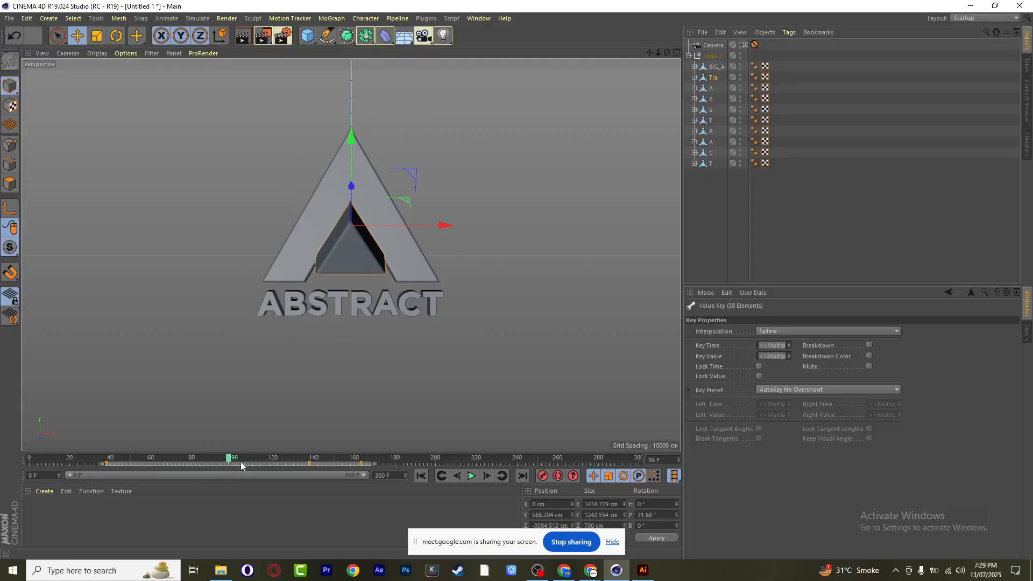
Shift the keyframes of all eight ABSTRACT letters so their animation starts at about frame 34
left_click(711, 89)
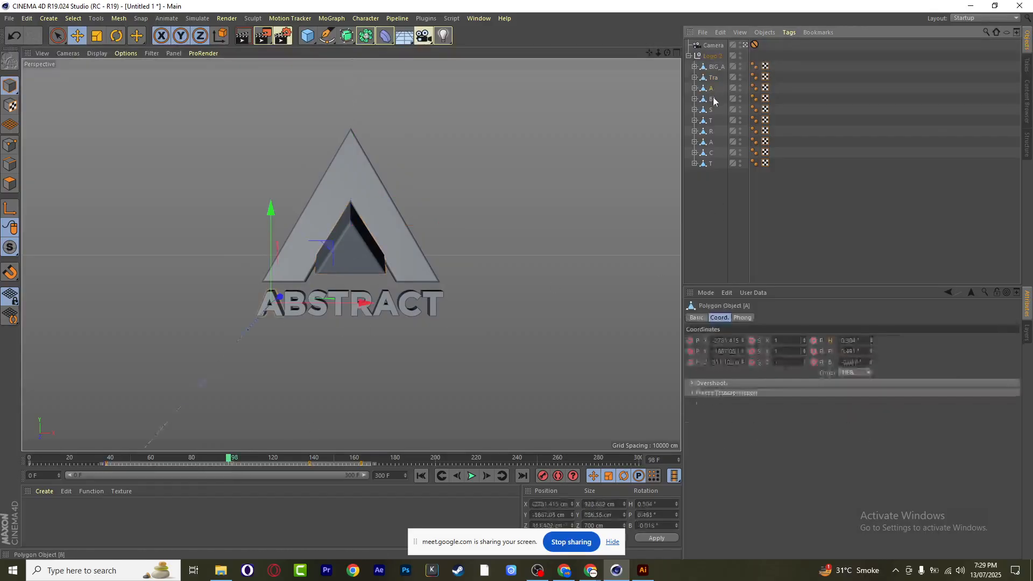
left_click(710, 164, "shift")
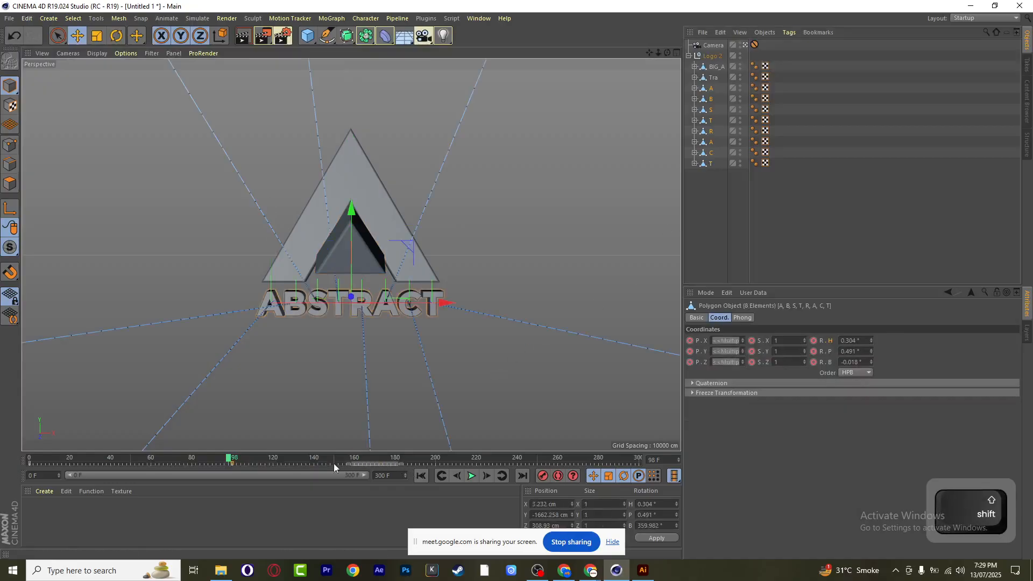
left_click_drag(13, 463, 100, 458)
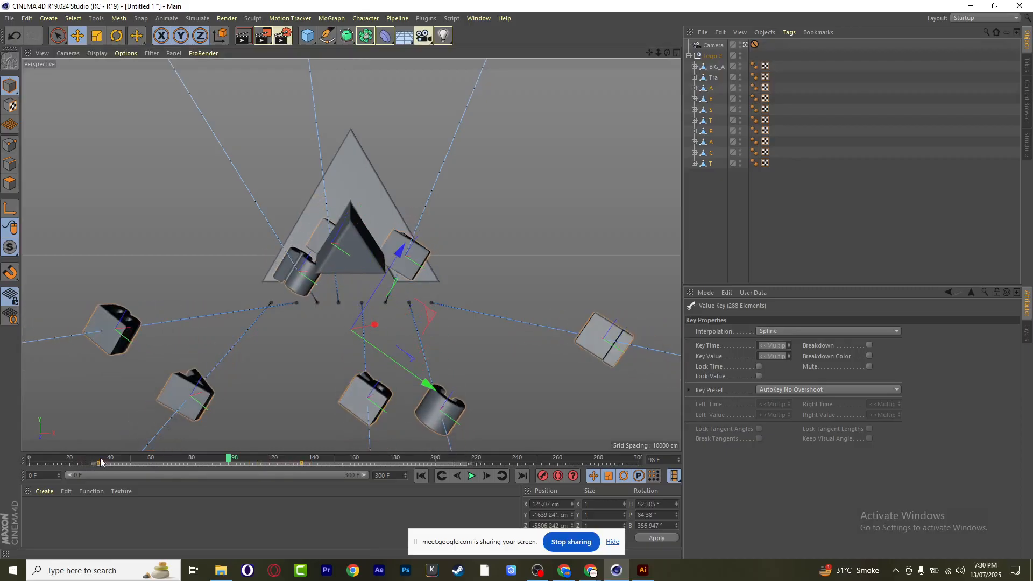
Delay the seven letters from B to the last T by shifting their keyframes to start at about frame 42
left_click(711, 109)
left_click(706, 163, "shift")
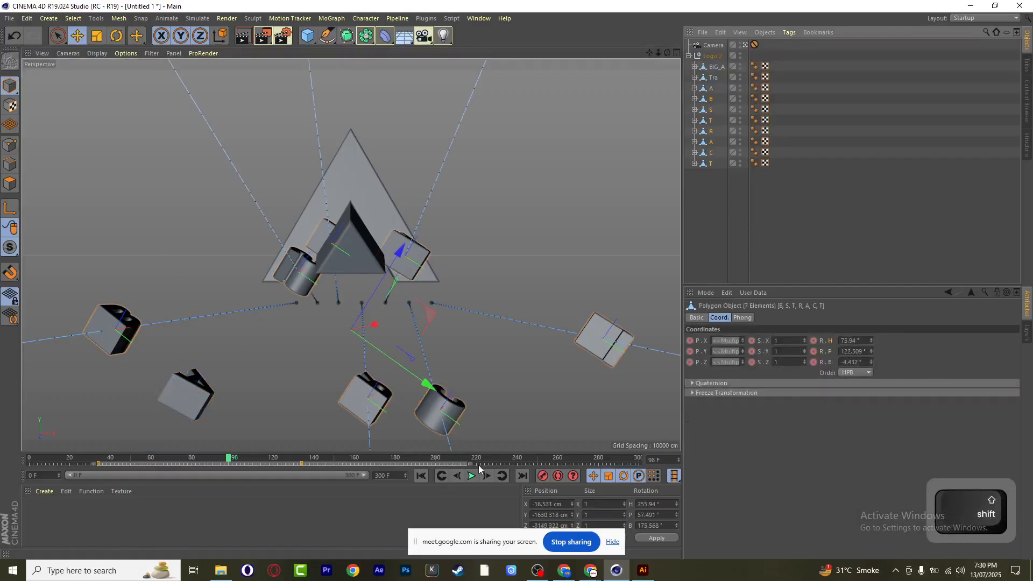
left_click_drag(99, 464, 105, 461)
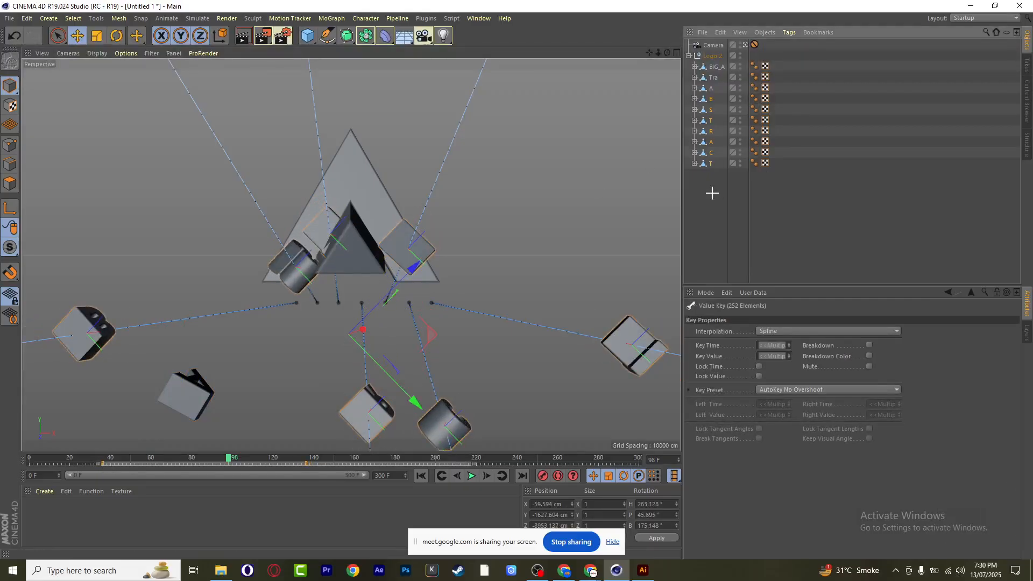
left_click(714, 103)
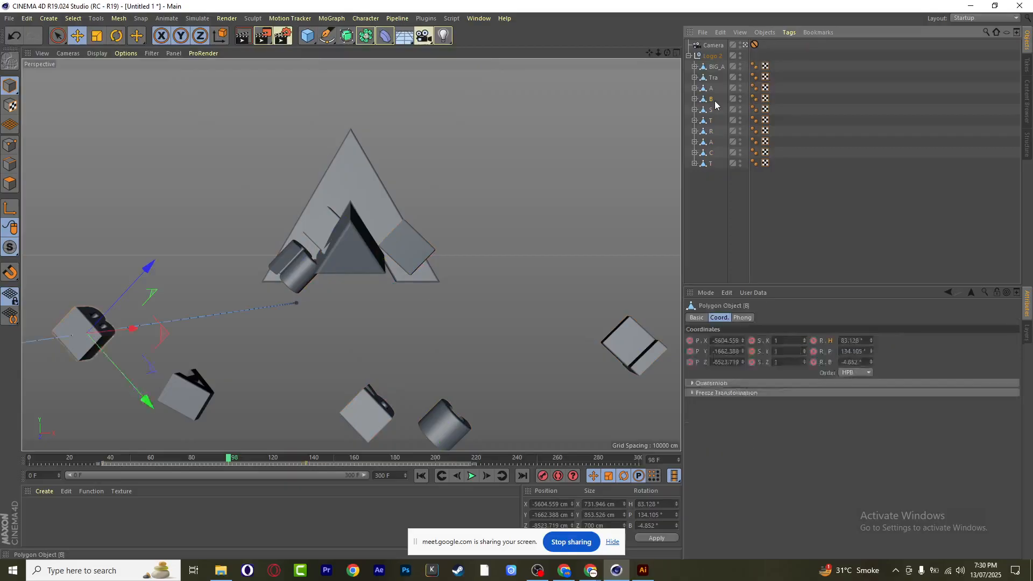
left_click(708, 164, "shift")
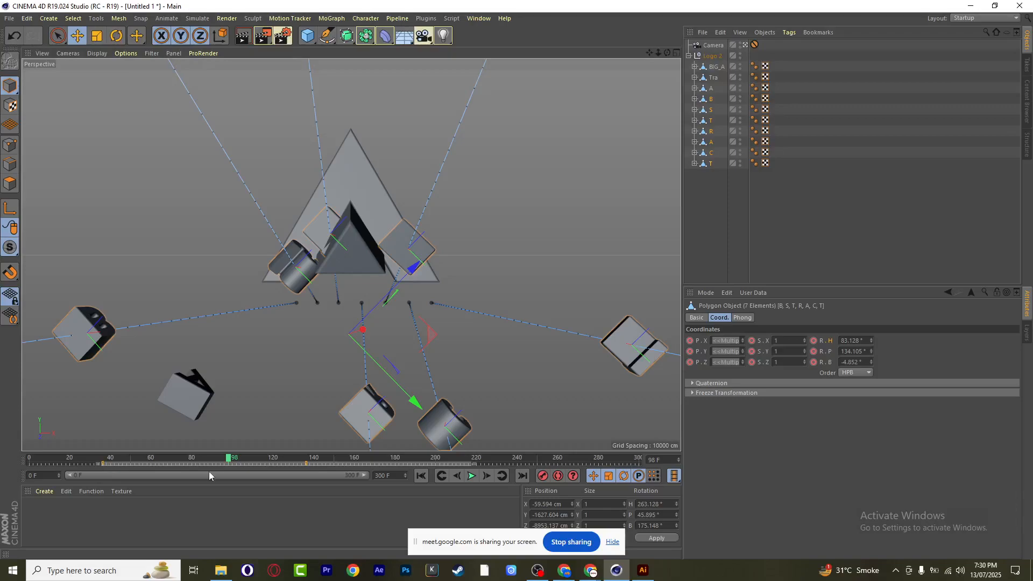
left_click_drag(230, 458, 239, 459)
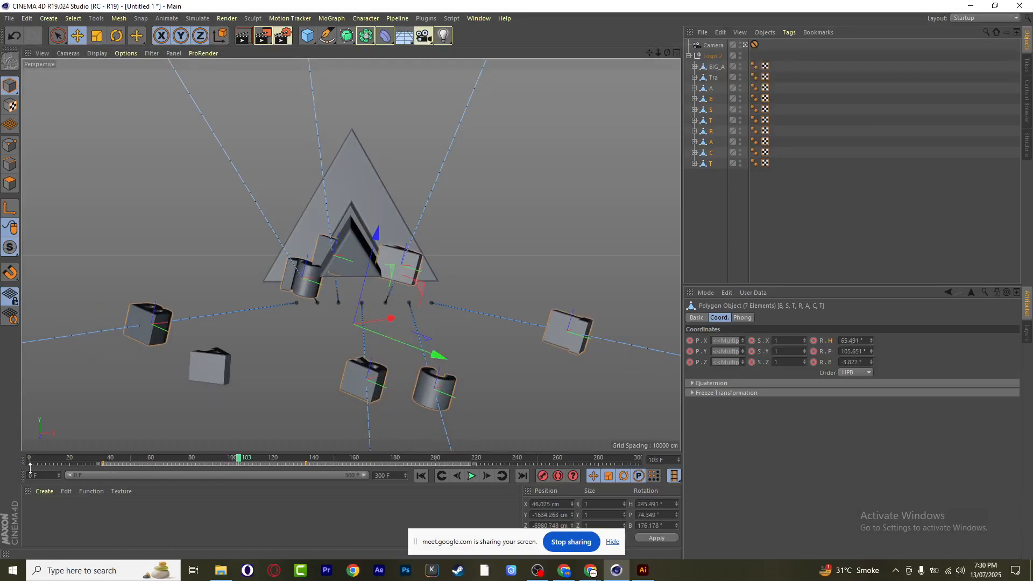
left_click_drag(103, 464, 117, 460)
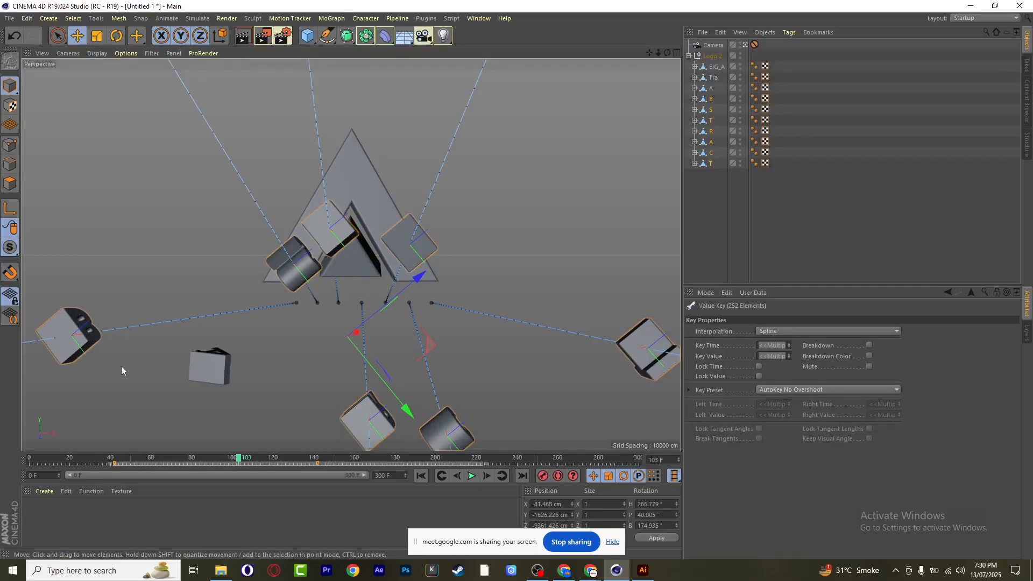
Delay the six letters from S to the last T by shifting their keyframes to start at about frame 61, and check frame 112
left_click(712, 121, "ctrl")
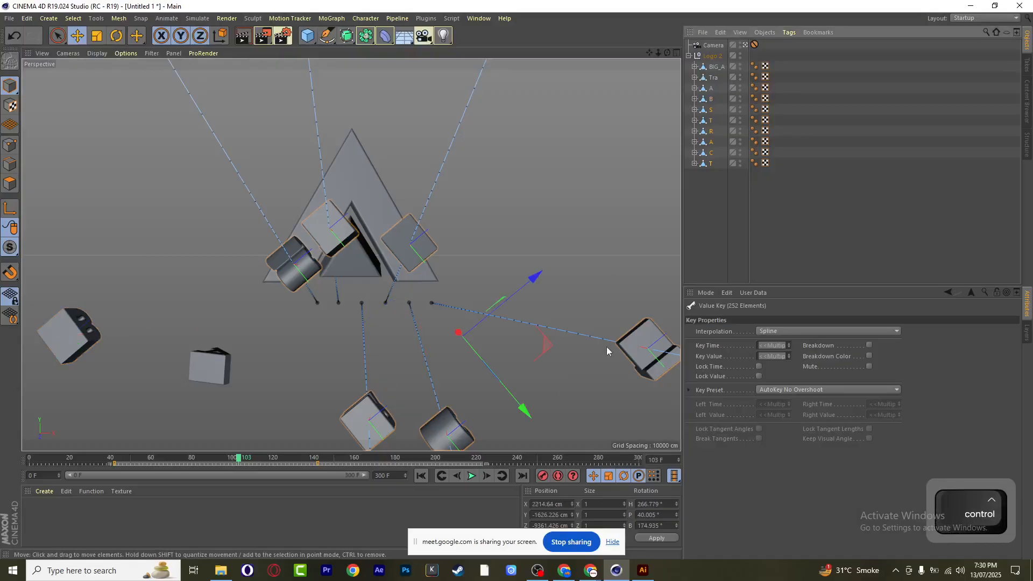
left_click(710, 110)
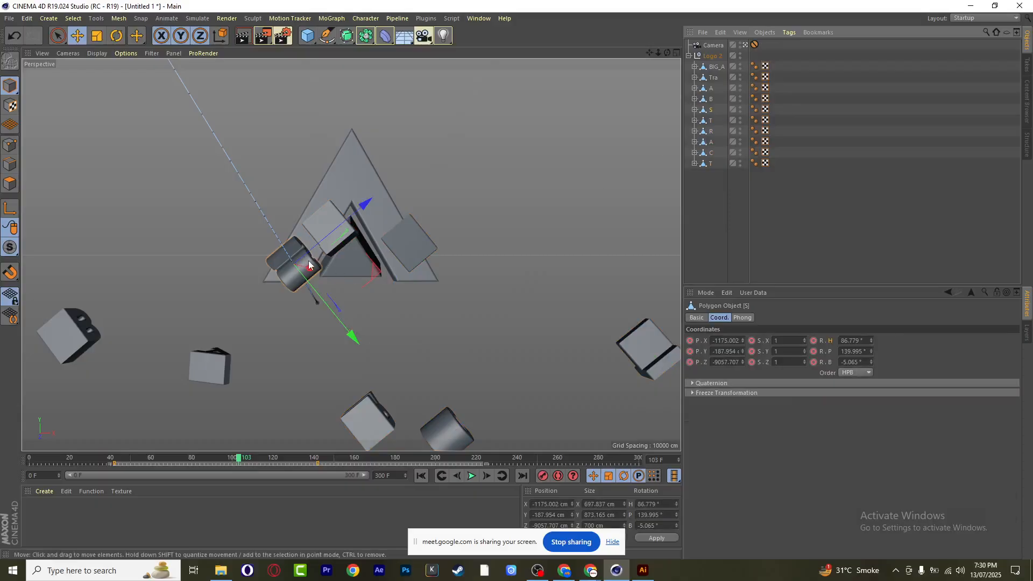
left_click(707, 163, "shift")
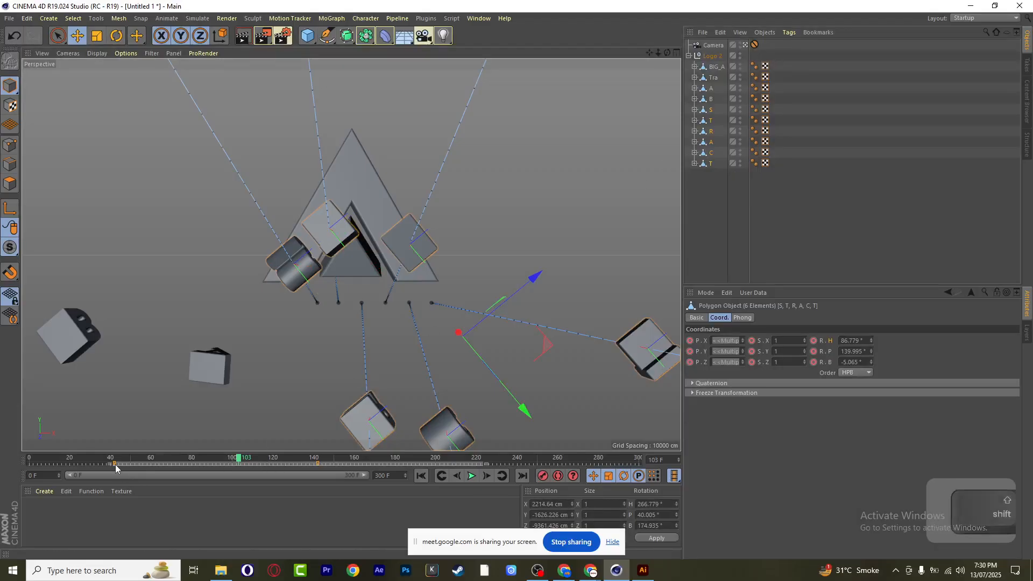
left_click_drag(115, 464, 154, 463)
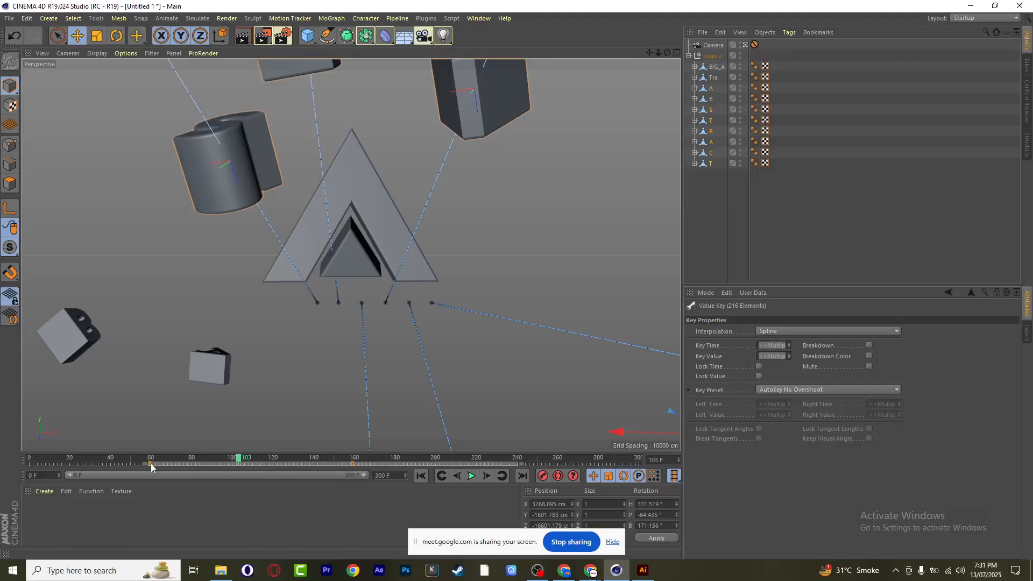
left_click_drag(150, 463, 154, 461)
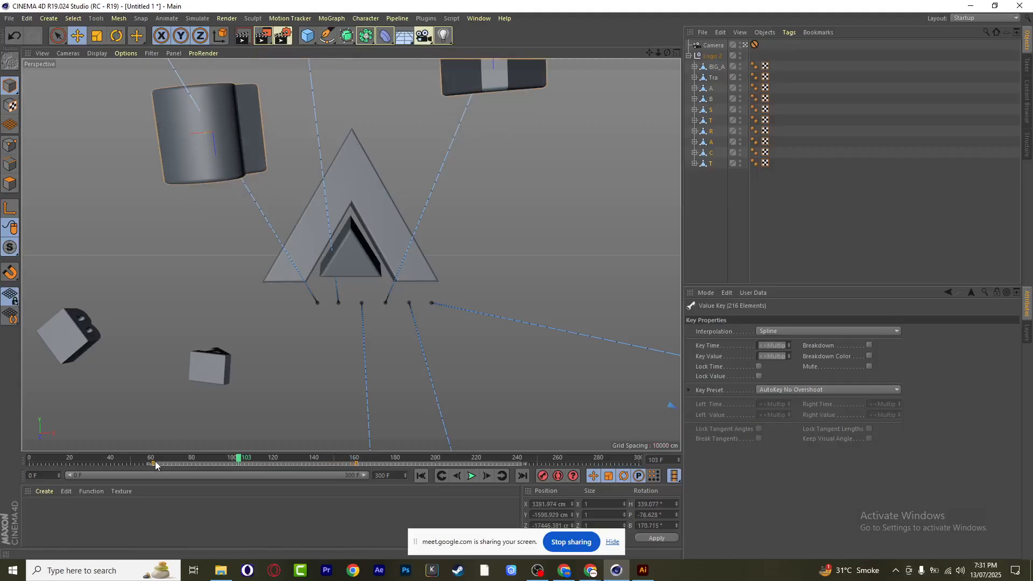
left_click_drag(240, 461, 258, 459)
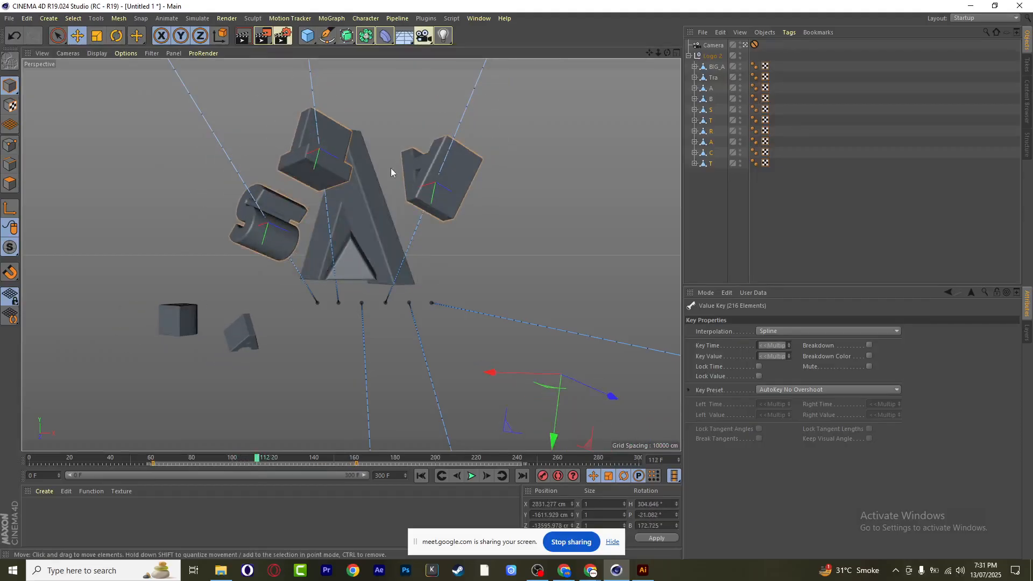
Leave S out of the selection, shift the remaining five letters' keyframes to start at about frame 69, and scrub to frame 119
left_click(712, 111, "ctrl")
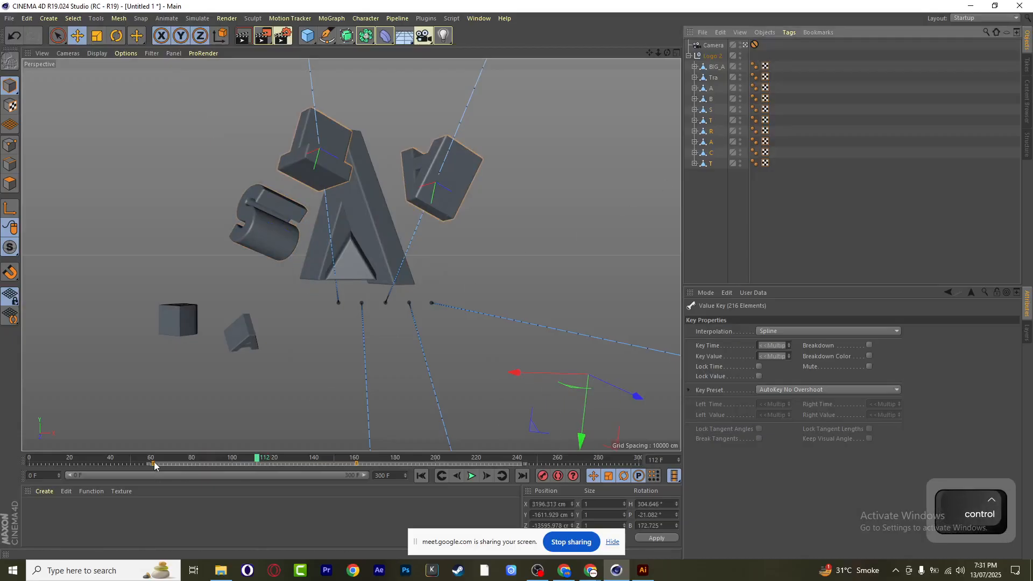
left_click_drag(154, 463, 169, 462)
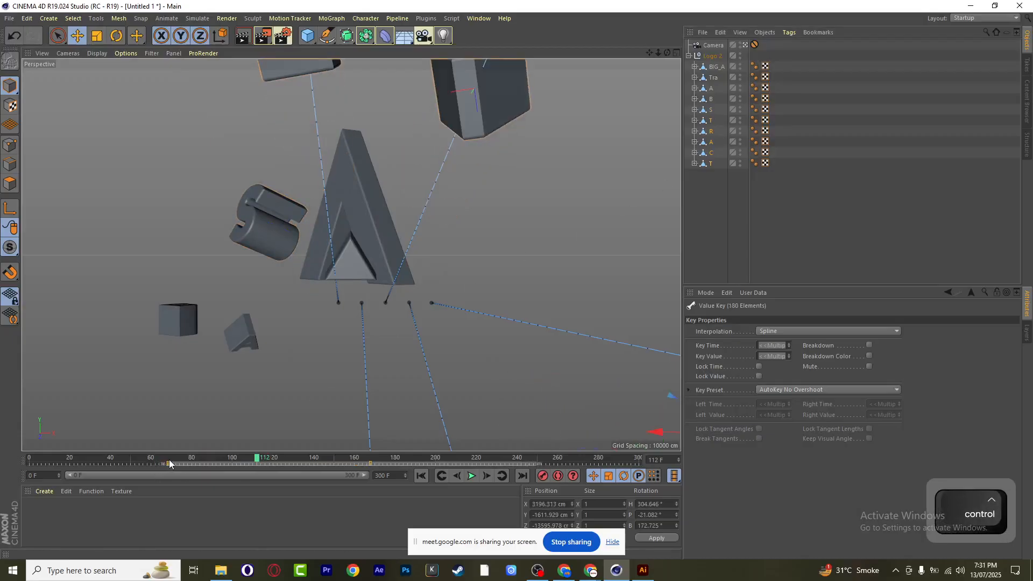
left_click_drag(258, 458, 271, 458)
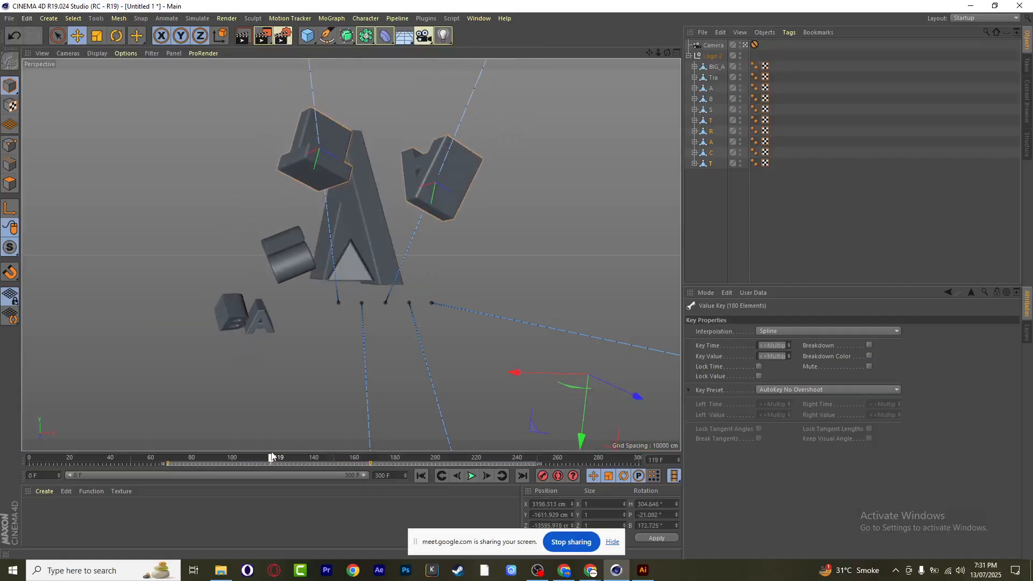
Try to shift the keyframes of the five letters from the first T to the last T a few frames further on
left_click(712, 121, "ctrl")
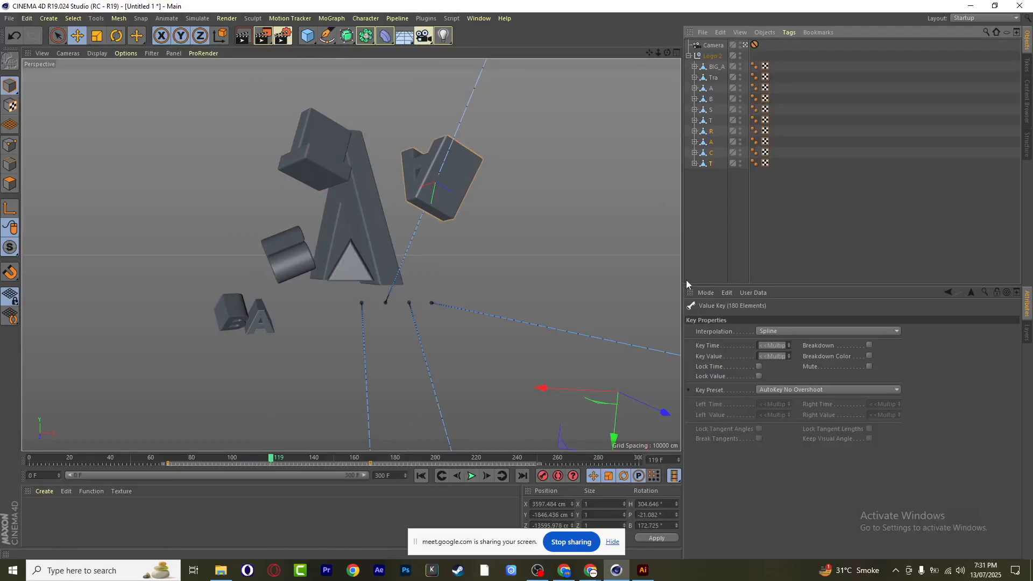
left_click(713, 132)
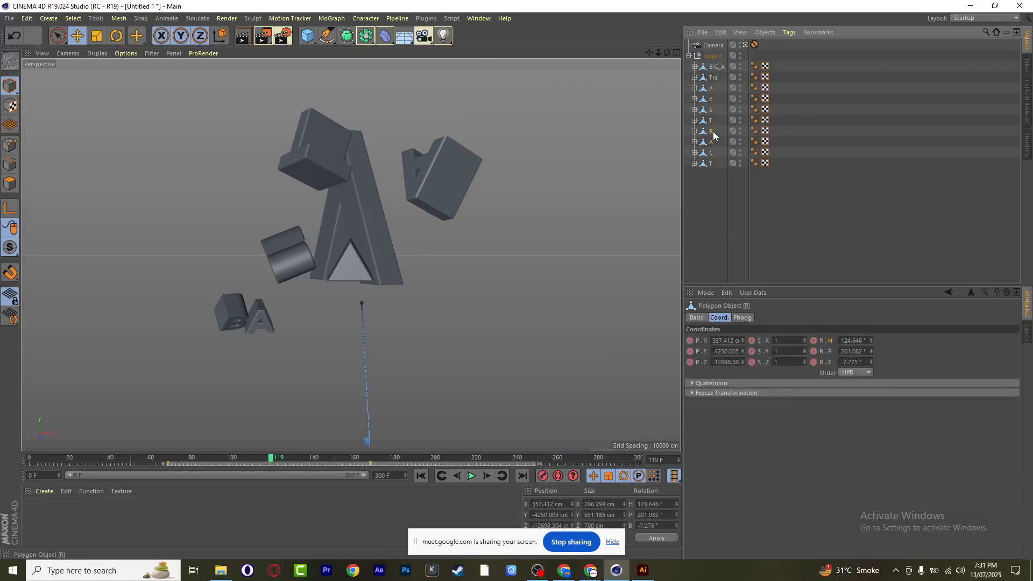
left_click(711, 164, "shift")
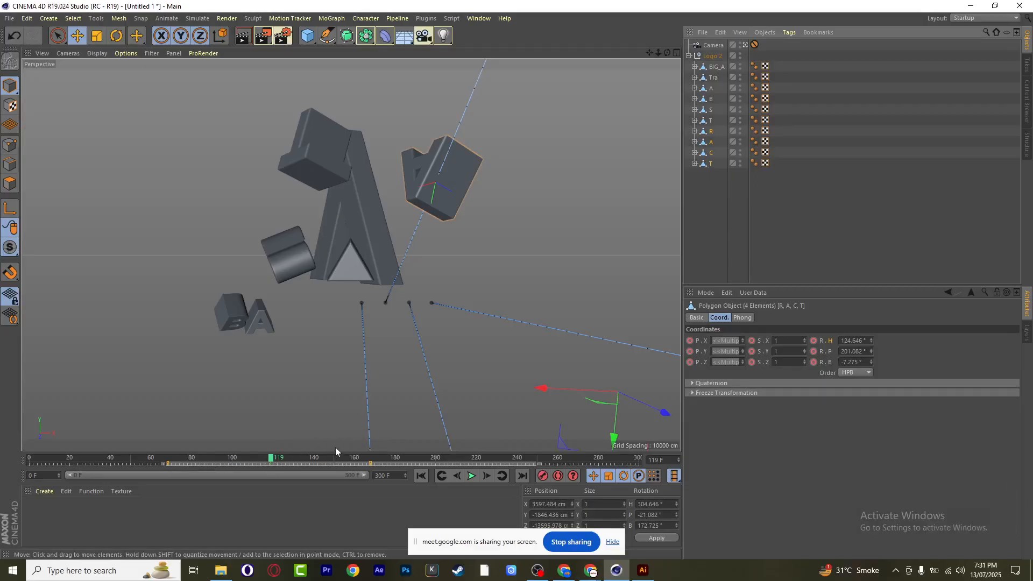
left_click(711, 143)
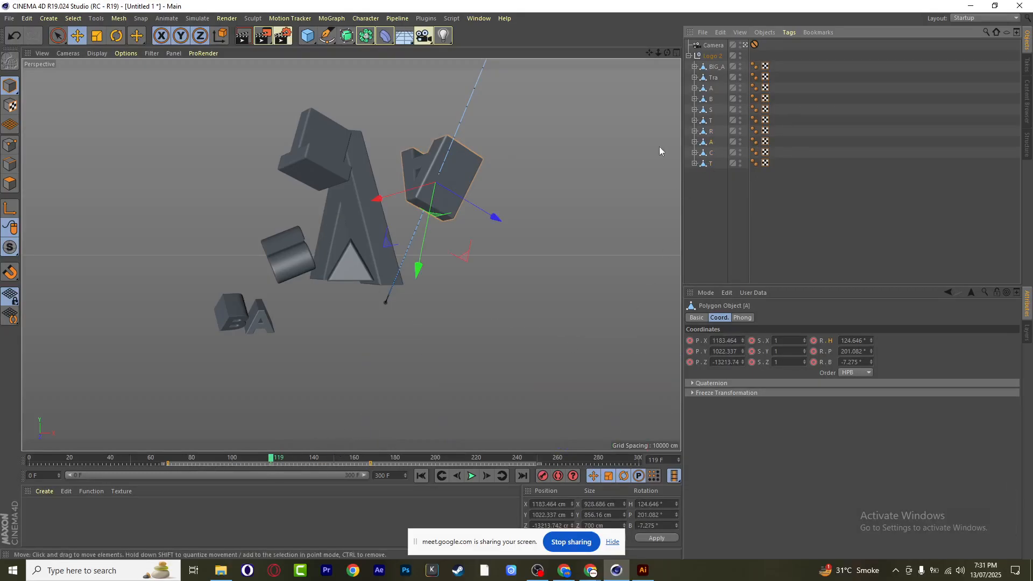
left_click(709, 132)
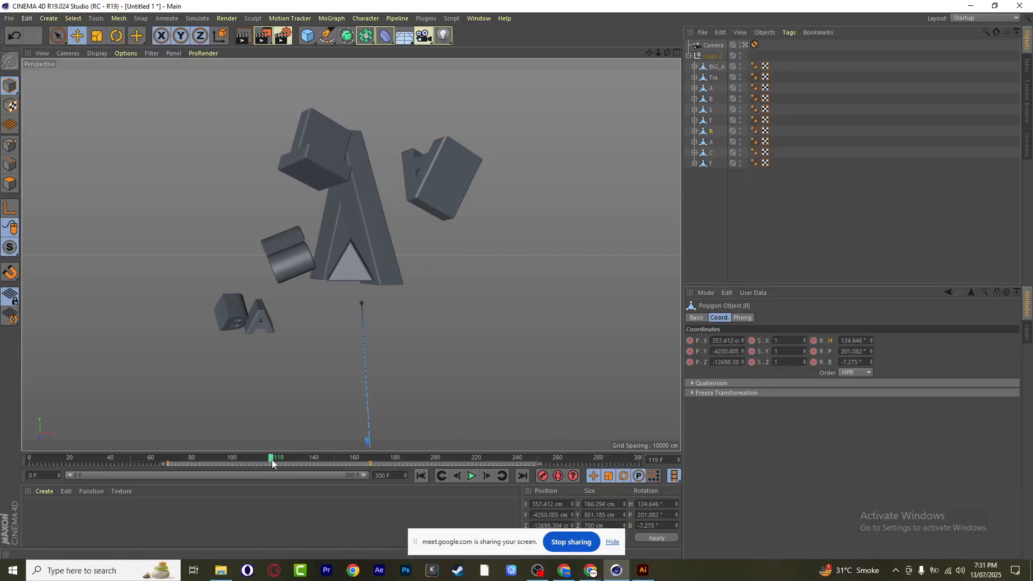
mouse_move(273, 460)
left_mouse_down()
mouse_move(296, 459)
mouse_move(240, 460)
mouse_move(271, 459)
left_mouse_up()
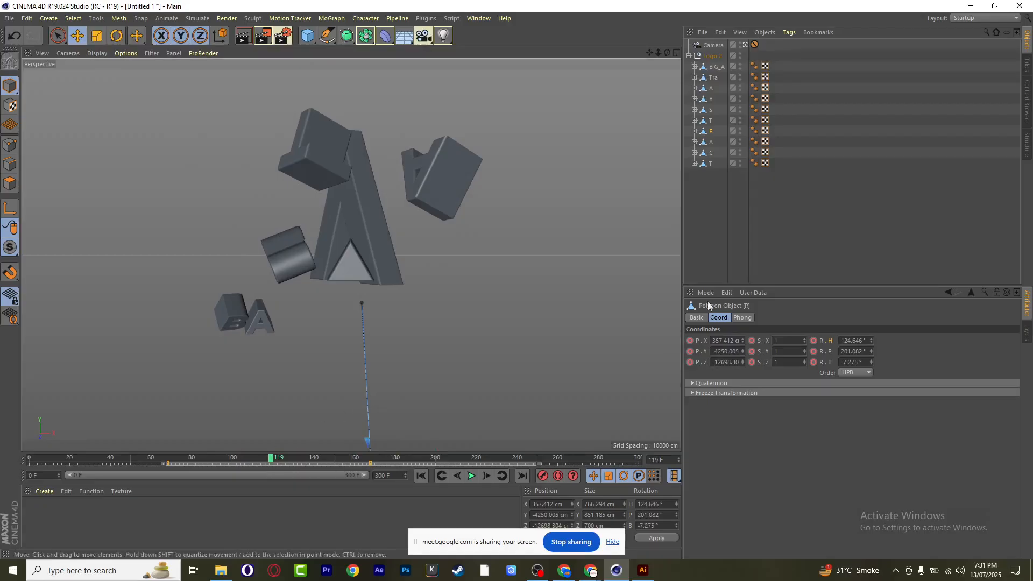
left_click(711, 121)
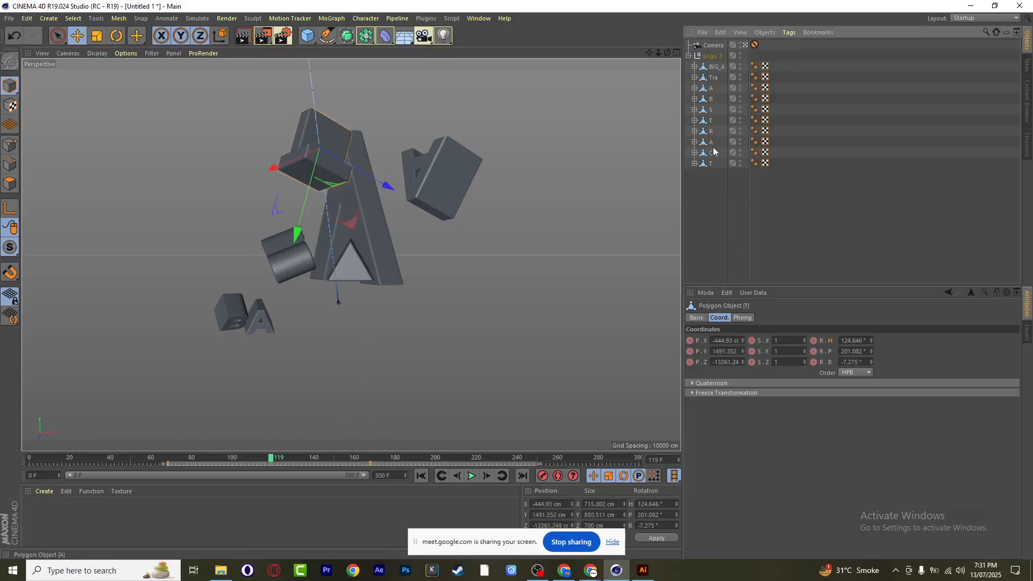
left_click(712, 164, "shift")
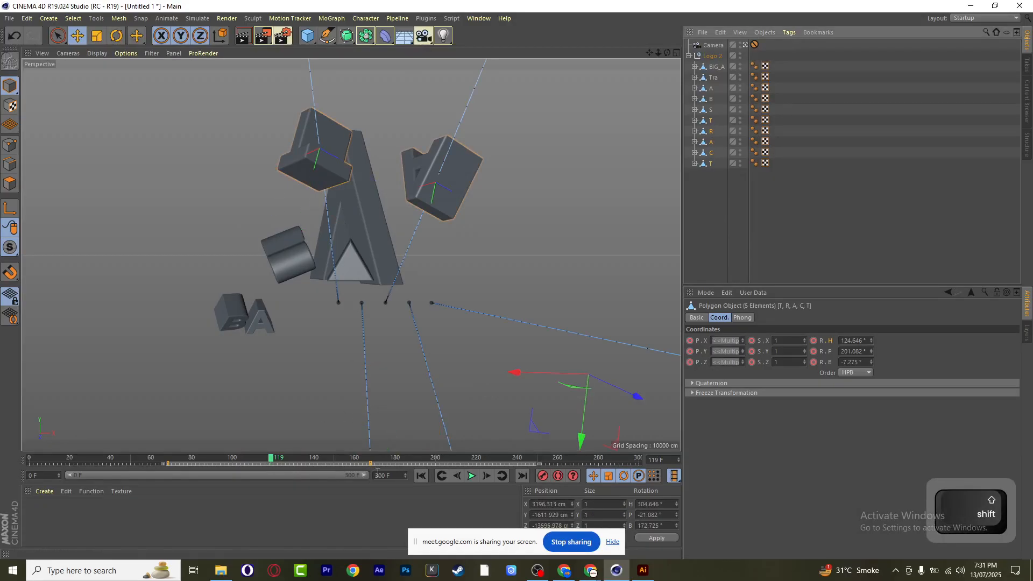
mouse_move(370, 464)
left_mouse_down()
mouse_move(359, 463)
mouse_move(379, 457)
left_mouse_up()
key("ctrl+z")
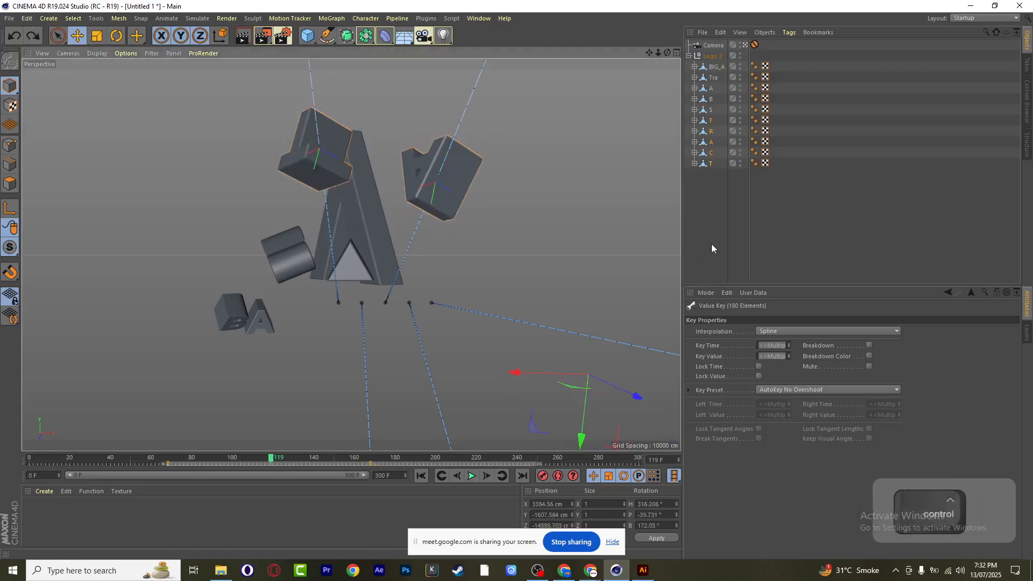
Shift only the letter R's keyframes earlier so its animation starts at about frame 61
left_click(709, 123)
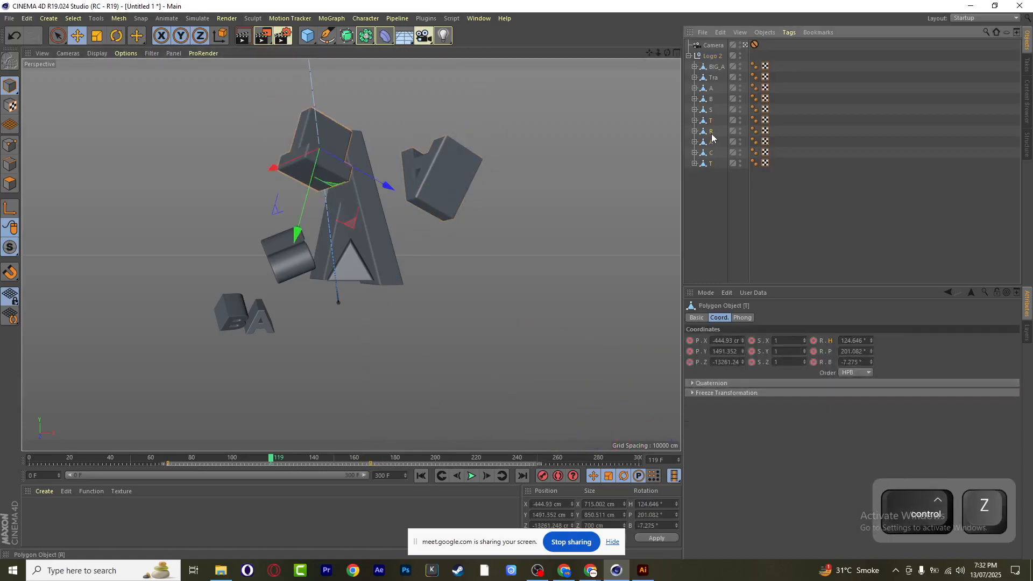
left_click(712, 133)
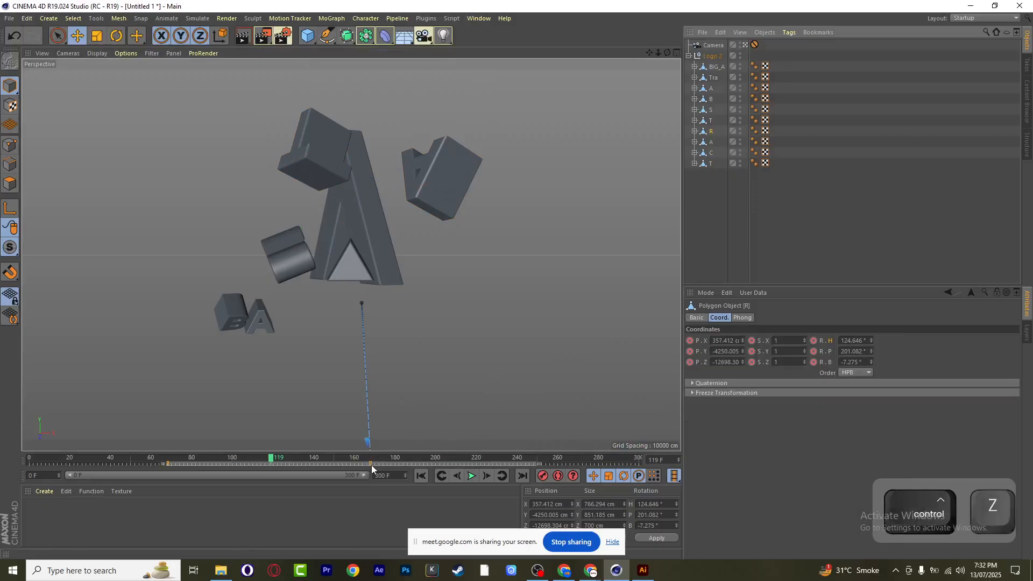
left_click_drag(371, 465, 358, 465)
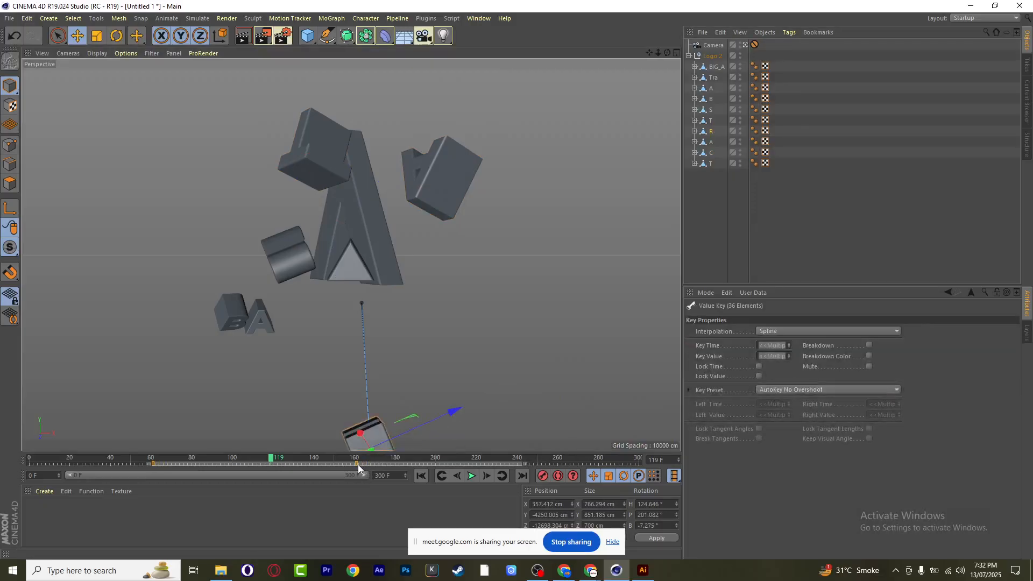
Delay the last three letters A, C and T by shifting their keyframes to start at about frame 81, and check frame 133
left_click(709, 143)
left_click(706, 163, "shift")
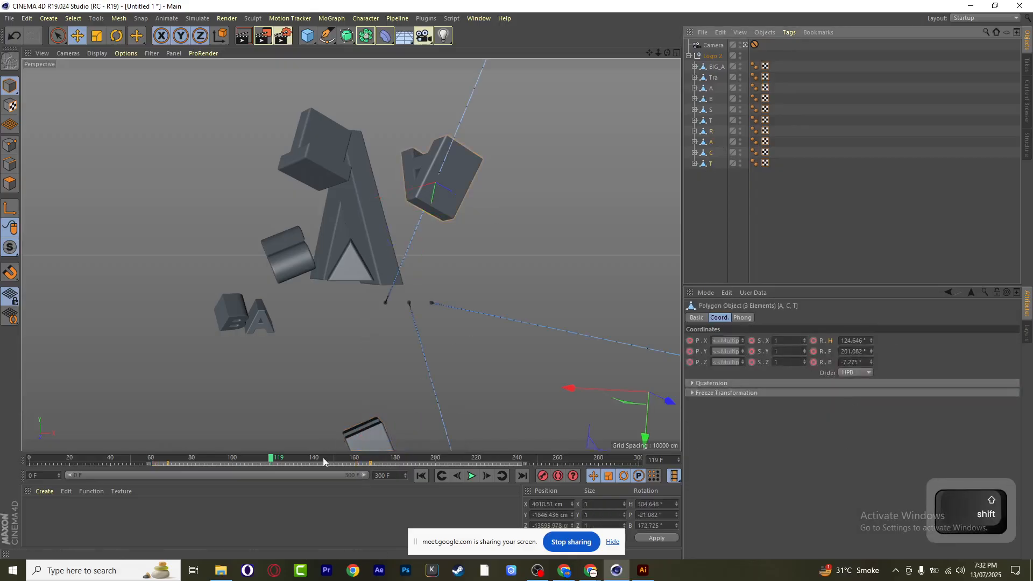
left_click_drag(271, 459, 288, 458)
left_click_drag(169, 464, 196, 460)
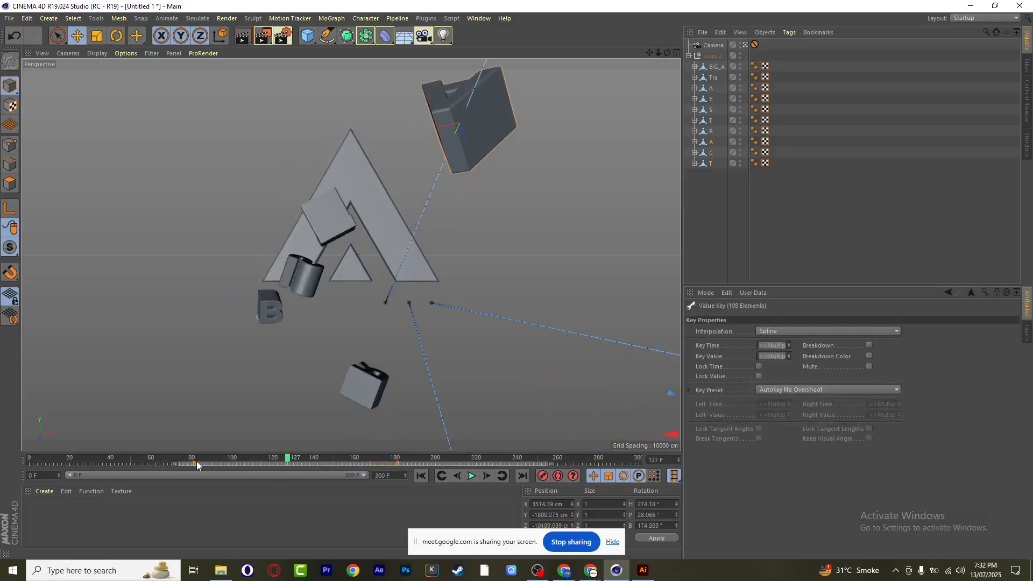
left_click_drag(286, 459, 302, 459)
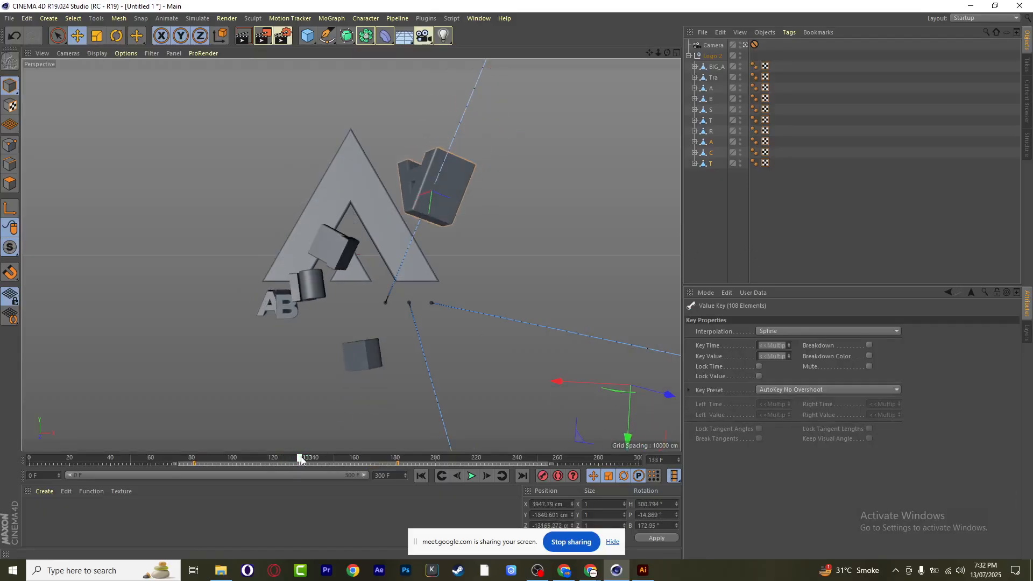
Shift C's keyframes to start at about frame 74 and the last T's keyframes to start at about frame 77
left_click(711, 152)
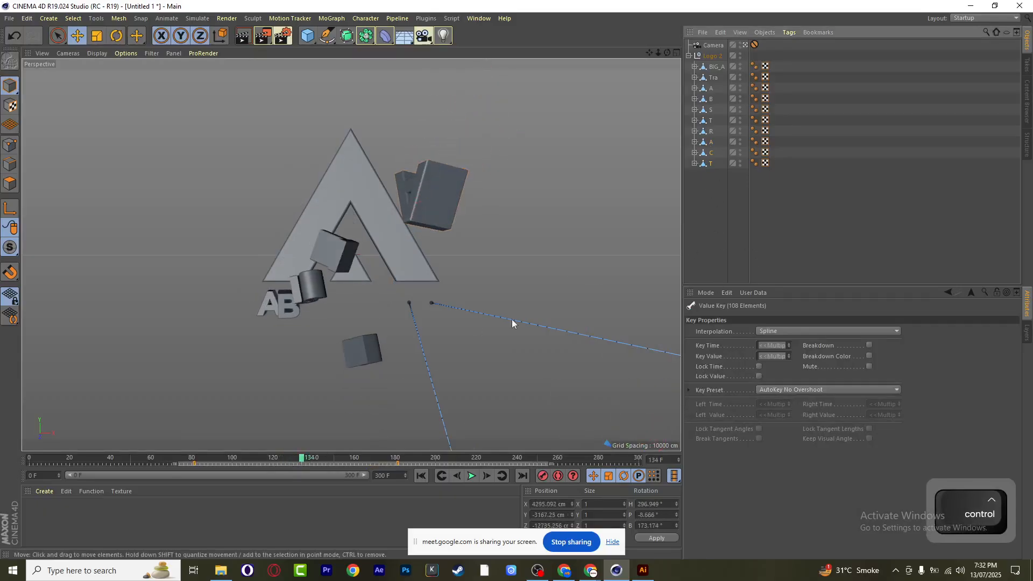
left_click_drag(396, 463, 384, 463)
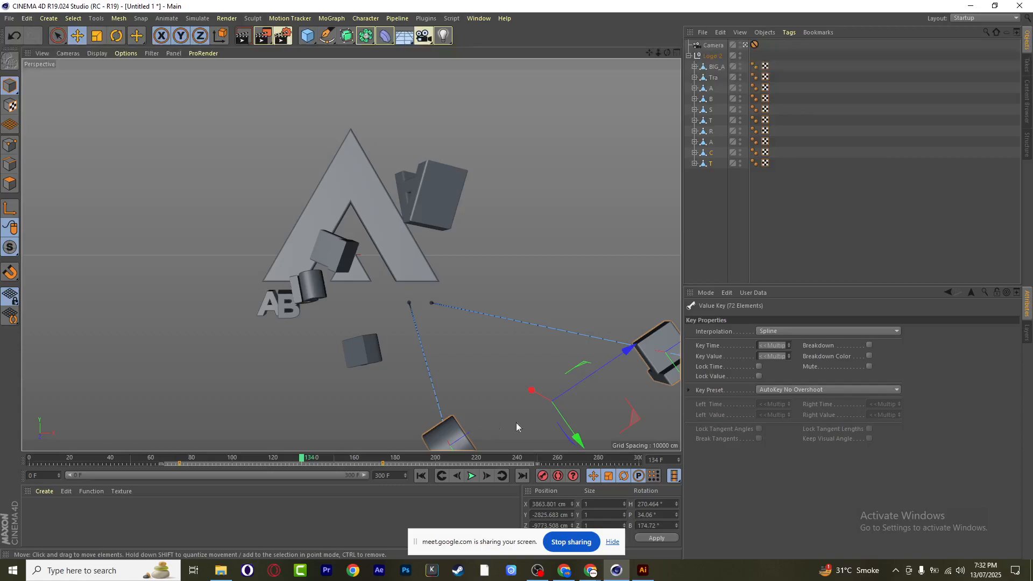
left_click(657, 345)
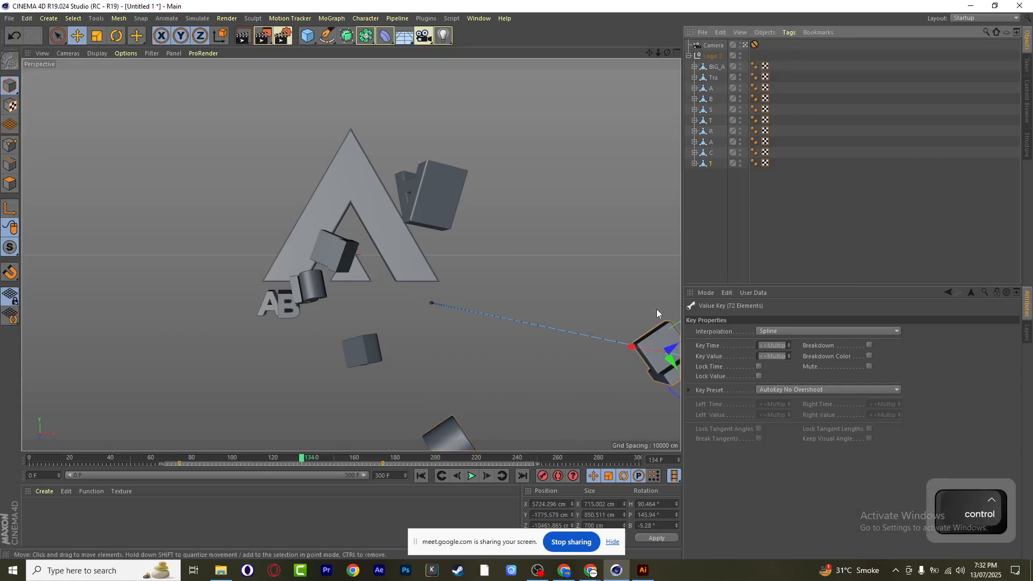
left_click_drag(385, 464, 390, 464)
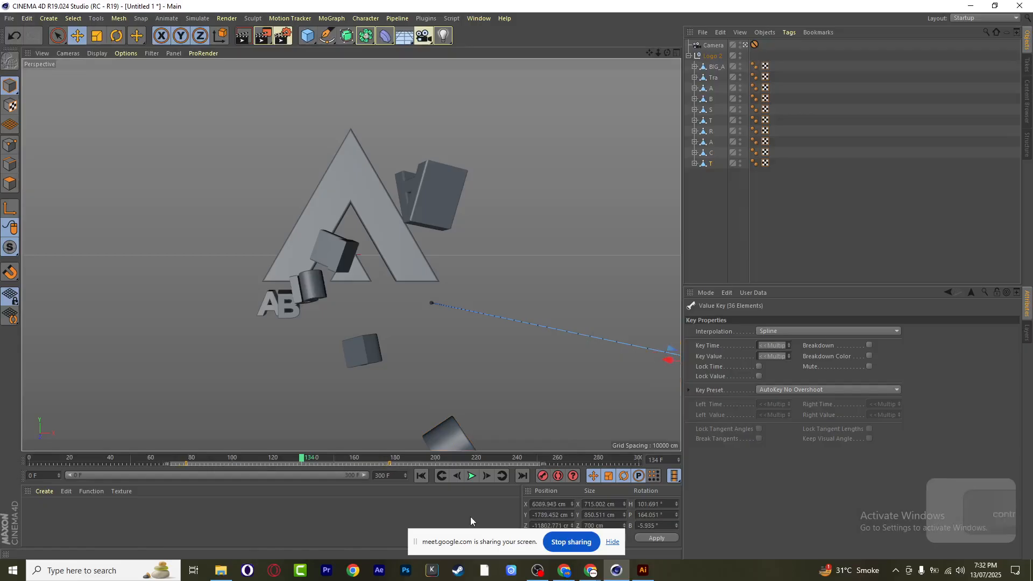
Play the animation twice from frame 0 to review how the letters arrive in sequence
left_click(421, 477)
left_click(384, 512)
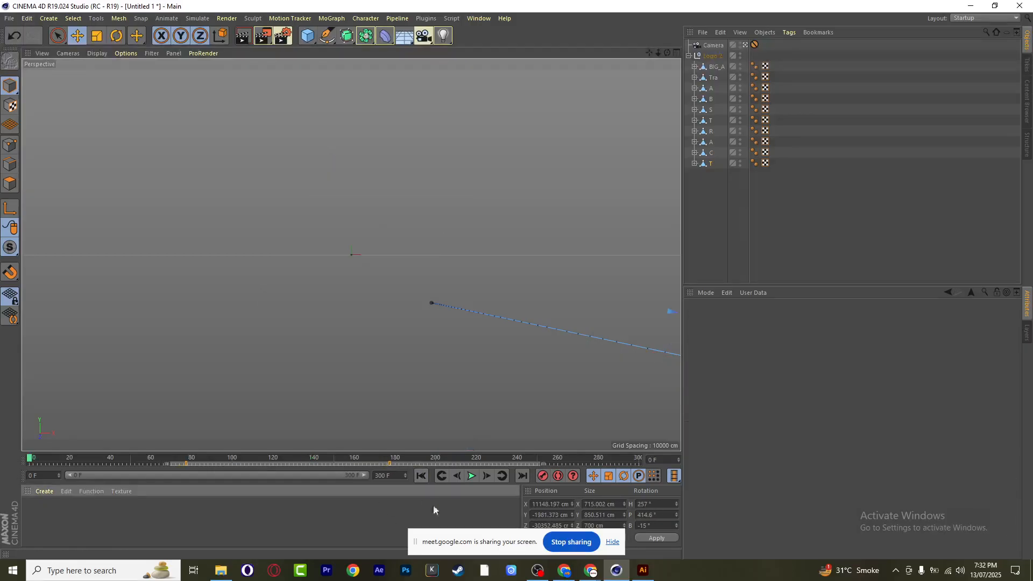
left_click(471, 479)
mouse_move(546, 565)
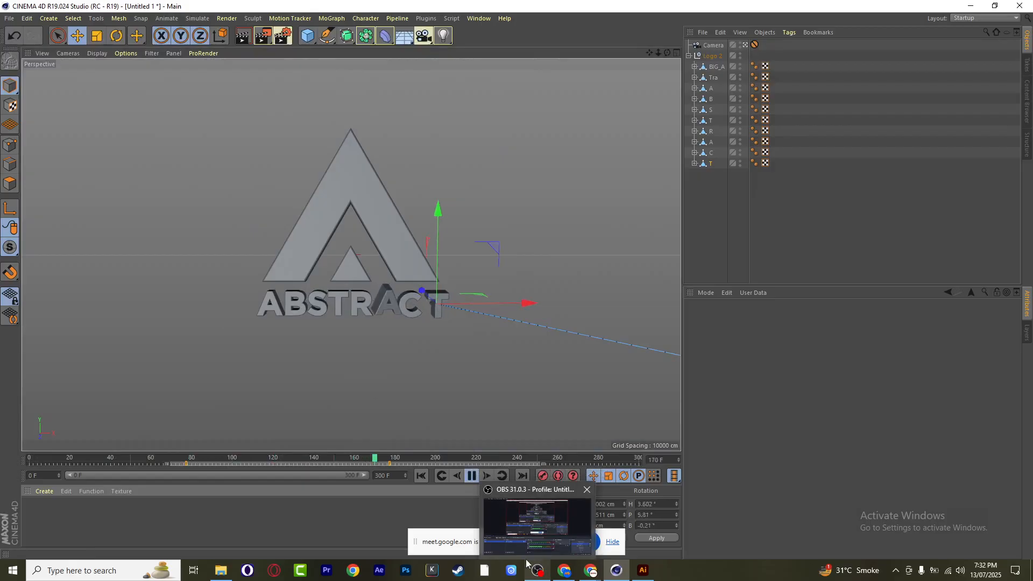
left_click(470, 477)
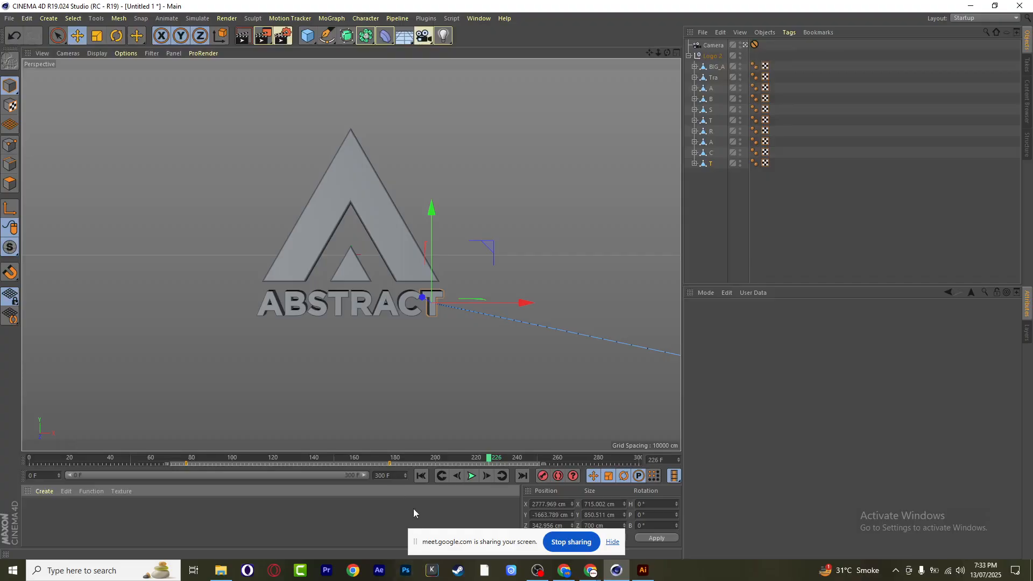
left_click(422, 477)
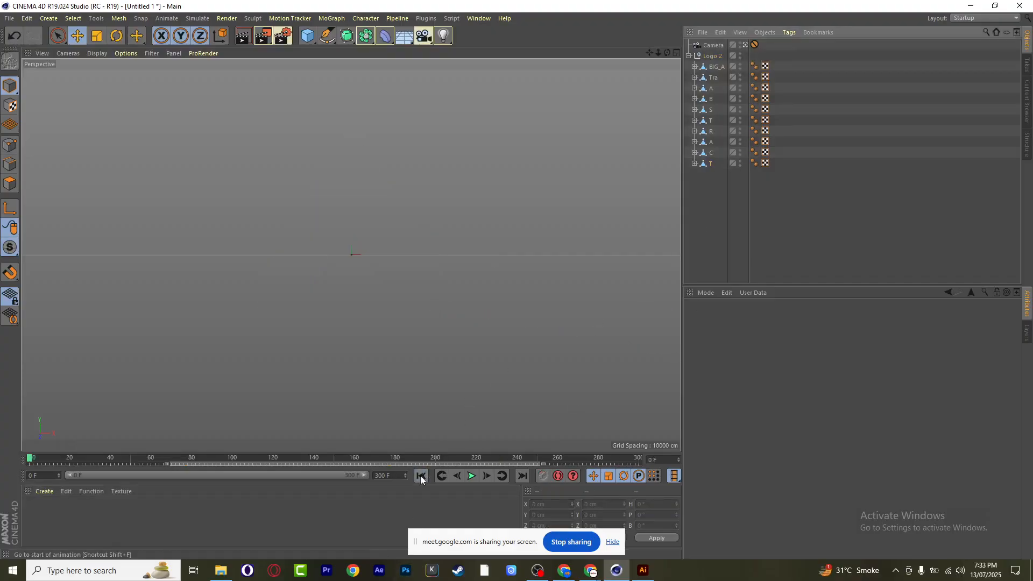
left_click(472, 477)
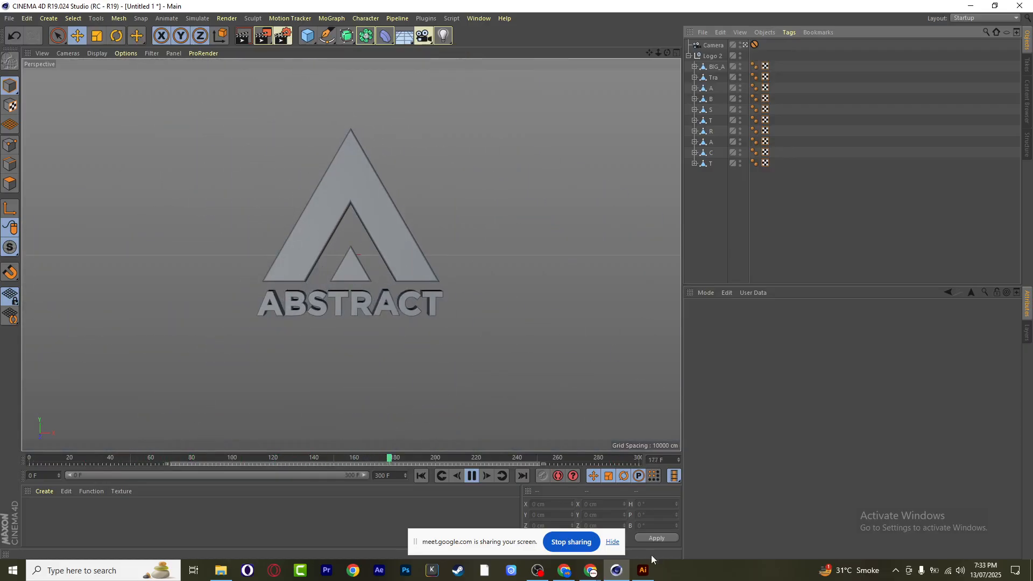
left_click(472, 476)
Select BIG_A, scrub through its fly-in to frame 100, and re-record its heading rotation key there
left_click(338, 269)
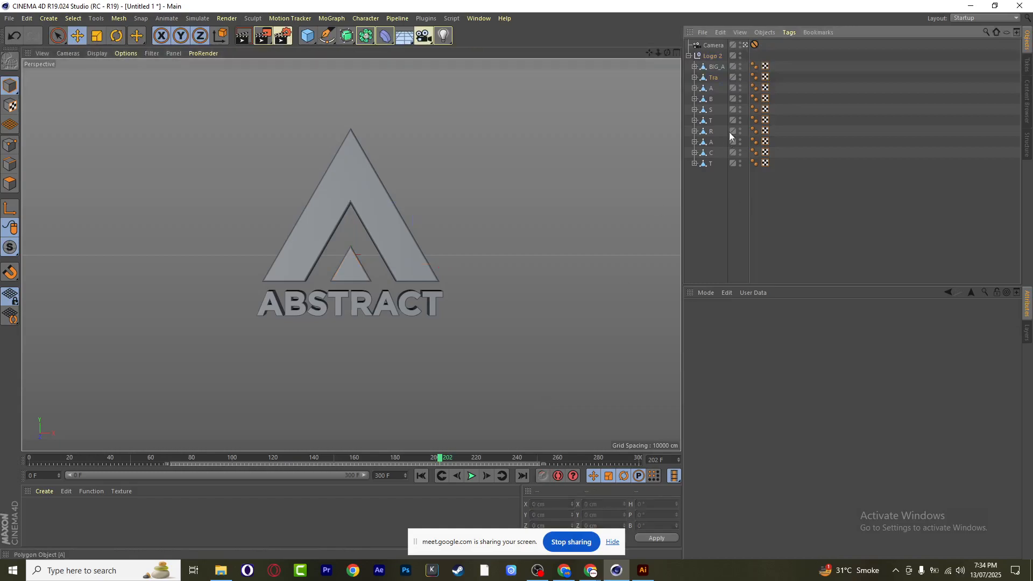
left_click(715, 80)
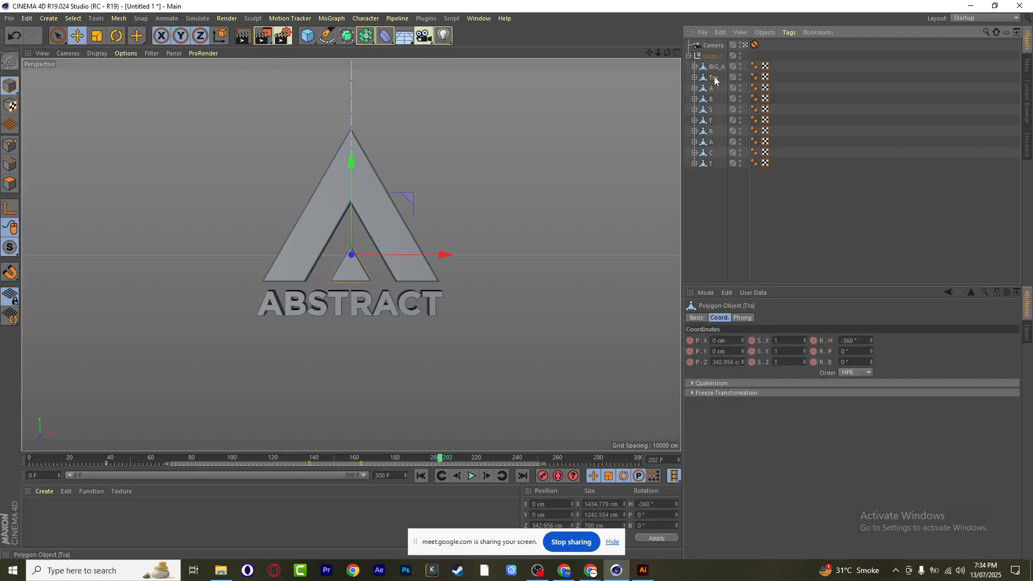
left_click(720, 70)
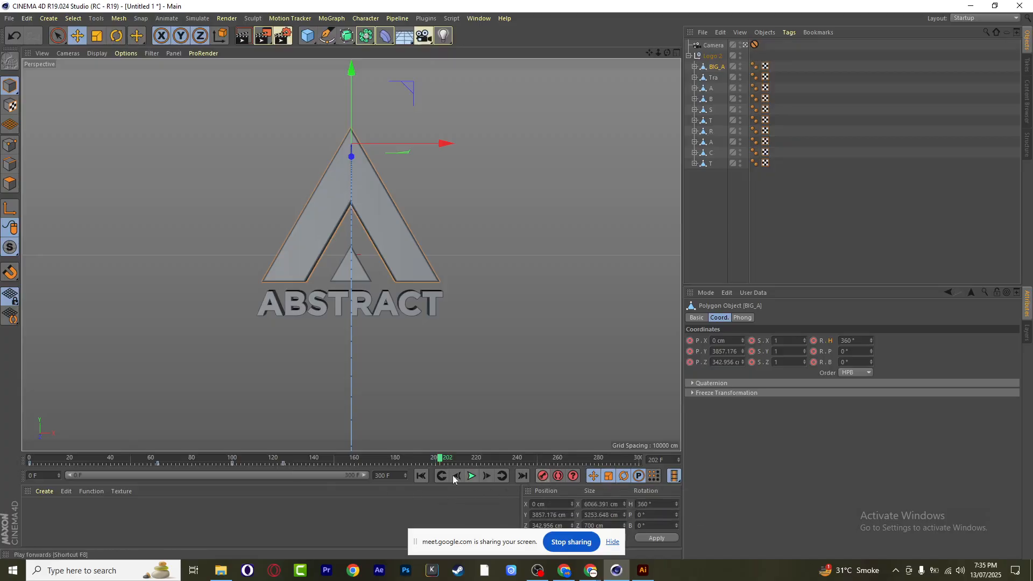
left_click_drag(440, 459, 141, 470)
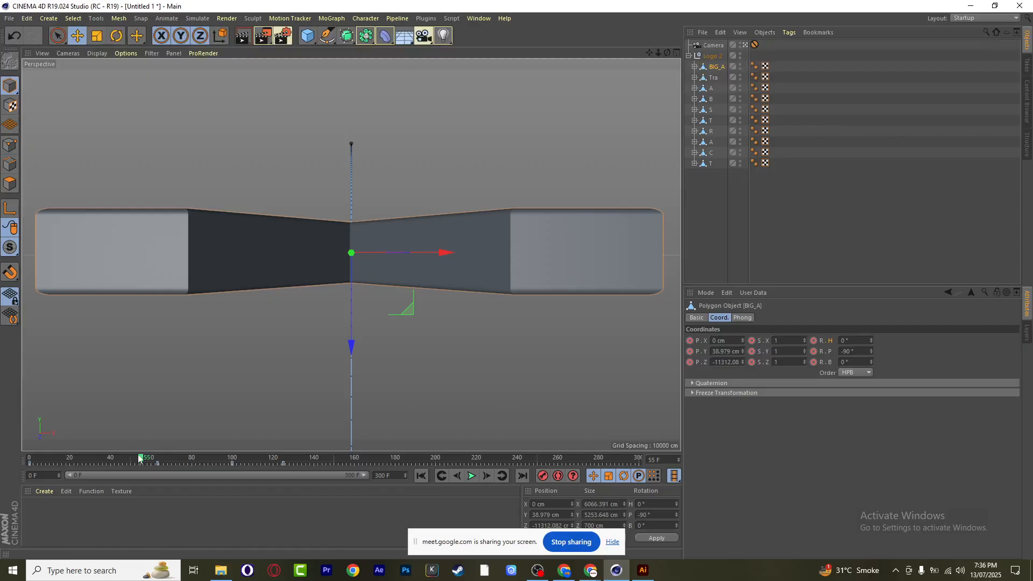
left_click_drag(141, 460, 233, 482)
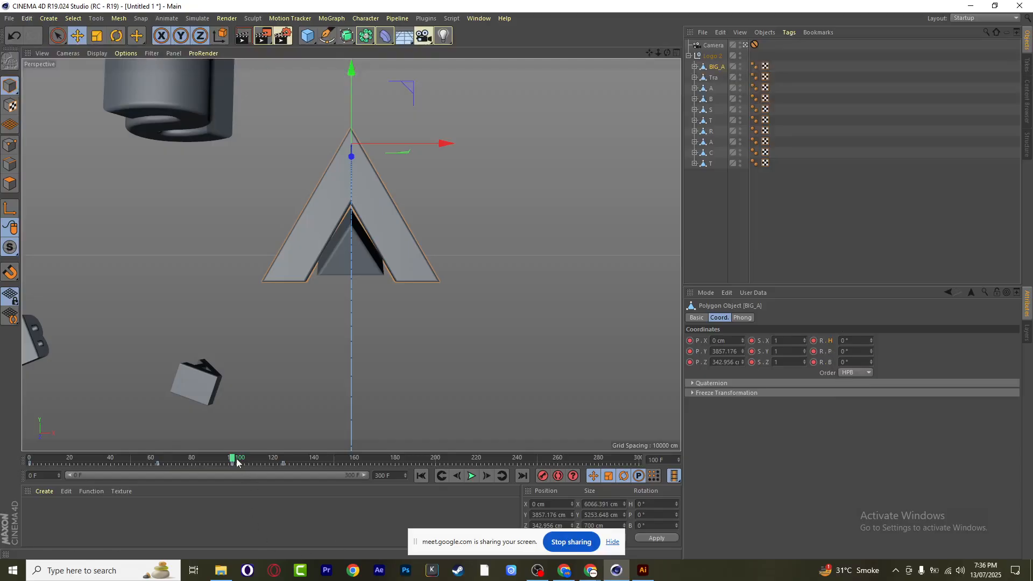
mouse_move(237, 462)
left_mouse_down()
mouse_move(287, 464)
mouse_move(231, 476)
left_mouse_up()
left_click(813, 341)
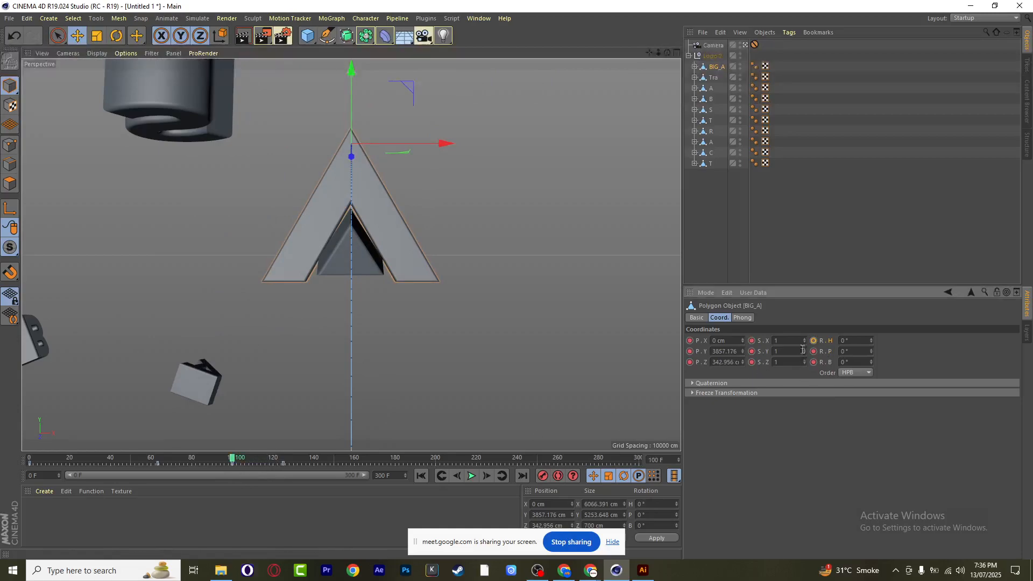
left_click(813, 342)
Set BIG_A's heading rotation (R.H) to 0° at its last keyframe, frame 125
left_click_drag(235, 459, 282, 467)
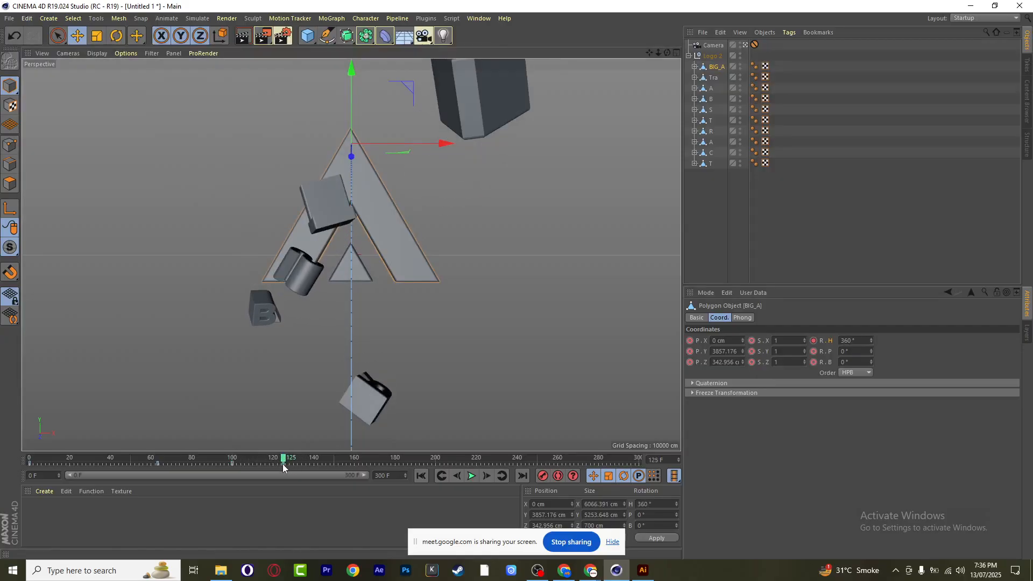
left_click_drag(860, 342, 828, 342)
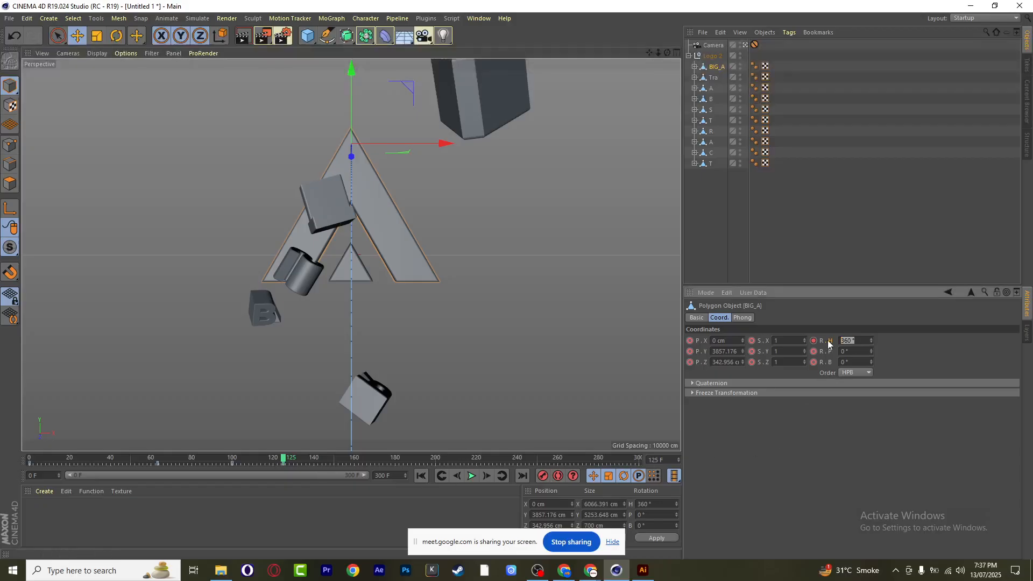
type("0")
key("Return")
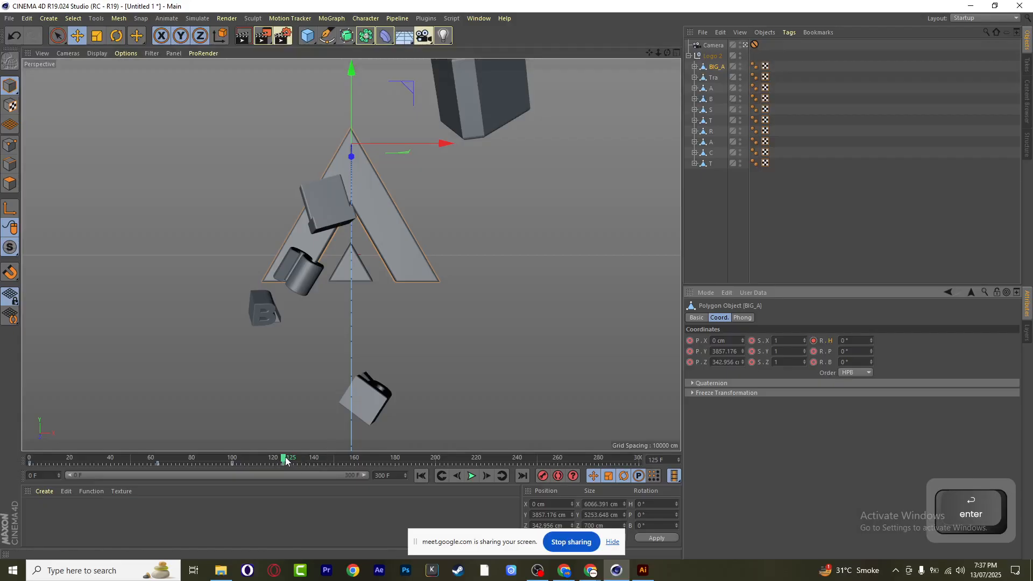
Compare the heading rotation of Tra and BIG_A around frames 138 to 141
left_click_drag(285, 459, 316, 455)
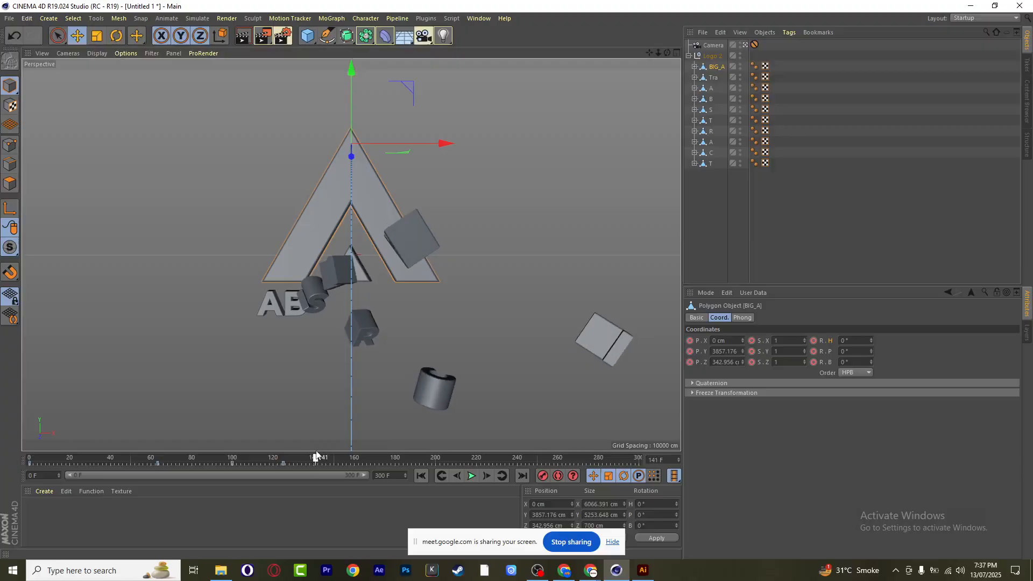
left_click(713, 77)
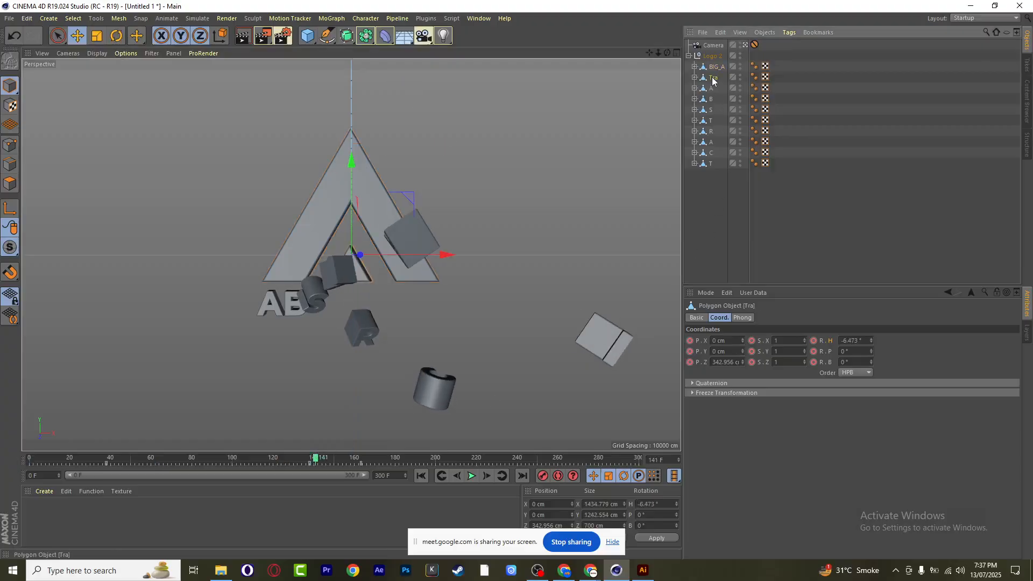
left_click_drag(318, 463, 311, 464)
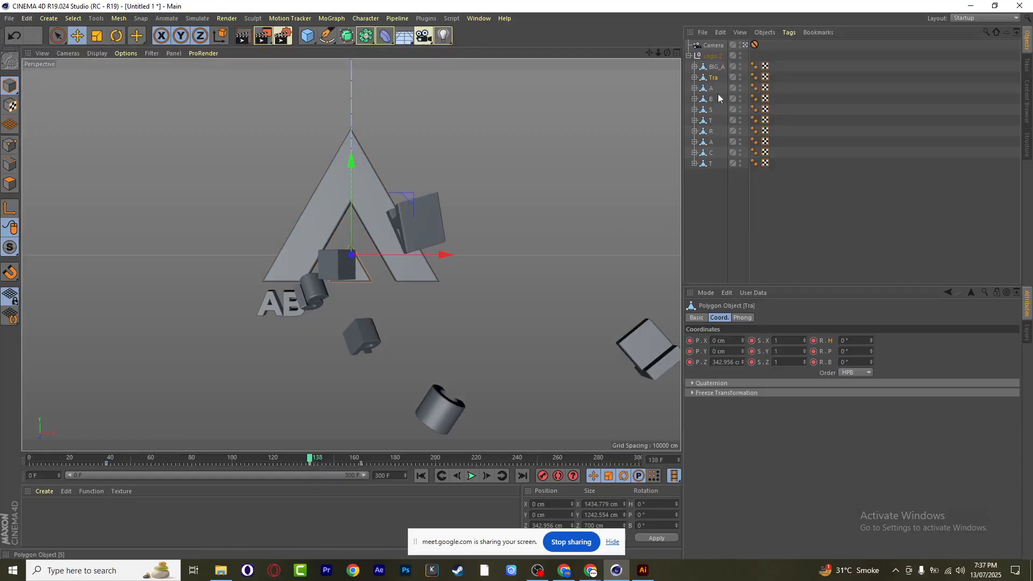
left_click(721, 67)
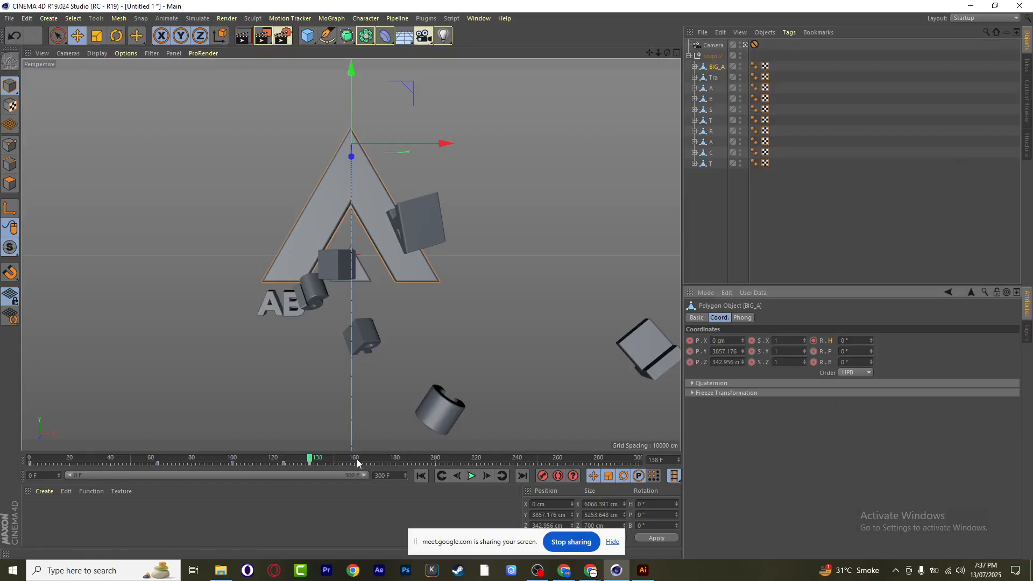
left_click(712, 78)
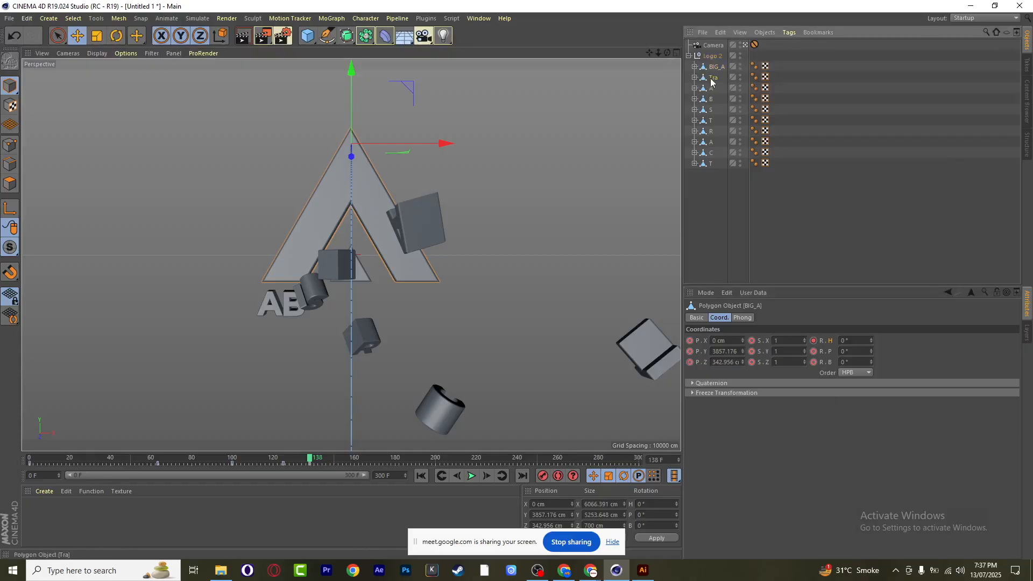
At frame 163, set BIG_A's heading rotation (R.H) to 360° and record a keyframe for it
left_click_drag(337, 463, 361, 475)
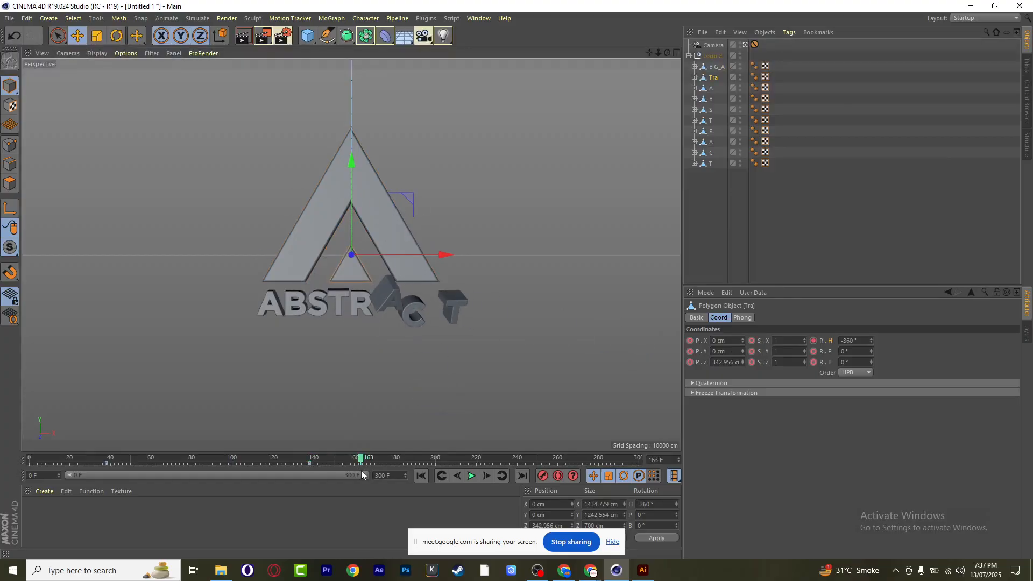
left_click(444, 477)
left_click(498, 477)
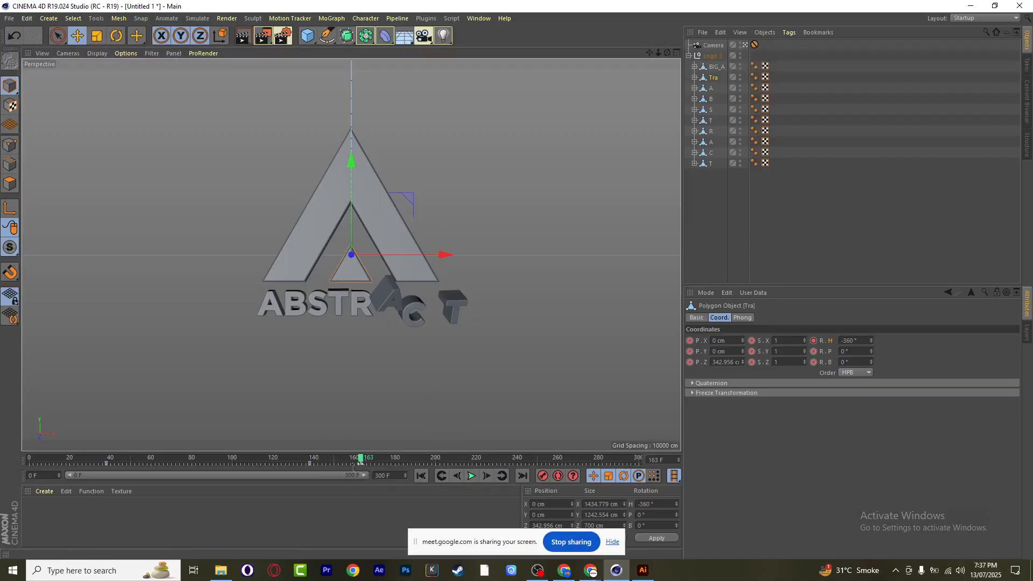
left_click(716, 67)
left_click(846, 341)
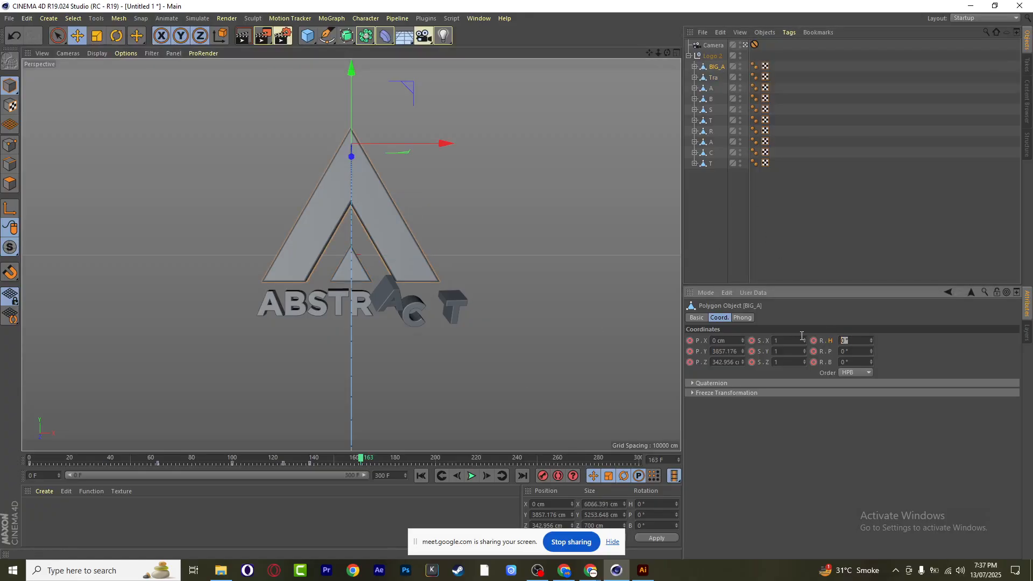
type("360")
key("Return")
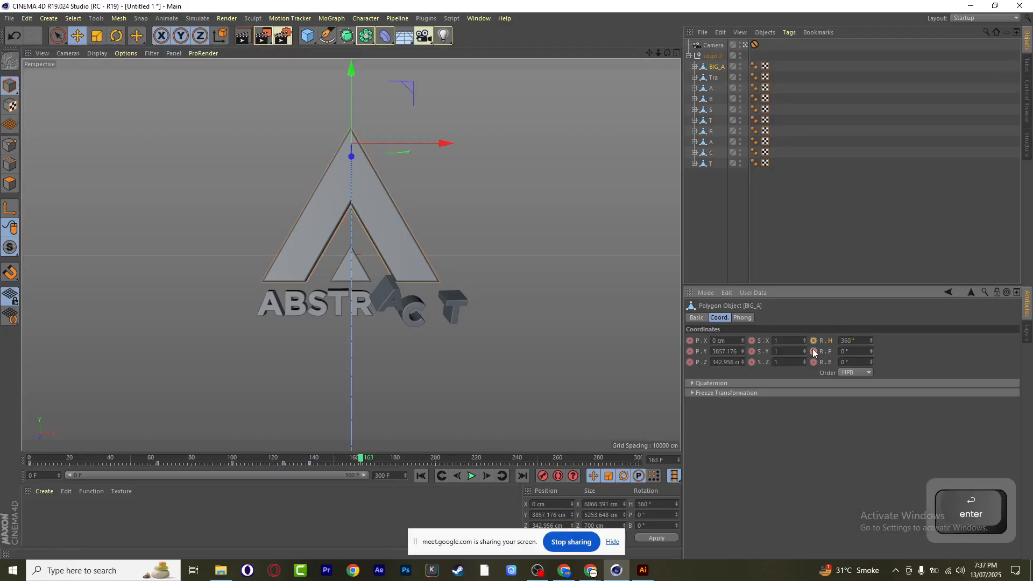
left_click(813, 341)
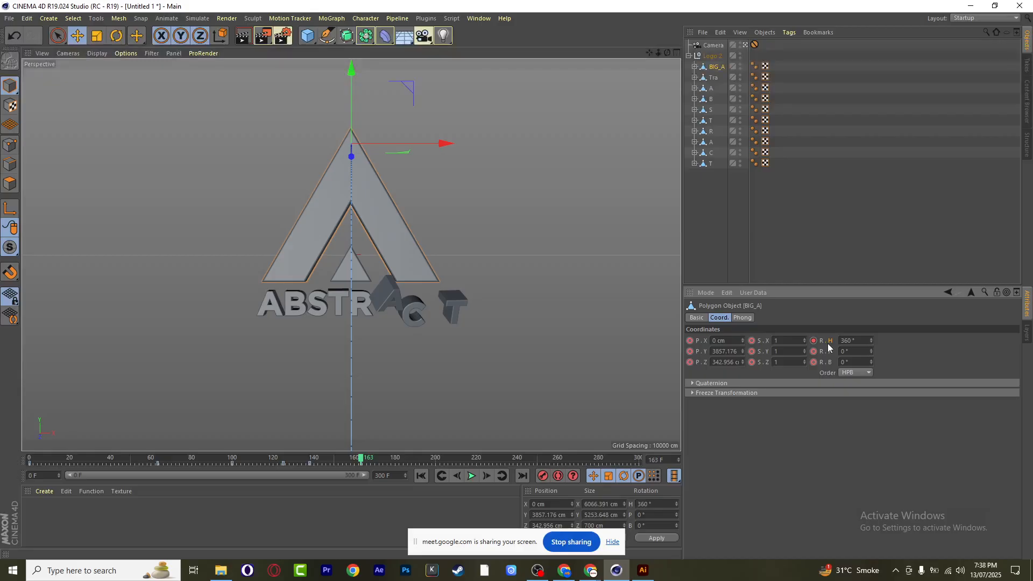
Play the animation from frame 0 with nothing selected to review the logo assembly, and stop it near the end
left_click(421, 475)
left_click(472, 476)
left_click(756, 204)
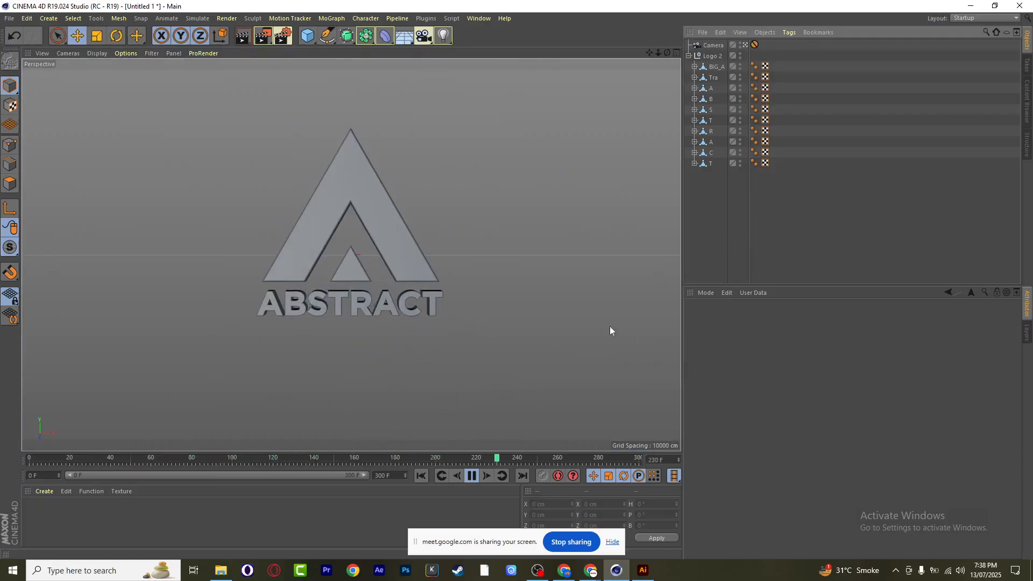
left_click(472, 476)
Save the project as Logo Animation in the Batch 11 Cinema 4d folder, and save it once more
key("ctrl")
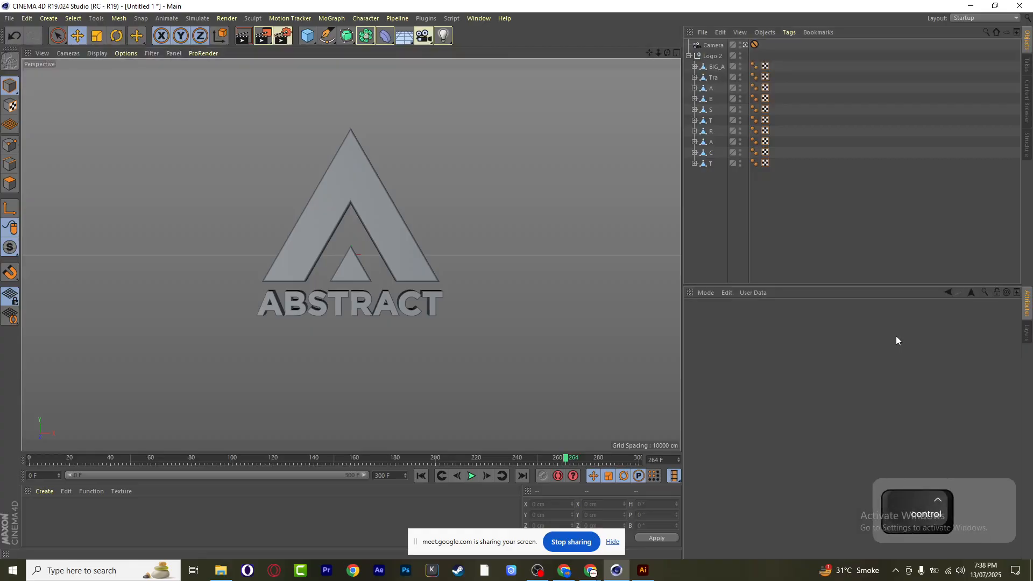
key("ctrl+s")
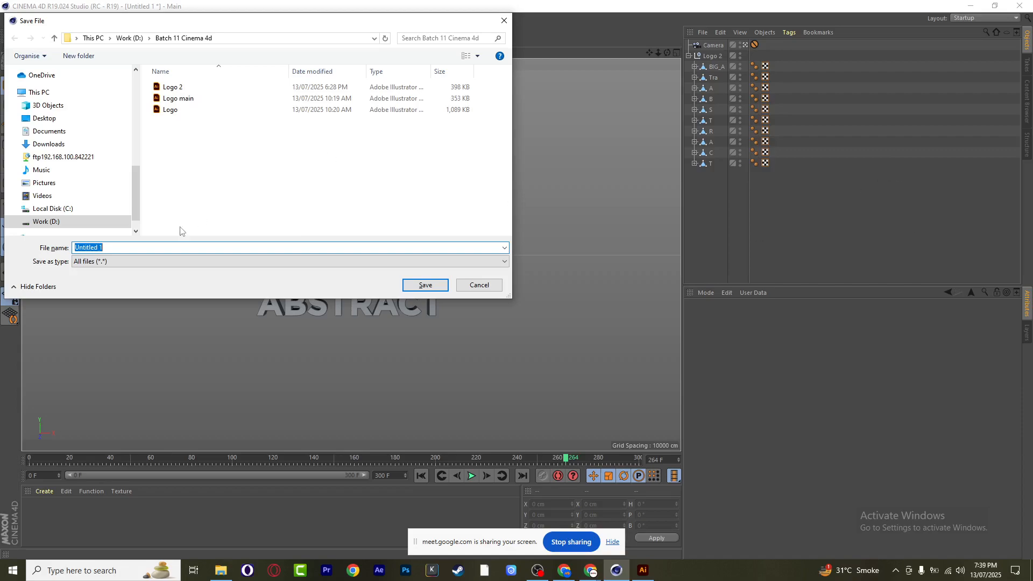
type("Logo ")
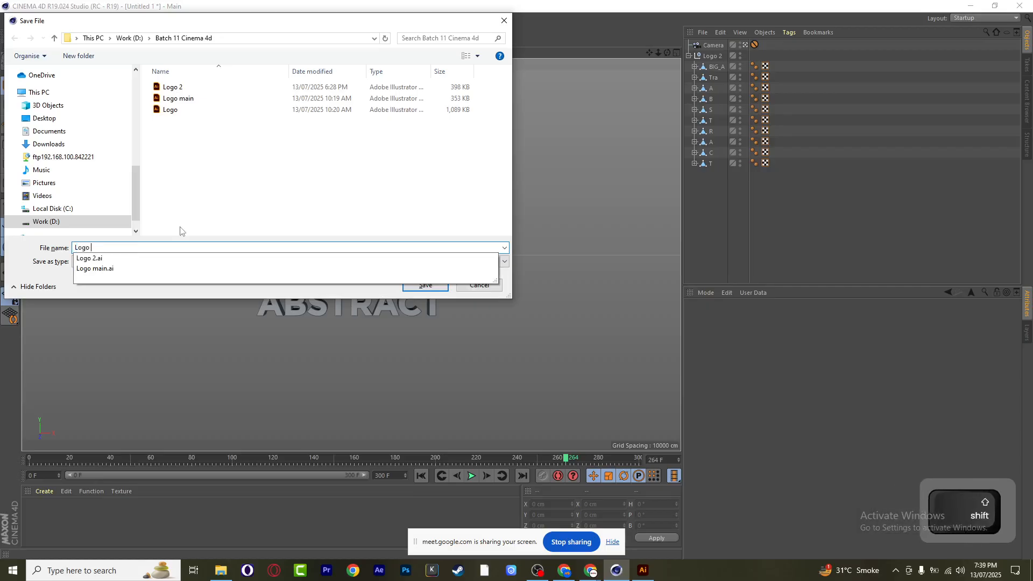
type("Animation")
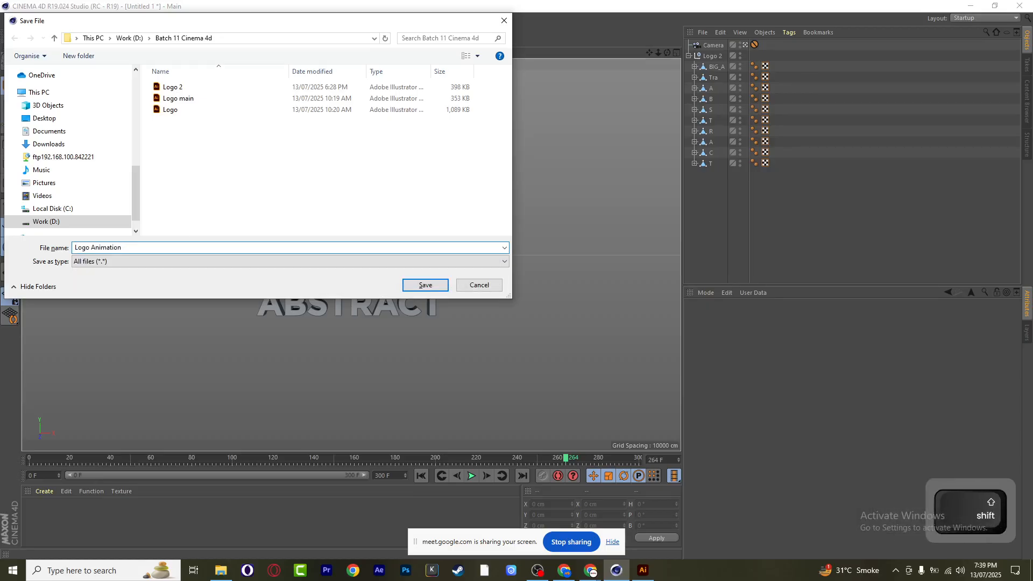
key("Return")
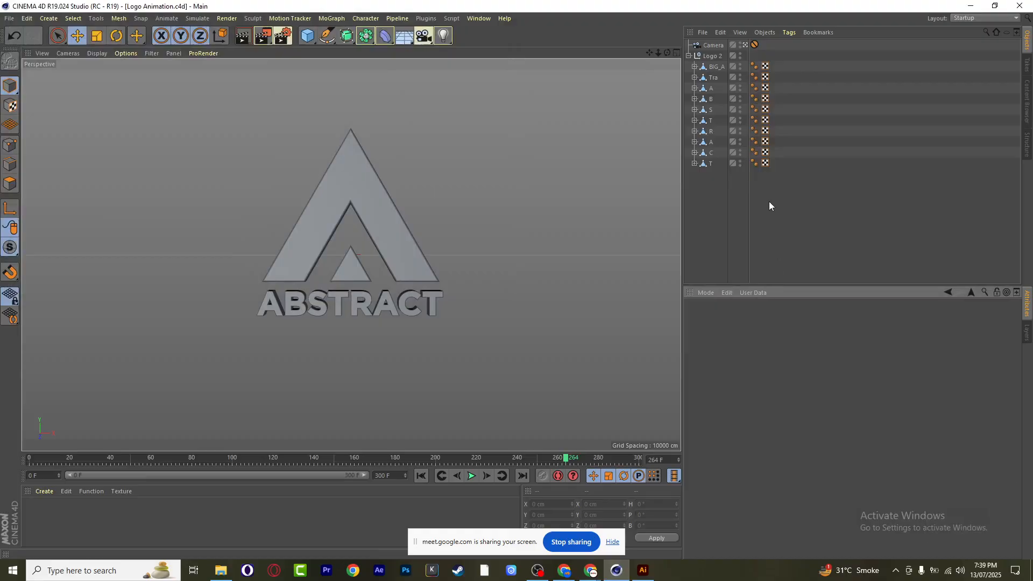
left_click(10, 20)
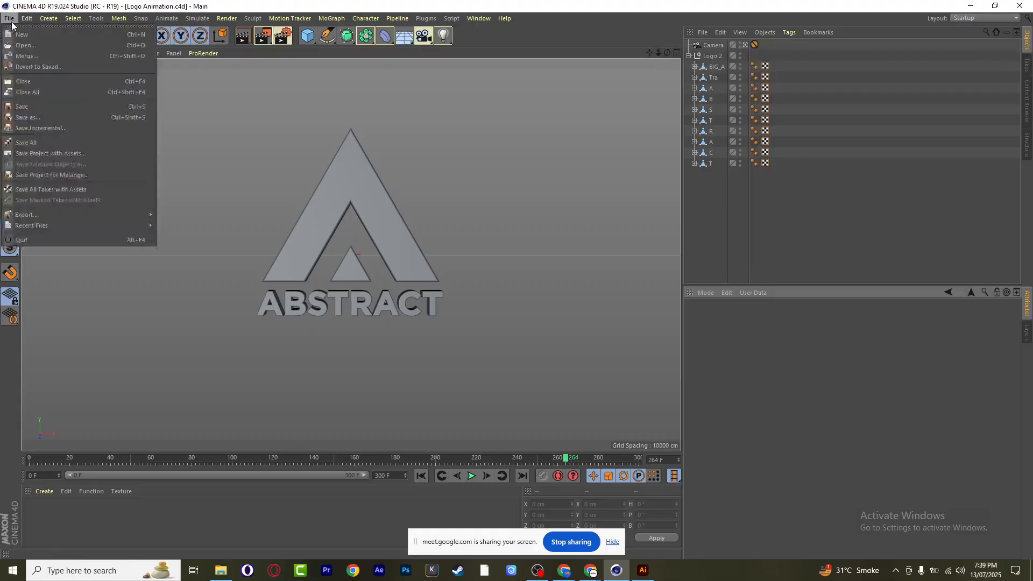
left_click(33, 108)
left_click(816, 184)
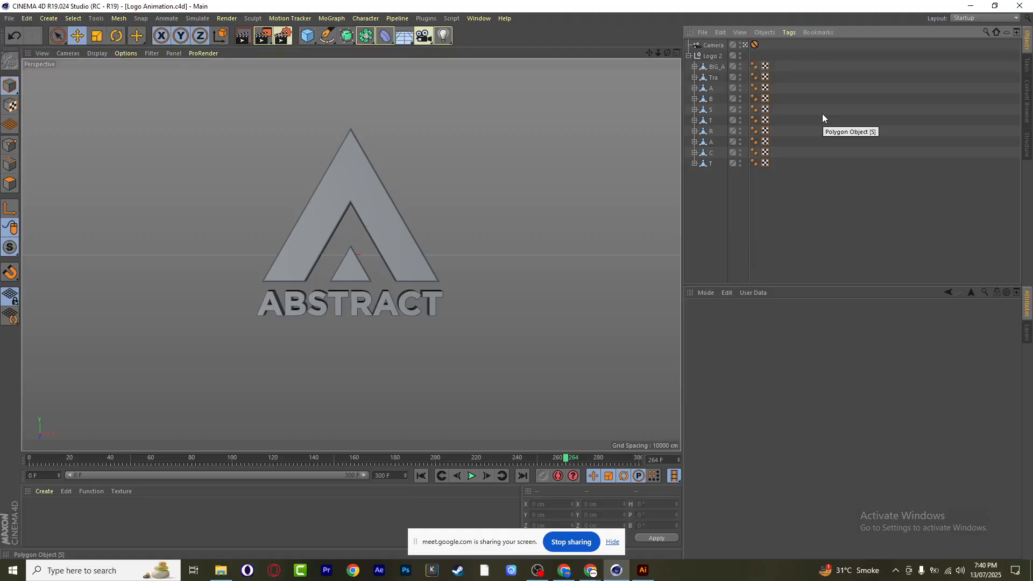
Switch to Chrome and open the Classwork page of Batch 11- 2d and 3d Animation in Google Classroom in a new tab
left_click(591, 571)
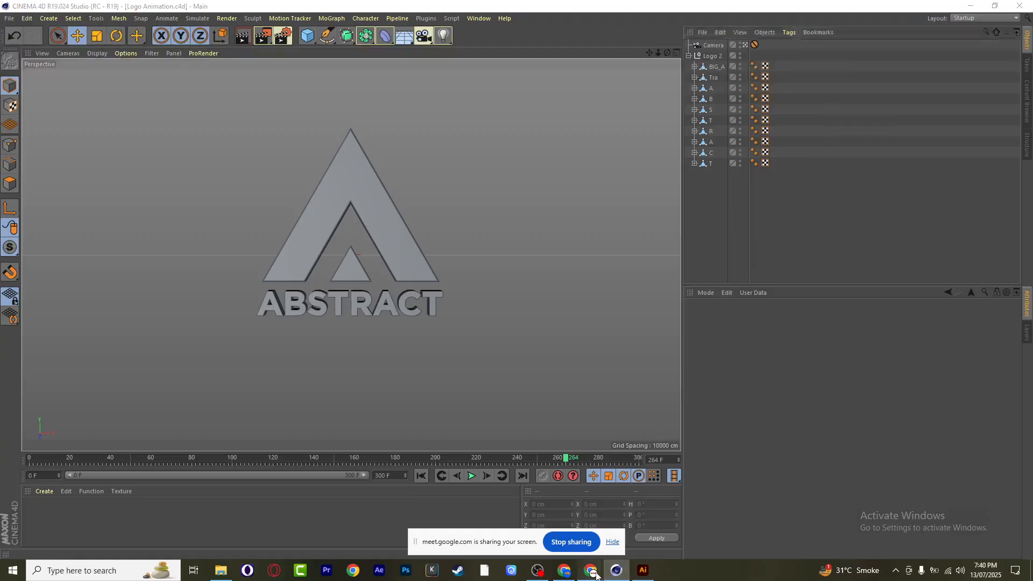
left_click(556, 535)
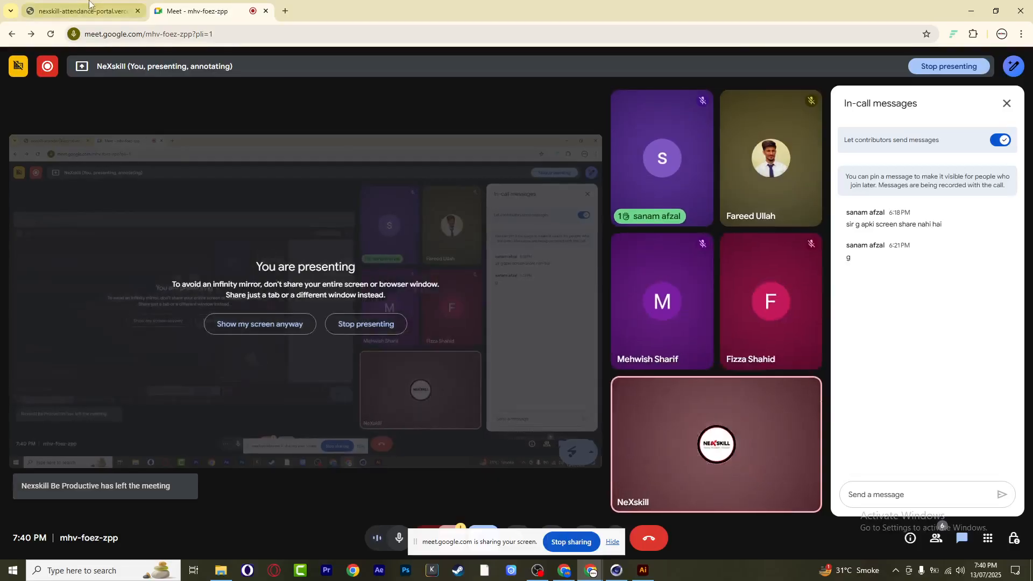
left_click(86, 10)
left_click(285, 11)
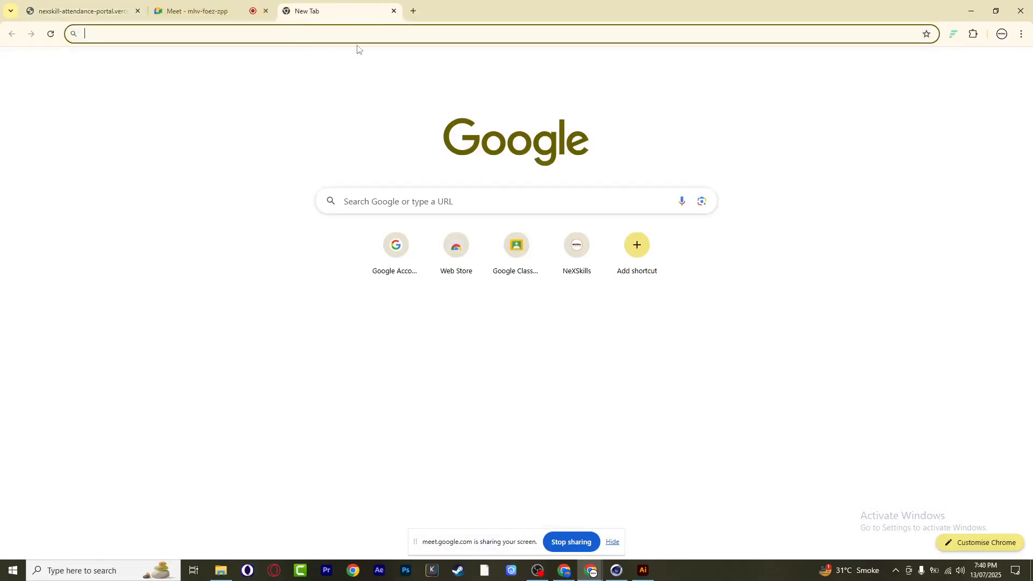
left_click(528, 246)
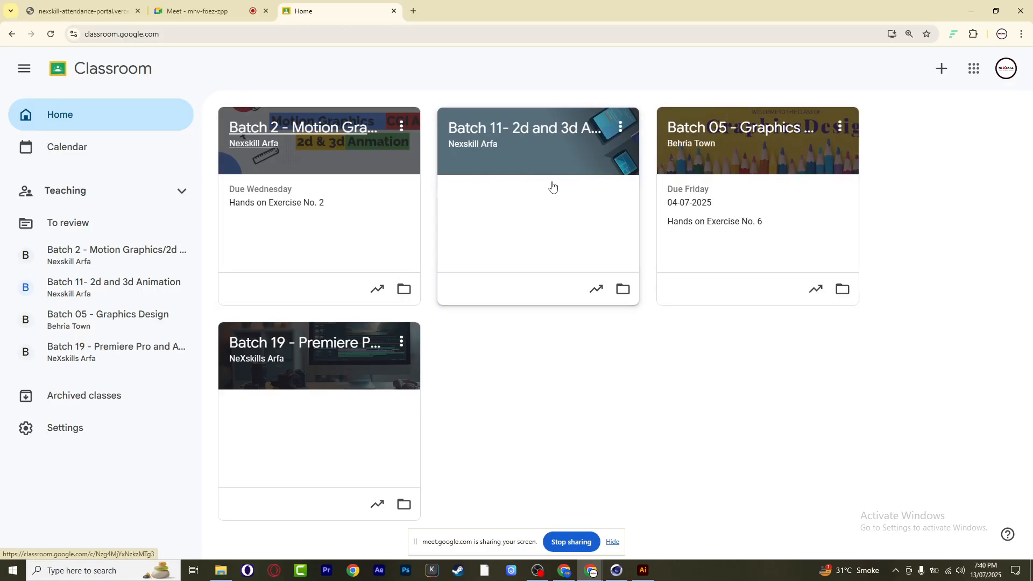
left_click(549, 139)
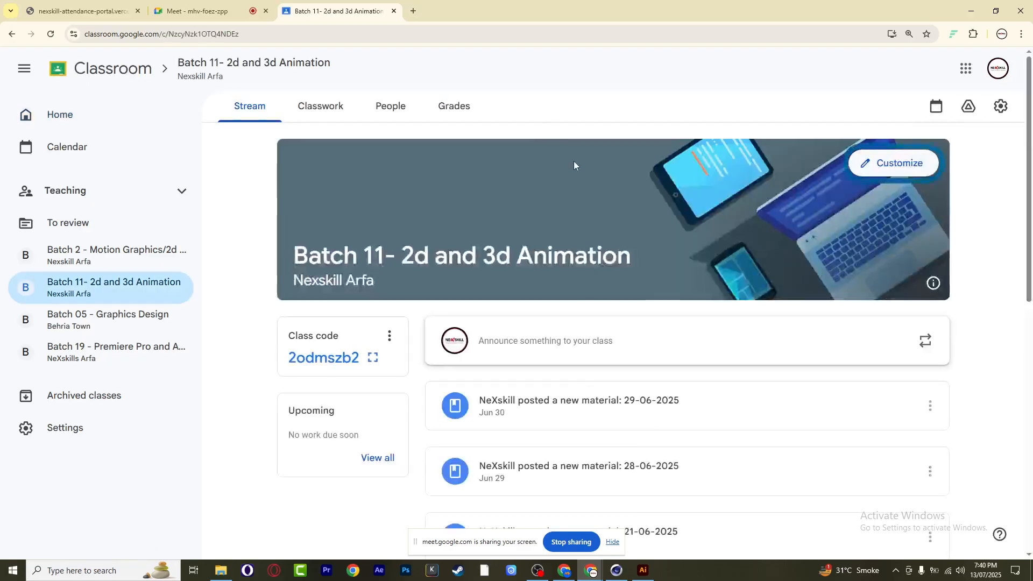
left_click(323, 106)
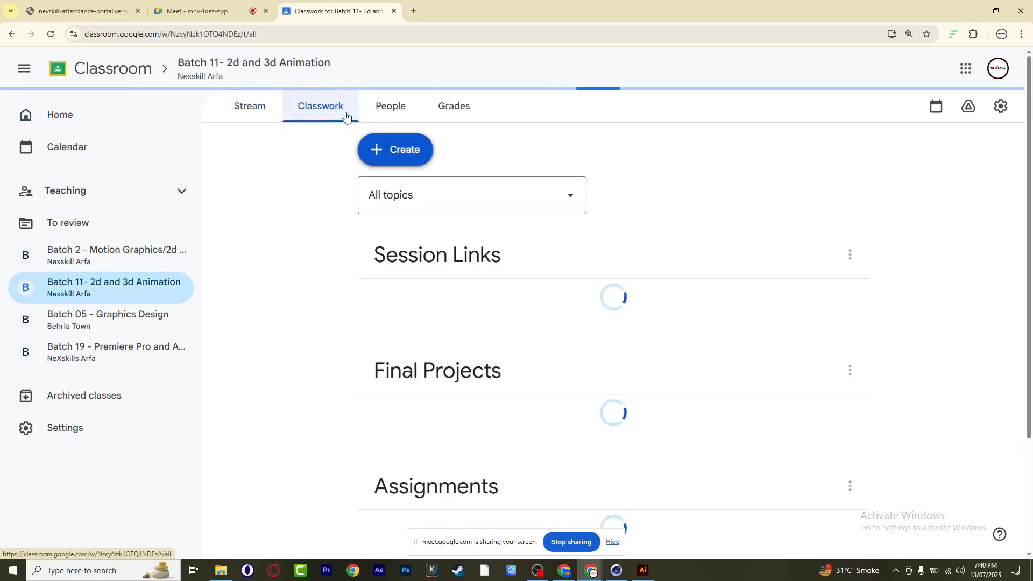
Look through the Session Links topic and expand the 29-06-2025 entry
scroll(532, 254, "down", 2)
scroll(471, 244, "down", 1)
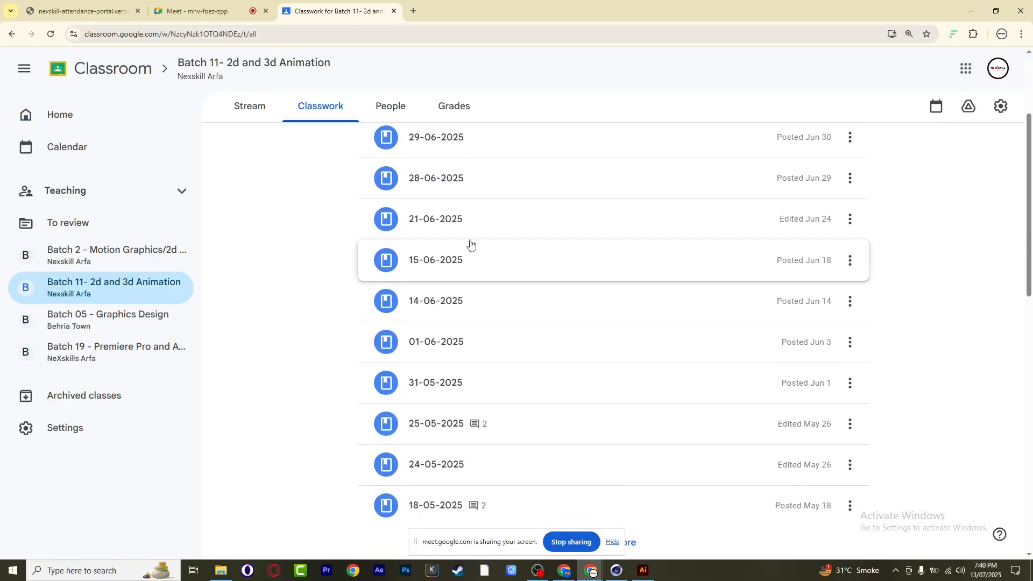
scroll(470, 243, "up", 3)
left_click(466, 299)
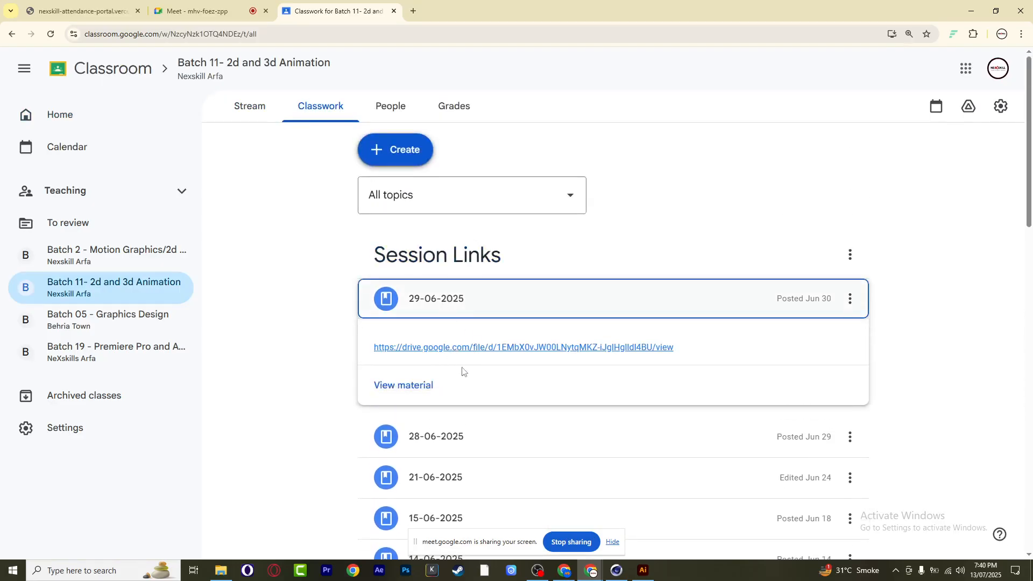
Show the remaining session links and look over the Final Projects, Assignments and Help Materials topics
scroll(462, 372, "down", 10)
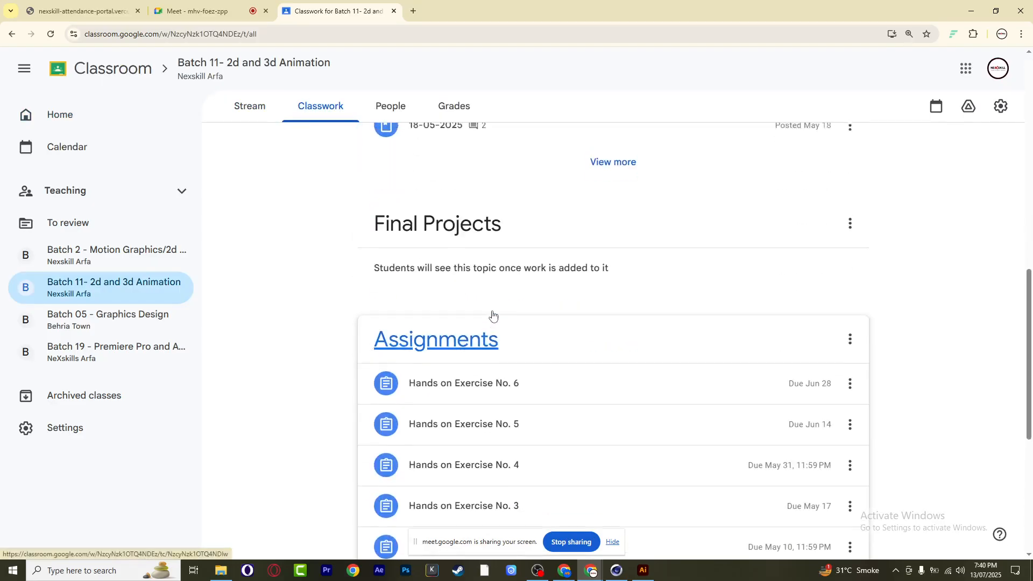
scroll(493, 315, "up", 2)
left_click(595, 263)
scroll(586, 270, "down", 4)
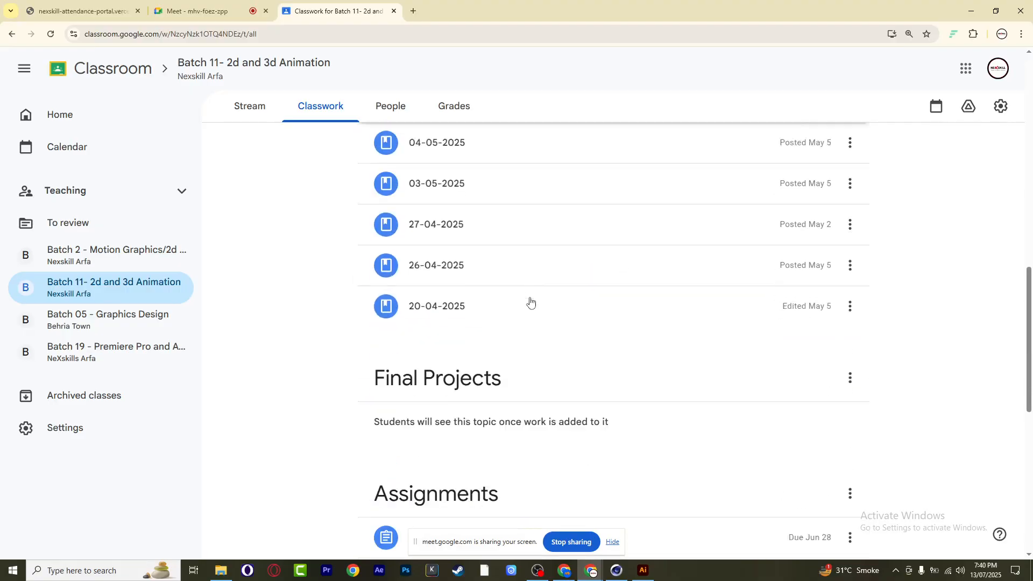
scroll(530, 301, "down", 5)
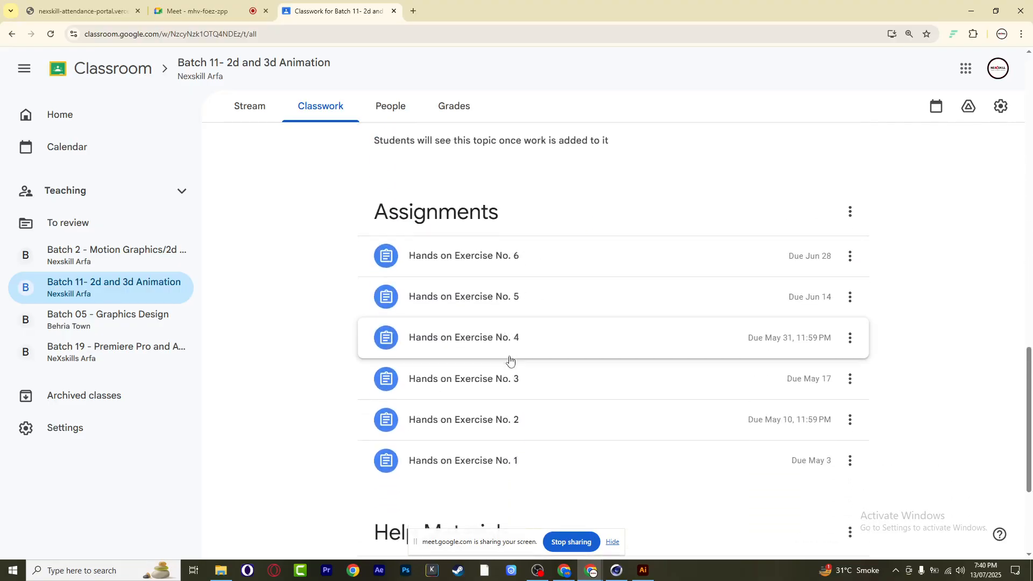
scroll(511, 360, "down", 2)
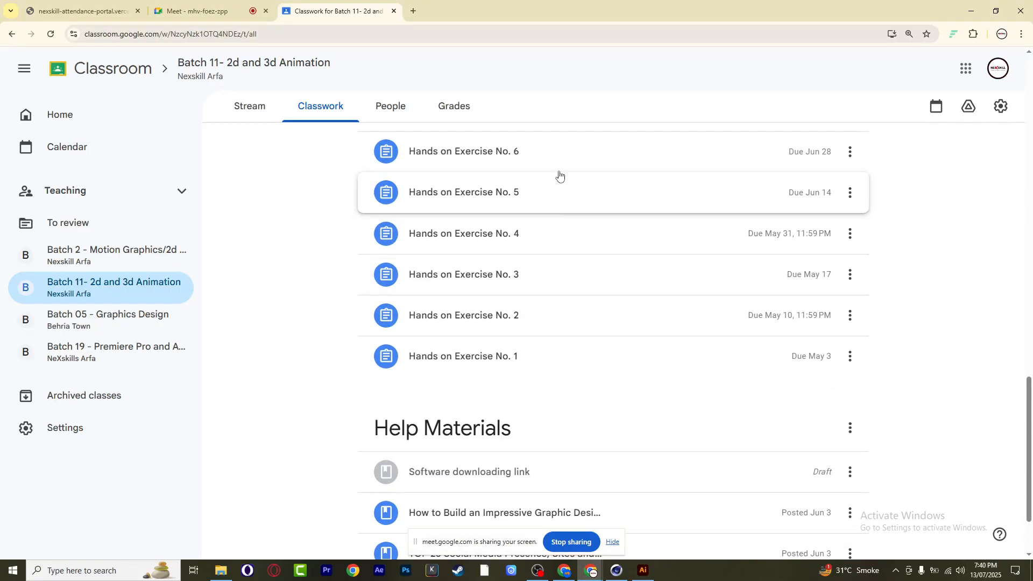
scroll(556, 284, "down", 2)
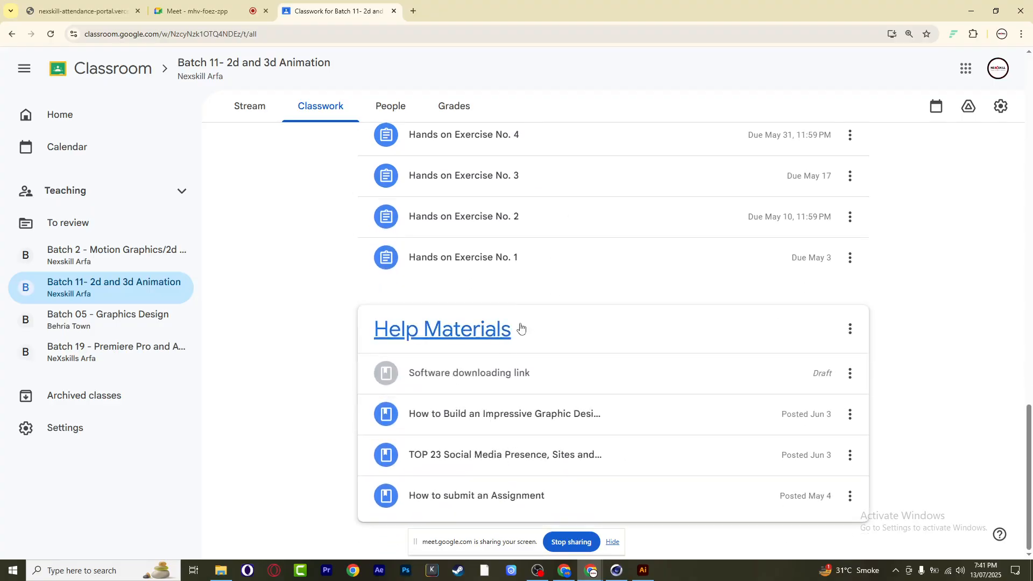
Go back over the assignments and session links, and expand How to submit an Assignment under Help Materials
scroll(611, 418, "up", 5)
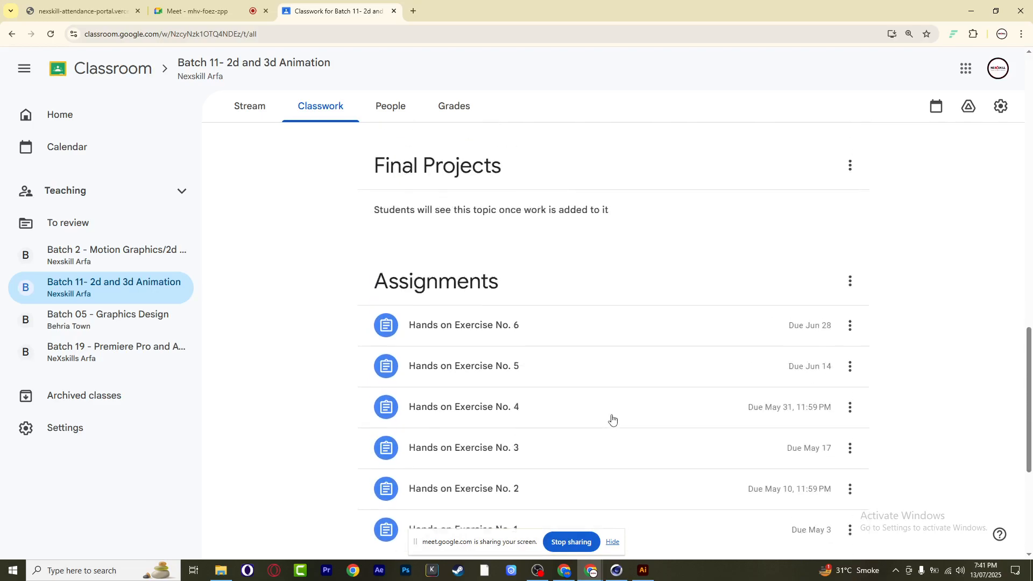
scroll(612, 419, "up", 12)
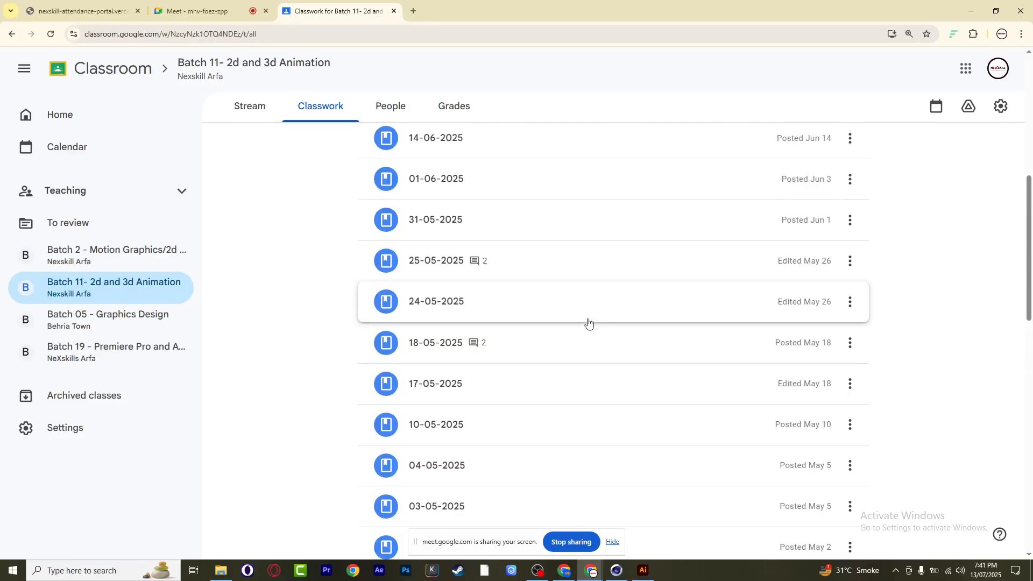
scroll(589, 322, "down", 18)
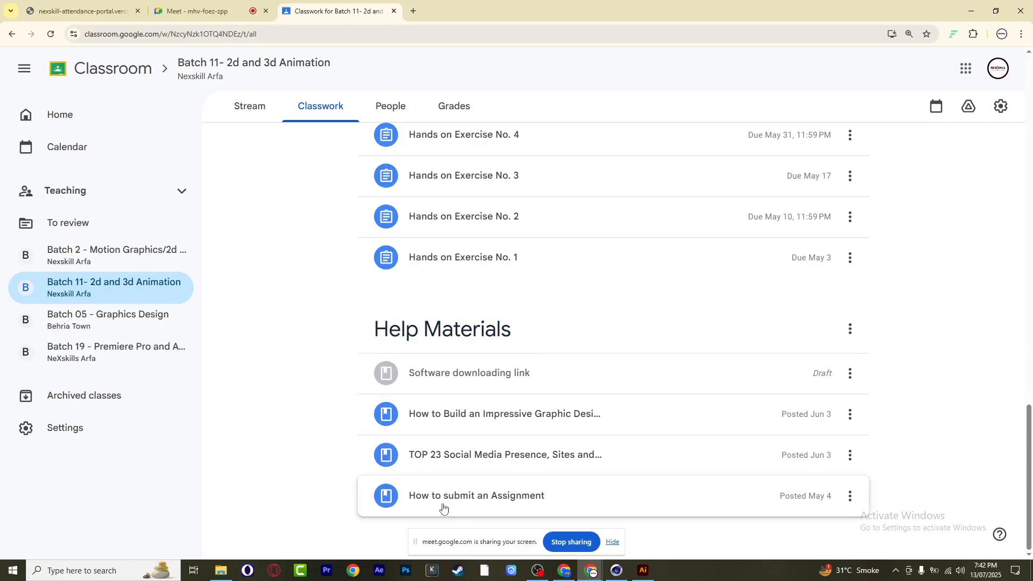
left_click(472, 497)
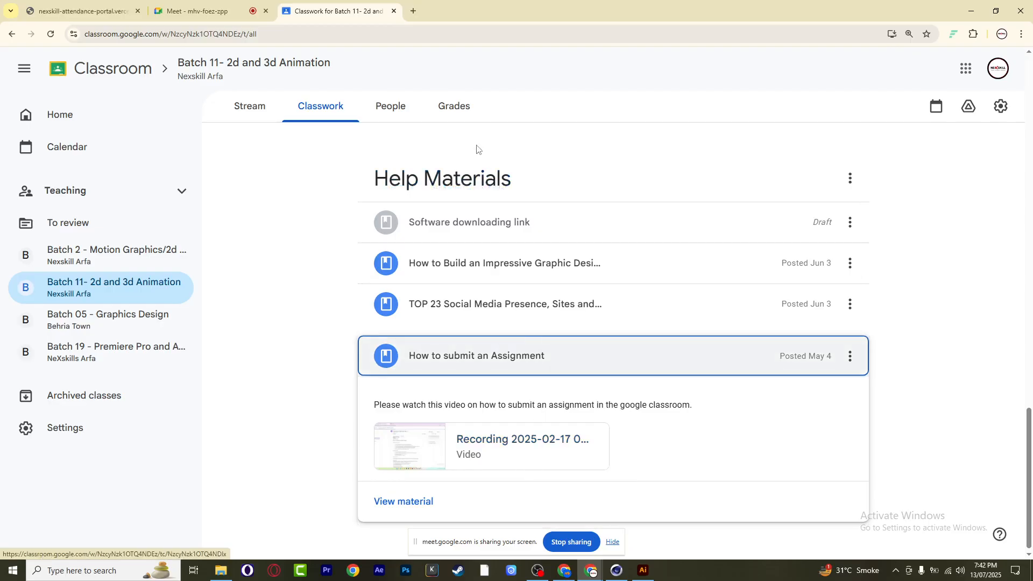
Go back up to the Session Links topic and close the Google Classroom tab
scroll(564, 225, "up", 20)
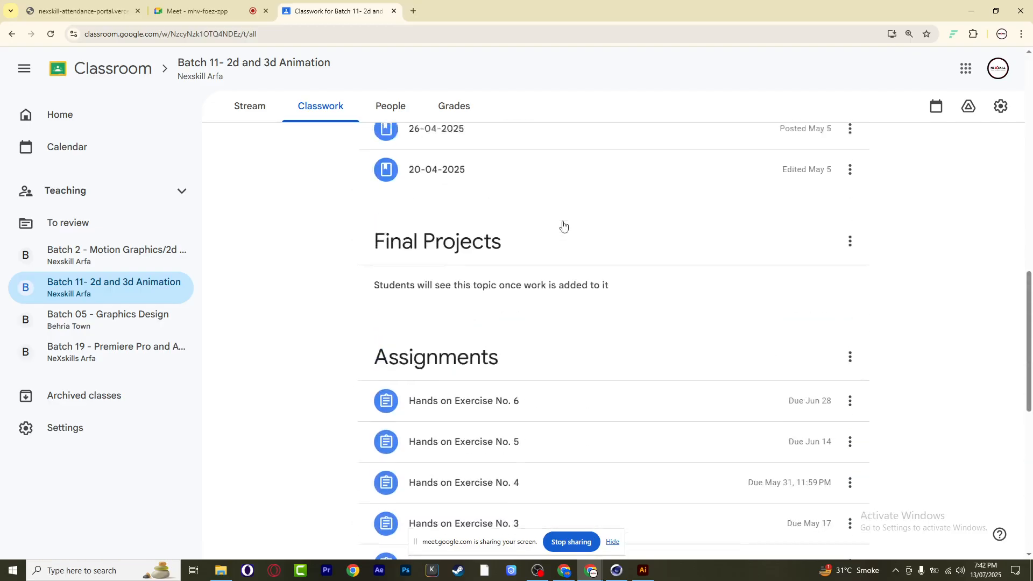
scroll(564, 225, "up", 5)
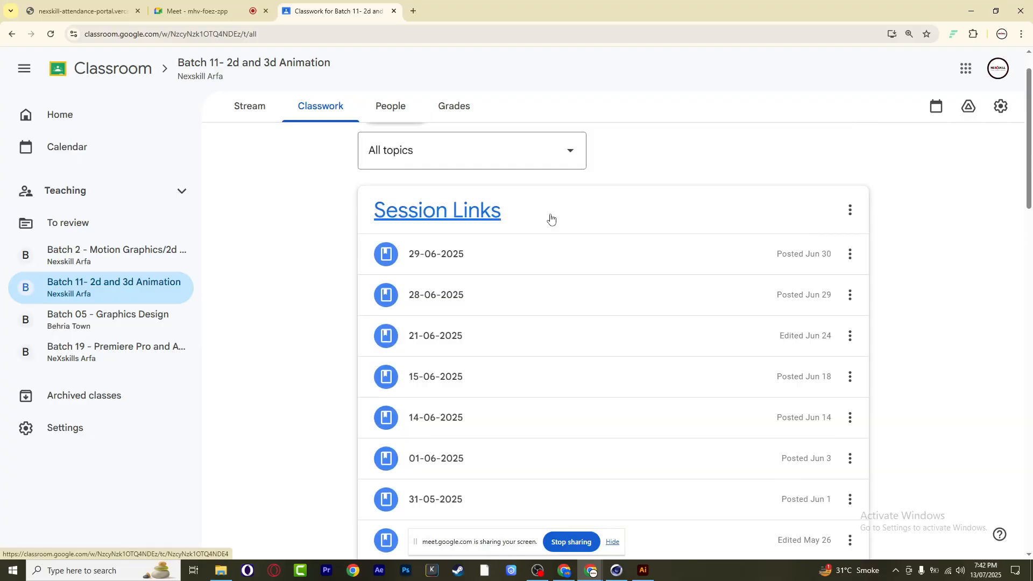
left_click(394, 11)
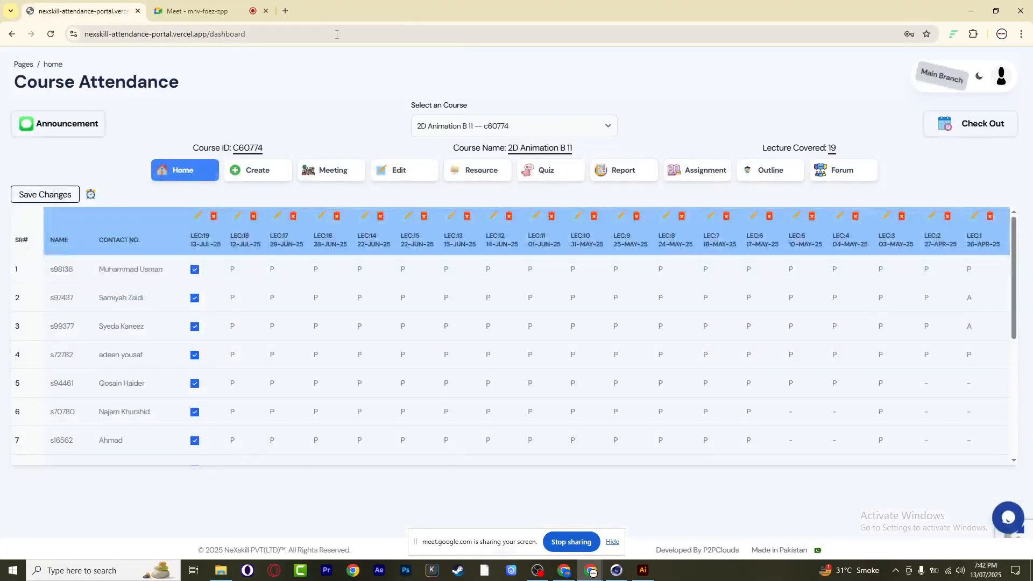
Switch to the other Chrome window and open YouTube in its Google tab
left_click(565, 570)
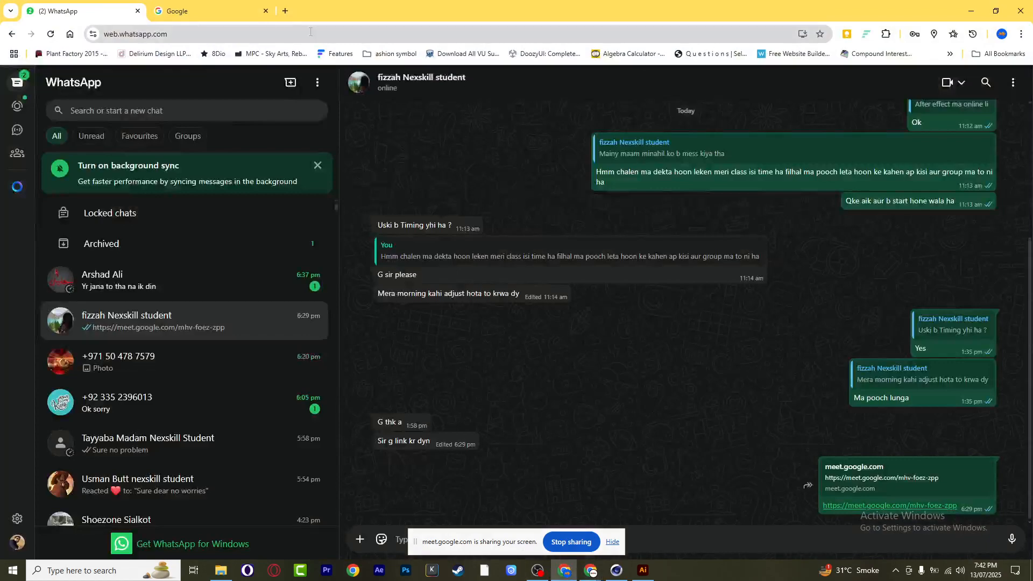
left_click(195, 9)
left_click(202, 31)
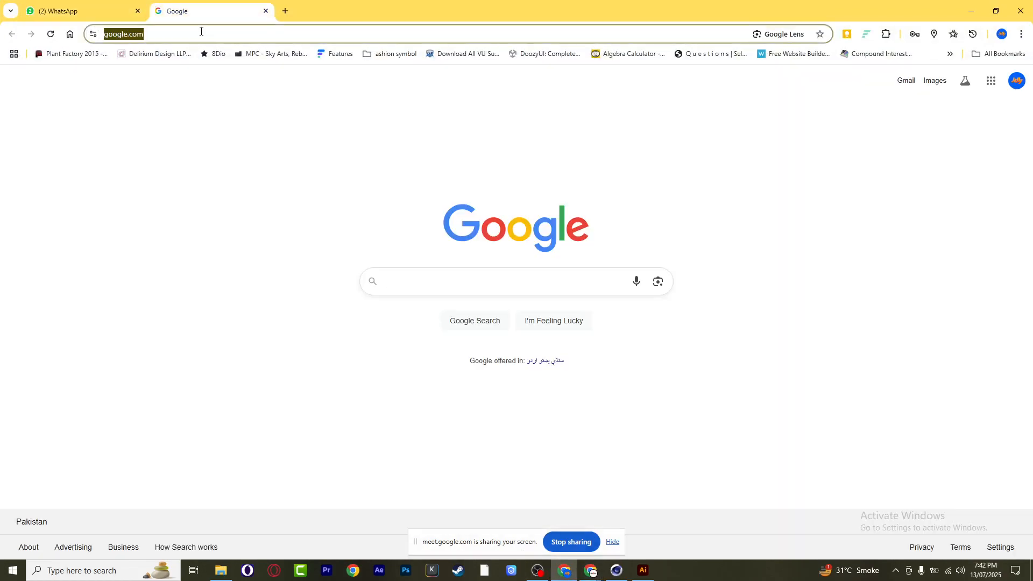
type("youtube")
key("Return")
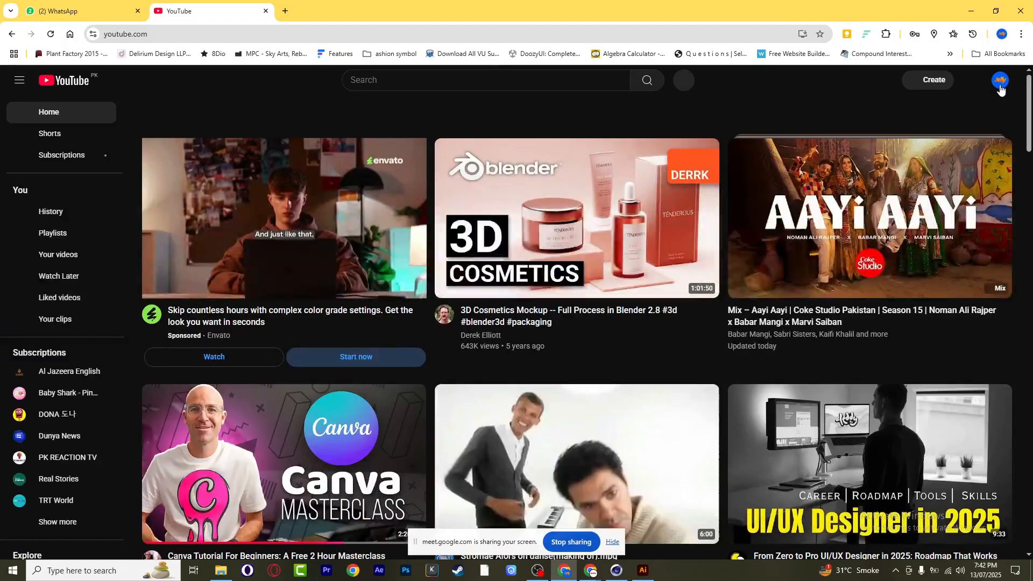
Open the signed-in account's JellyProductions channel page and pause the Demo Reel video
left_click(999, 80)
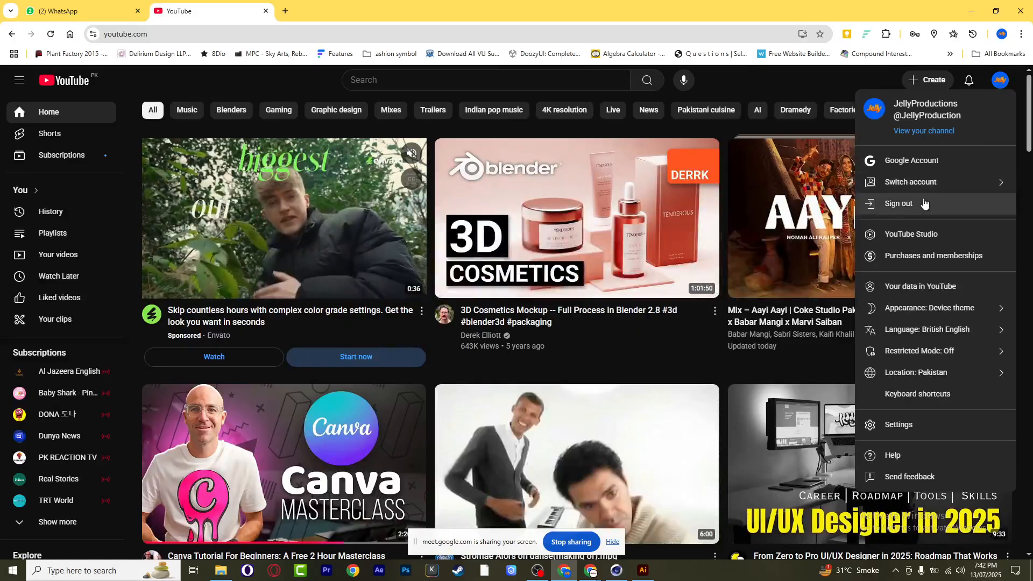
left_click(931, 130)
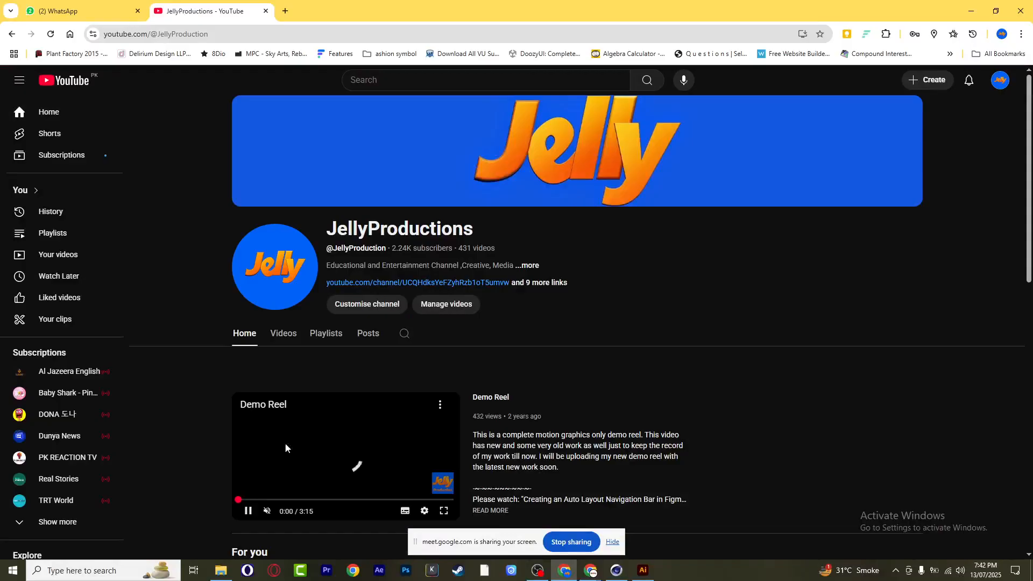
left_click(248, 511)
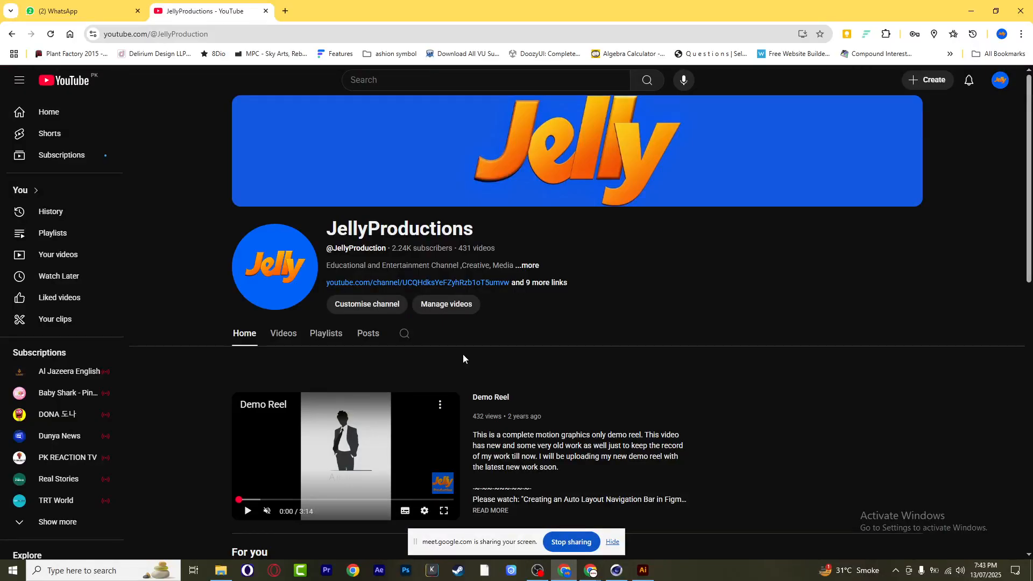
Look through the For you, Videos, Created playlists and Popular videos sections of the channel's home page
scroll(466, 366, "down", 6)
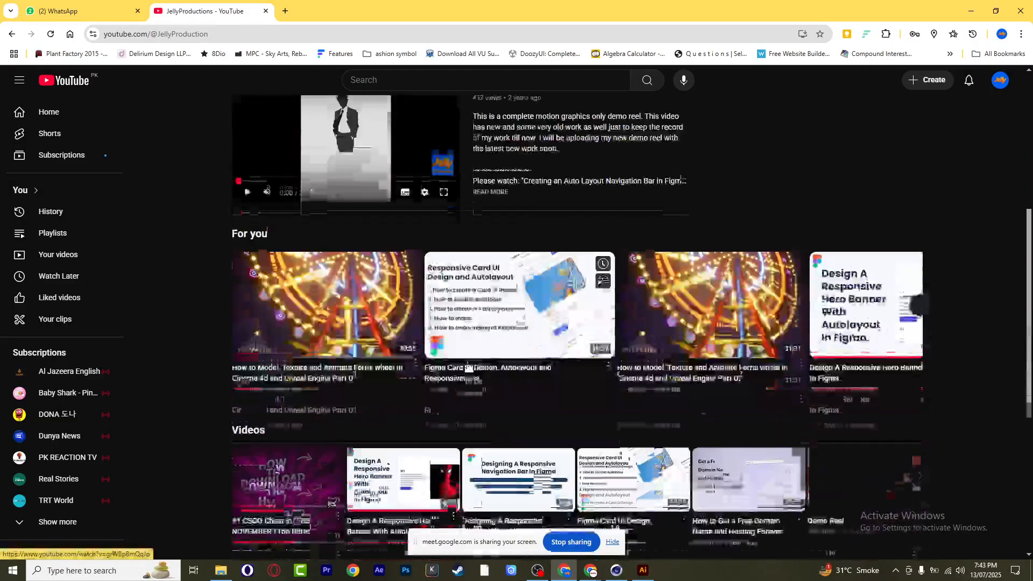
scroll(446, 364, "up", 3)
scroll(441, 363, "down", 5)
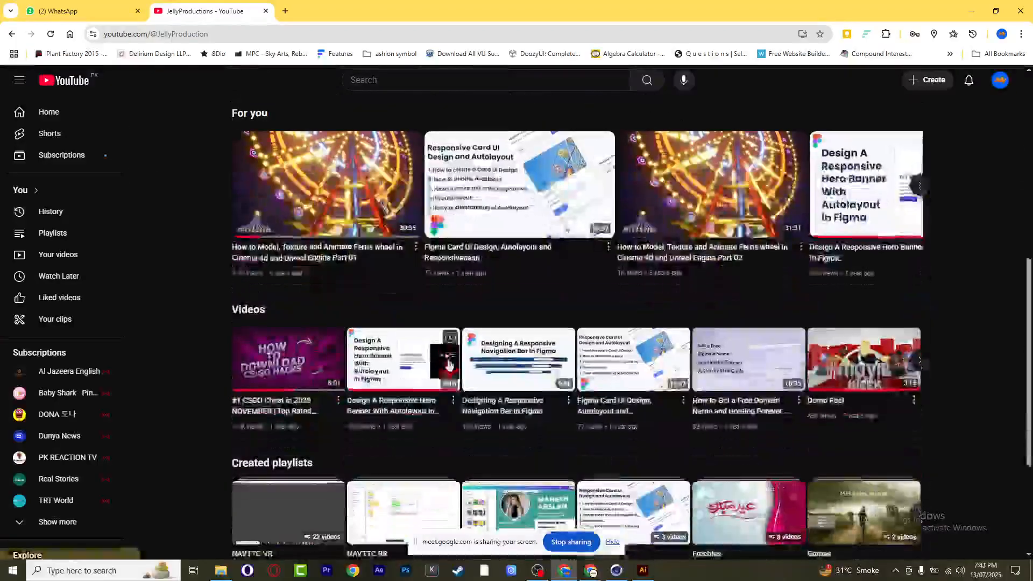
scroll(446, 364, "down", 3)
scroll(450, 365, "down", 1)
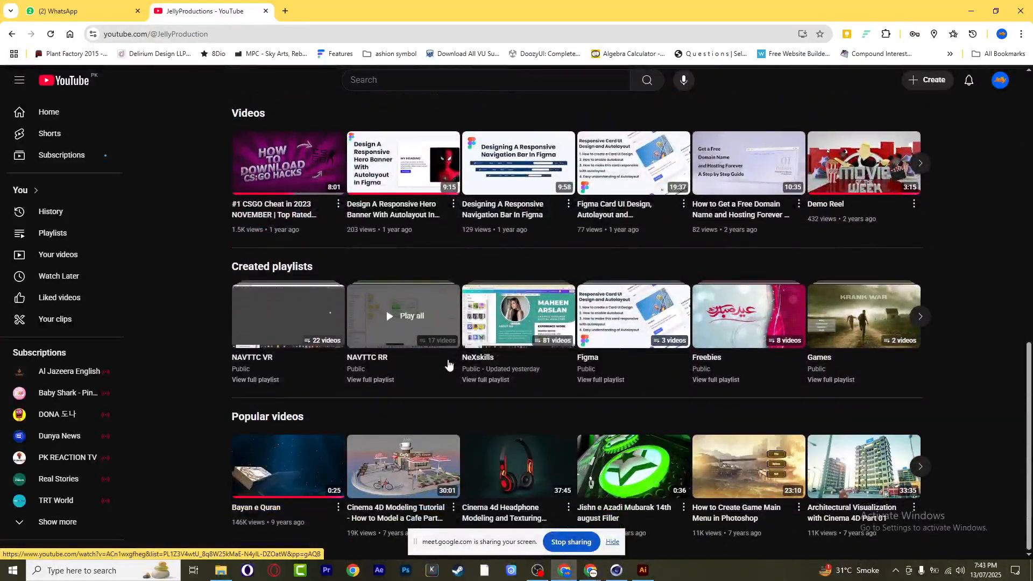
scroll(450, 364, "up", 2)
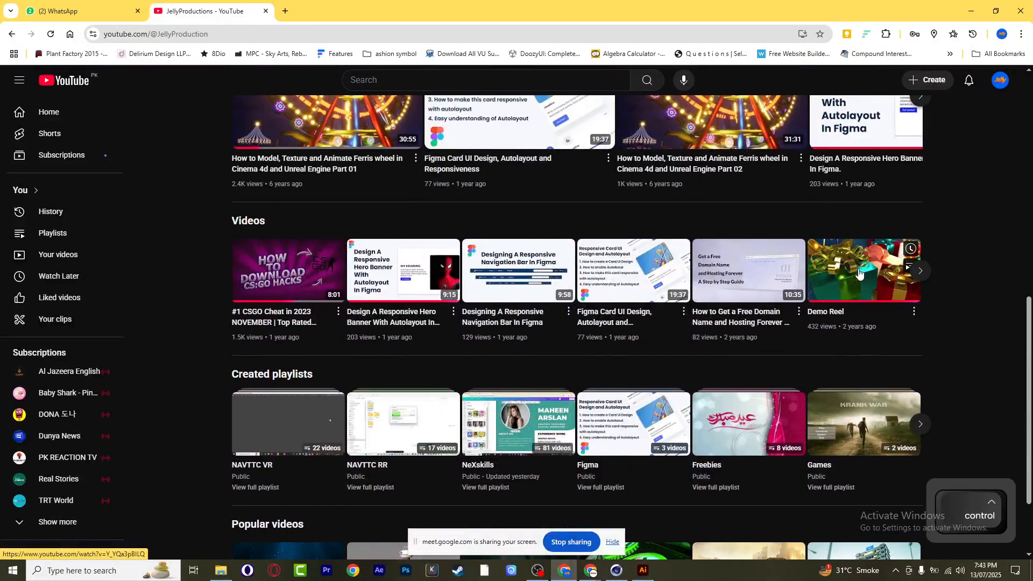
left_click(862, 295, "ctrl")
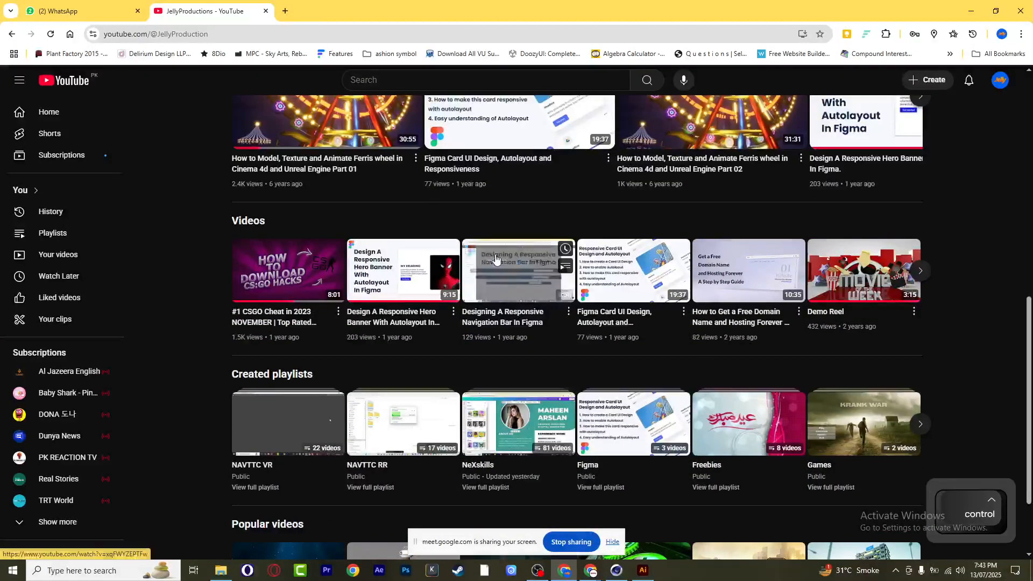
scroll(495, 257, "down", 2)
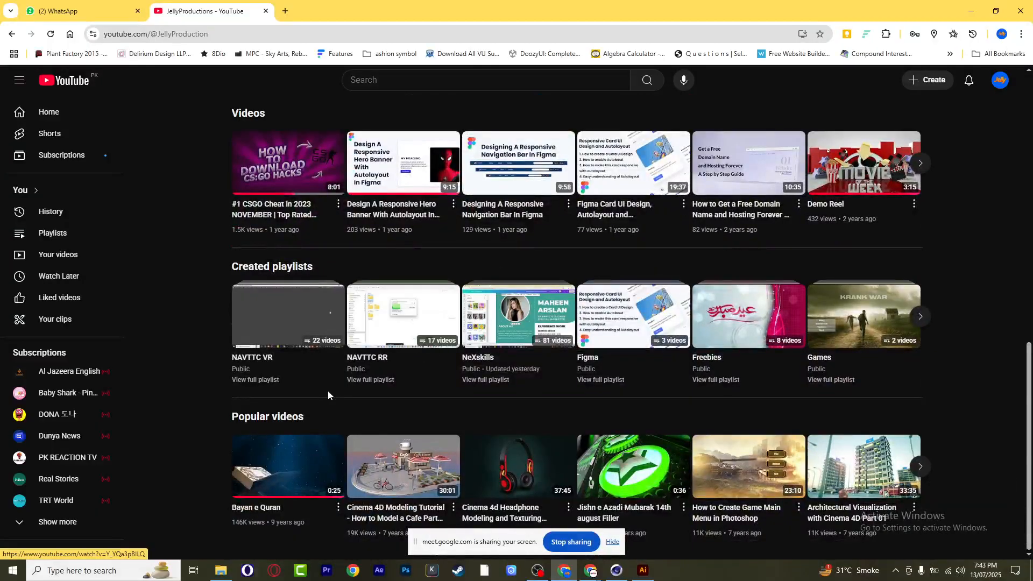
scroll(328, 391, "up", 10)
scroll(323, 364, "up", 2)
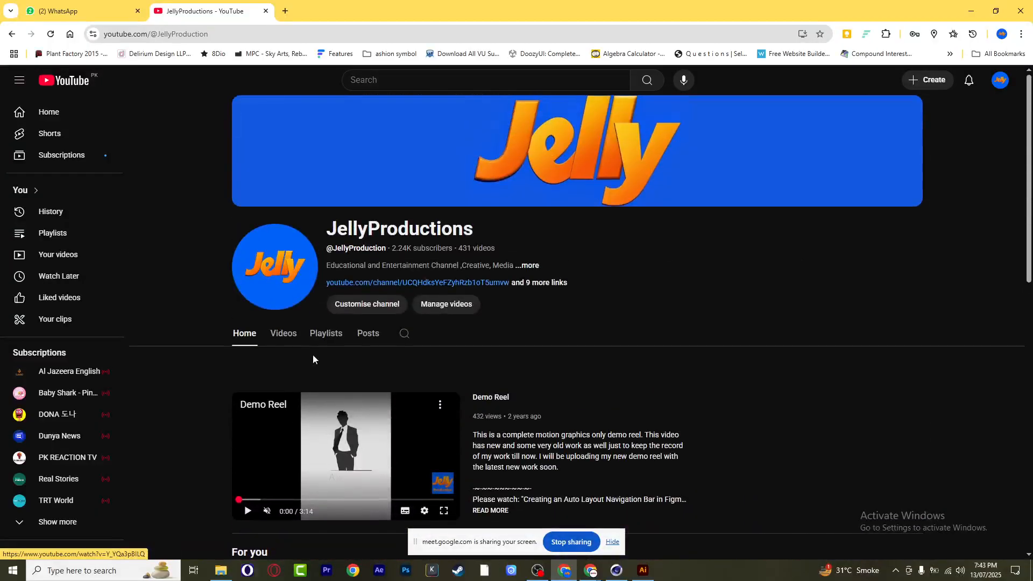
Open the channel's full Videos list and look through the logo, holiday and TV show intro animations
left_click(292, 335)
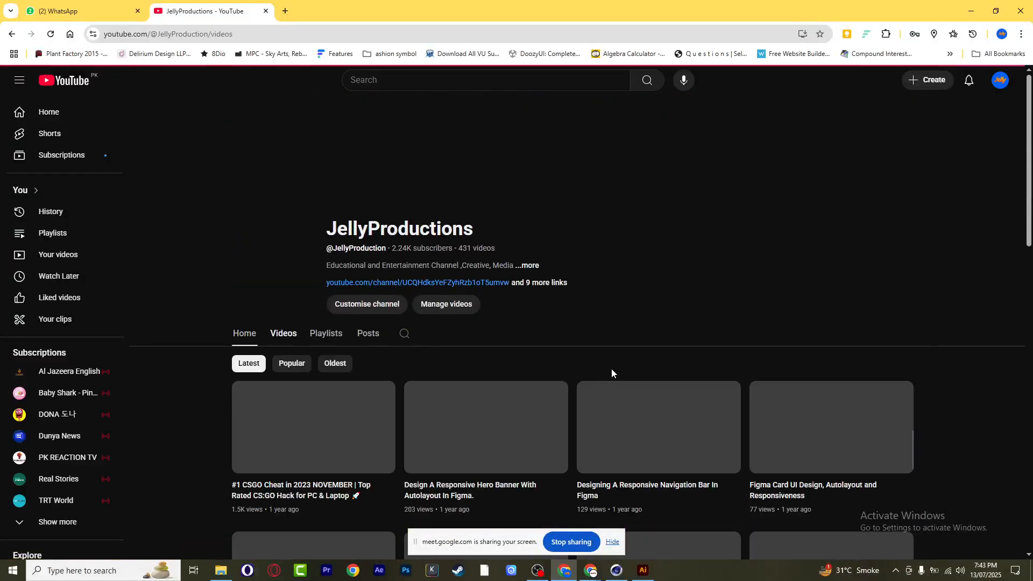
scroll(612, 369, "down", 7)
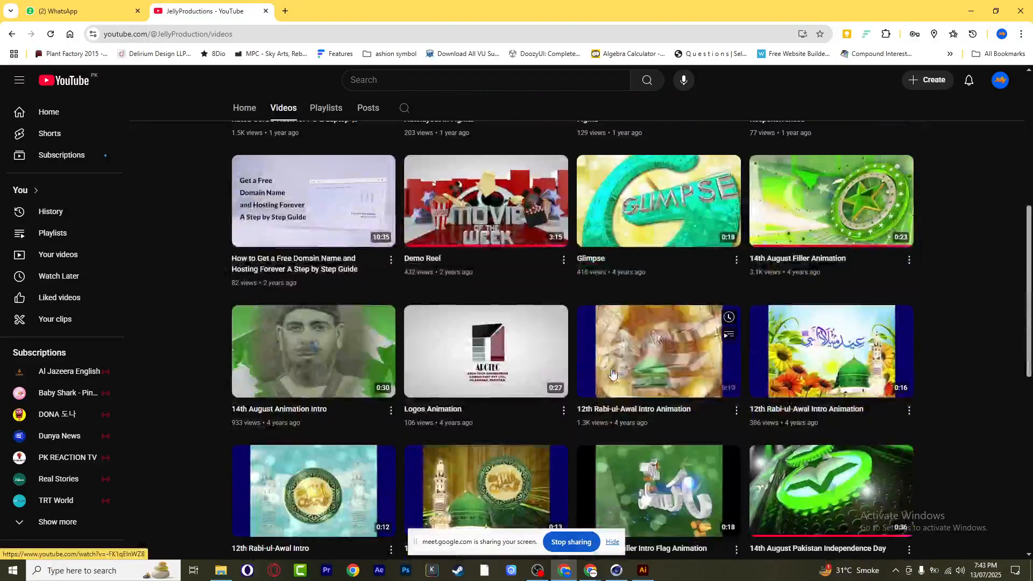
scroll(611, 373, "down", 3)
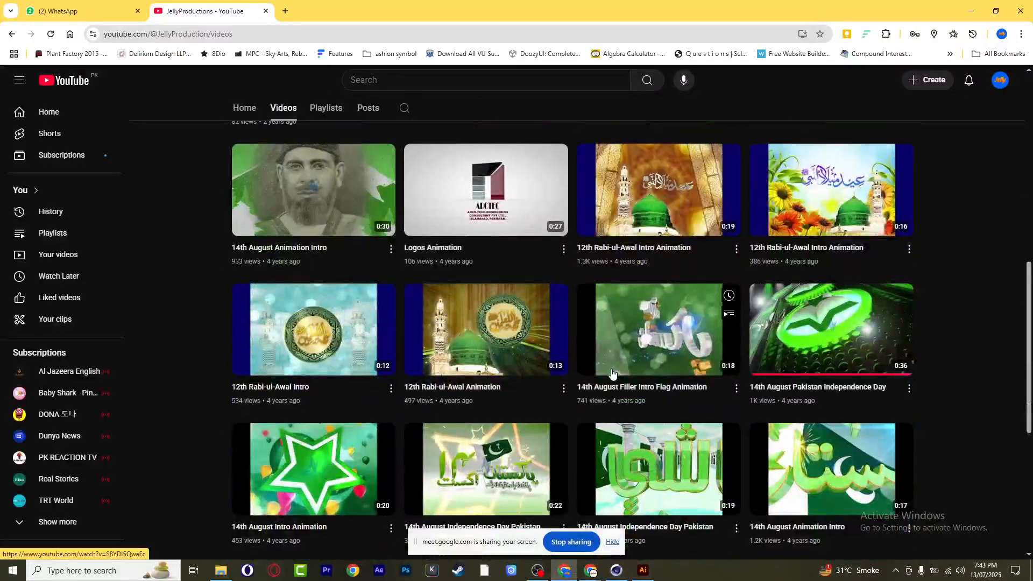
scroll(612, 373, "down", 6)
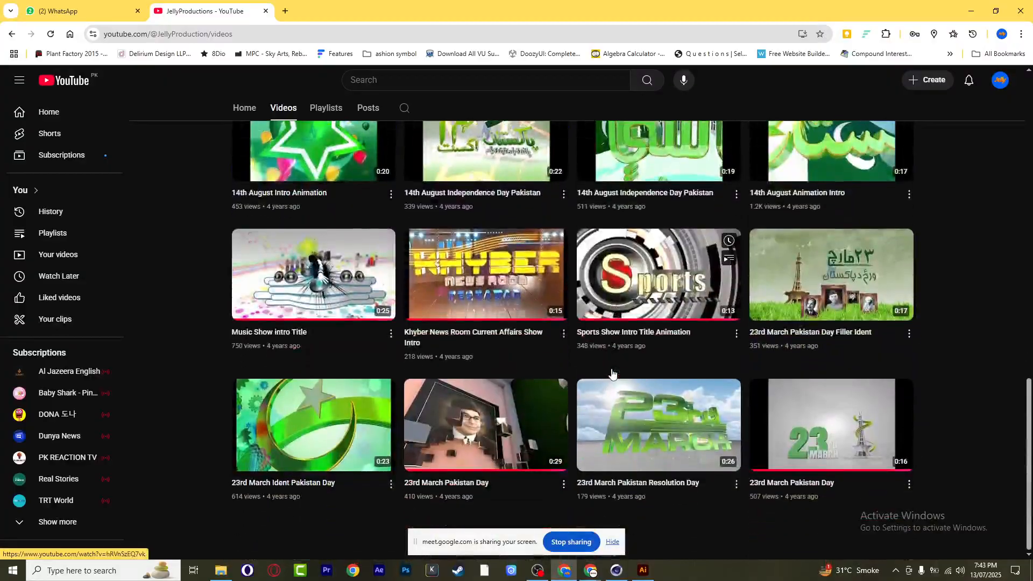
scroll(513, 429, "down", 4)
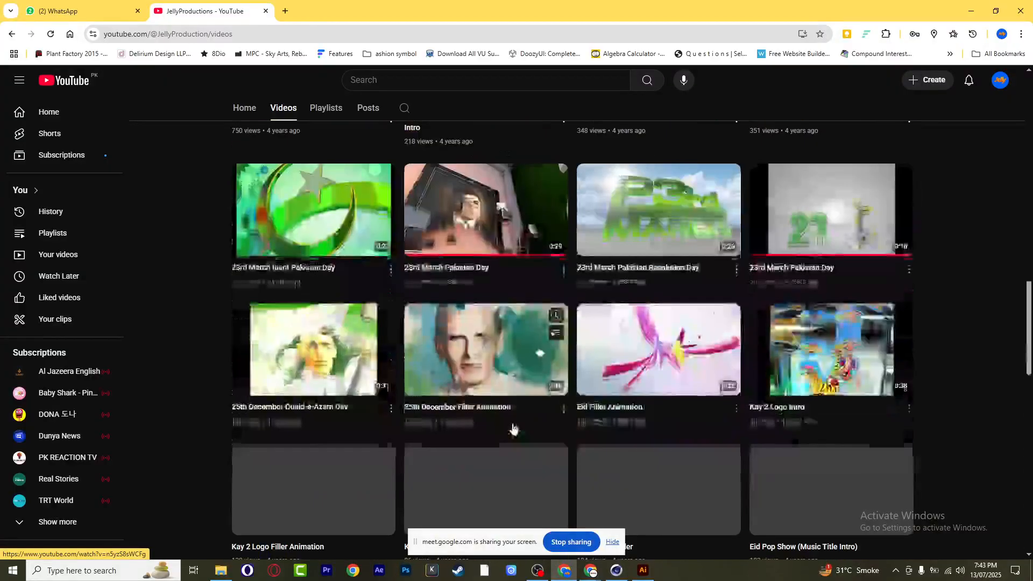
scroll(513, 429, "down", 10)
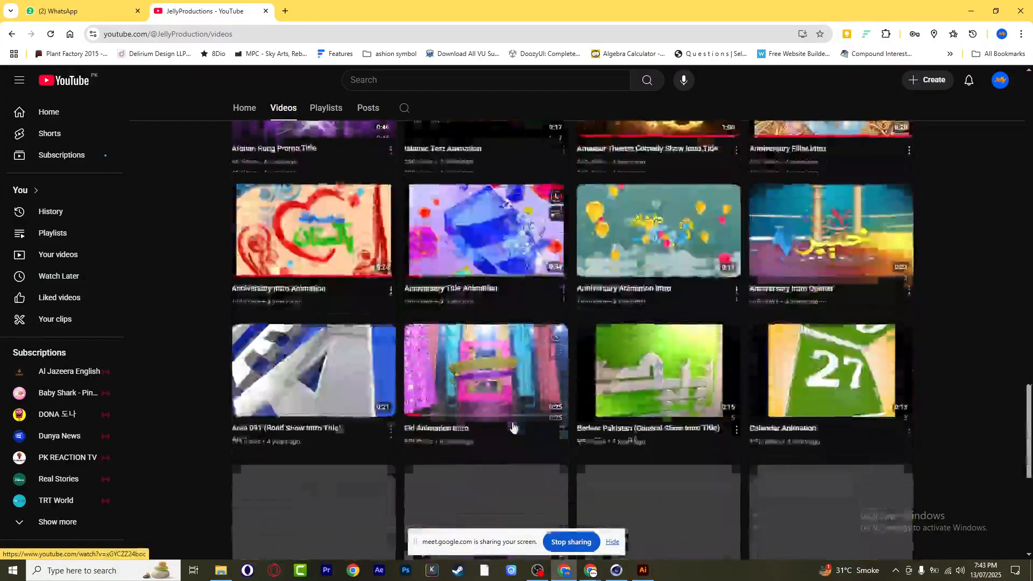
scroll(513, 427, "down", 4)
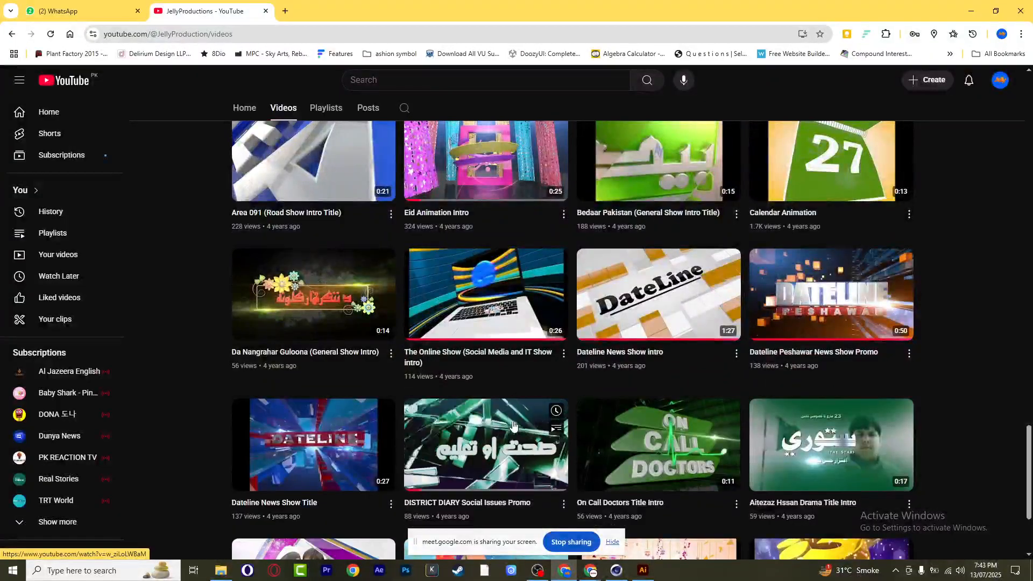
scroll(513, 426, "down", 3)
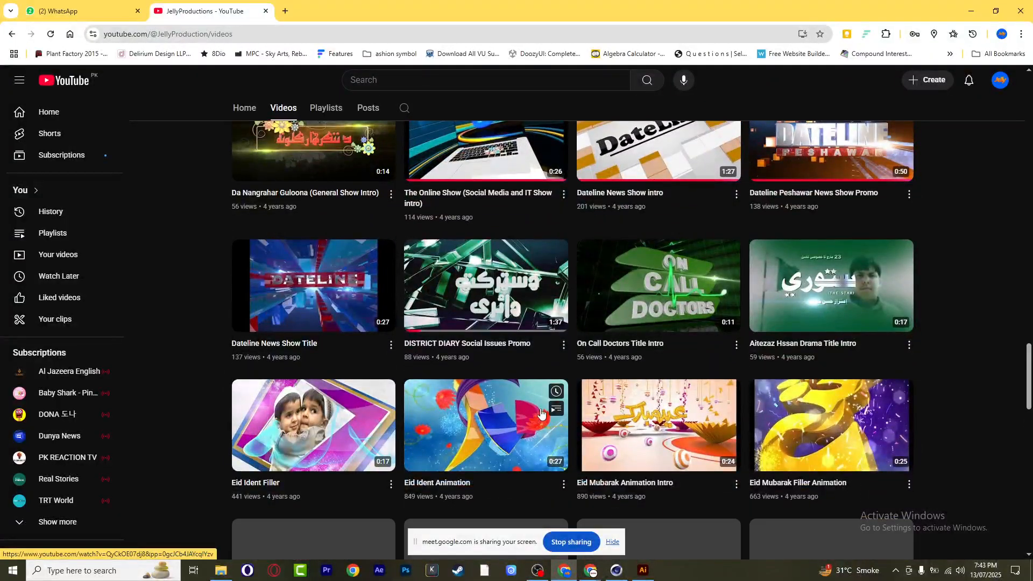
scroll(585, 431, "down", 4)
scroll(586, 428, "down", 3)
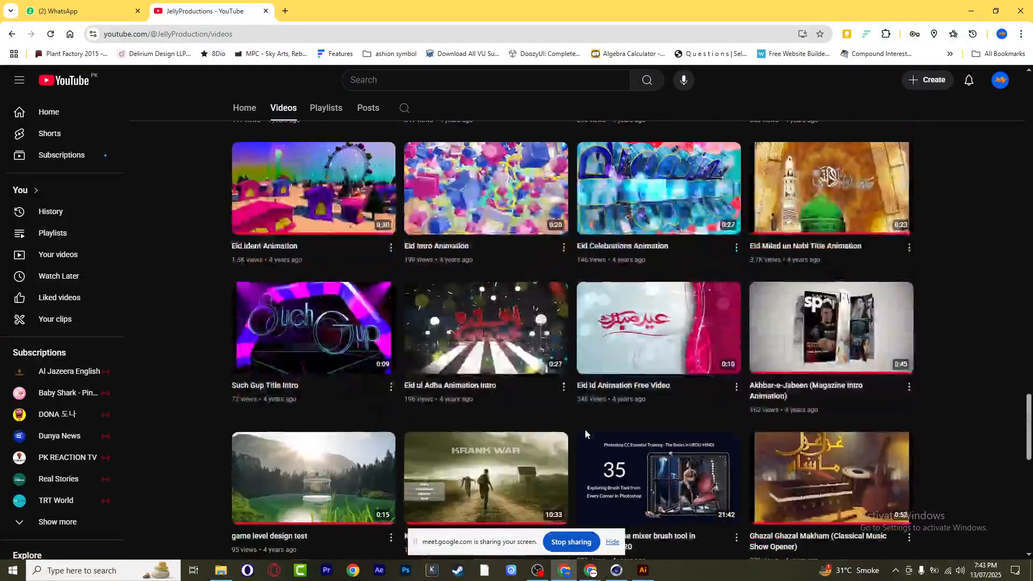
Examine the older uploads in the Videos list, from the Photoshop lessons down to the early TV fillers and show titles
scroll(586, 430, "down", 3)
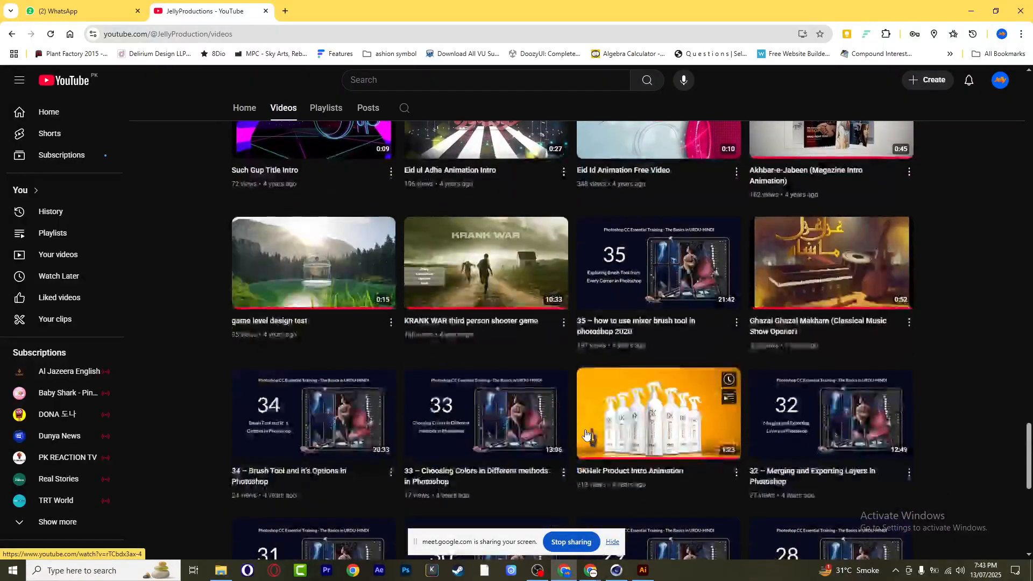
scroll(586, 433, "up", 1)
scroll(585, 434, "down", 5)
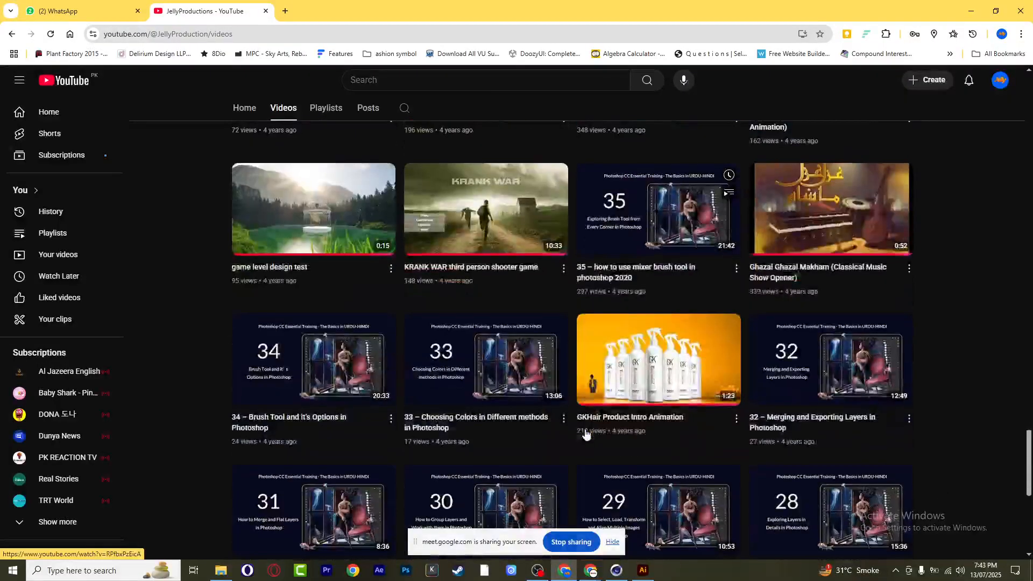
scroll(586, 434, "down", 5)
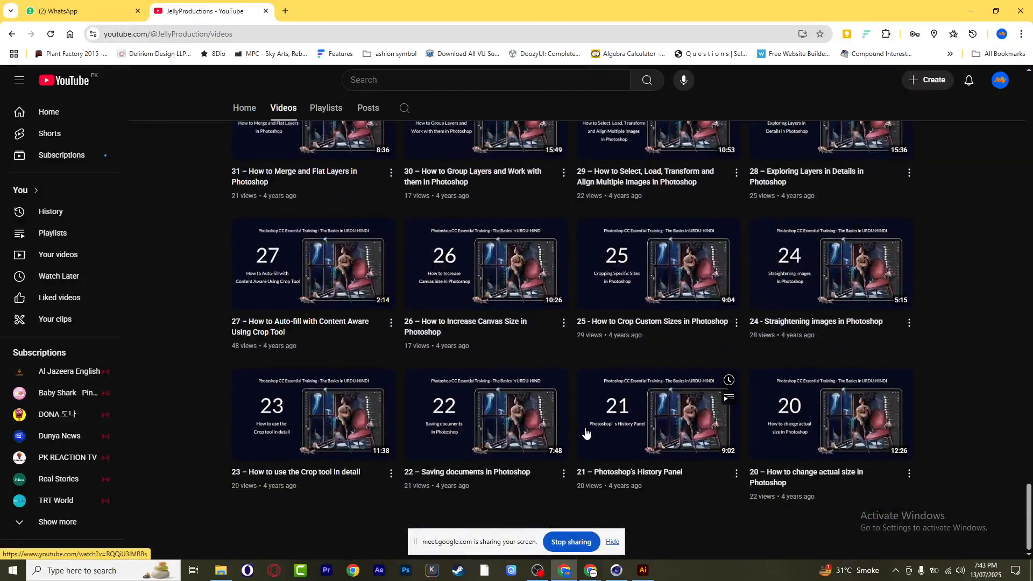
scroll(586, 434, "down", 7)
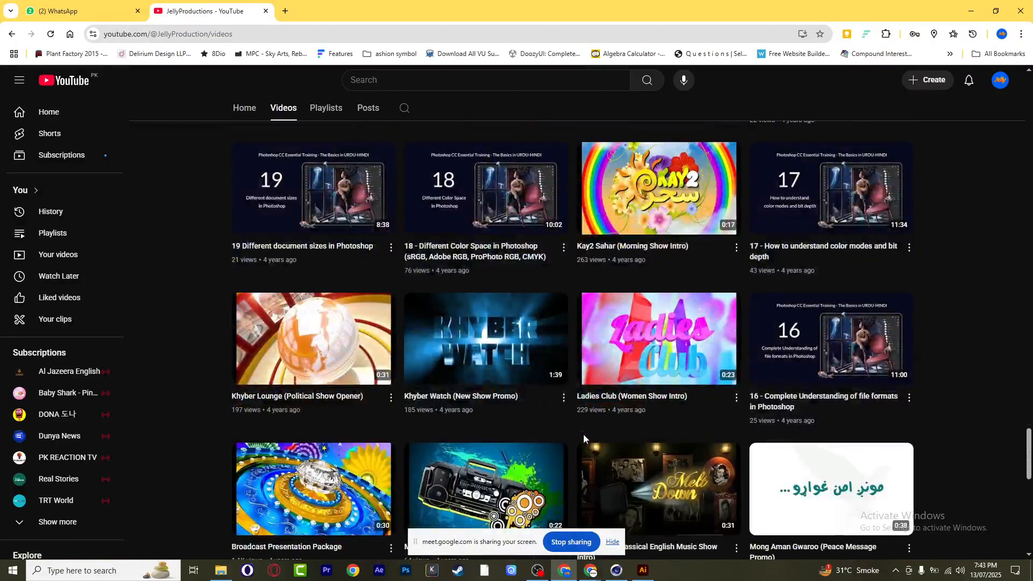
scroll(583, 434, "down", 4)
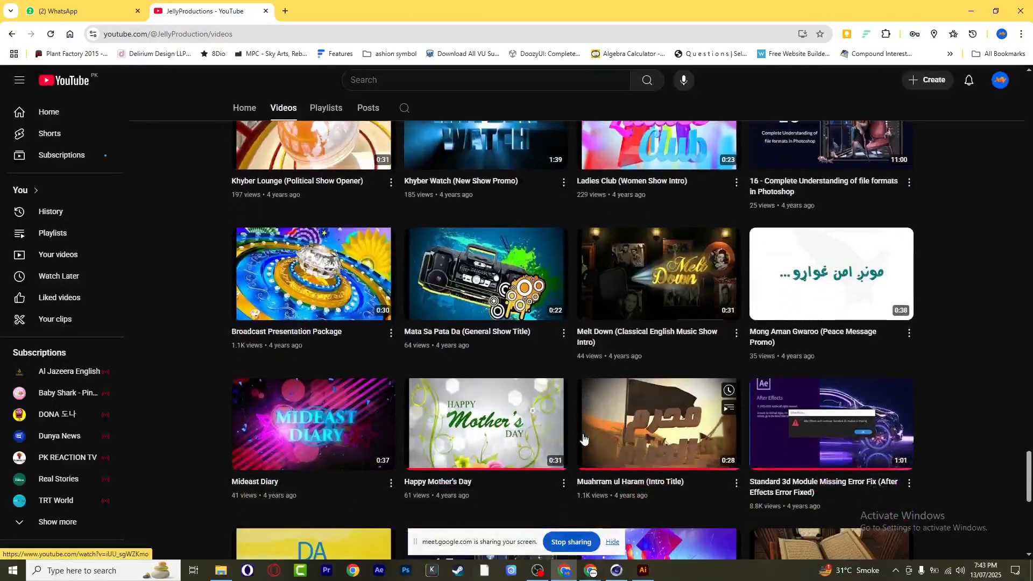
scroll(584, 439, "down", 8)
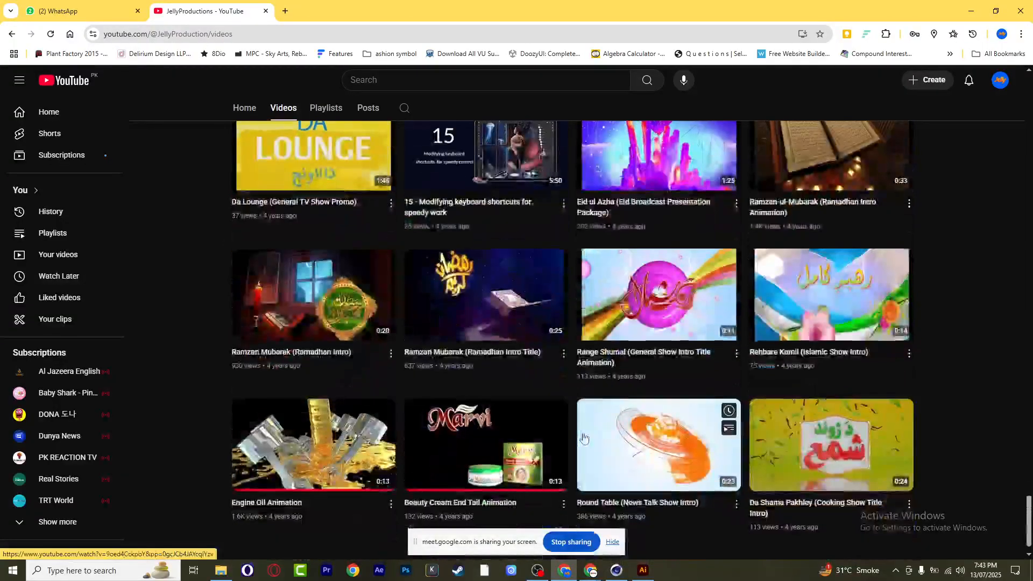
scroll(585, 438, "down", 4)
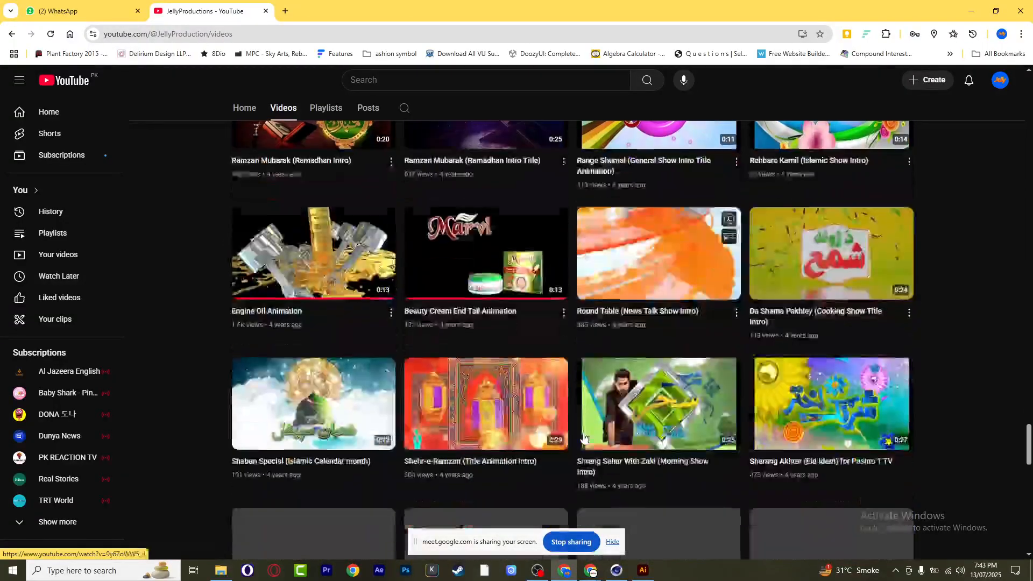
scroll(585, 437, "down", 7)
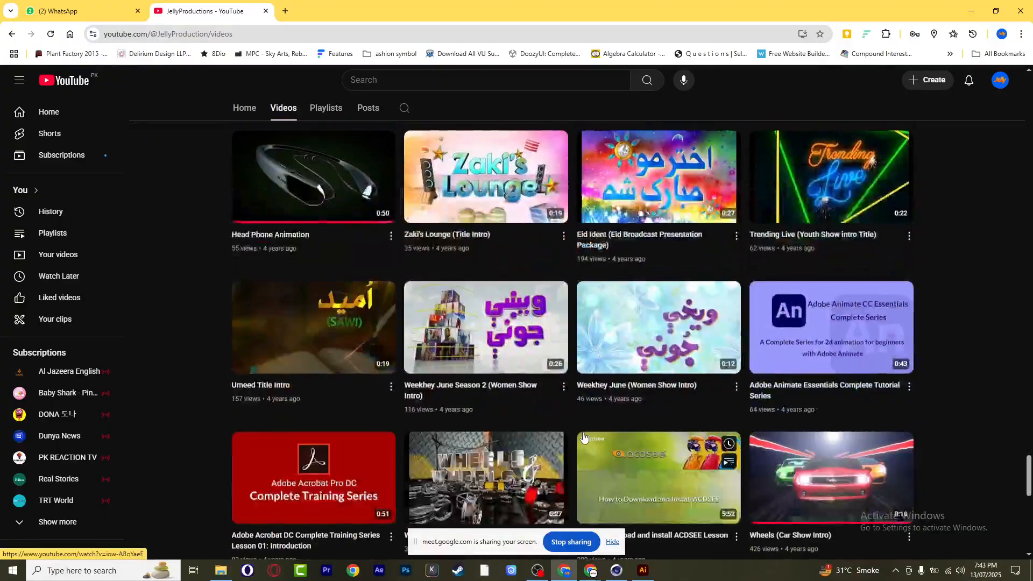
scroll(585, 437, "down", 9)
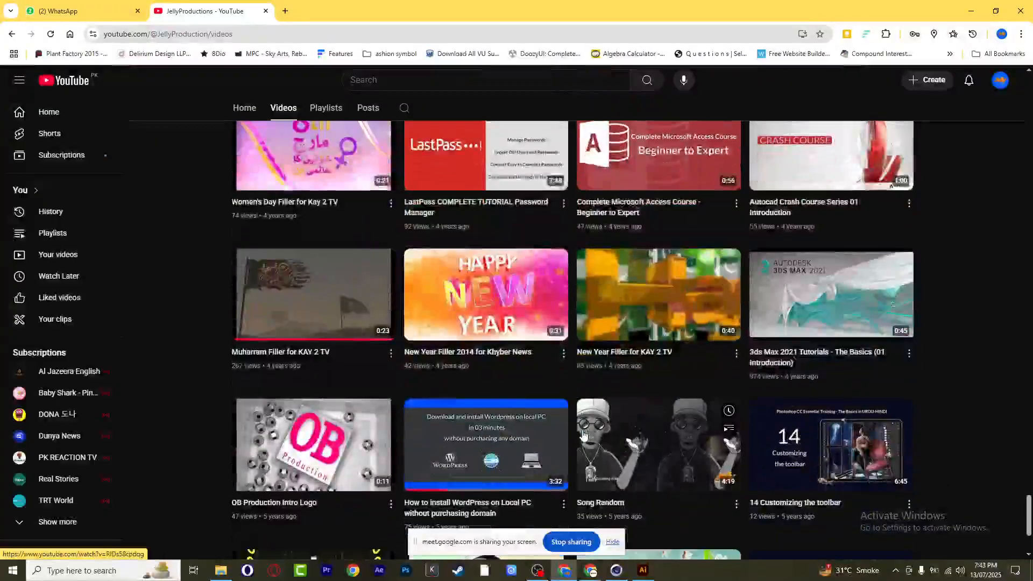
scroll(584, 435, "down", 3)
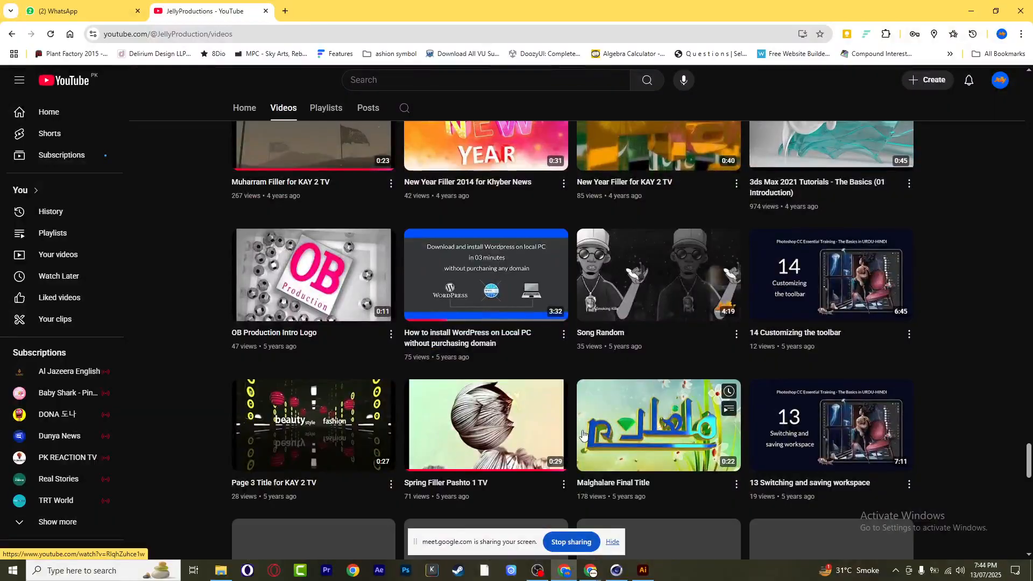
Look through the oldest uploads in the Videos list, from the 2020 idents to the Cinema 4D cafe and bicycle modeling tutorials
scroll(583, 433, "down", 10)
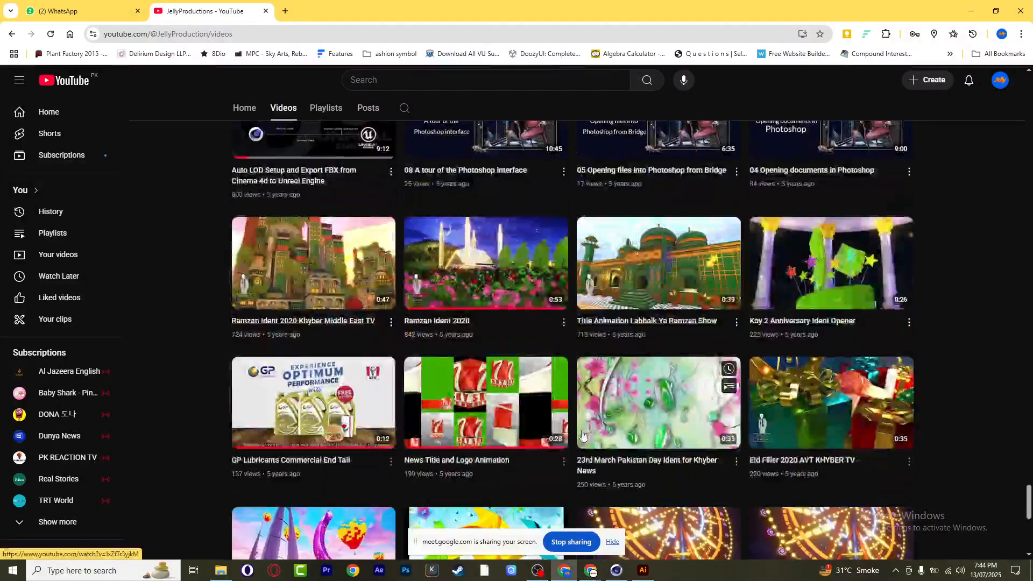
scroll(583, 433, "down", 2)
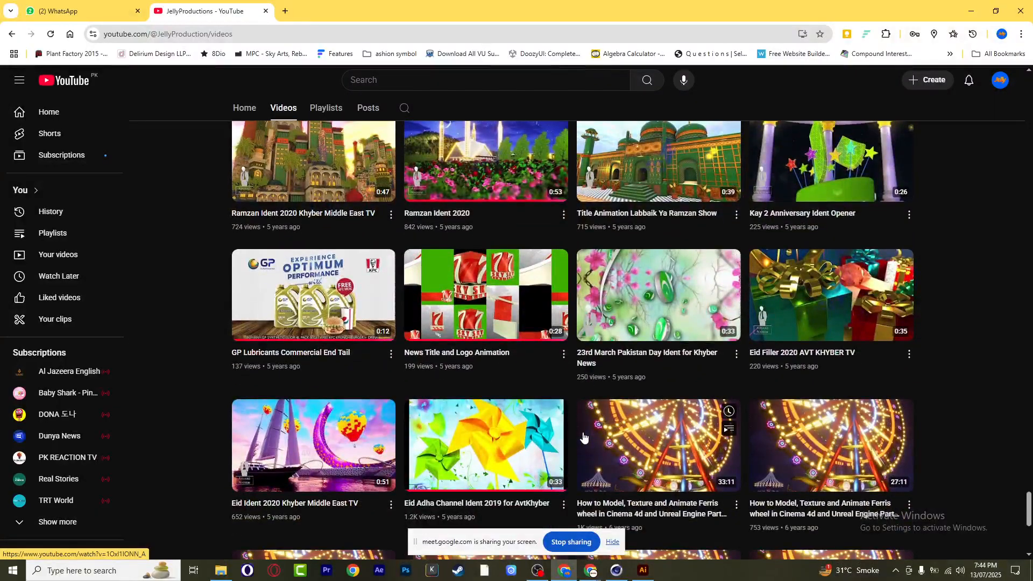
scroll(583, 434, "down", 6)
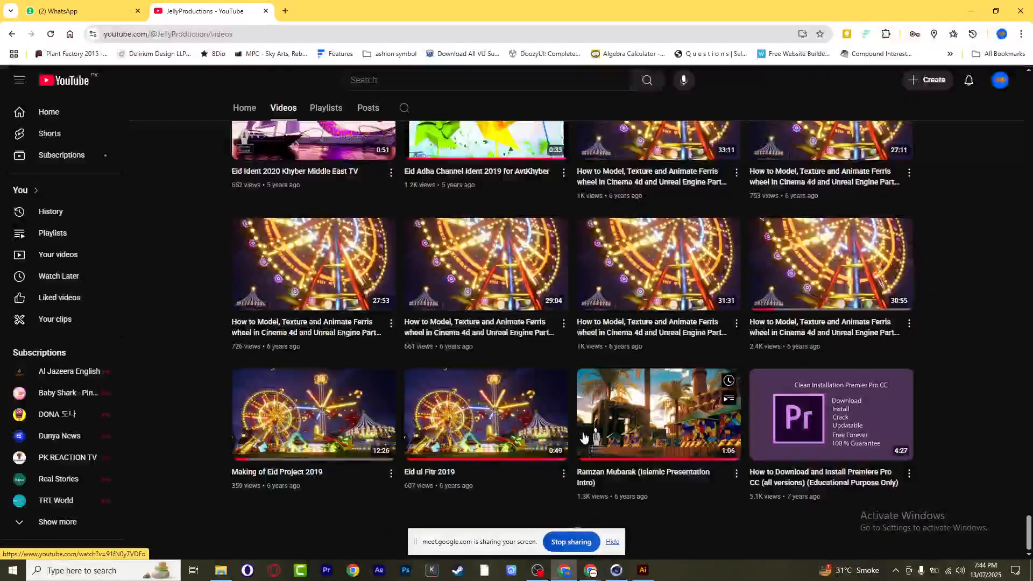
scroll(602, 423, "up", 1)
scroll(614, 417, "down", 9)
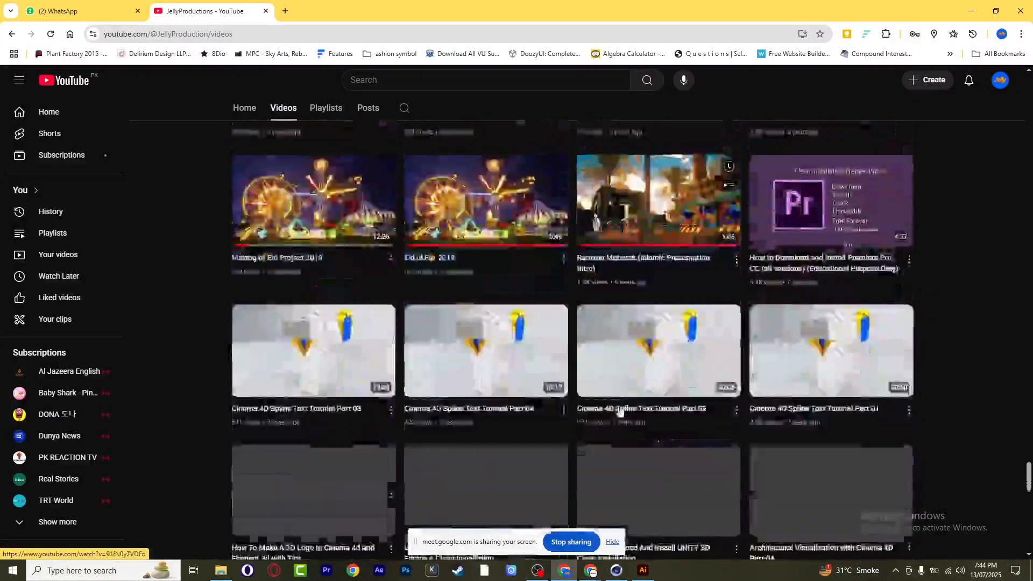
scroll(619, 412, "down", 5)
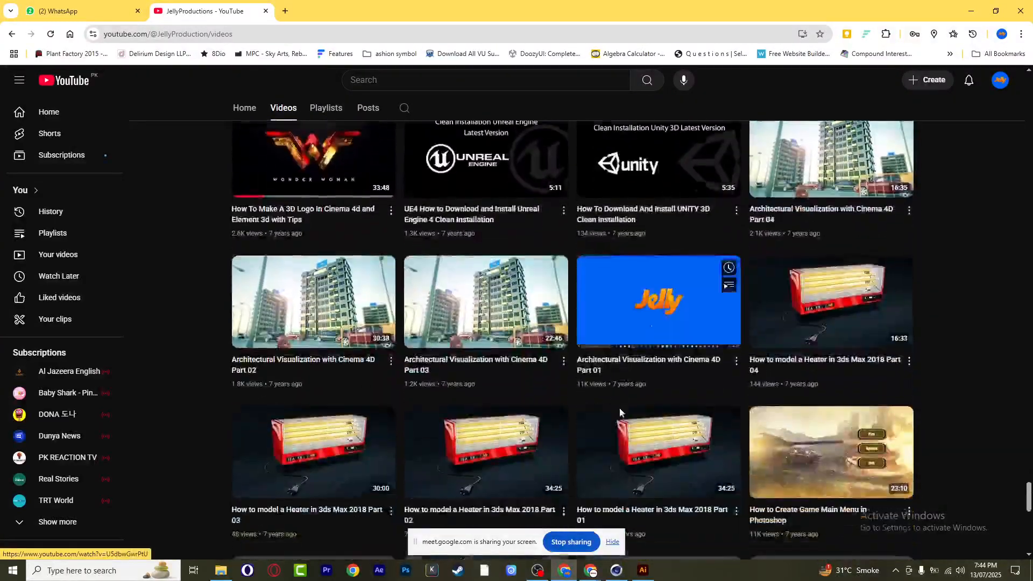
scroll(620, 413, "down", 5)
scroll(620, 413, "down", 5)
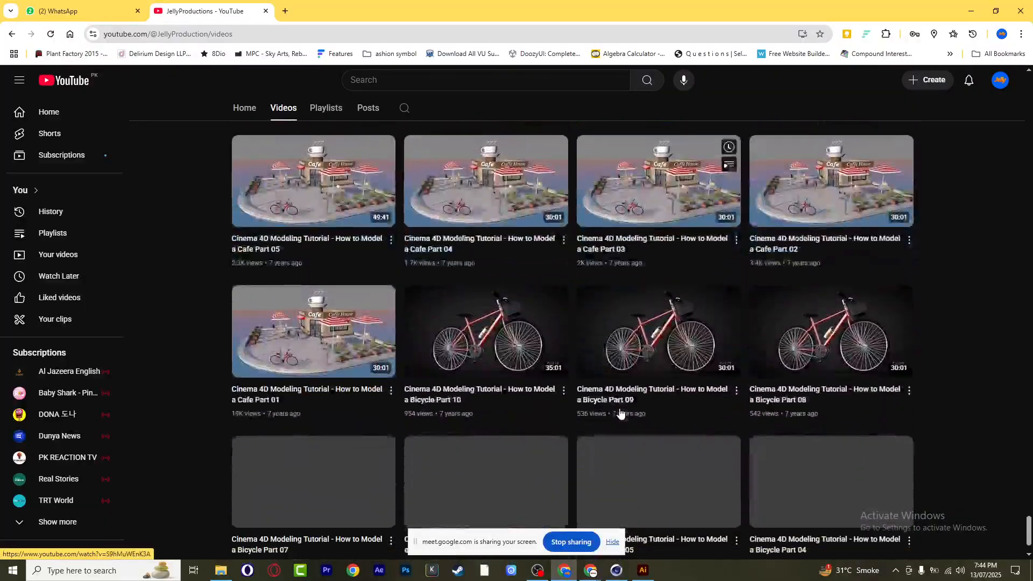
Find the Ramzan Mubarak (Islamic Presentation Intro) video among the older uploads and open it in a new tab
scroll(620, 413, "up", 12)
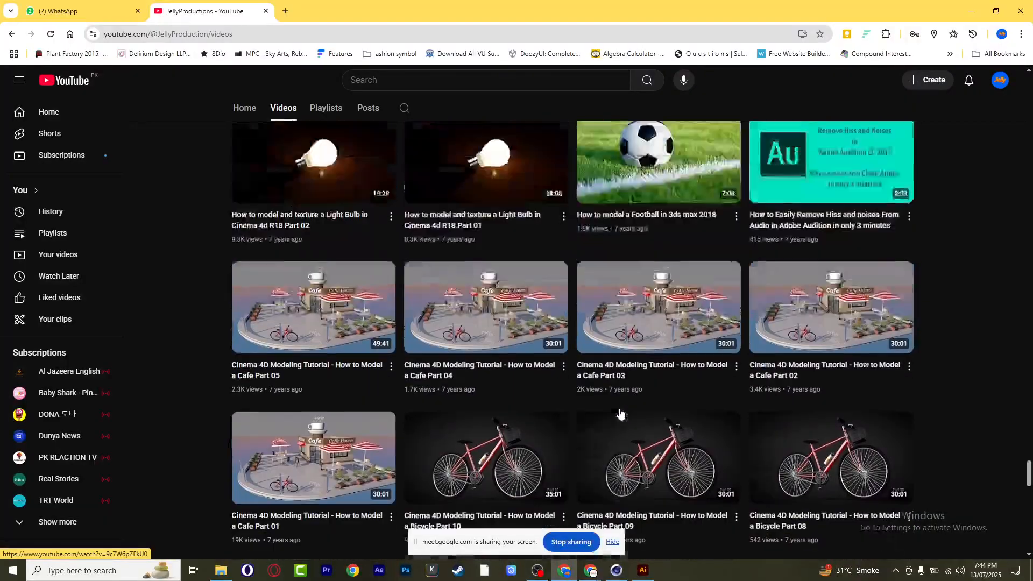
scroll(620, 413, "up", 7)
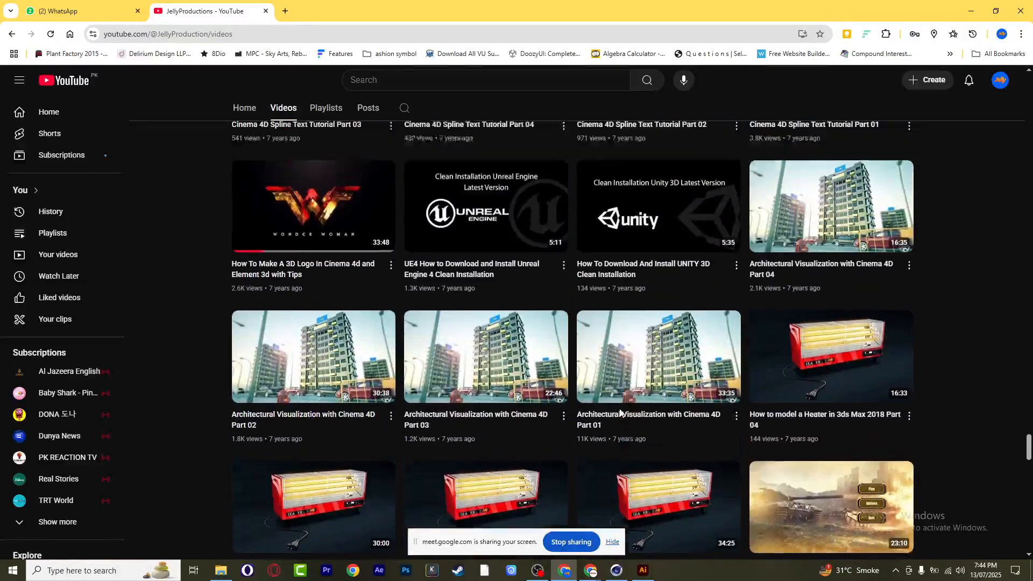
scroll(620, 413, "up", 1)
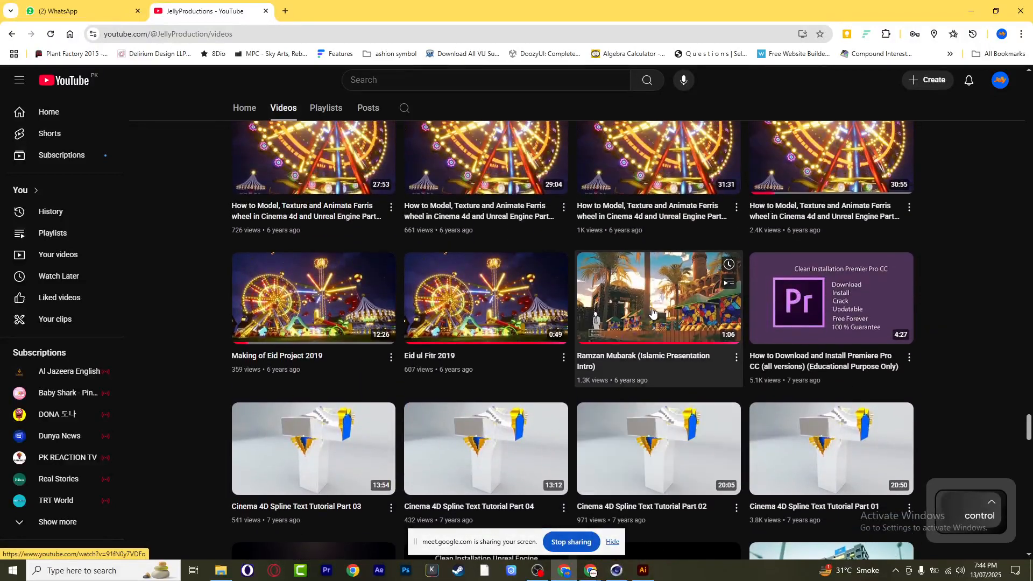
middle_click(652, 313)
Look back through the show titles, Eid idents and anniversary animations up to the latest uploads in the Videos list
scroll(616, 388, "up", 7)
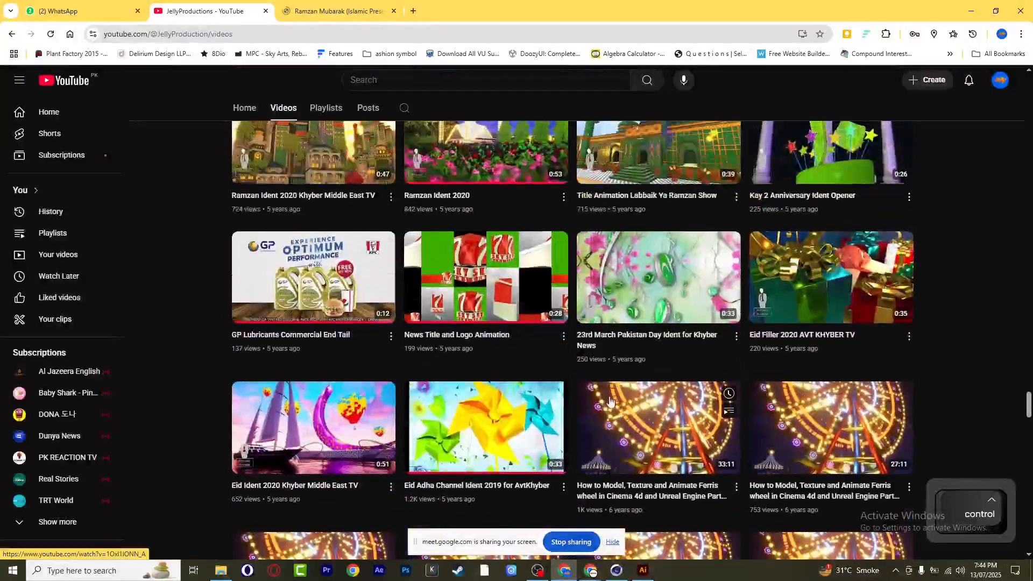
scroll(611, 404, "up", 8)
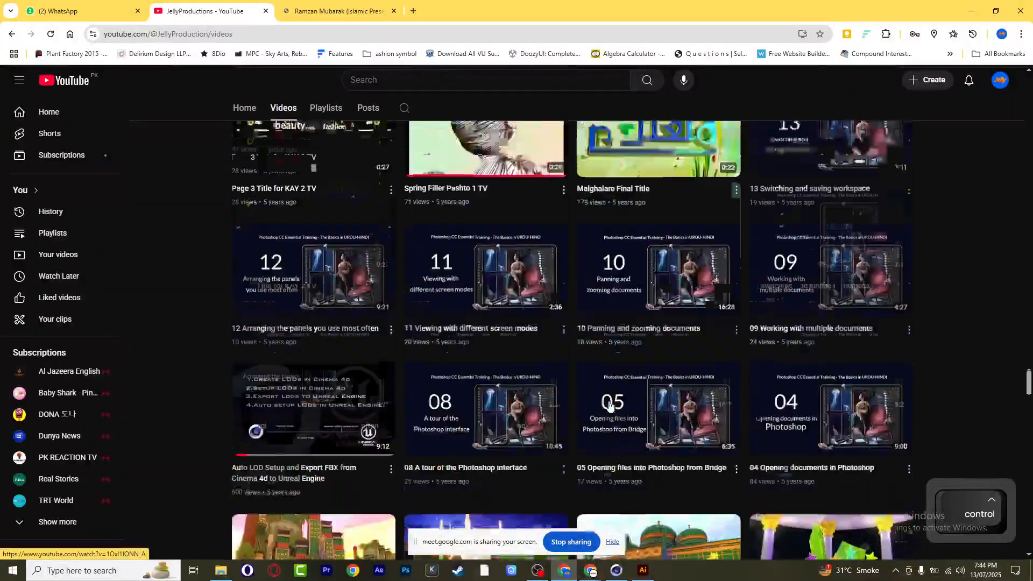
scroll(609, 406, "up", 5)
scroll(609, 401, "up", 4)
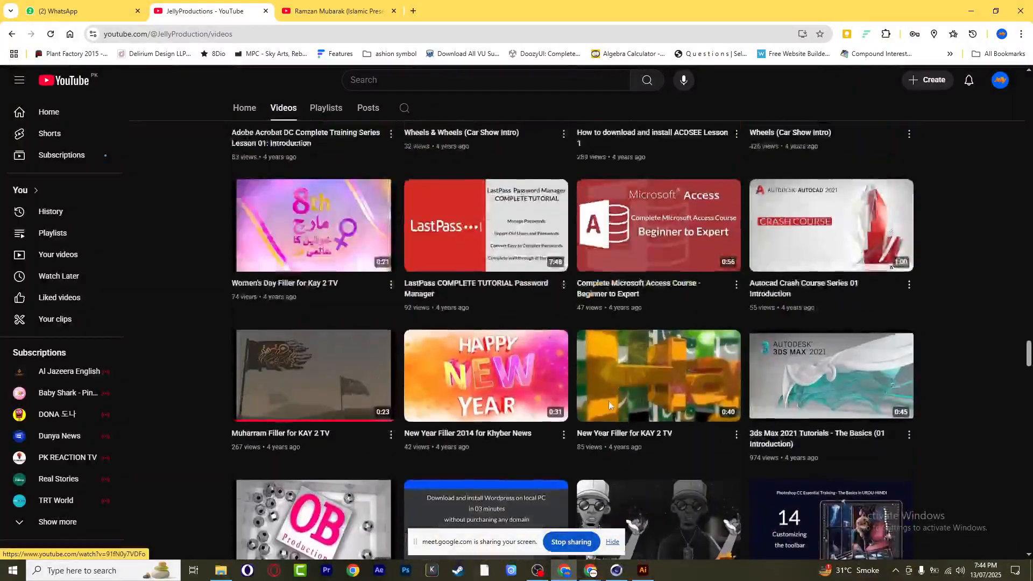
scroll(610, 407, "up", 13)
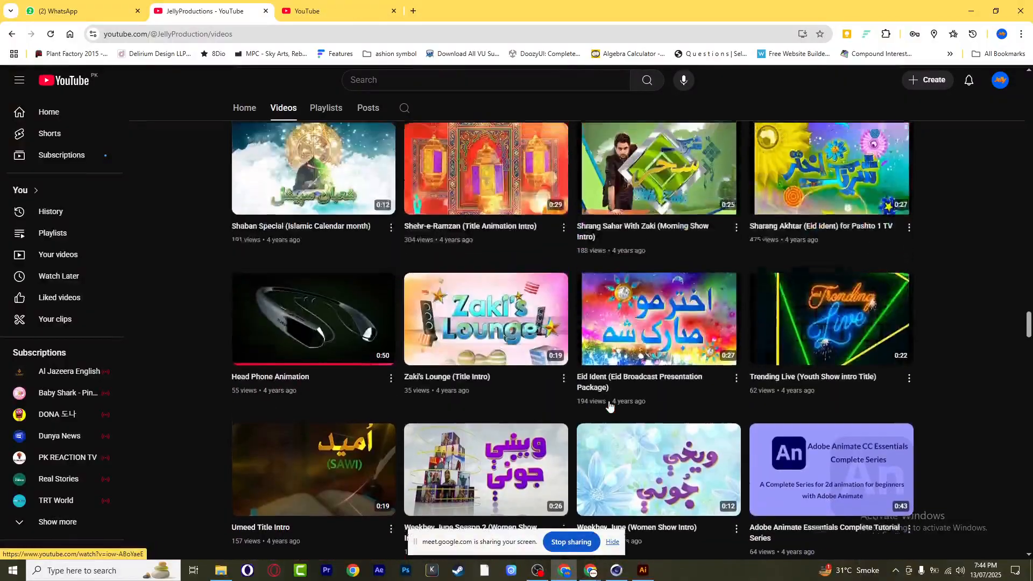
scroll(610, 407, "up", 14)
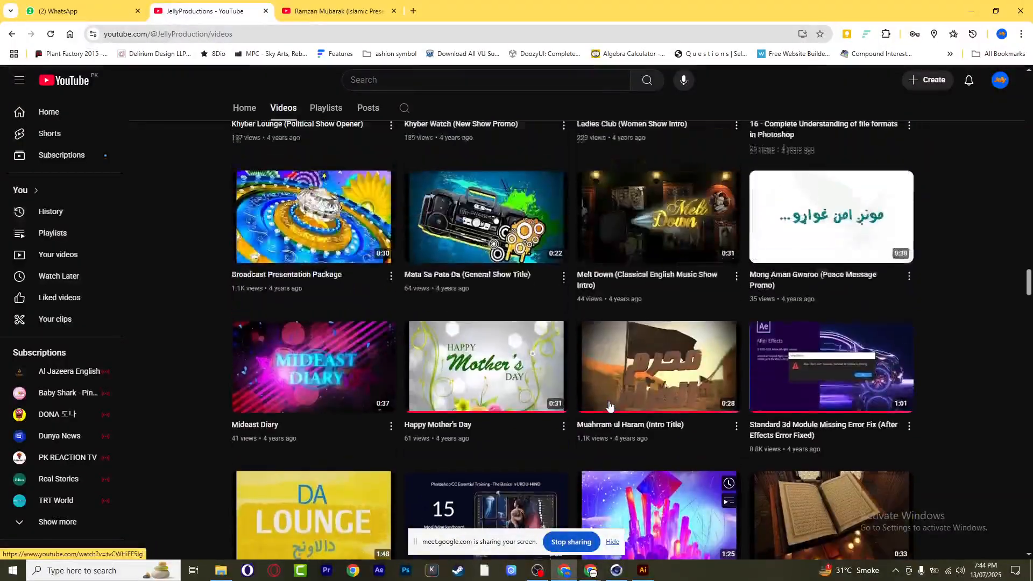
scroll(610, 406, "up", 18)
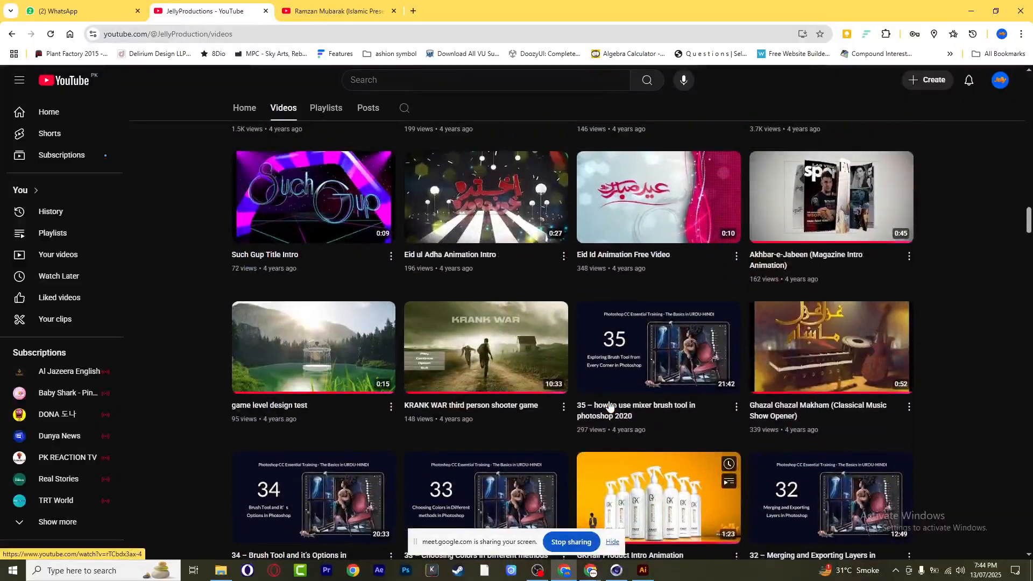
scroll(610, 406, "up", 2)
scroll(609, 406, "up", 7)
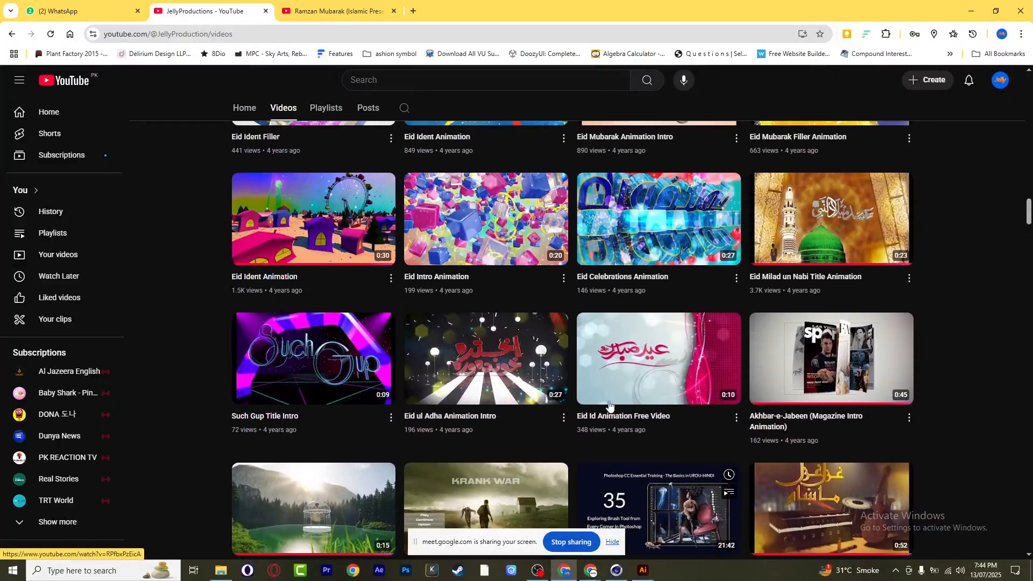
scroll(610, 406, "up", 8)
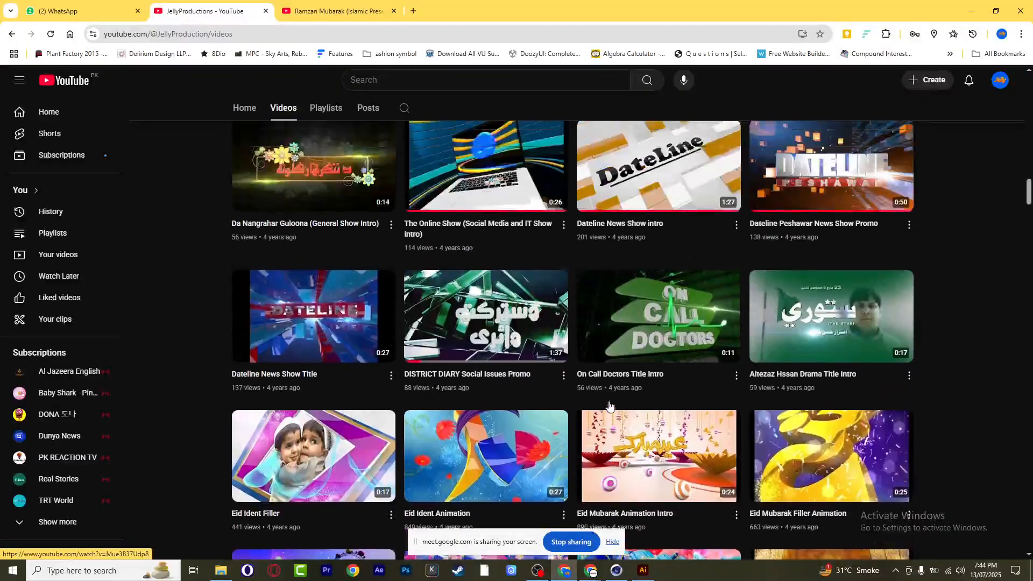
scroll(610, 407, "up", 12)
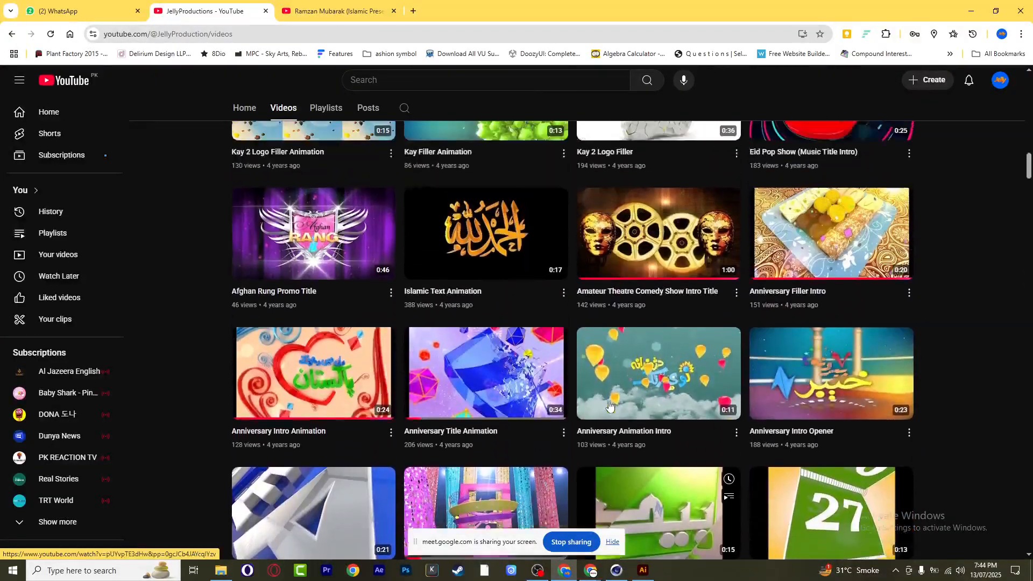
scroll(610, 407, "up", 9)
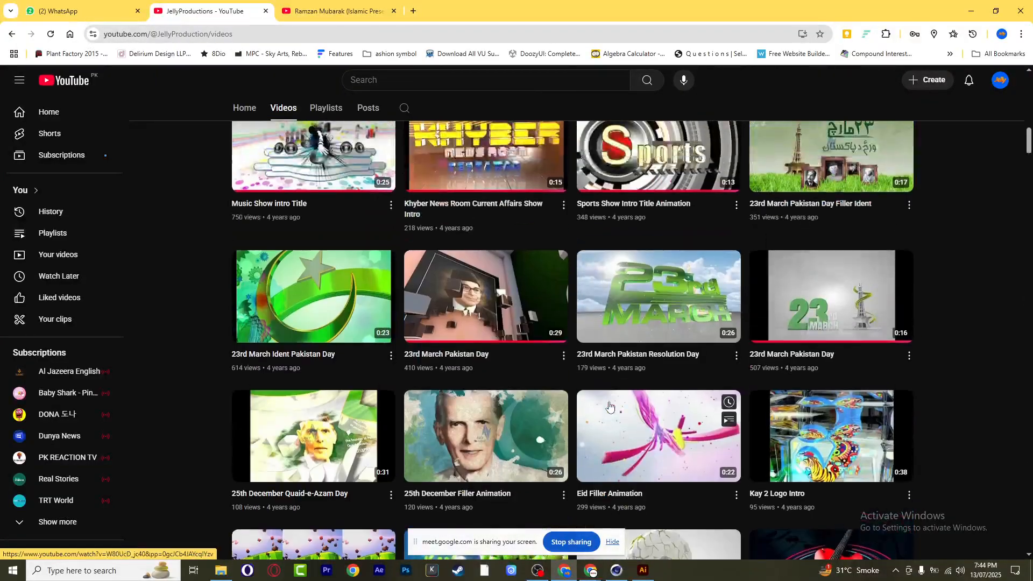
scroll(610, 406, "up", 7)
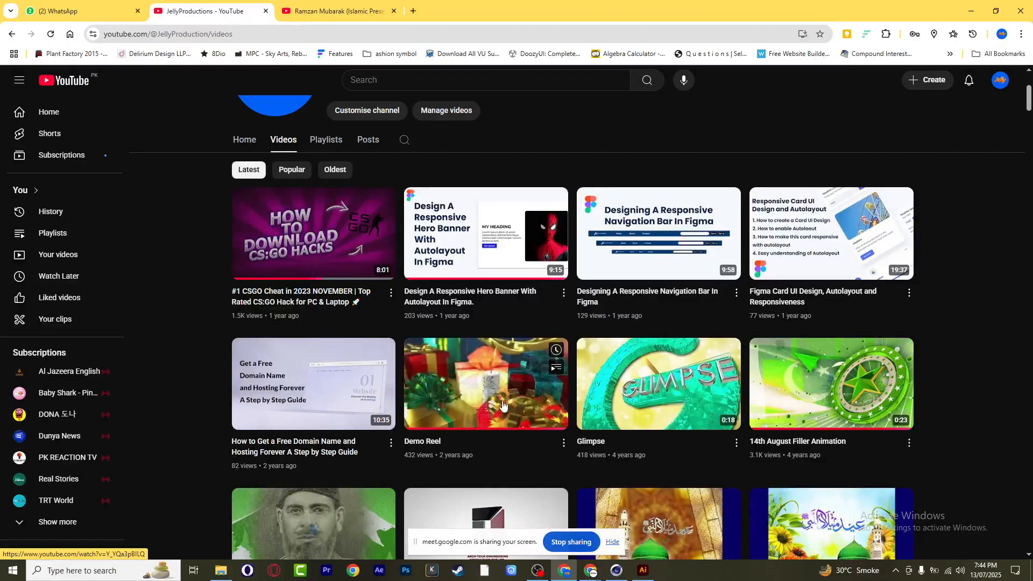
Open the Behance profile behance.net/jellyproductions in a new tab
left_click(414, 15)
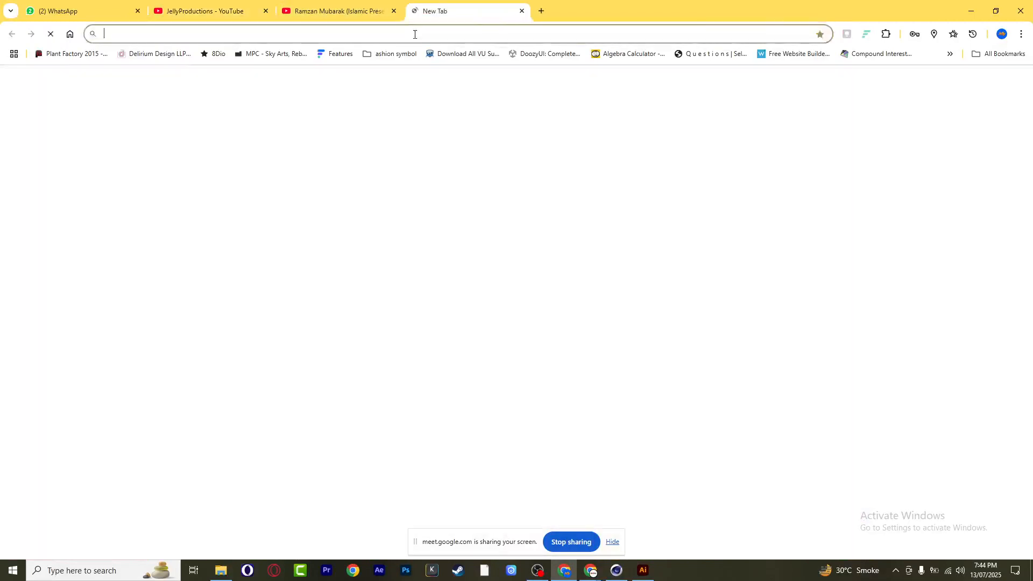
type("behance.net/umairarif")
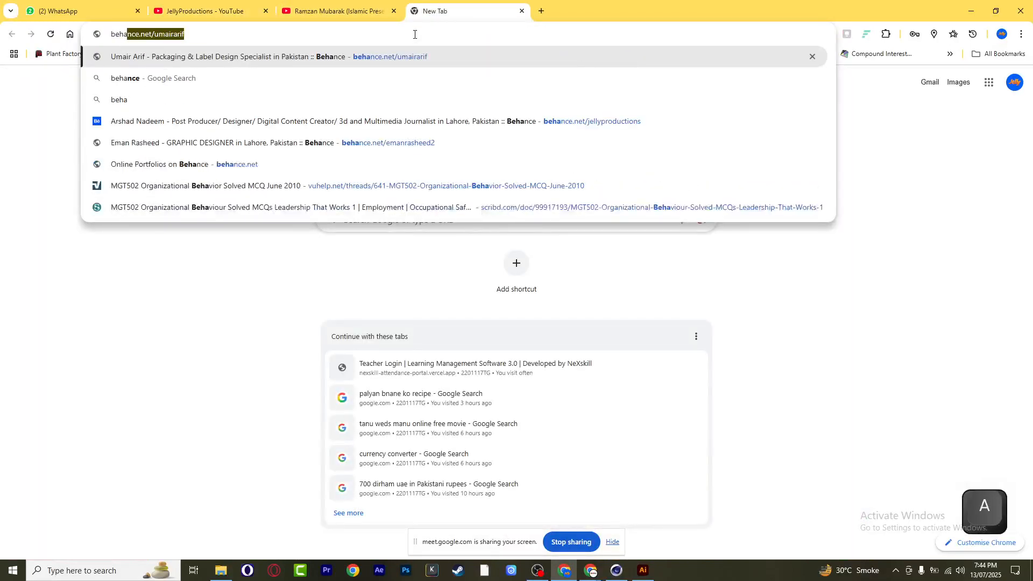
key("Down")
key("Down")
key("Down")
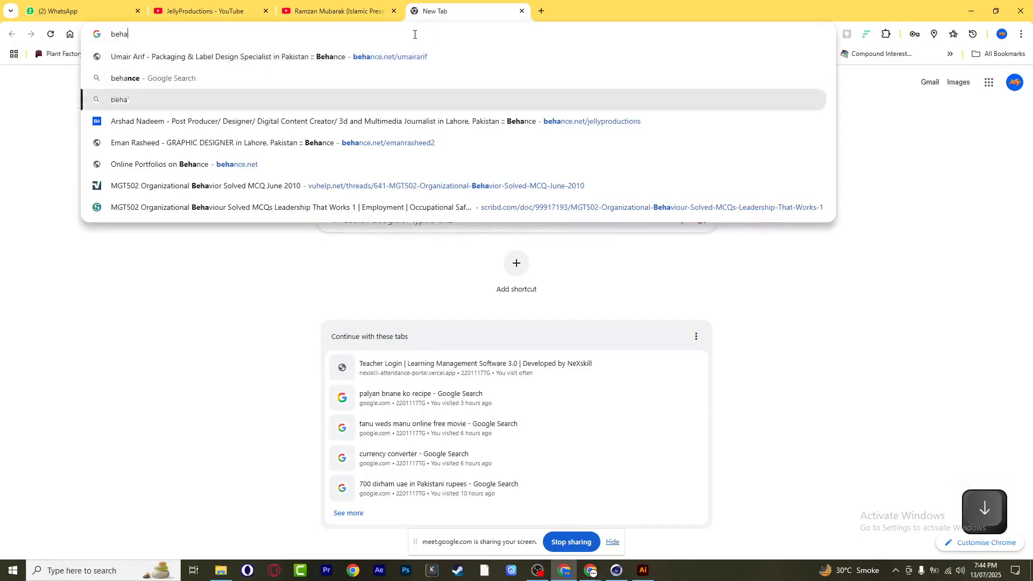
key("Return")
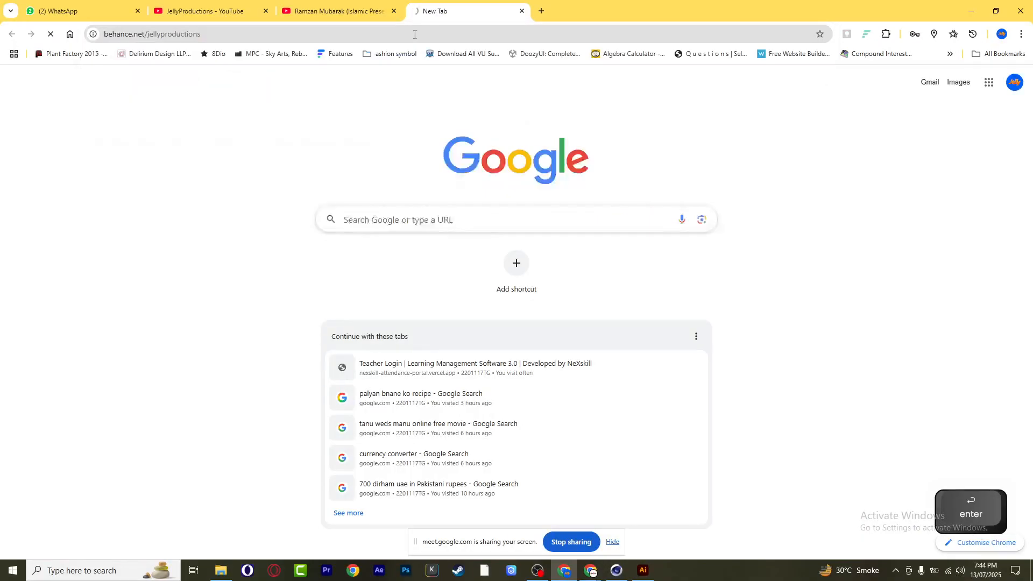
Bring up the Ramzan Mubarak video, pause it and show it in full screen
left_click(344, 10)
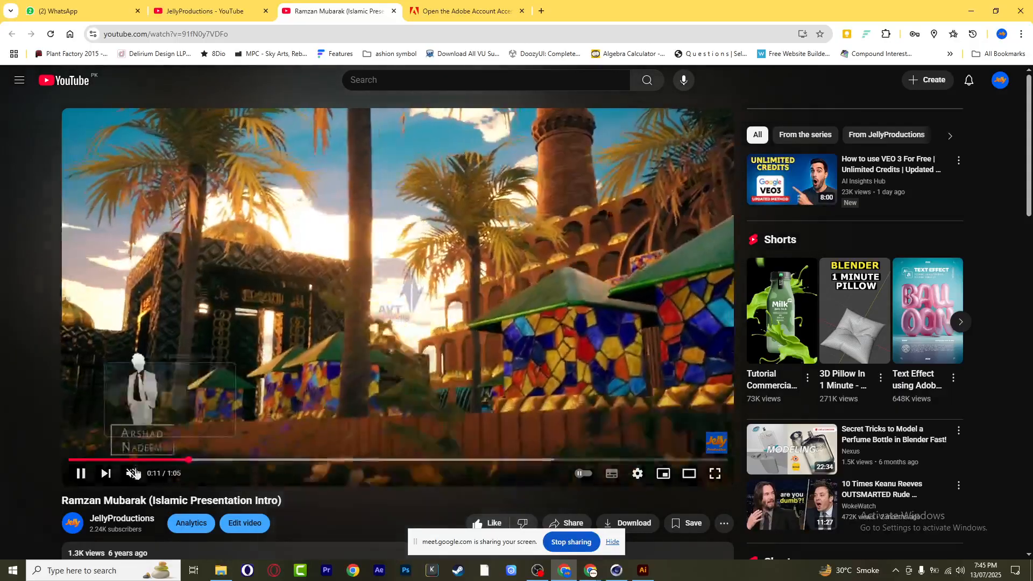
left_click(82, 479)
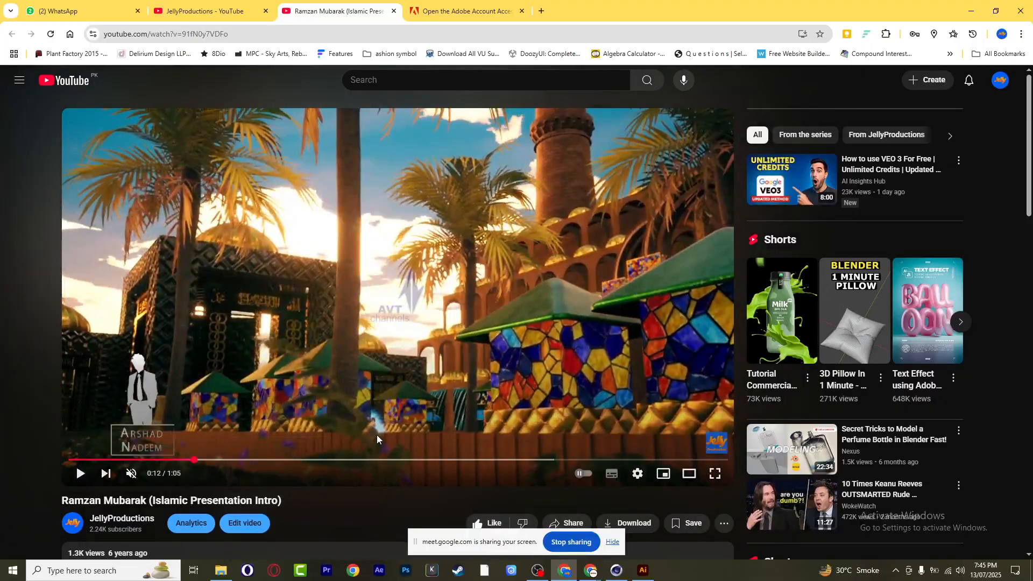
left_click(716, 474)
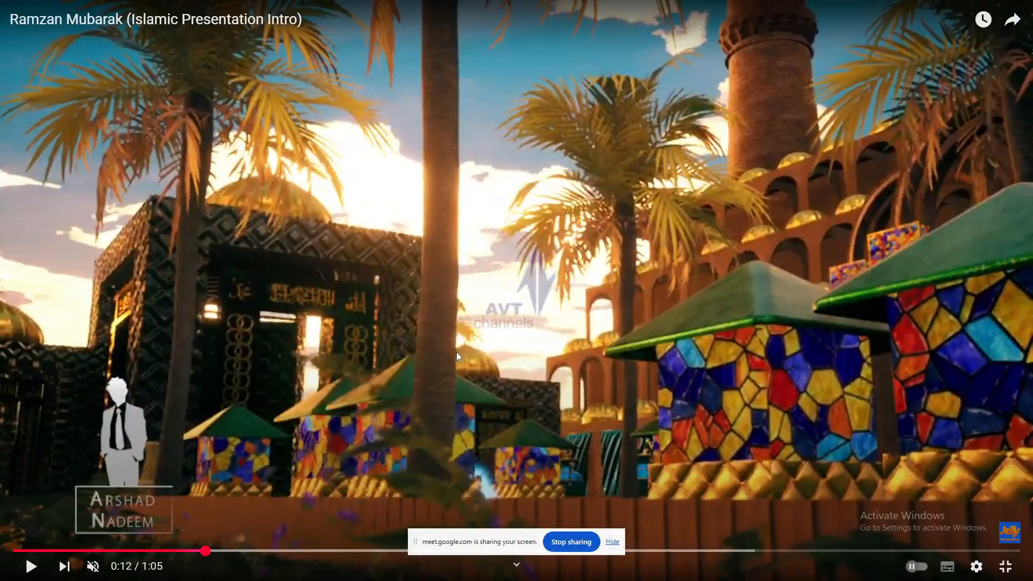
Play the Ramzan Mubarak intro, skip through to the closing title reveal, pause on it and exit full screen
key("space")
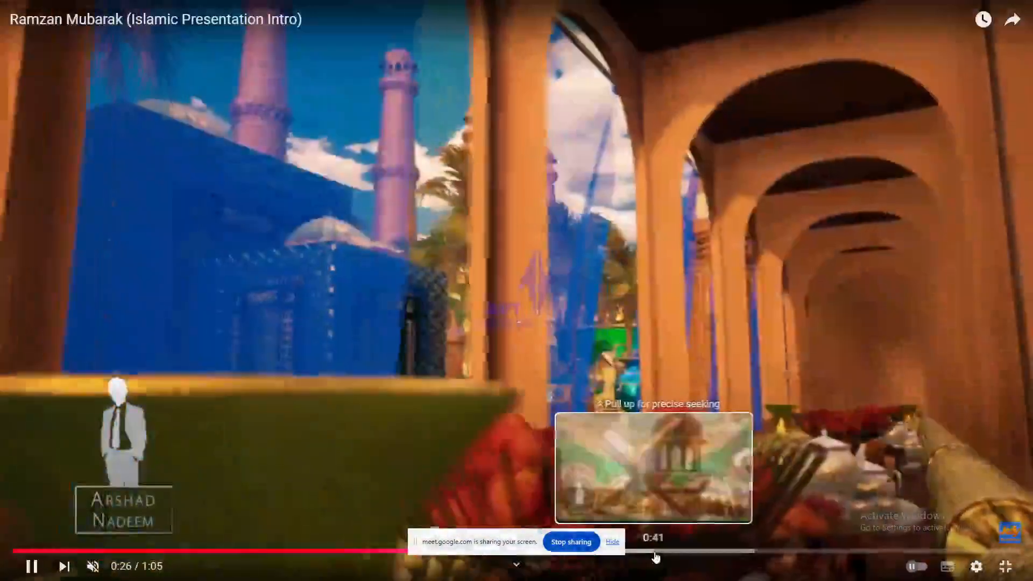
left_click(655, 551)
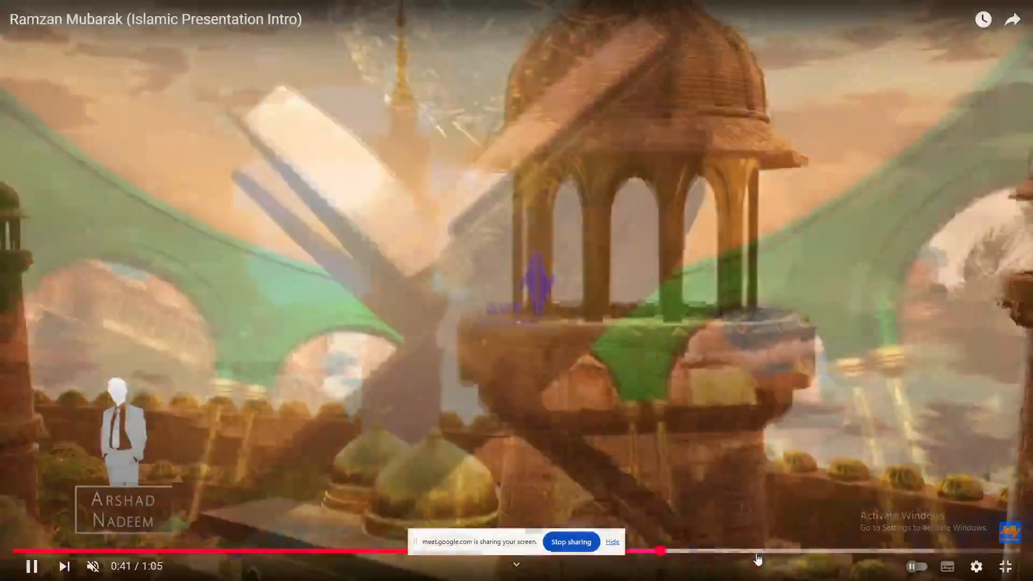
left_click(758, 555)
left_click(796, 554)
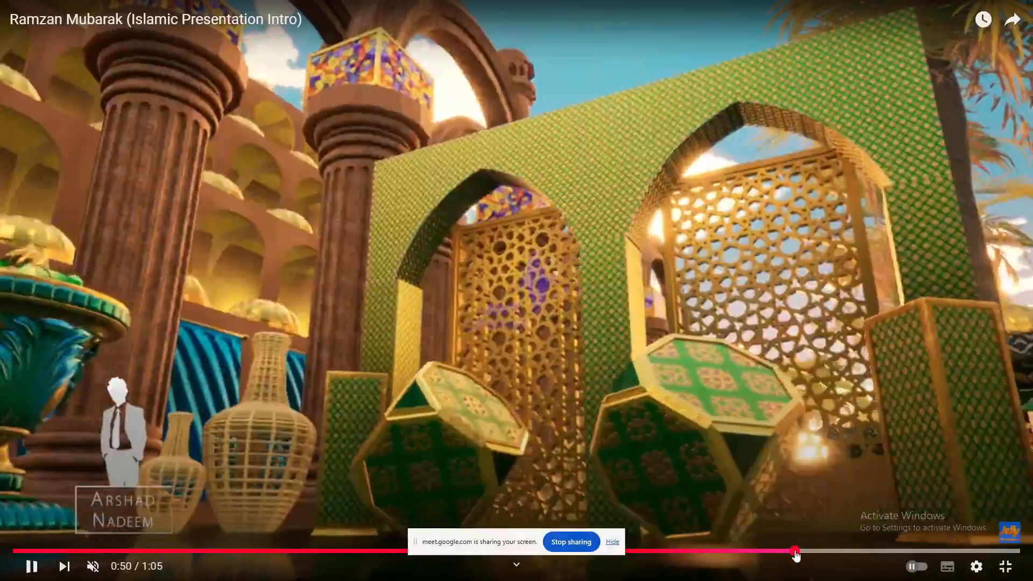
left_click(830, 552)
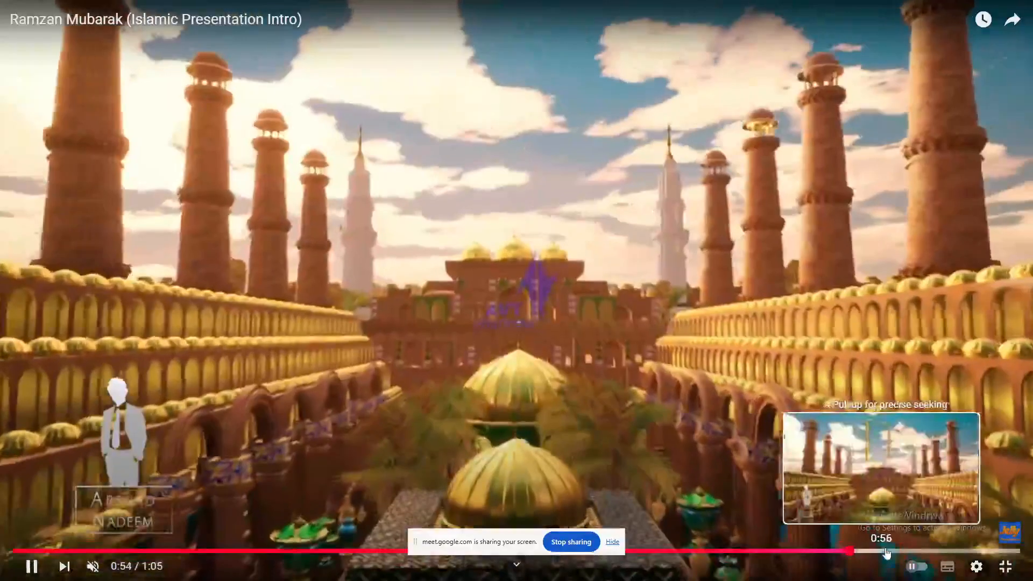
left_click(886, 552)
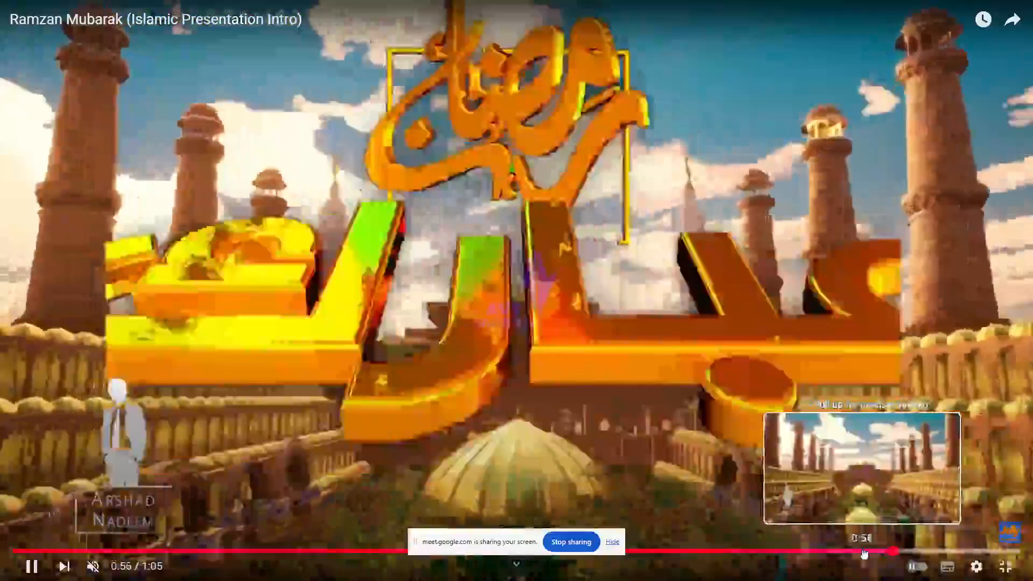
left_click(819, 551)
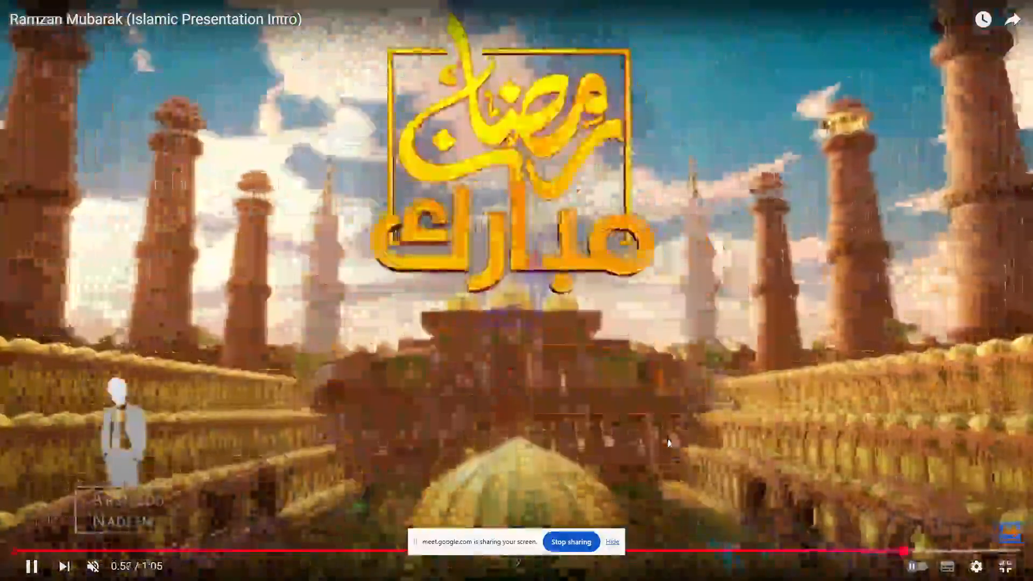
left_click(669, 442)
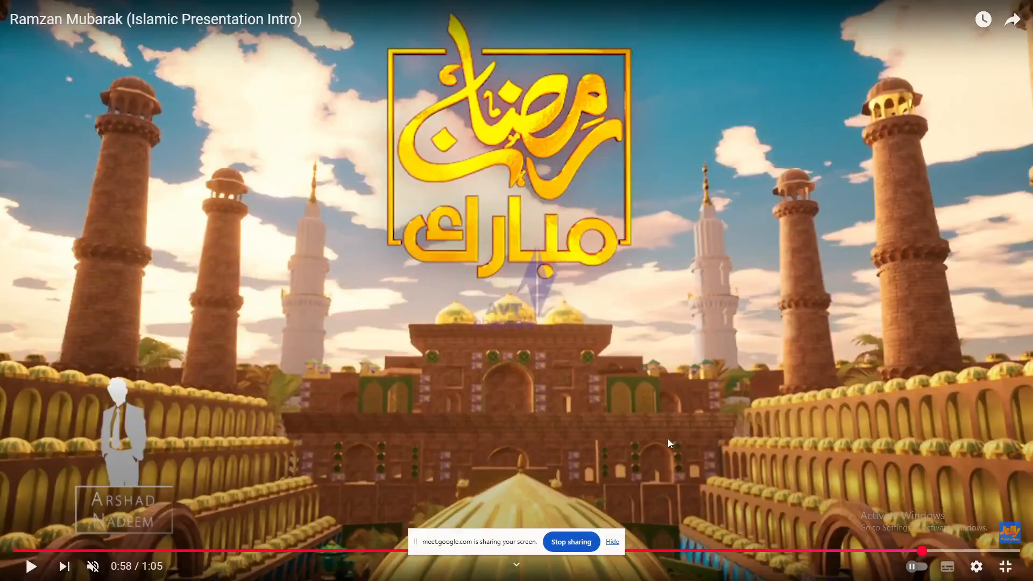
key("Escape")
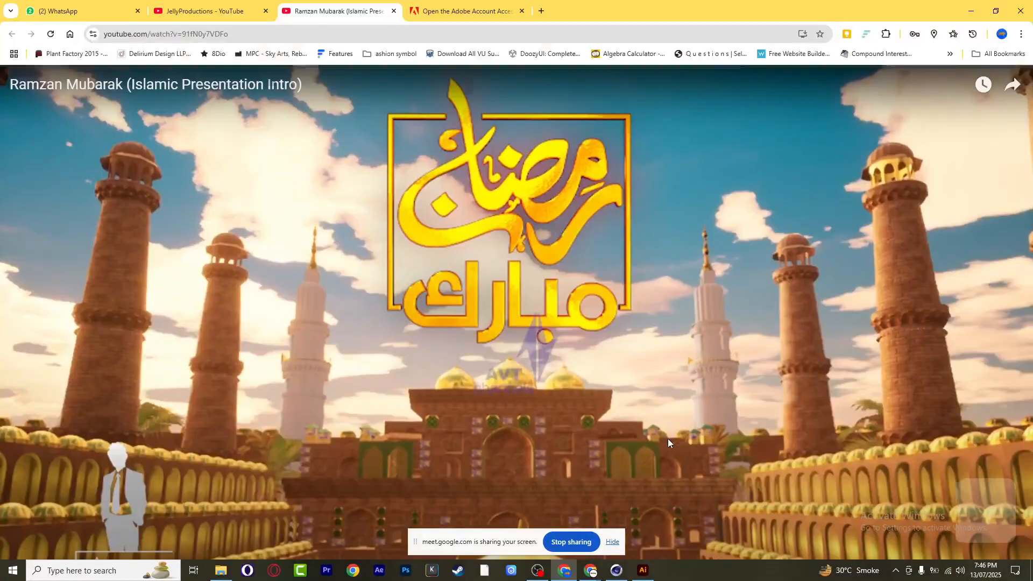
Switch to the JellyProductions Behance profile and look through the show intros and title animations in its project grid
left_click(466, 10)
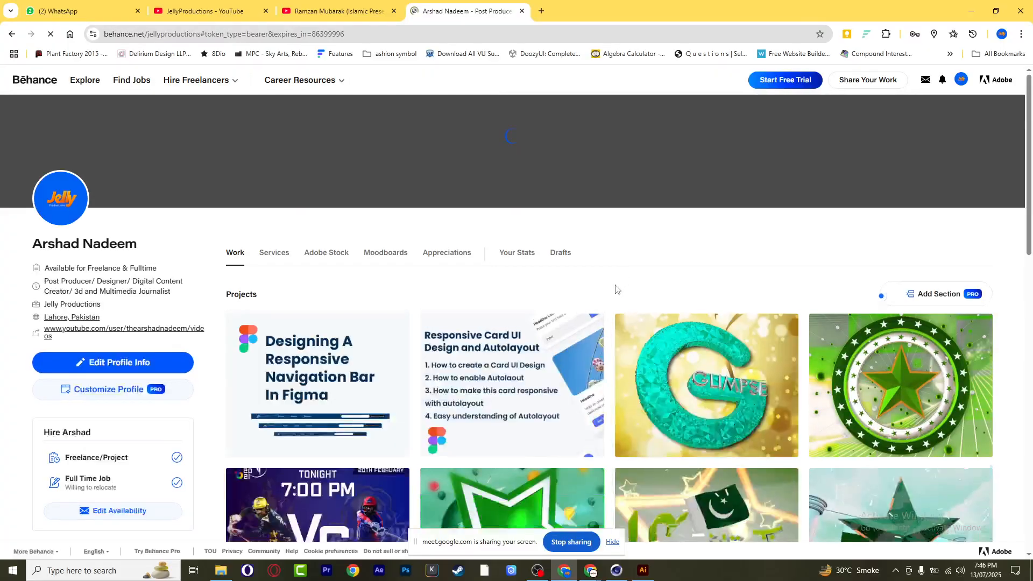
scroll(615, 290, "down", 20)
scroll(616, 297, "up", 8)
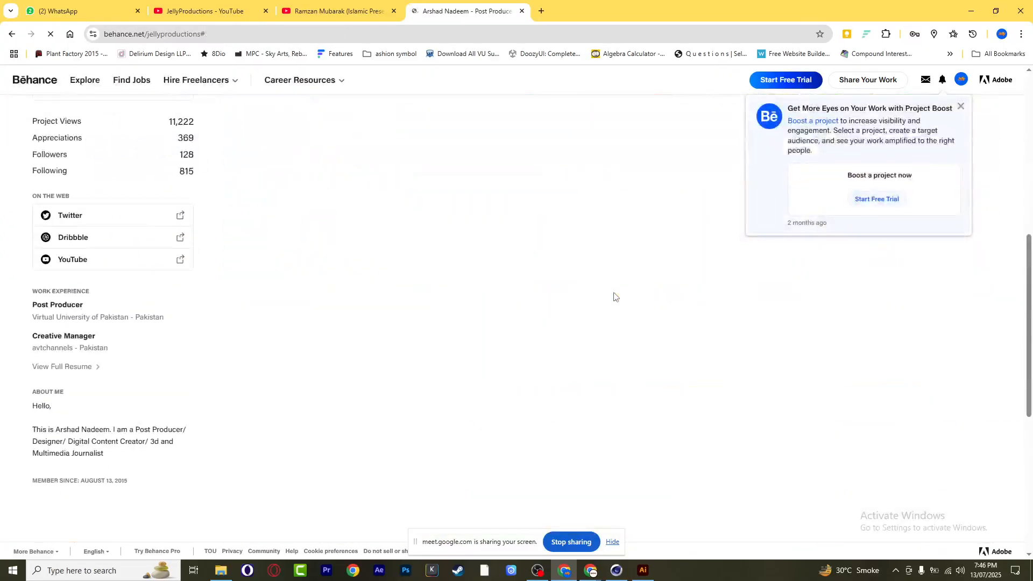
scroll(503, 306, "down", 5)
scroll(503, 305, "down", 7)
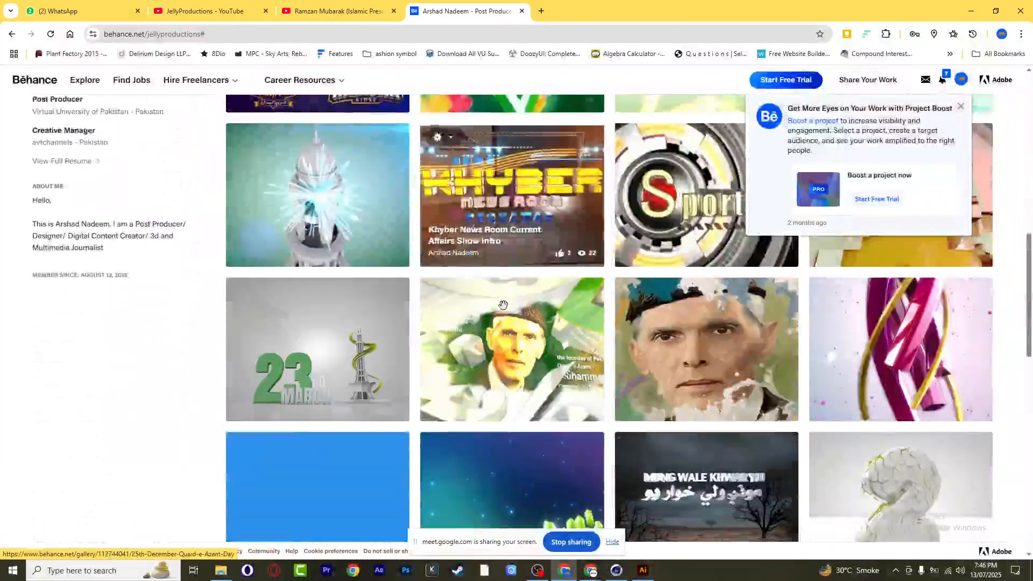
scroll(503, 305, "down", 10)
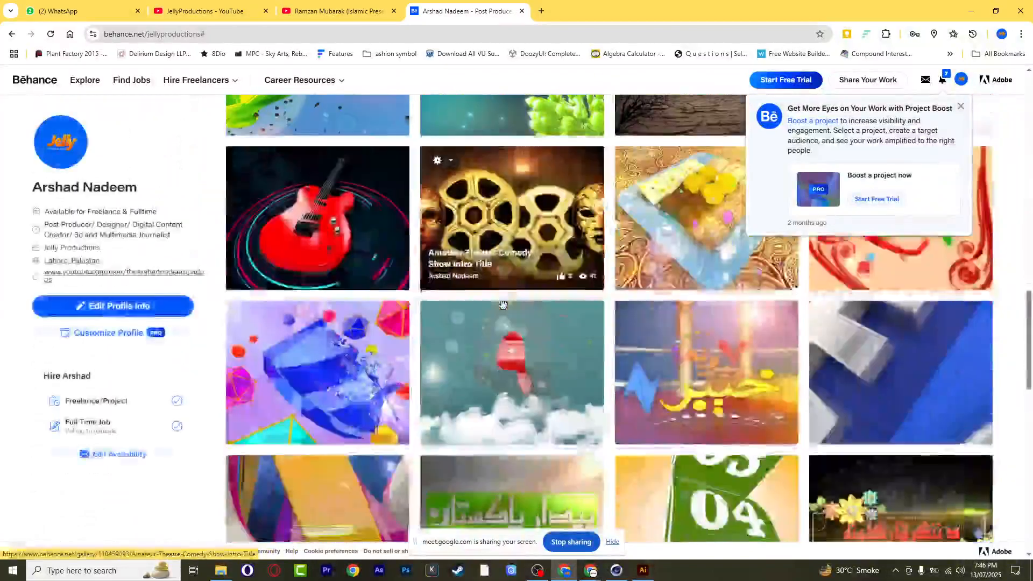
scroll(503, 306, "down", 6)
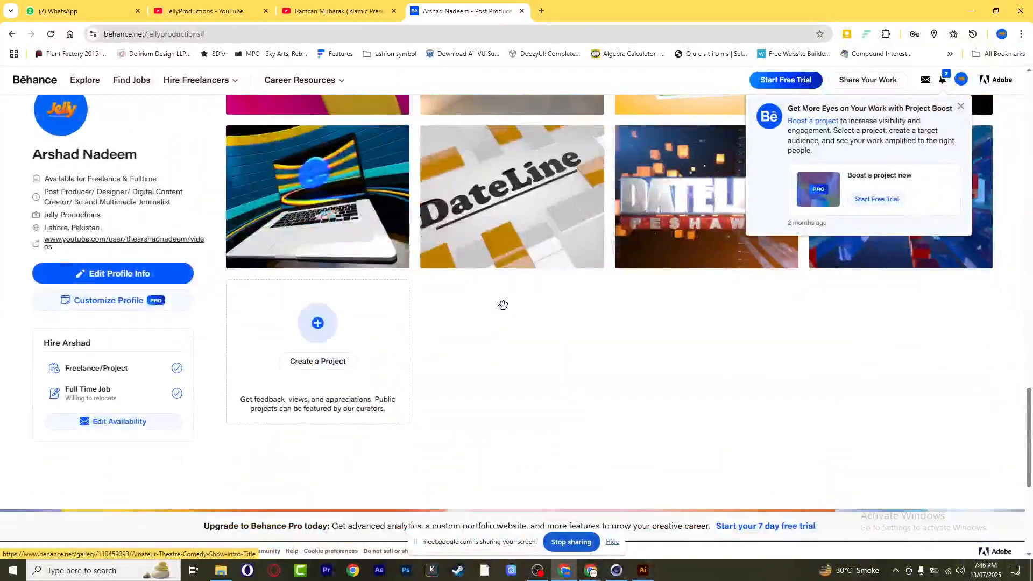
scroll(494, 292, "down", 2)
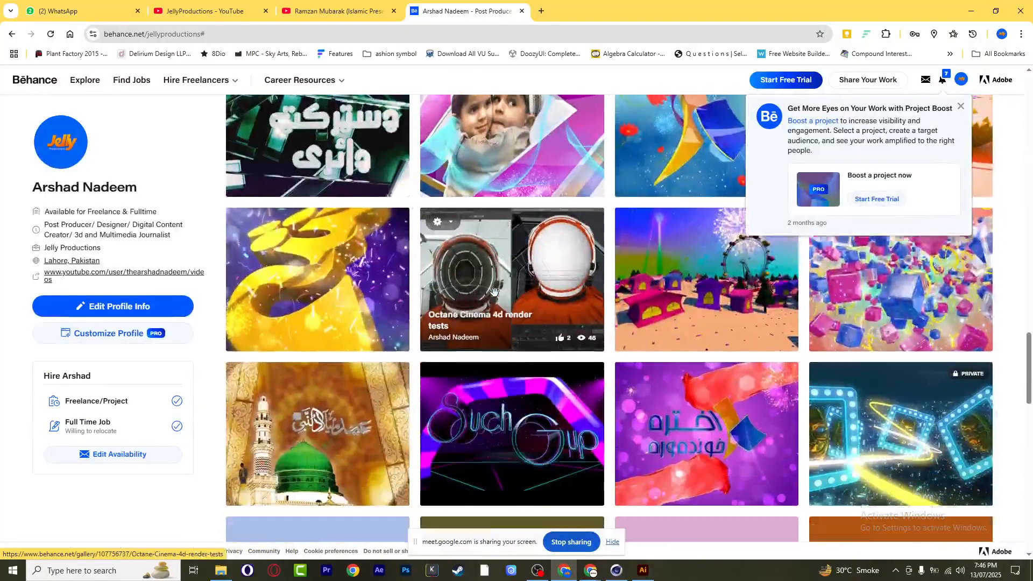
Find the Howzzat Show (Cricket Show Intro Title) project further down the grid and open it in a new tab
scroll(697, 323, "down", 8)
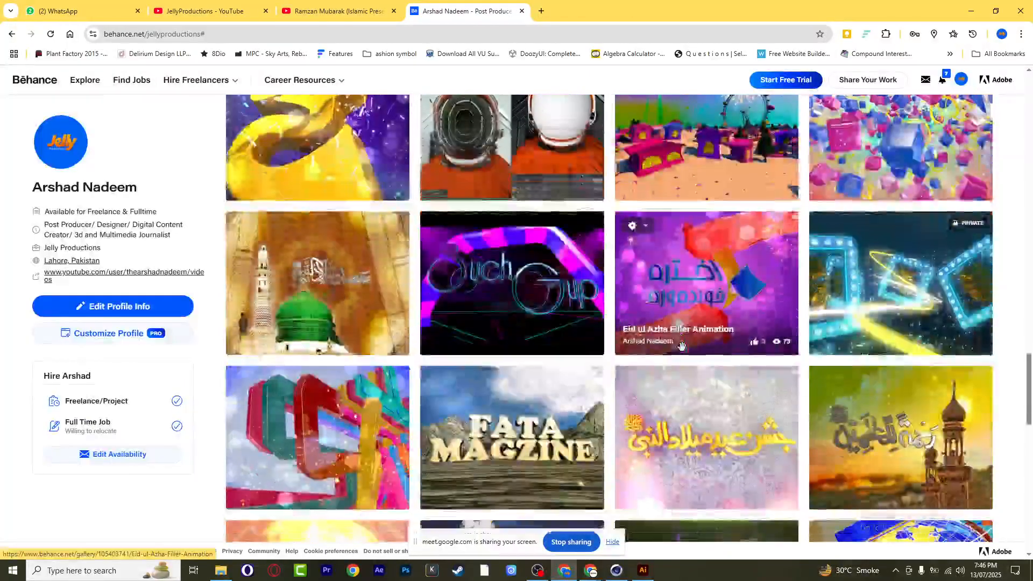
scroll(683, 350, "down", 4)
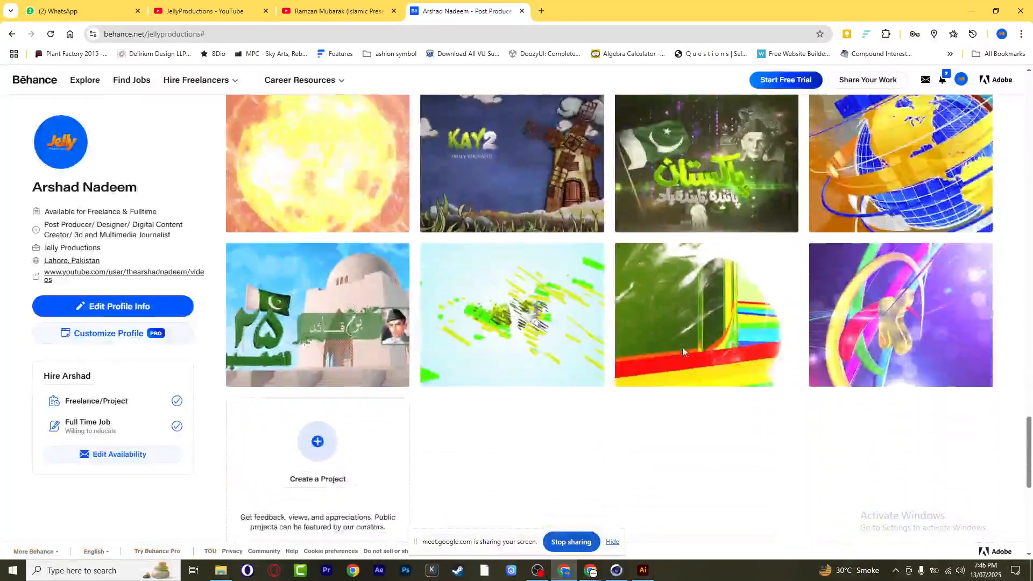
scroll(682, 346, "down", 4)
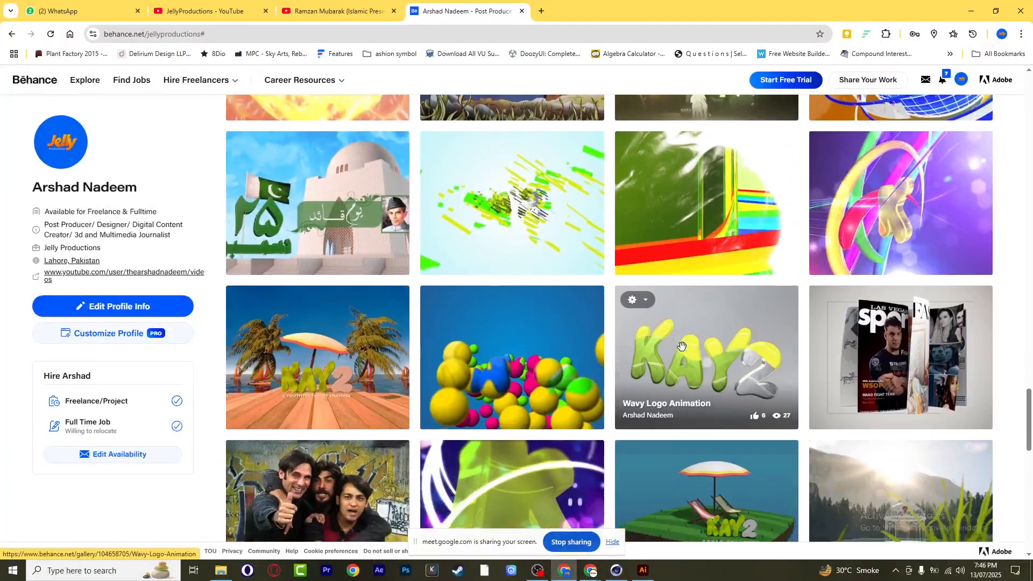
scroll(682, 346, "down", 2)
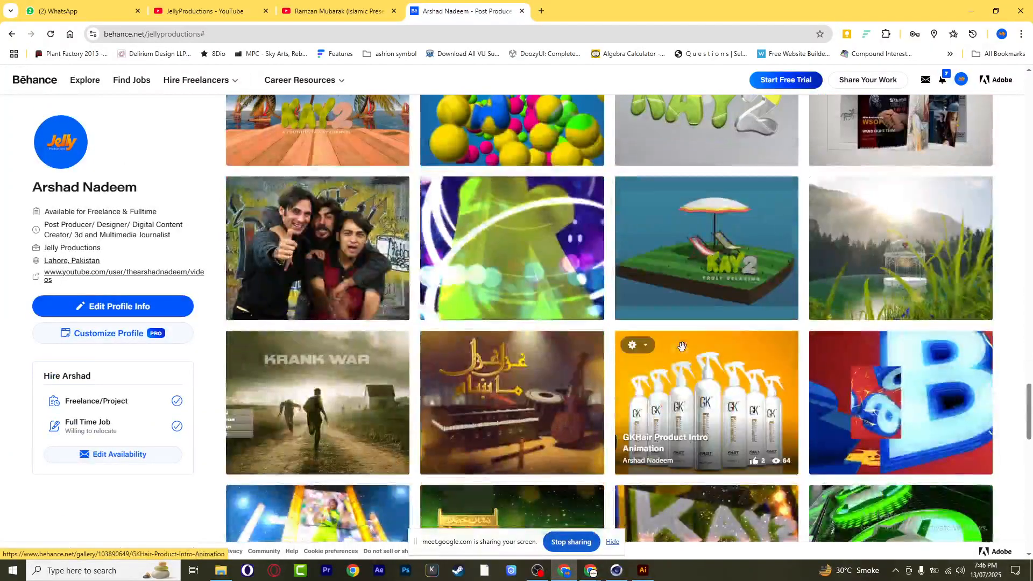
scroll(683, 348, "down", 2)
scroll(683, 351, "down", 3)
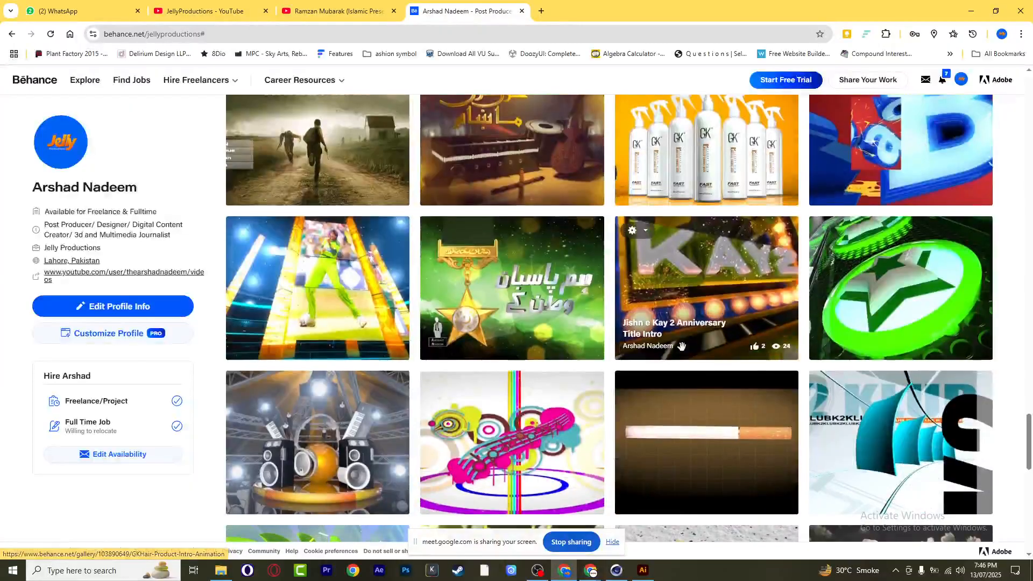
right_click(346, 271)
key("Escape")
Look through the remaining Behance projects to the end of the grid and return to the profile header
scroll(635, 366, "down", 6)
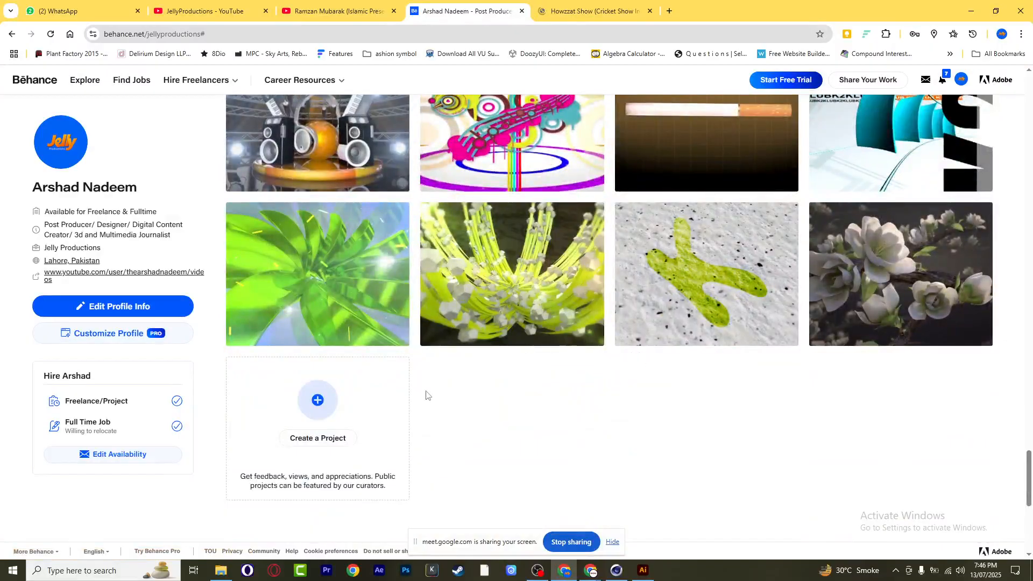
scroll(614, 353, "down", 6)
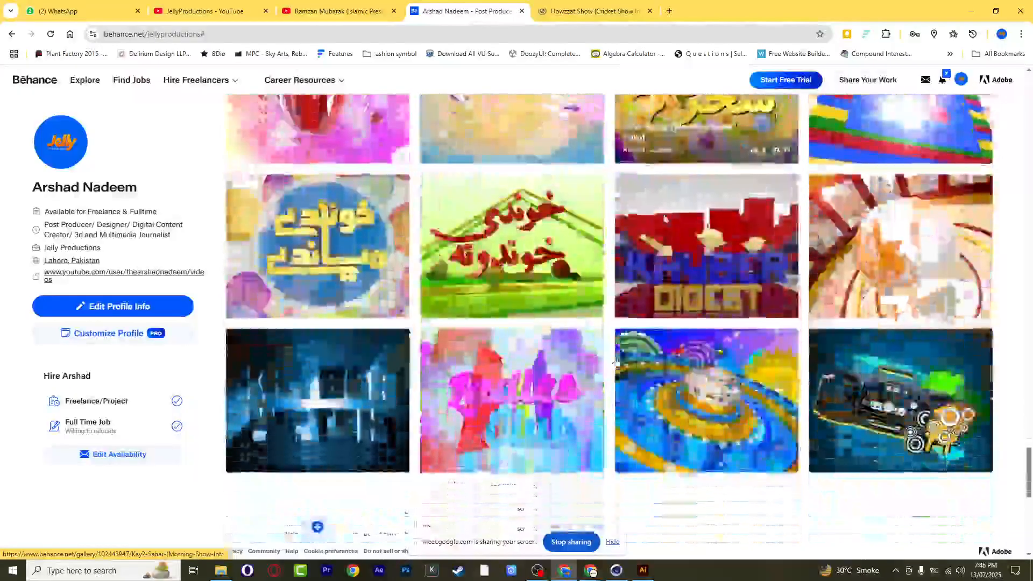
scroll(616, 361, "down", 4)
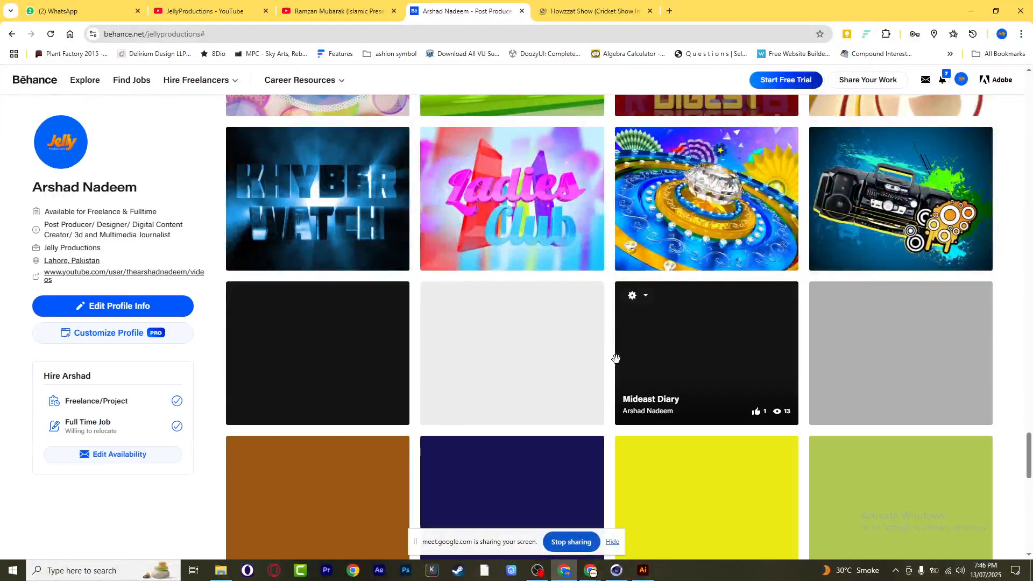
scroll(615, 361, "down", 8)
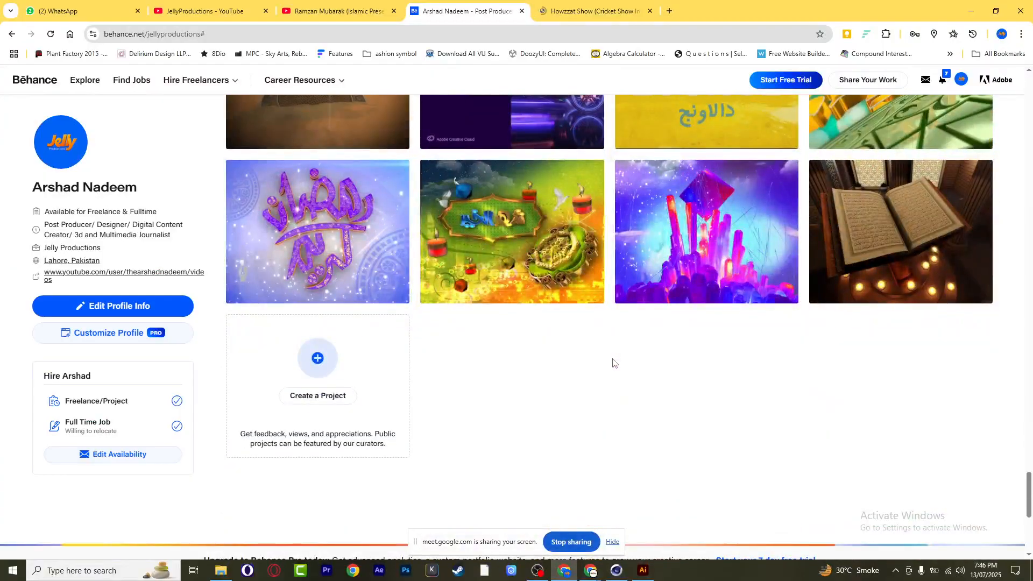
scroll(612, 361, "down", 4)
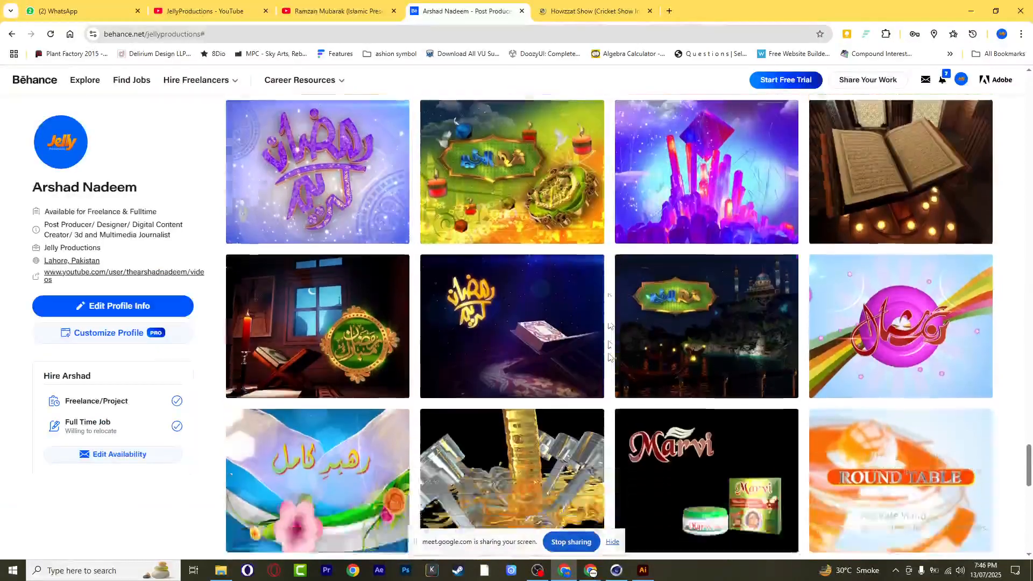
scroll(609, 357, "down", 3)
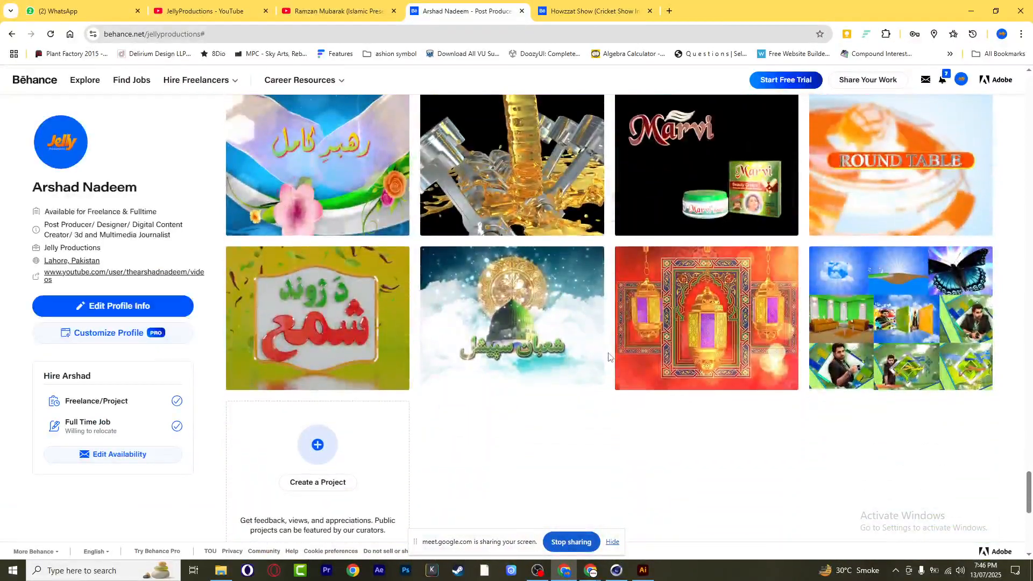
scroll(609, 357, "down", 6)
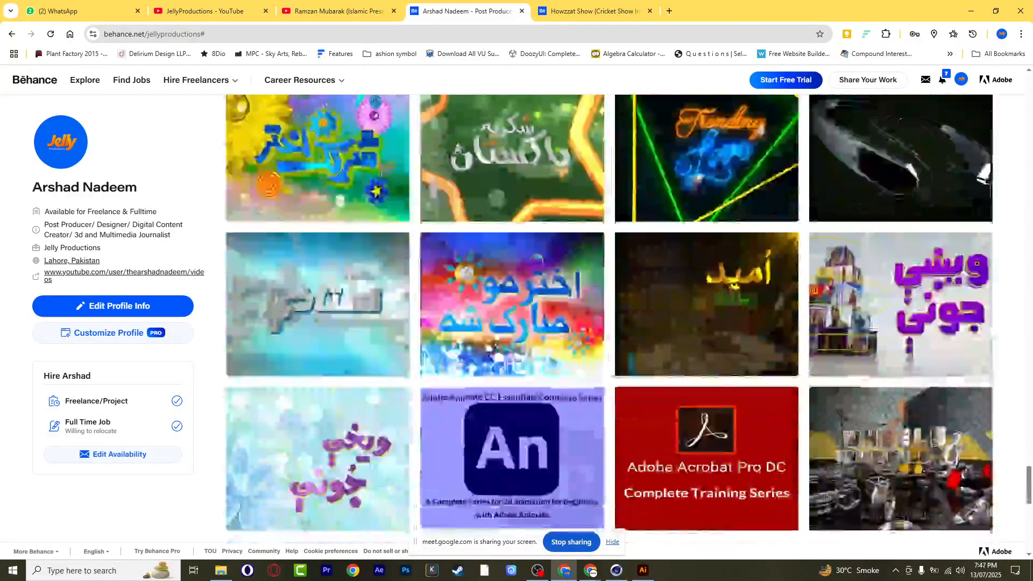
scroll(609, 355, "down", 3)
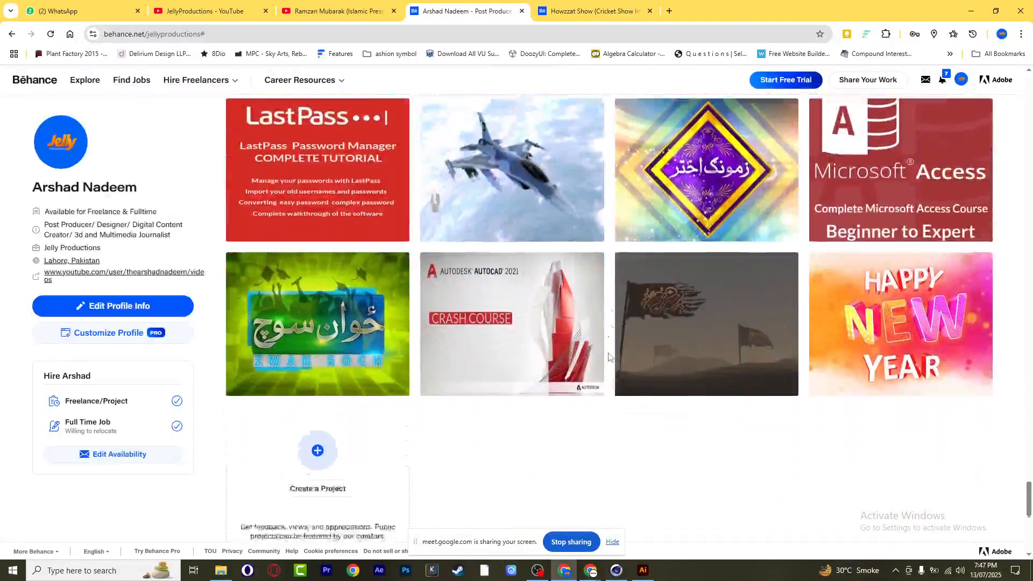
scroll(609, 357, "down", 2)
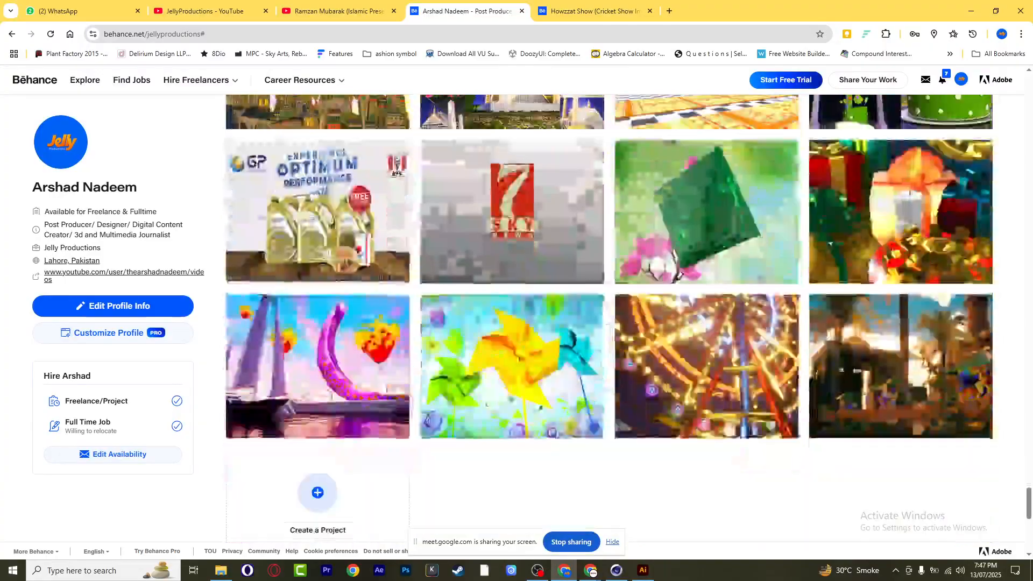
scroll(609, 356, "down", 1)
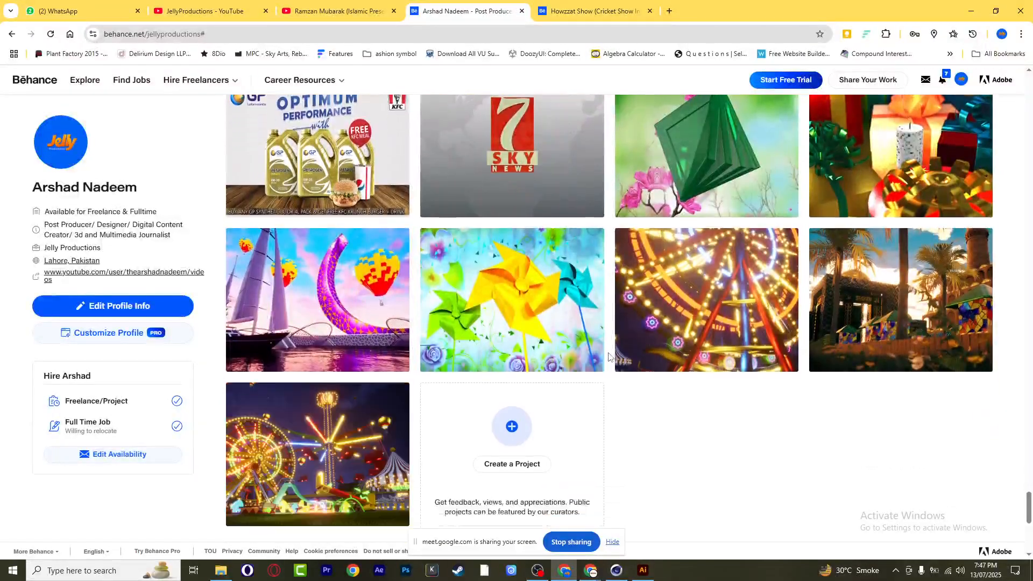
scroll(608, 357, "down", 3)
scroll(609, 357, "up", 5)
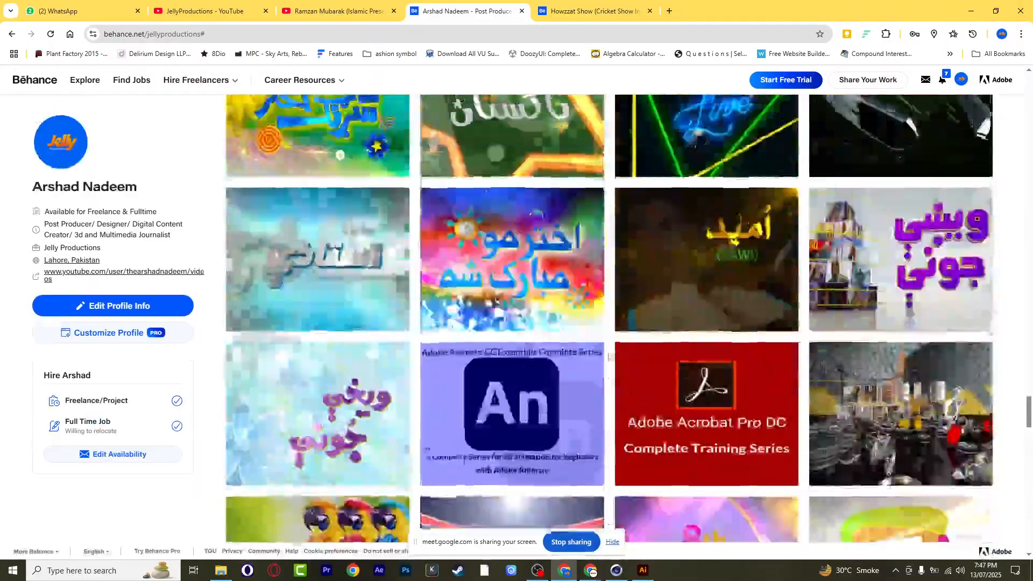
scroll(606, 353, "up", 20)
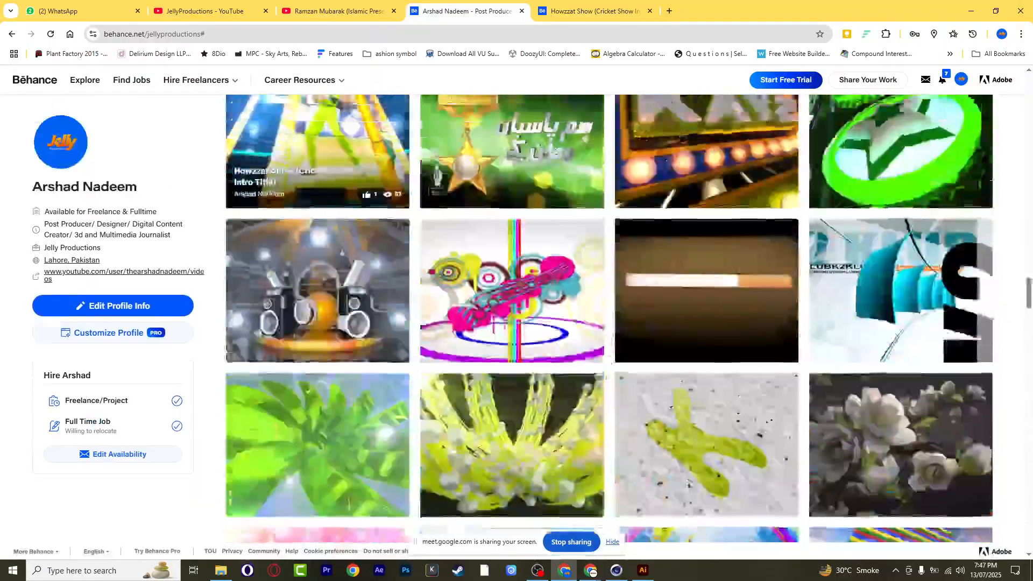
scroll(605, 353, "up", 20)
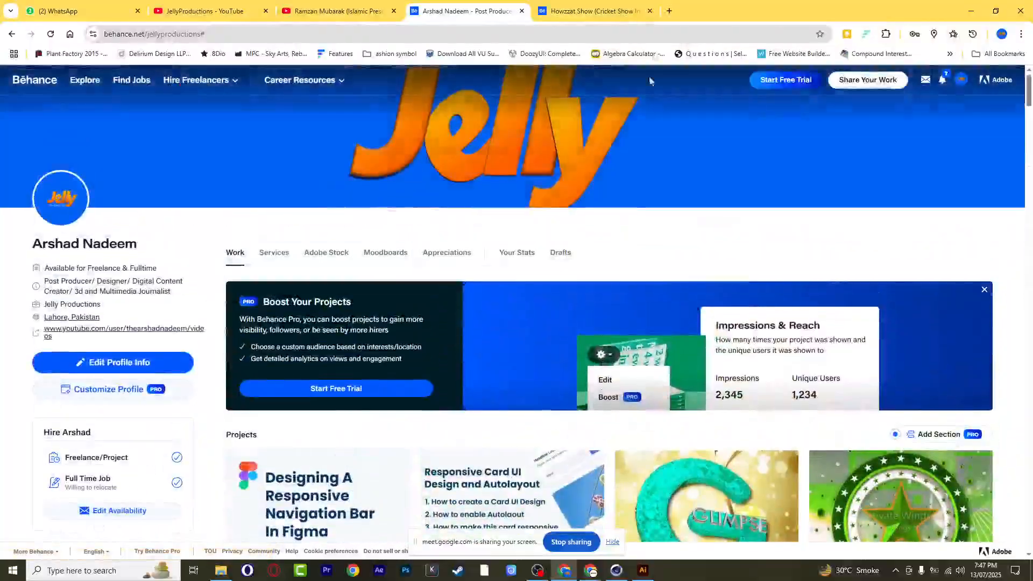
Switch to the Howzzat Show project and look through its stills down to the project footer
left_click(623, 11)
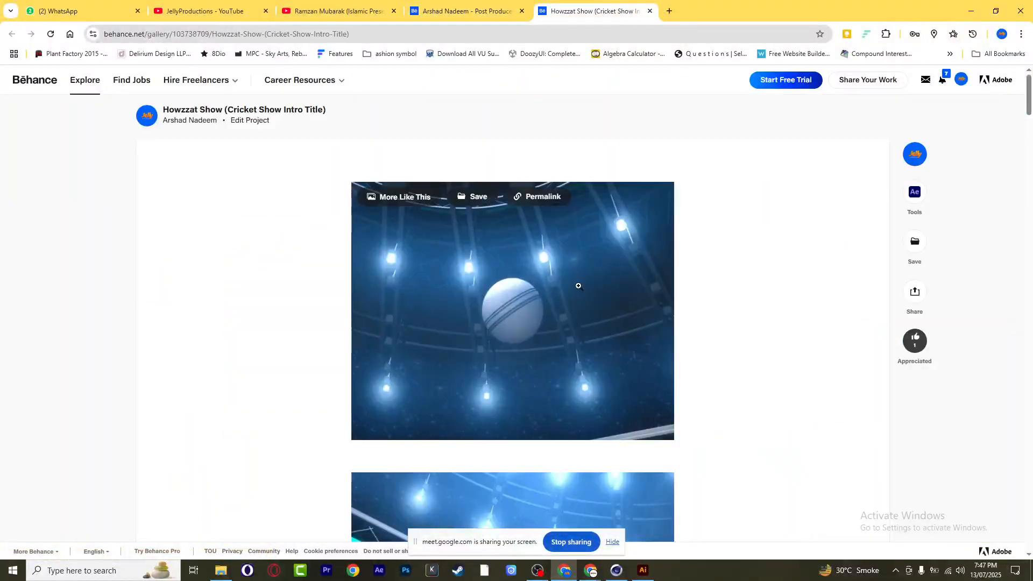
scroll(579, 284, "down", 6)
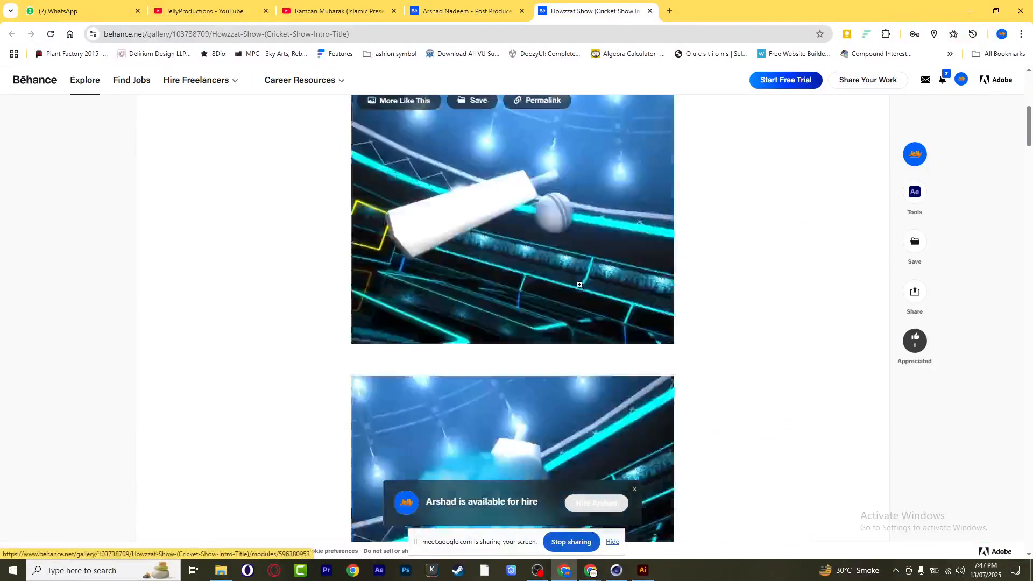
scroll(579, 287, "down", 20)
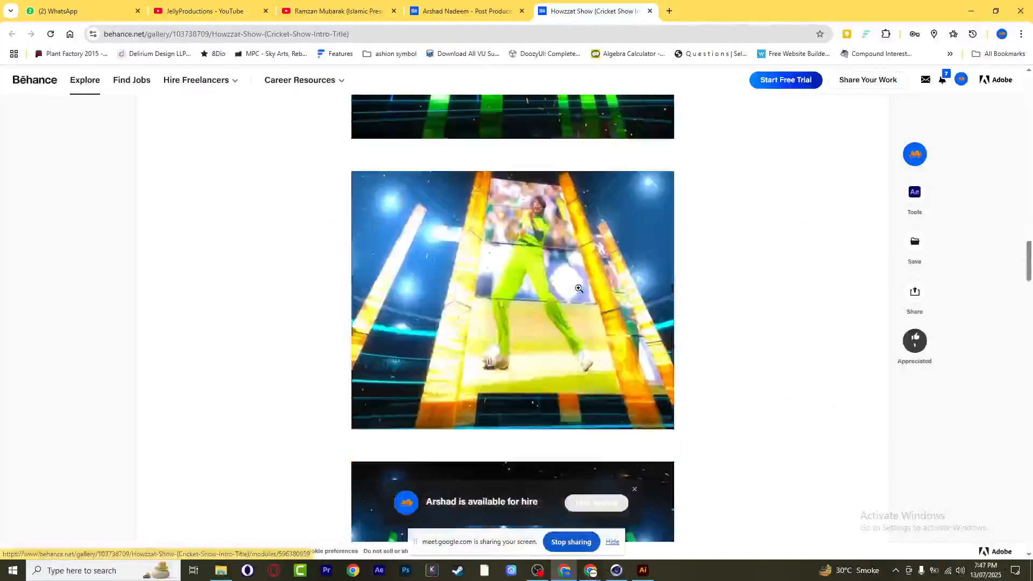
scroll(579, 290, "down", 15)
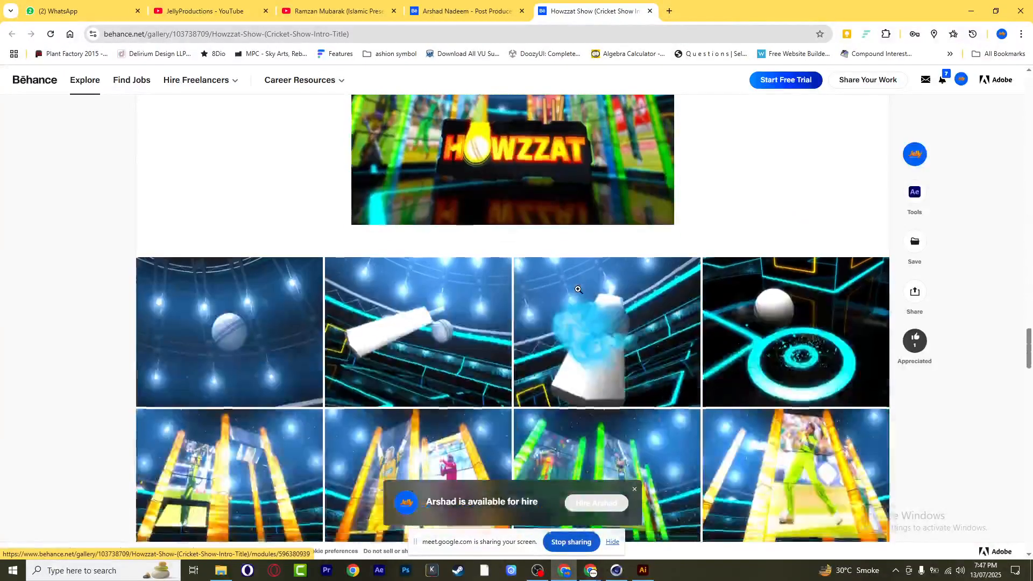
scroll(579, 289, "down", 10)
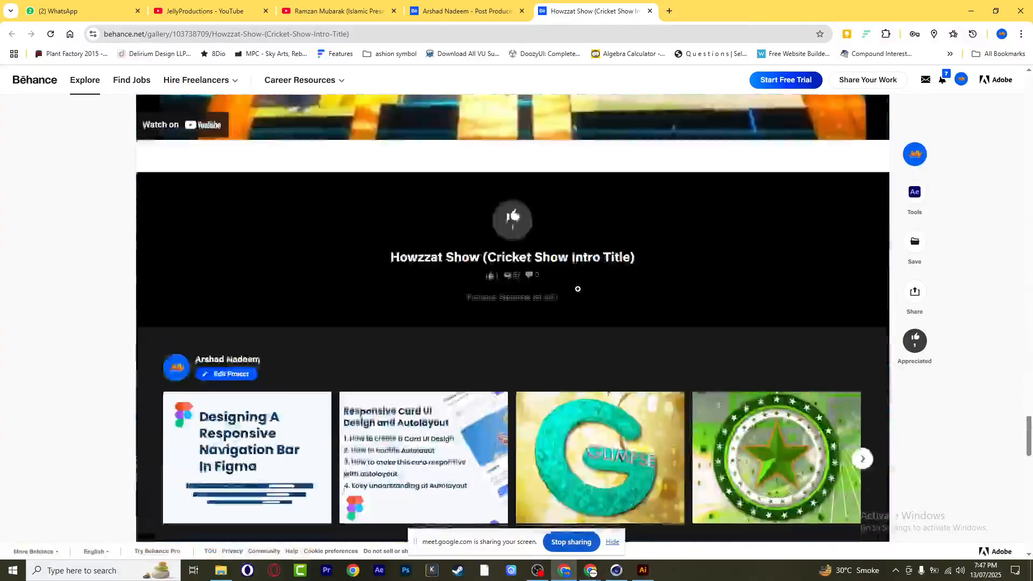
Play the embedded Howzzat Show intro video and pause it on the HOWZZAT title
scroll(578, 292, "up", 7)
scroll(578, 293, "down", 2)
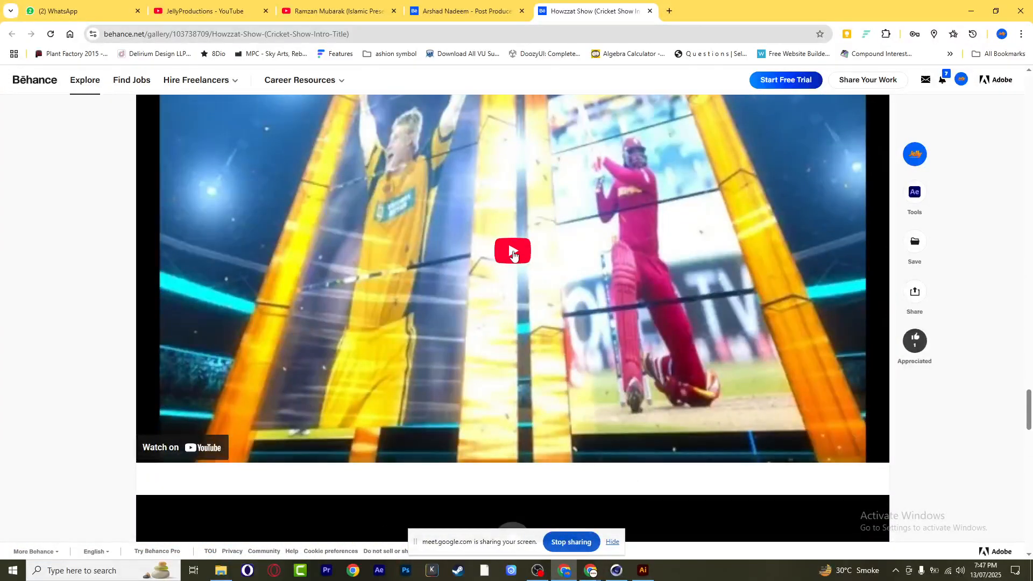
left_click(513, 253)
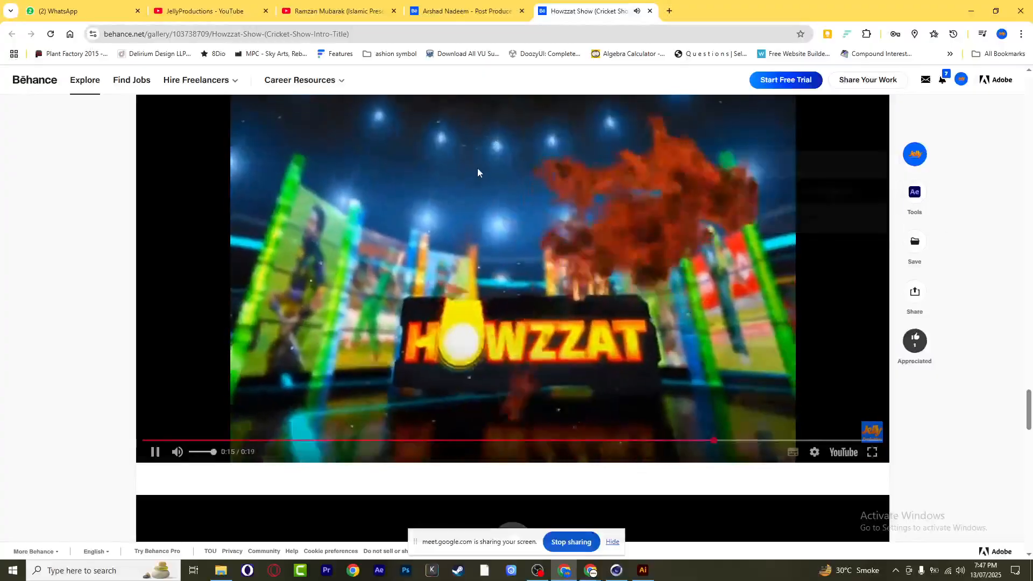
left_click(477, 158)
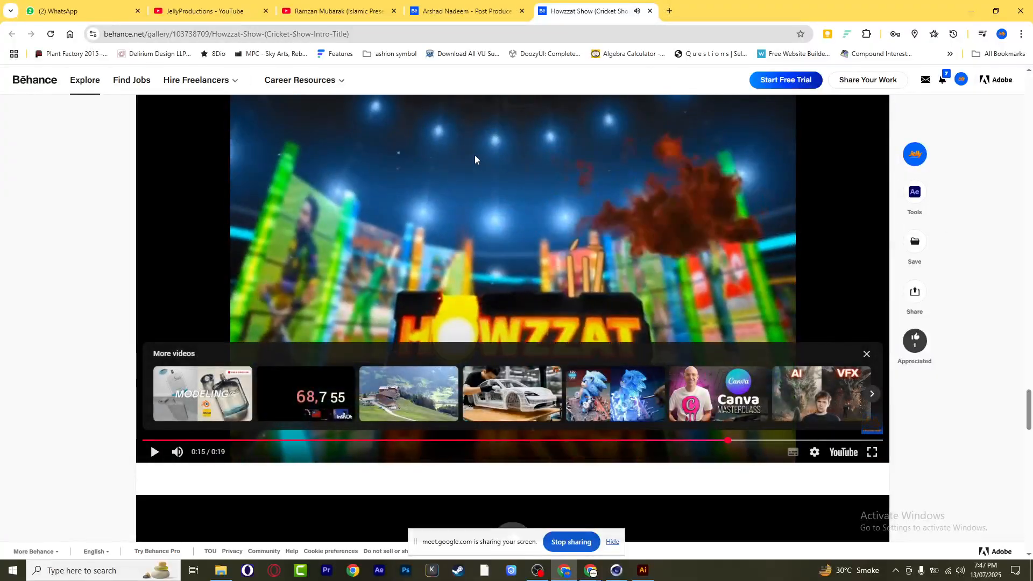
Leave the Behance pages and return to the header of the JellyProductions YouTube channel
left_click(506, 5)
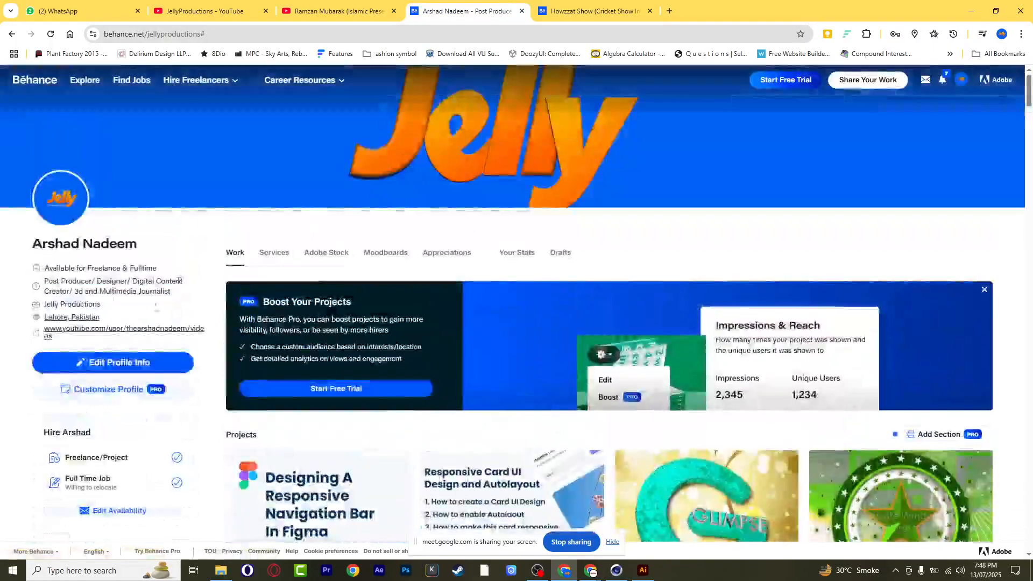
key("ctrl+shift+Tab")
key("ctrl+shift+Tab")
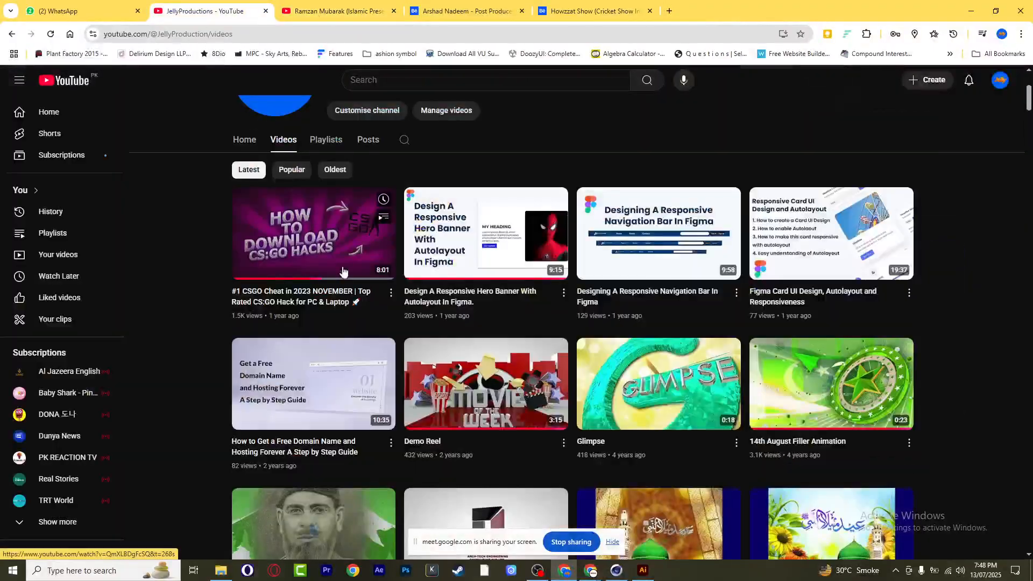
scroll(343, 270, "up", 3)
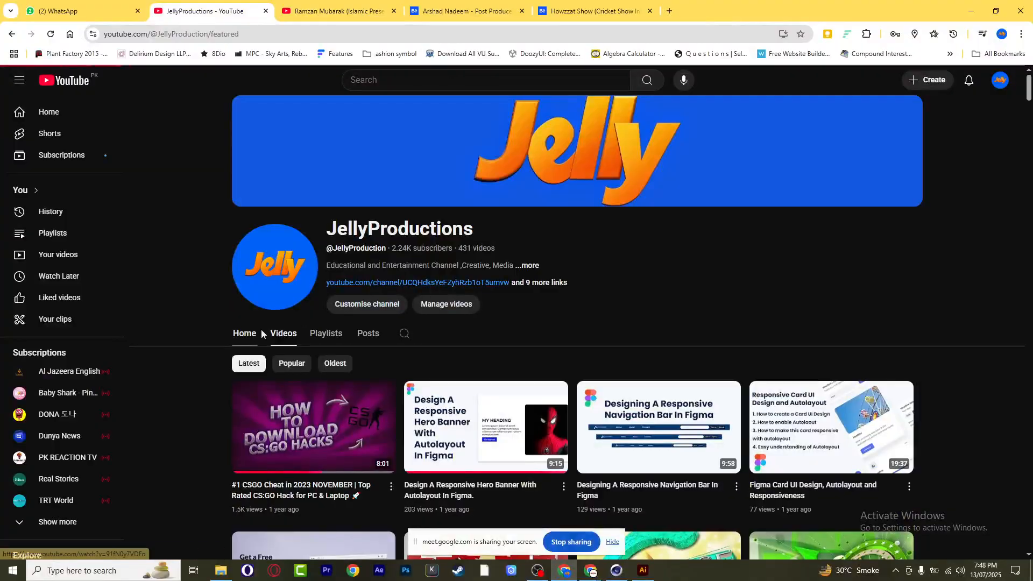
Play the channel's Demo Reel video full screen through to its end and return to the channel page
scroll(333, 322, "down", 4)
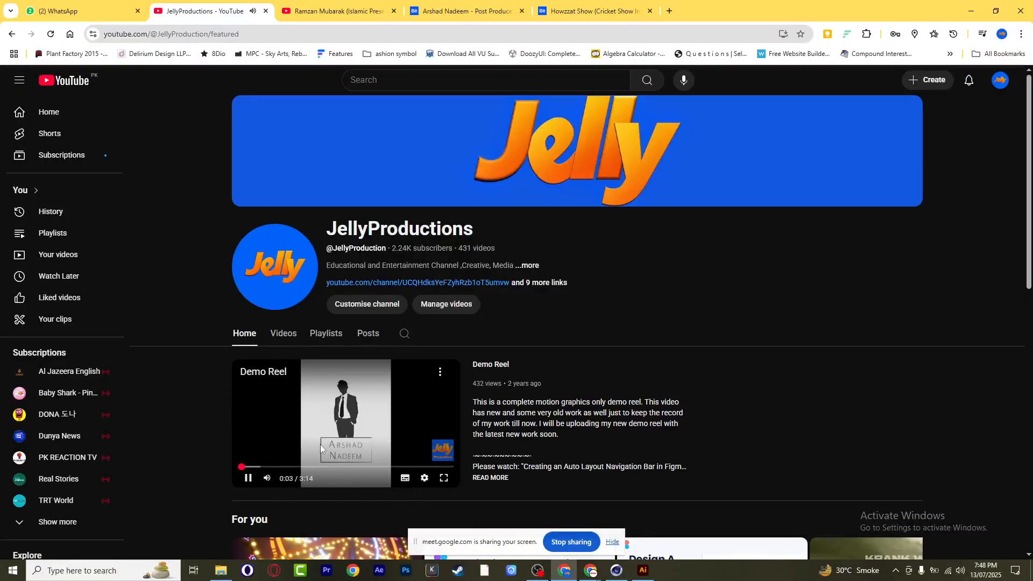
left_click(342, 444)
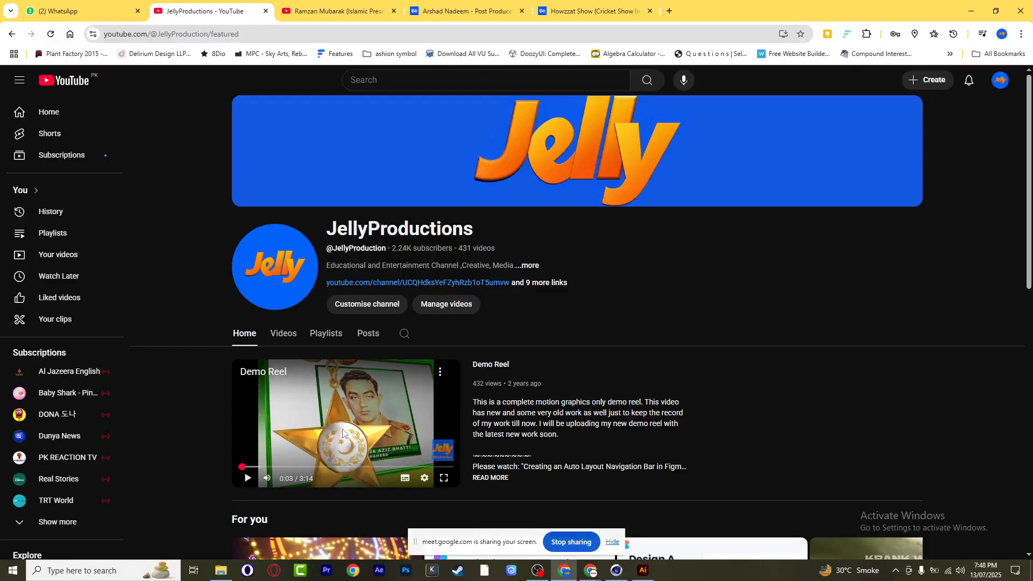
left_click(442, 484)
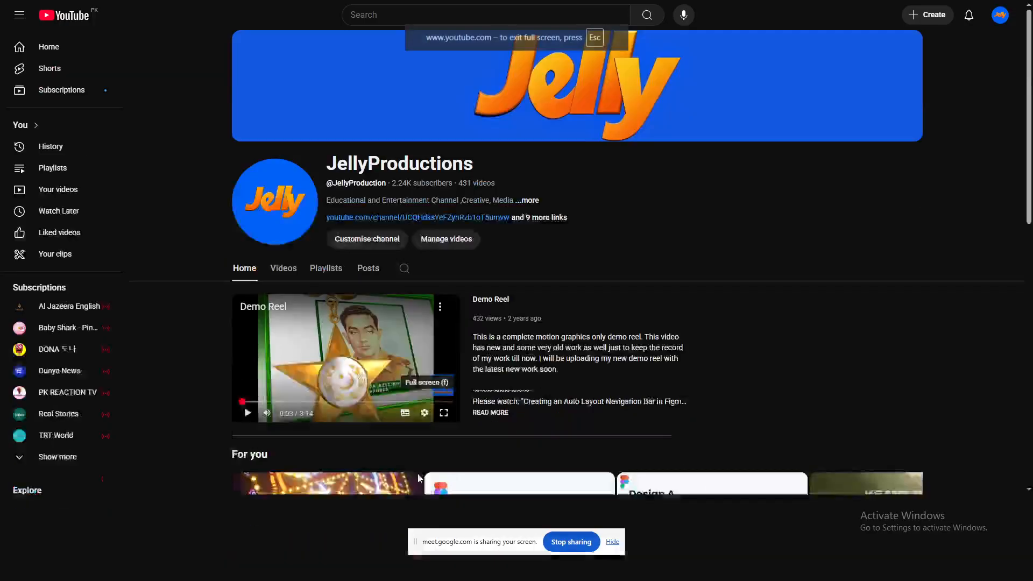
left_click(382, 368)
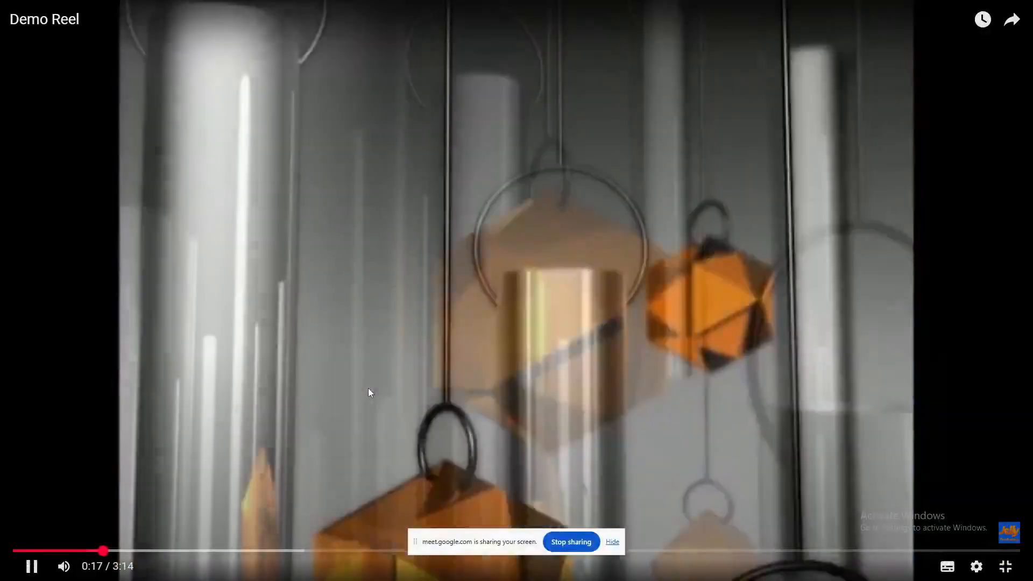
left_click(366, 386)
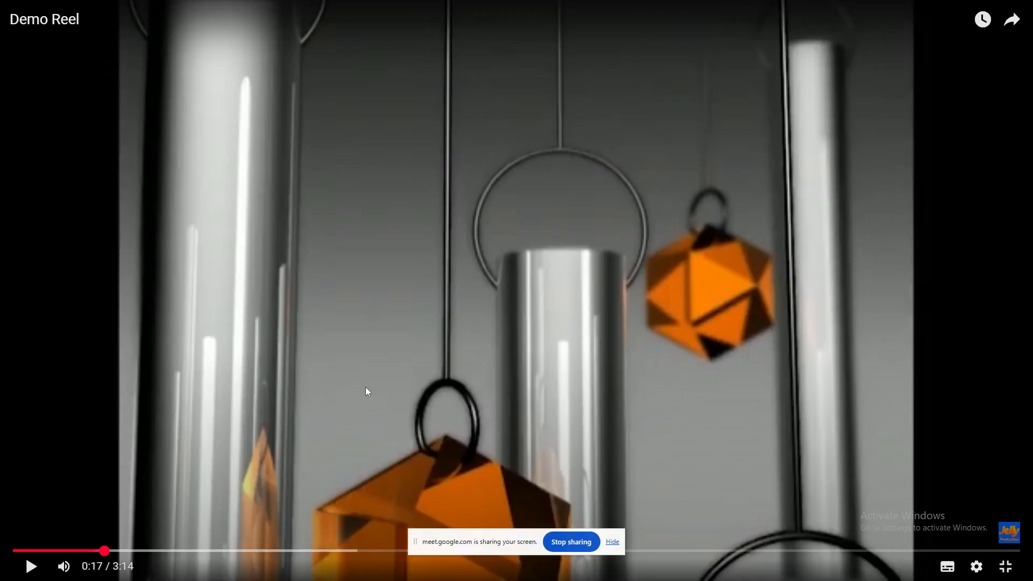
left_click(354, 261)
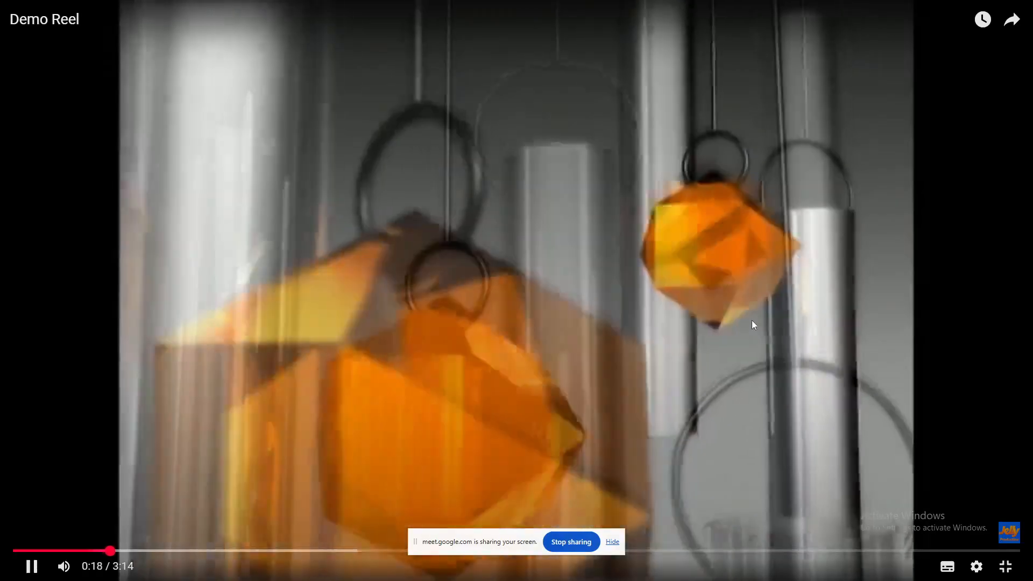
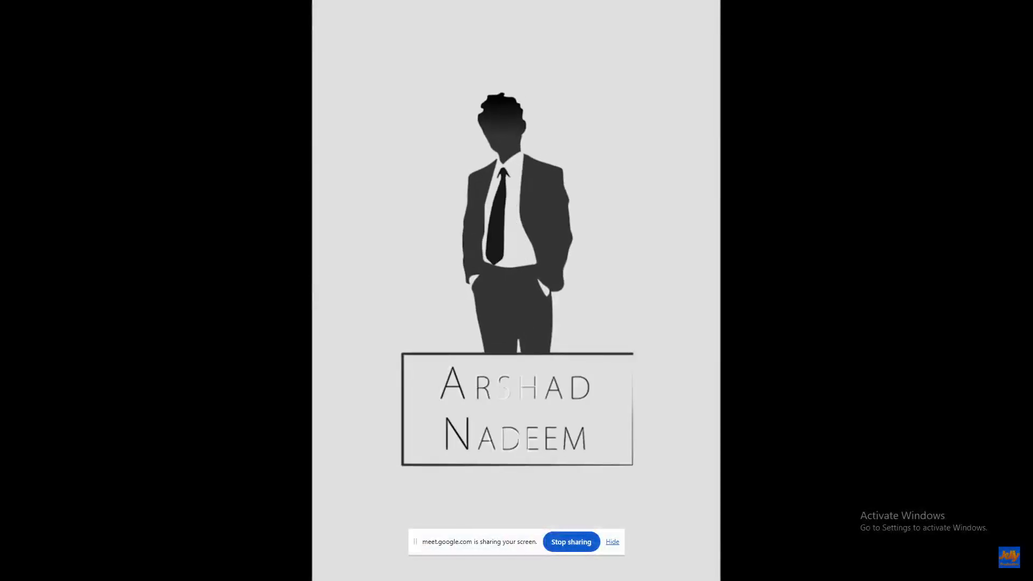
key("Escape")
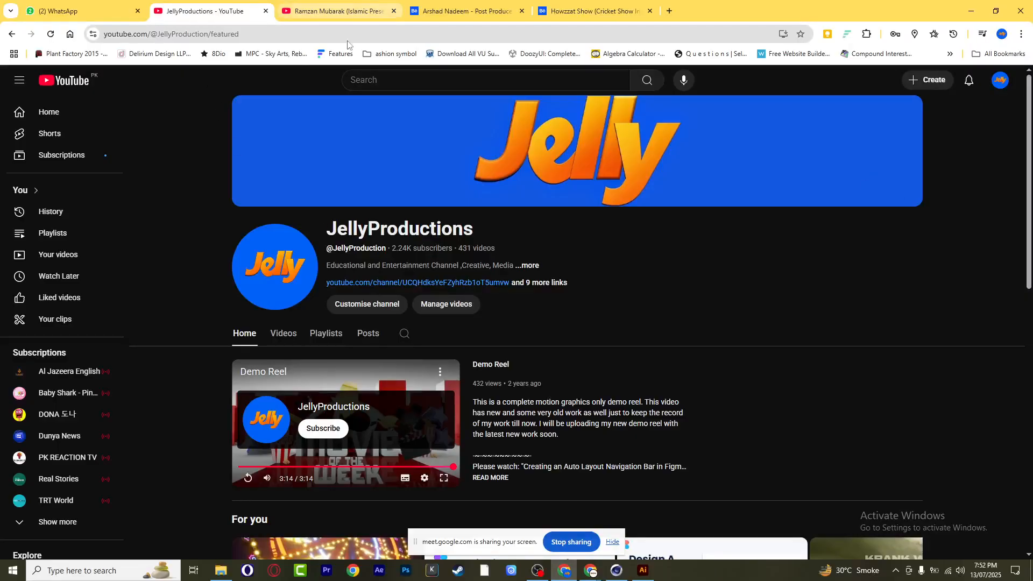
Close the JellyProductions channel, Ramzan Mubarak, Behance profile and Howzzat Show tabs, leaving only WhatsApp open
left_click(265, 12)
left_click(266, 11)
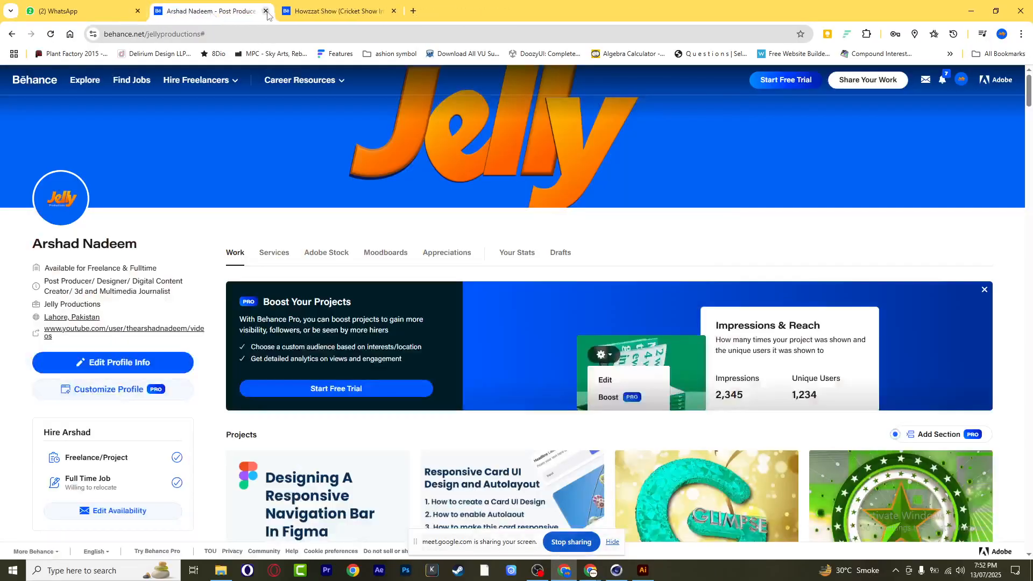
left_click(265, 11)
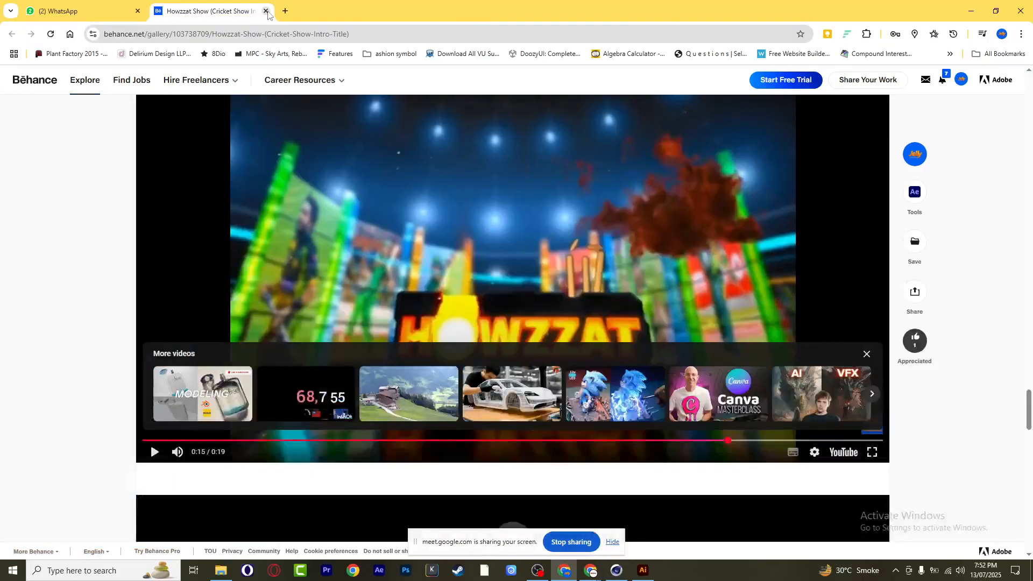
left_click(265, 11)
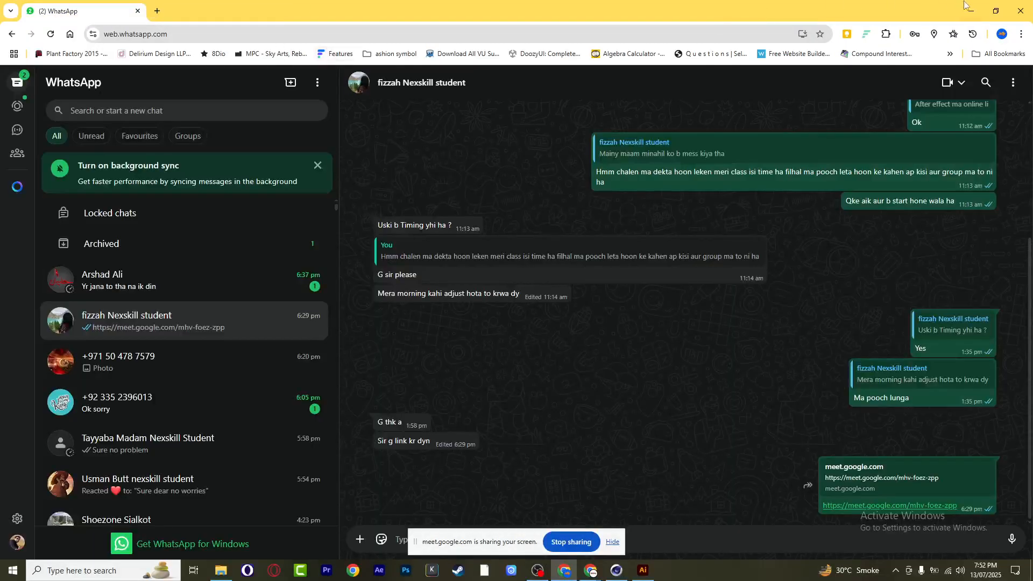
Minimise the WhatsApp browser window and save the 2D Animation B 11 attendance changes in the attendance portal
left_click(971, 11)
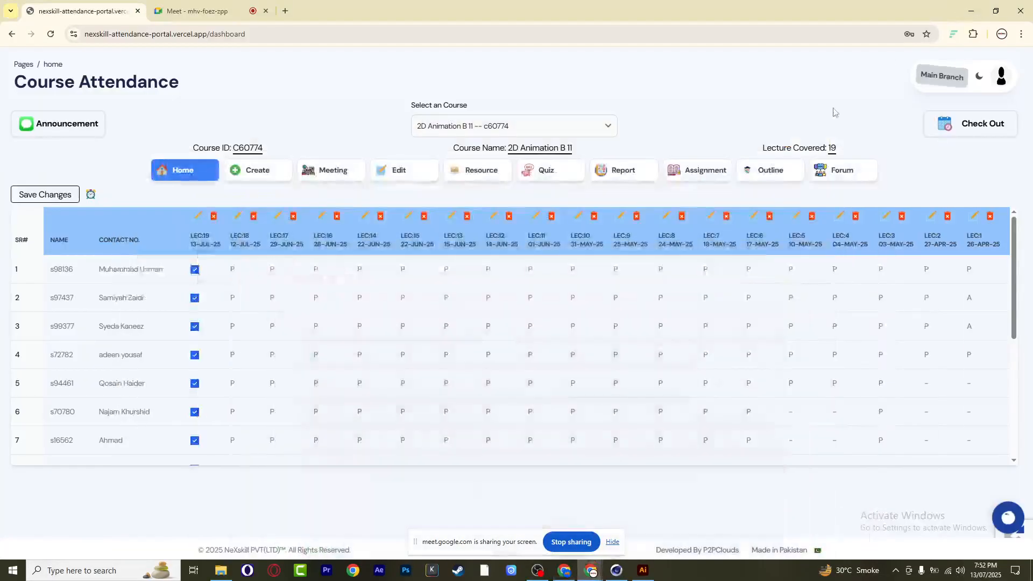
left_click(62, 194)
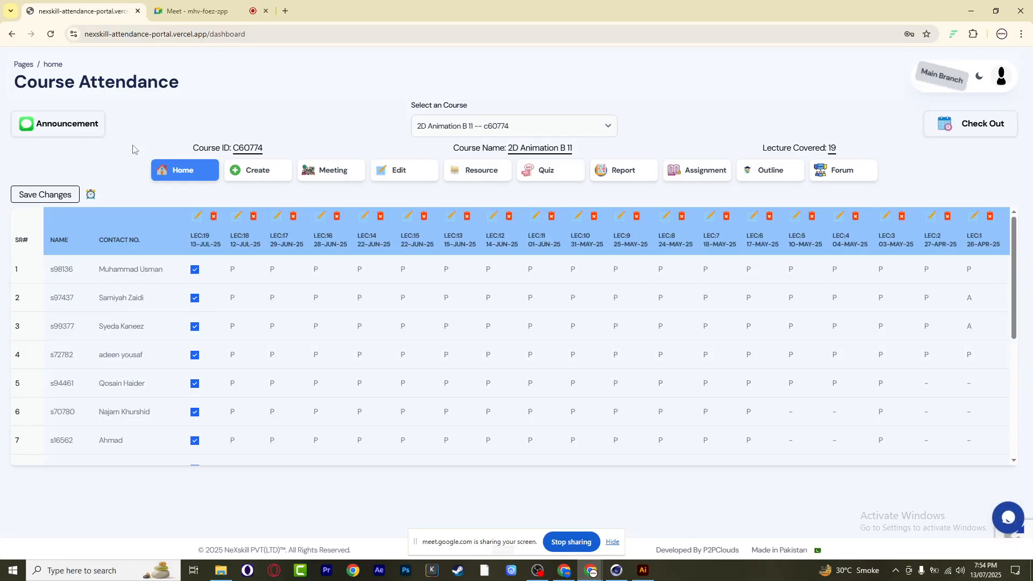
Switch to Cinema 4D and render the ABSTRACT logo in the perspective view
left_click(617, 571)
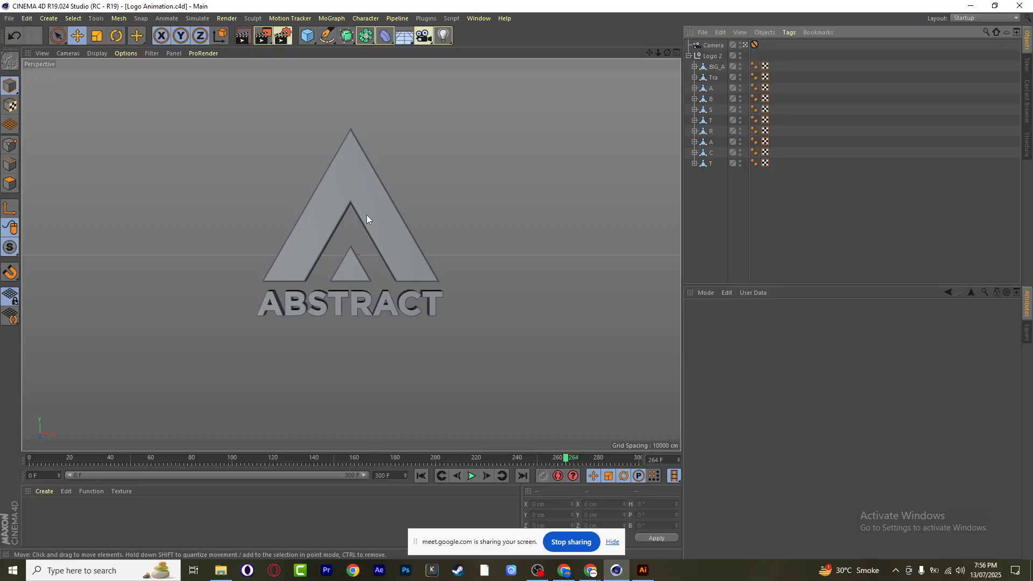
left_click(242, 36)
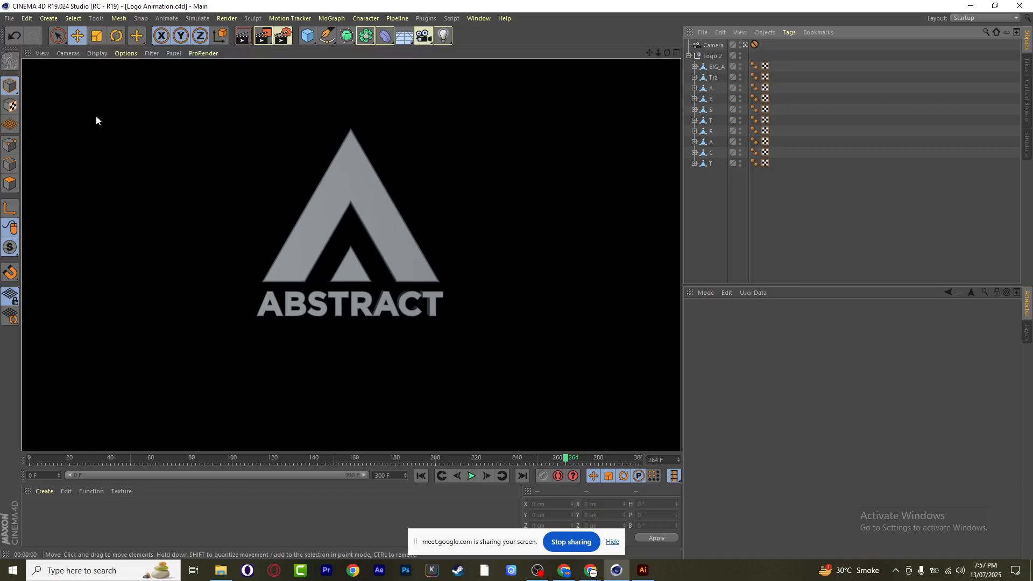
Save the Logo Animation project and close Cinema 4D
left_click(11, 19)
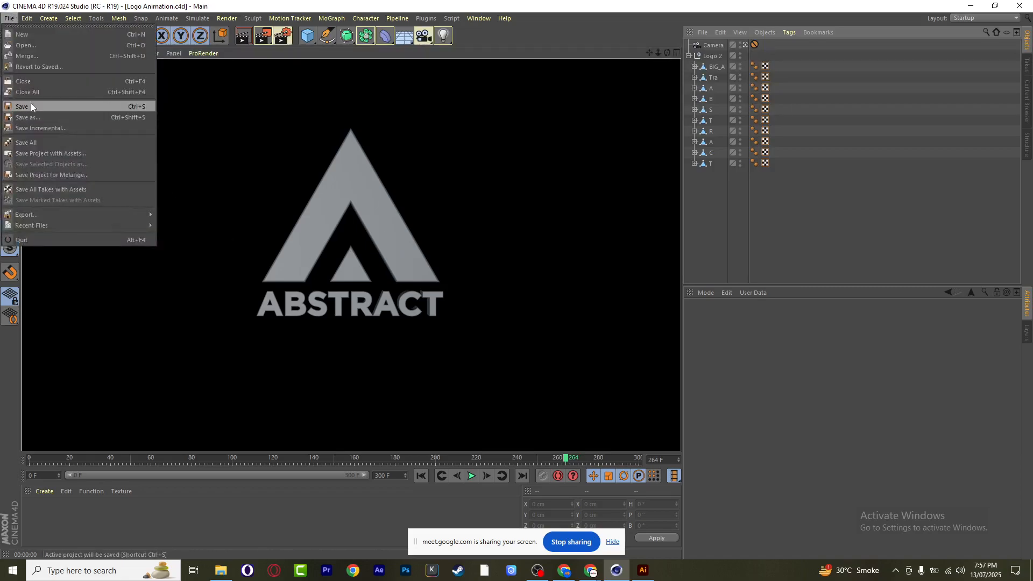
left_click(31, 103)
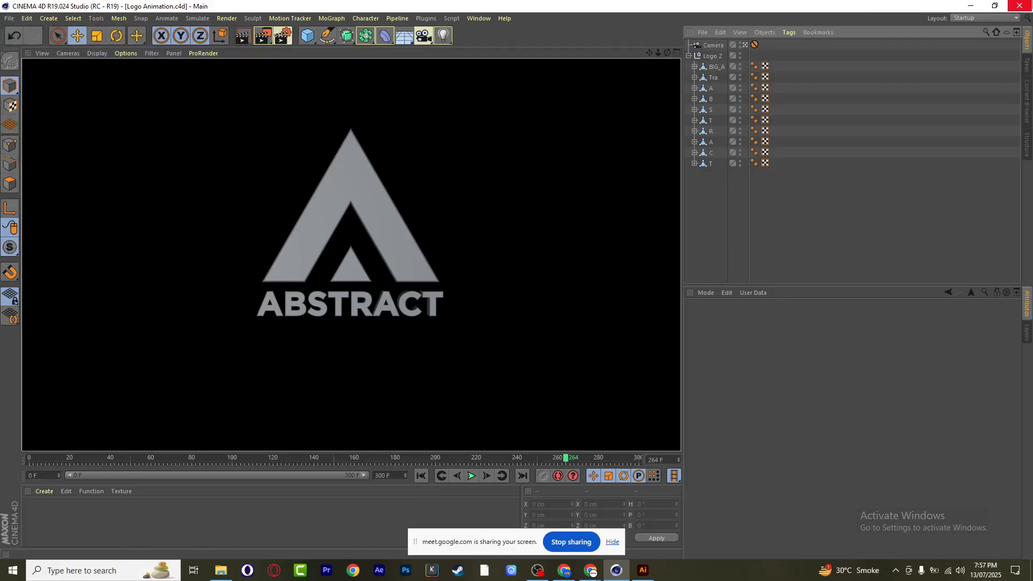
left_click(1019, 5)
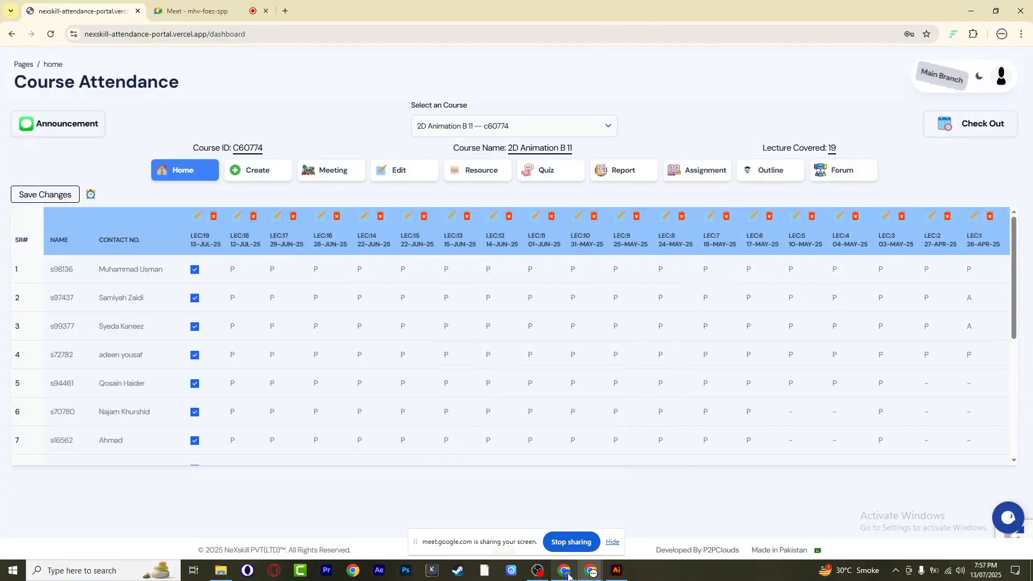
Return to the Google Meet call and leave it by closing its browser tab
mouse_move(592, 573)
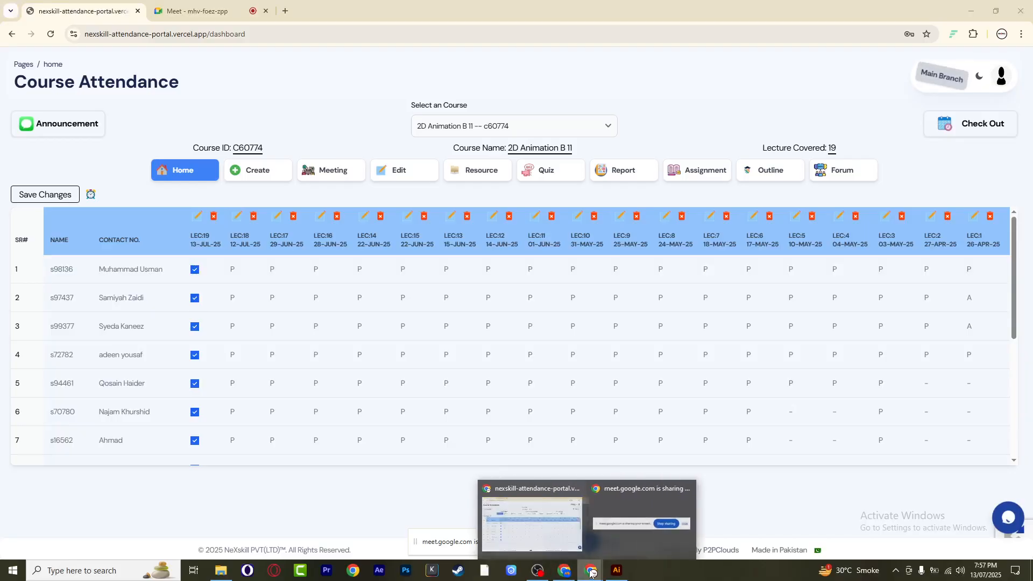
left_click(247, 11)
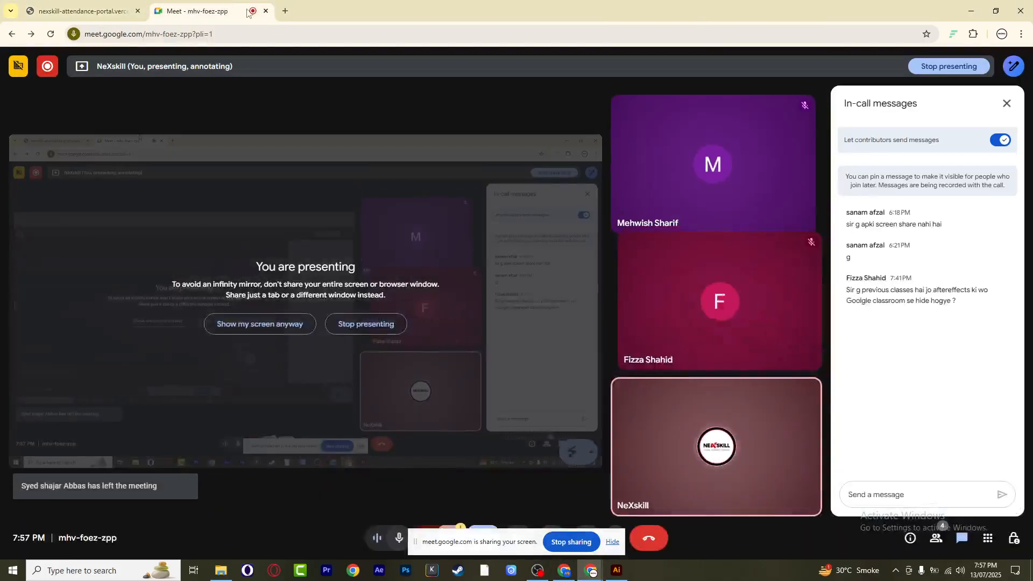
mouse_move(750, 259)
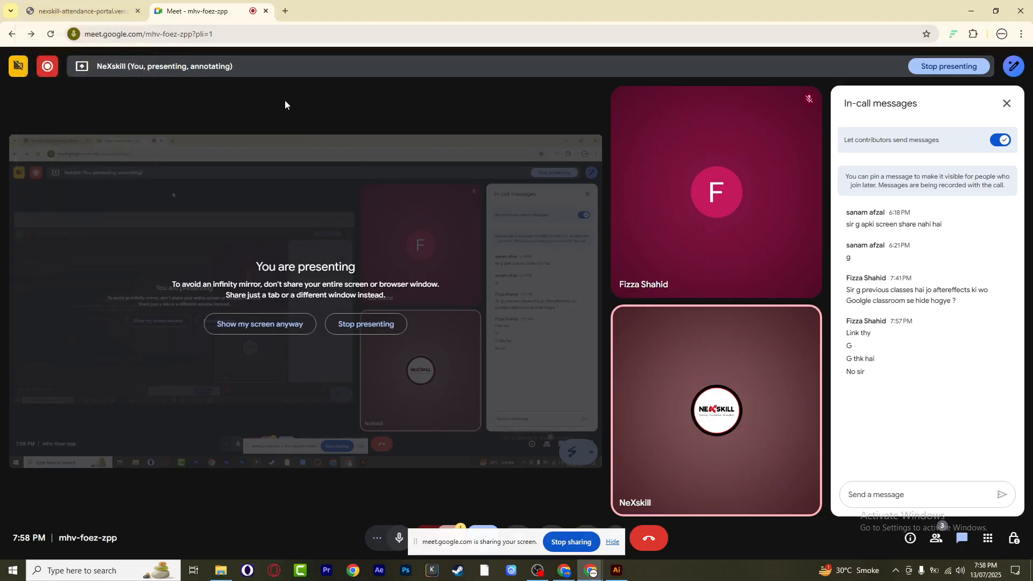
left_click(265, 10)
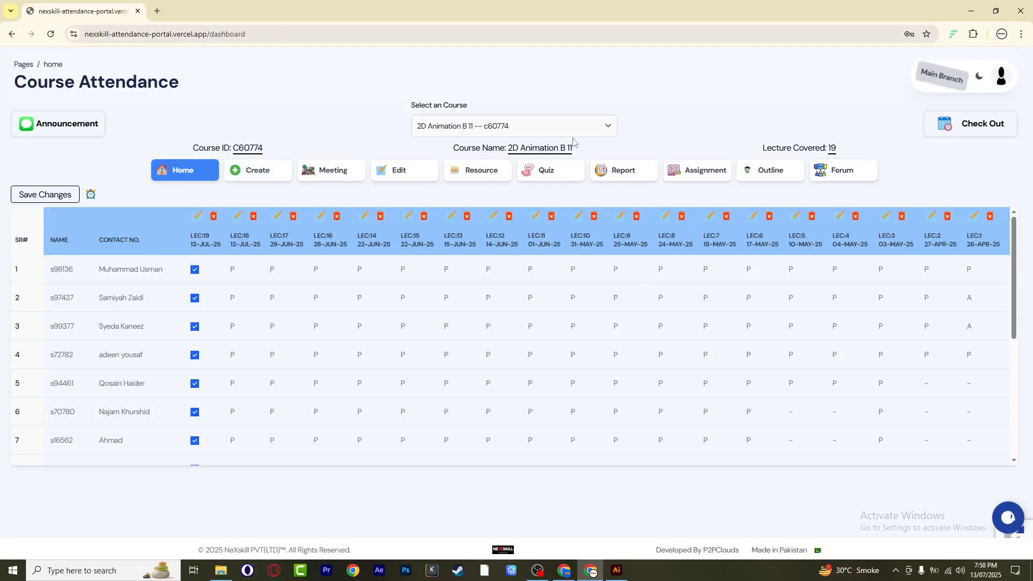
Mark the instructor's check-out for lecture 19 of 2D Animation B 11 and close the check-out dialog
left_click(976, 123)
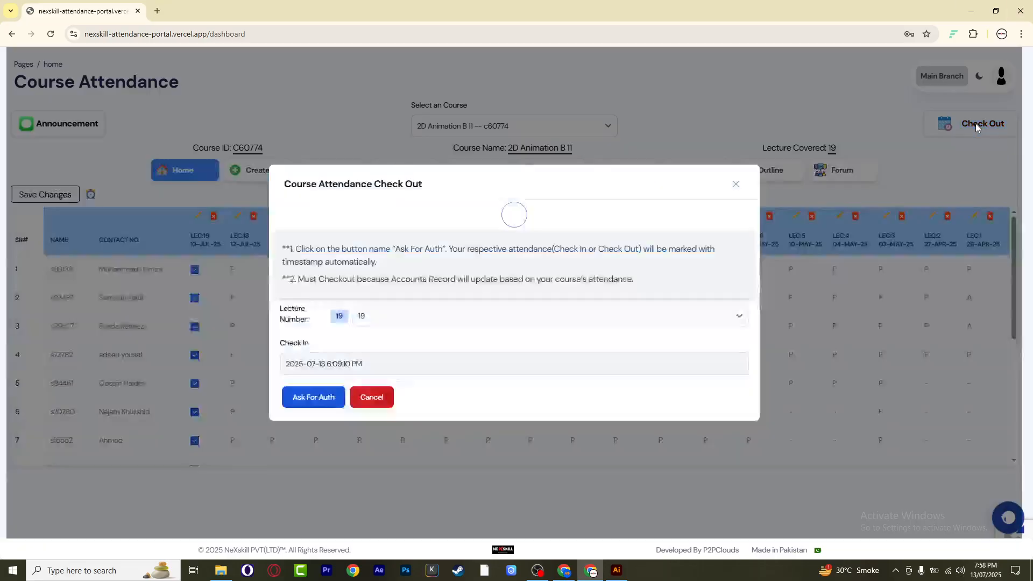
left_click(331, 397)
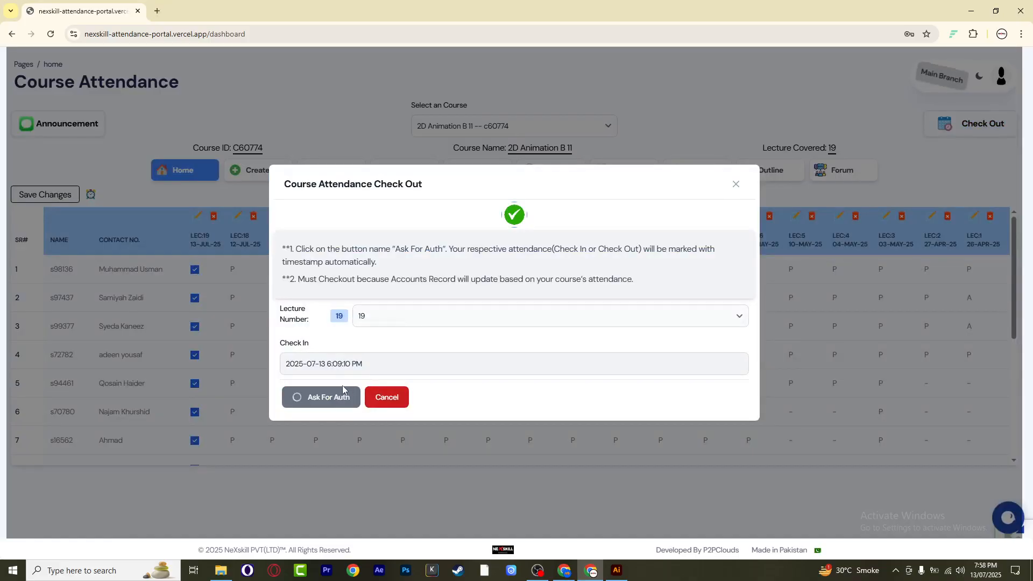
left_click(735, 186)
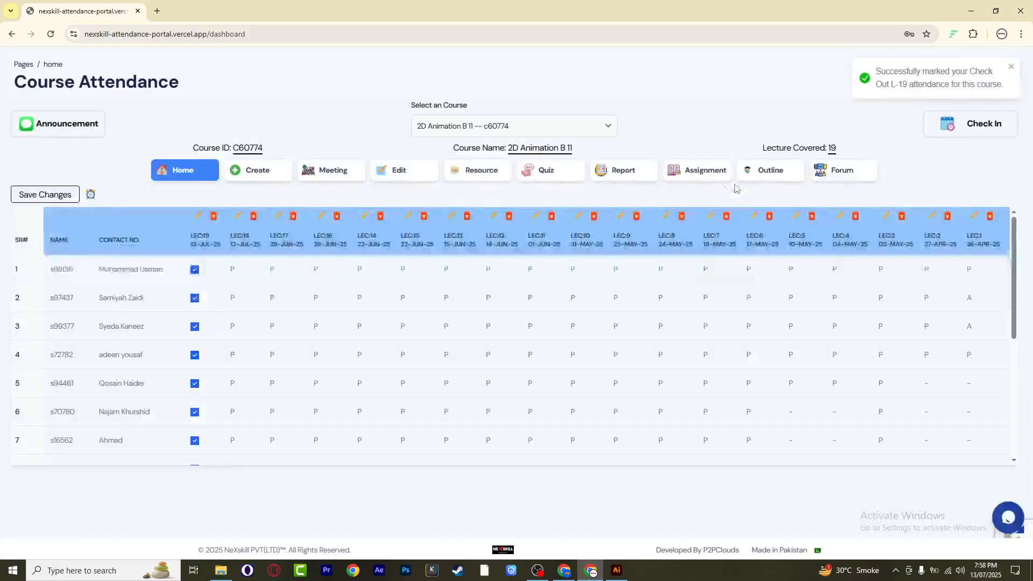
Close the Batch 11 Cinema 4d folder window and the Logo 2 document in Illustrator
key("alt+Tab")
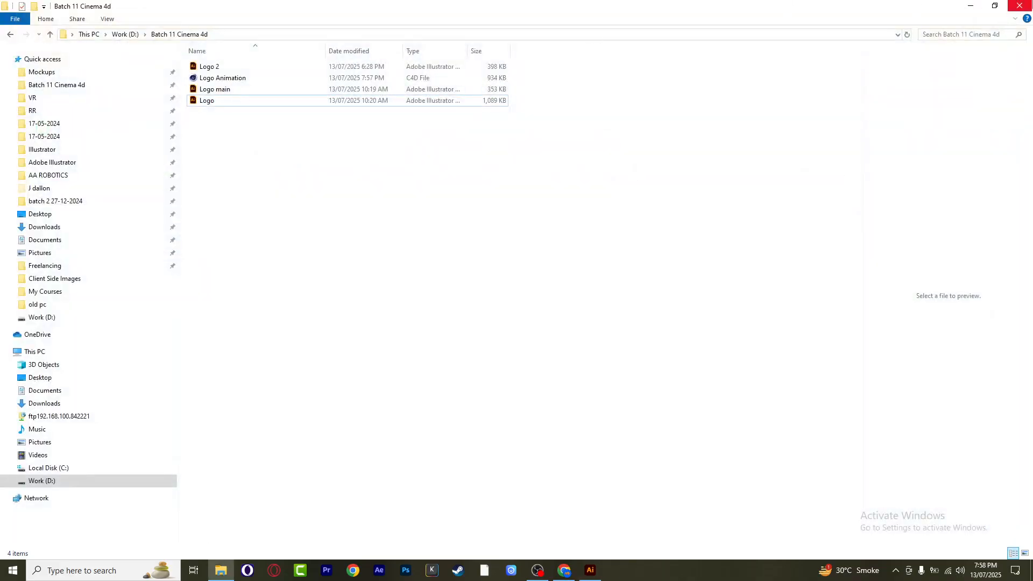
key("alt+Tab")
left_click(1024, 6)
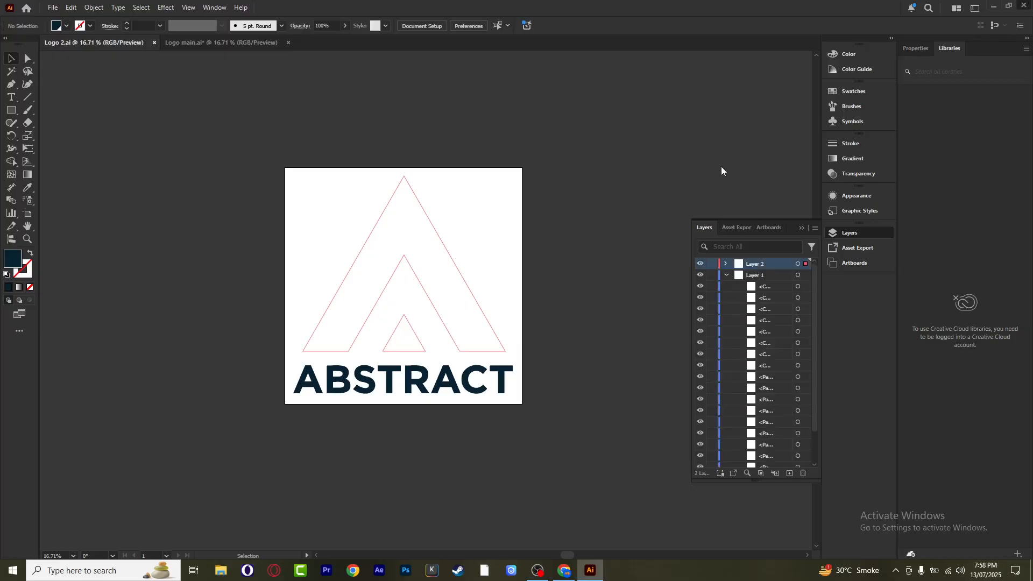
left_click(575, 299)
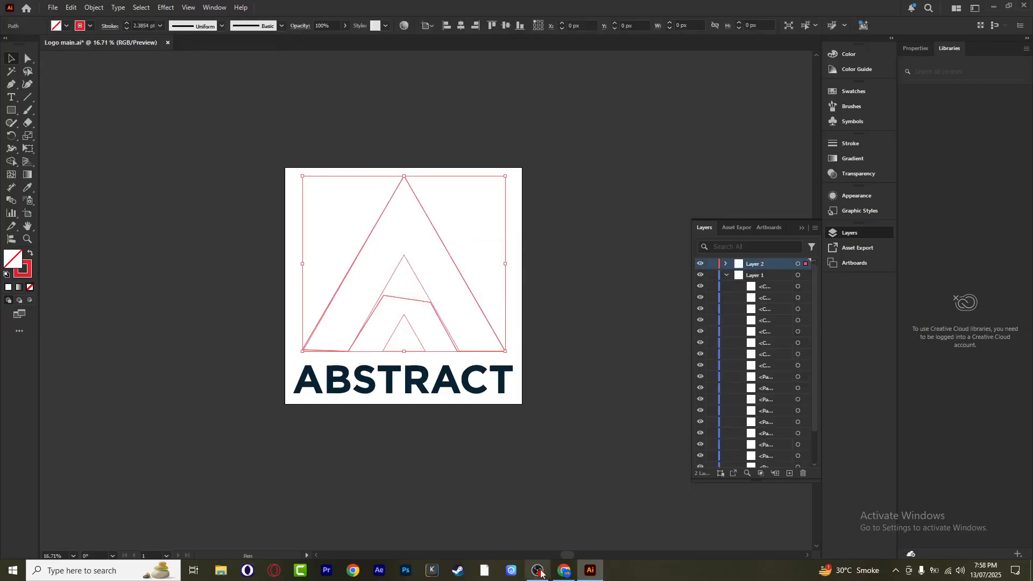